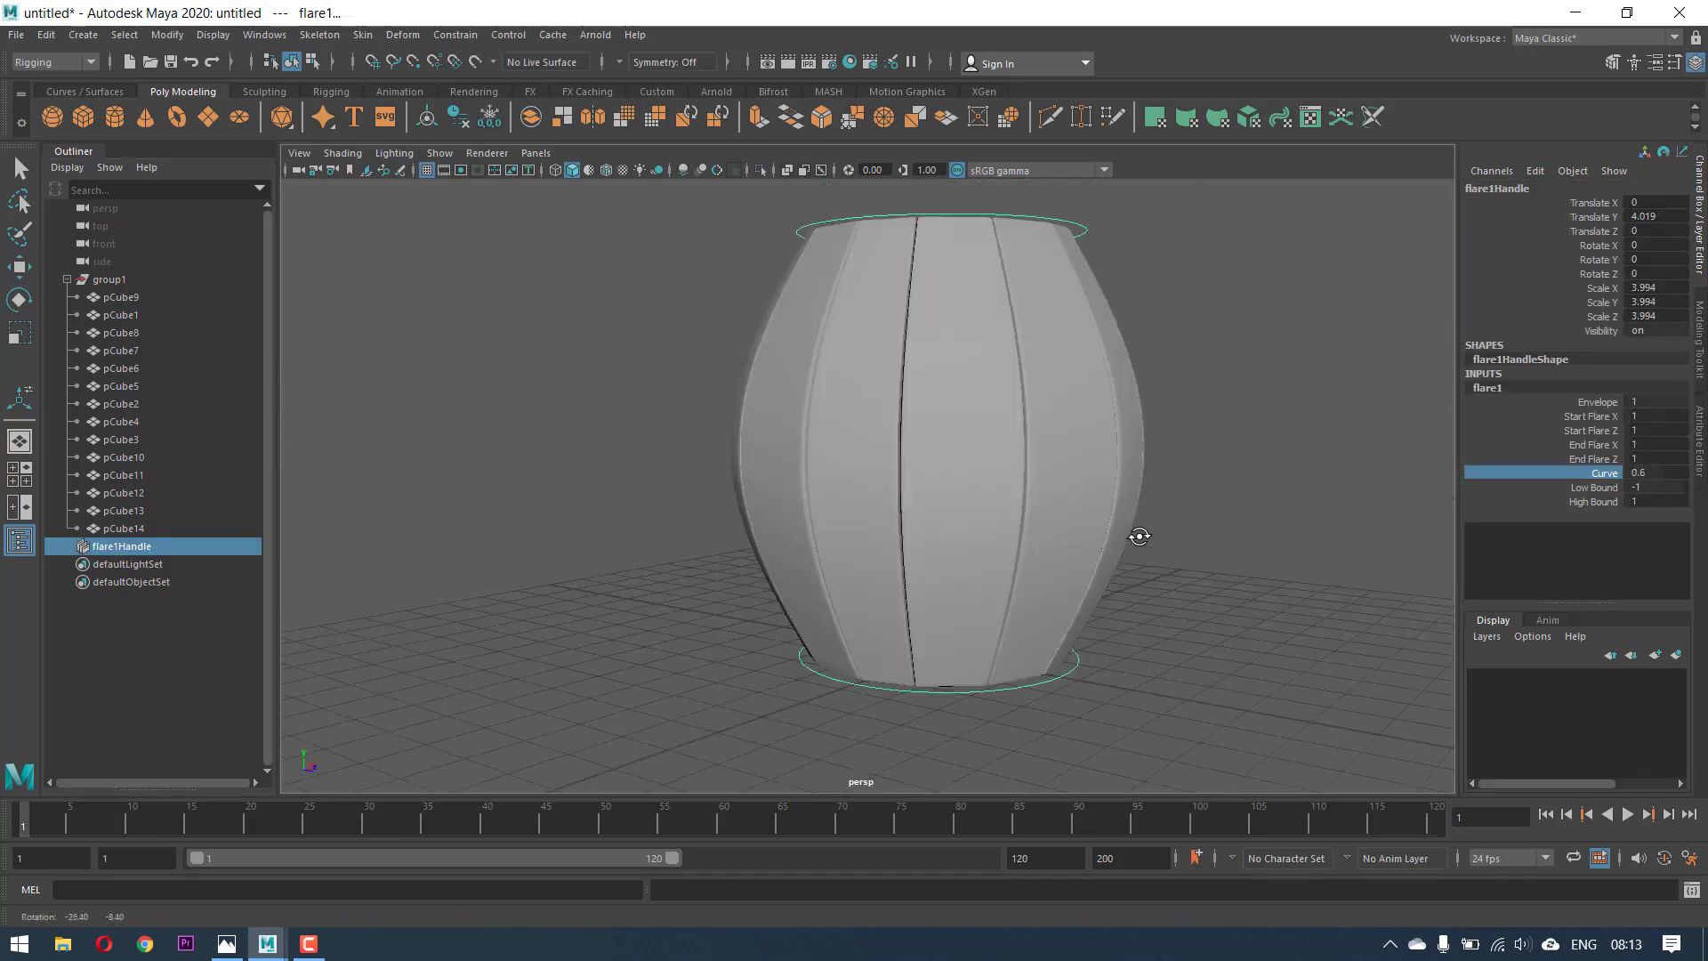
{"action": "left_click", "coordinate": [110, 280]}
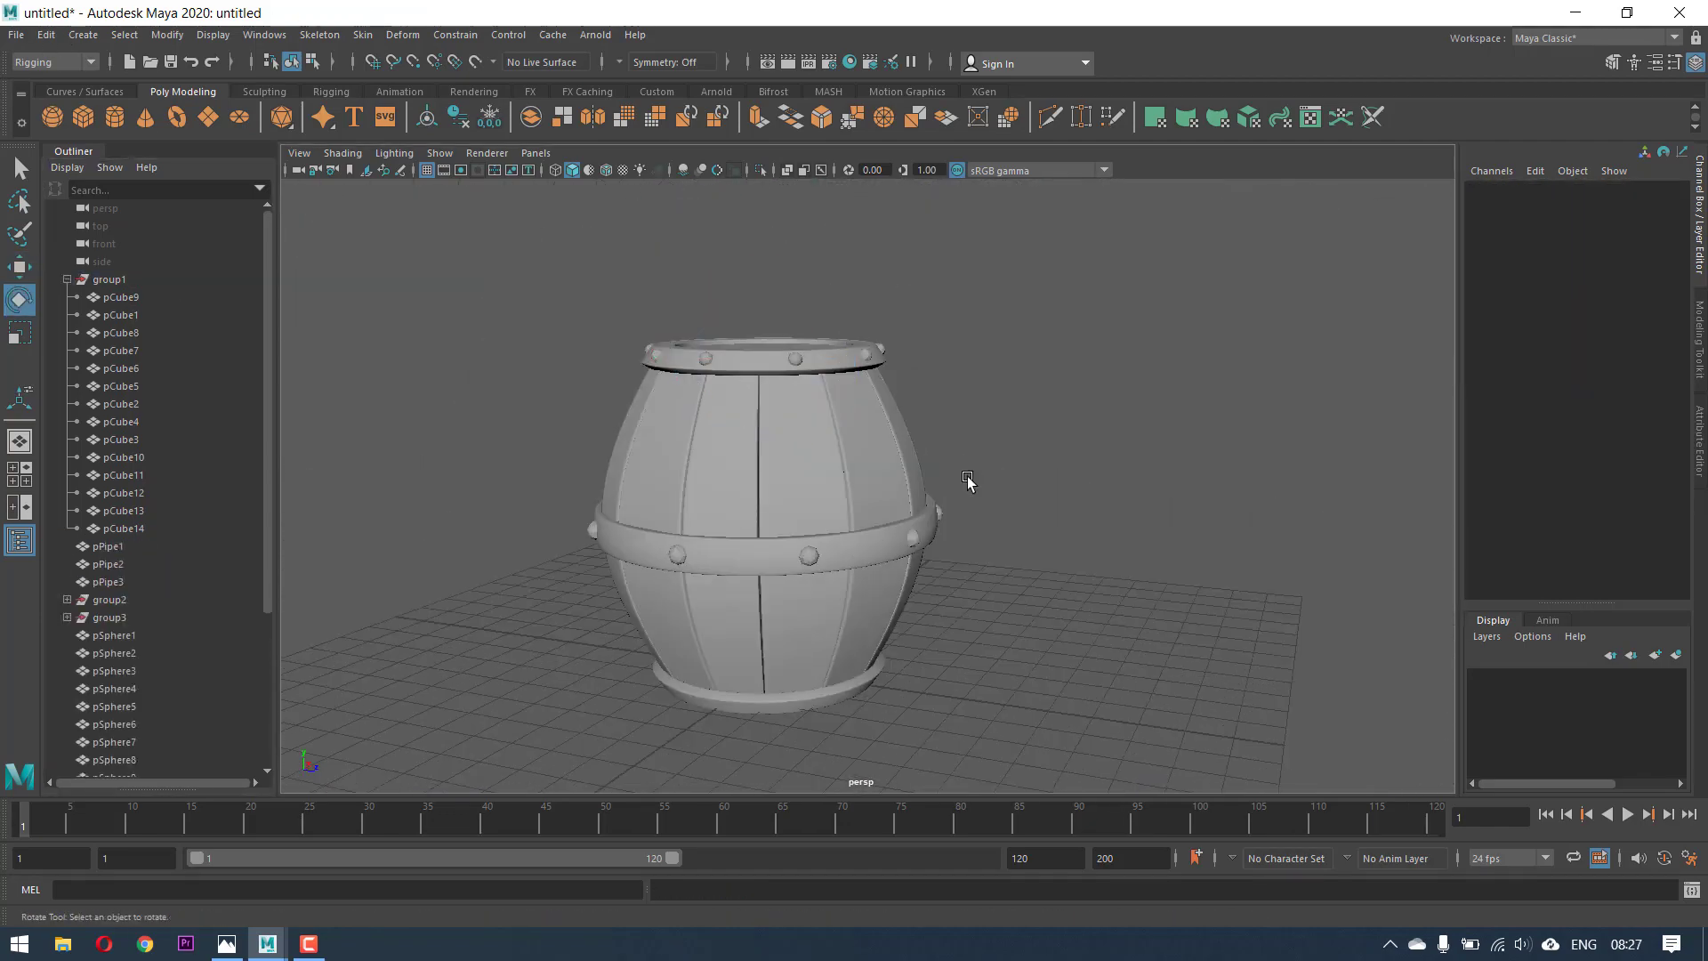
{"action": "left_click_drag", "start_coordinate": [968, 478], "coordinate": [898, 561], "text": "alt"}
{"action": "left_click", "coordinate": [781, 343]}
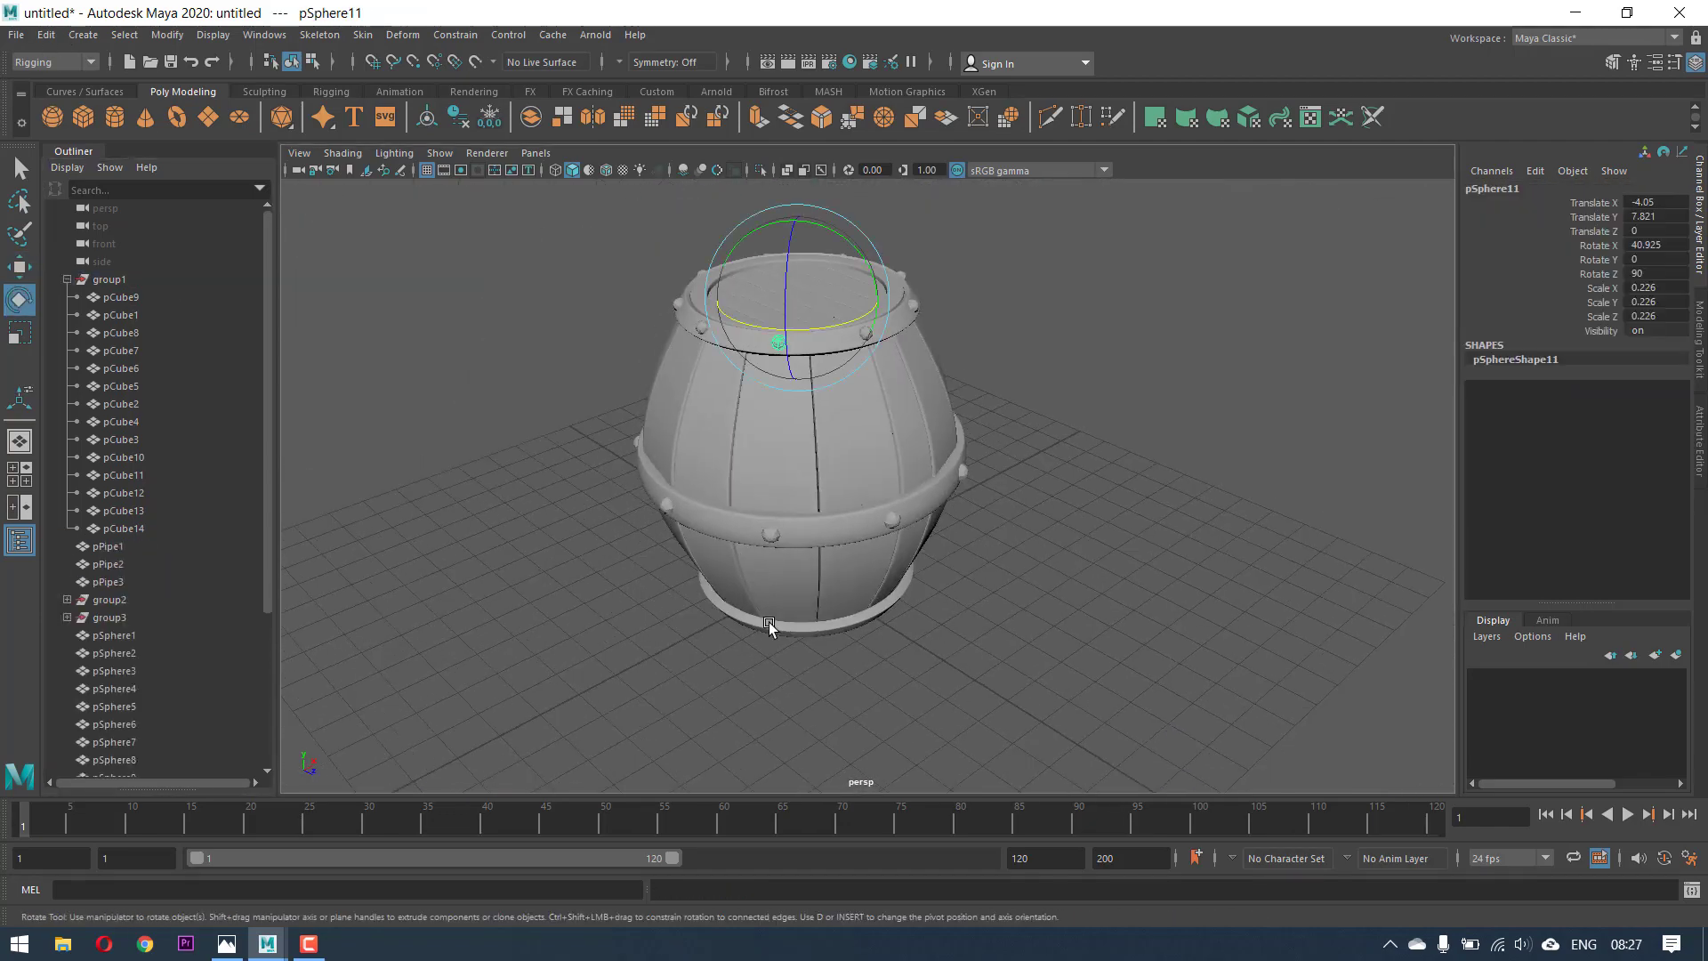
{"action": "key", "text": "space"}
{"action": "key", "text": "space"}
{"action": "scroll", "coordinate": [374, 507], "scroll_direction": "down", "scroll_amount": 6}
{"action": "left_click_drag", "start_coordinate": [445, 374], "coordinate": [1362, 484]}
{"action": "left_click_drag", "start_coordinate": [1268, 551], "coordinate": [462, 623], "text": "ctrl"}
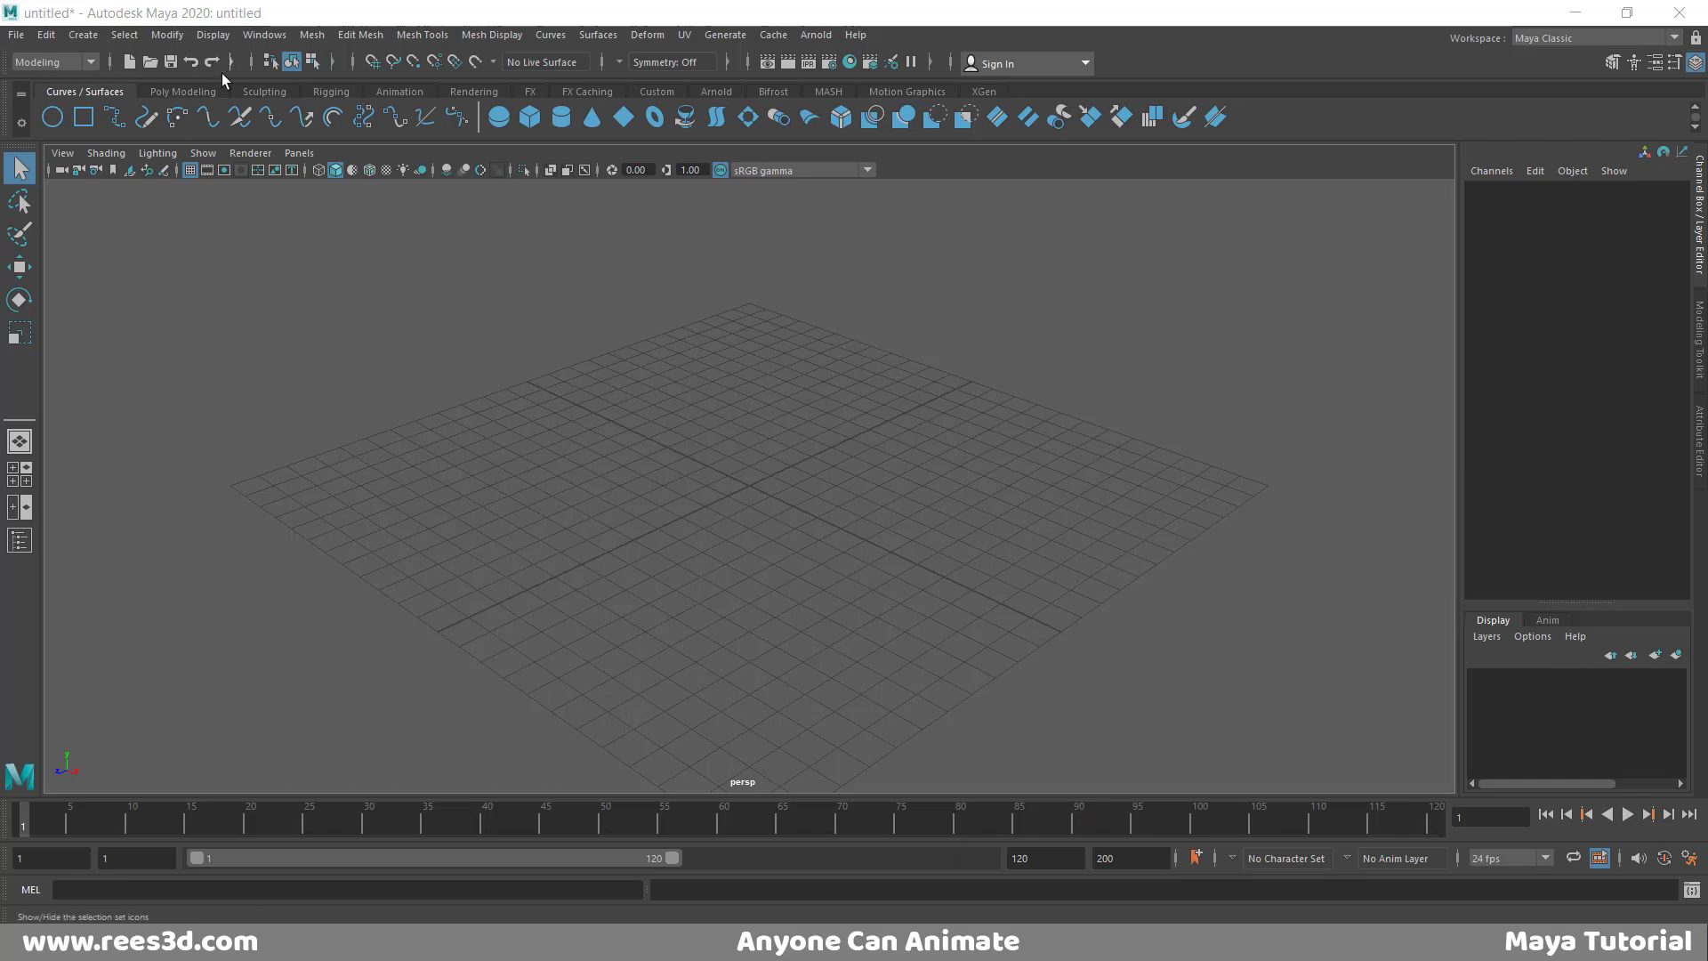
- Create a polygon cube and scale it into a thin plank, about 7.99 in X and 0.29 in Y
{"action": "left_click", "coordinate": [183, 87]}
{"action": "left_click", "coordinate": [84, 117]}
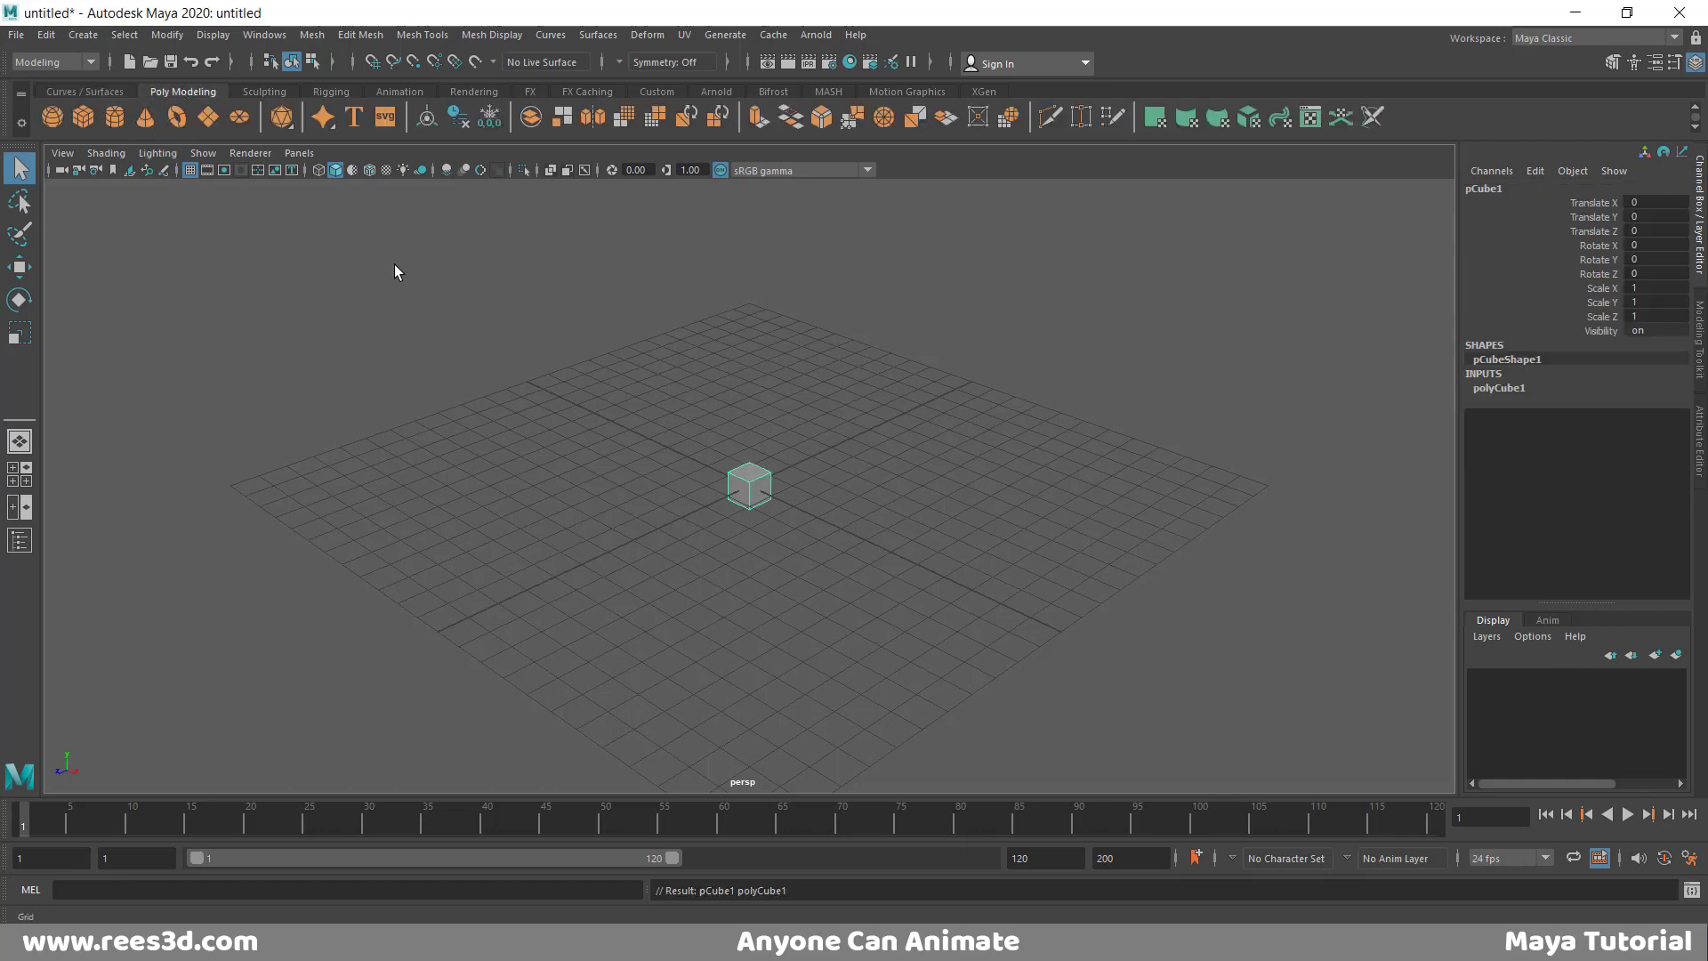
{"action": "key", "text": "e"}
{"action": "key", "text": "r"}
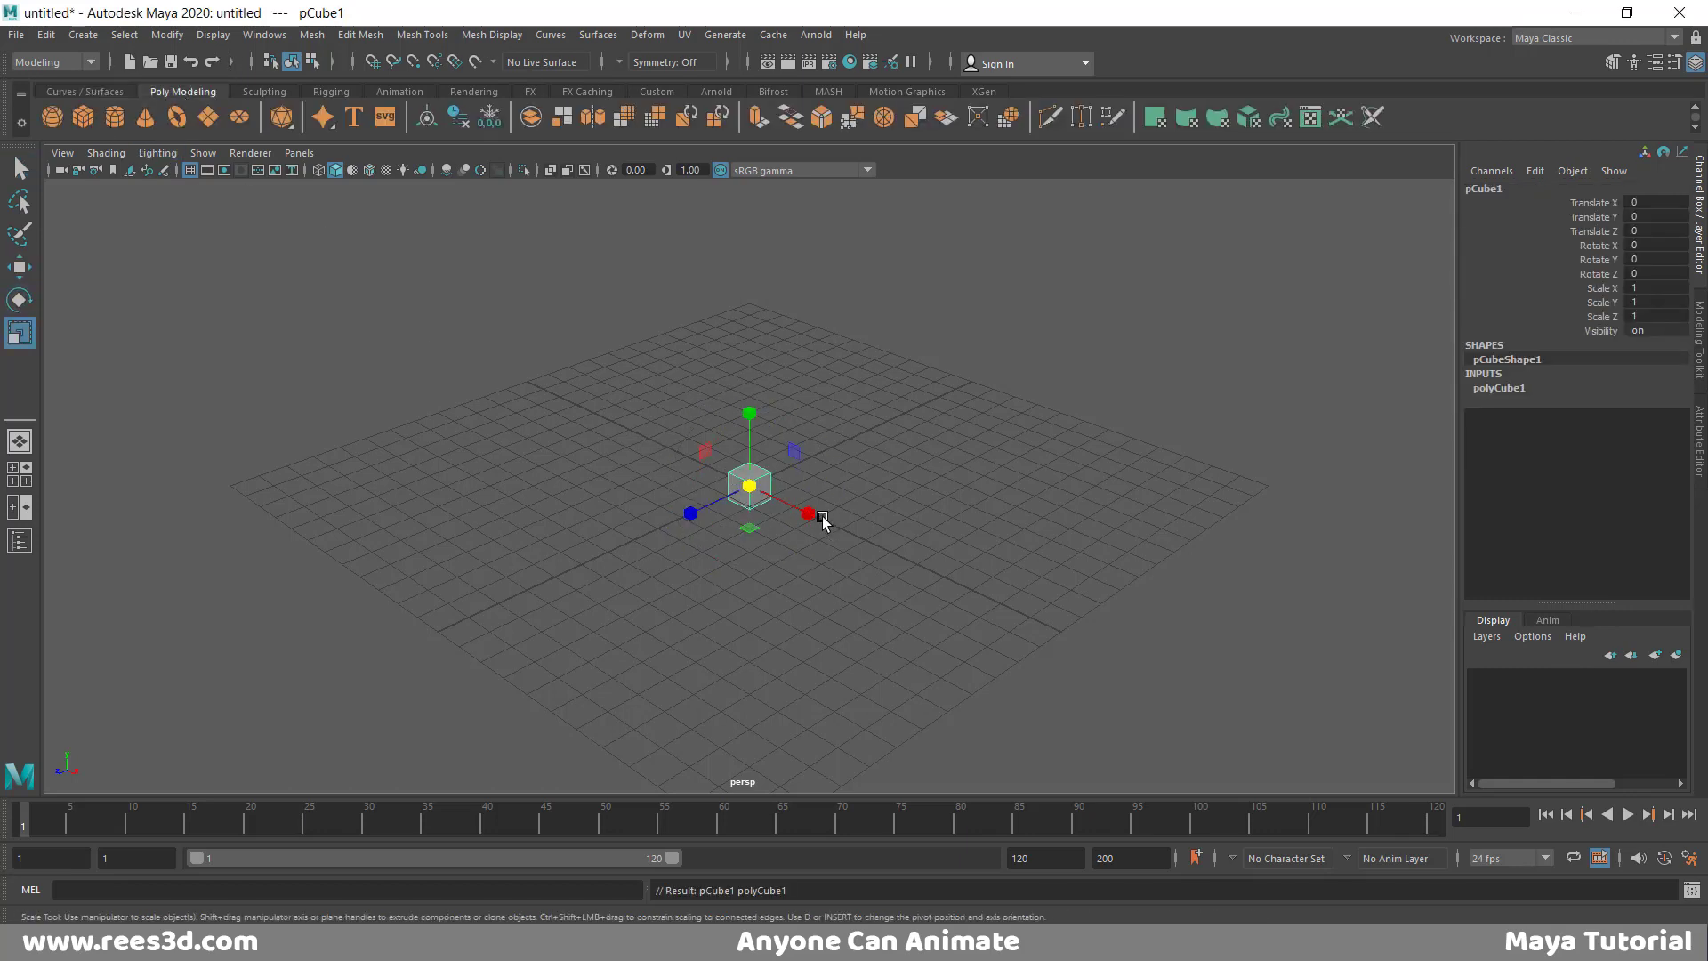
{"action": "left_click_drag", "start_coordinate": [807, 508], "coordinate": [1272, 783]}
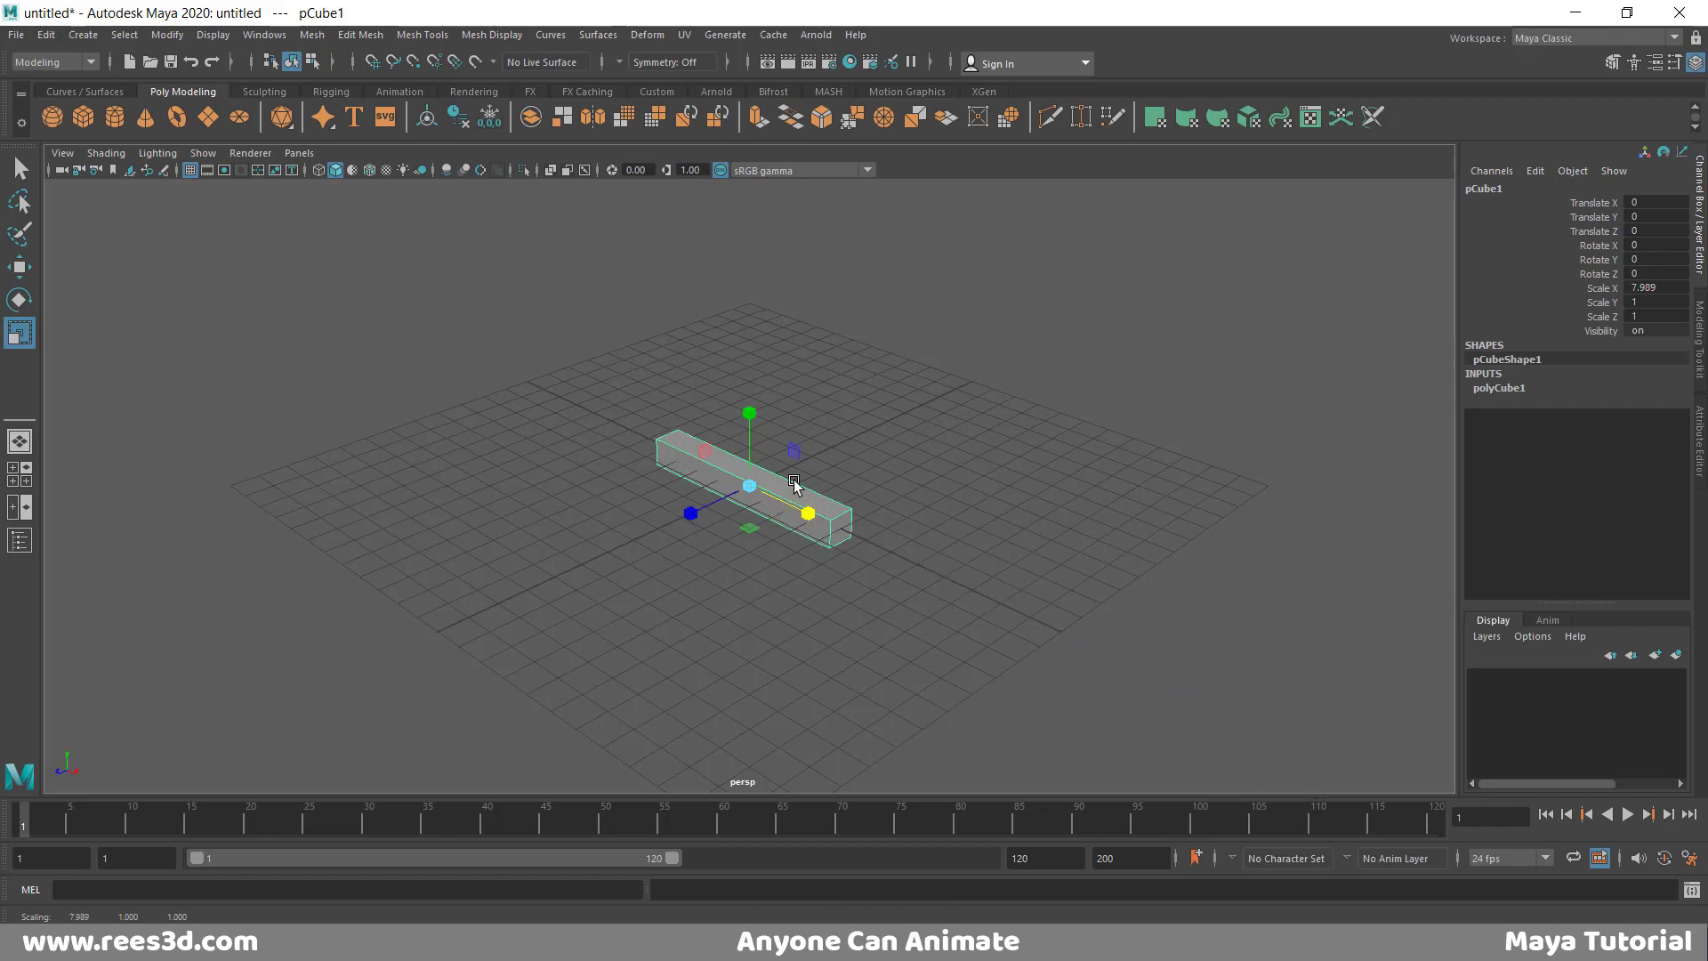
{"action": "left_click_drag", "start_coordinate": [749, 421], "coordinate": [712, 511]}
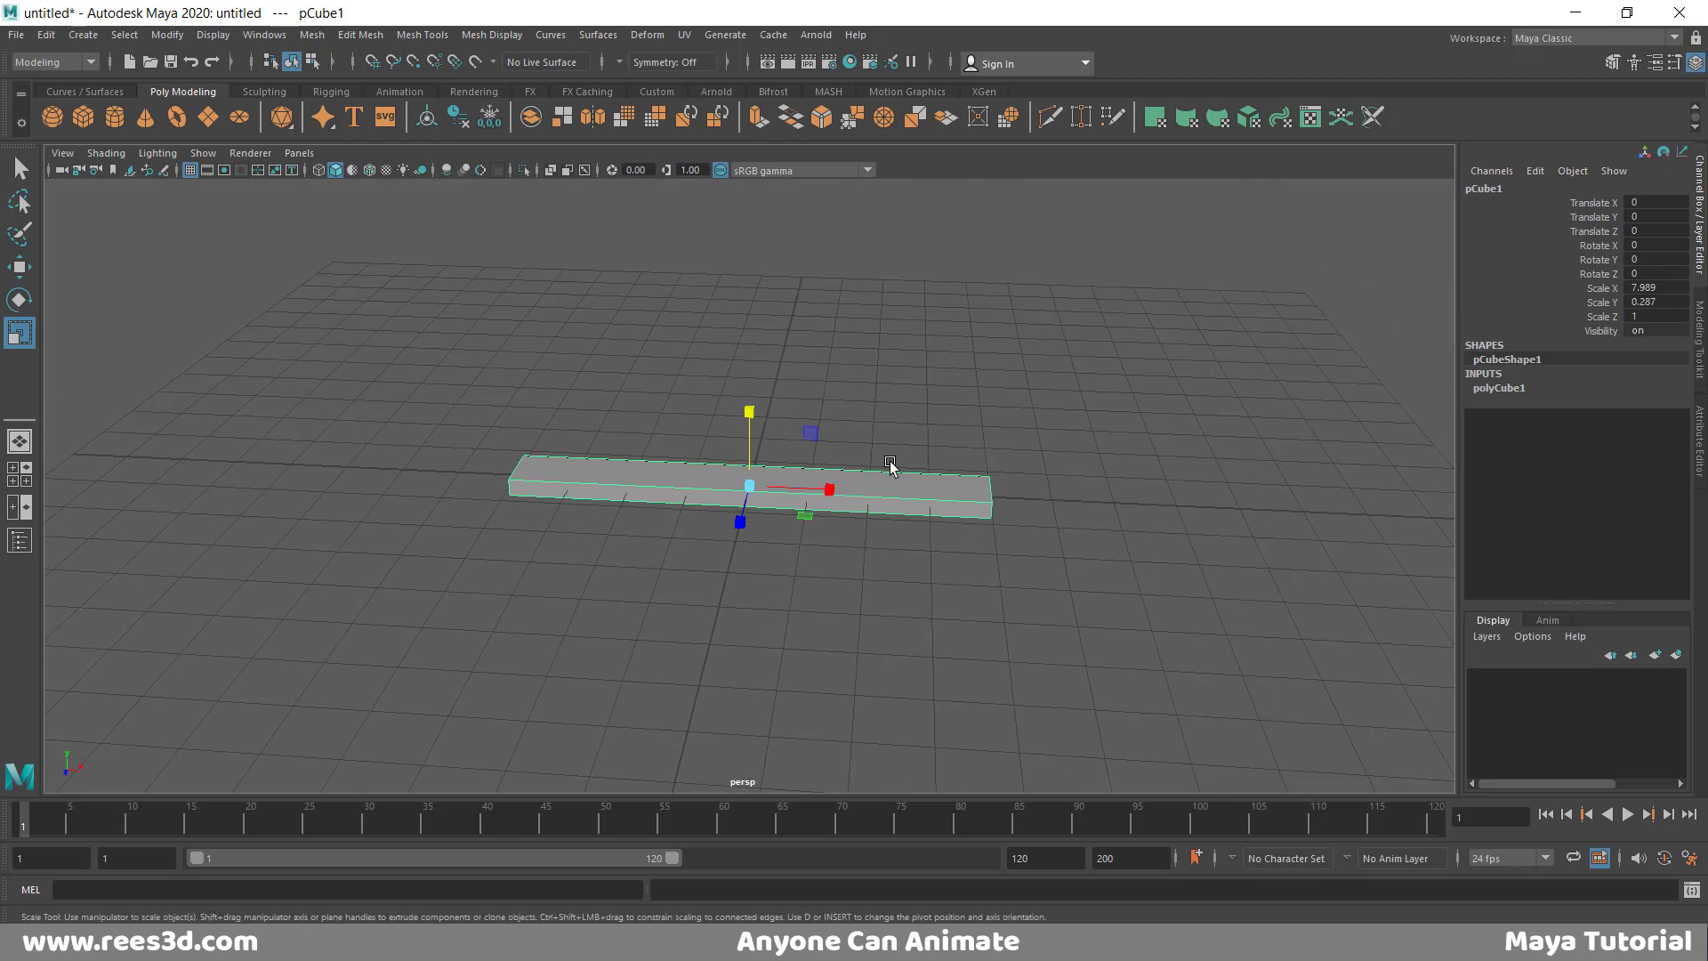
- Set the plank's Subdivisions Width to 25
{"action": "left_click", "coordinate": [1539, 388]}
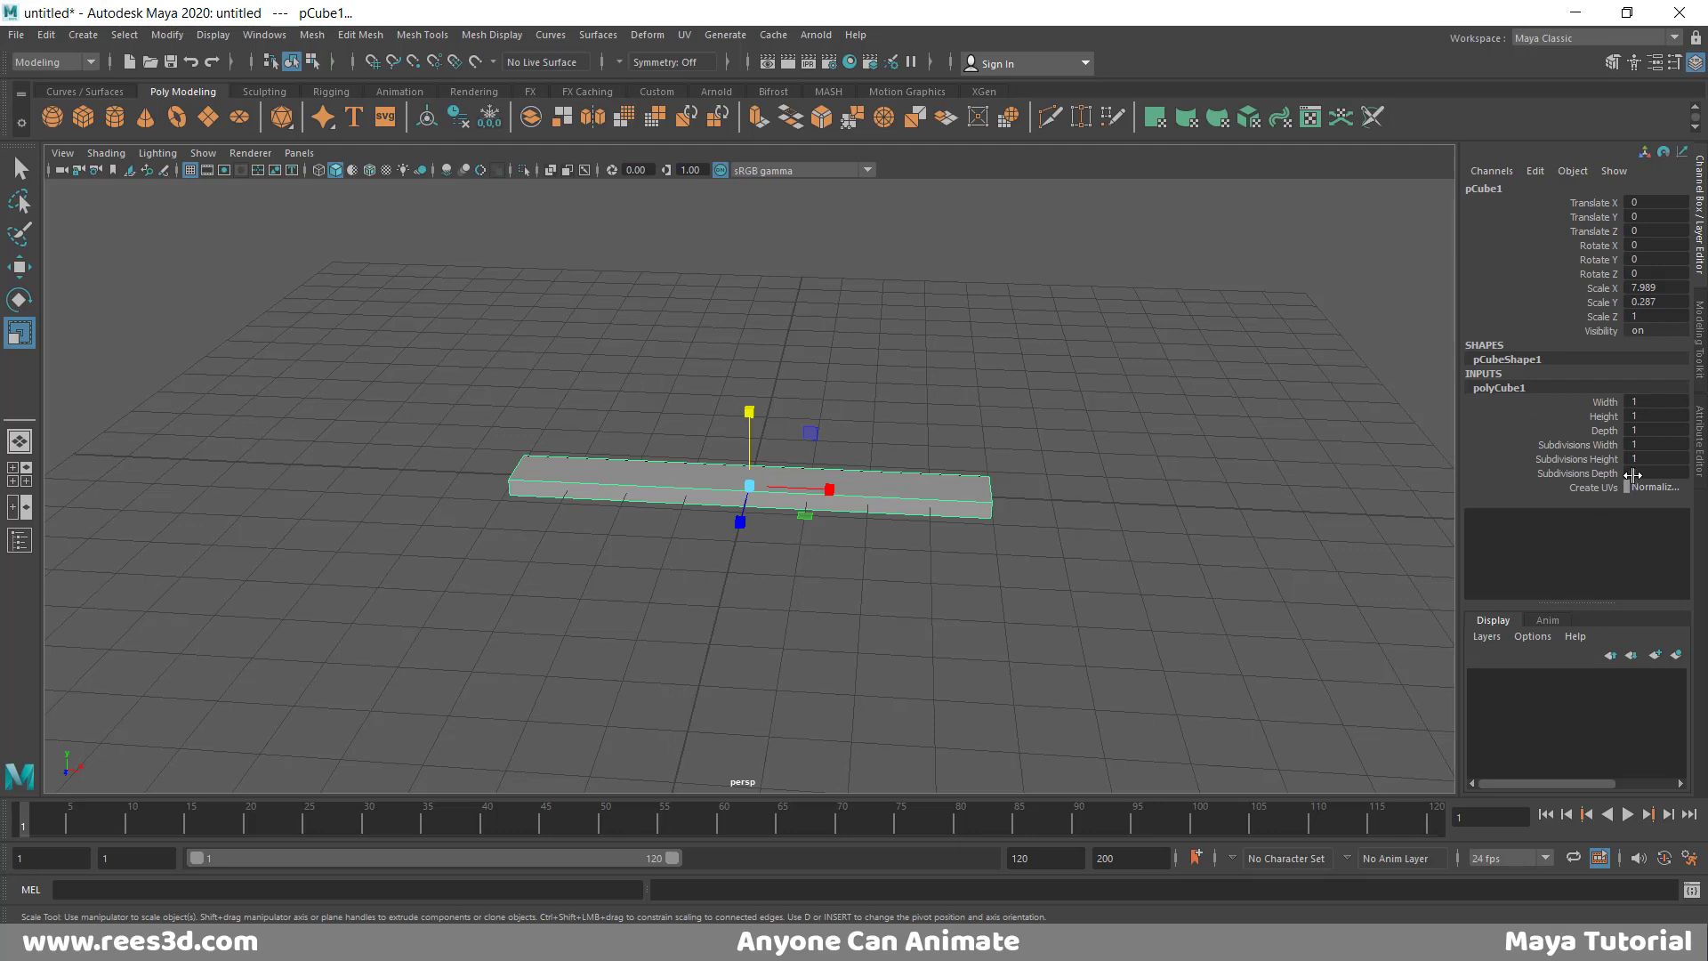
{"action": "left_click", "coordinate": [1592, 444]}
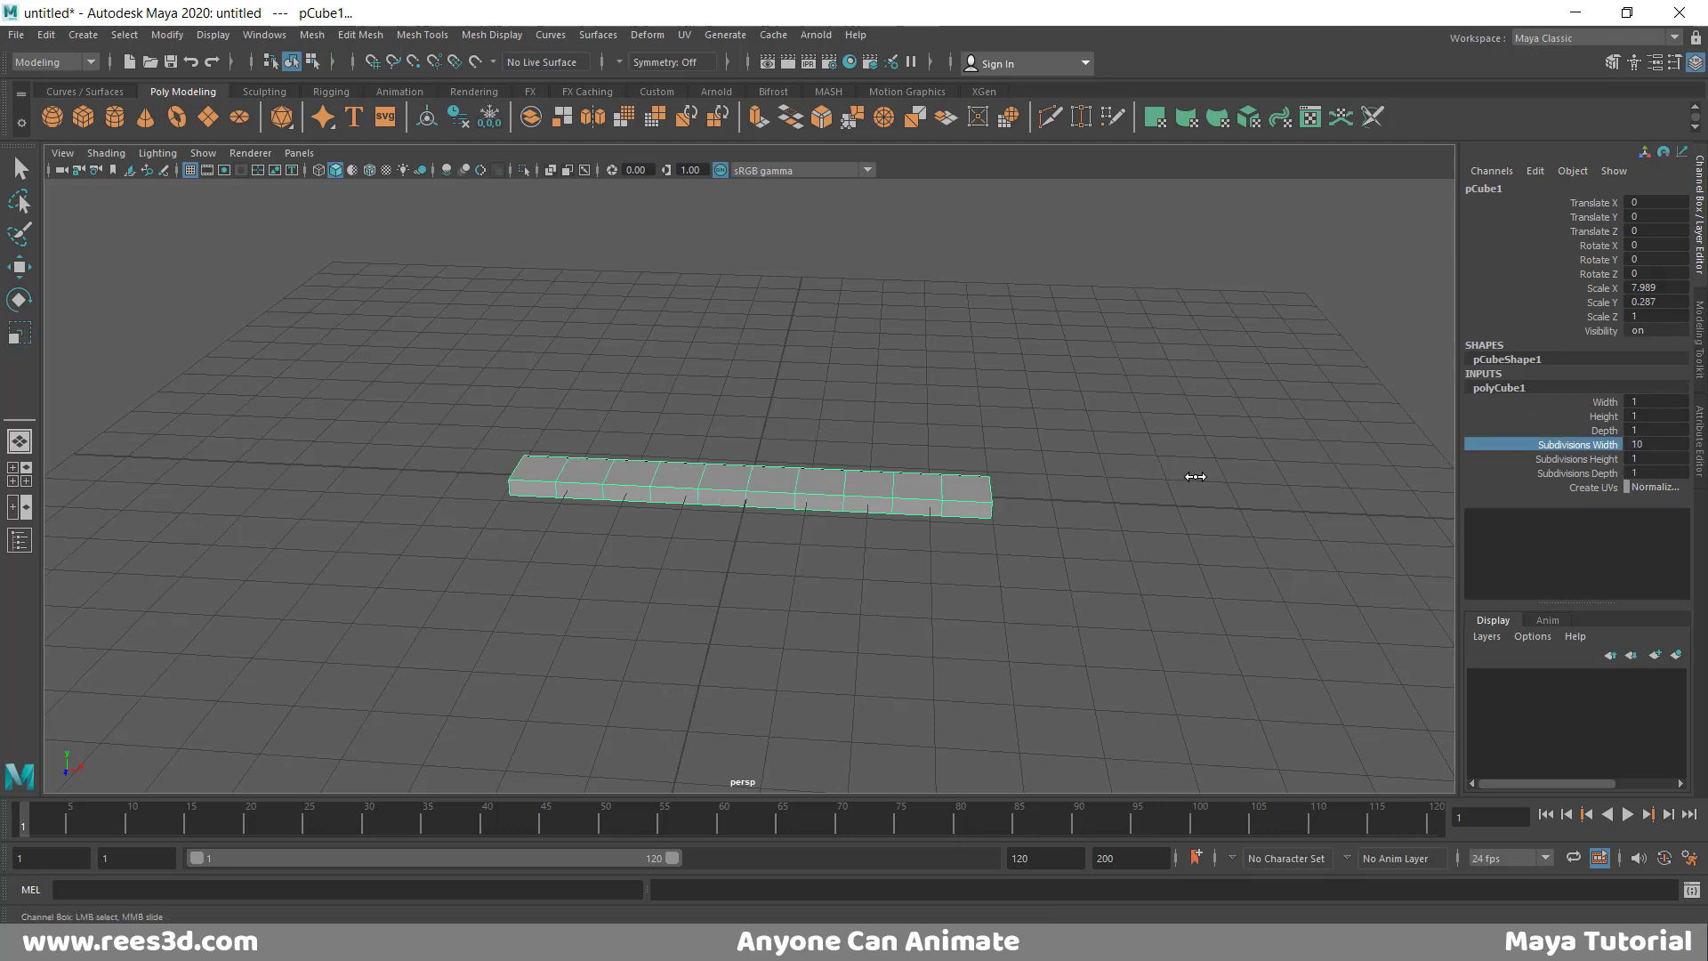
{"action": "middle_click_drag", "start_coordinate": [1221, 476], "coordinate": [1241, 472]}
{"action": "left_click", "coordinate": [1655, 445]}
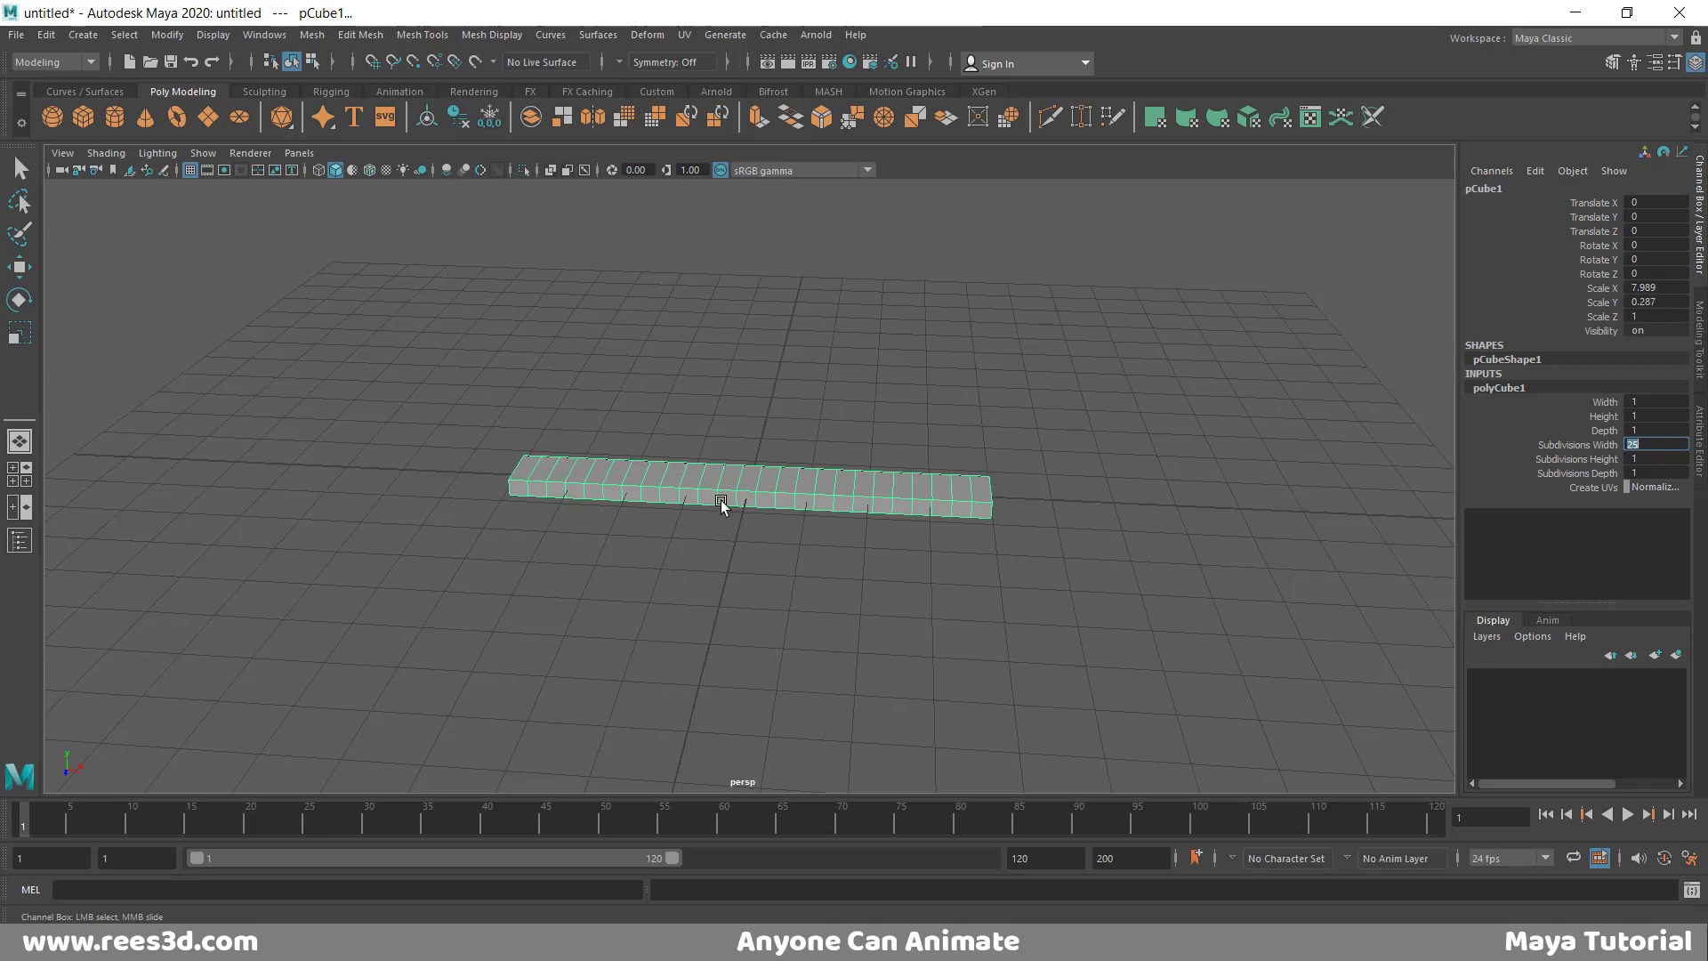
{"action": "key", "text": "f"}
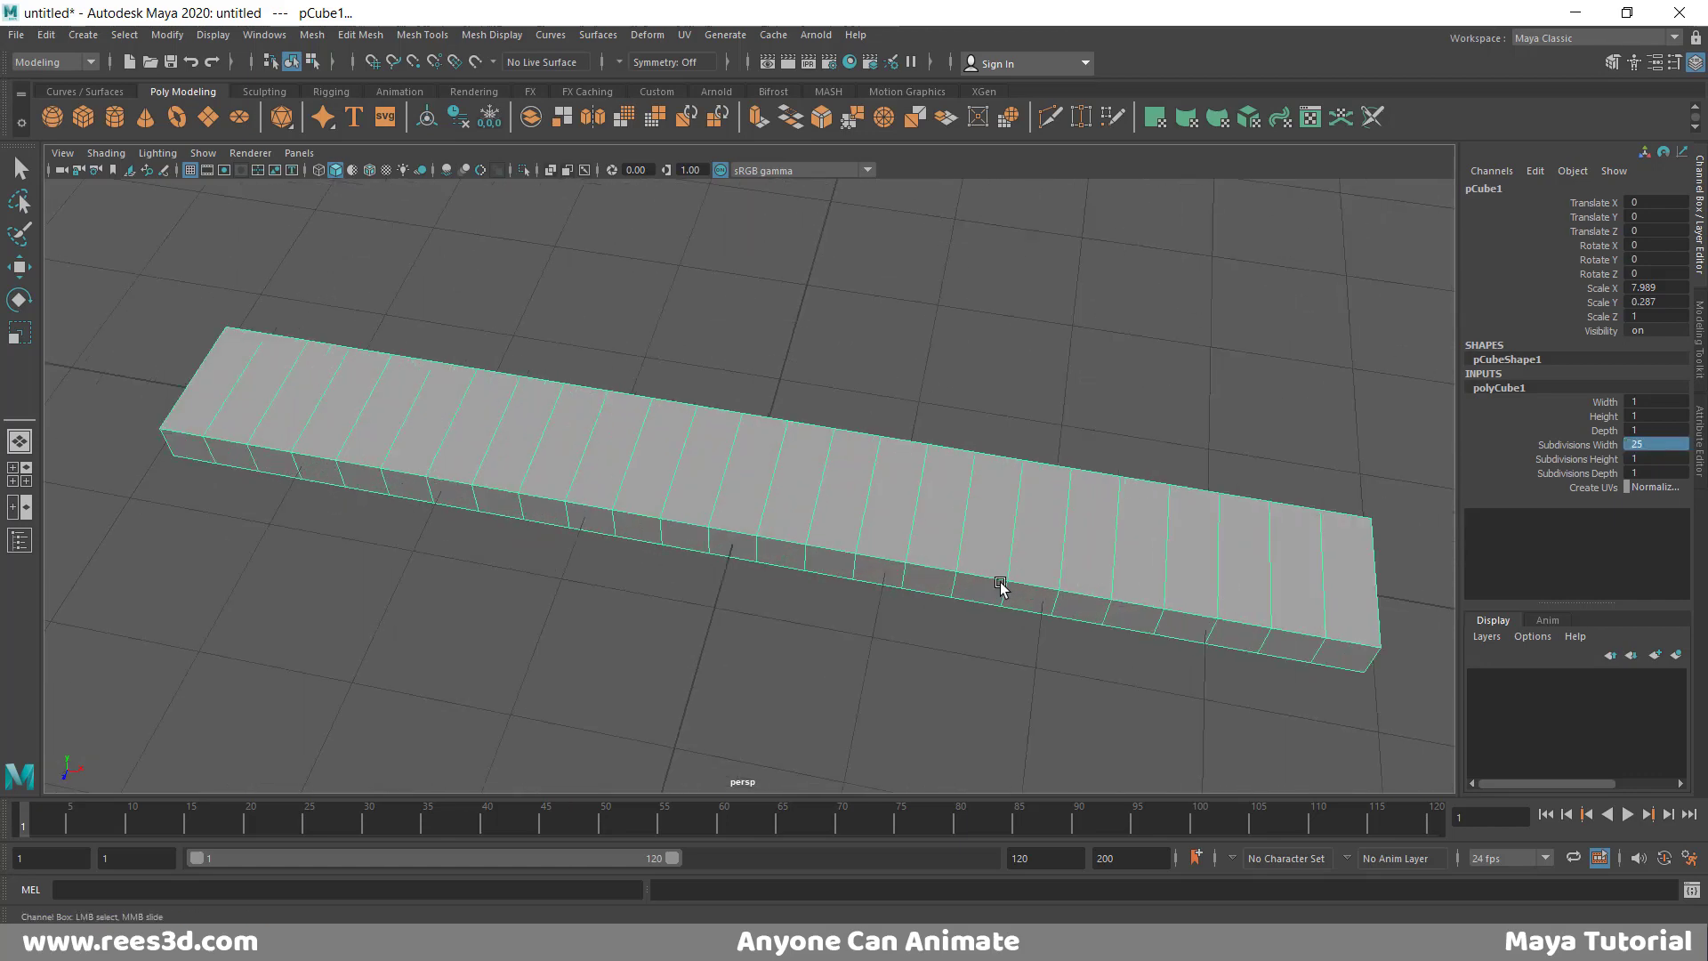
- Select all the outer edges of the plank: the long top and bottom edge runs and the edges around both ends
{"action": "left_click_drag", "start_coordinate": [1001, 583], "coordinate": [1025, 530], "text": "alt"}
{"action": "right_click_drag", "start_coordinate": [1037, 481], "coordinate": [1057, 370]}
{"action": "key", "text": "r"}
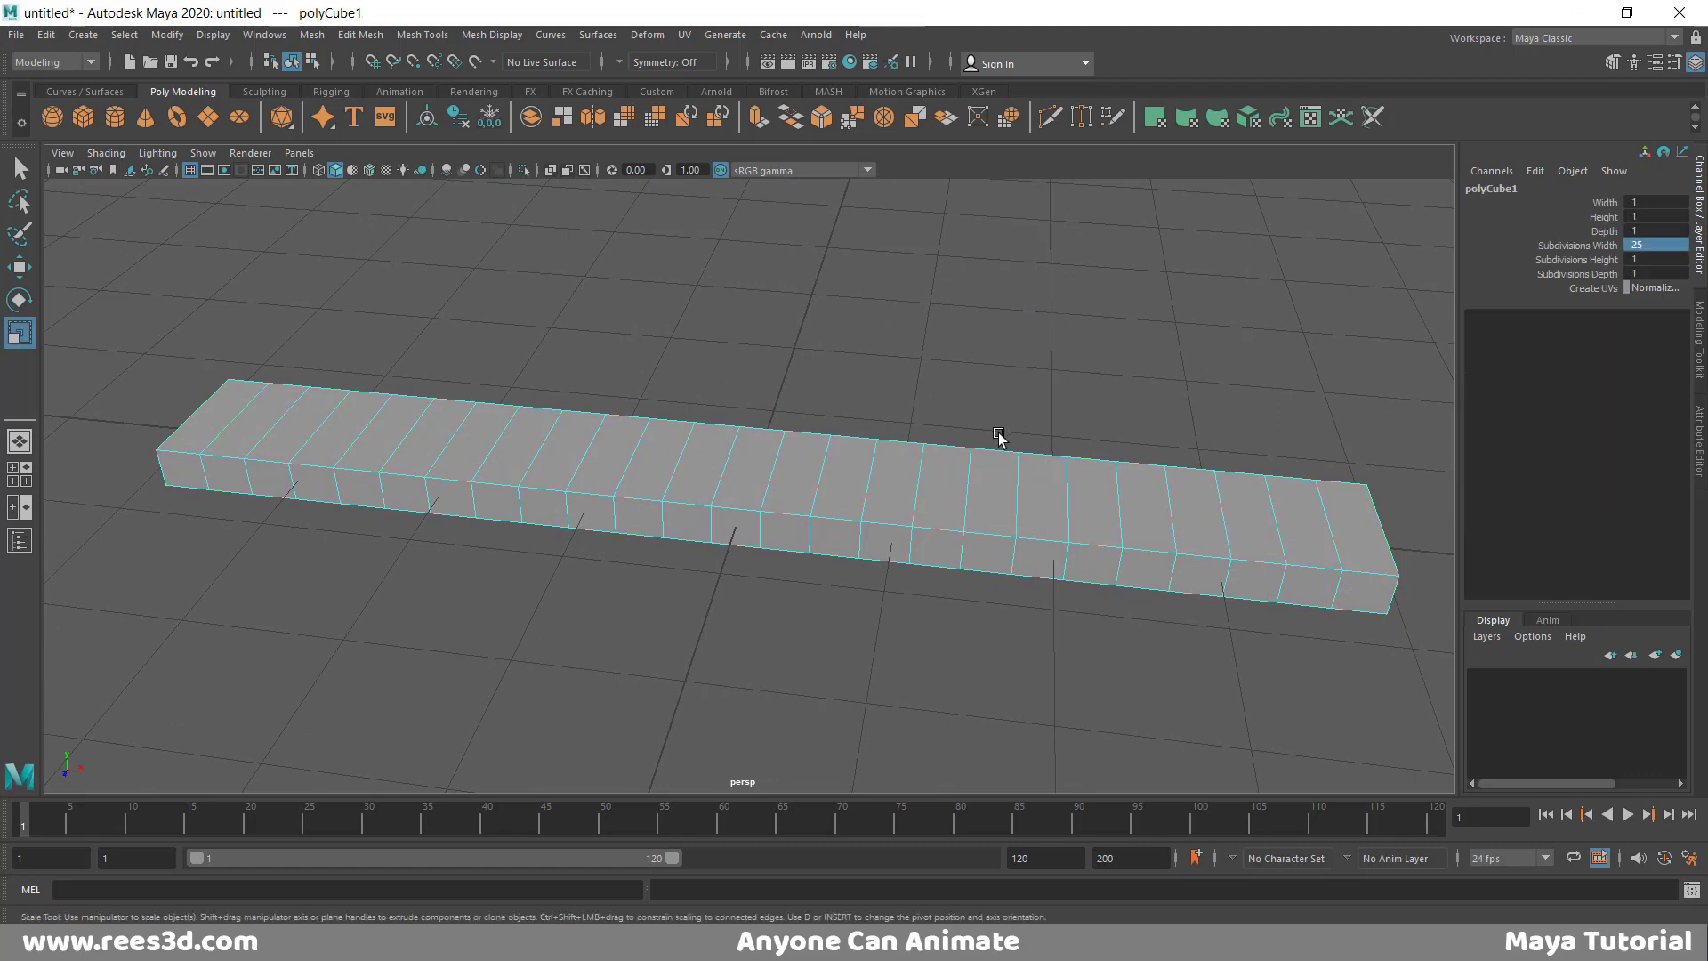
{"action": "double_click", "coordinate": [993, 453]}
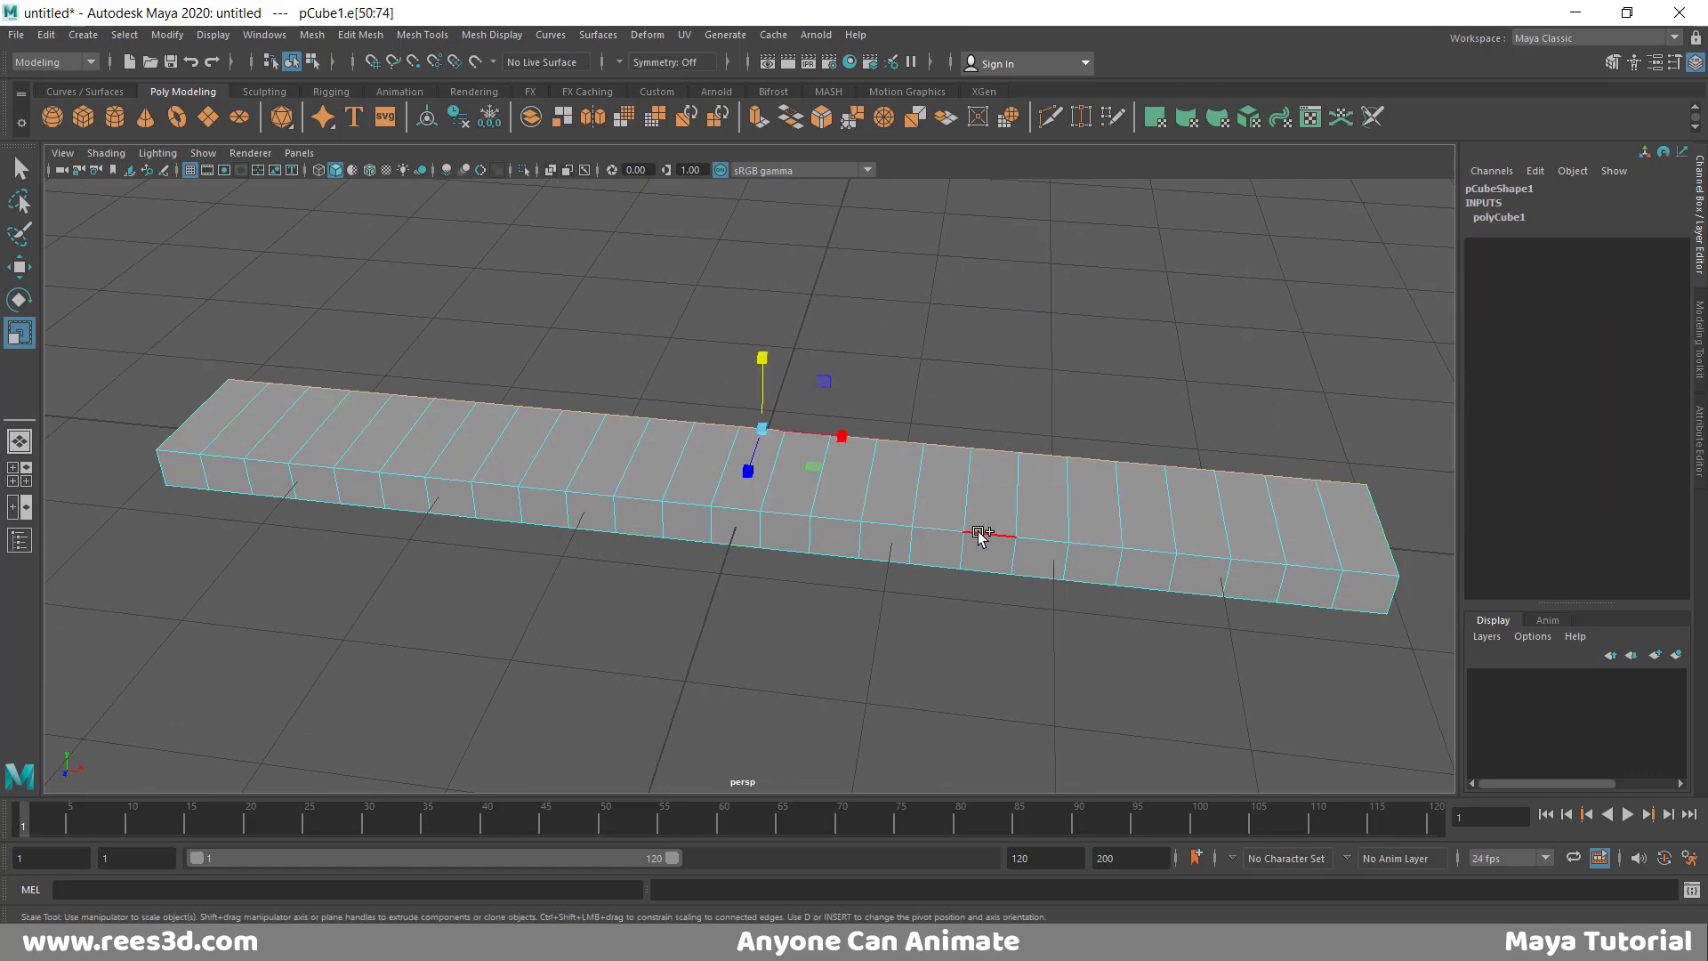
{"action": "double_click", "coordinate": [972, 573], "text": "shift"}
{"action": "left_click_drag", "start_coordinate": [972, 580], "coordinate": [963, 520], "text": "alt"}
{"action": "left_click_drag", "start_coordinate": [1085, 492], "coordinate": [1054, 594], "text": "alt"}
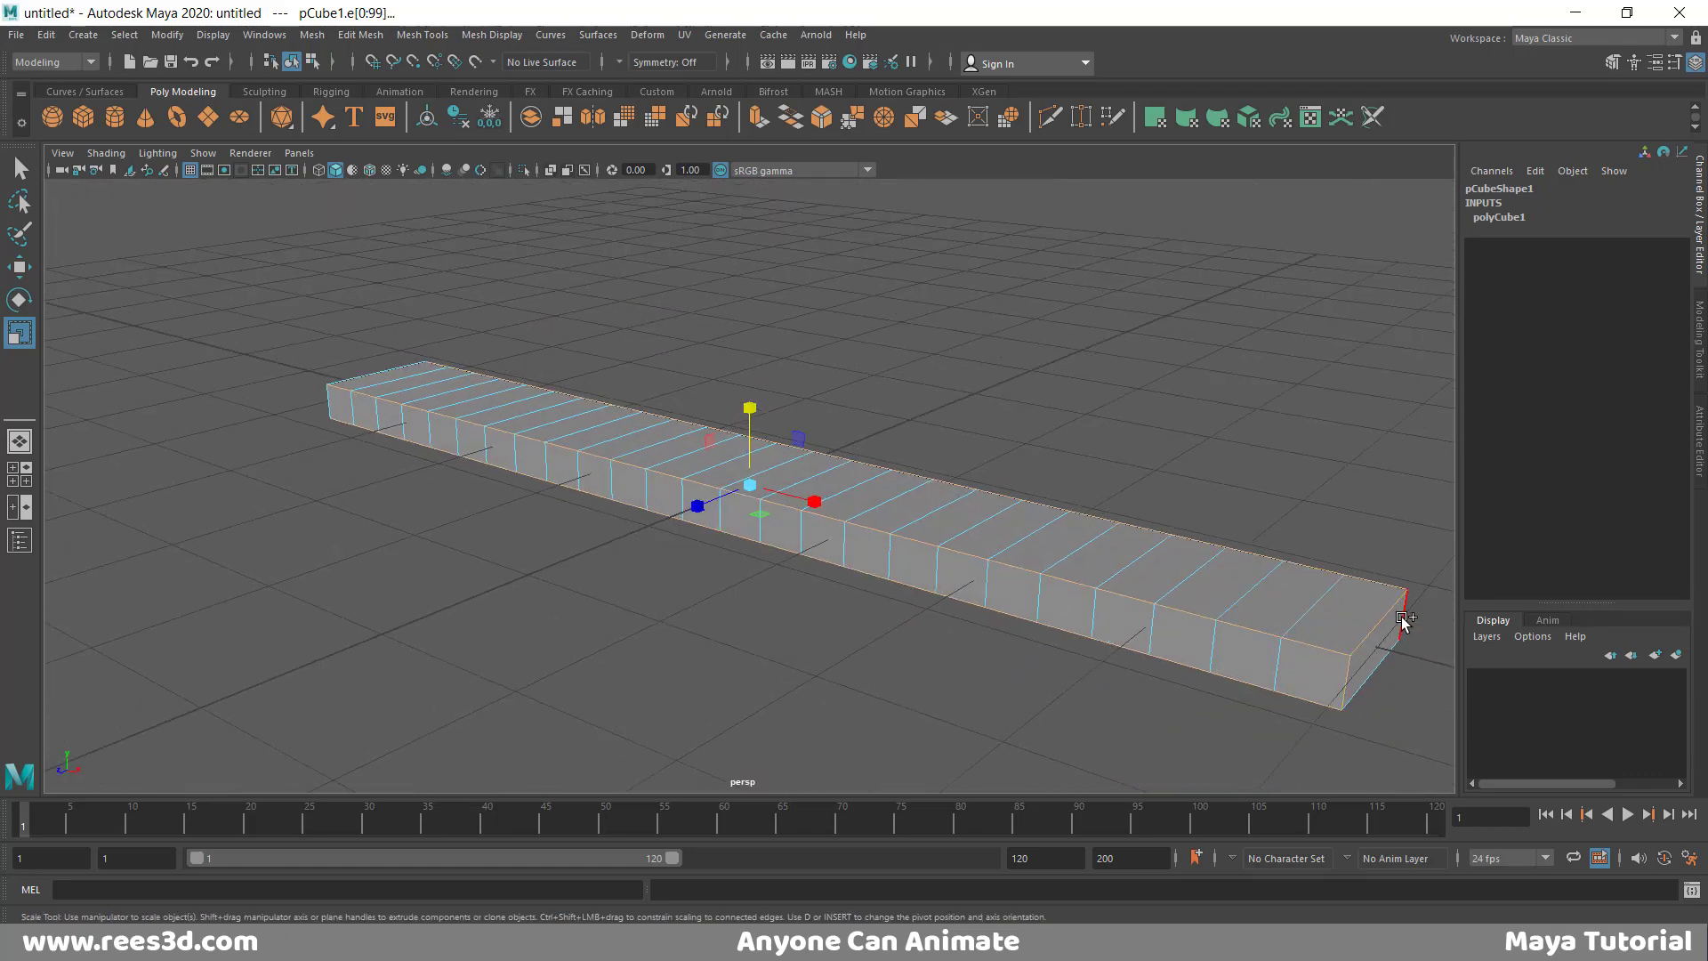
{"action": "left_click_drag", "start_coordinate": [610, 599], "coordinate": [960, 687], "text": "alt"}
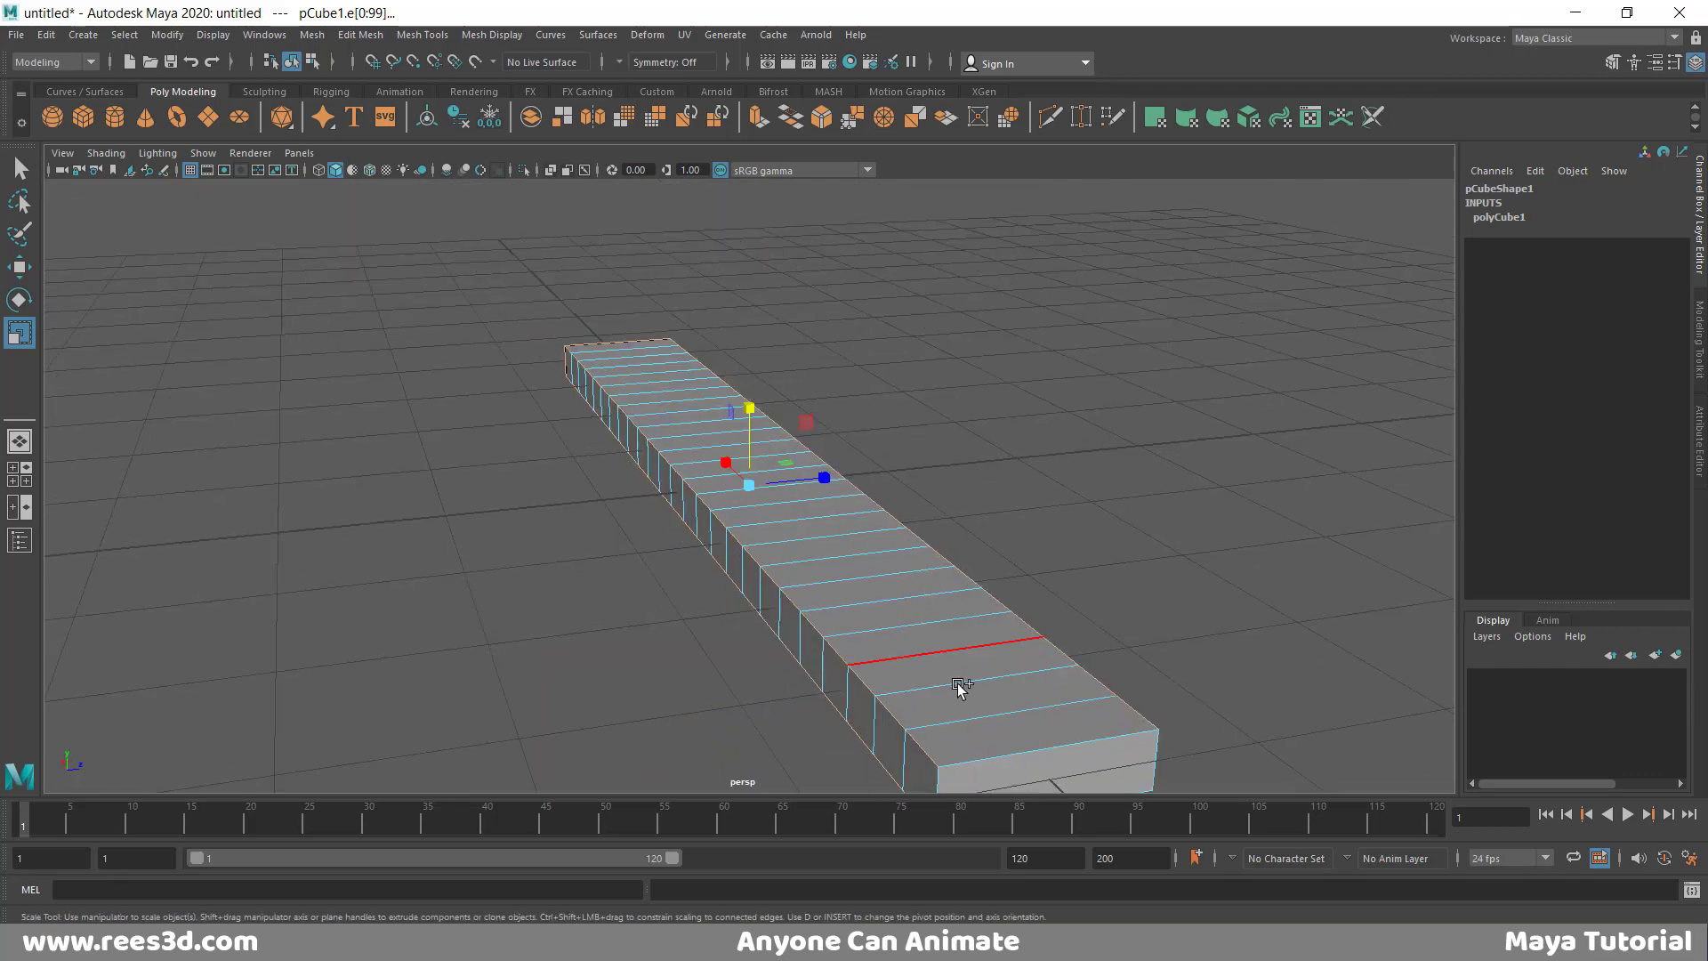
{"action": "left_click_drag", "start_coordinate": [1109, 690], "coordinate": [930, 637], "text": "alt"}
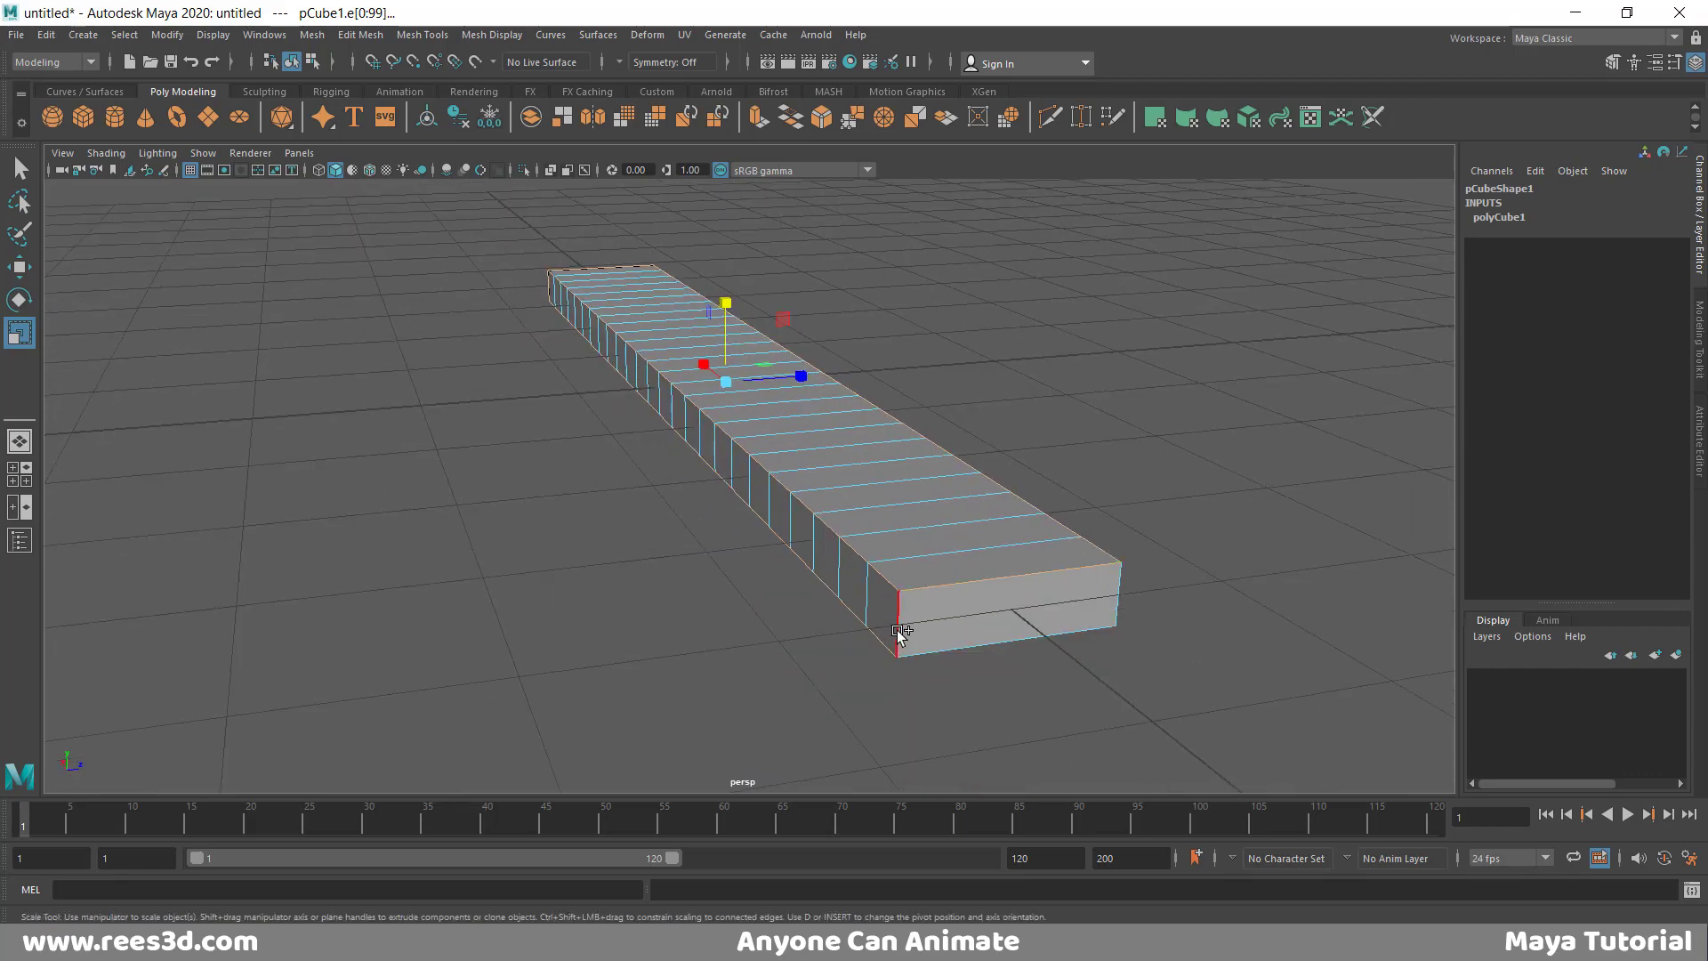
{"action": "left_click", "coordinate": [1118, 594], "text": "shift"}
{"action": "scroll", "coordinate": [827, 487], "scroll_direction": "down", "scroll_amount": 2}
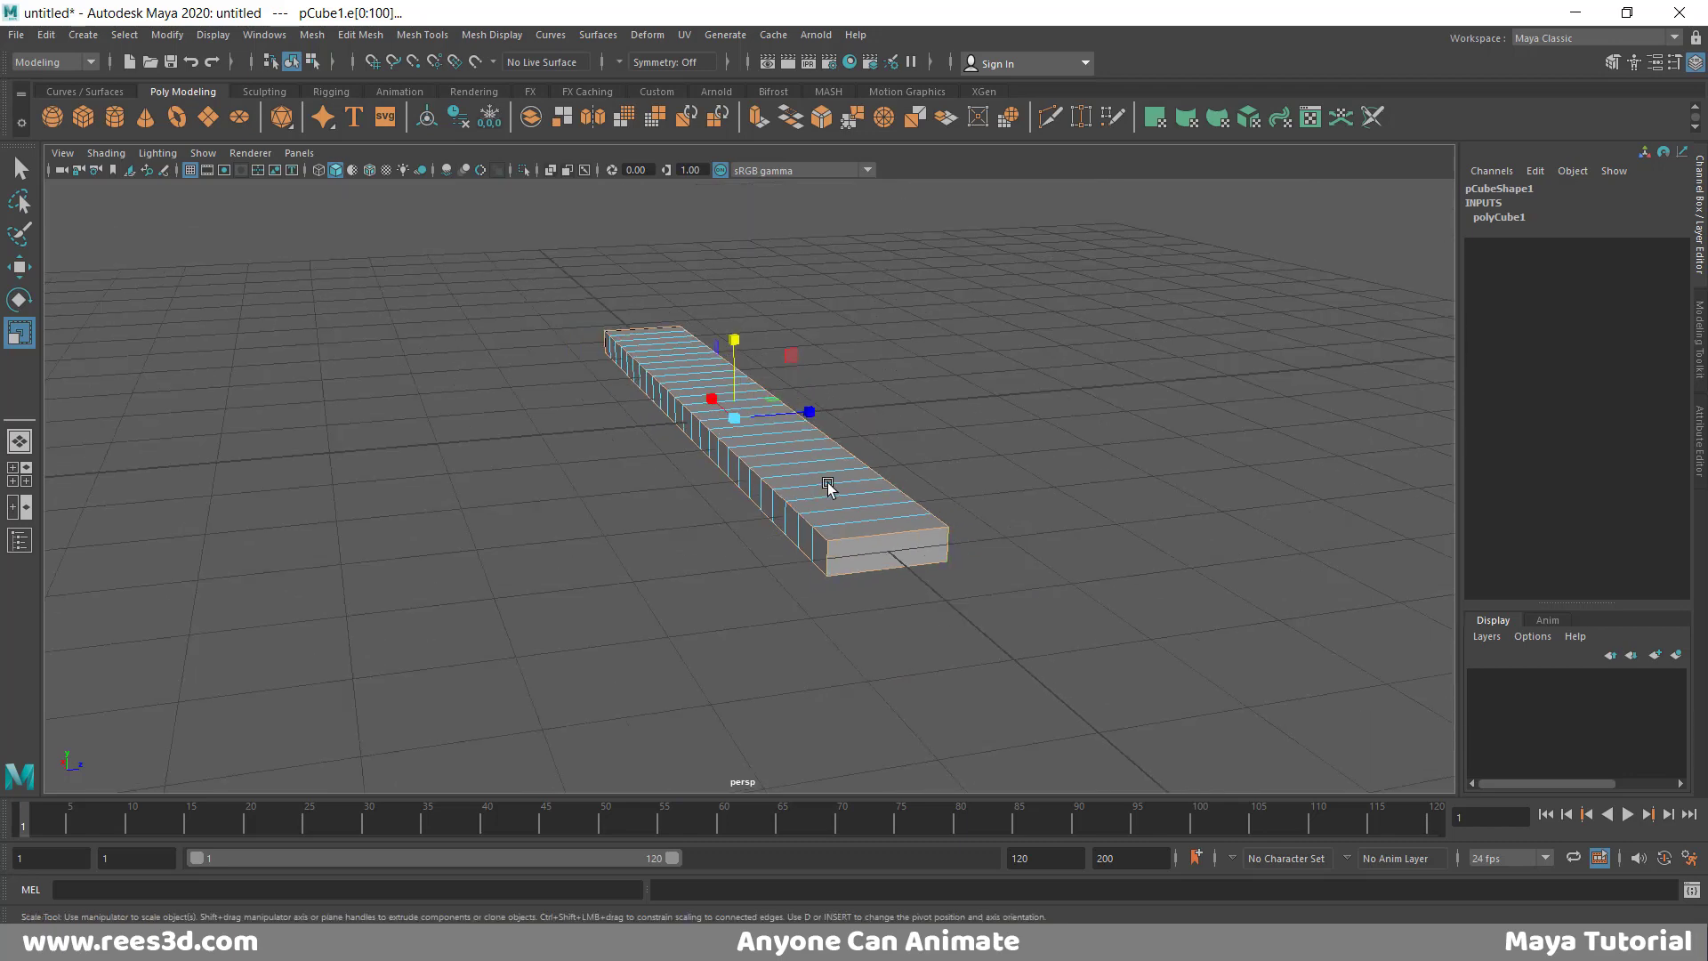
- Bevel the selected plank edges with a fraction of 0.4 and 2 segments, and return to object mode
{"action": "left_click_drag", "start_coordinate": [827, 487], "coordinate": [974, 495], "text": "alt"}
{"action": "right_click_drag", "start_coordinate": [984, 429], "coordinate": [1069, 431], "text": "shift"}
{"action": "left_click_drag", "start_coordinate": [936, 504], "coordinate": [1030, 499], "text": "alt"}
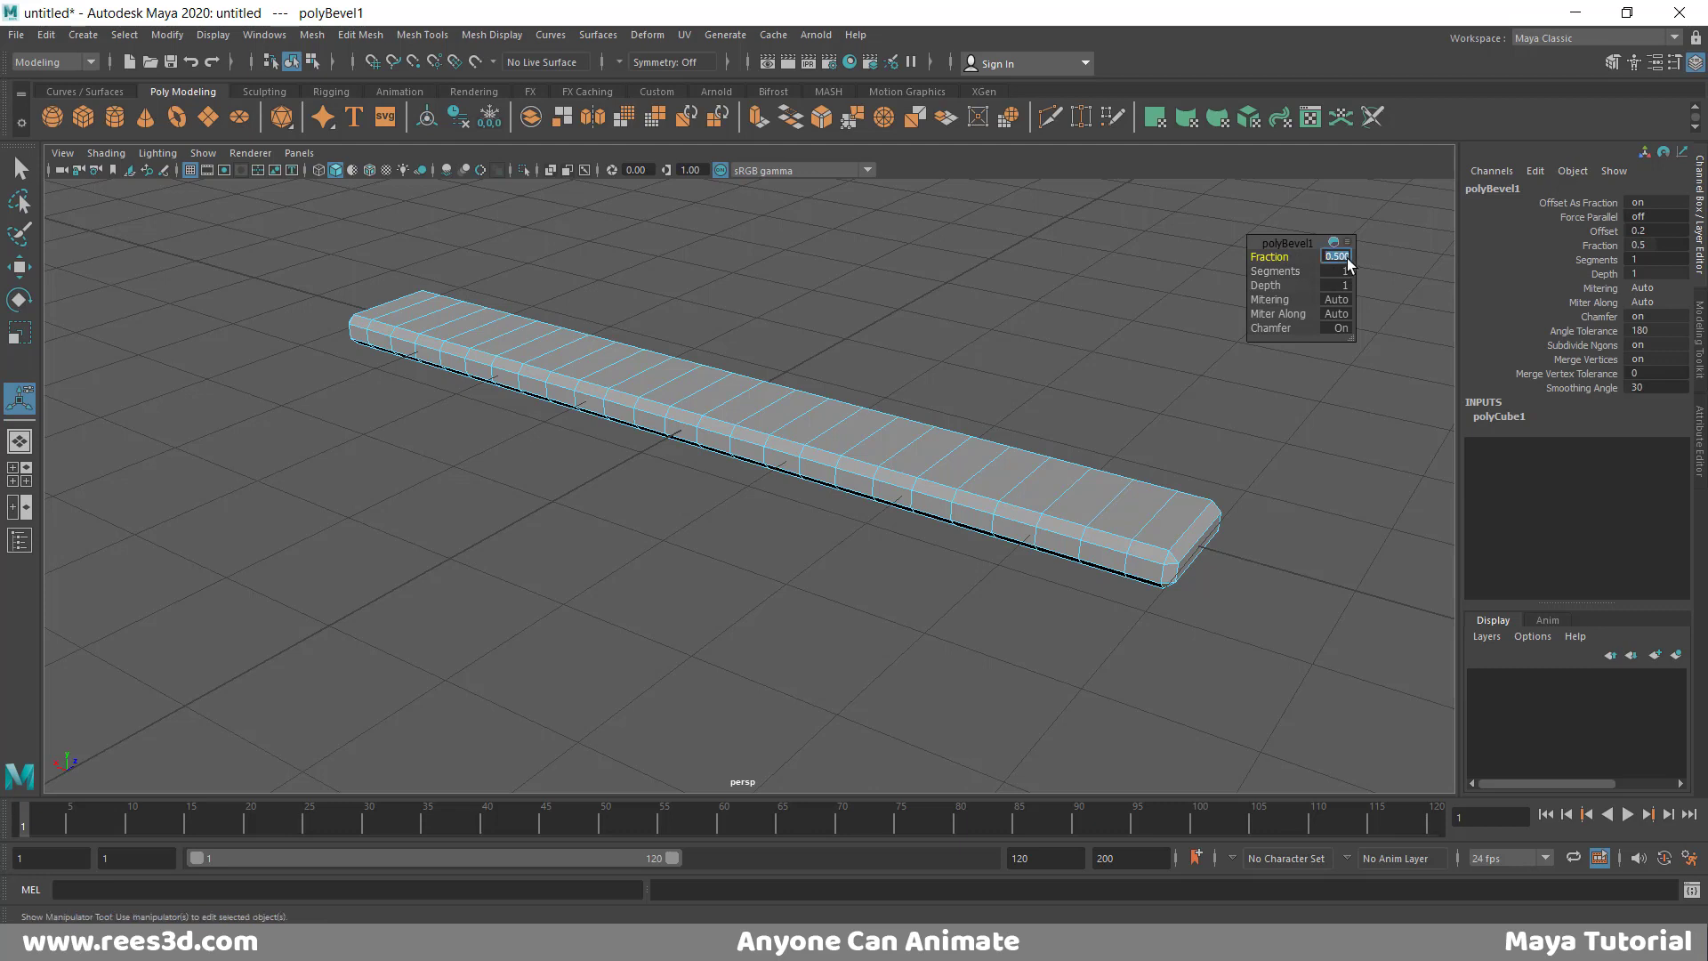
{"action": "type", "text": "0.3"}
{"action": "key", "text": "Return"}
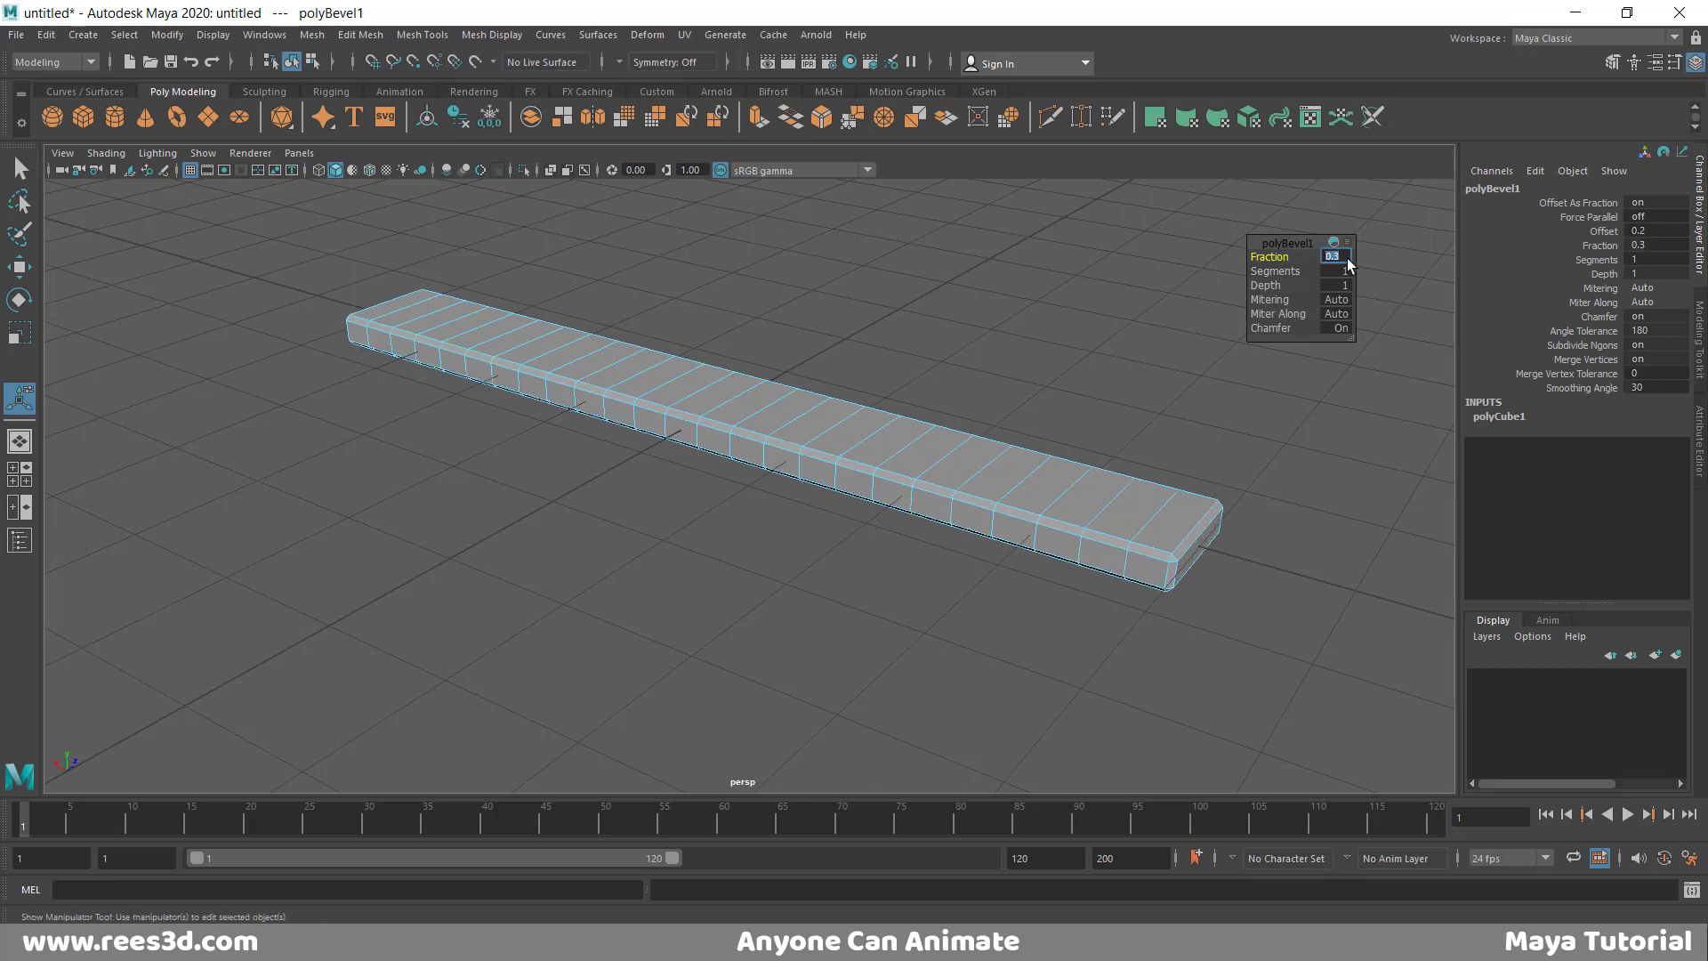
{"action": "type", "text": "0.4"}
{"action": "key", "text": "Return"}
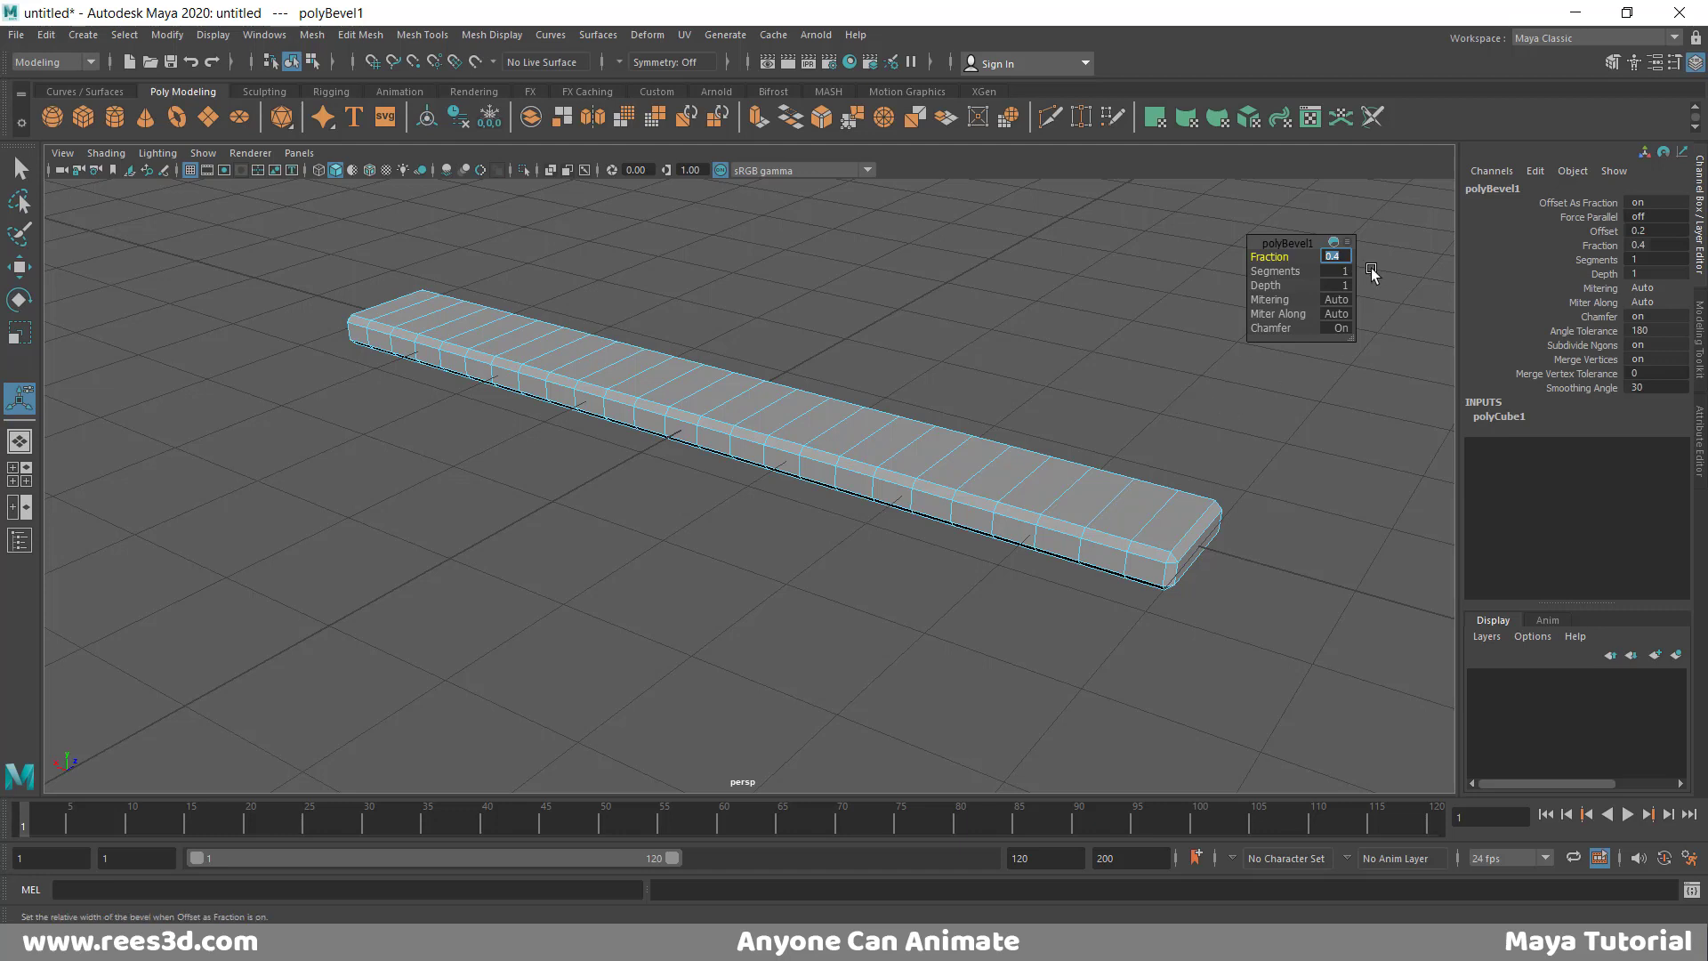
{"action": "left_click", "coordinate": [1336, 271]}
{"action": "type", "text": "2"}
{"action": "key", "text": "Return"}
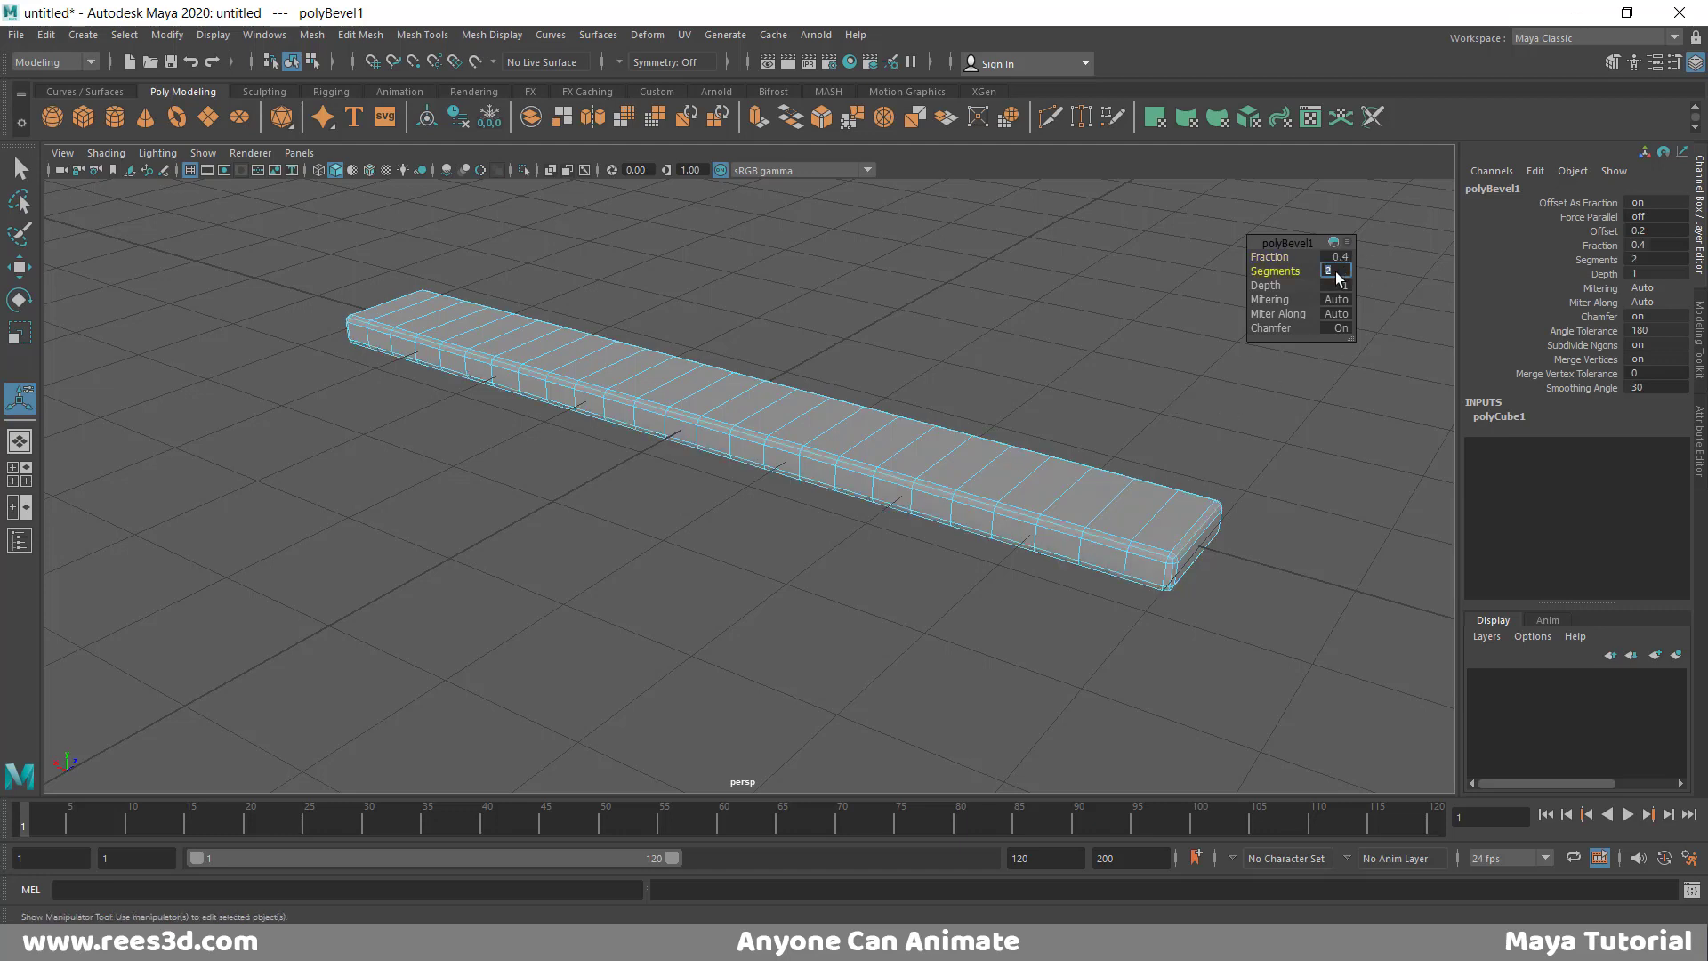
{"action": "scroll", "coordinate": [916, 515], "scroll_direction": "up", "scroll_amount": 5}
{"action": "right_click_drag", "start_coordinate": [790, 452], "coordinate": [781, 560]}
- Duplicate the plank and place the copy tightly beside the original, at about -1.002 in Translate Z
{"action": "scroll", "coordinate": [534, 560], "scroll_direction": "down", "scroll_amount": 5}
{"action": "left_click_drag", "start_coordinate": [534, 560], "coordinate": [812, 518], "text": "alt"}
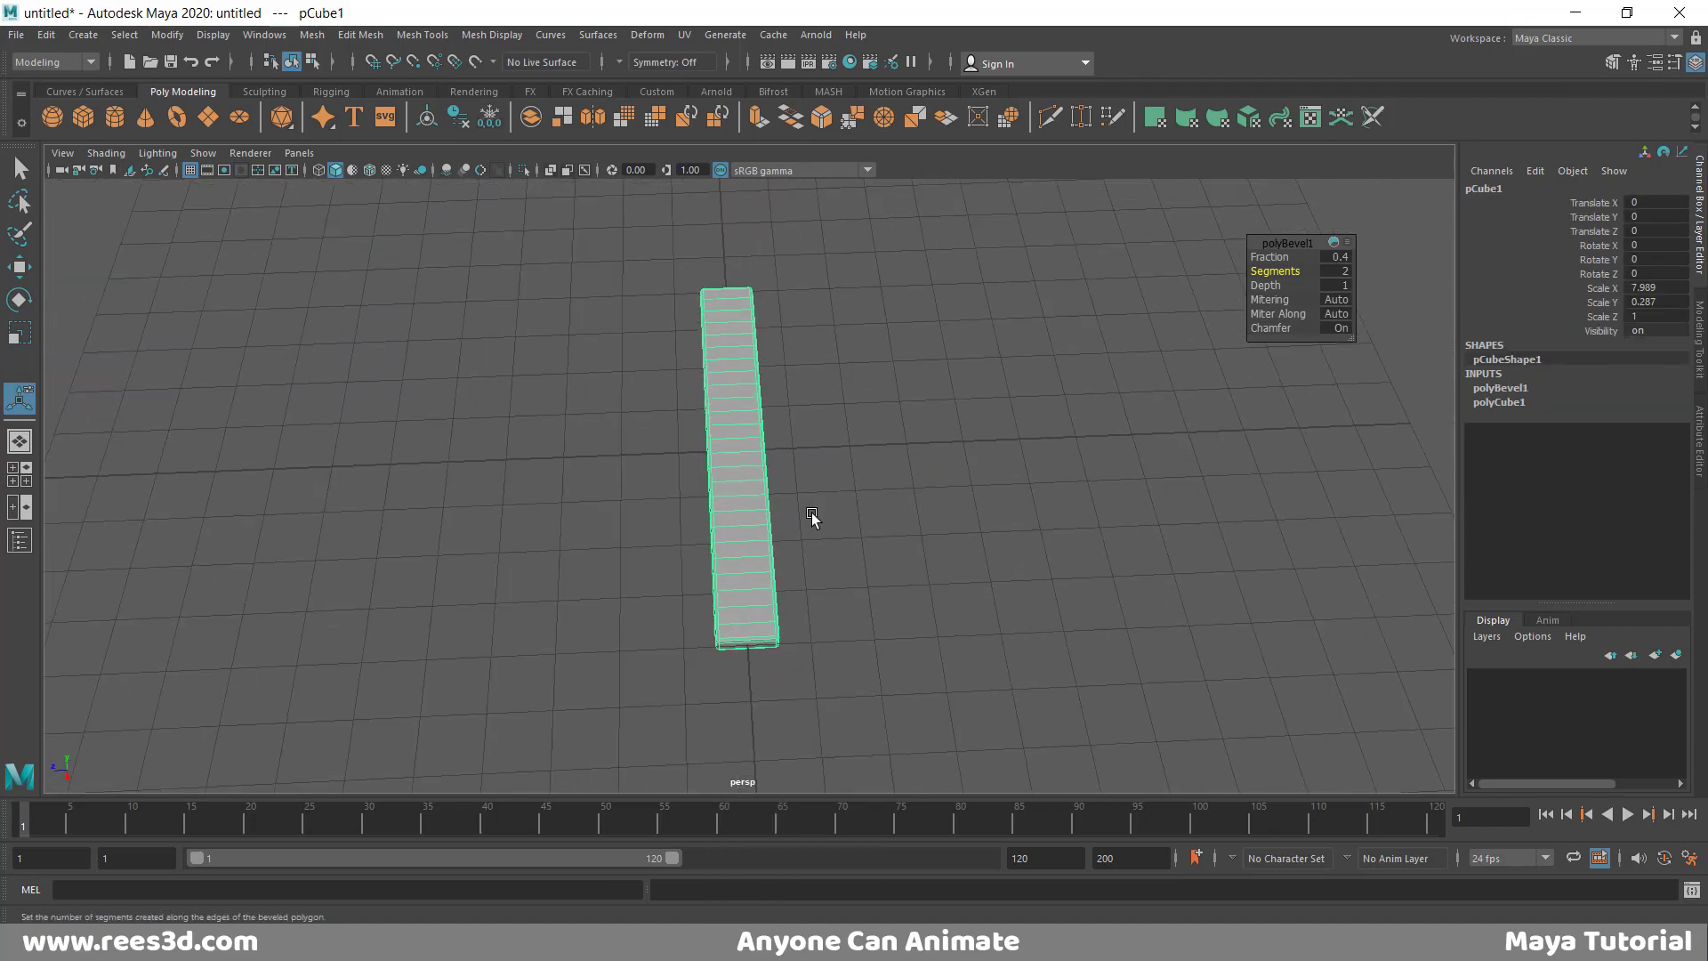
{"action": "key", "text": "ctrl+d"}
{"action": "key", "text": "w"}
{"action": "left_click_drag", "start_coordinate": [659, 457], "coordinate": [717, 465]}
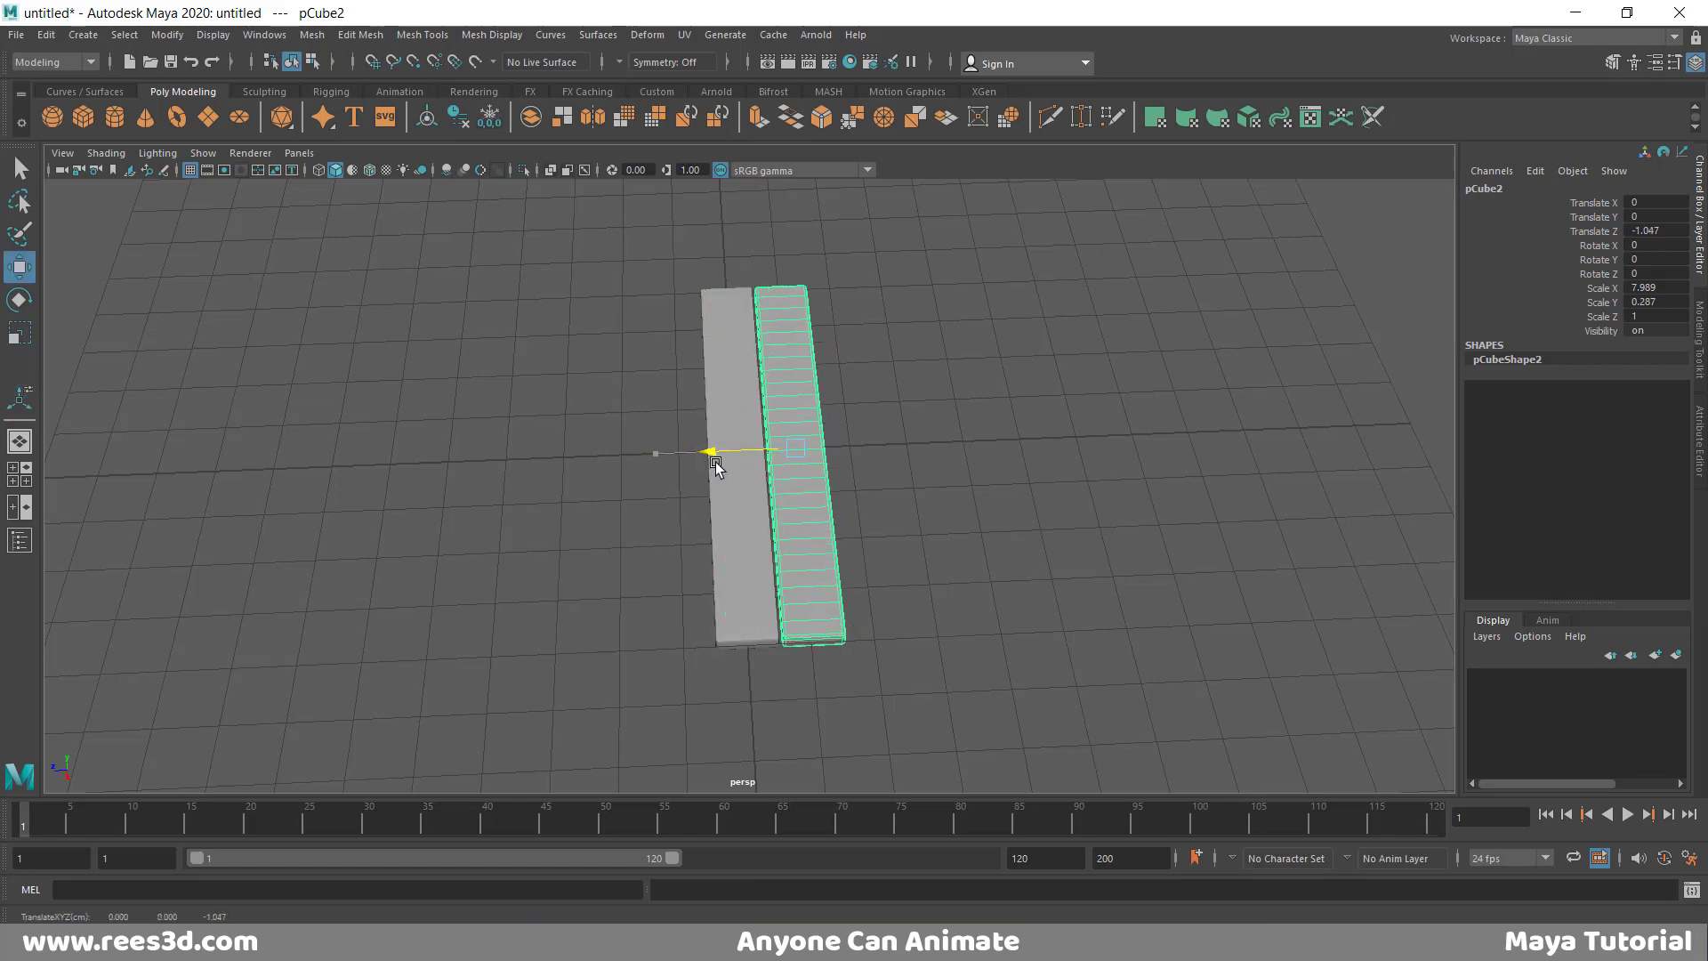
{"action": "right_click_drag", "start_coordinate": [1068, 534], "coordinate": [1442, 605], "text": "alt"}
{"action": "left_click_drag", "start_coordinate": [1117, 557], "coordinate": [1064, 496], "text": "alt"}
{"action": "key", "text": "space"}
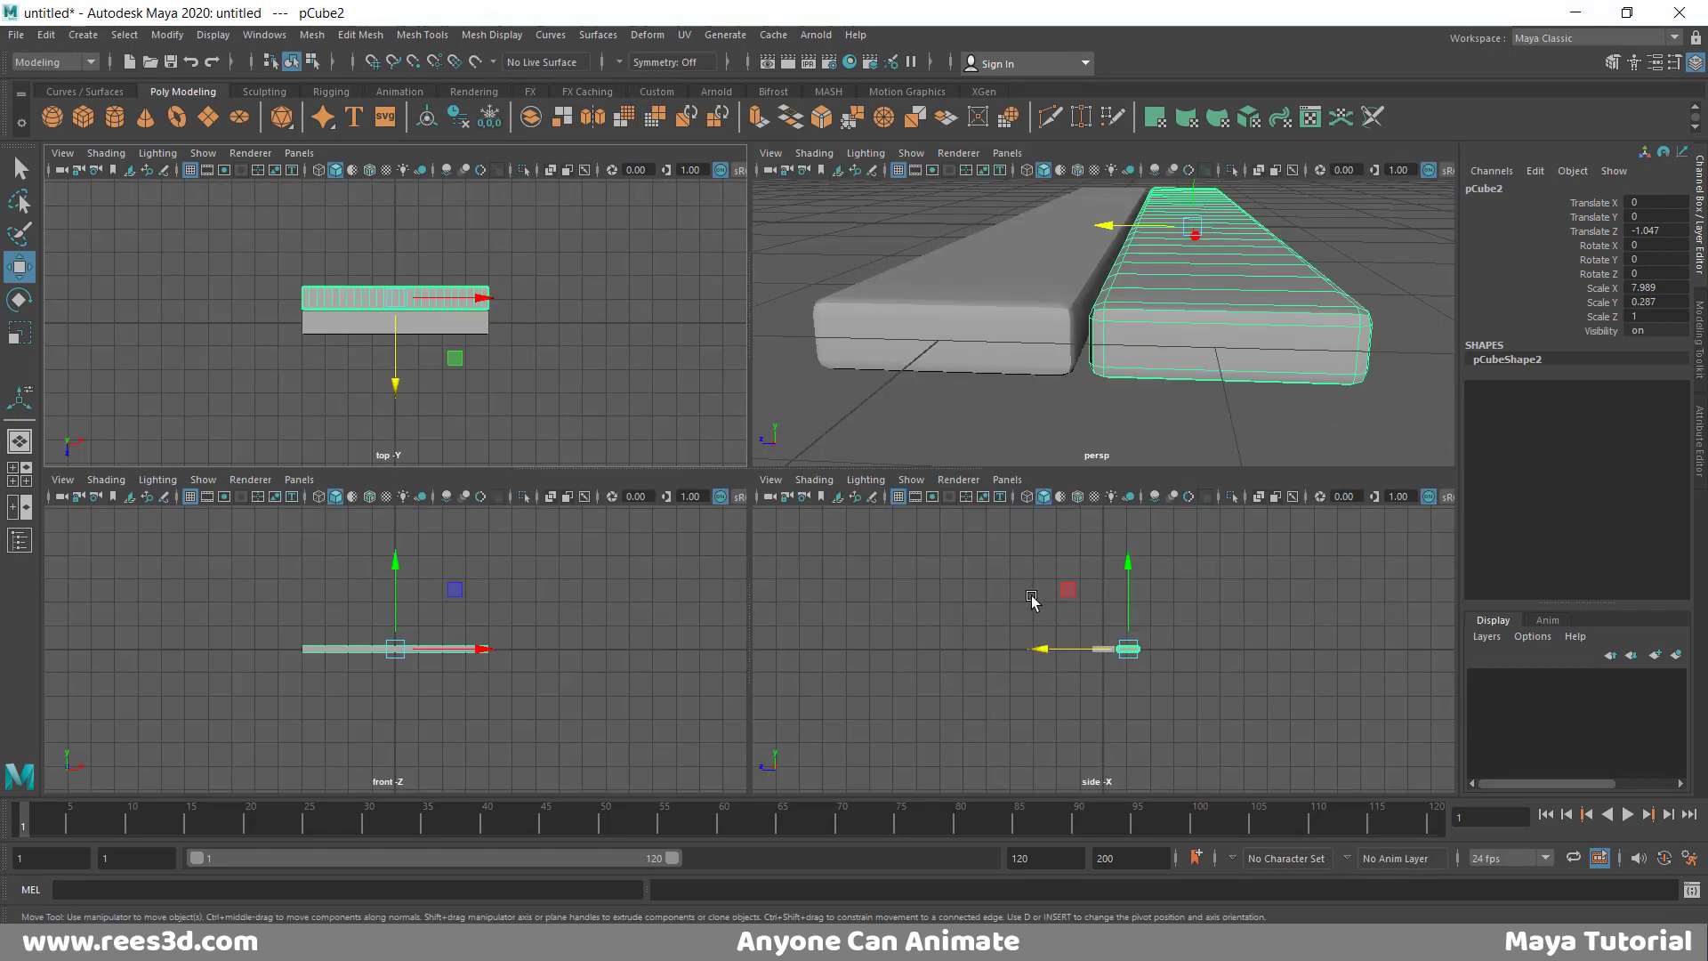
{"action": "key", "text": "space"}
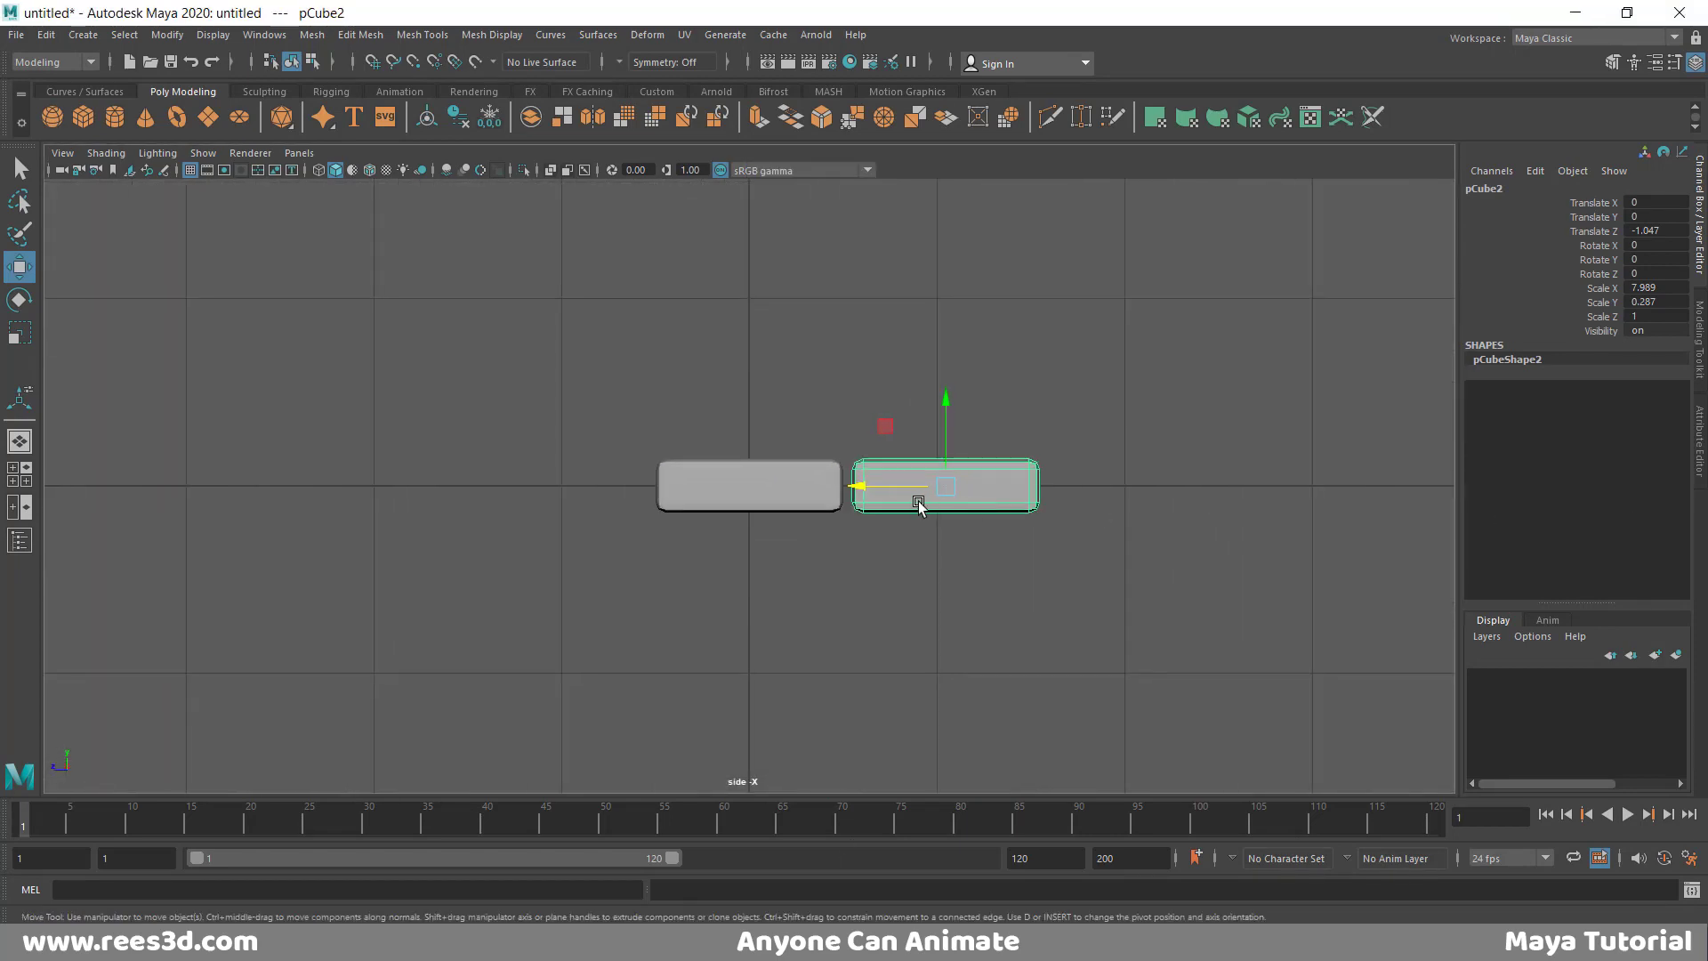
{"action": "scroll", "coordinate": [926, 476], "scroll_direction": "up", "scroll_amount": 4}
{"action": "left_click_drag", "start_coordinate": [1011, 483], "coordinate": [994, 489]}
- Widen the second plank slightly by moving the vertices of its outer long side away from the first plank
{"action": "right_click_drag", "start_coordinate": [1133, 405], "coordinate": [889, 409], "text": "alt"}
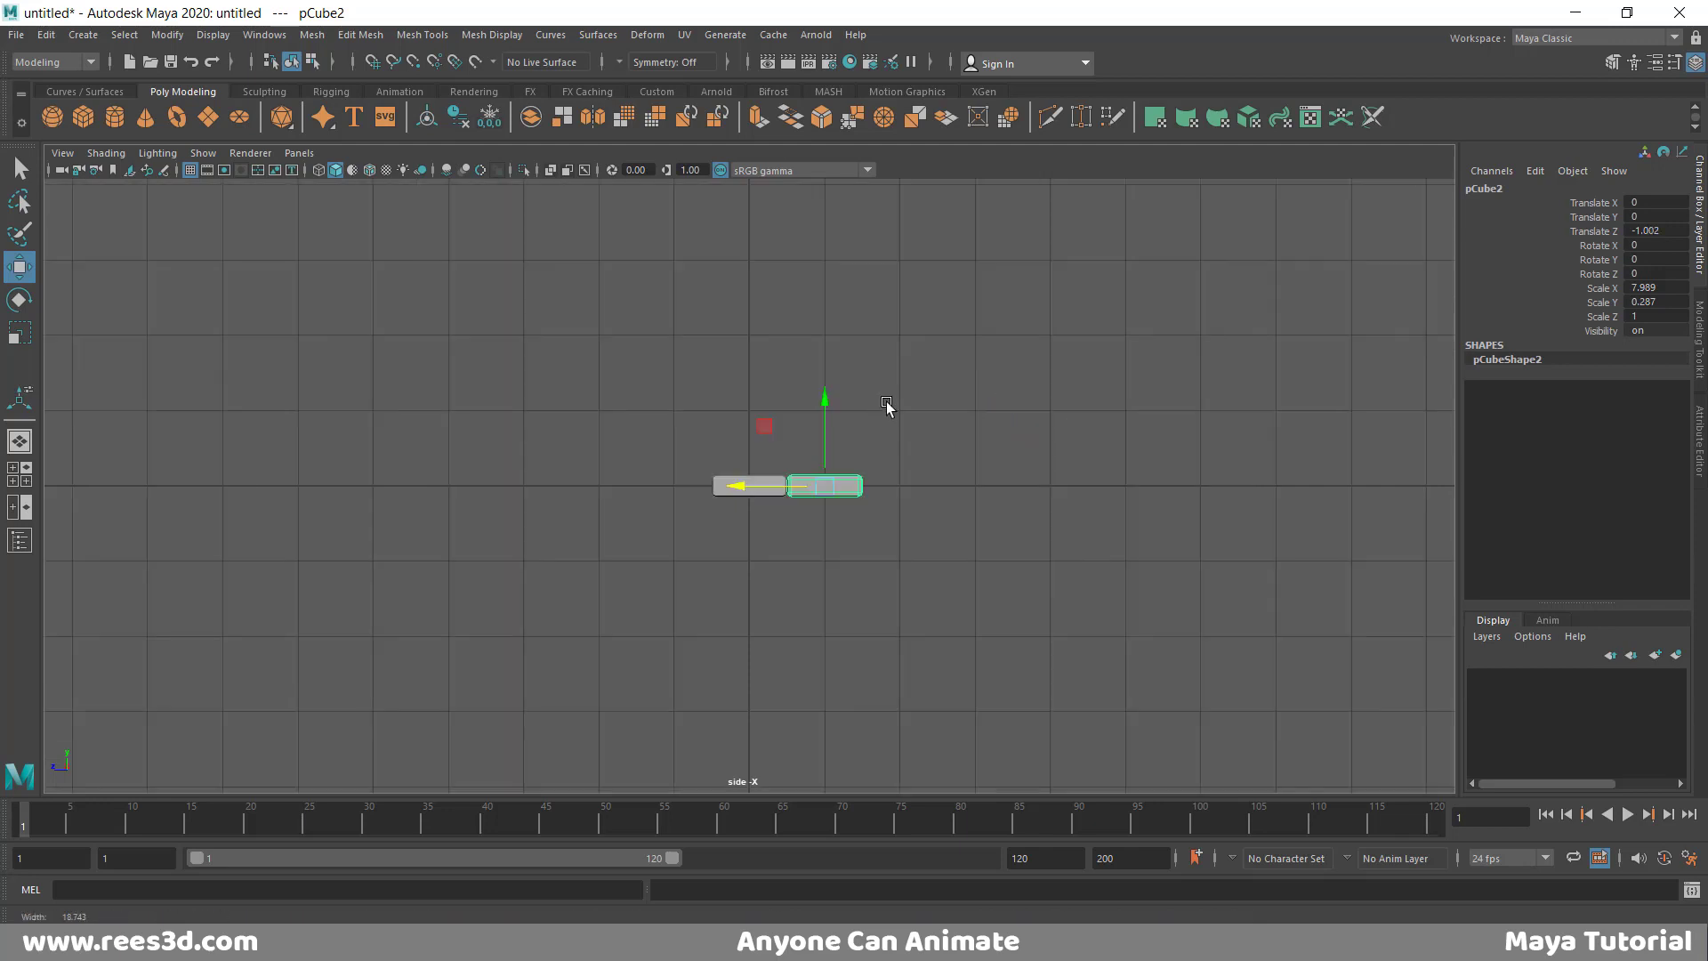
{"action": "middle_click_drag", "start_coordinate": [932, 413], "coordinate": [846, 400], "text": "alt"}
{"action": "right_click_drag", "start_coordinate": [846, 400], "coordinate": [1207, 565], "text": "alt"}
{"action": "scroll", "coordinate": [822, 497], "scroll_direction": "up", "scroll_amount": 1}
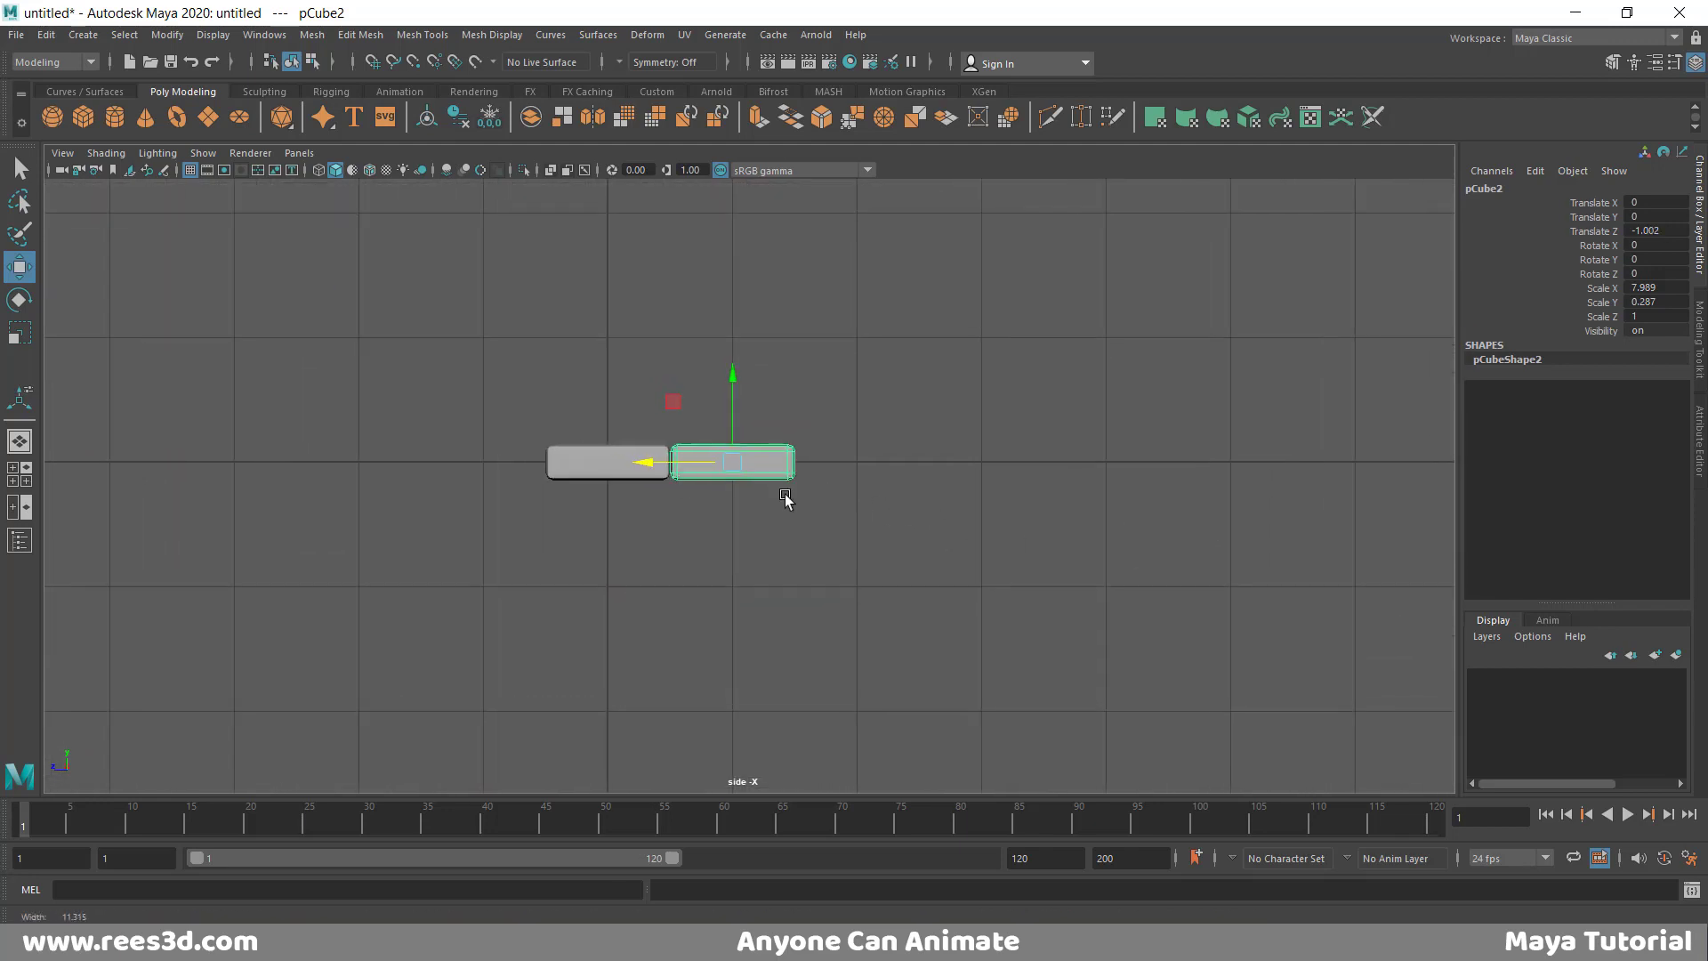
{"action": "right_click_drag", "start_coordinate": [723, 467], "coordinate": [712, 467]}
{"action": "left_click_drag", "start_coordinate": [736, 404], "coordinate": [808, 503]}
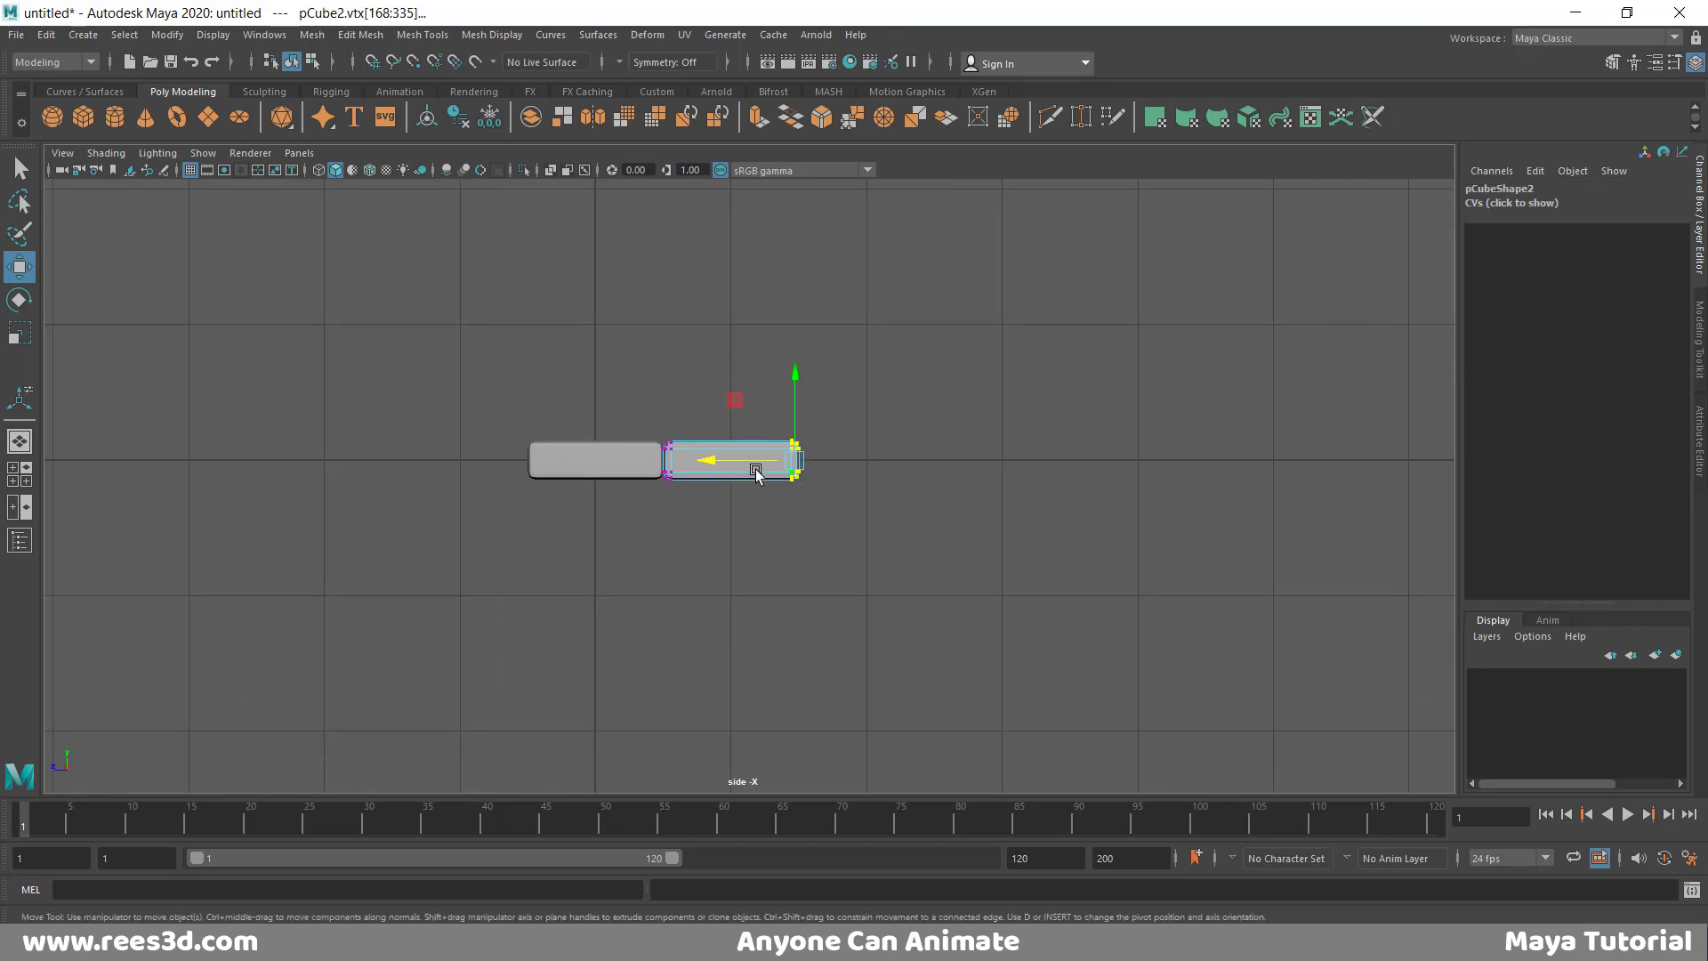
{"action": "left_click_drag", "start_coordinate": [729, 460], "coordinate": [755, 469]}
{"action": "key", "text": "space"}
{"action": "key", "text": "space"}
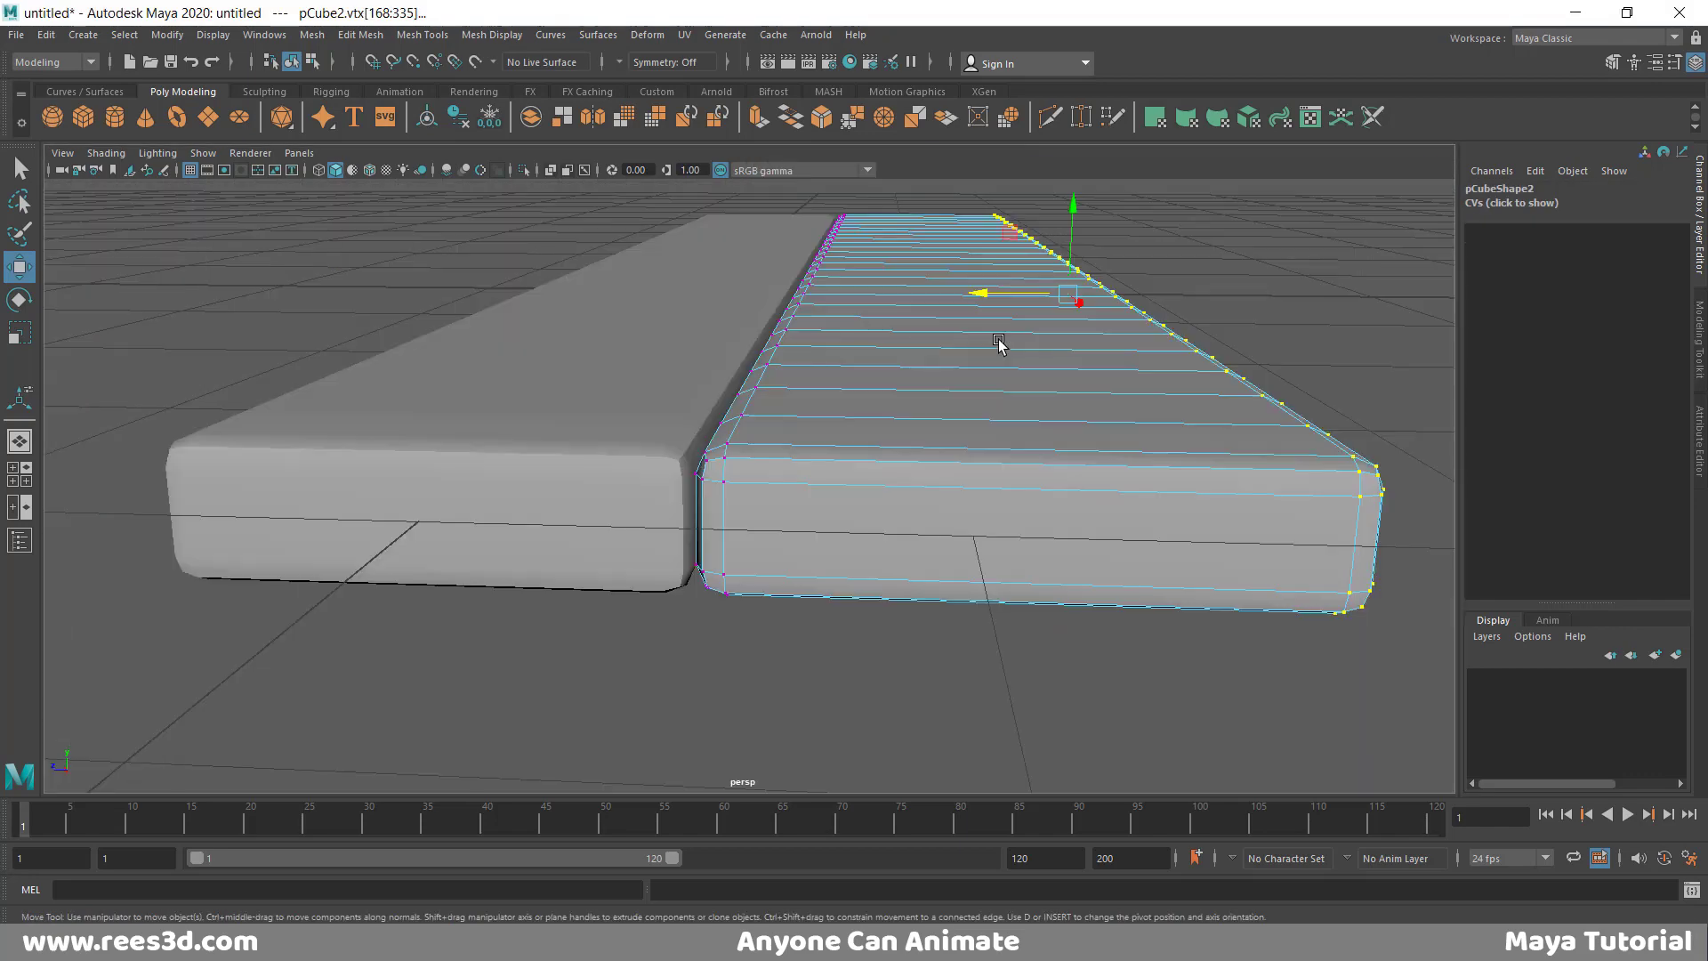
{"action": "left_click_drag", "start_coordinate": [995, 391], "coordinate": [1023, 499], "text": "alt"}
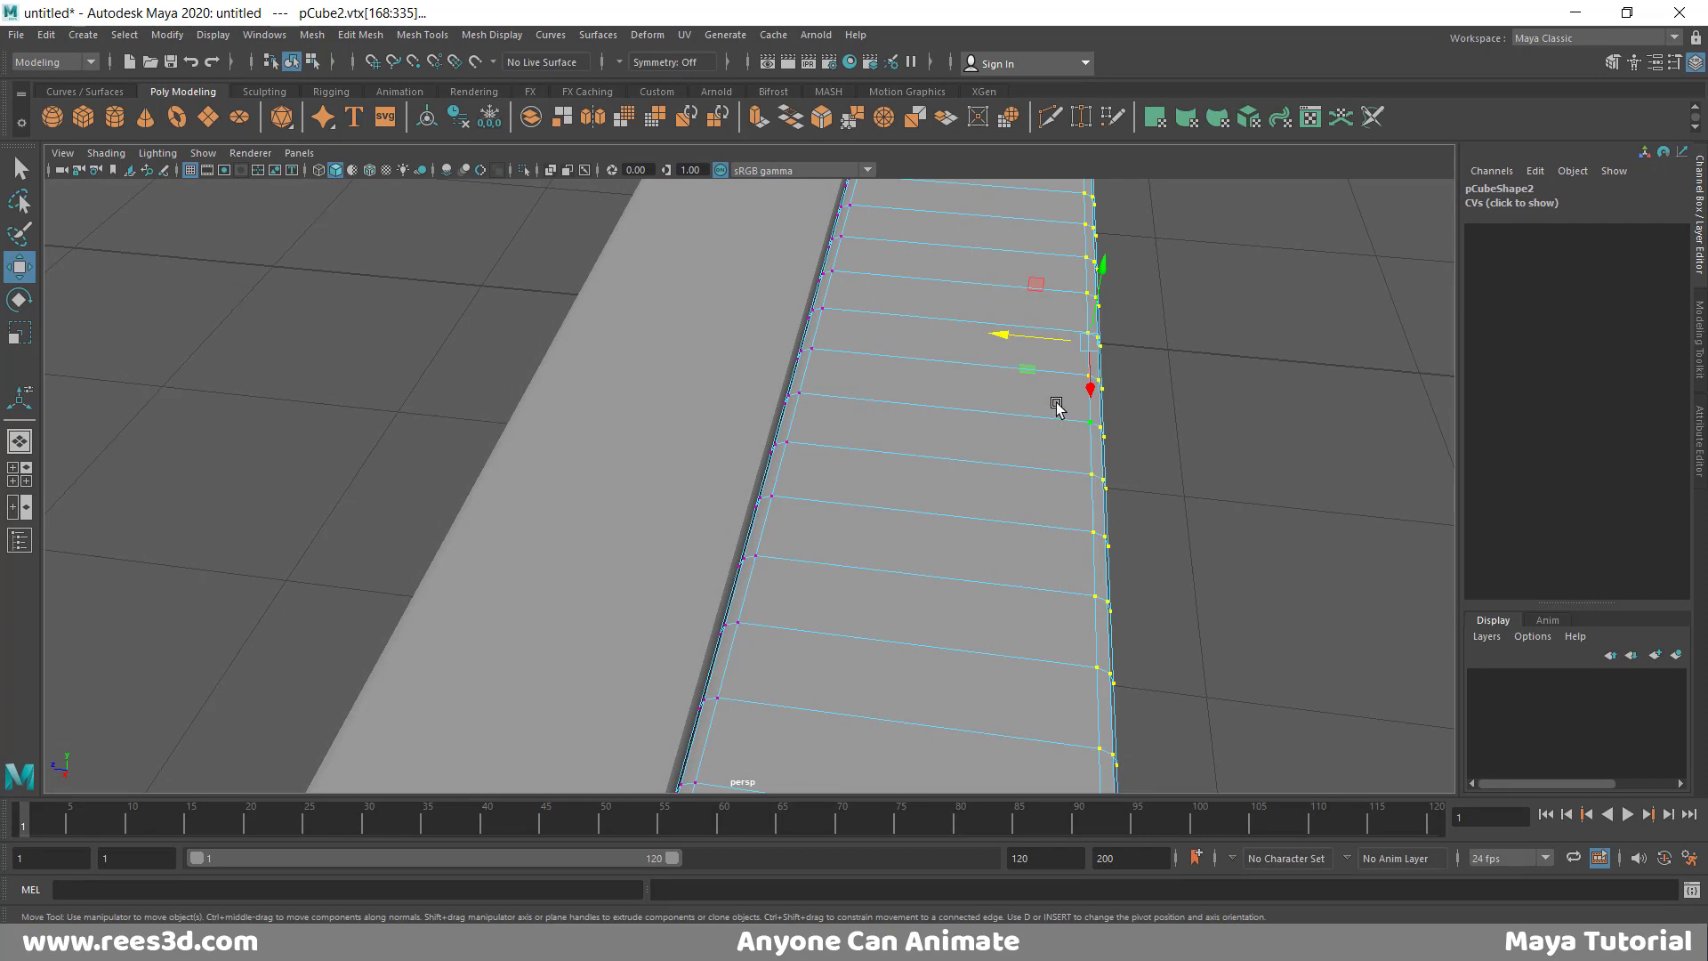
{"action": "left_click_drag", "start_coordinate": [1057, 406], "coordinate": [852, 380], "text": "alt"}
{"action": "scroll", "coordinate": [1018, 493], "scroll_direction": "down", "scroll_amount": 5}
{"action": "middle_click_drag", "start_coordinate": [1020, 493], "coordinate": [1005, 502], "text": "alt"}
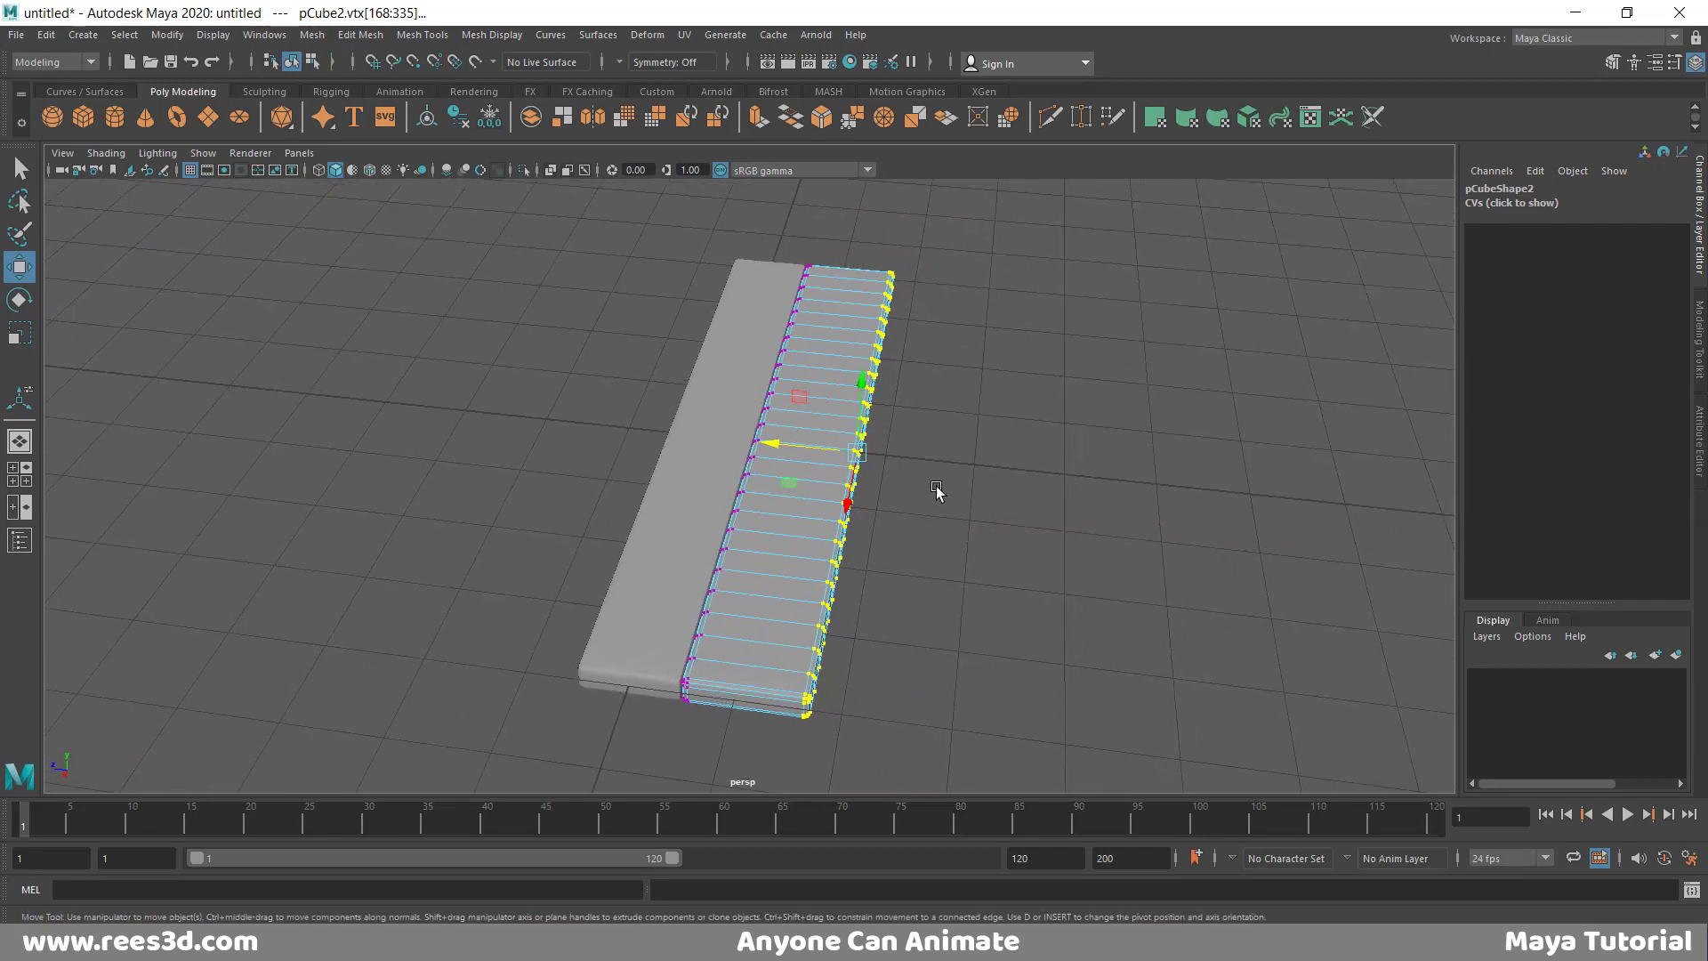
{"action": "mouse_move", "coordinate": [934, 485]}
{"action": "left_mouse_down", "text": "alt"}
{"action": "mouse_move", "coordinate": [989, 463]}
{"action": "mouse_move", "coordinate": [966, 476]}
{"action": "left_mouse_up", "text": "alt"}
{"action": "right_click_drag", "start_coordinate": [871, 460], "coordinate": [814, 555]}
- Duplicate the wider plank and place the copy tightly beside it, at about -2.205 in Translate Z
{"action": "key", "text": "ctrl+d"}
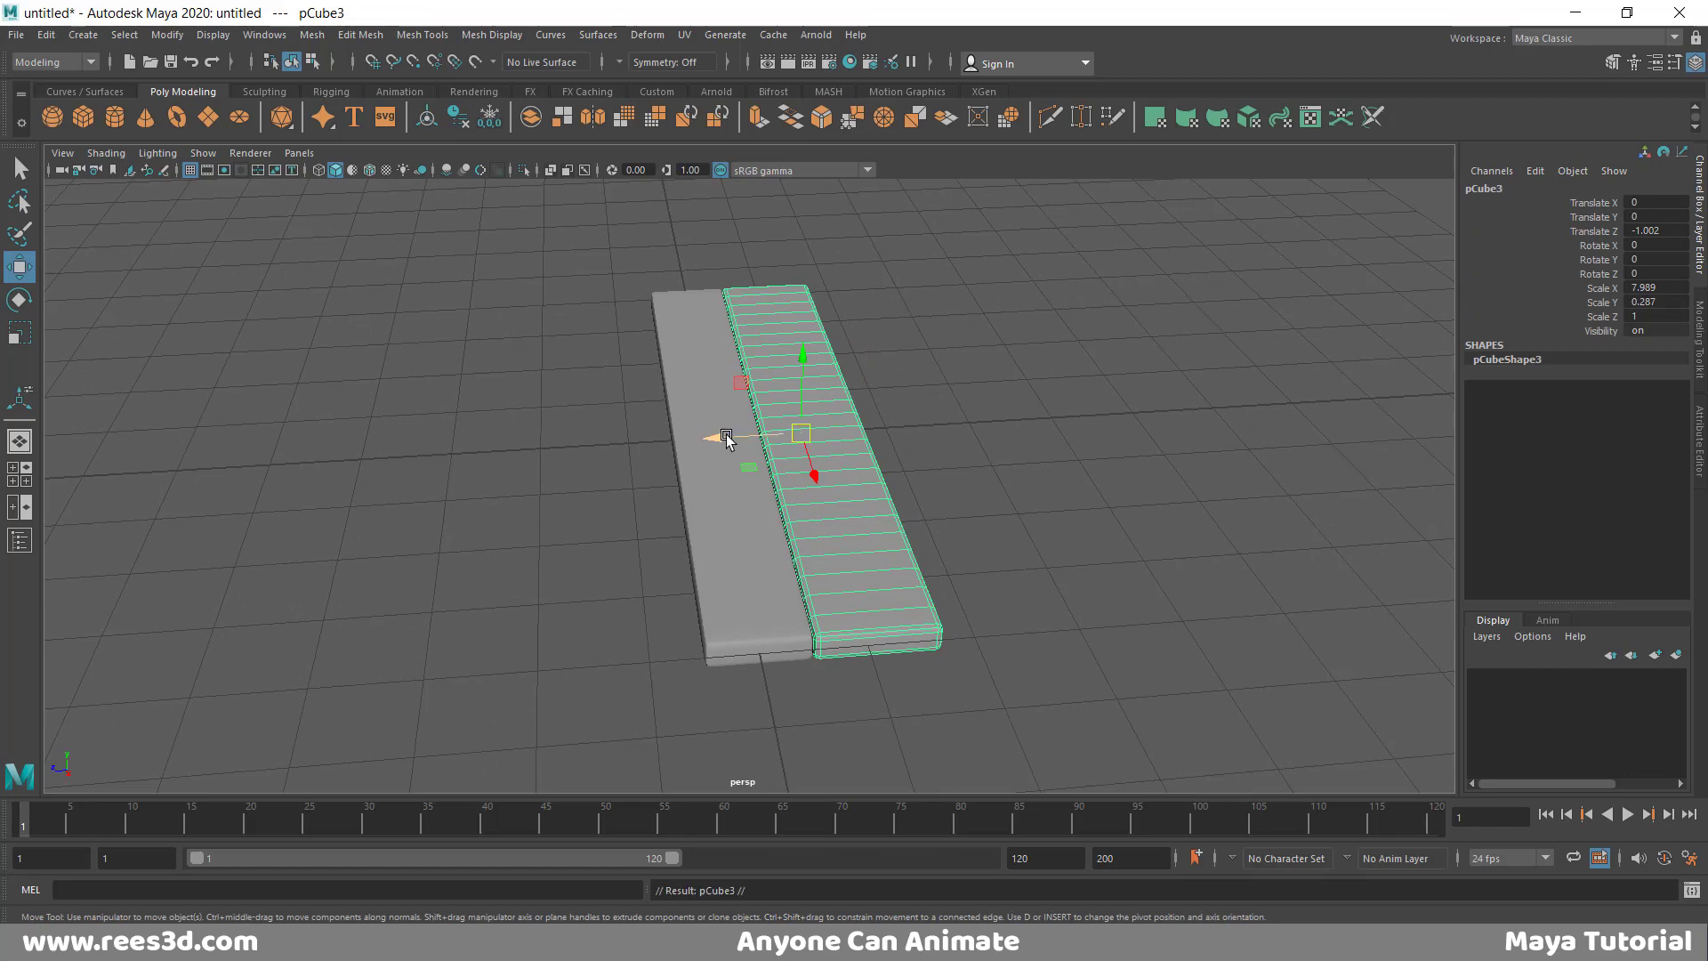
{"action": "left_click_drag", "start_coordinate": [726, 434], "coordinate": [814, 485]}
{"action": "key", "text": "space"}
{"action": "key", "text": "space"}
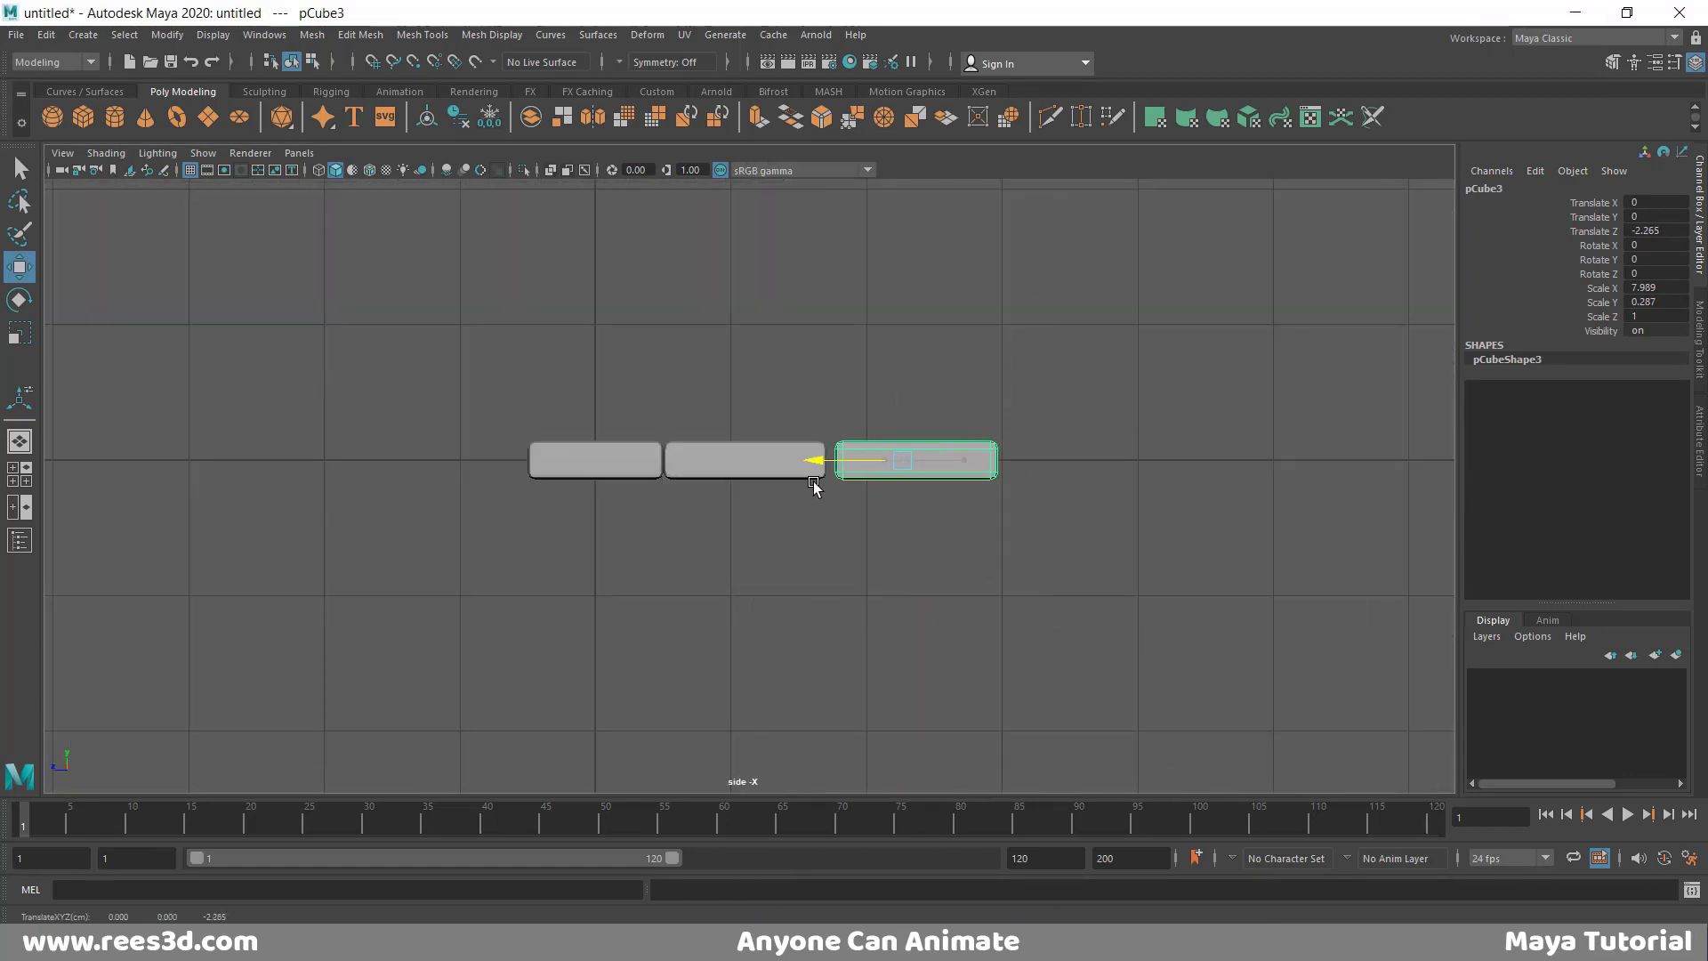
{"action": "scroll", "coordinate": [774, 460], "scroll_direction": "up", "scroll_amount": 8}
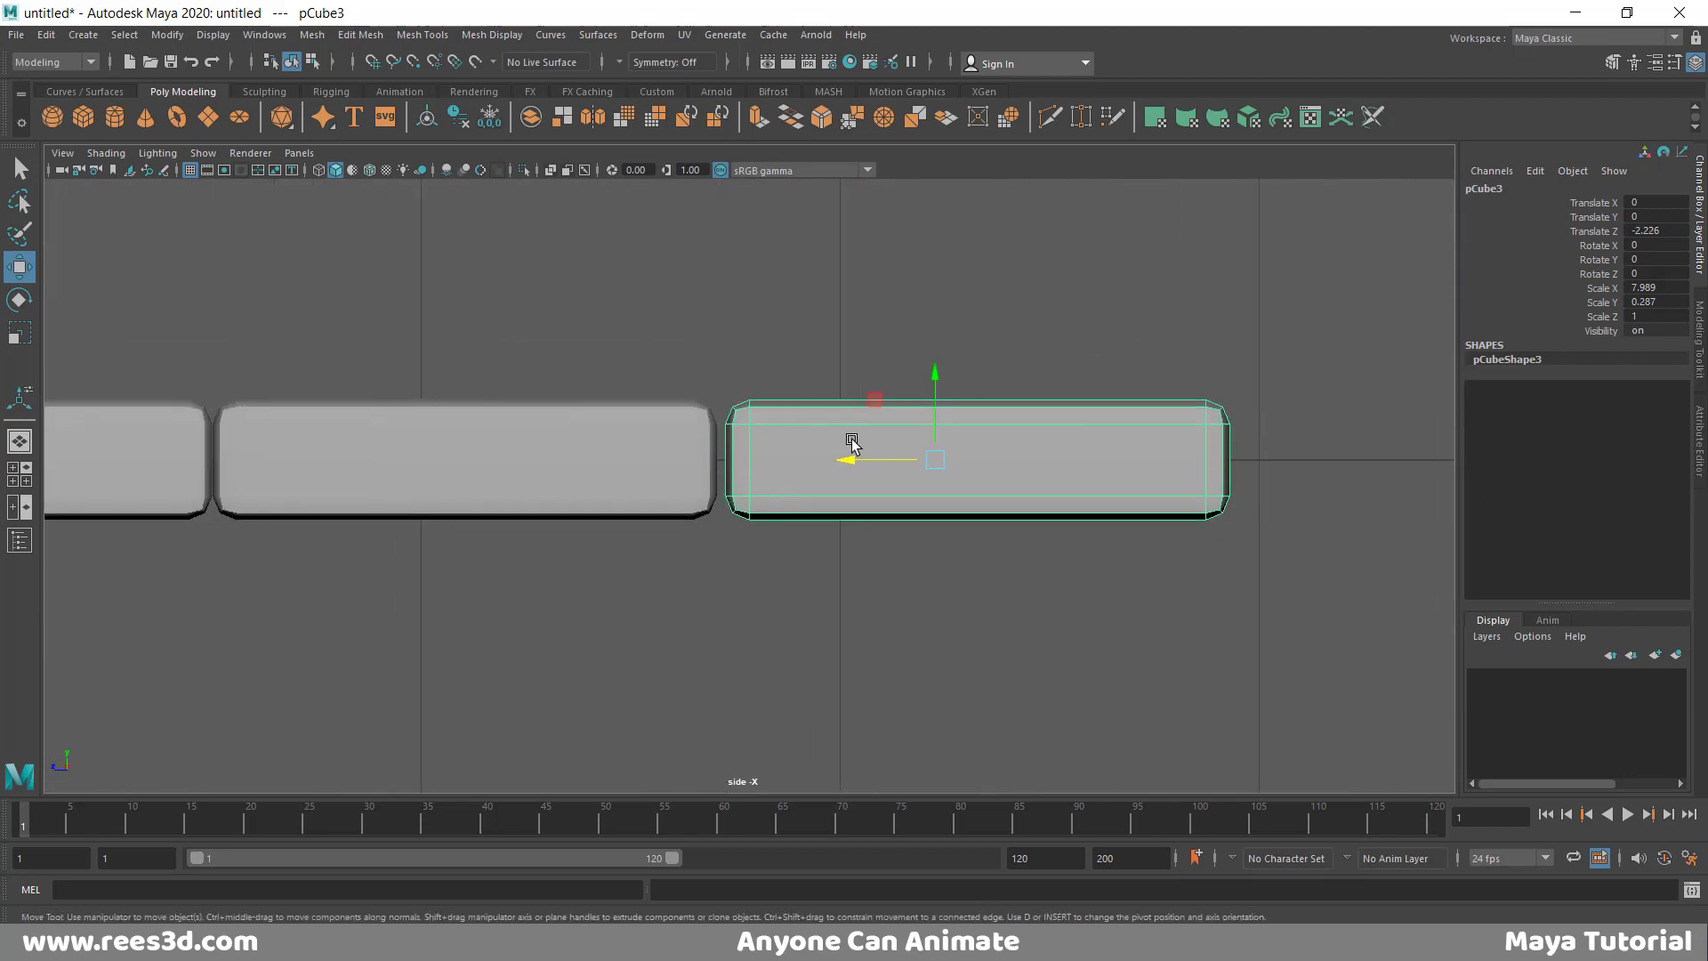
{"action": "left_click_drag", "start_coordinate": [852, 459], "coordinate": [845, 460]}
{"action": "key", "text": "space"}
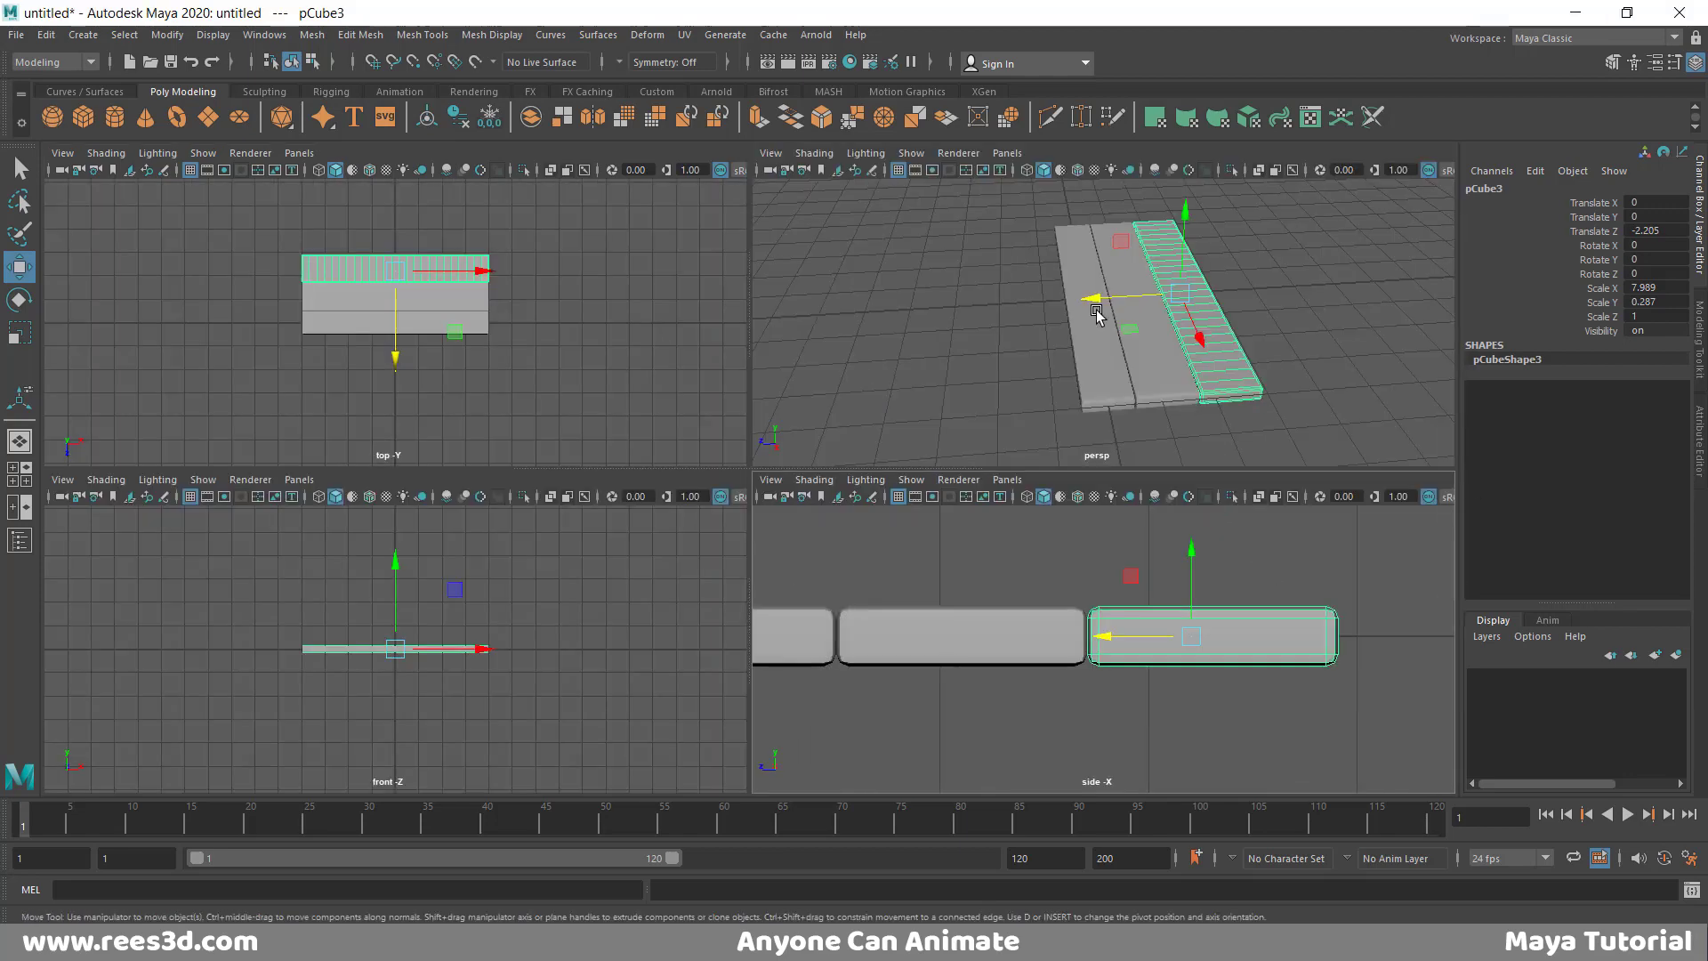
- Duplicate the third plank and move the copy just beyond its outer side, at about -3.462 in Translate Z
{"action": "key", "text": "space"}
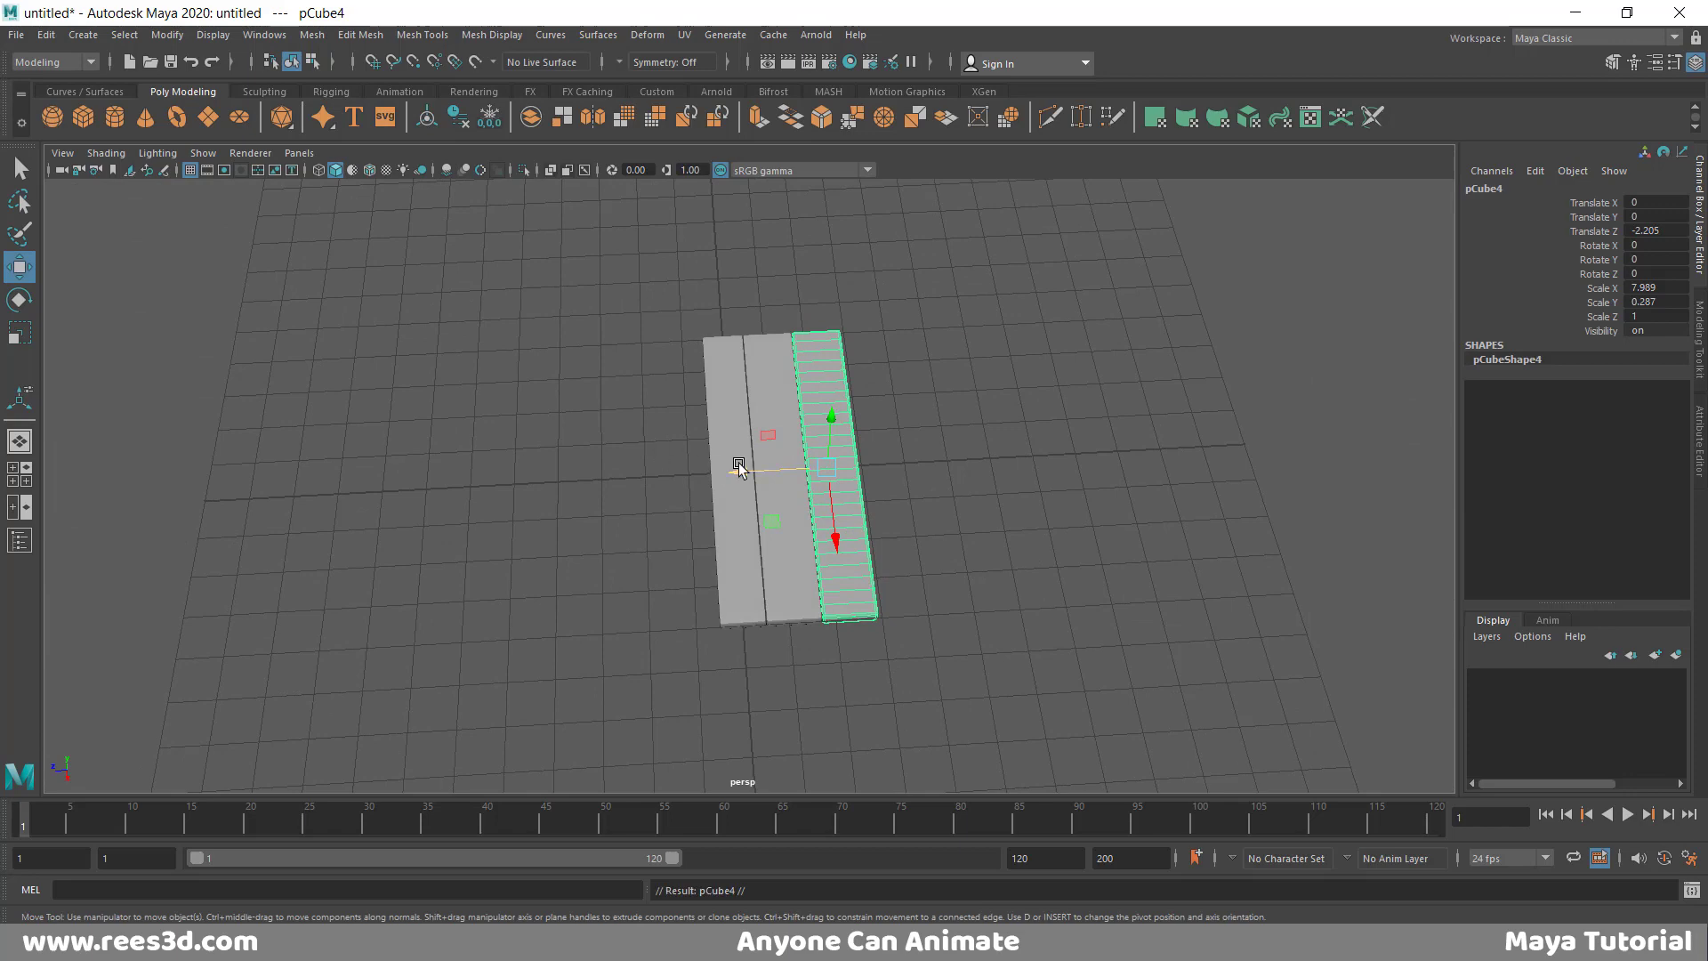
{"action": "left_click_drag", "start_coordinate": [738, 464], "coordinate": [806, 465]}
{"action": "right_click_drag", "start_coordinate": [805, 465], "coordinate": [963, 407], "text": "alt"}
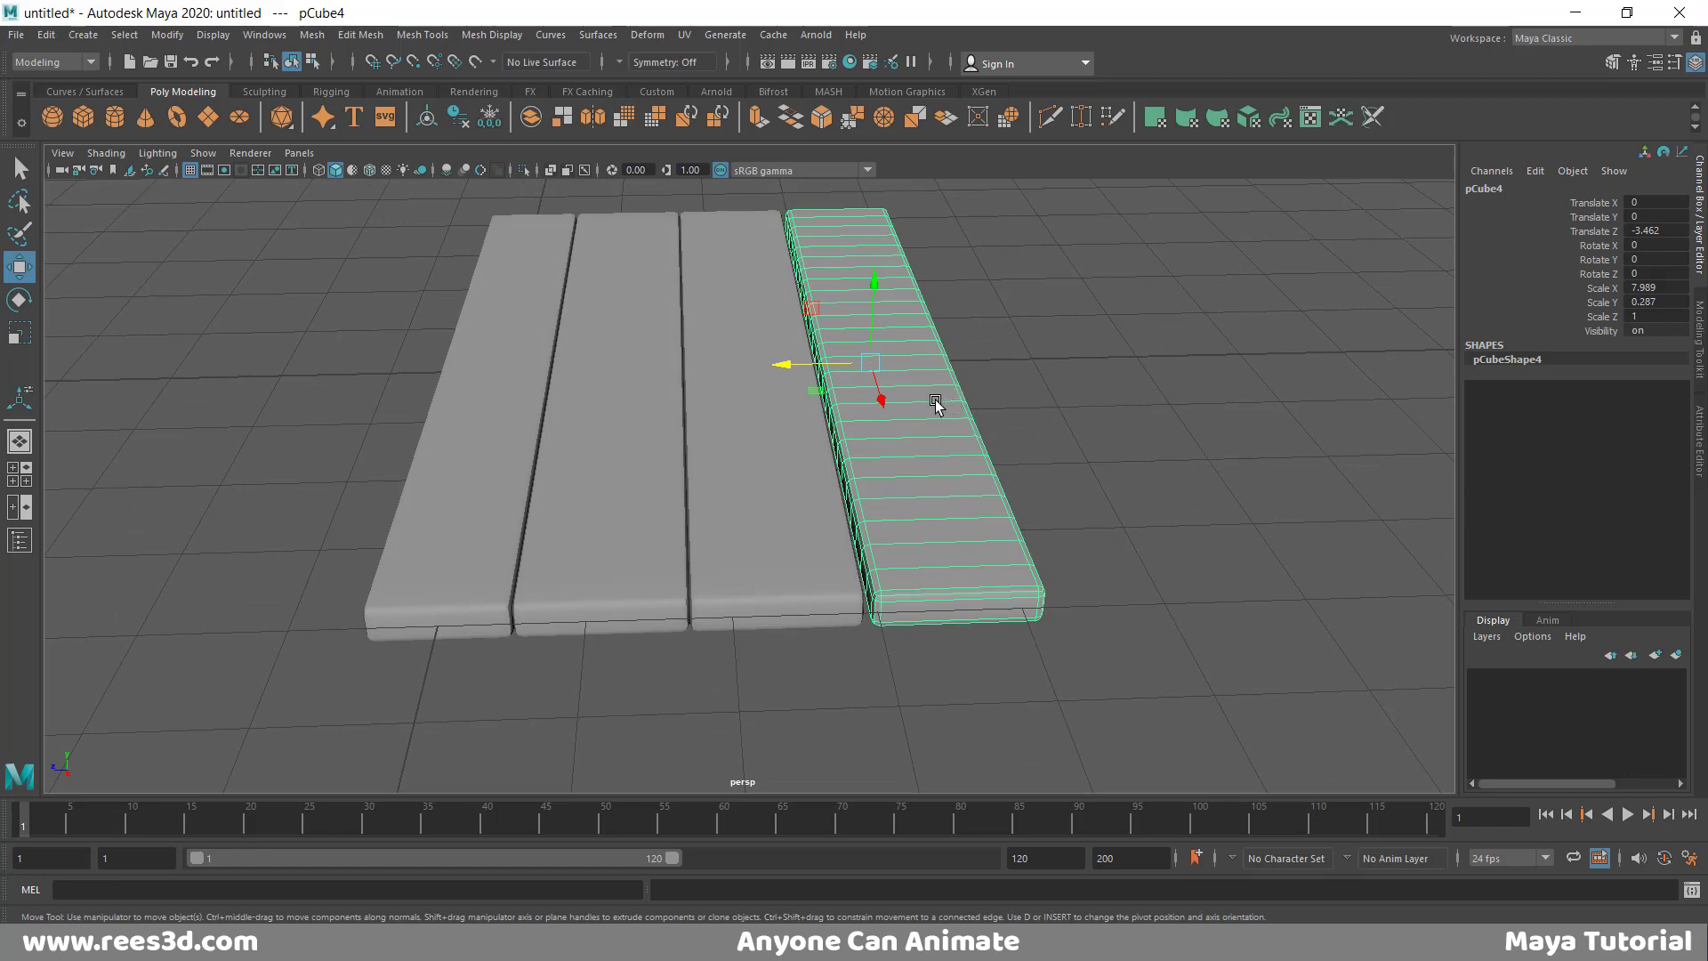
- Narrow the fourth plank to roughly half its width by moving its outer long side's vertices inward, and return to object mode
{"action": "key", "text": "r"}
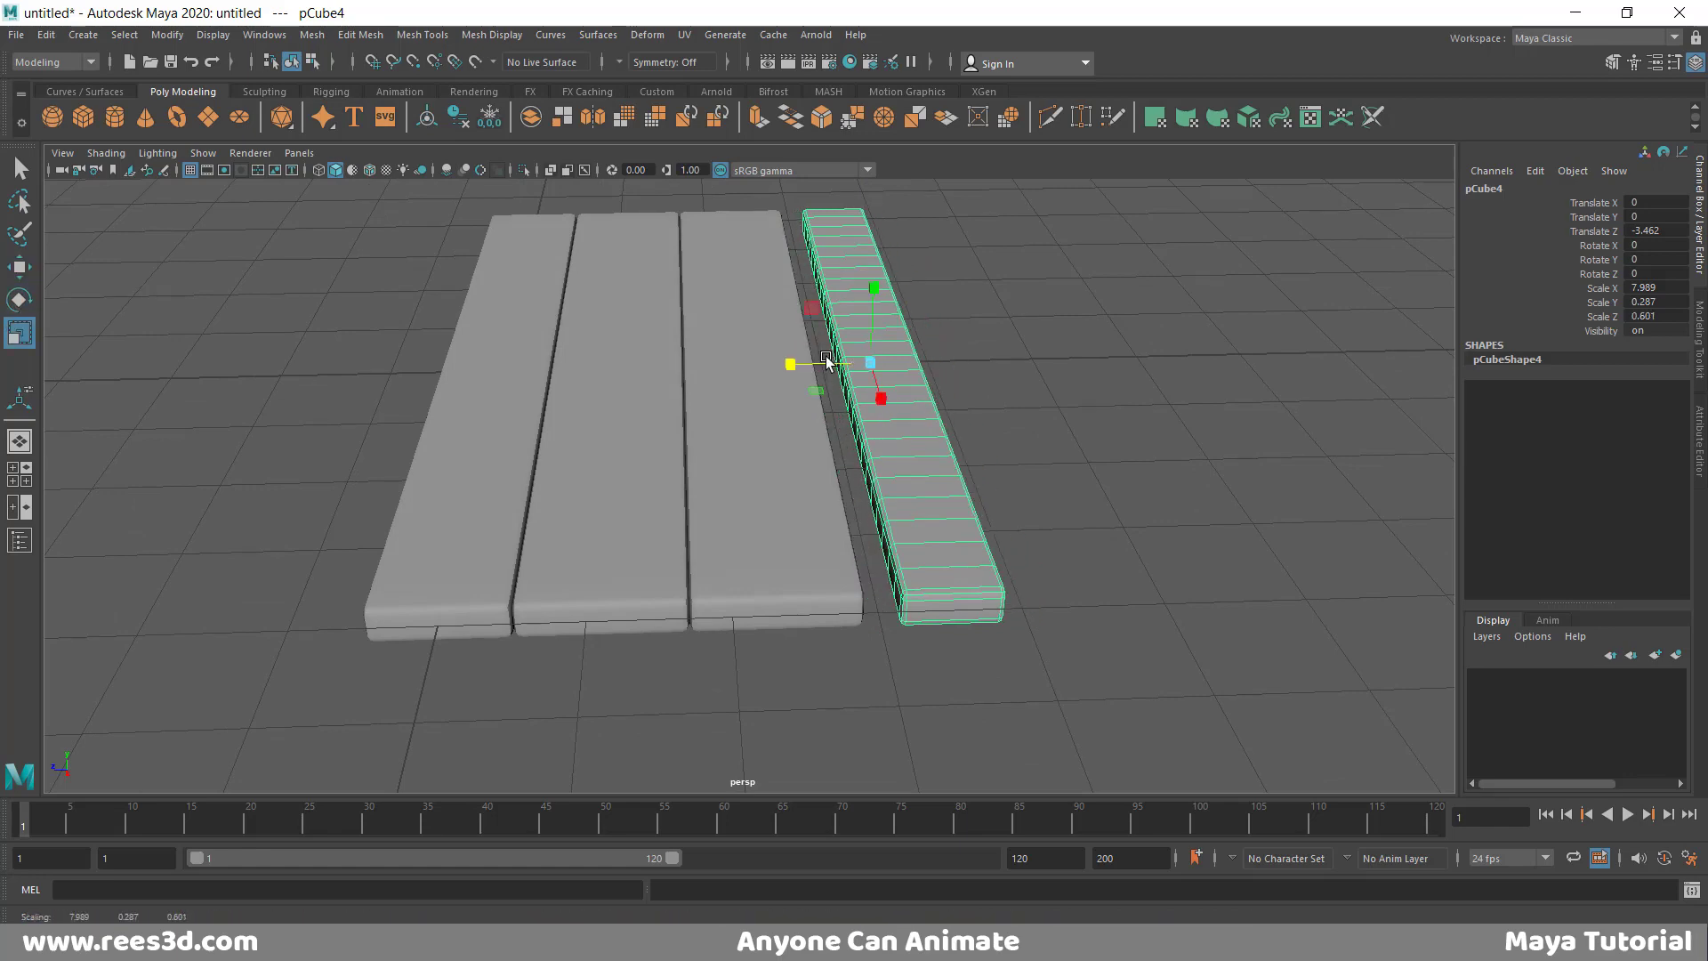
{"action": "left_click_drag", "start_coordinate": [797, 362], "coordinate": [862, 406], "text": "alt"}
{"action": "key", "text": "F9"}
{"action": "left_click_drag", "start_coordinate": [910, 242], "coordinate": [1015, 605]}
{"action": "left_click_drag", "start_coordinate": [988, 535], "coordinate": [980, 488], "text": "alt"}
{"action": "key", "text": "w"}
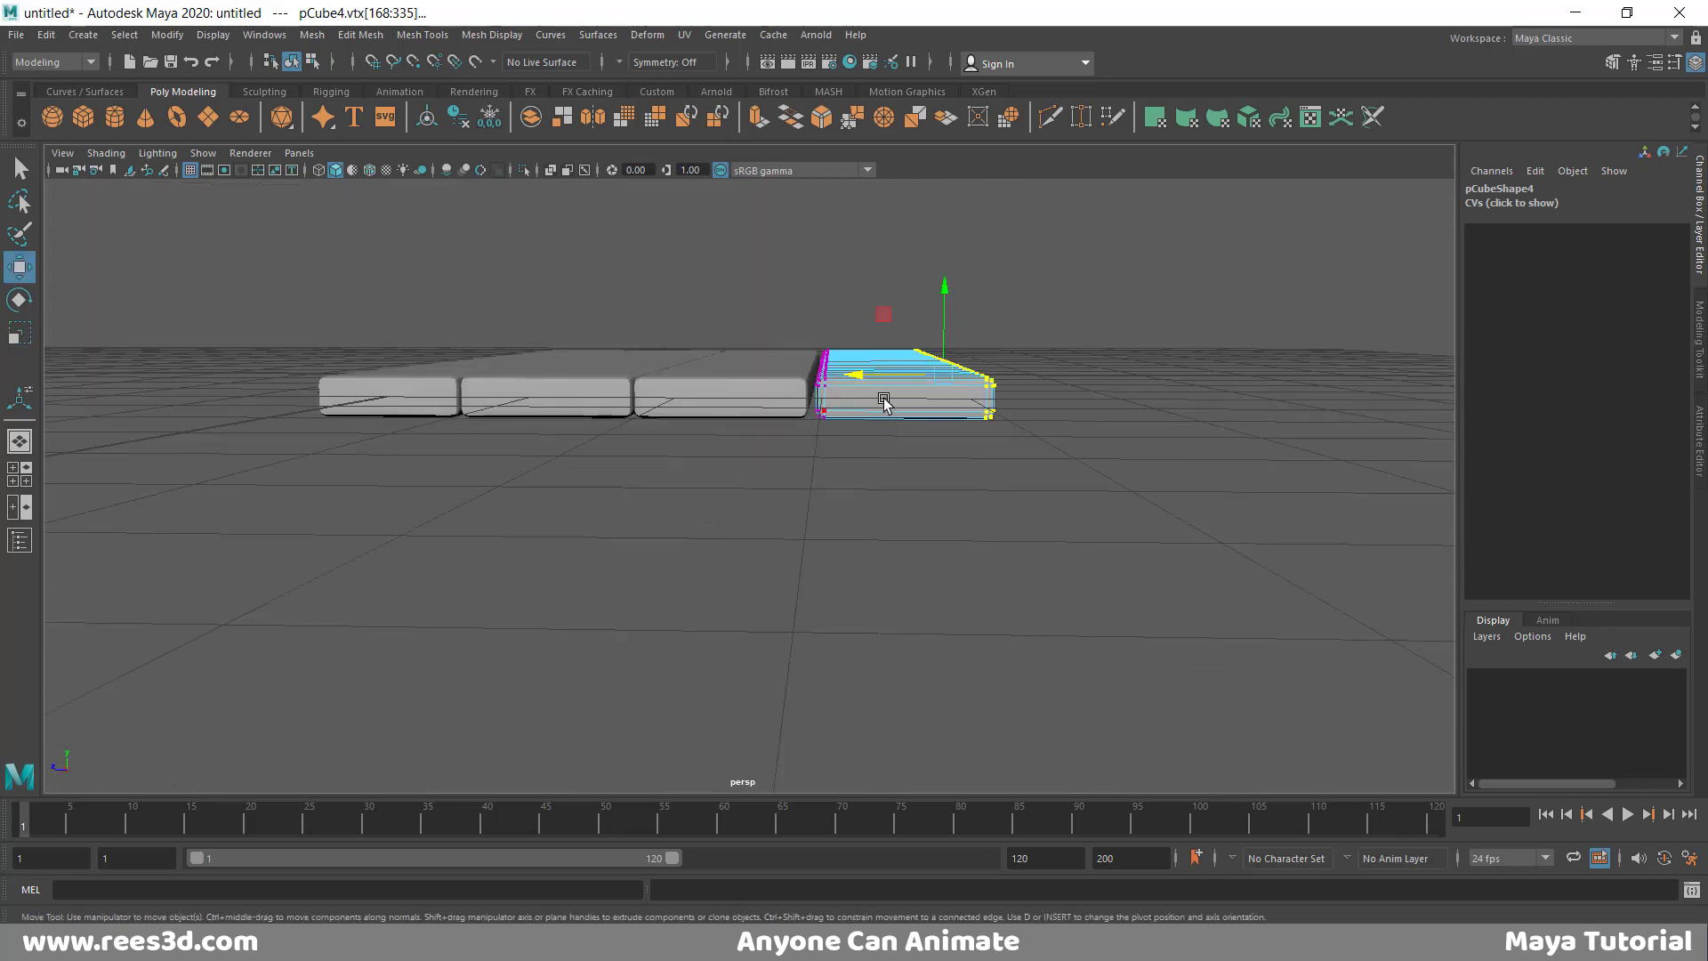
{"action": "left_click_drag", "start_coordinate": [879, 376], "coordinate": [822, 401]}
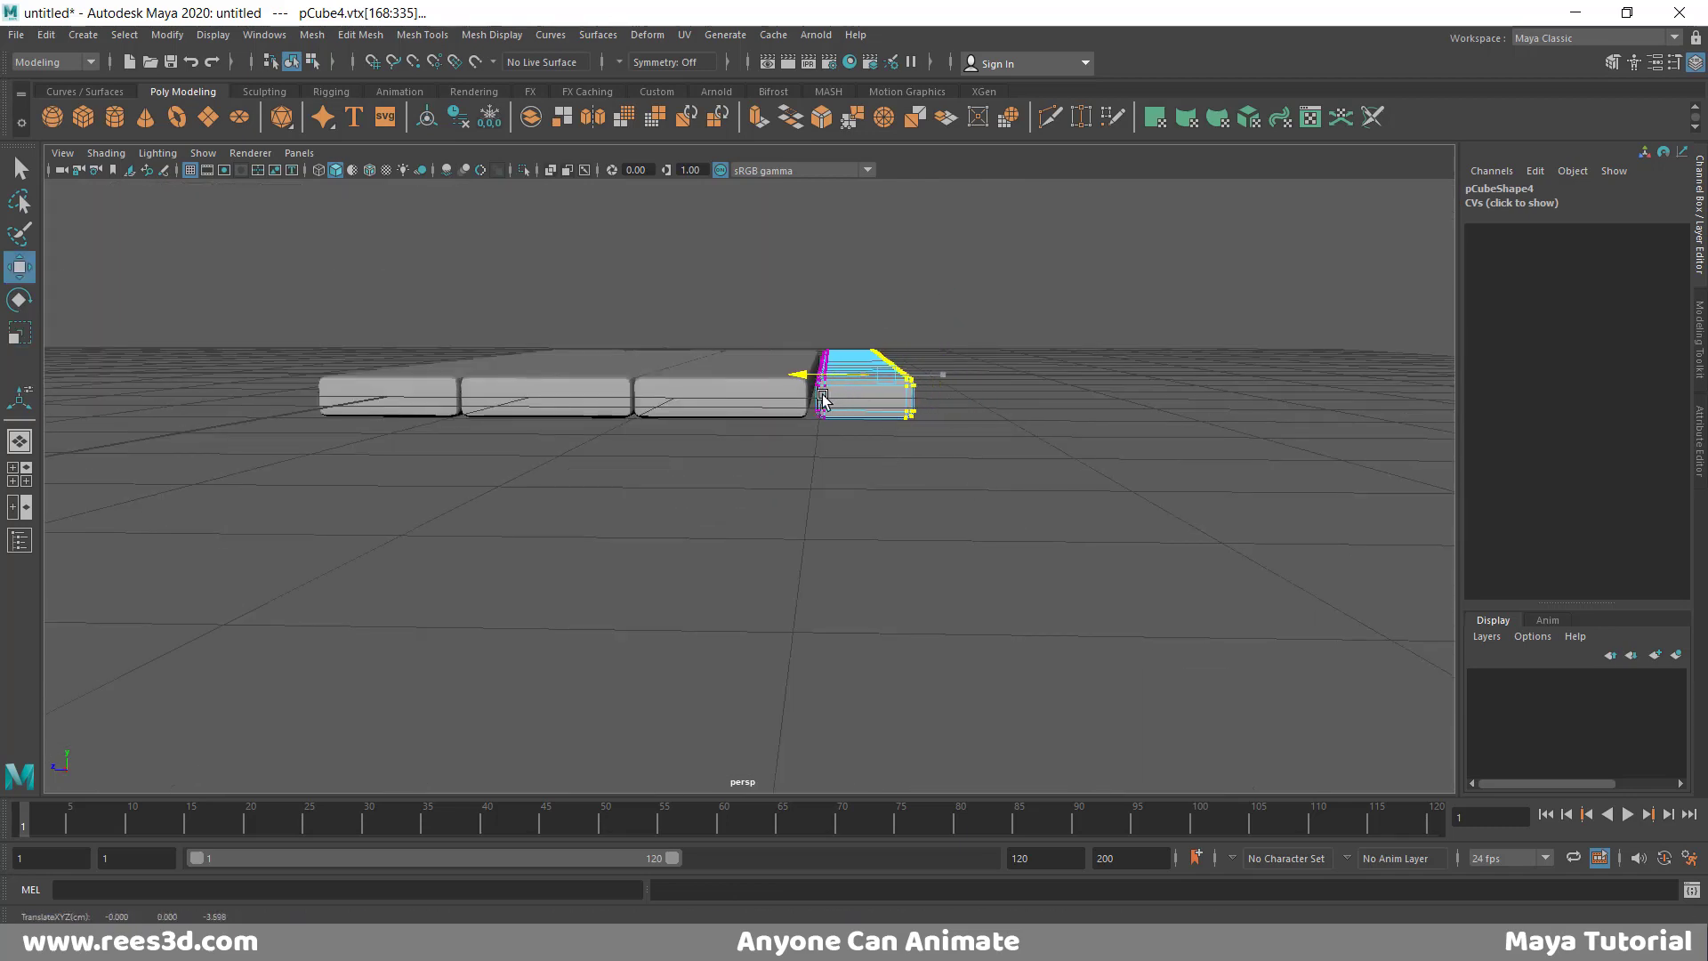
{"action": "left_click_drag", "start_coordinate": [892, 456], "coordinate": [1068, 557], "text": "alt"}
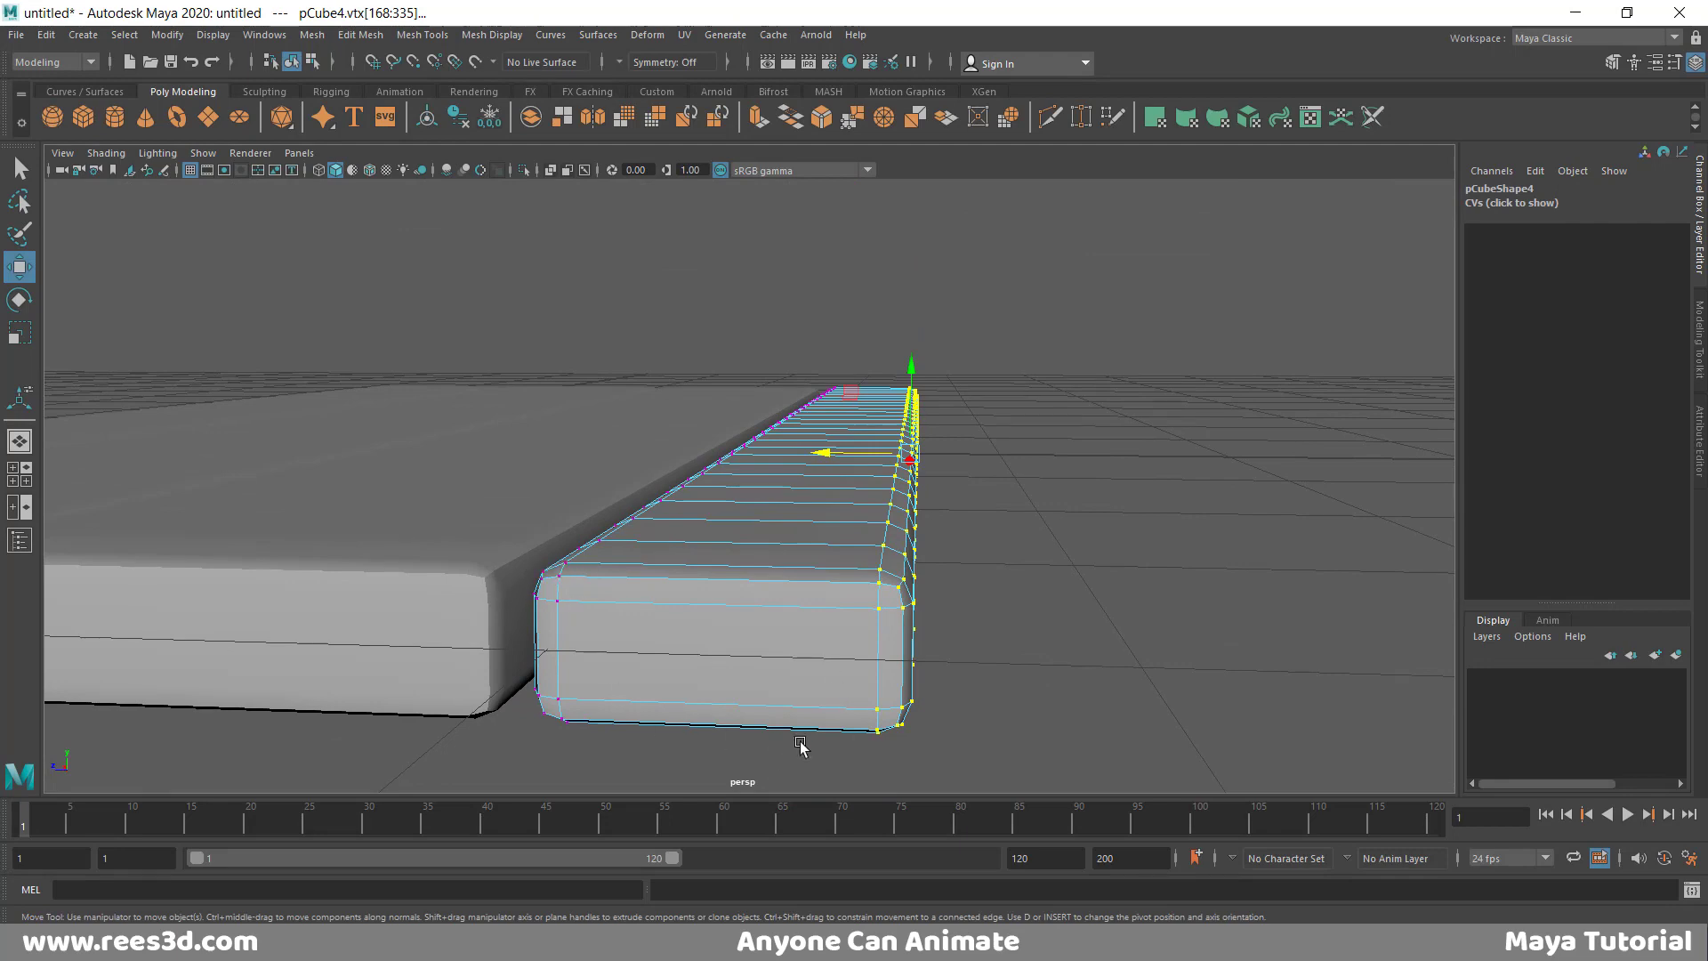
{"action": "mouse_move", "coordinate": [851, 634]}
{"action": "left_mouse_down", "text": "alt"}
{"action": "mouse_move", "coordinate": [881, 667]}
{"action": "mouse_move", "coordinate": [846, 620]}
{"action": "left_mouse_up", "text": "alt"}
{"action": "right_click_drag", "start_coordinate": [862, 445], "coordinate": [836, 544]}
- Move the narrow fourth plank tightly against the third one, at about -3.409 in Translate Z
{"action": "key", "text": "space"}
{"action": "key", "text": "space"}
{"action": "middle_click_drag", "start_coordinate": [1086, 552], "coordinate": [721, 553], "text": "alt"}
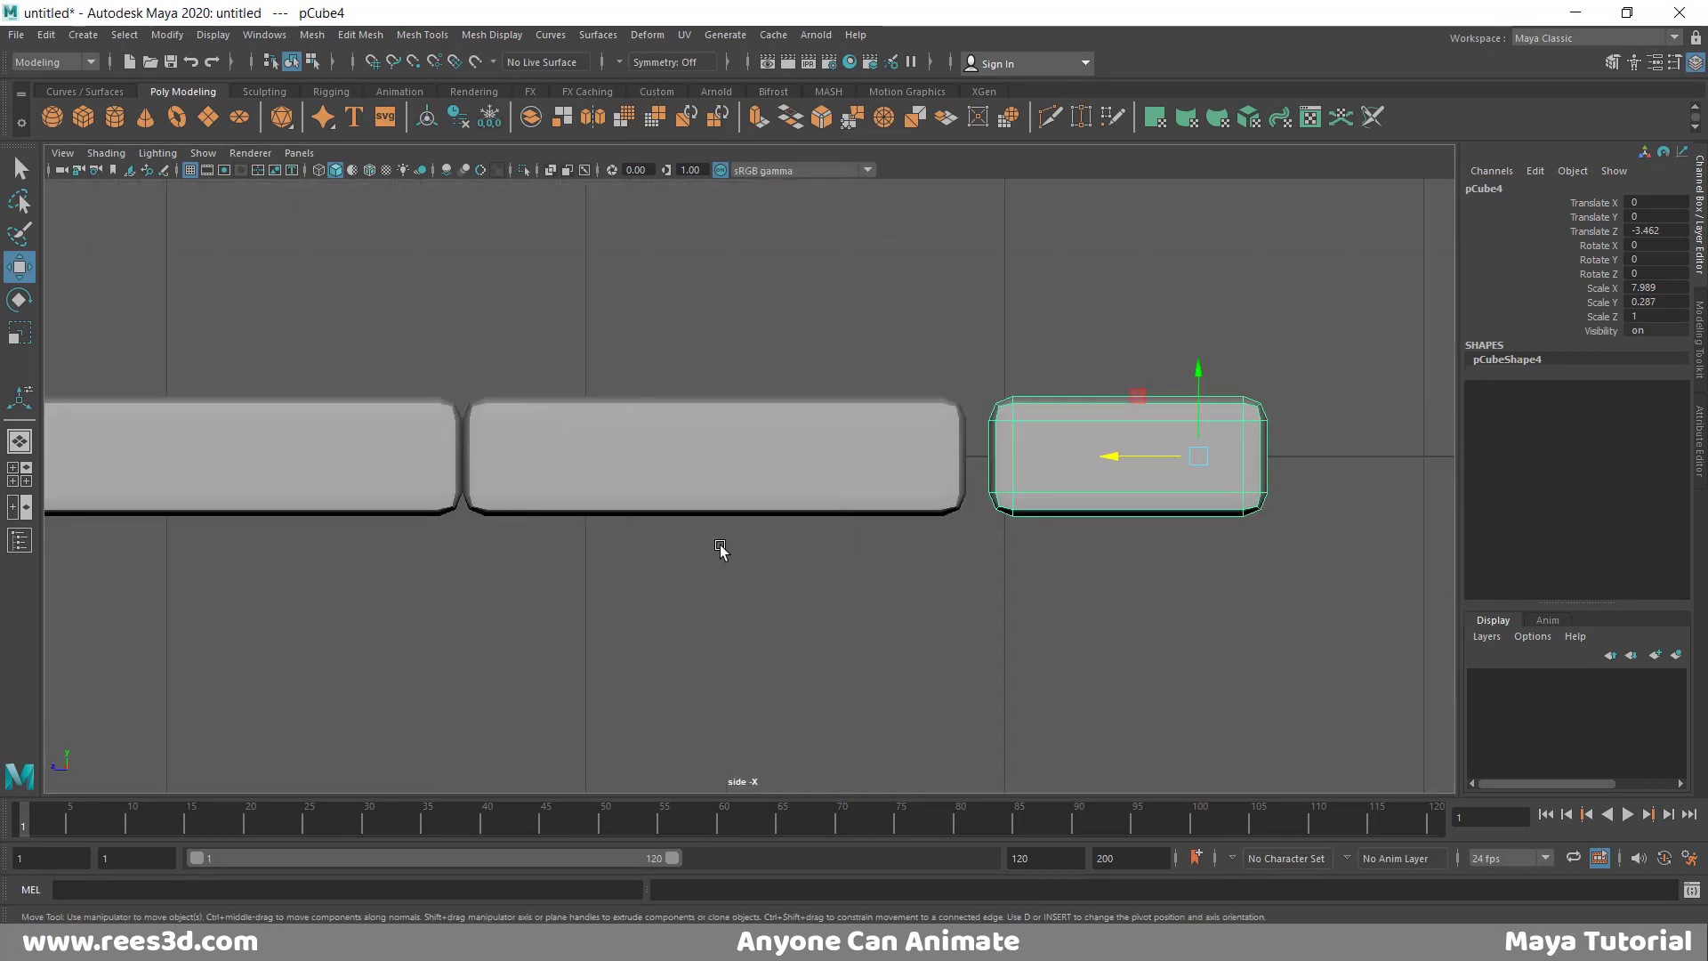
{"action": "key", "text": "4"}
{"action": "right_click_drag", "start_coordinate": [880, 579], "coordinate": [1197, 469], "text": "alt"}
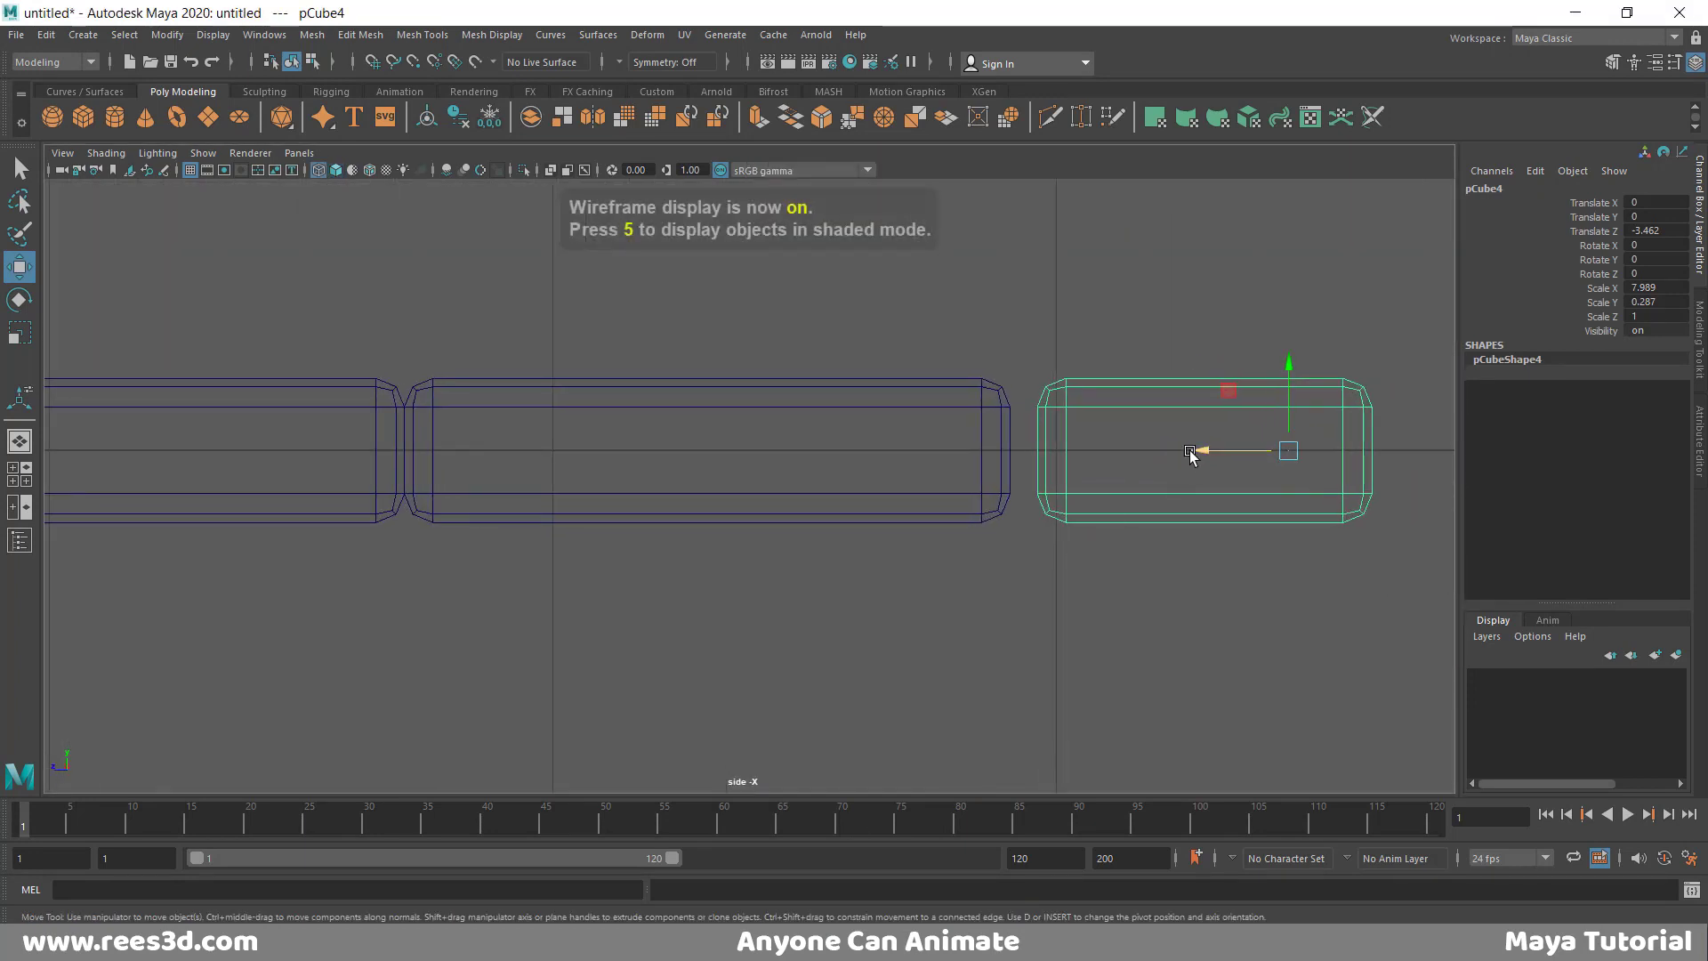
{"action": "left_click_drag", "start_coordinate": [1190, 455], "coordinate": [1164, 460]}
- Duplicate all four planks together and move the copies along the row, bringing the third plank's copy to about -6.008 in Translate Z
{"action": "key", "text": "space"}
{"action": "key", "text": "space"}
{"action": "right_click_drag", "start_coordinate": [1216, 393], "coordinate": [483, 499], "text": "alt"}
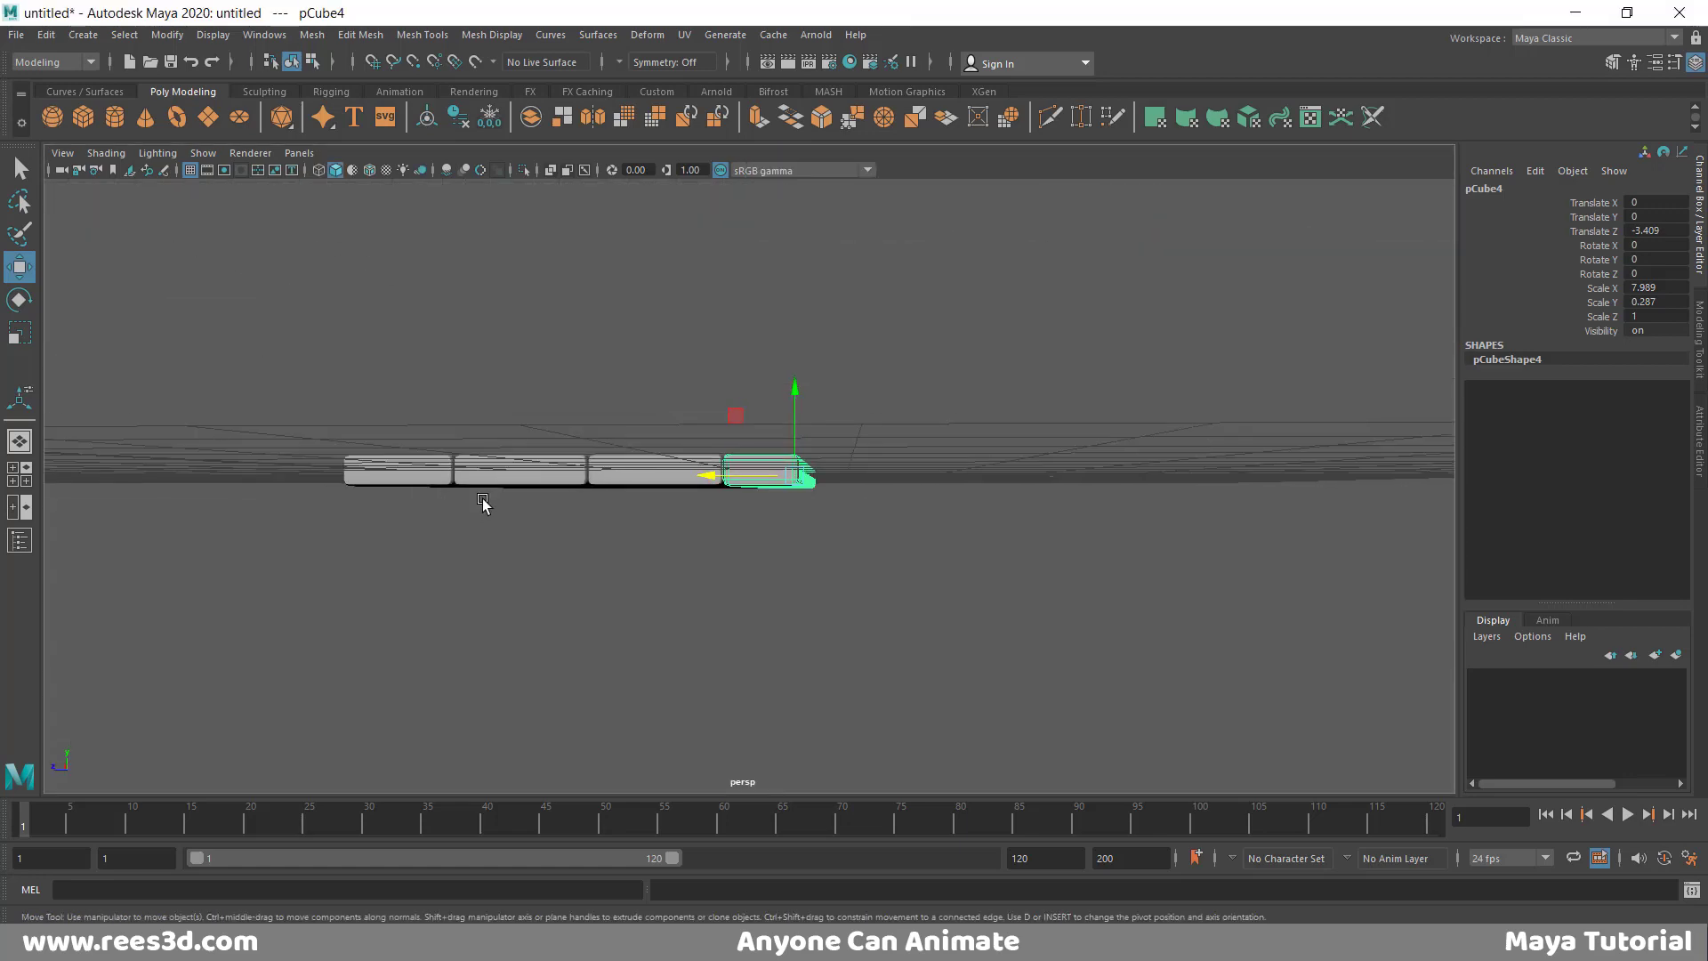
{"action": "left_click_drag", "start_coordinate": [483, 500], "coordinate": [570, 538], "text": "alt"}
{"action": "right_click_drag", "start_coordinate": [569, 538], "coordinate": [424, 538], "text": "alt"}
{"action": "left_click", "coordinate": [502, 524]}
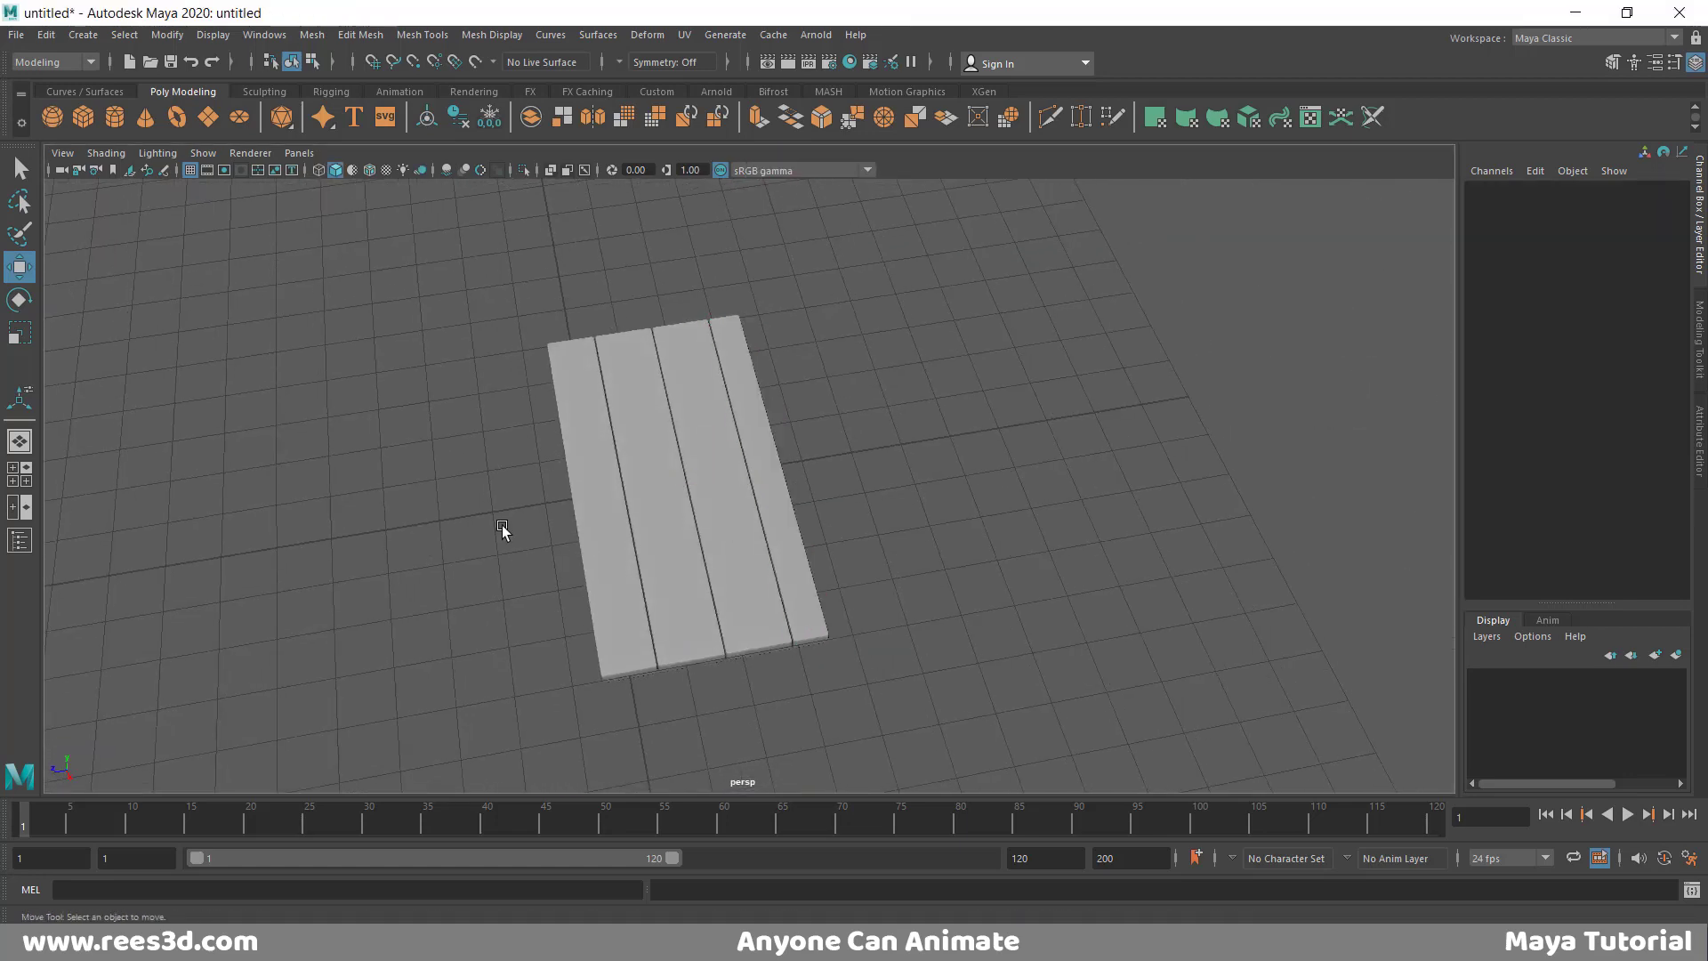
{"action": "left_click_drag", "start_coordinate": [485, 509], "coordinate": [829, 687]}
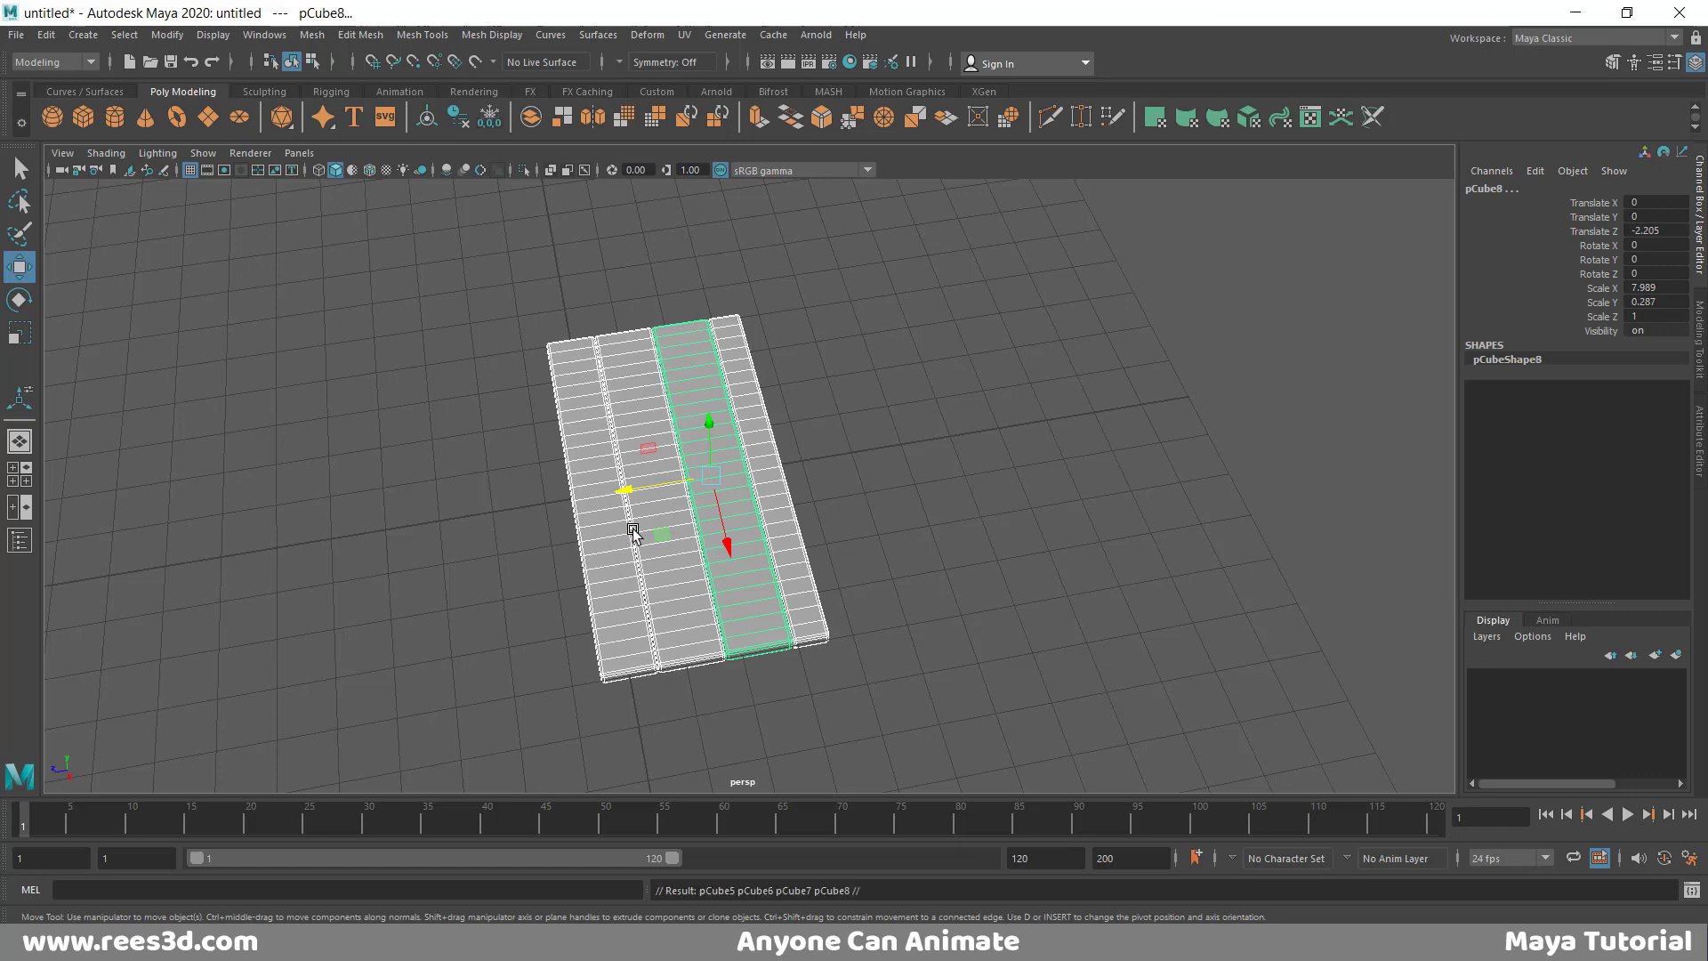
{"action": "left_click_drag", "start_coordinate": [632, 490], "coordinate": [813, 463]}
- Align the four copied planks edge to edge with the original row, with the third plank's copy at about -6.28 in Translate Z
{"action": "key", "text": "space"}
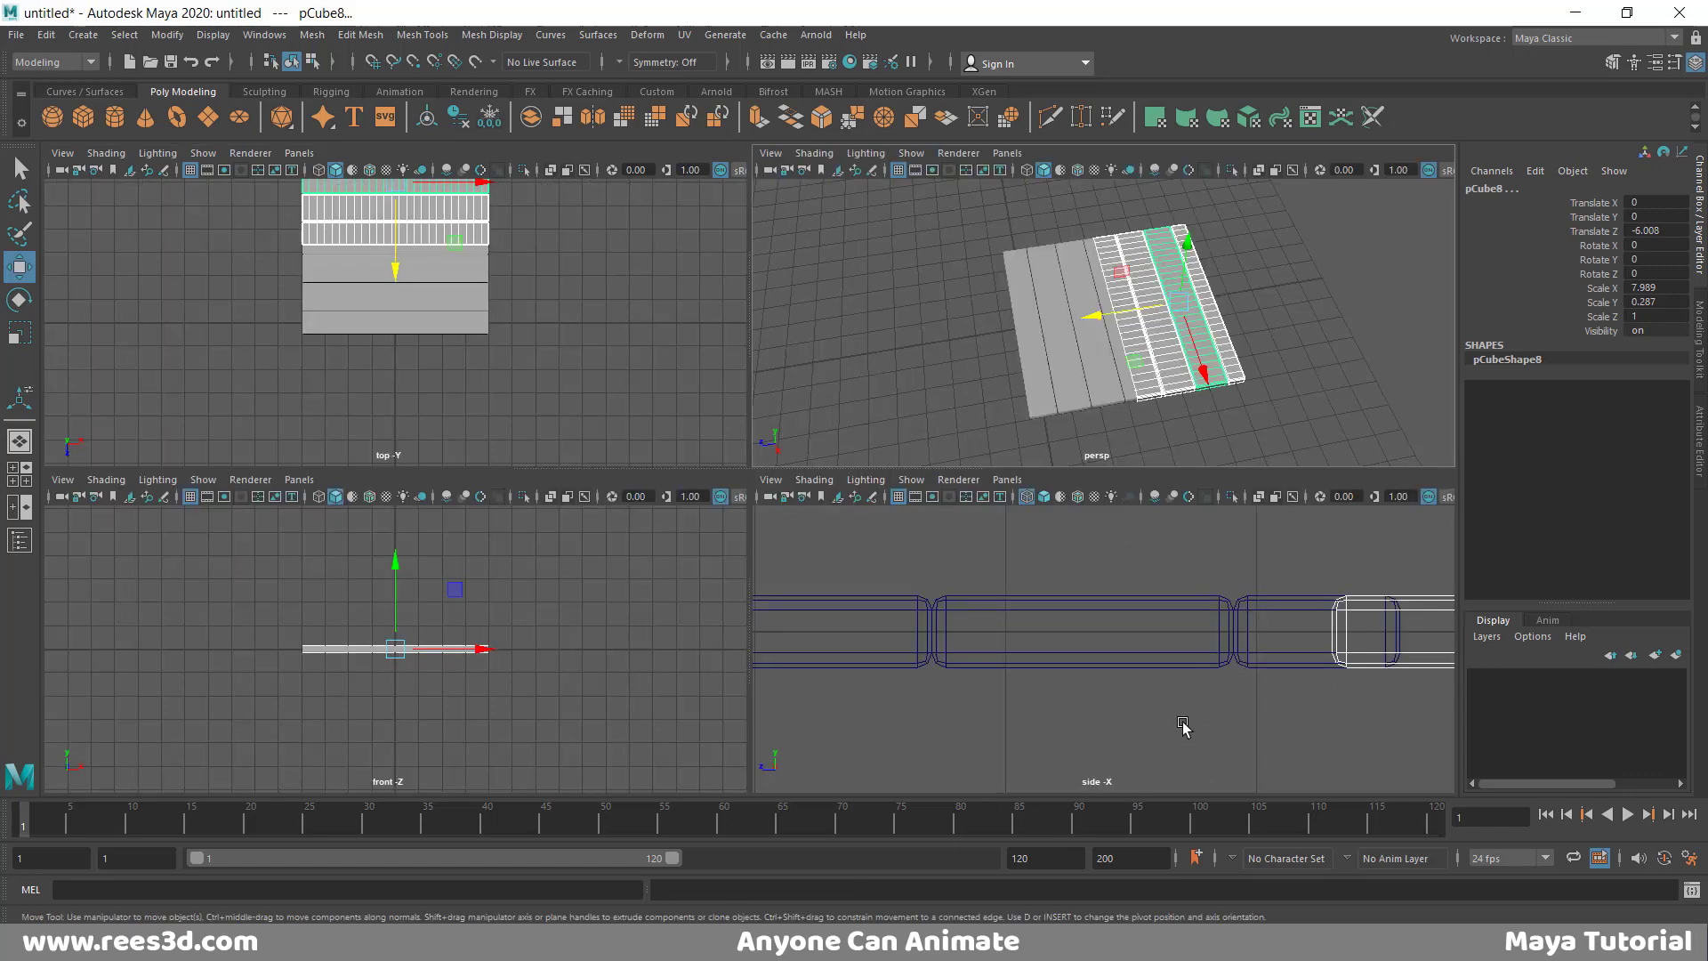
{"action": "key", "text": "space"}
{"action": "middle_click_drag", "start_coordinate": [1179, 613], "coordinate": [618, 747], "text": "alt"}
{"action": "right_click_drag", "start_coordinate": [930, 653], "coordinate": [623, 645], "text": "alt"}
{"action": "middle_click_drag", "start_coordinate": [1217, 603], "coordinate": [1153, 621], "text": "alt"}
{"action": "right_click_drag", "start_coordinate": [1153, 621], "coordinate": [1365, 633], "text": "alt"}
{"action": "middle_click_drag", "start_coordinate": [655, 779], "coordinate": [708, 706], "text": "alt"}
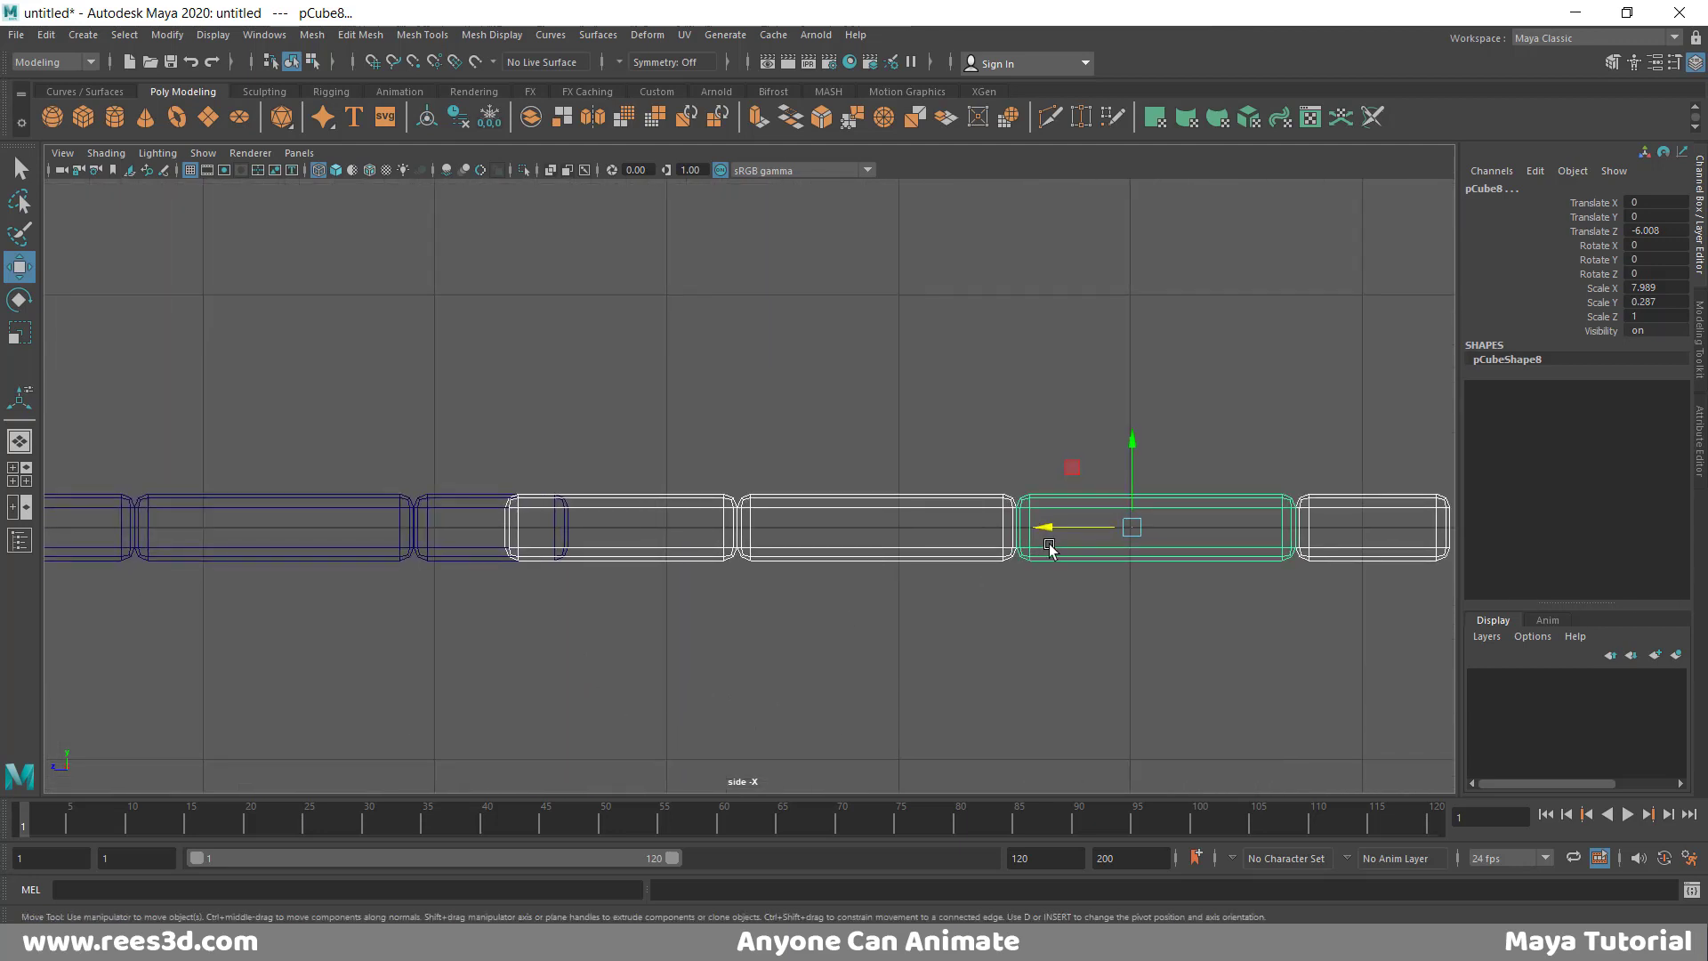
{"action": "left_click_drag", "start_coordinate": [1057, 528], "coordinate": [1120, 547]}
{"action": "right_click_drag", "start_coordinate": [503, 527], "coordinate": [1424, 570], "text": "alt"}
{"action": "middle_click_drag", "start_coordinate": [540, 634], "coordinate": [858, 485], "text": "alt"}
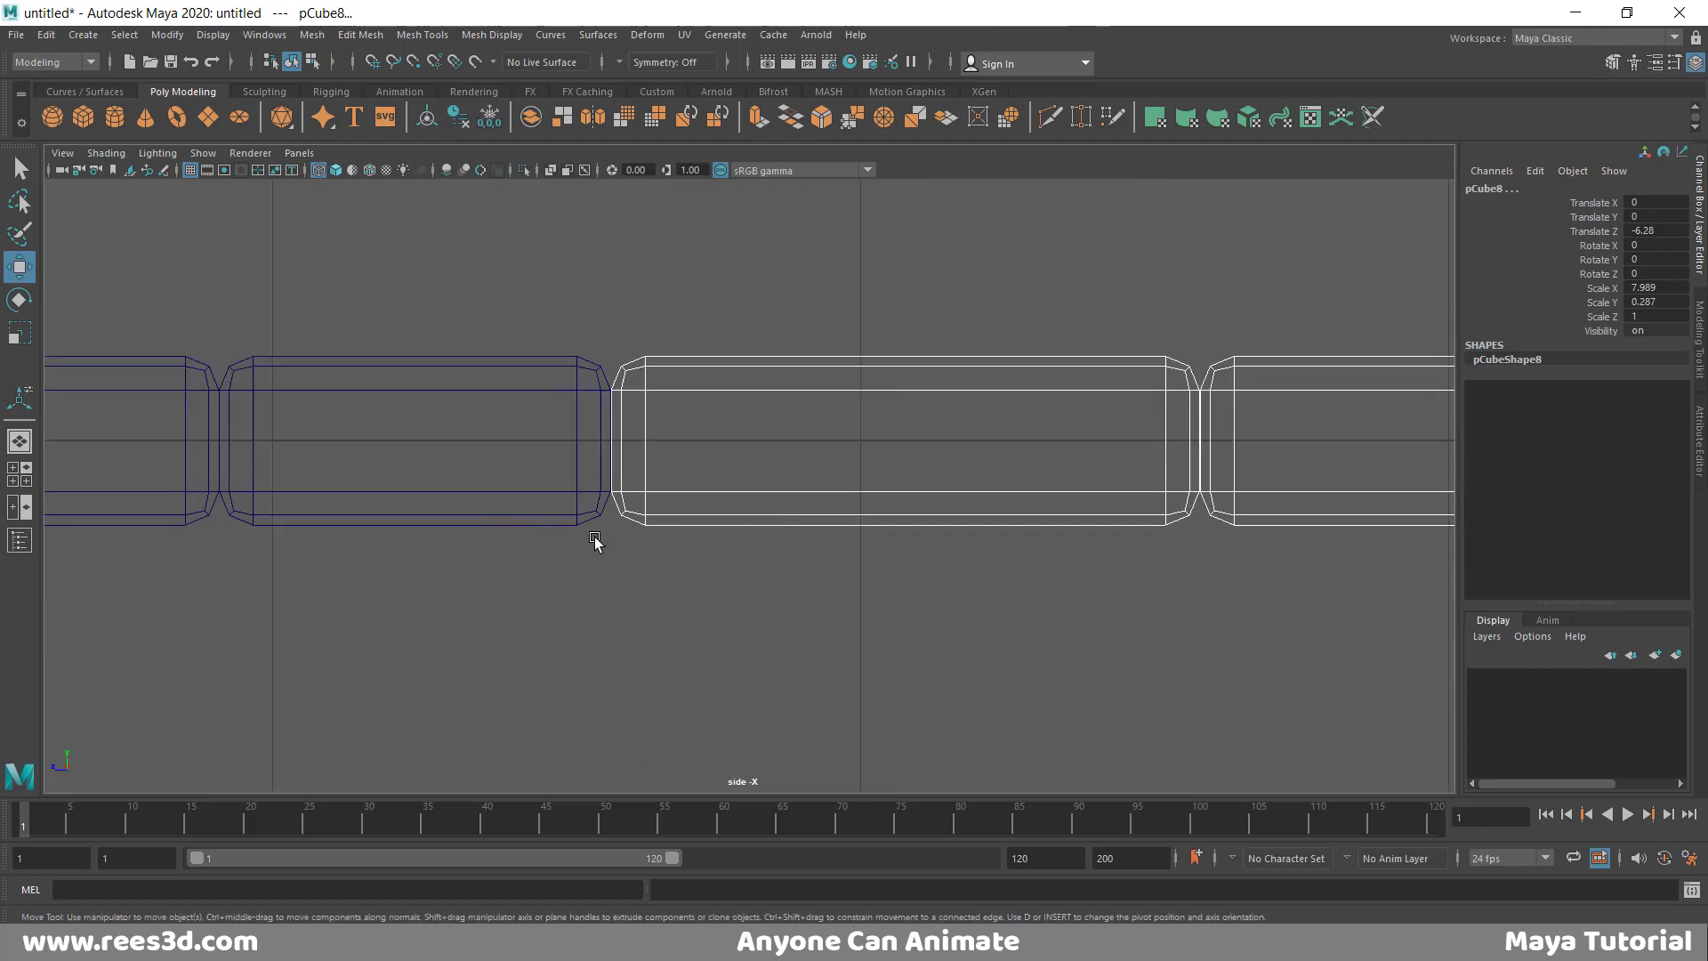
{"action": "middle_click_drag", "start_coordinate": [596, 542], "coordinate": [707, 580], "text": "alt"}
{"action": "scroll", "coordinate": [851, 595], "scroll_direction": "up", "scroll_amount": 4}
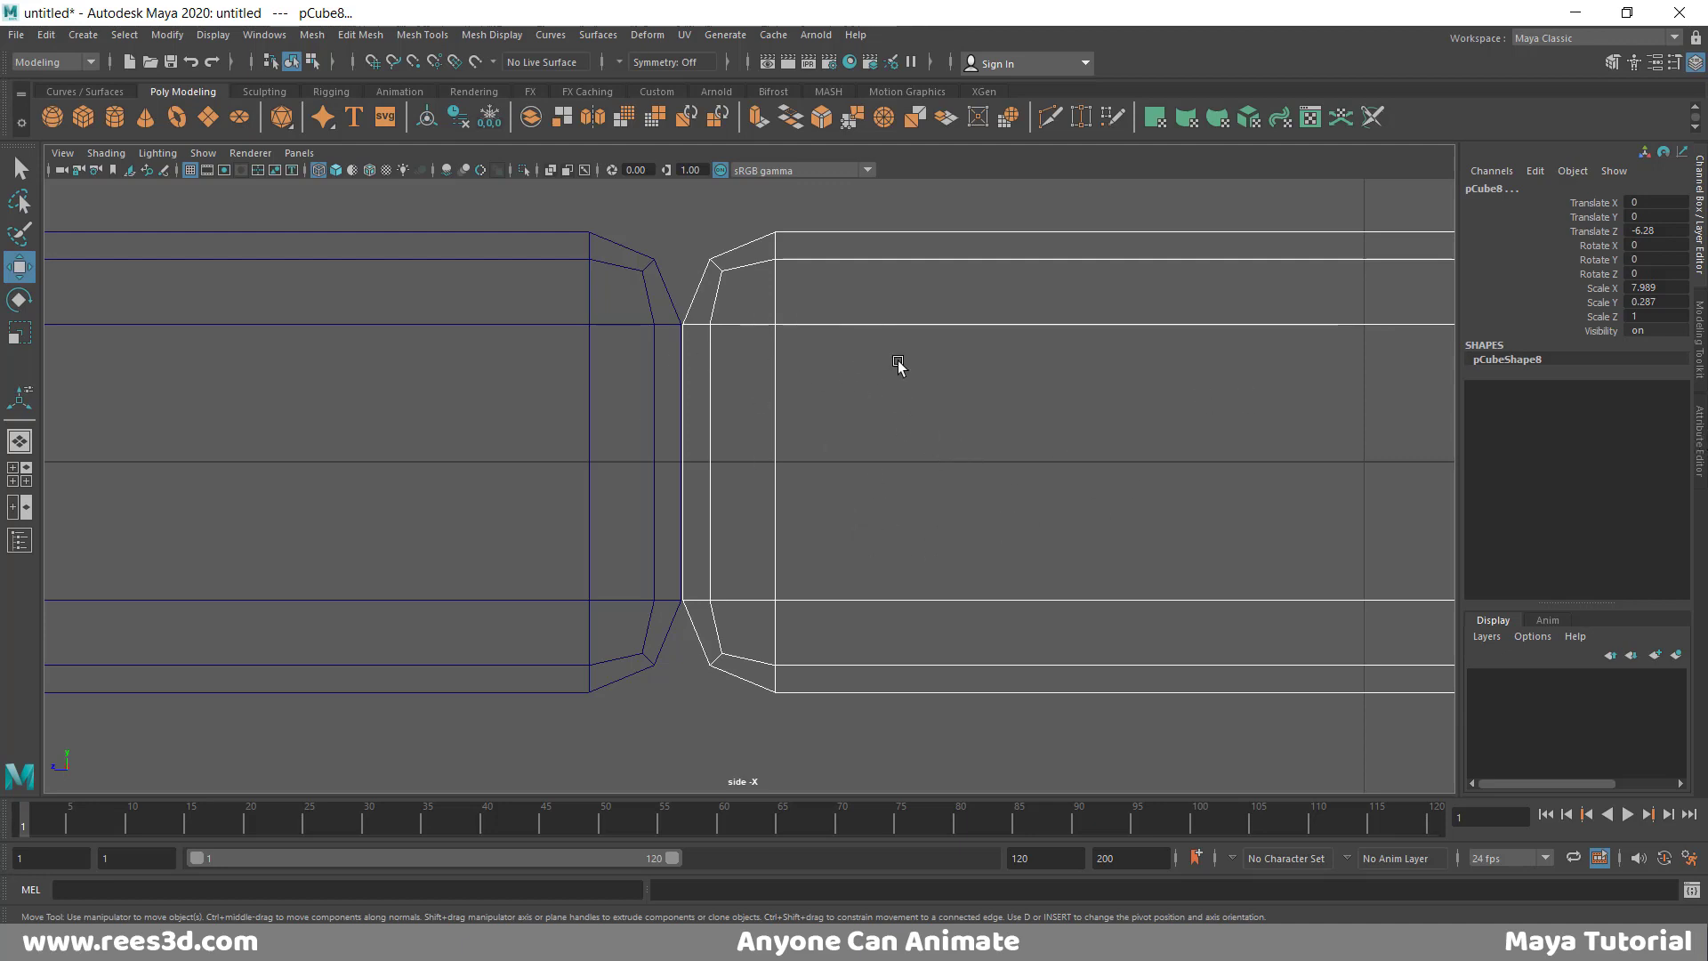
{"action": "mouse_move", "coordinate": [902, 389]}
{"action": "middle_mouse_down"}
{"action": "mouse_move", "coordinate": [953, 393]}
{"action": "mouse_move", "coordinate": [916, 408]}
{"action": "mouse_move", "coordinate": [950, 347]}
{"action": "mouse_move", "coordinate": [969, 477]}
{"action": "mouse_move", "coordinate": [950, 344]}
{"action": "mouse_move", "coordinate": [915, 422]}
{"action": "mouse_move", "coordinate": [913, 365]}
{"action": "middle_mouse_up"}
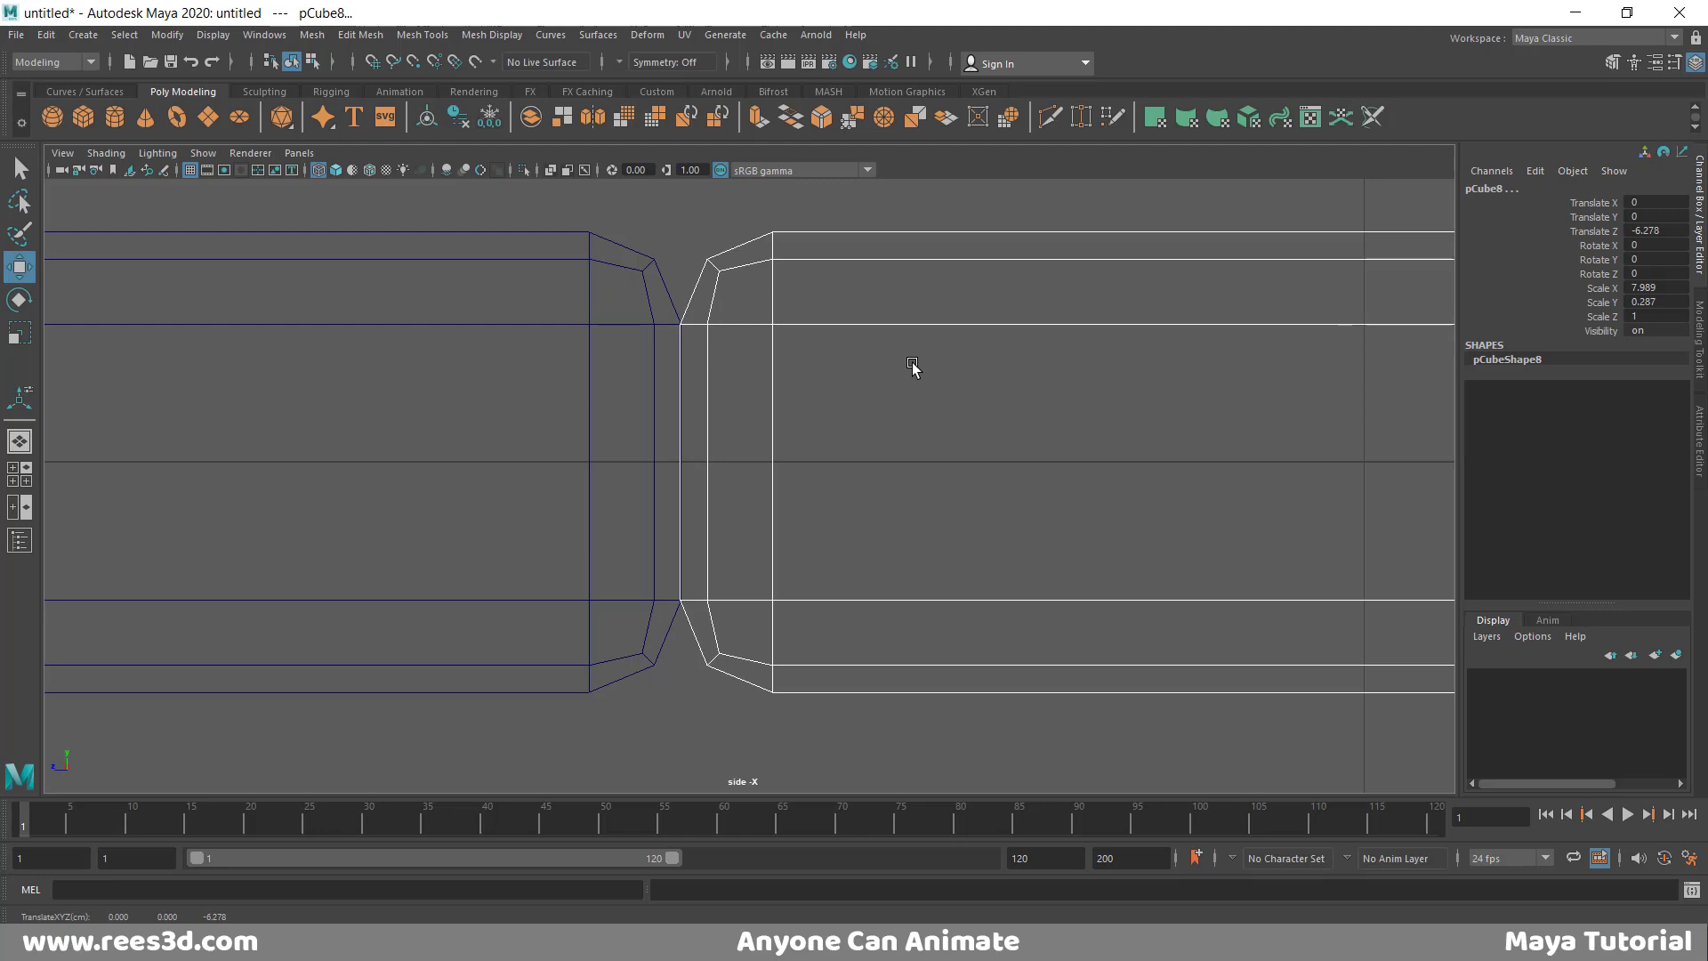
{"action": "middle_click_drag", "start_coordinate": [913, 365], "coordinate": [915, 368]}
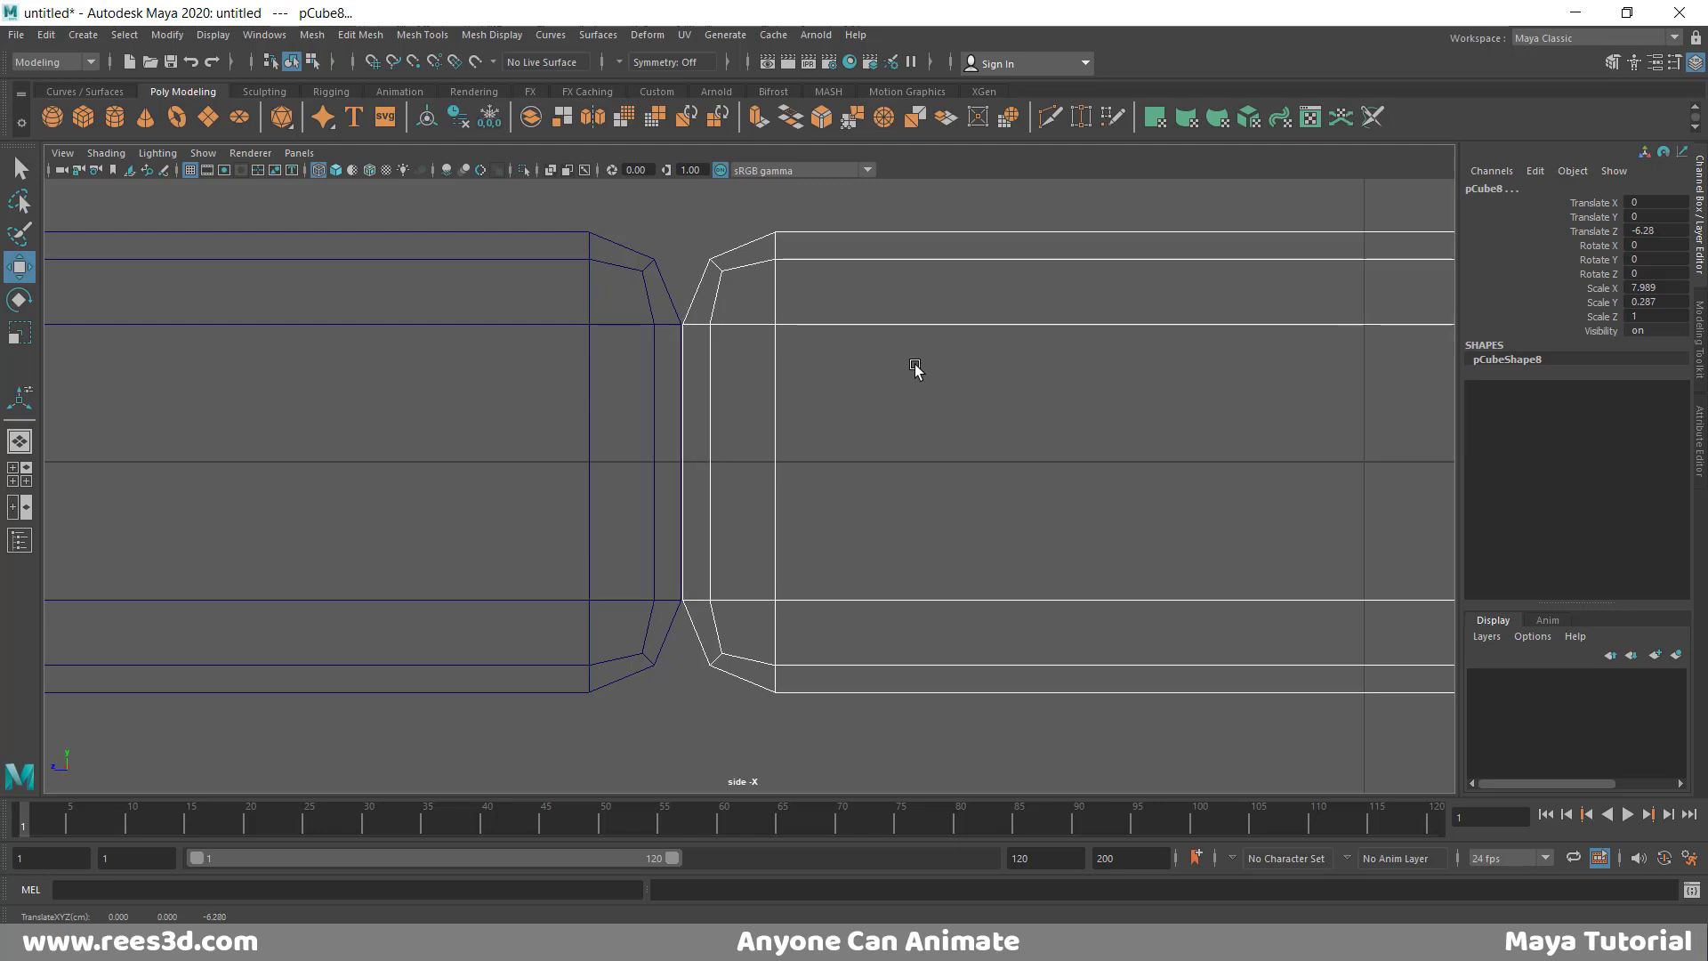
- Duplicate the first wide plank of the copied set and move it past the row's end, to about -8.267 in Translate Z
{"action": "scroll", "coordinate": [1050, 411], "scroll_direction": "down", "scroll_amount": 10}
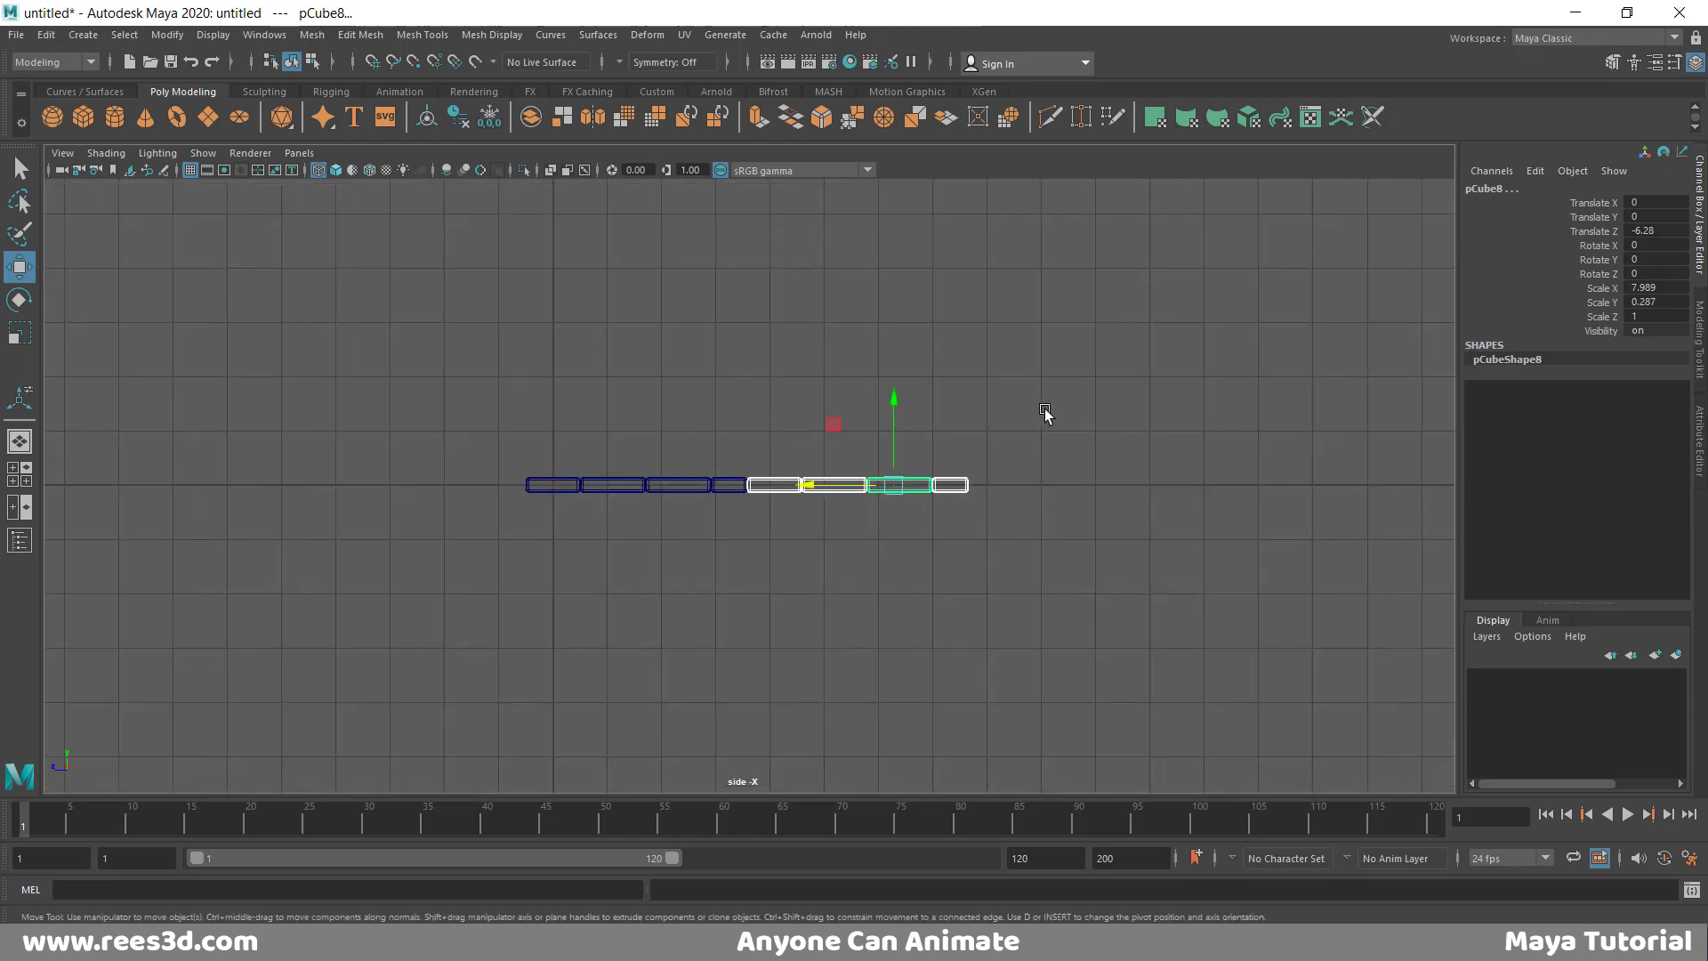
{"action": "scroll", "coordinate": [1032, 481], "scroll_direction": "up", "scroll_amount": 2}
{"action": "key", "text": "space"}
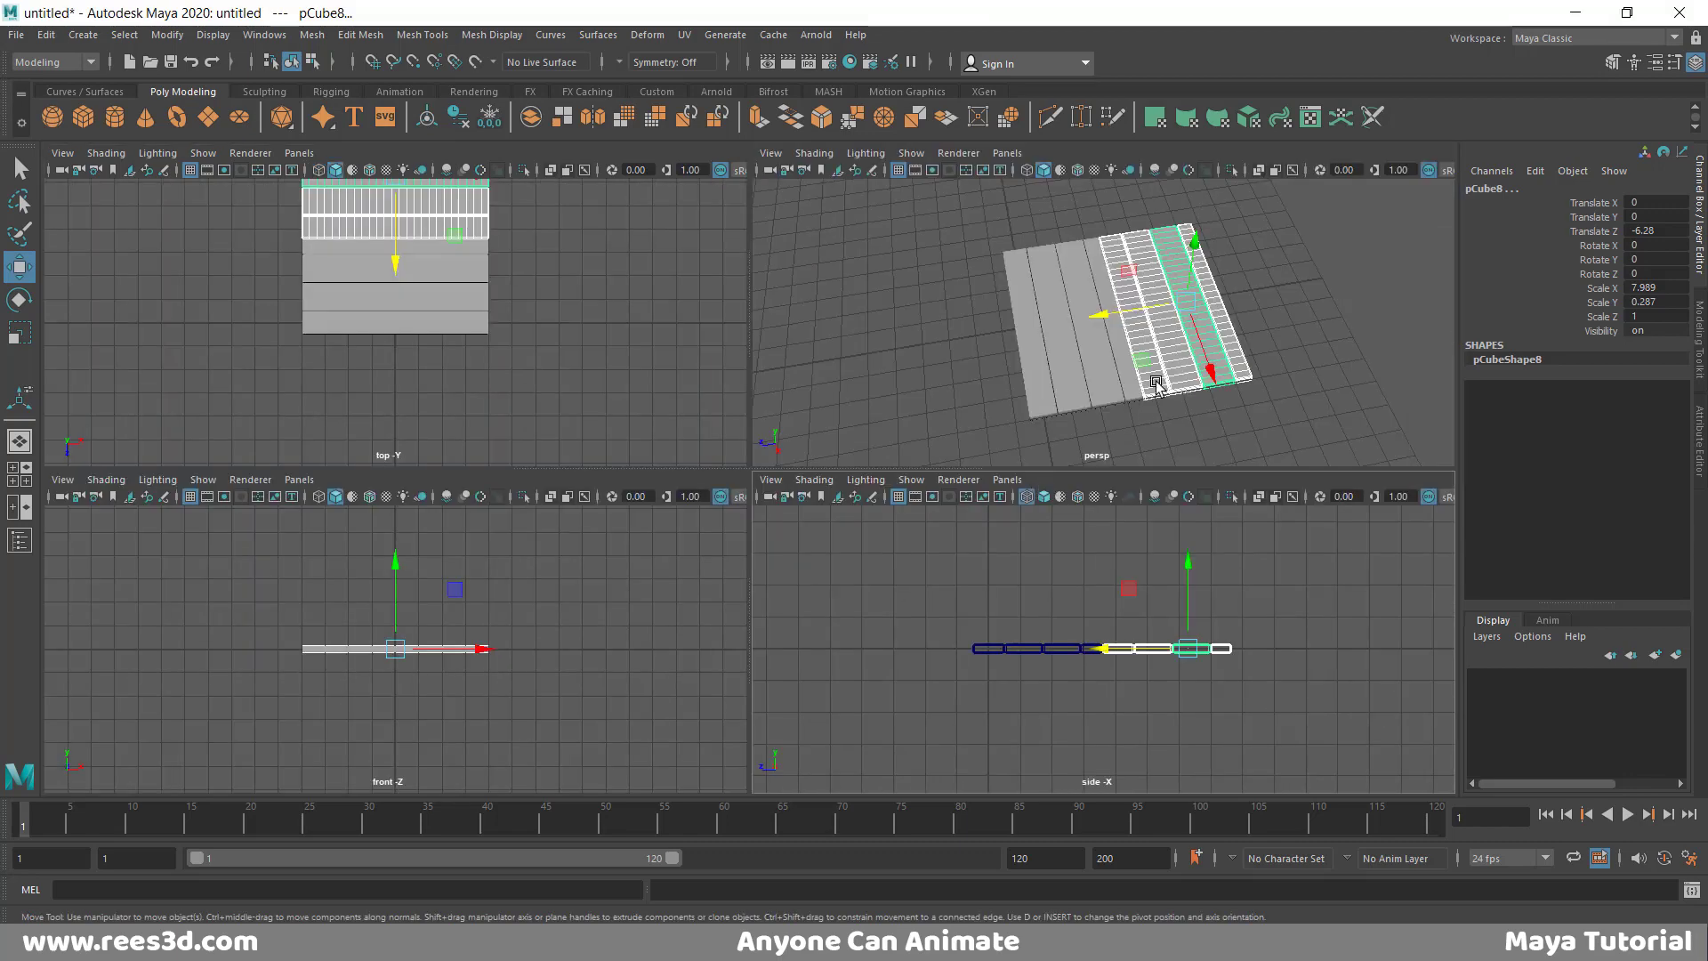
{"action": "key", "text": "space"}
{"action": "left_click_drag", "start_coordinate": [1113, 451], "coordinate": [1138, 516], "text": "alt"}
{"action": "left_click", "coordinate": [1138, 512]}
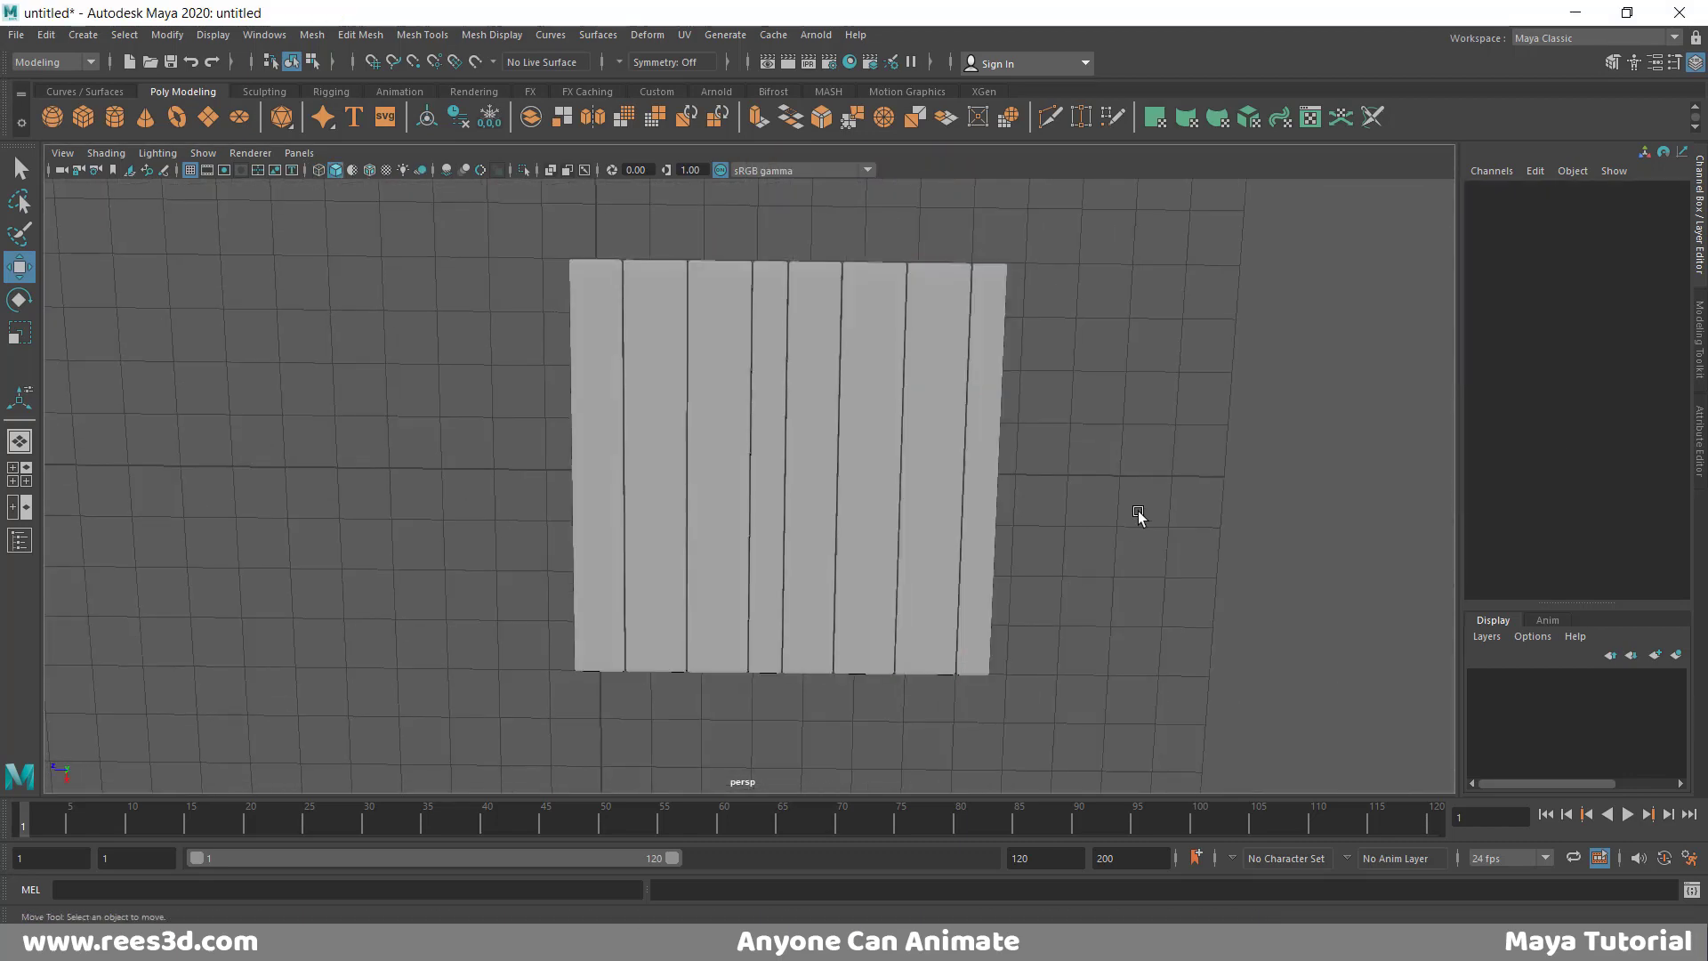
{"action": "left_click", "coordinate": [857, 482]}
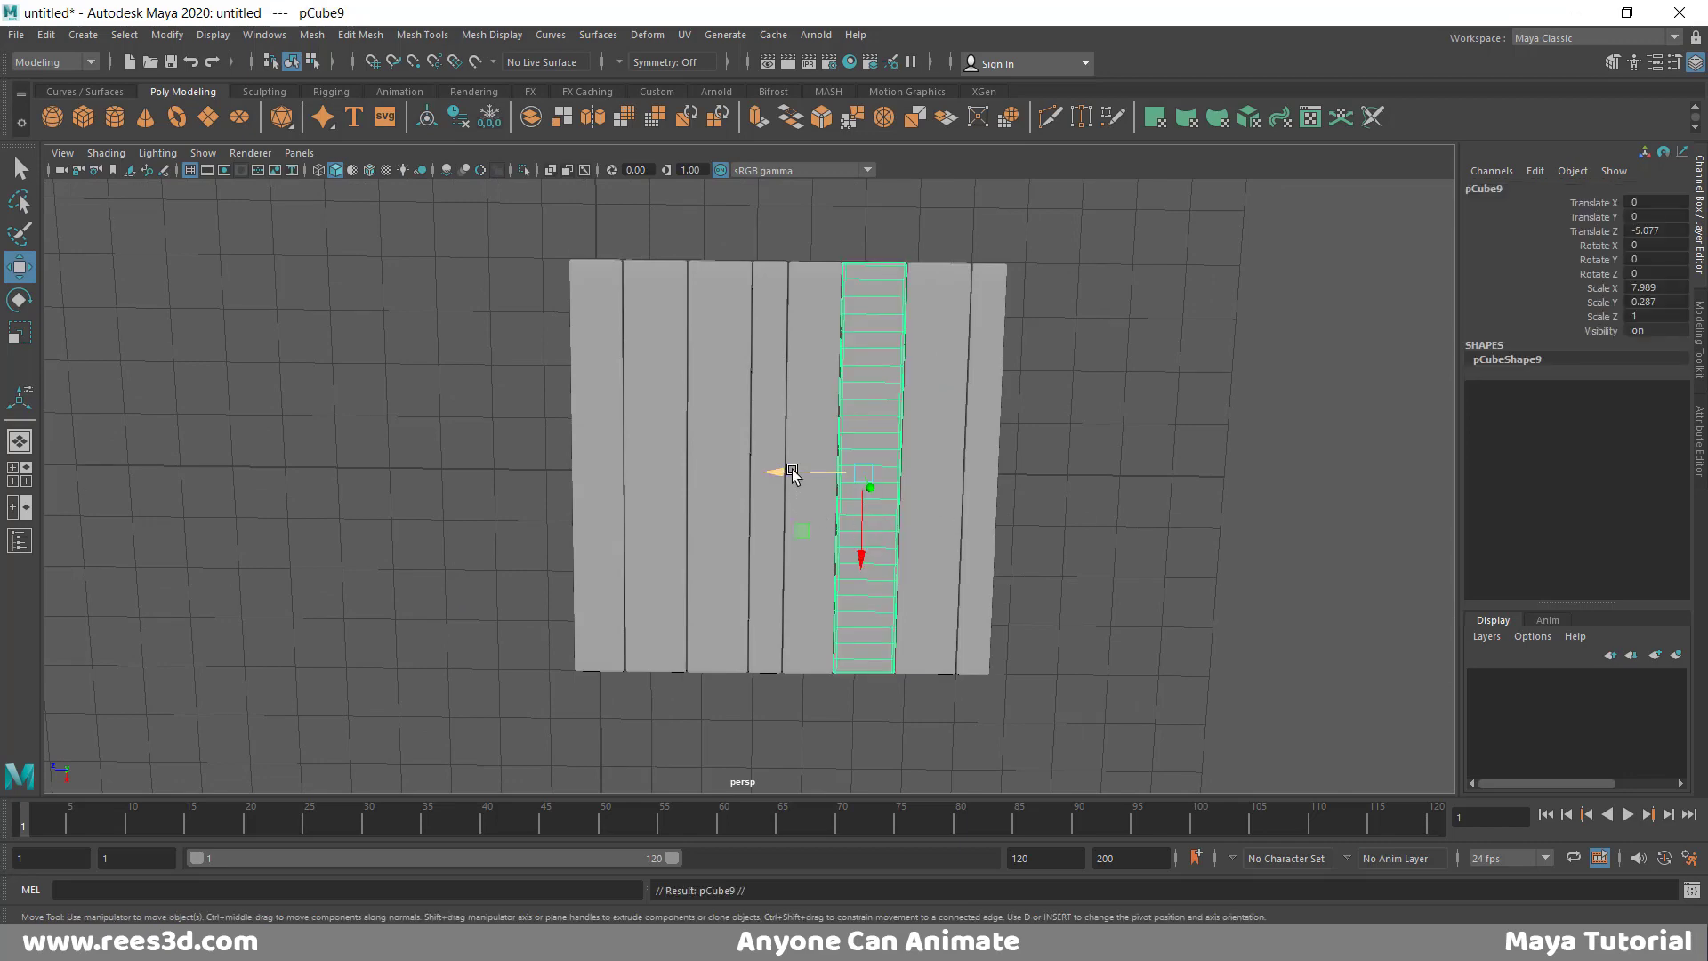
{"action": "left_click_drag", "start_coordinate": [789, 473], "coordinate": [959, 474], "text": "shift"}
- Move the ninth plank tightly against the end of the row, at about -8.151 in Translate Z
{"action": "key", "text": "space"}
{"action": "key", "text": "space"}
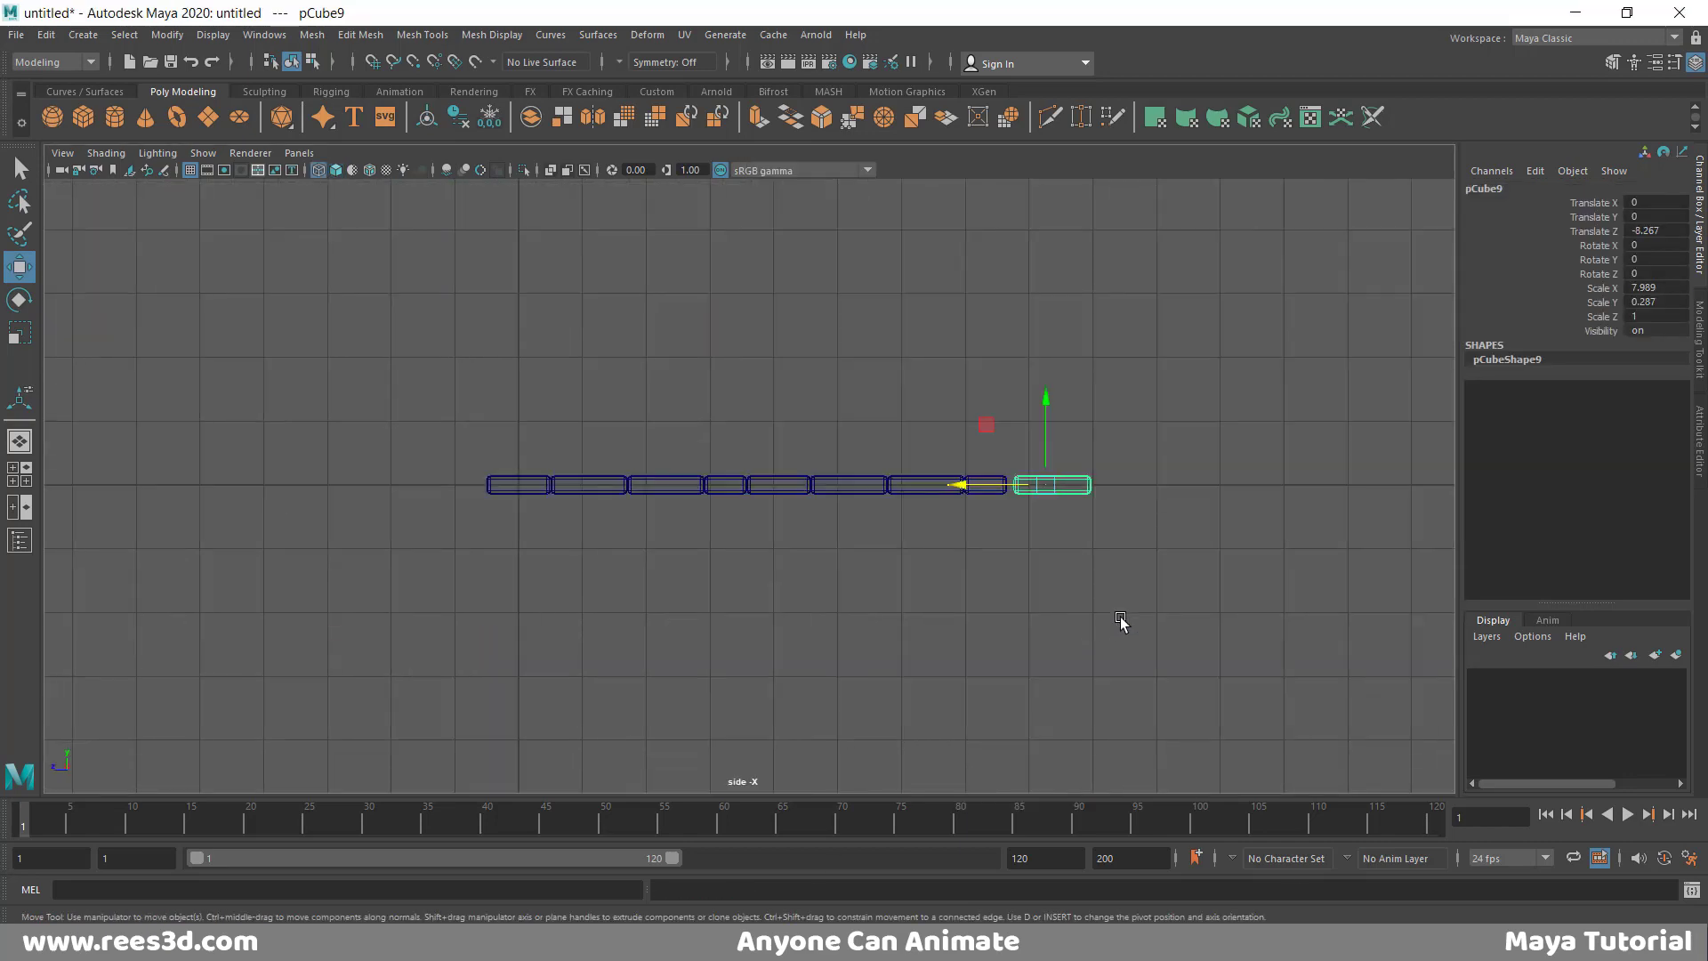
{"action": "right_click_drag", "start_coordinate": [888, 531], "coordinate": [1300, 632], "text": "alt"}
{"action": "middle_click_drag", "start_coordinate": [1299, 633], "coordinate": [877, 667], "text": "alt"}
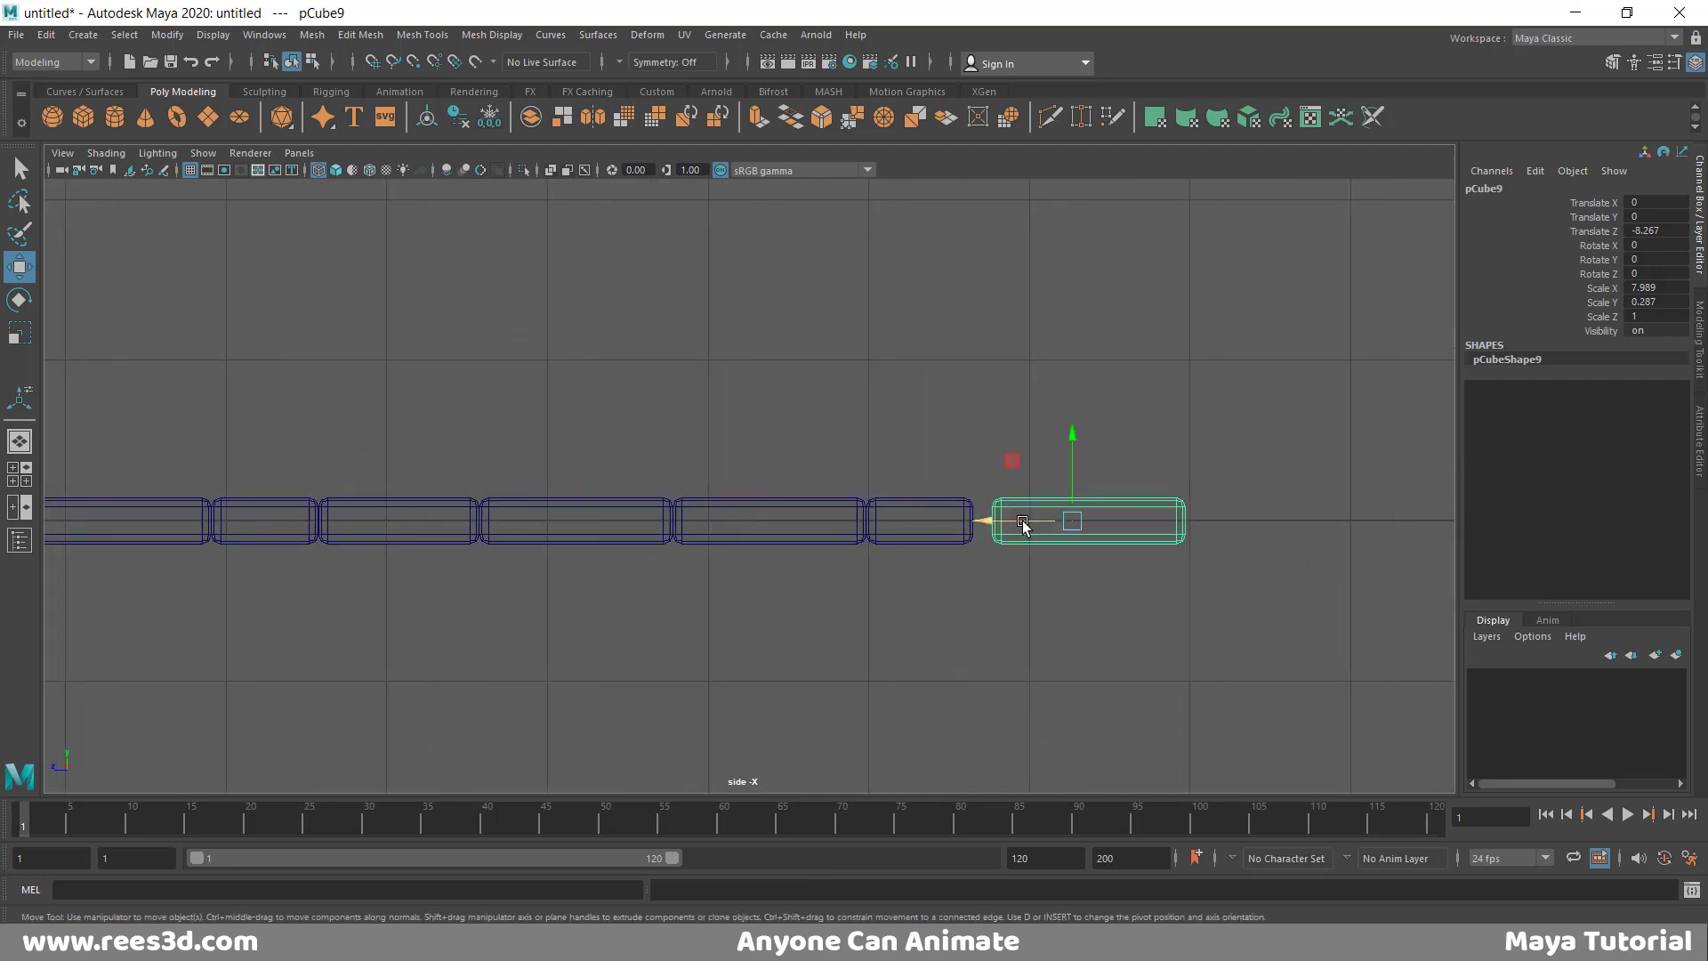
{"action": "left_click_drag", "start_coordinate": [1022, 524], "coordinate": [942, 500]}
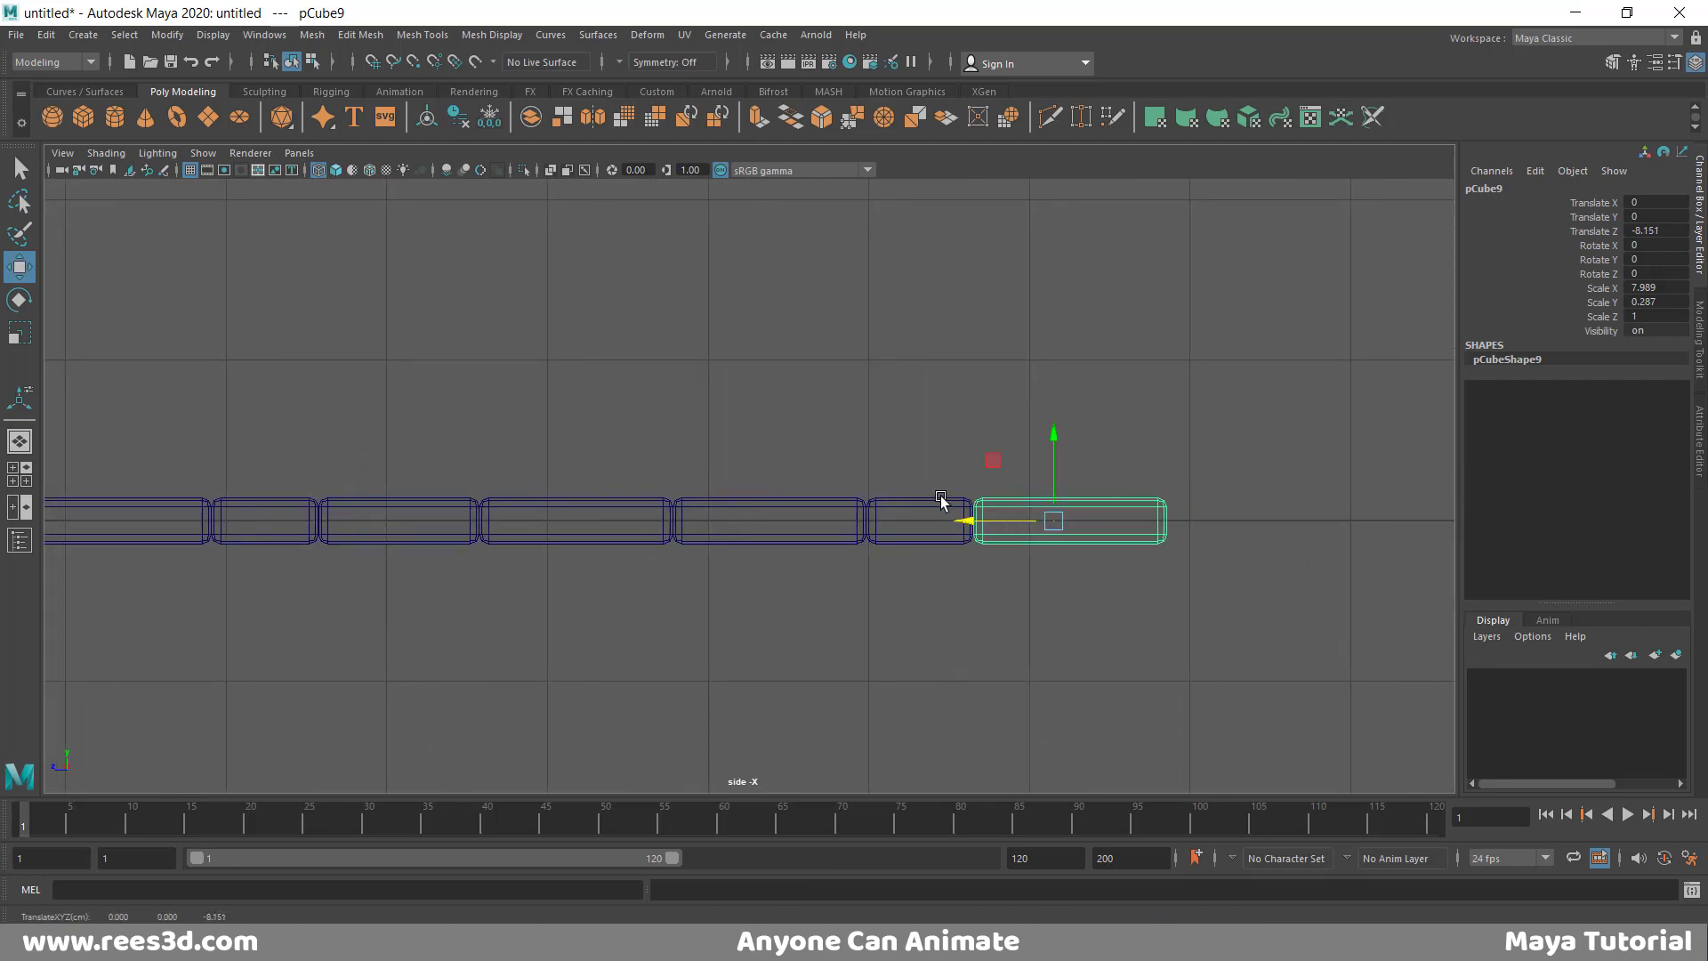
{"action": "scroll", "coordinate": [1016, 523], "scroll_direction": "up", "scroll_amount": 10}
{"action": "left_click_drag", "start_coordinate": [1299, 508], "coordinate": [1303, 518]}
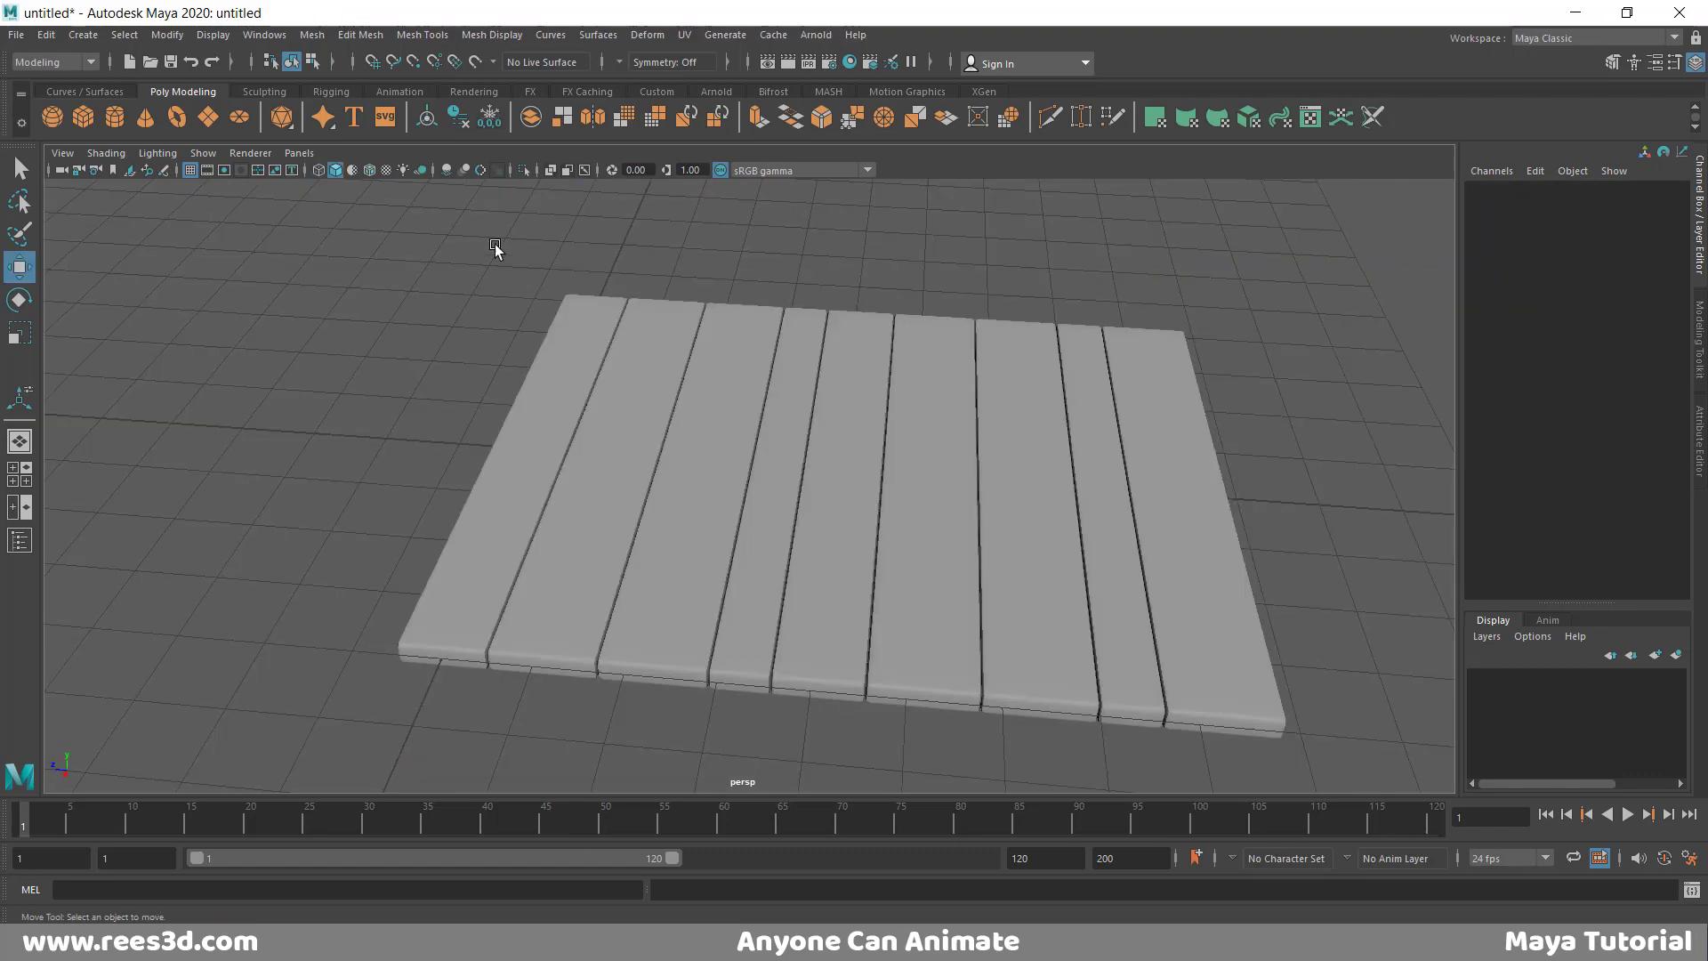
- Select all nine planks in the row and group them
{"action": "left_click_drag", "start_coordinate": [489, 239], "coordinate": [1295, 403]}
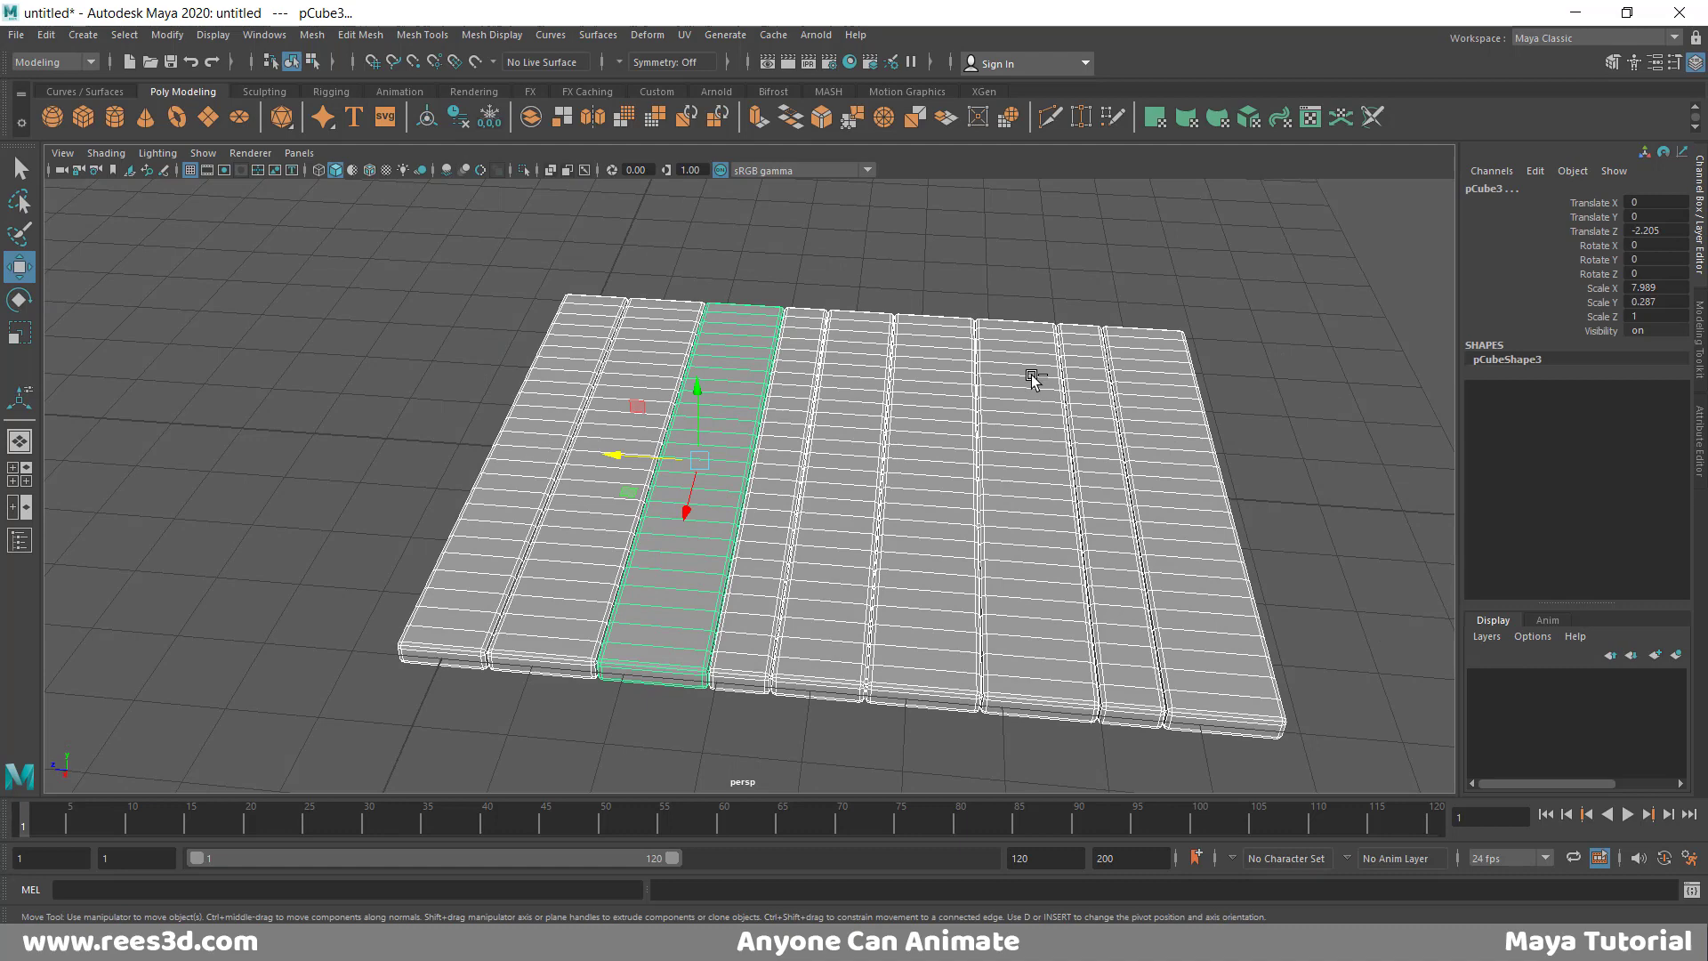
{"action": "key", "text": "ctrl+g"}
{"action": "left_click", "coordinate": [44, 34]}
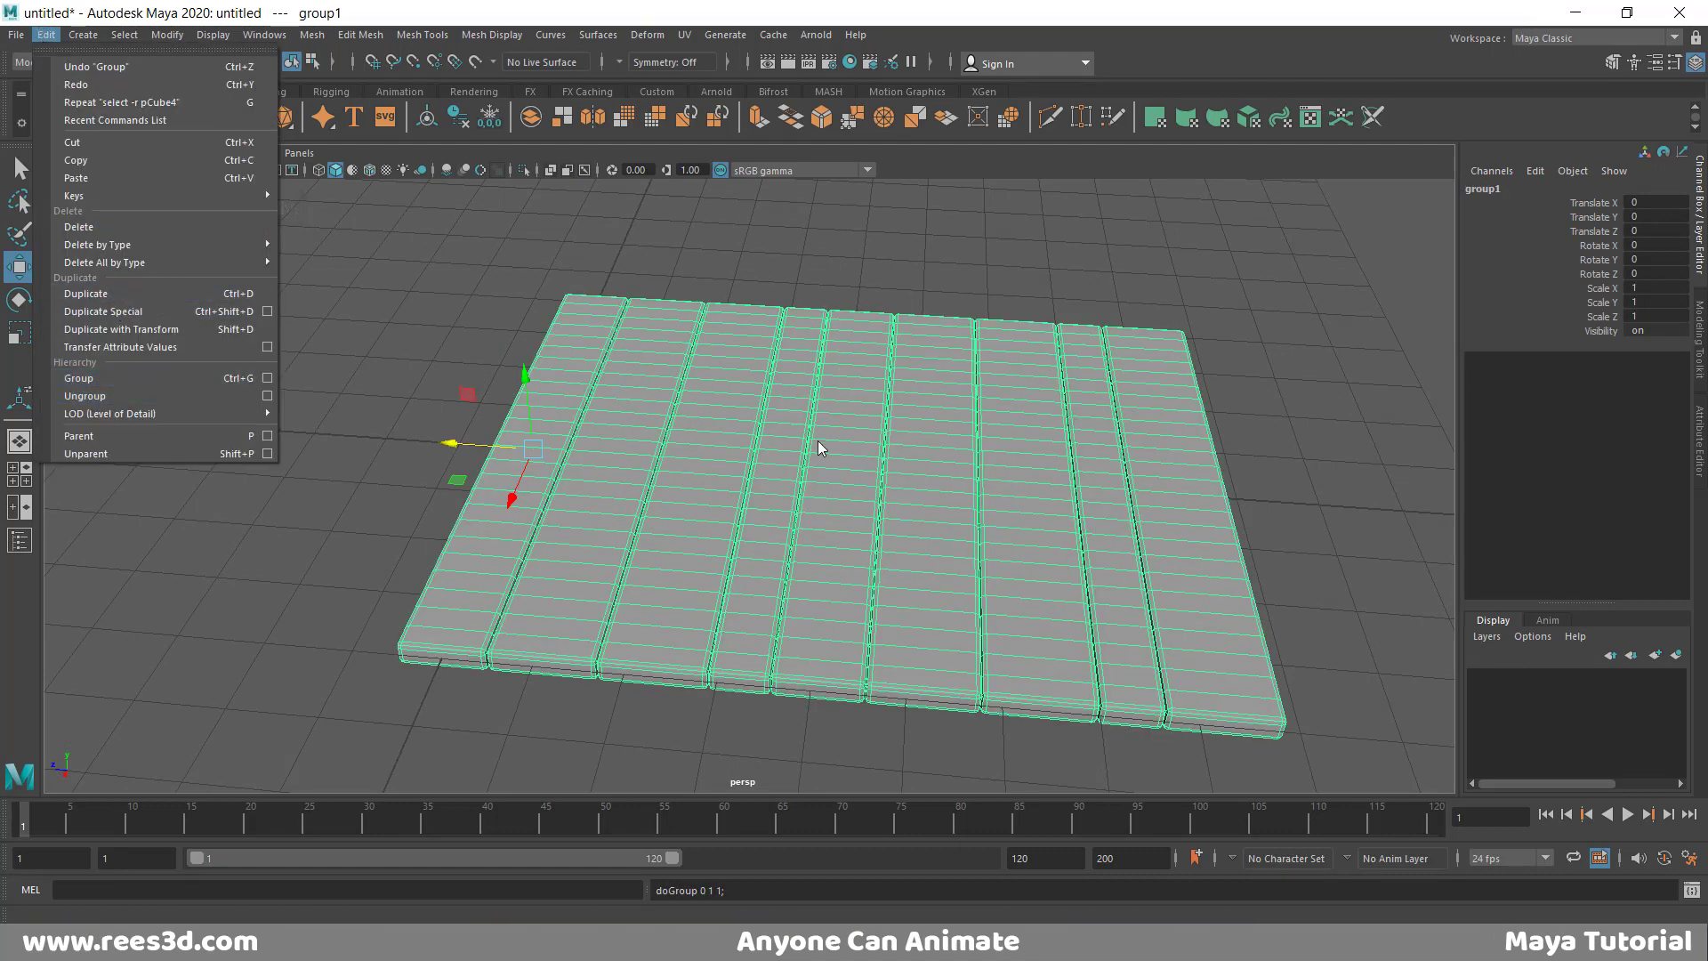
{"action": "right_click_drag", "start_coordinate": [1000, 439], "coordinate": [637, 504], "text": "alt"}
{"action": "left_click_drag", "start_coordinate": [637, 503], "coordinate": [756, 494], "text": "alt"}
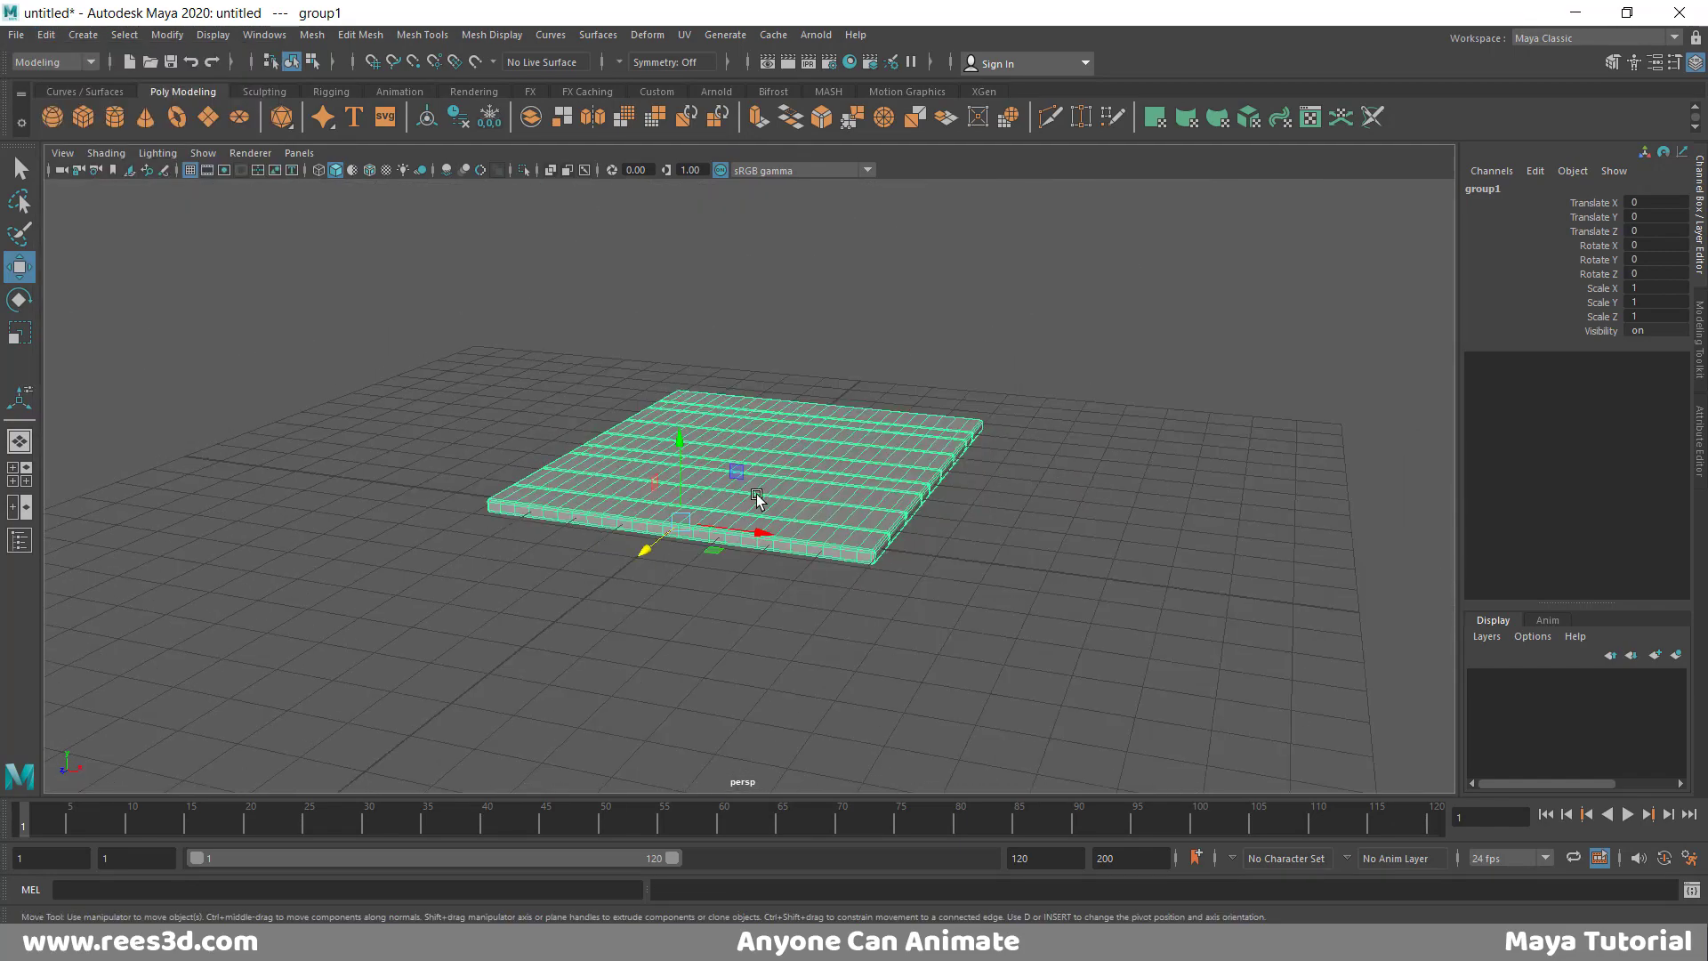
{"action": "right_click_drag", "start_coordinate": [757, 494], "coordinate": [861, 511], "text": "alt"}
{"action": "middle_click_drag", "start_coordinate": [861, 511], "coordinate": [877, 500], "text": "alt"}
{"action": "left_click_drag", "start_coordinate": [877, 499], "coordinate": [657, 567], "text": "alt"}
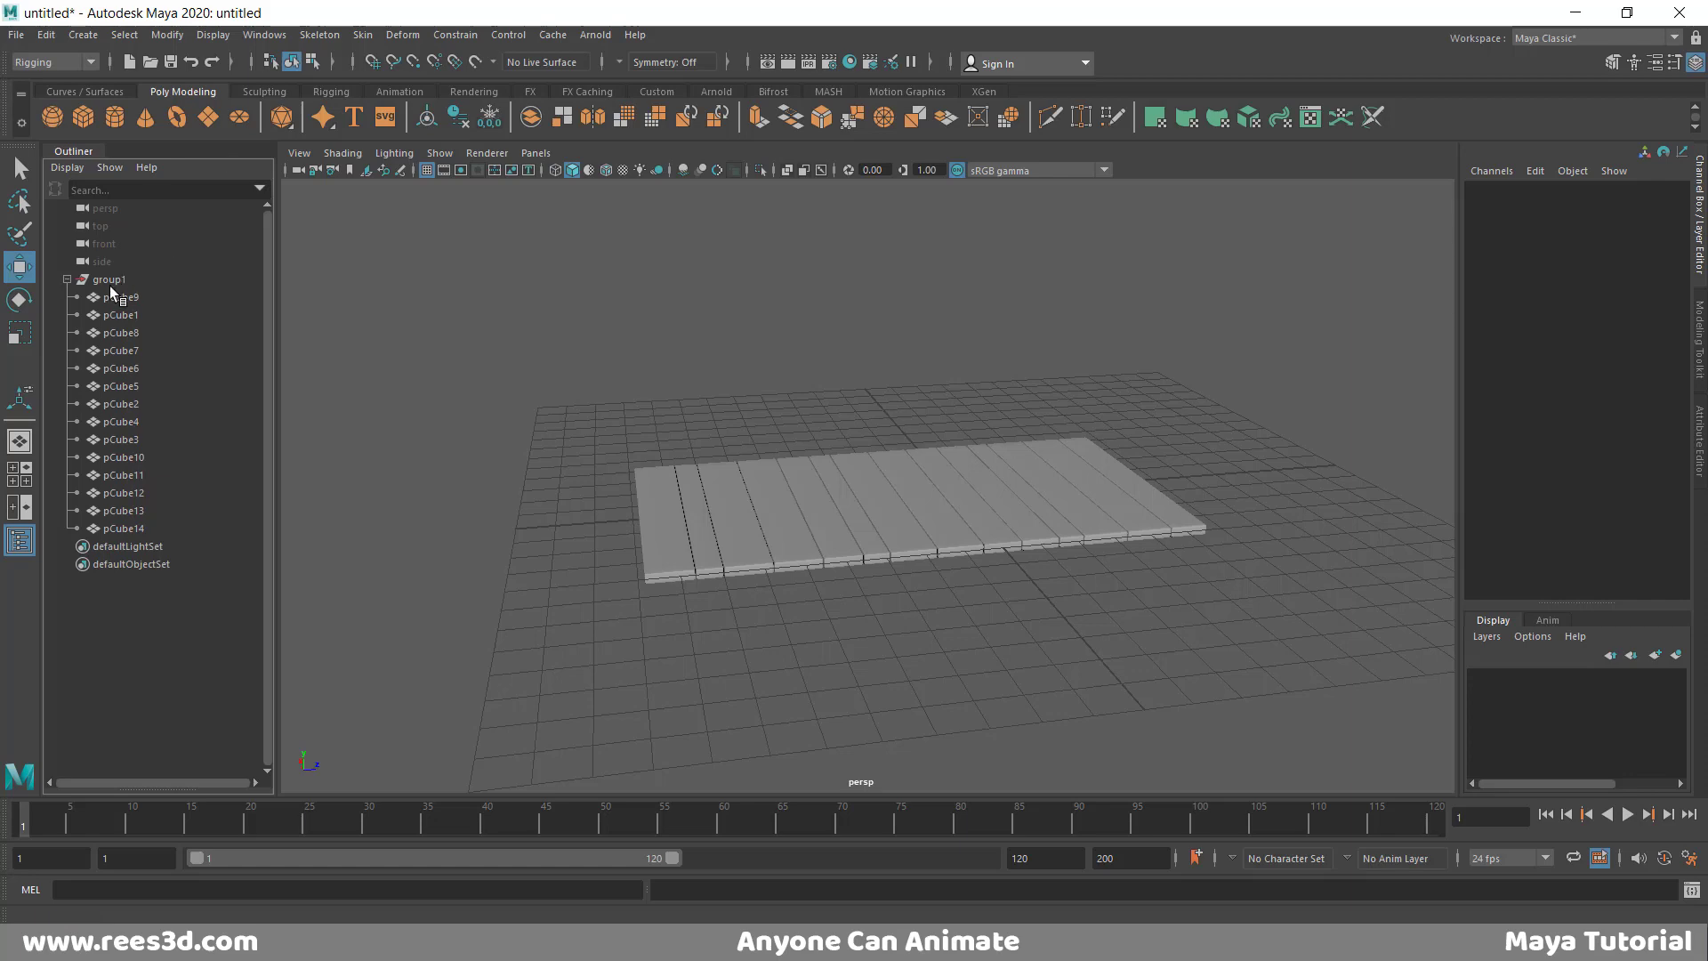
- Apply a nonlinear Bend deformer to the whole plank group, group1
{"action": "left_click", "coordinate": [108, 280]}
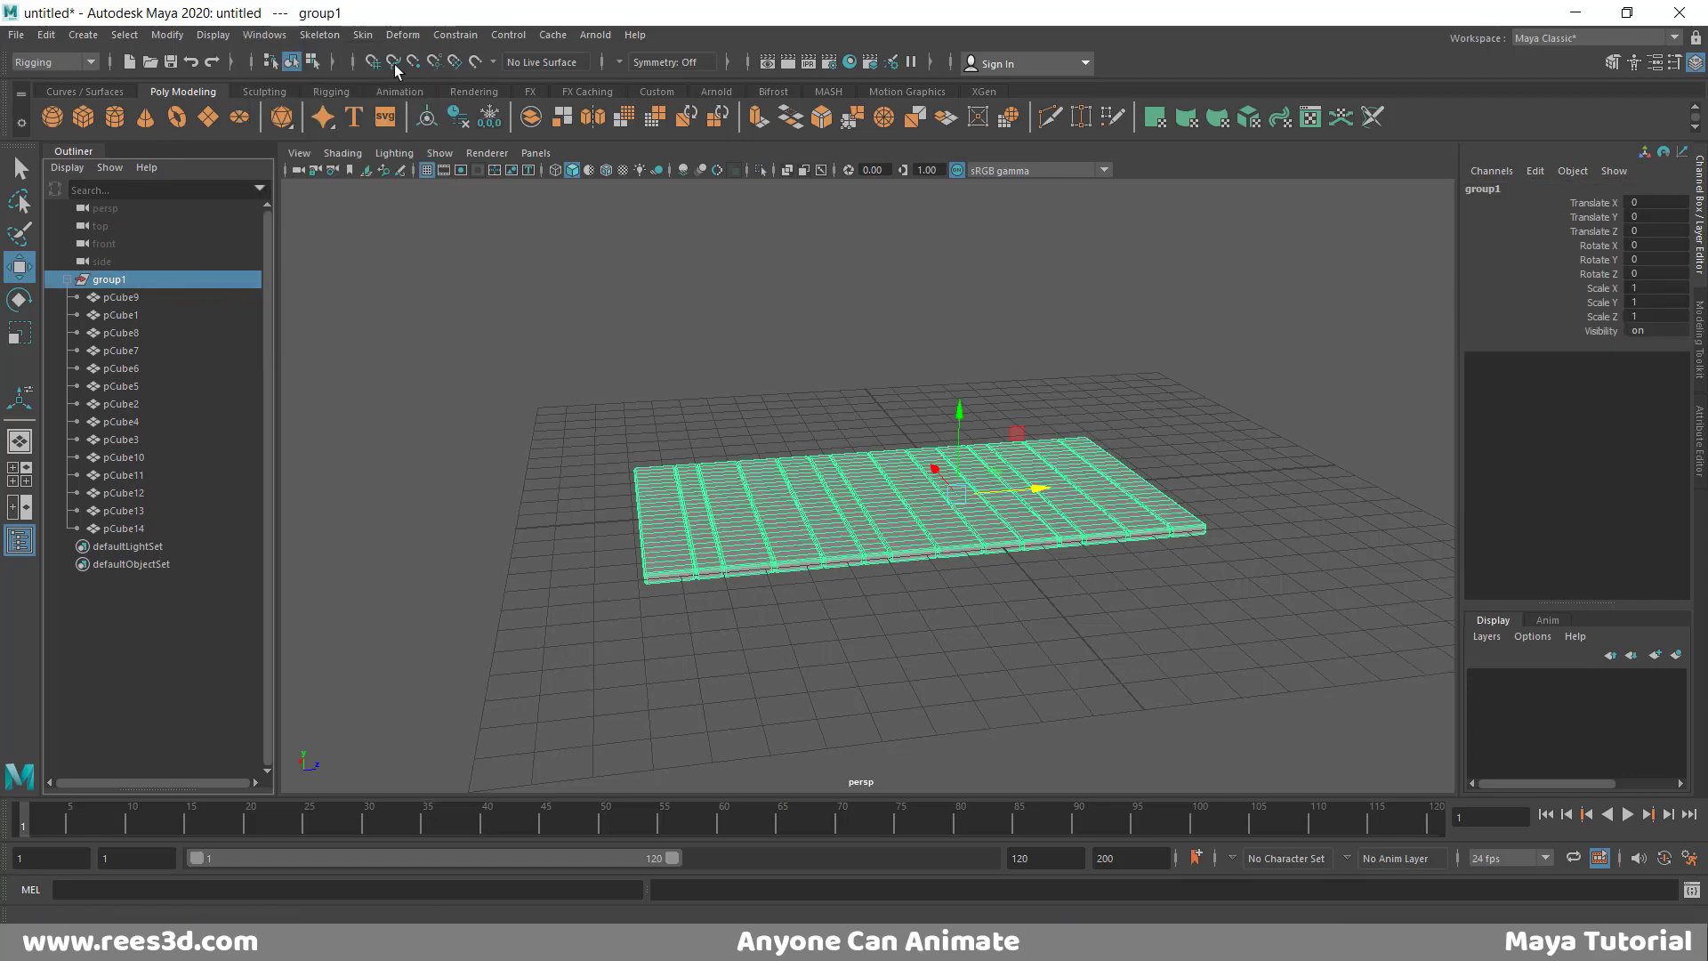
{"action": "left_click", "coordinate": [402, 34]}
{"action": "mouse_move", "coordinate": [472, 323]}
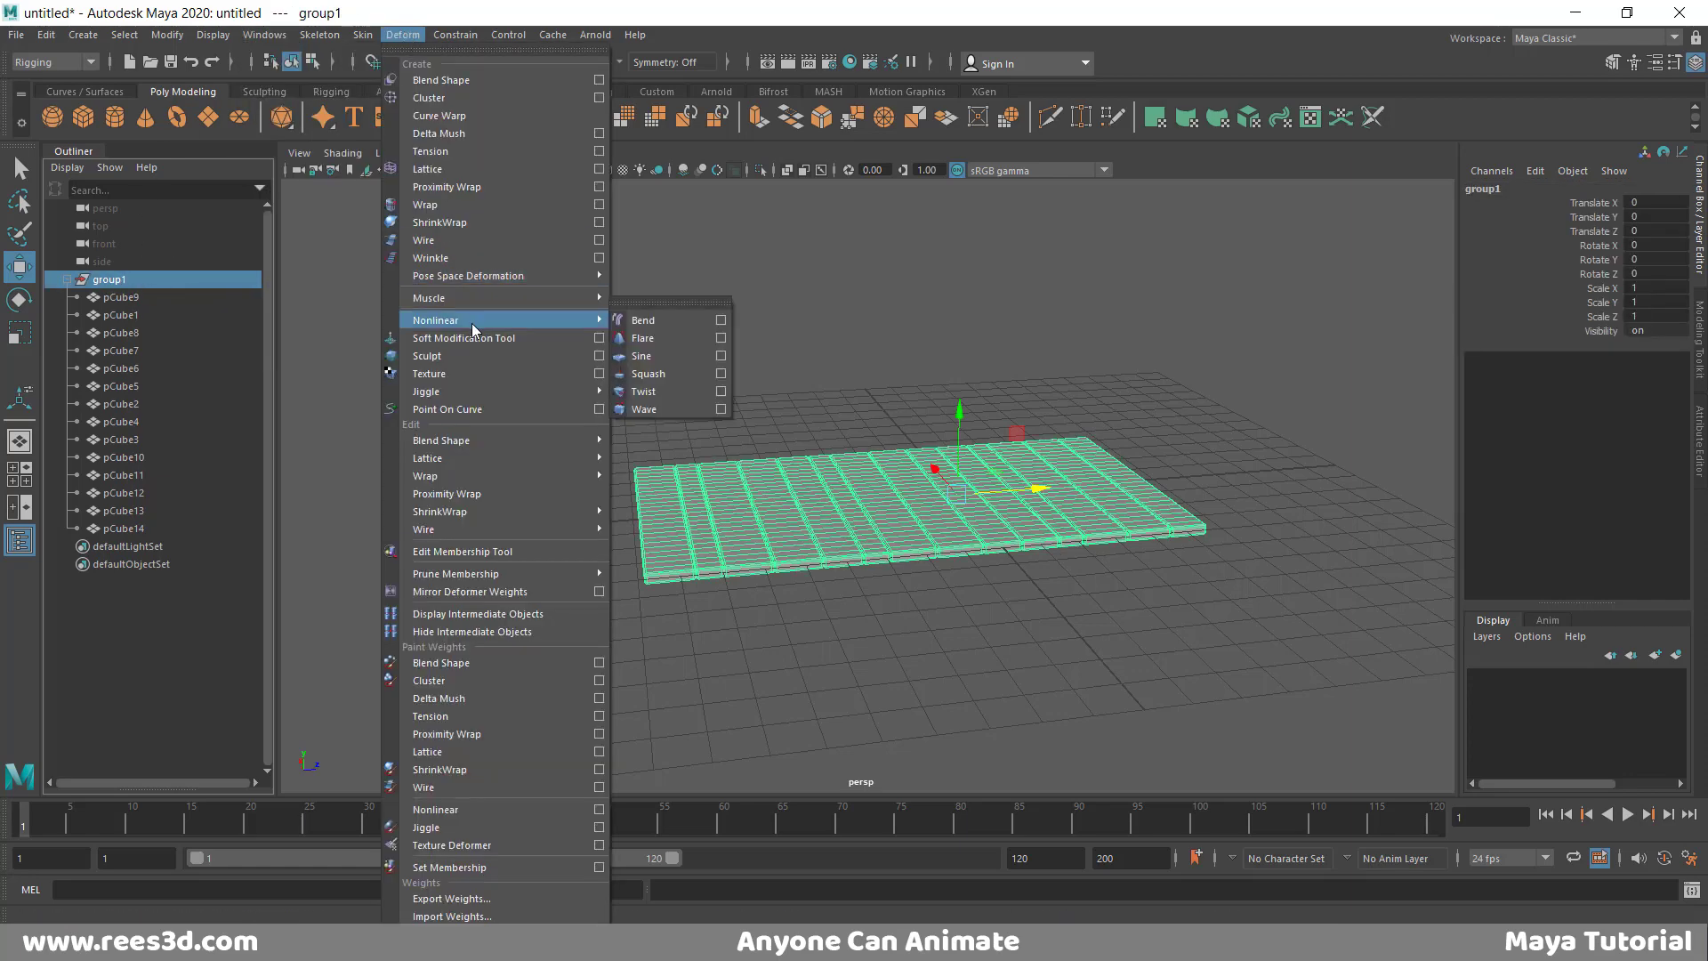
{"action": "left_click", "coordinate": [674, 323]}
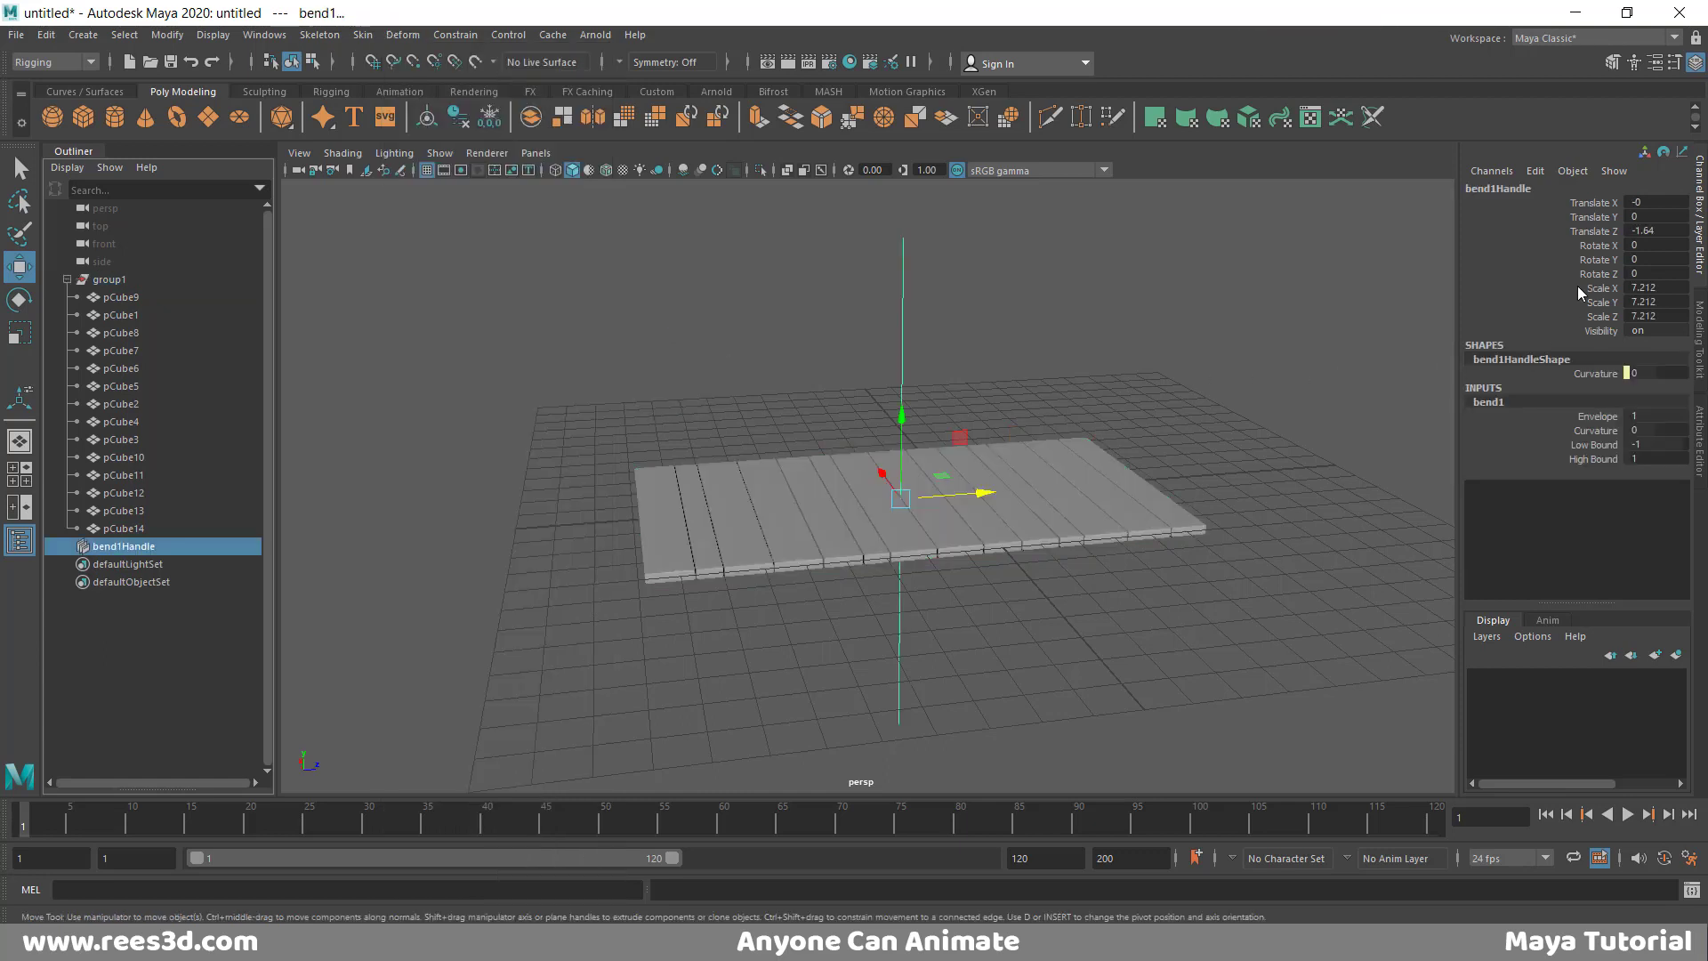
- Rotate the bend handle to 90 in Rotate X and 90 in Rotate Z
{"action": "left_click", "coordinate": [1650, 247]}
{"action": "type", "text": "90"}
{"action": "key", "text": "Return"}
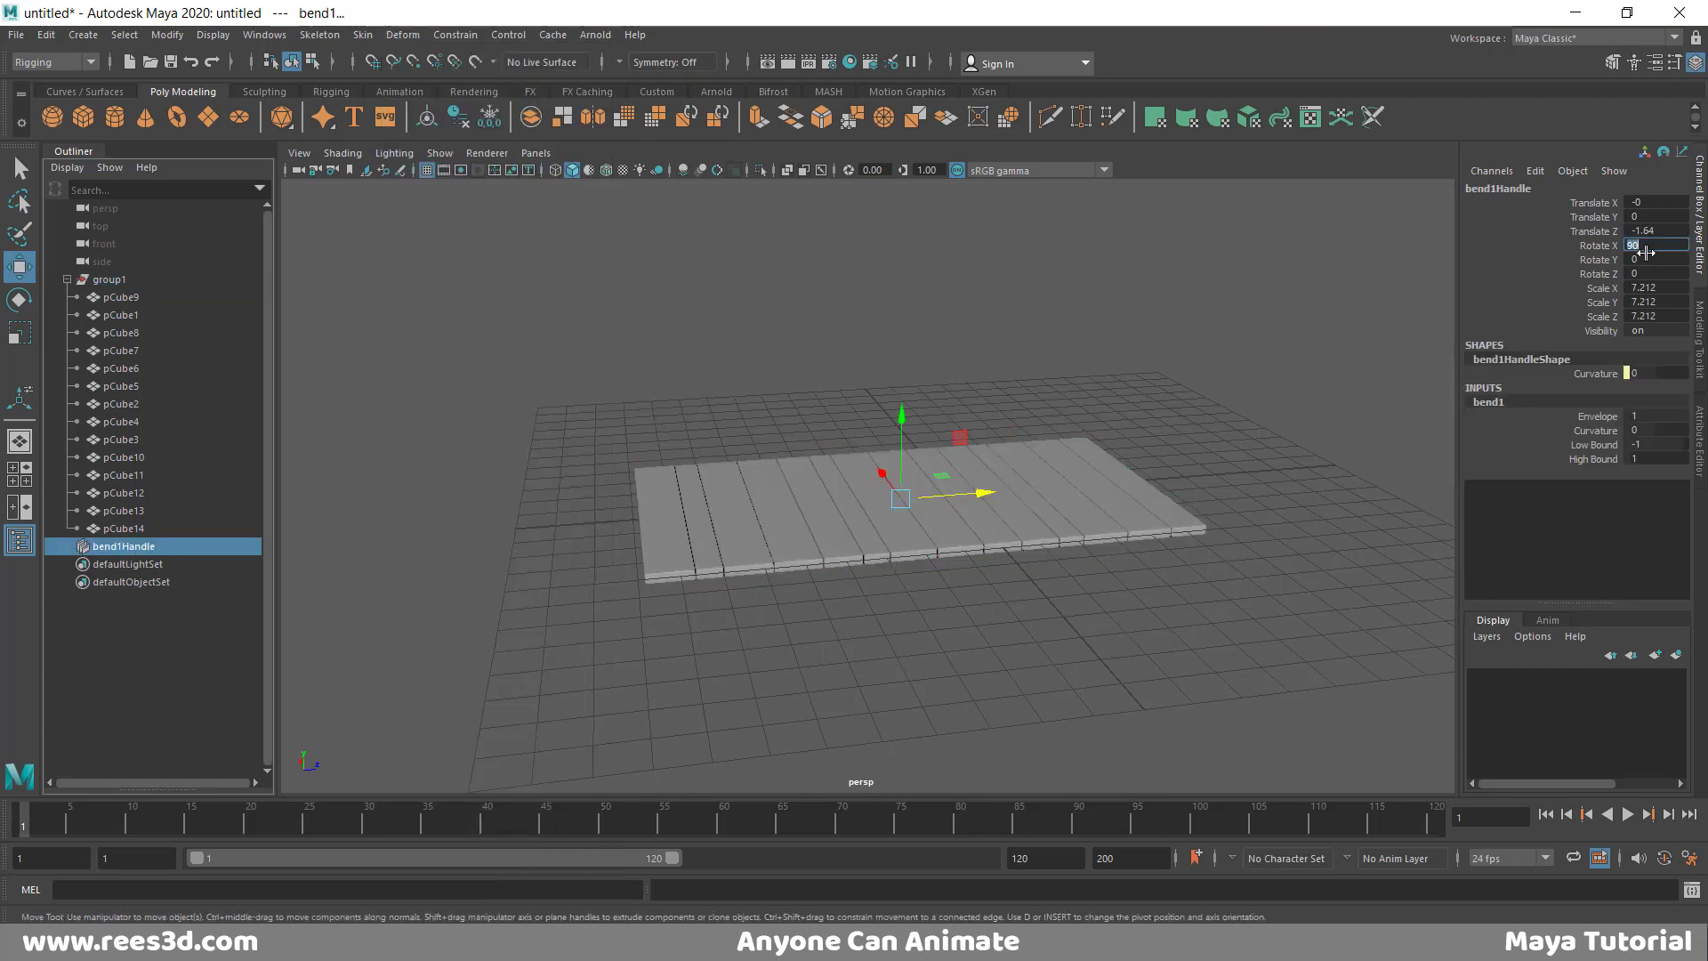
{"action": "left_click", "coordinate": [1640, 273]}
- Set the bend deformer's curvature to 180 to curl the planks into a closed cylinder
{"action": "left_click", "coordinate": [1597, 431]}
{"action": "middle_click_drag", "start_coordinate": [893, 438], "coordinate": [981, 473]}
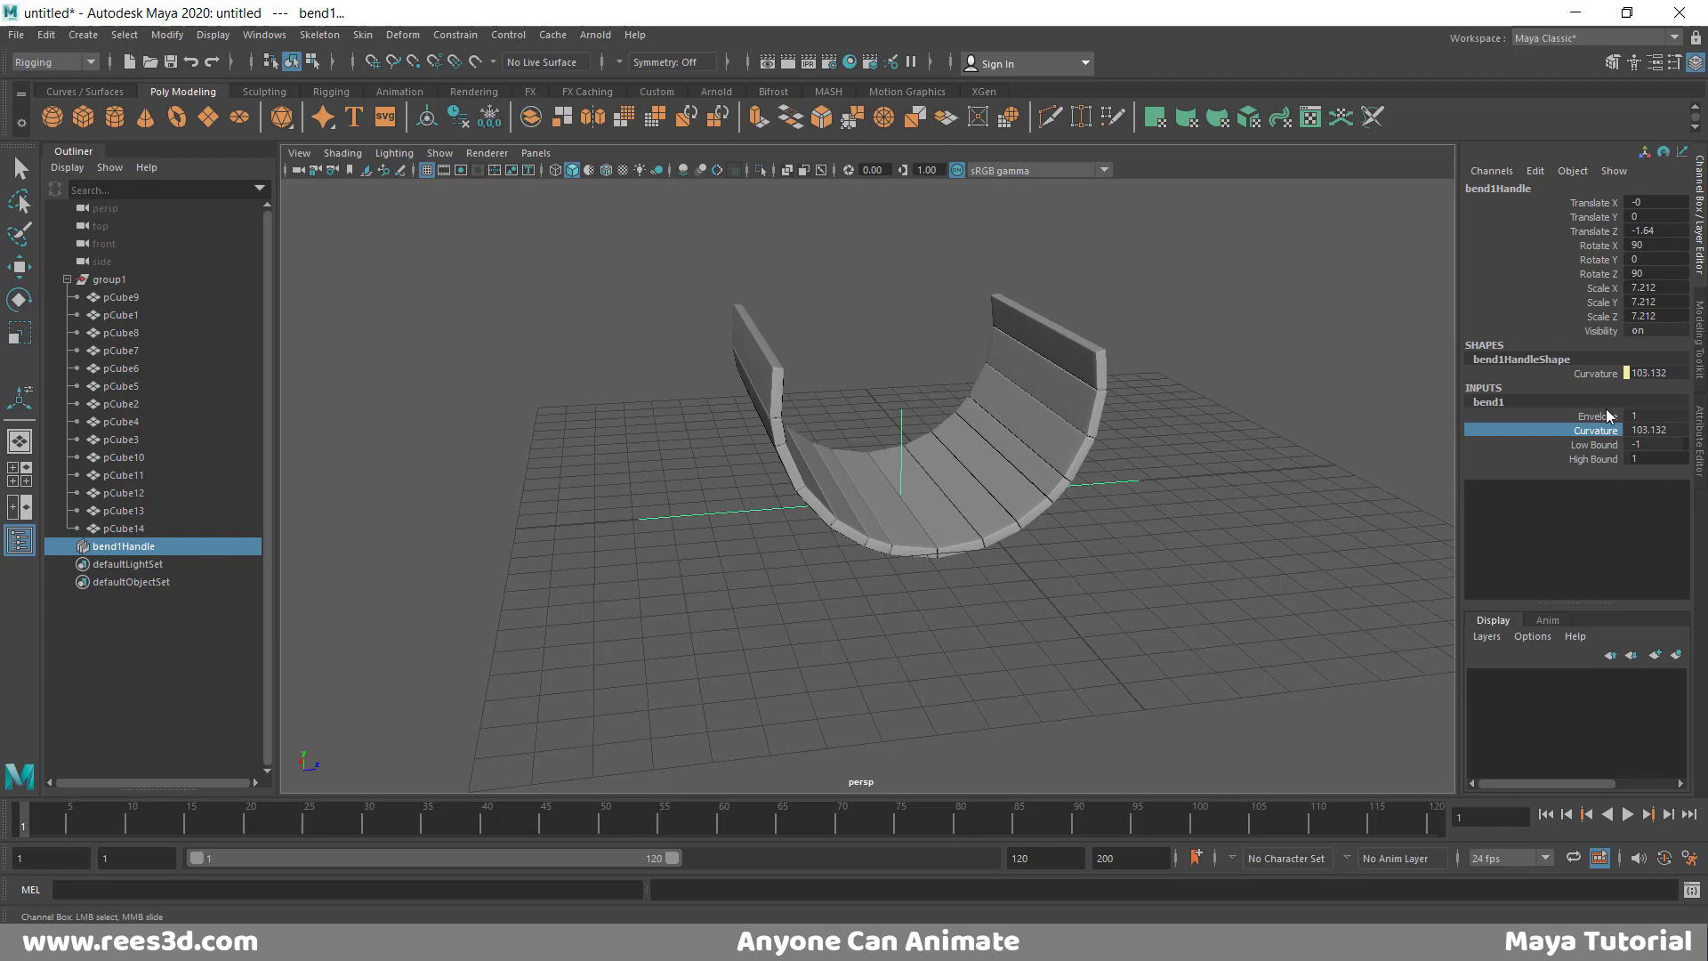
{"action": "left_click", "coordinate": [1653, 431]}
{"action": "key", "text": "Return"}
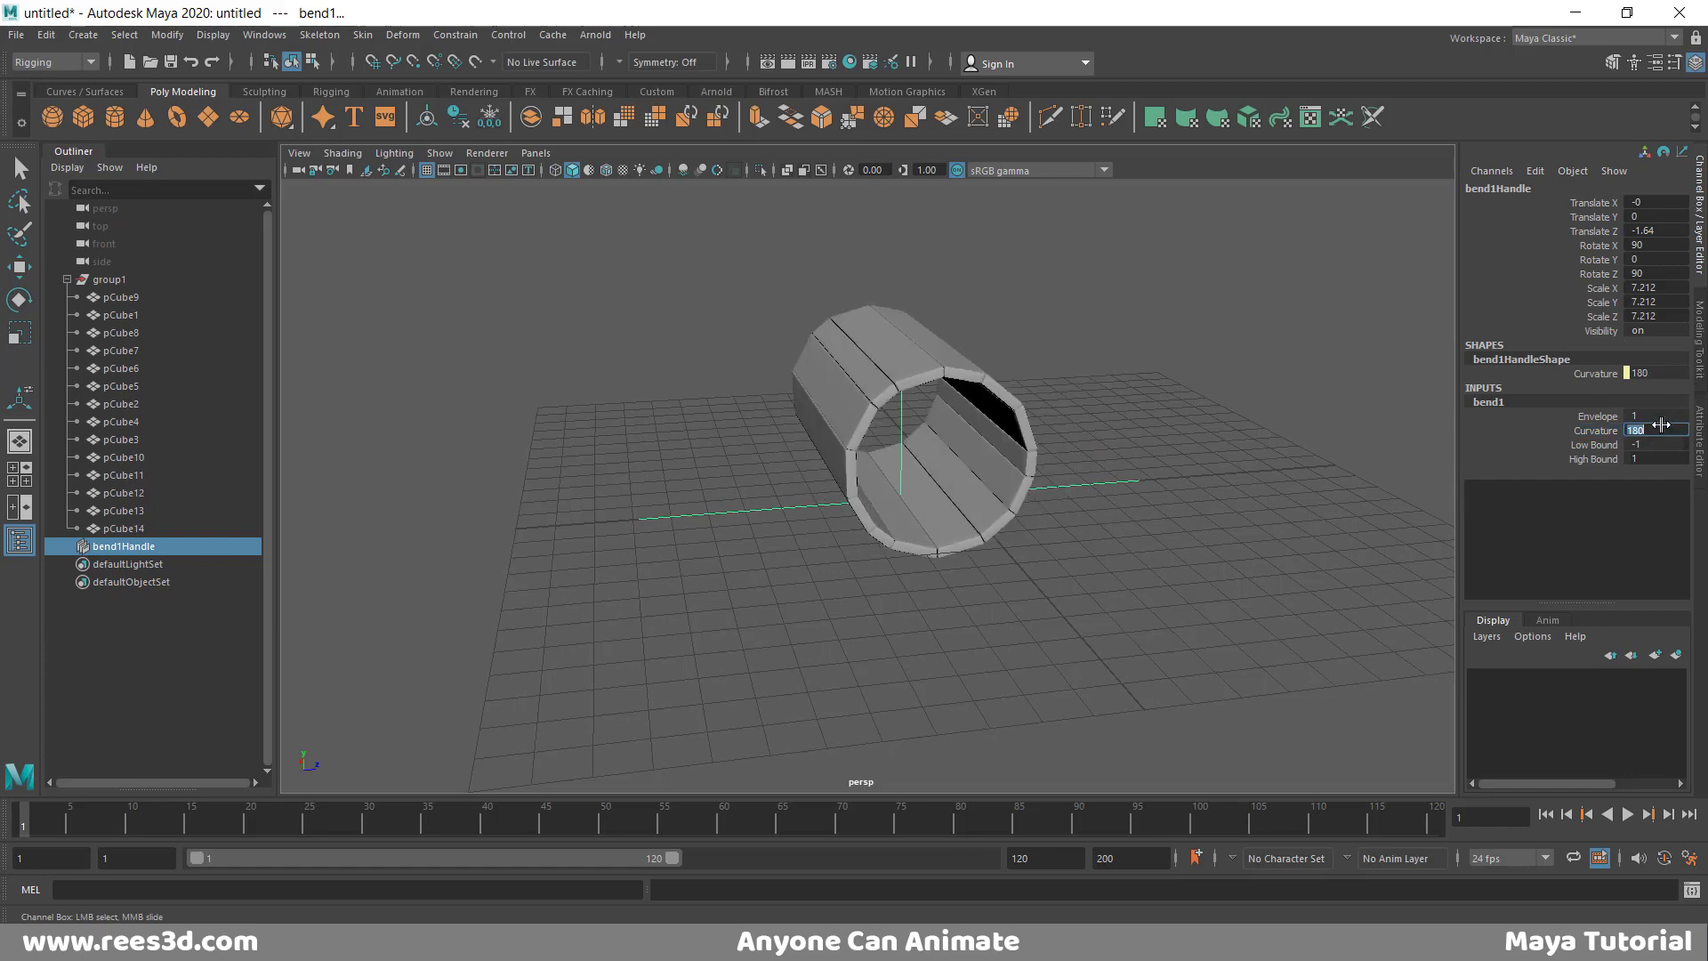
- Try to rotate the bent plank group, group1, upright about its Z axis, and undo the rotation
{"action": "left_click", "coordinate": [1059, 470]}
{"action": "left_click_drag", "start_coordinate": [1059, 472], "coordinate": [753, 415], "text": "alt"}
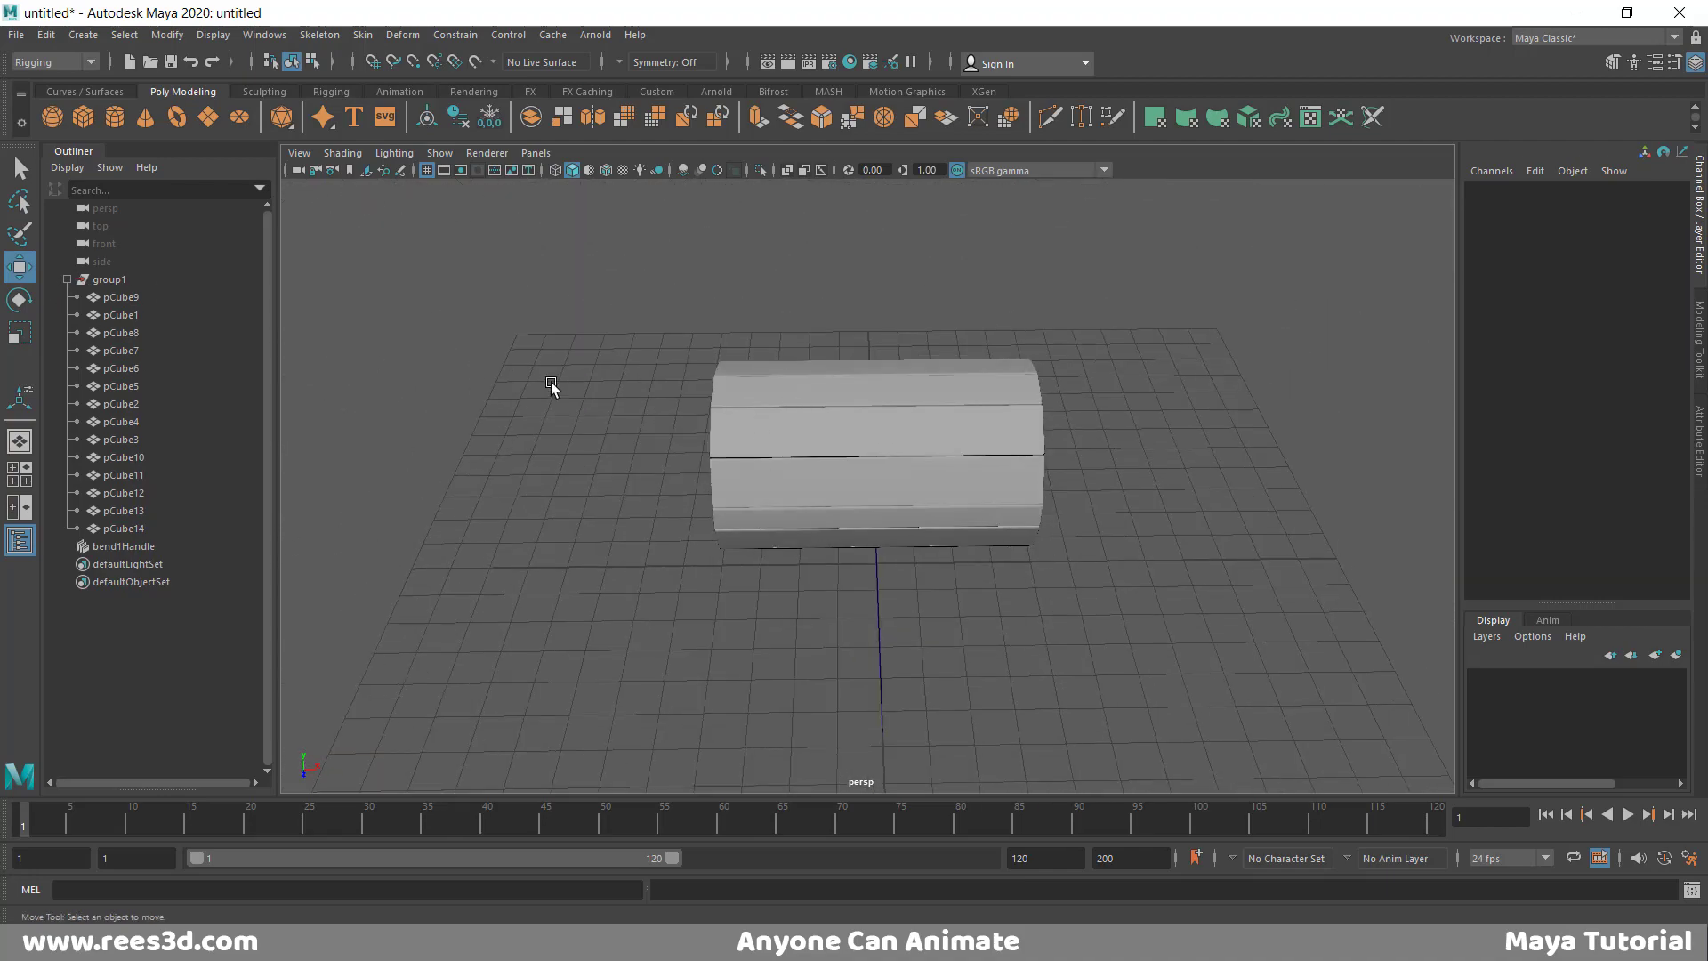
{"action": "left_click", "coordinate": [116, 282]}
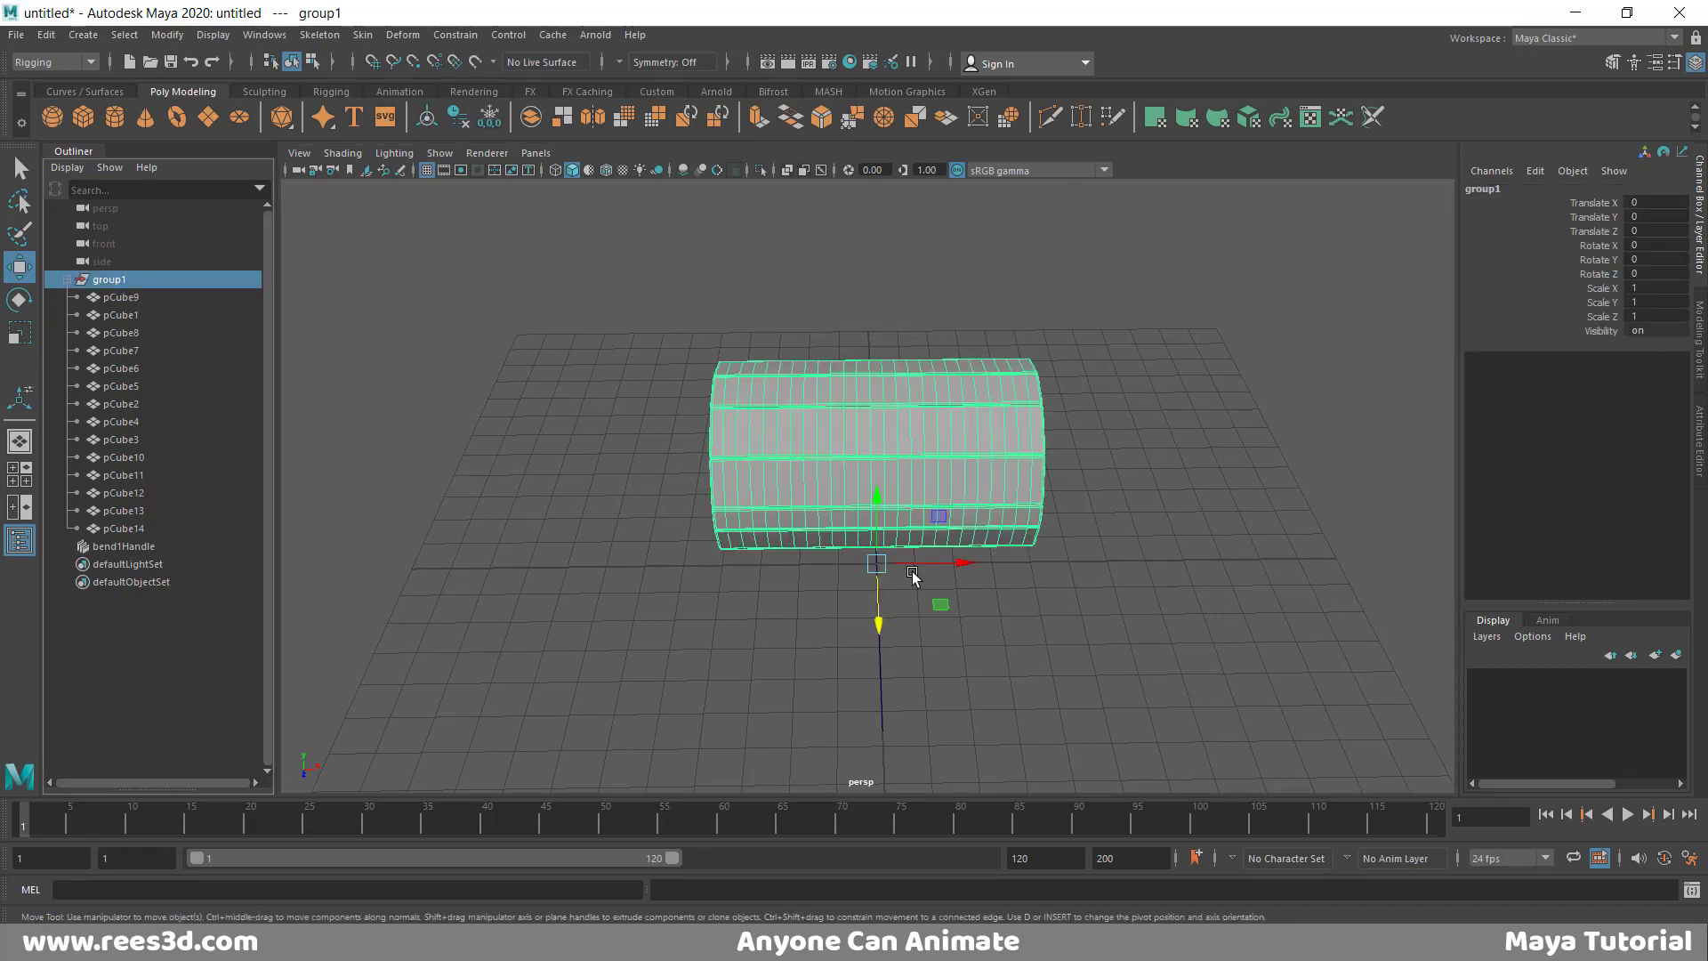
{"action": "key", "text": "e"}
{"action": "left_click_drag", "start_coordinate": [916, 507], "coordinate": [576, 469]}
{"action": "key", "text": "ctrl+z"}
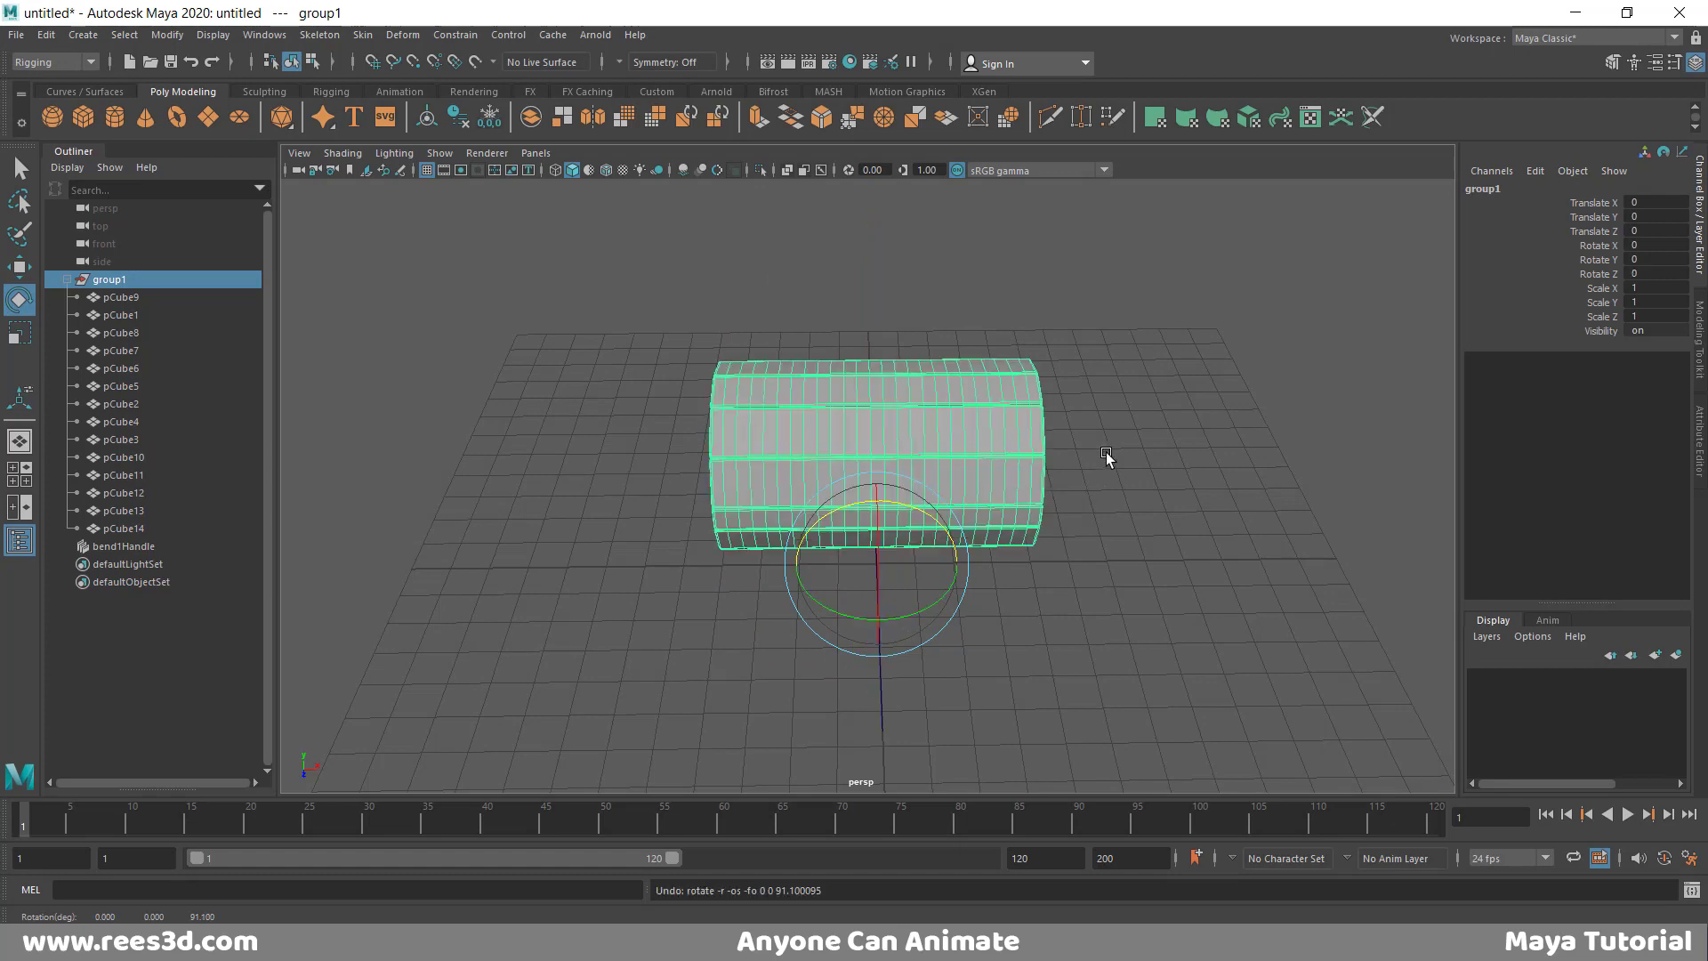
- Delete the construction history of group1 to bake in the bend and remove its deformer handle
{"action": "left_click_drag", "start_coordinate": [937, 529], "coordinate": [824, 449], "text": "alt"}
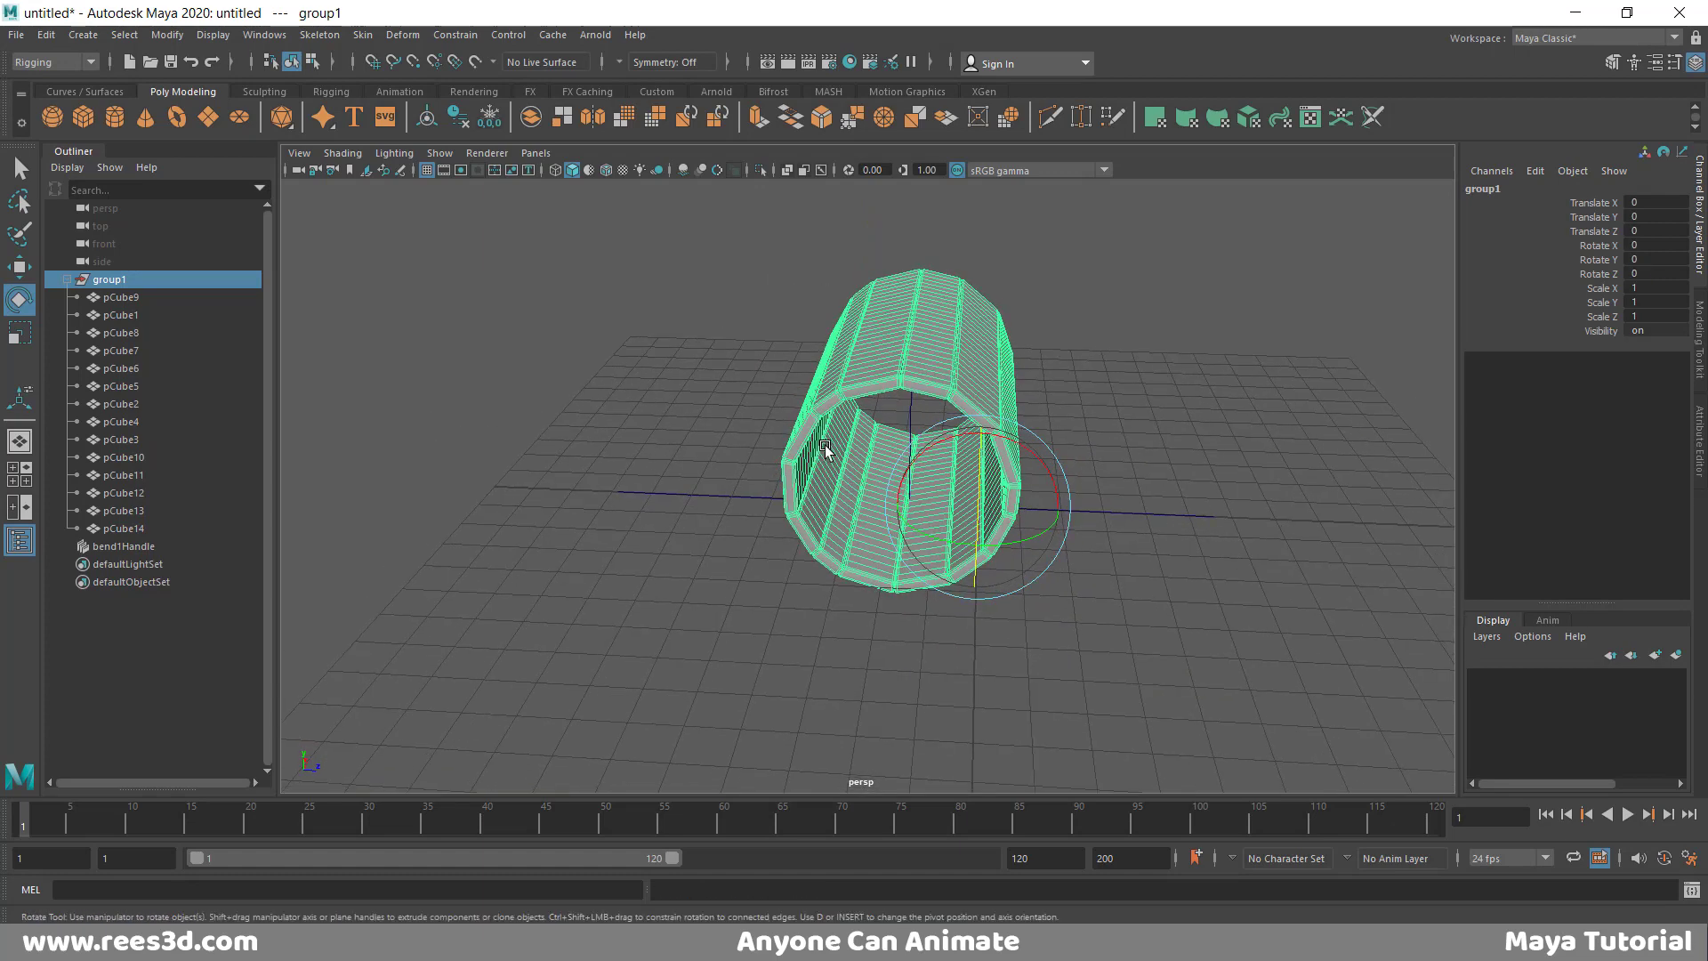
{"action": "left_click", "coordinate": [960, 481]}
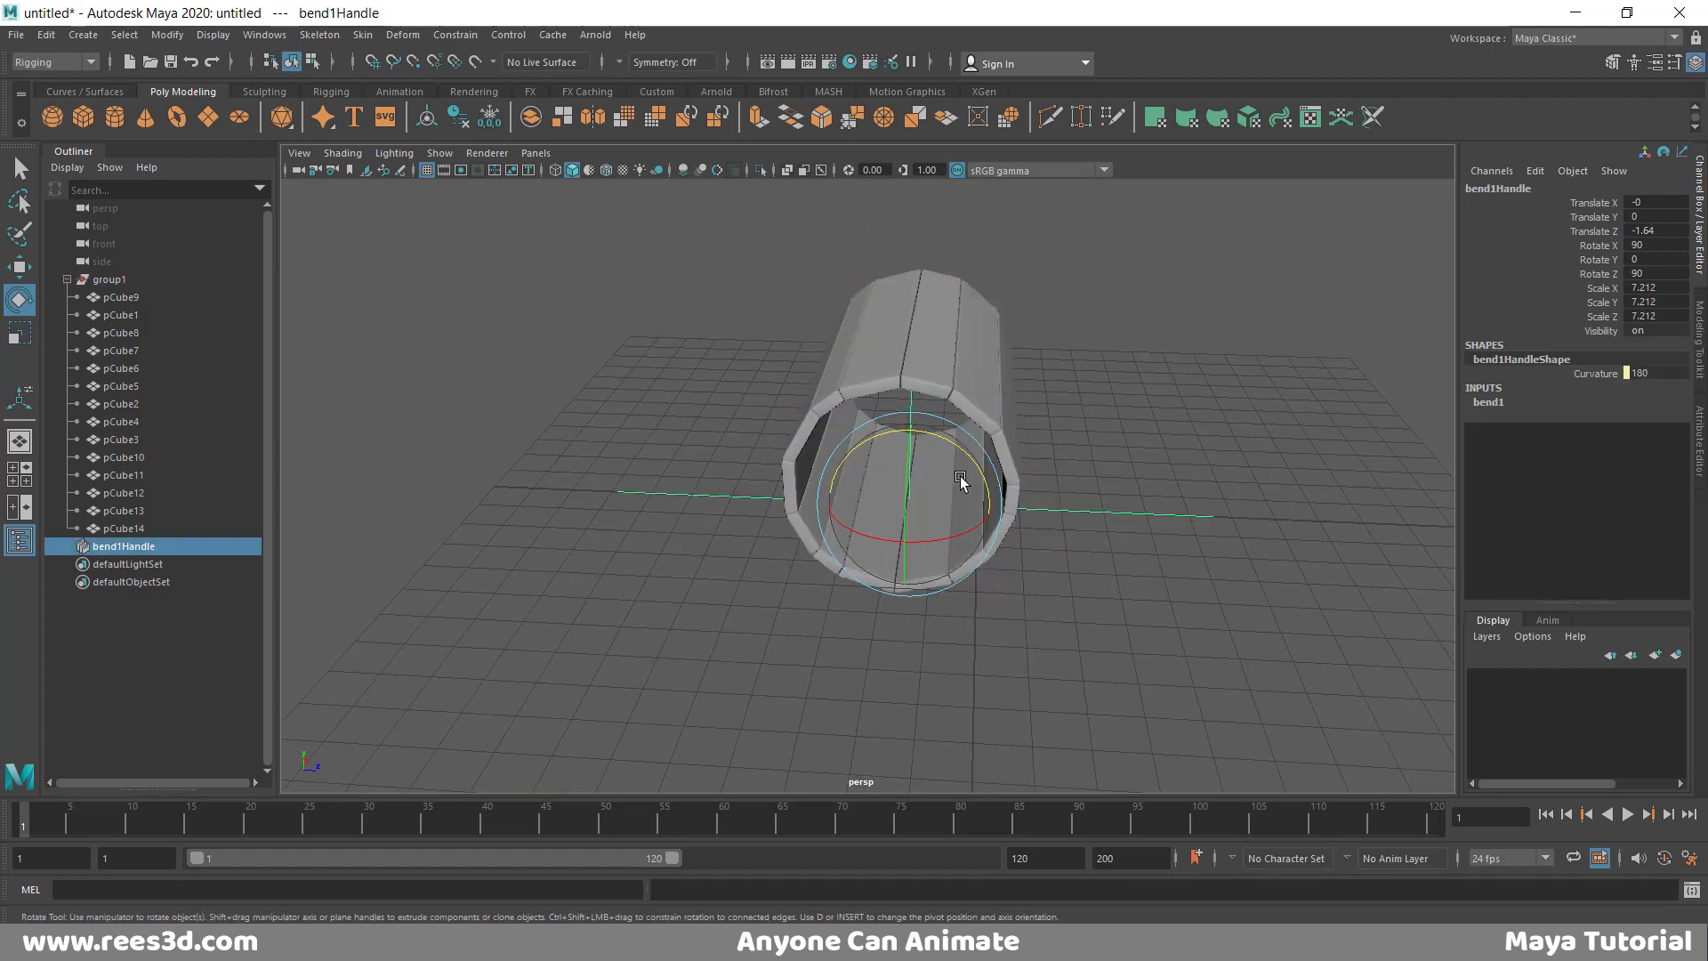
{"action": "left_click_drag", "start_coordinate": [960, 481], "coordinate": [824, 501], "text": "alt"}
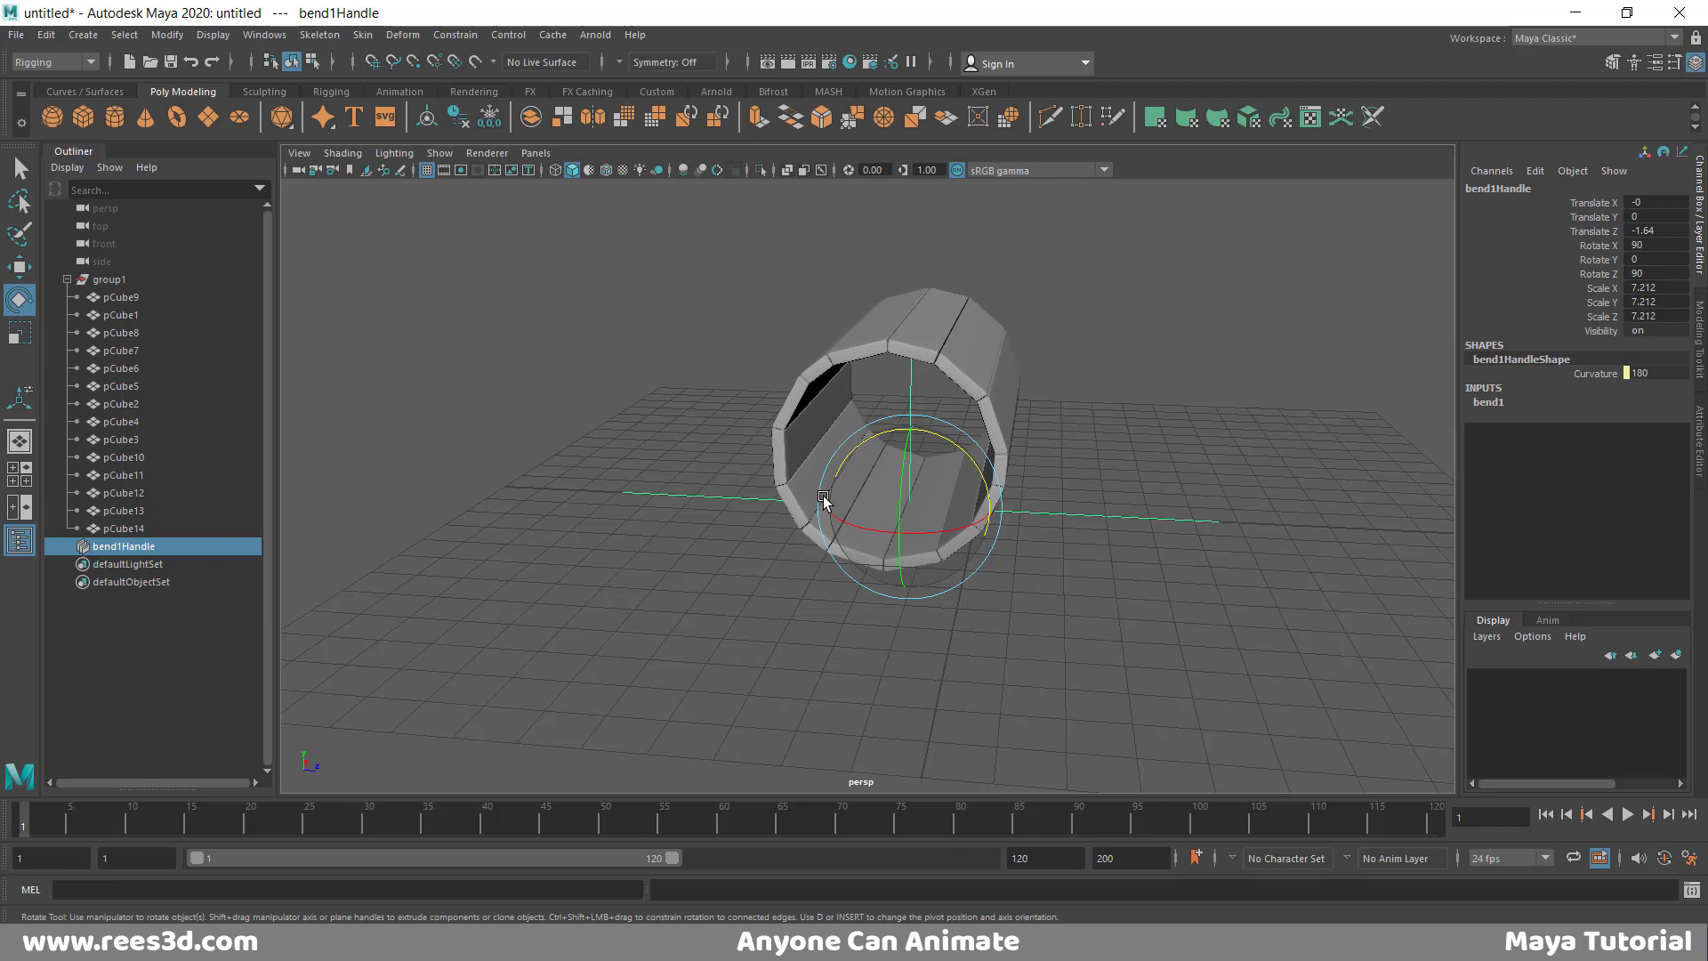
{"action": "left_click", "coordinate": [99, 281]}
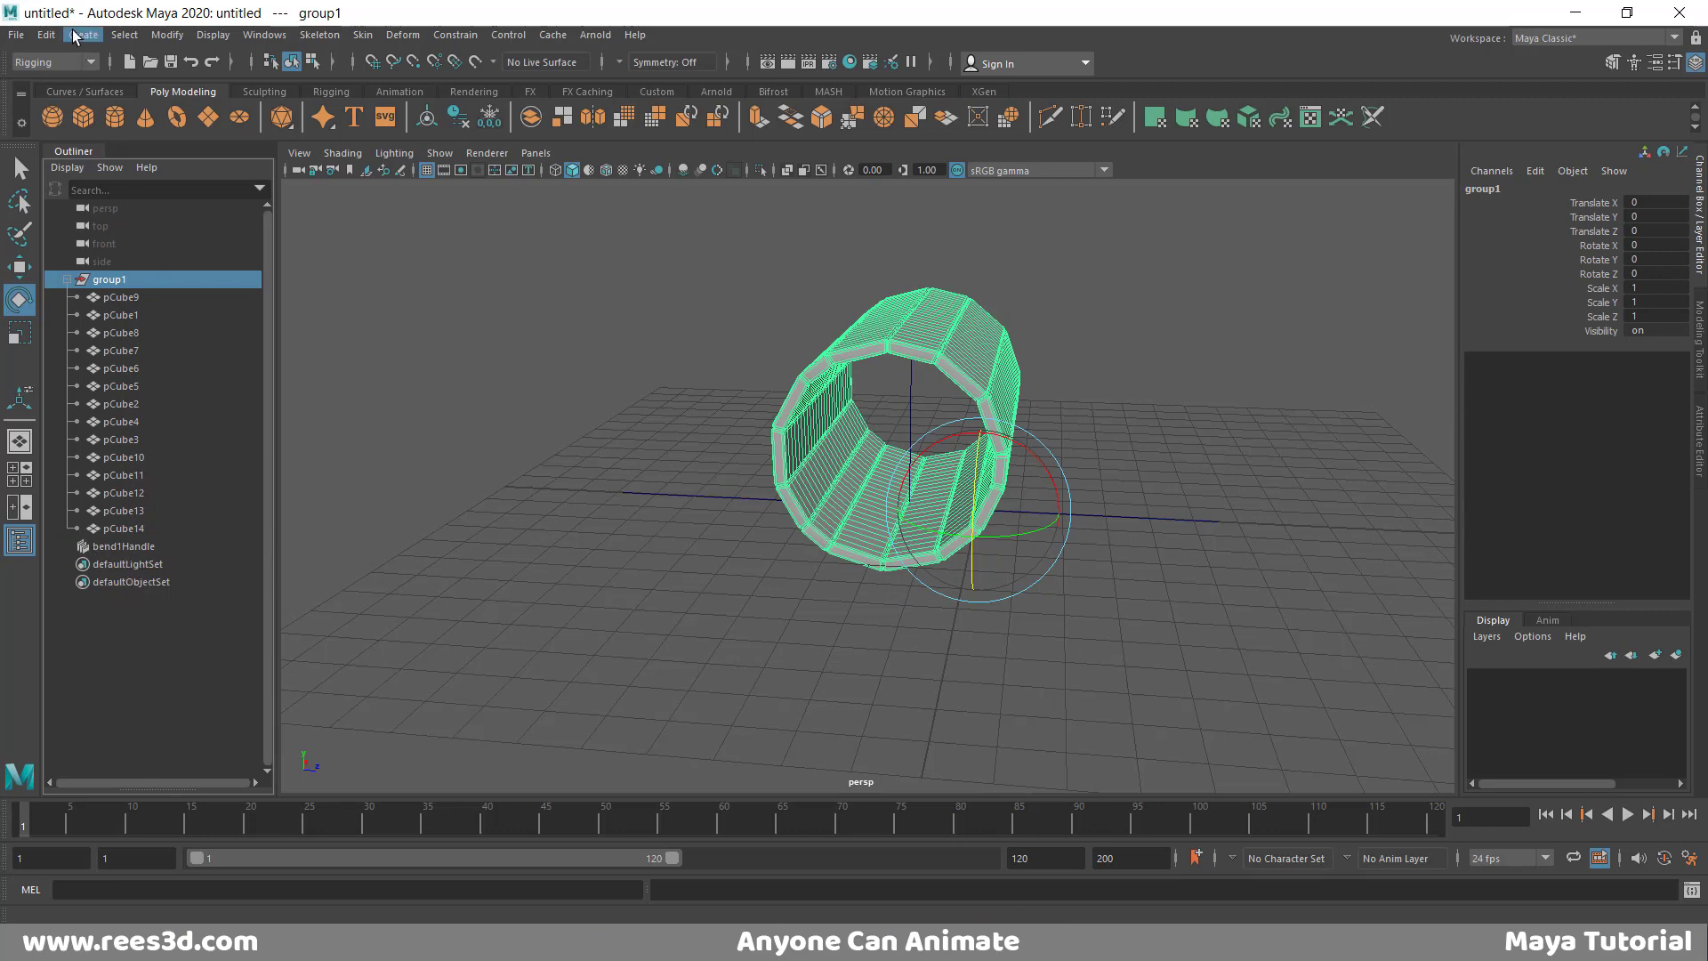
{"action": "left_click", "coordinate": [46, 35]}
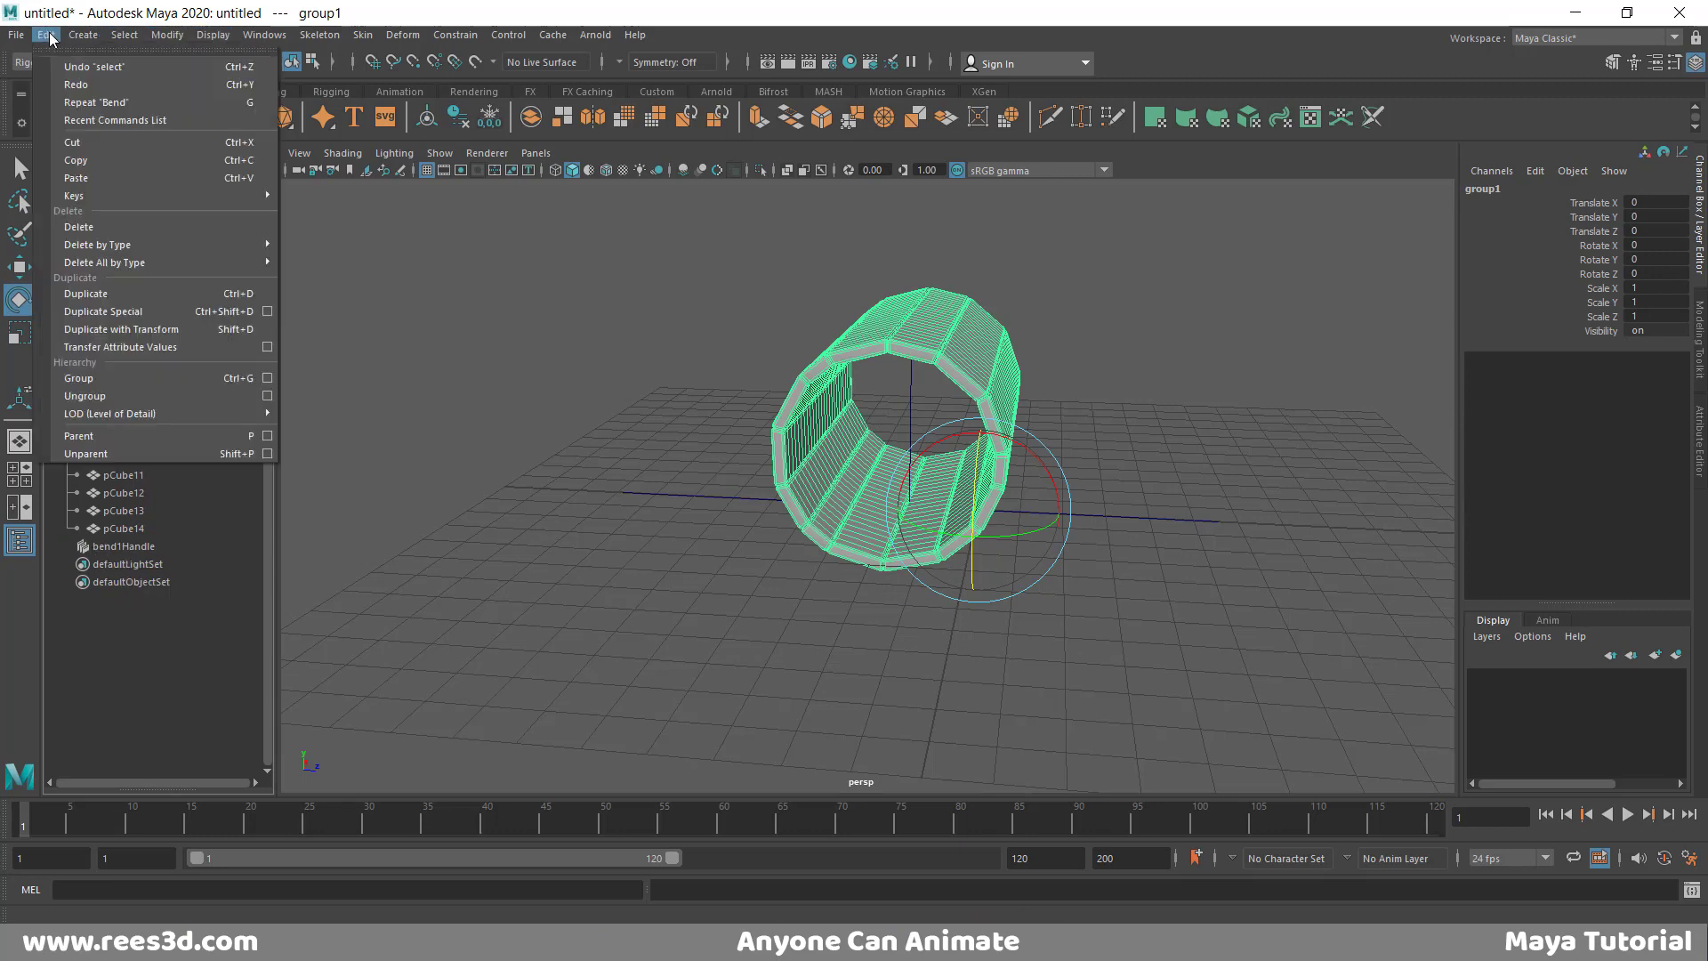
{"action": "mouse_move", "coordinate": [125, 252]}
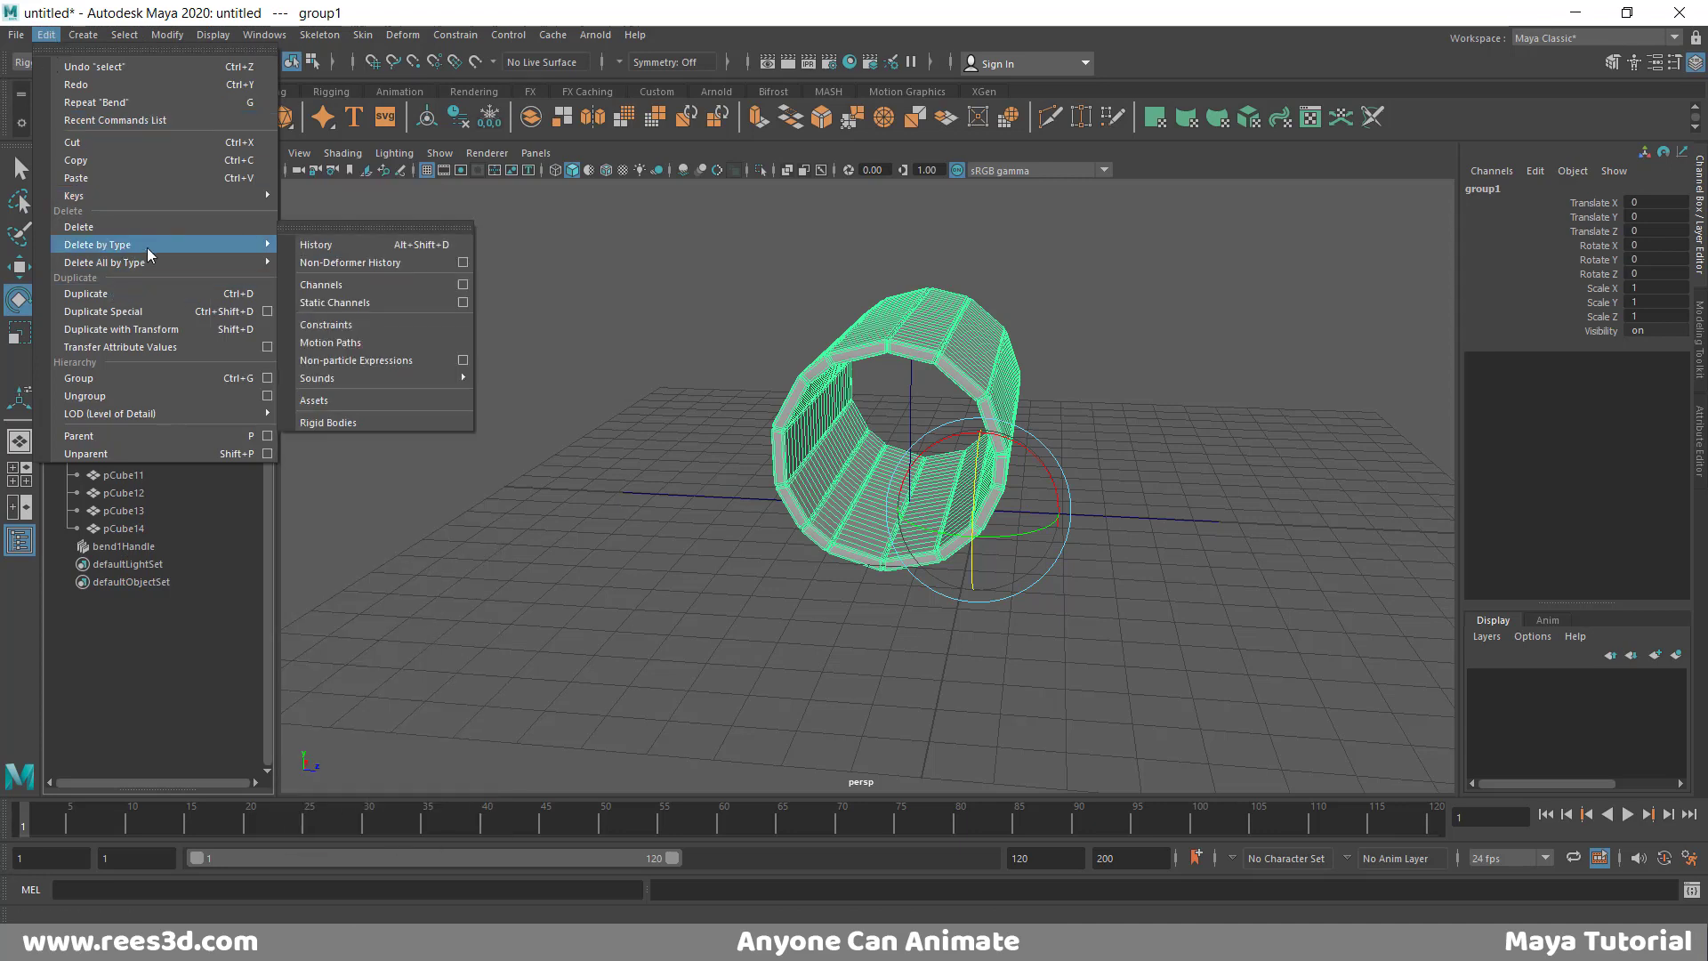
{"action": "left_click", "coordinate": [307, 245]}
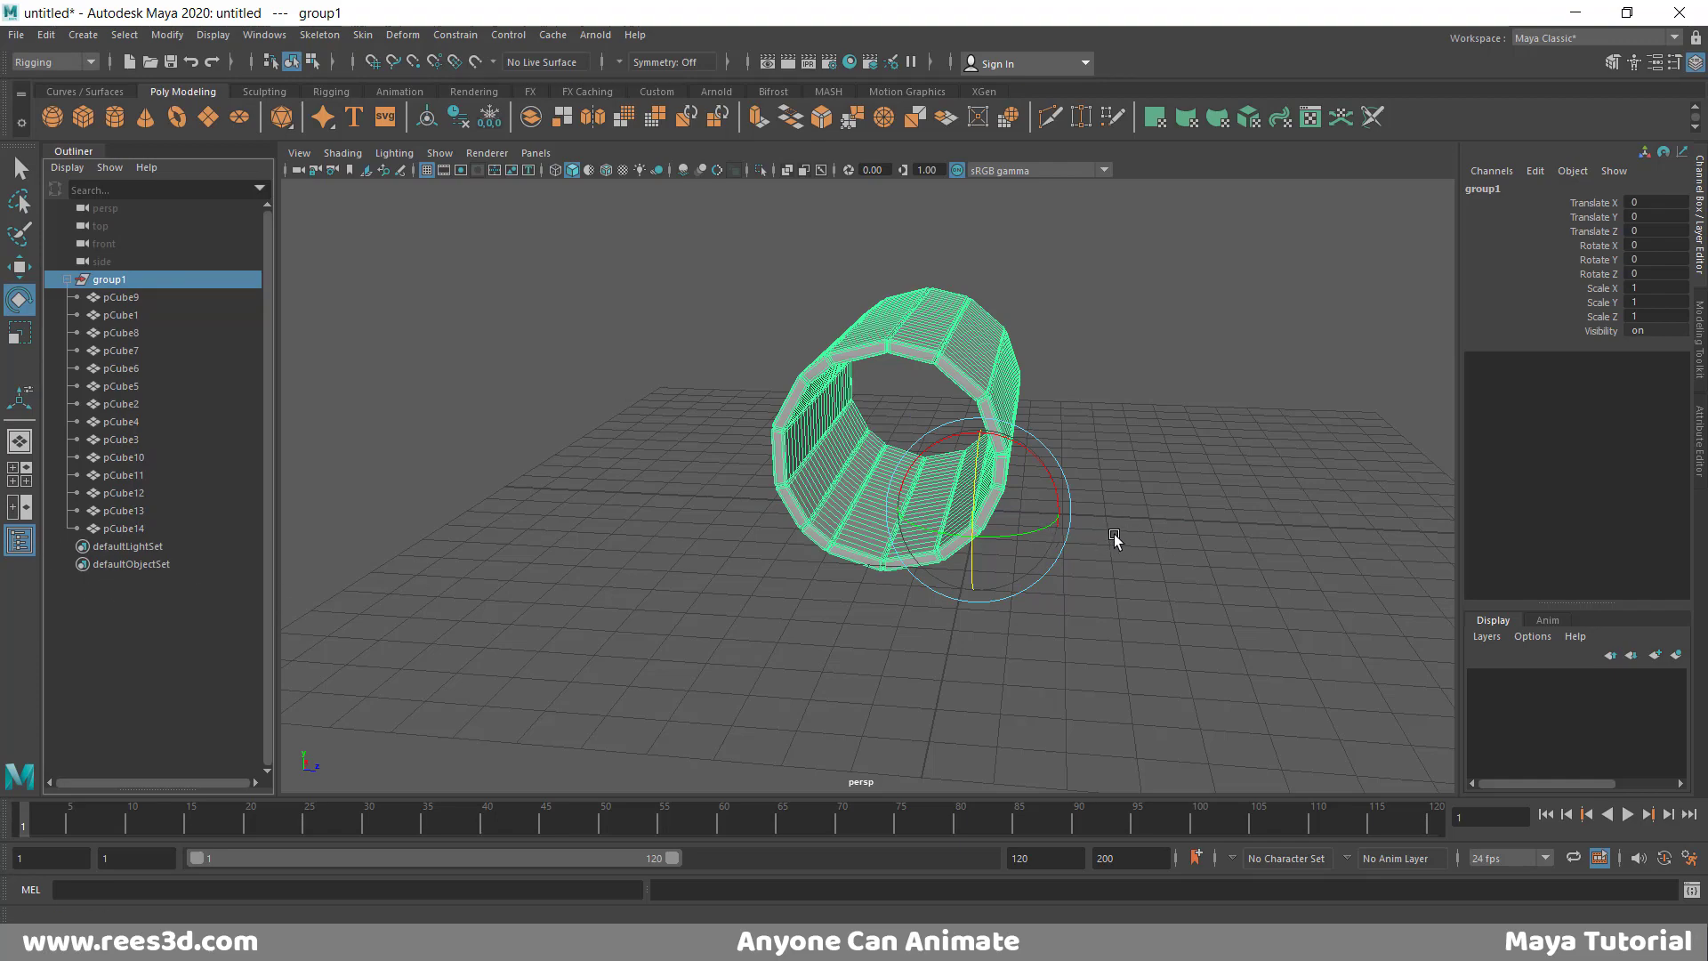
- Stand the plank cylinder upright by setting group1's Rotate Z to 90
{"action": "left_click_drag", "start_coordinate": [1120, 533], "coordinate": [993, 576], "text": "alt"}
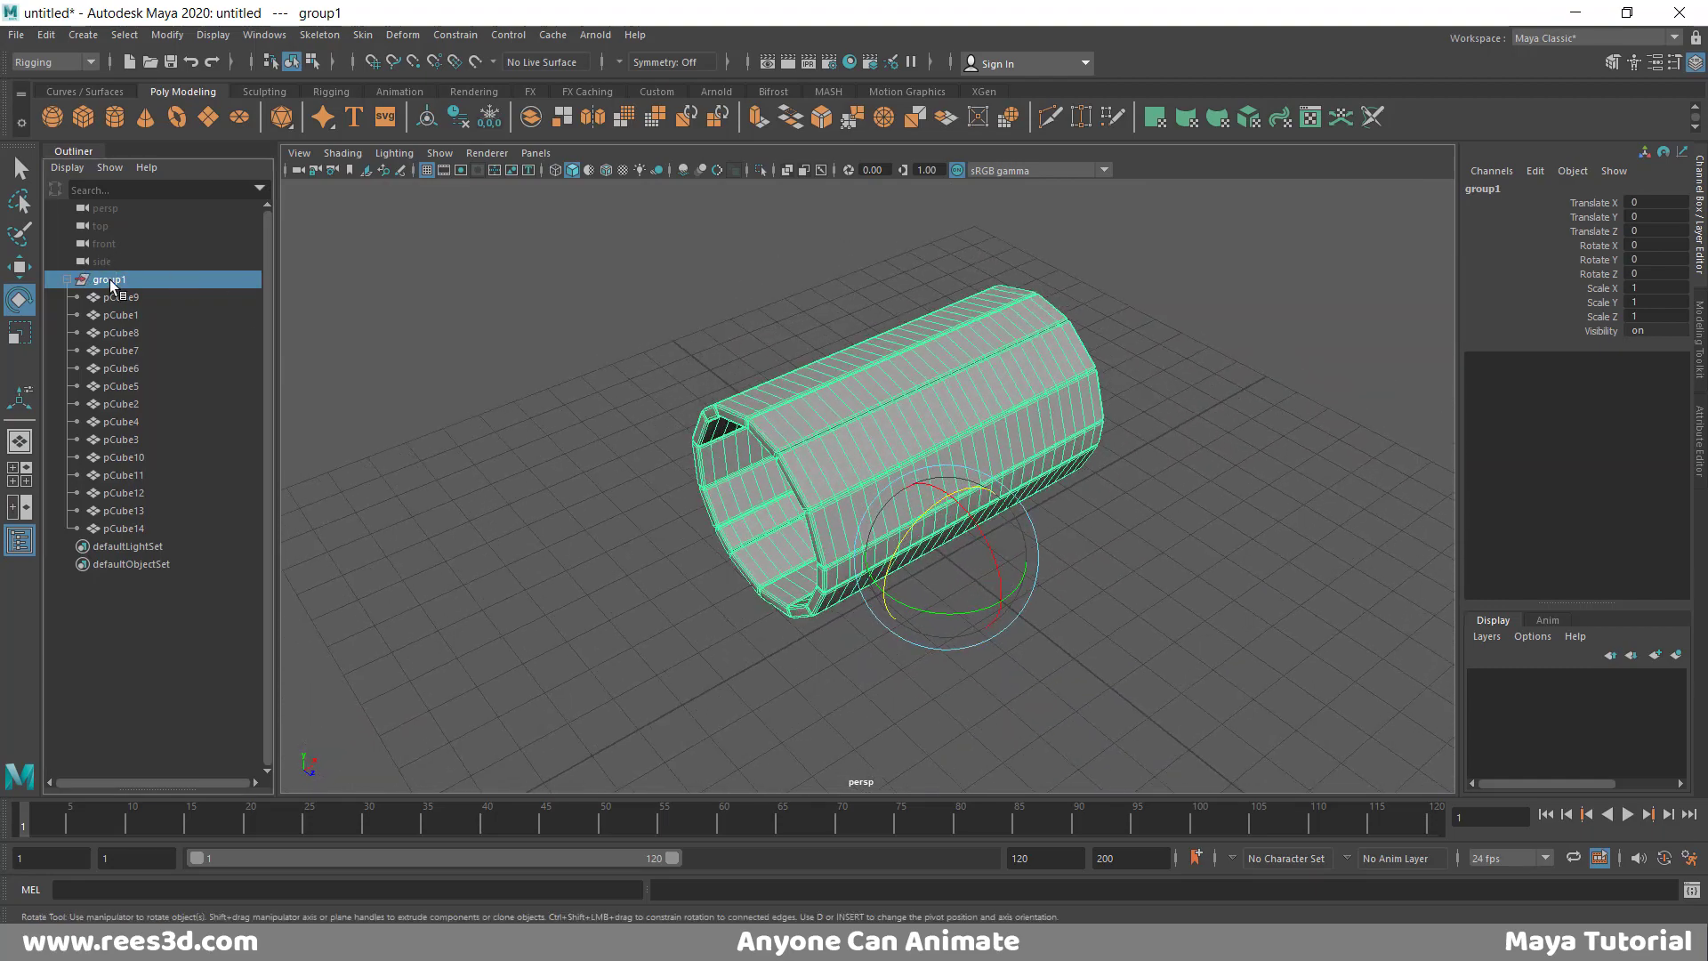
{"action": "left_click_drag", "start_coordinate": [1028, 504], "coordinate": [894, 570], "text": "alt"}
{"action": "left_click", "coordinate": [1657, 274]}
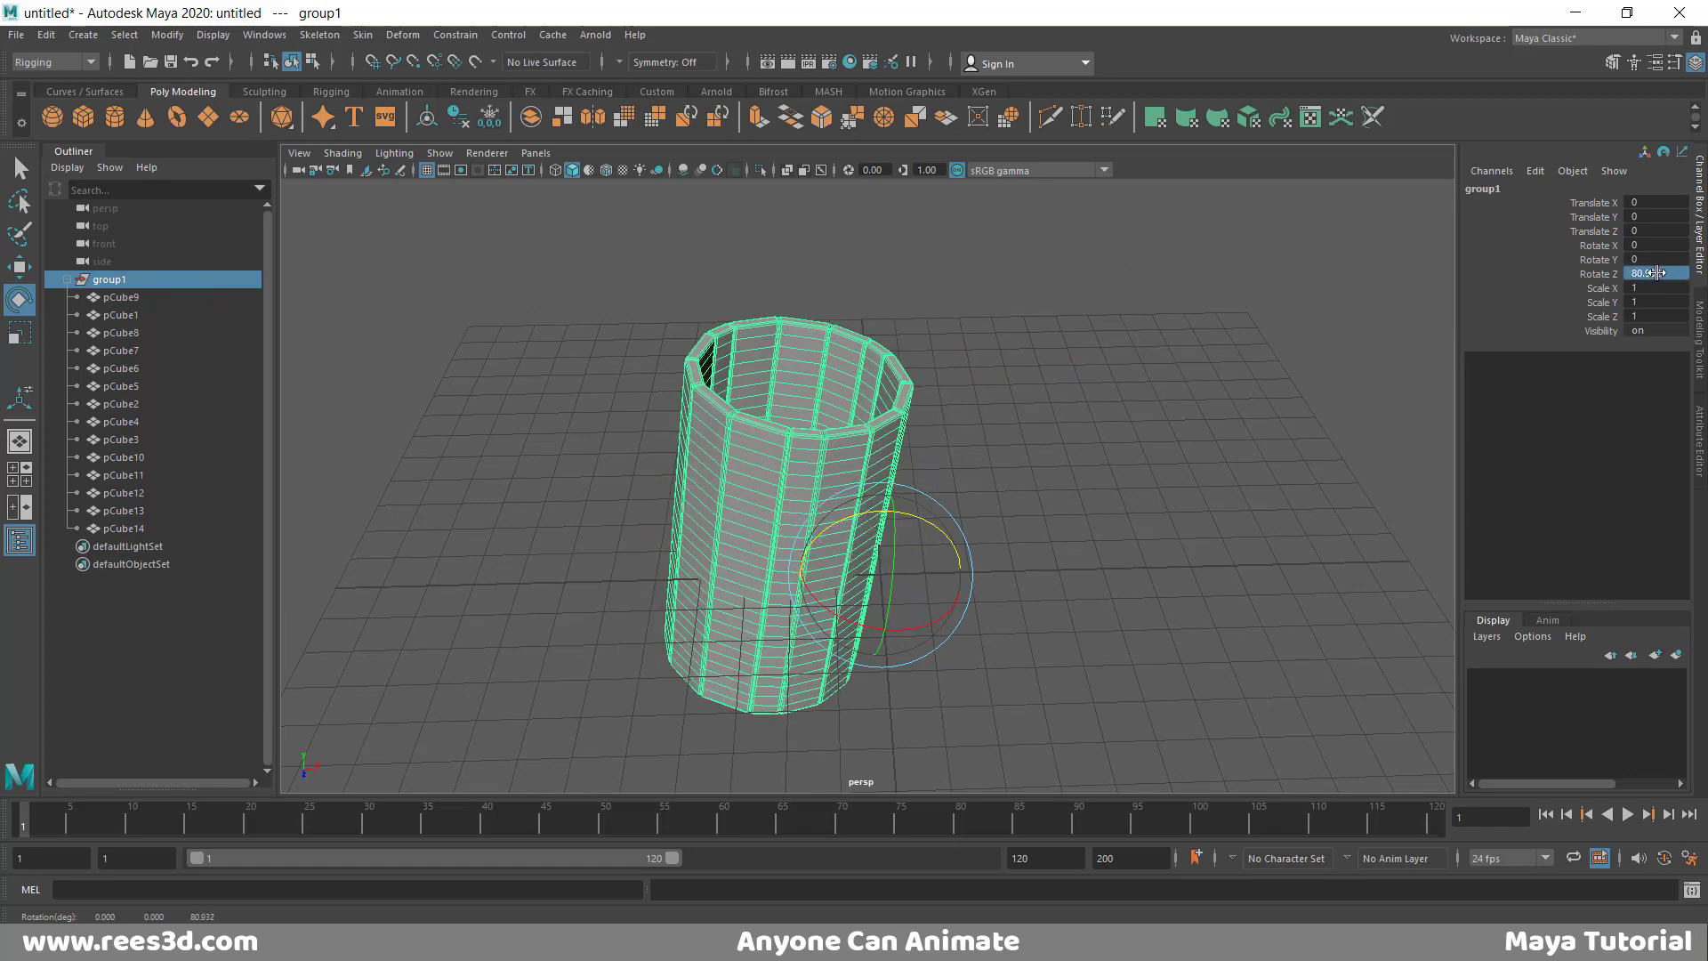
{"action": "type", "text": "90"}
{"action": "key", "text": "Return"}
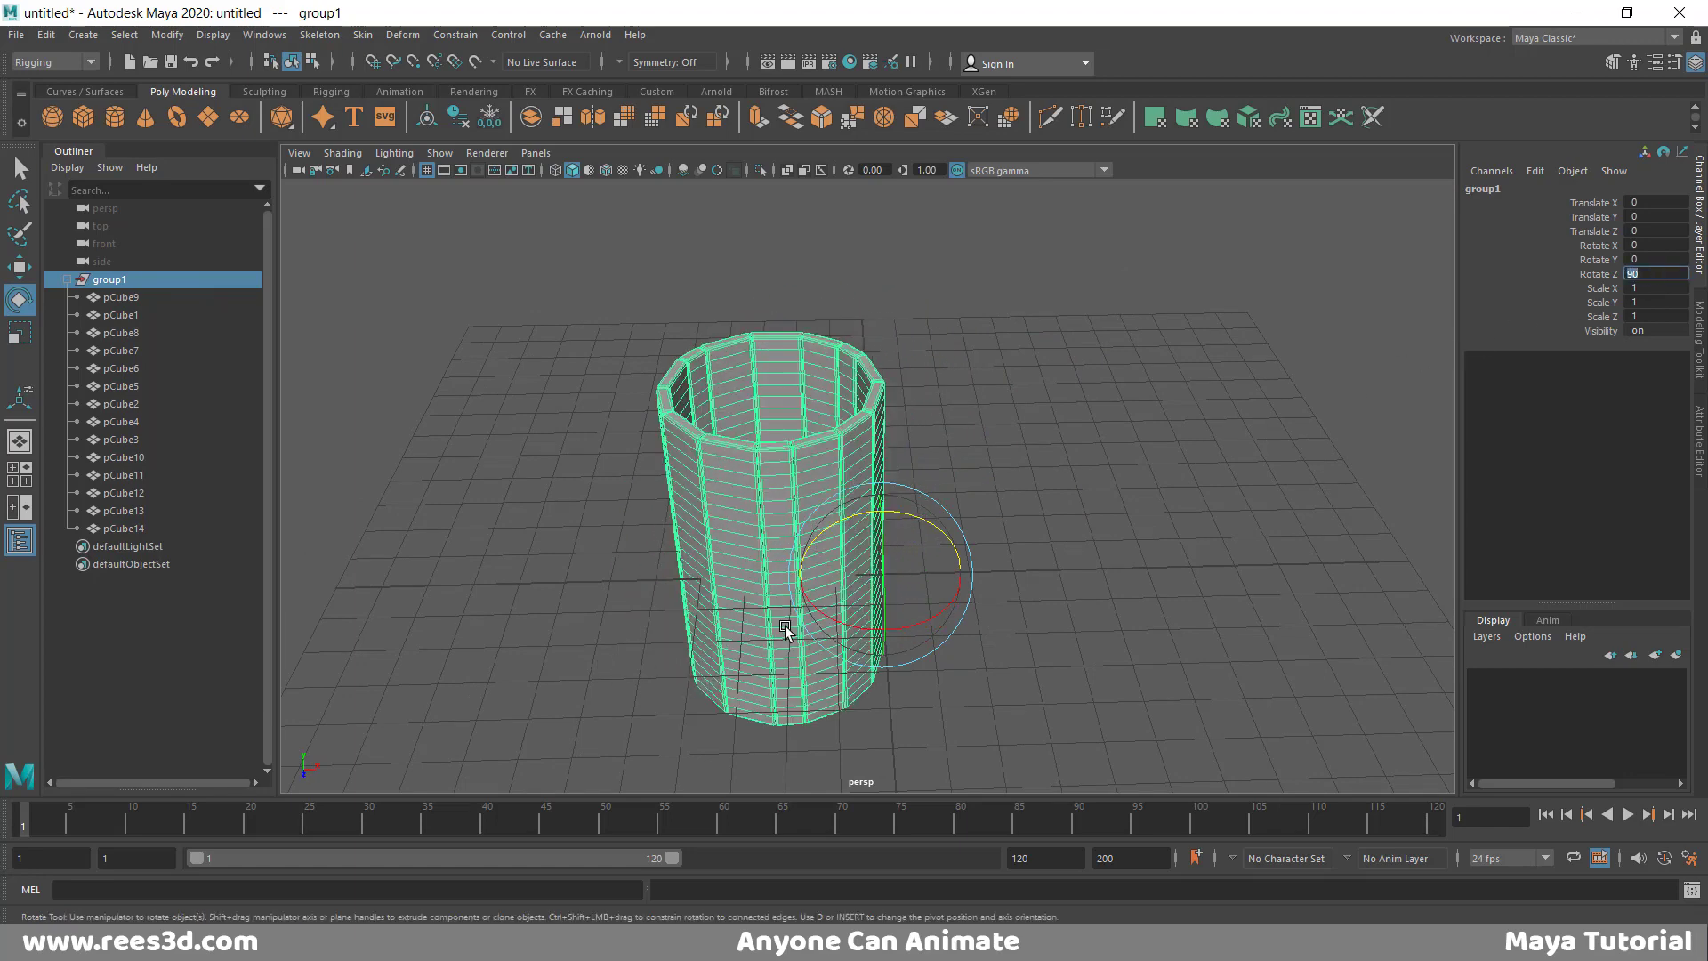
- In the side view, move group1 up onto the ground line, to about 4.04 in Translate Y and 1.71 in Translate Z
{"action": "middle_click_drag", "start_coordinate": [782, 629], "coordinate": [787, 596], "text": "alt"}
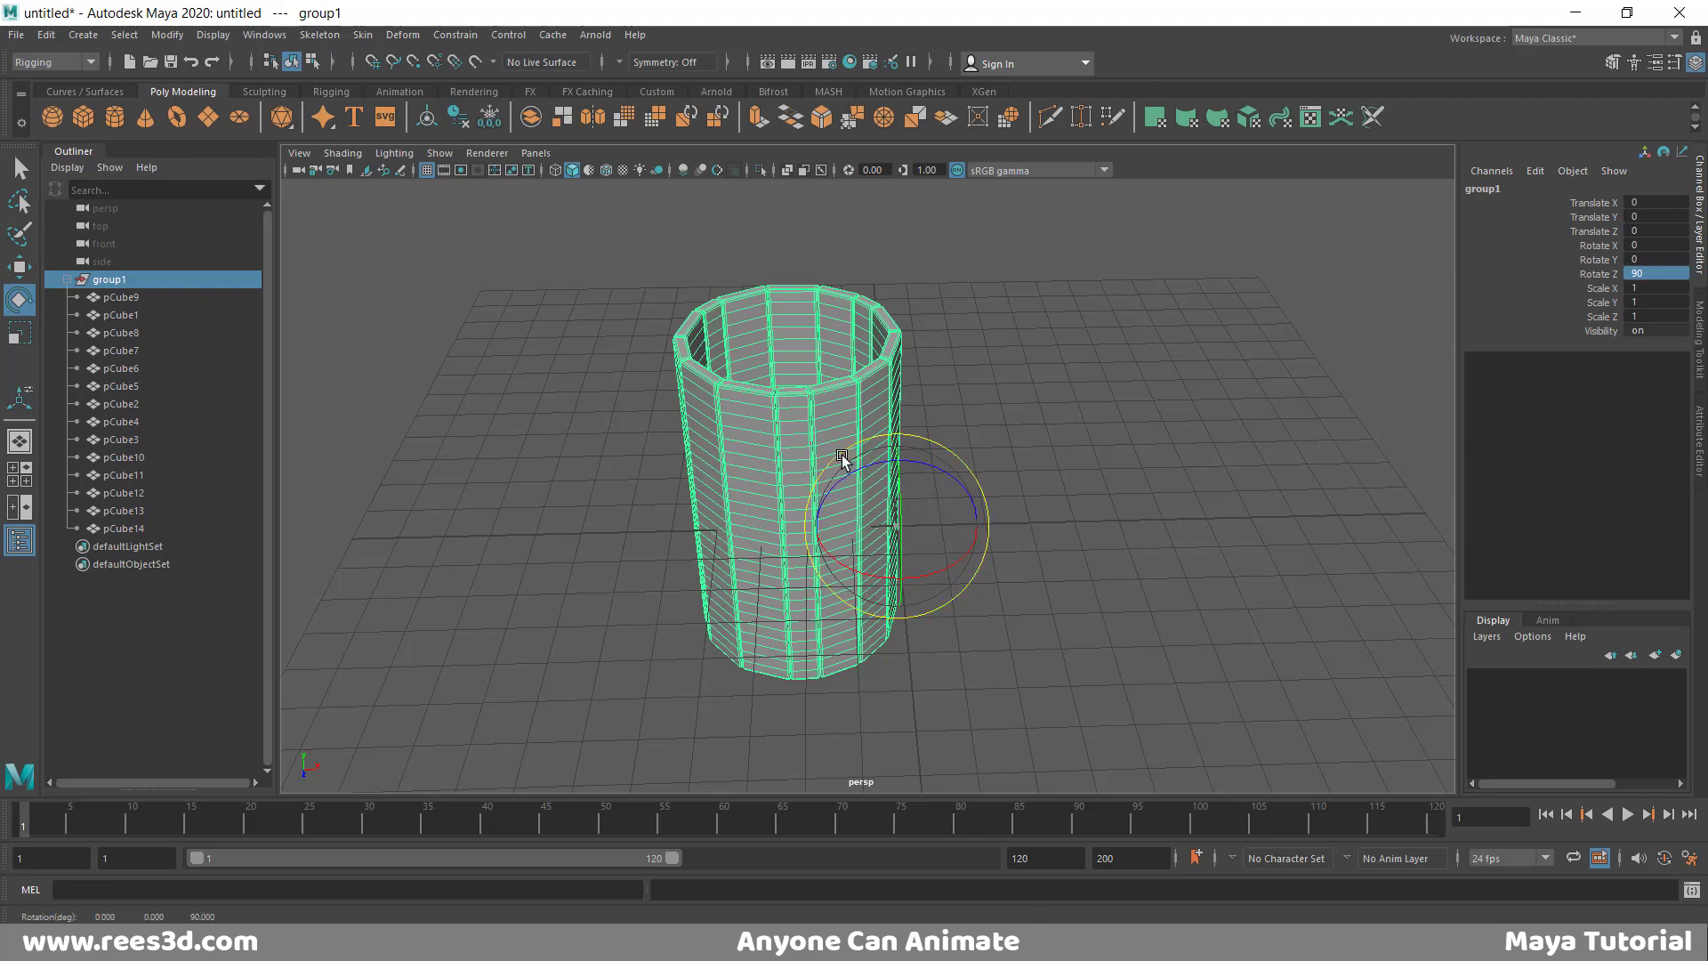
{"action": "key", "text": "space"}
{"action": "key", "text": "space"}
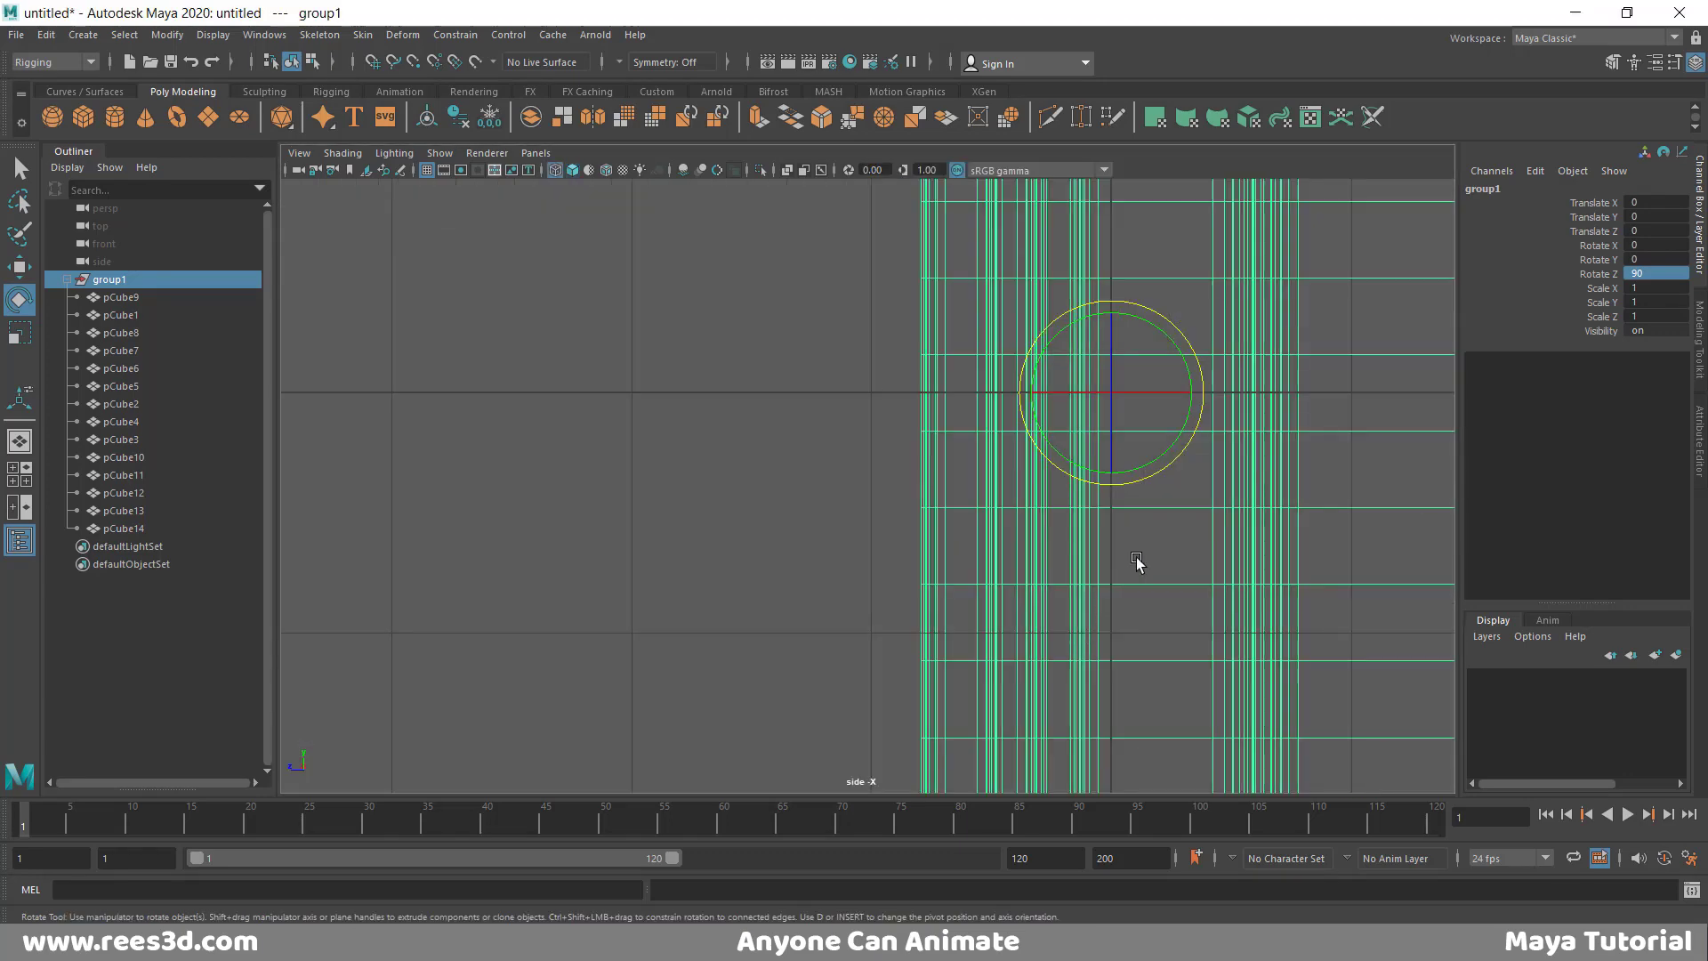
{"action": "scroll", "coordinate": [965, 488], "scroll_direction": "down", "scroll_amount": 5}
{"action": "key", "text": "w"}
{"action": "left_click_drag", "start_coordinate": [913, 481], "coordinate": [854, 348]}
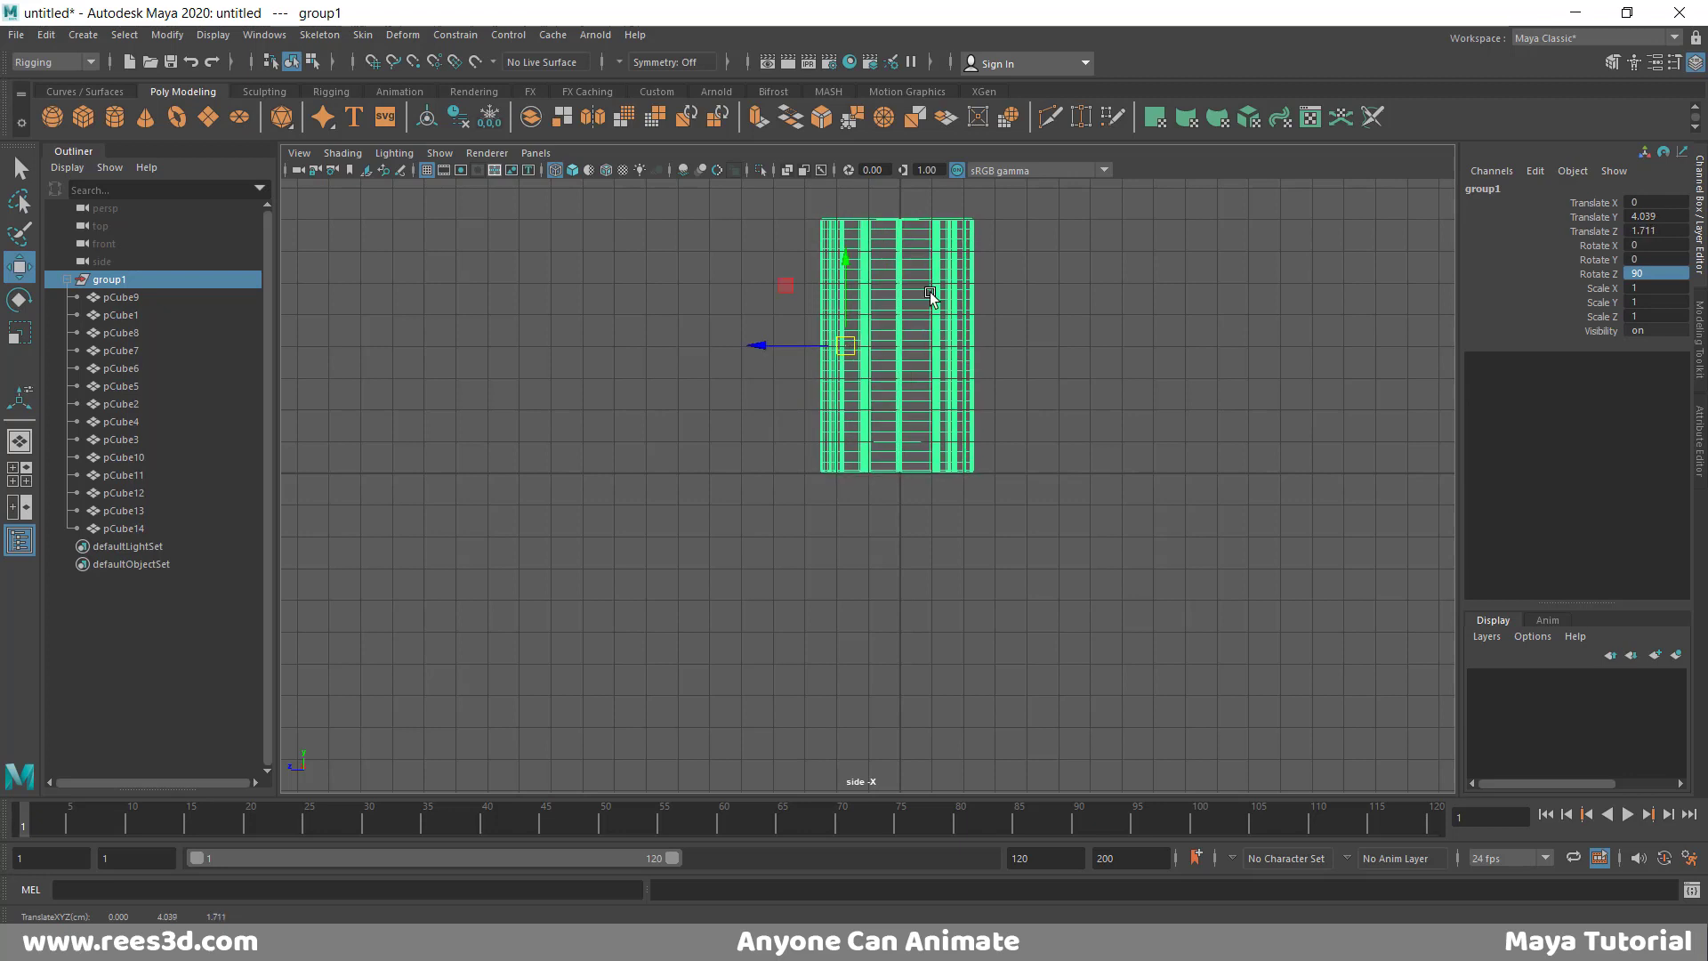
- Center group1's pivot and snap the group to the grid's center line, at 1.616 in Translate Z
{"action": "left_click", "coordinate": [149, 36]}
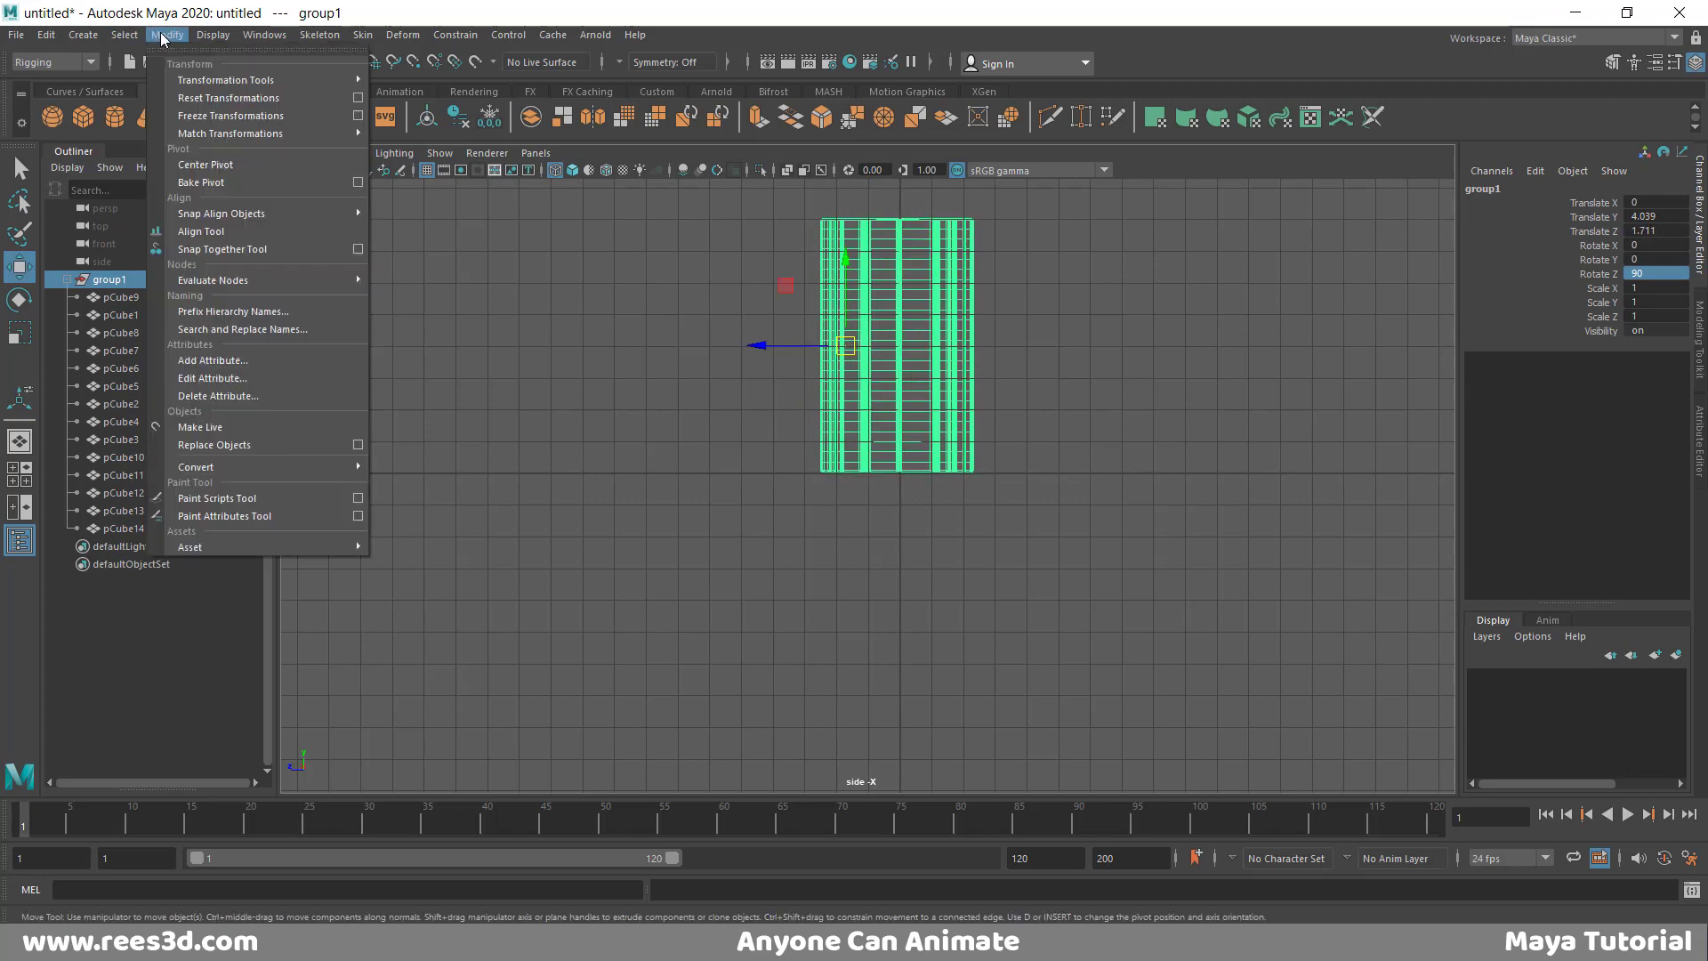
{"action": "left_click", "coordinate": [195, 164]}
{"action": "scroll", "coordinate": [881, 489], "scroll_direction": "up", "scroll_amount": 6}
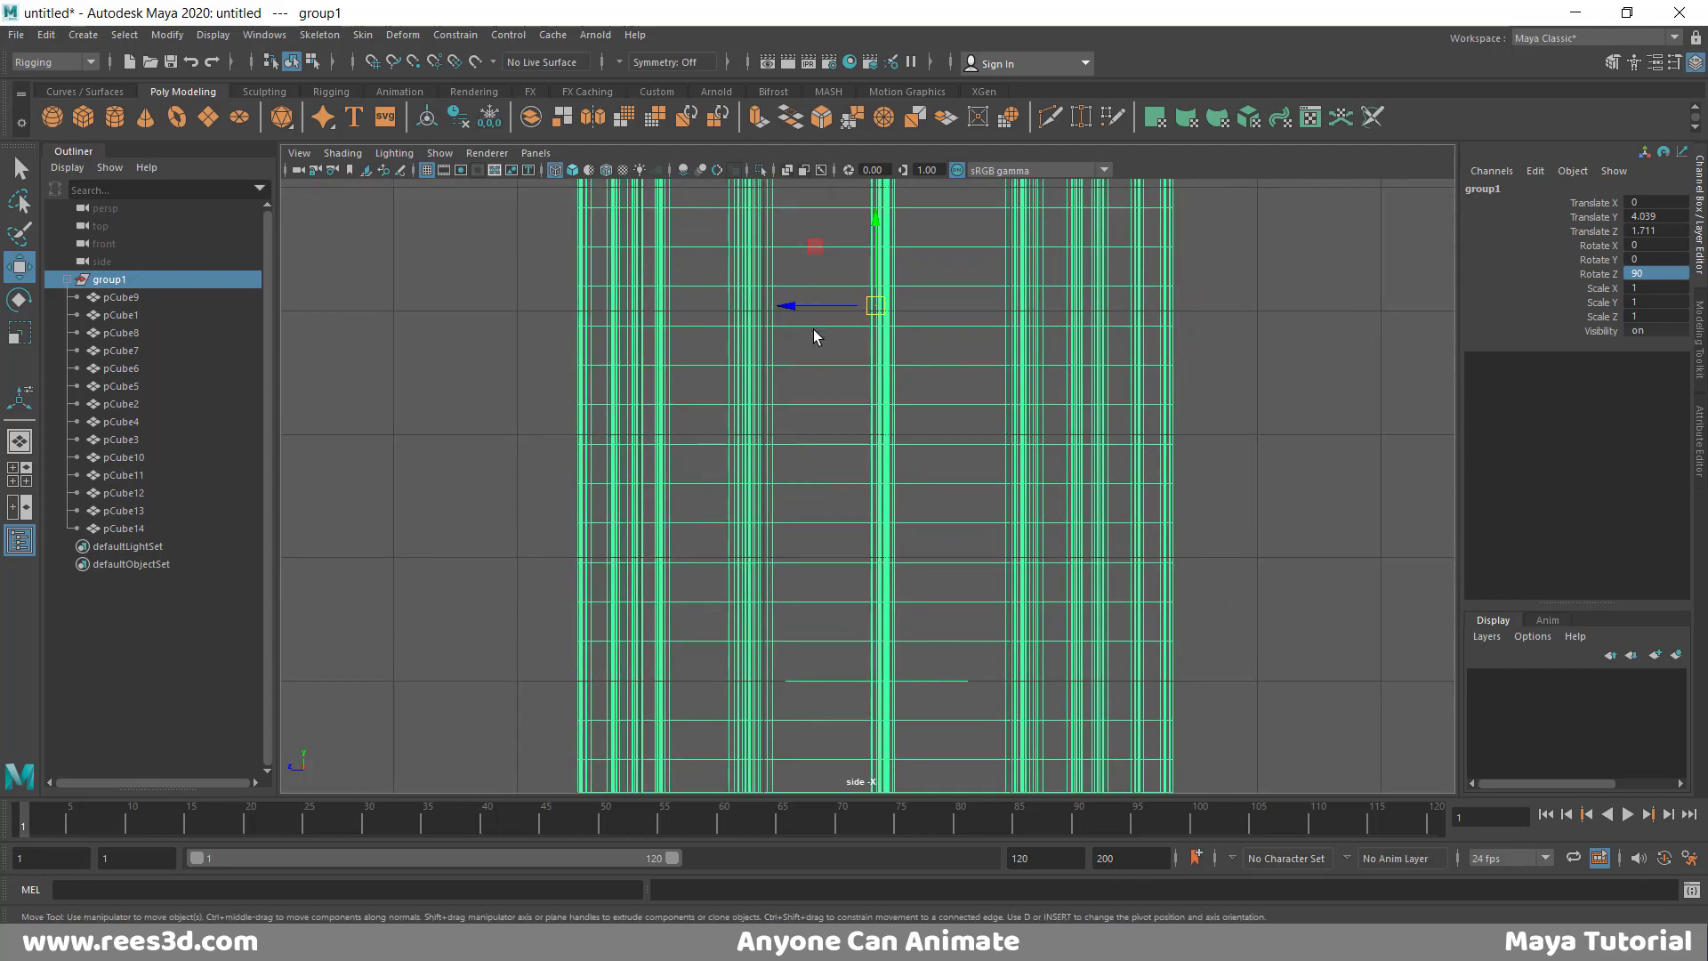
{"action": "key", "text": "x"}
{"action": "left_click_drag", "start_coordinate": [825, 303], "coordinate": [855, 325]}
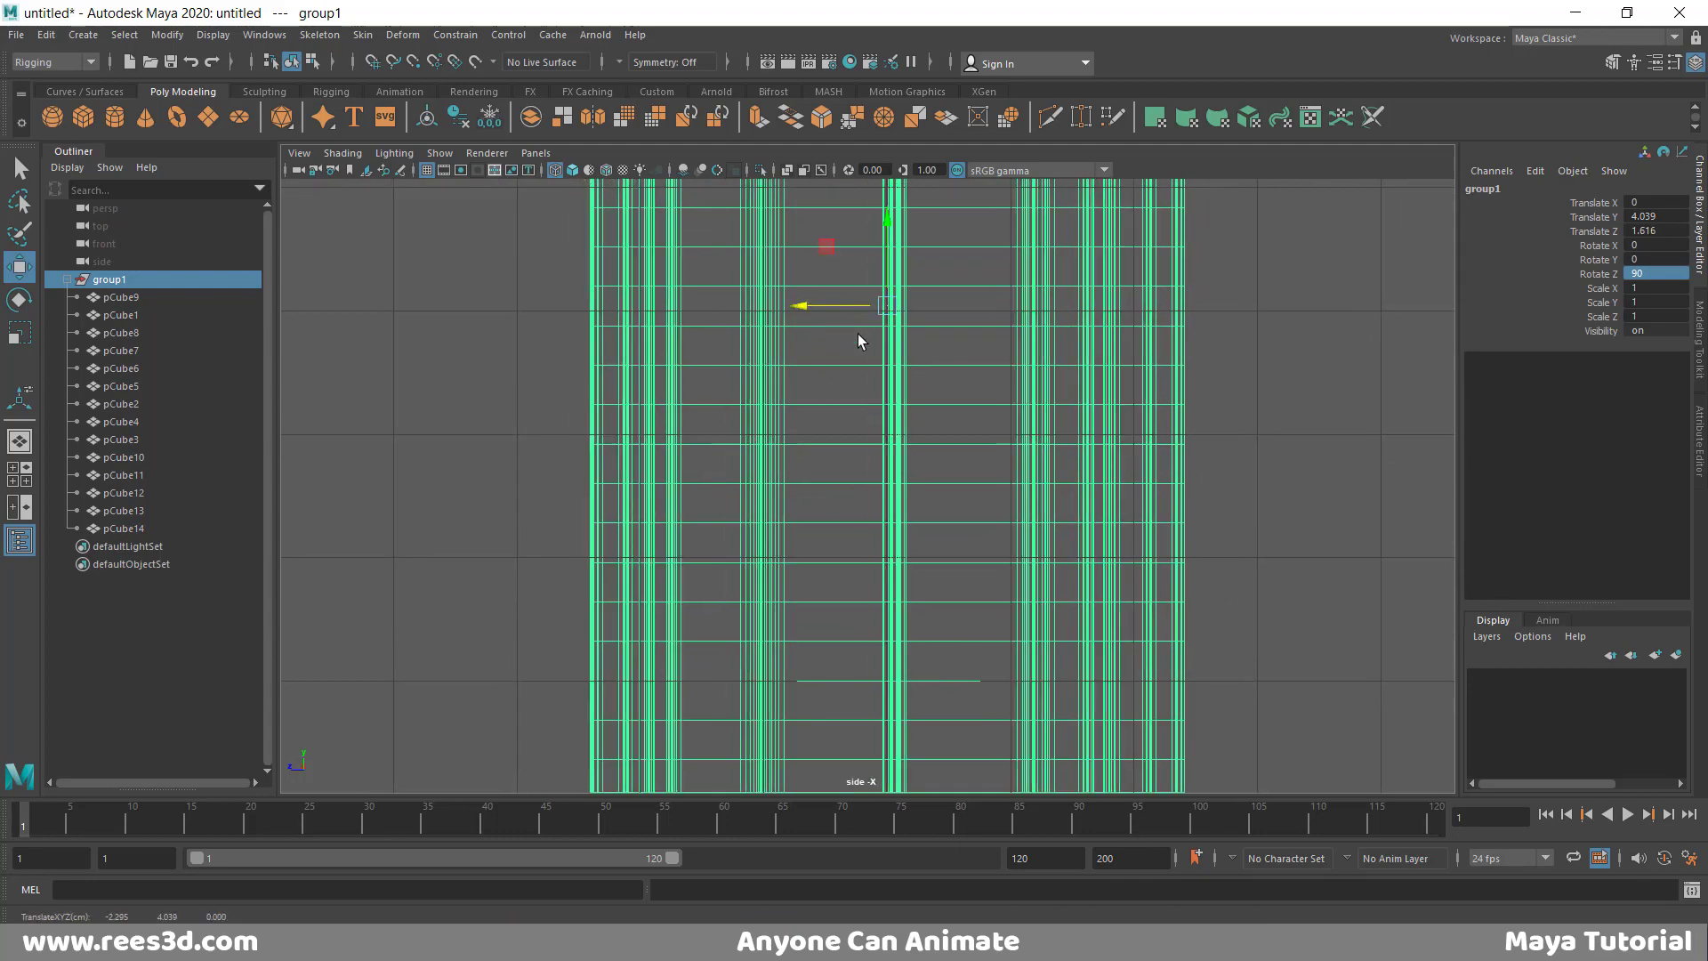
{"action": "middle_click_drag", "start_coordinate": [1064, 549], "coordinate": [1037, 456], "text": "alt"}
{"action": "scroll", "coordinate": [1037, 455], "scroll_direction": "down", "scroll_amount": 6}
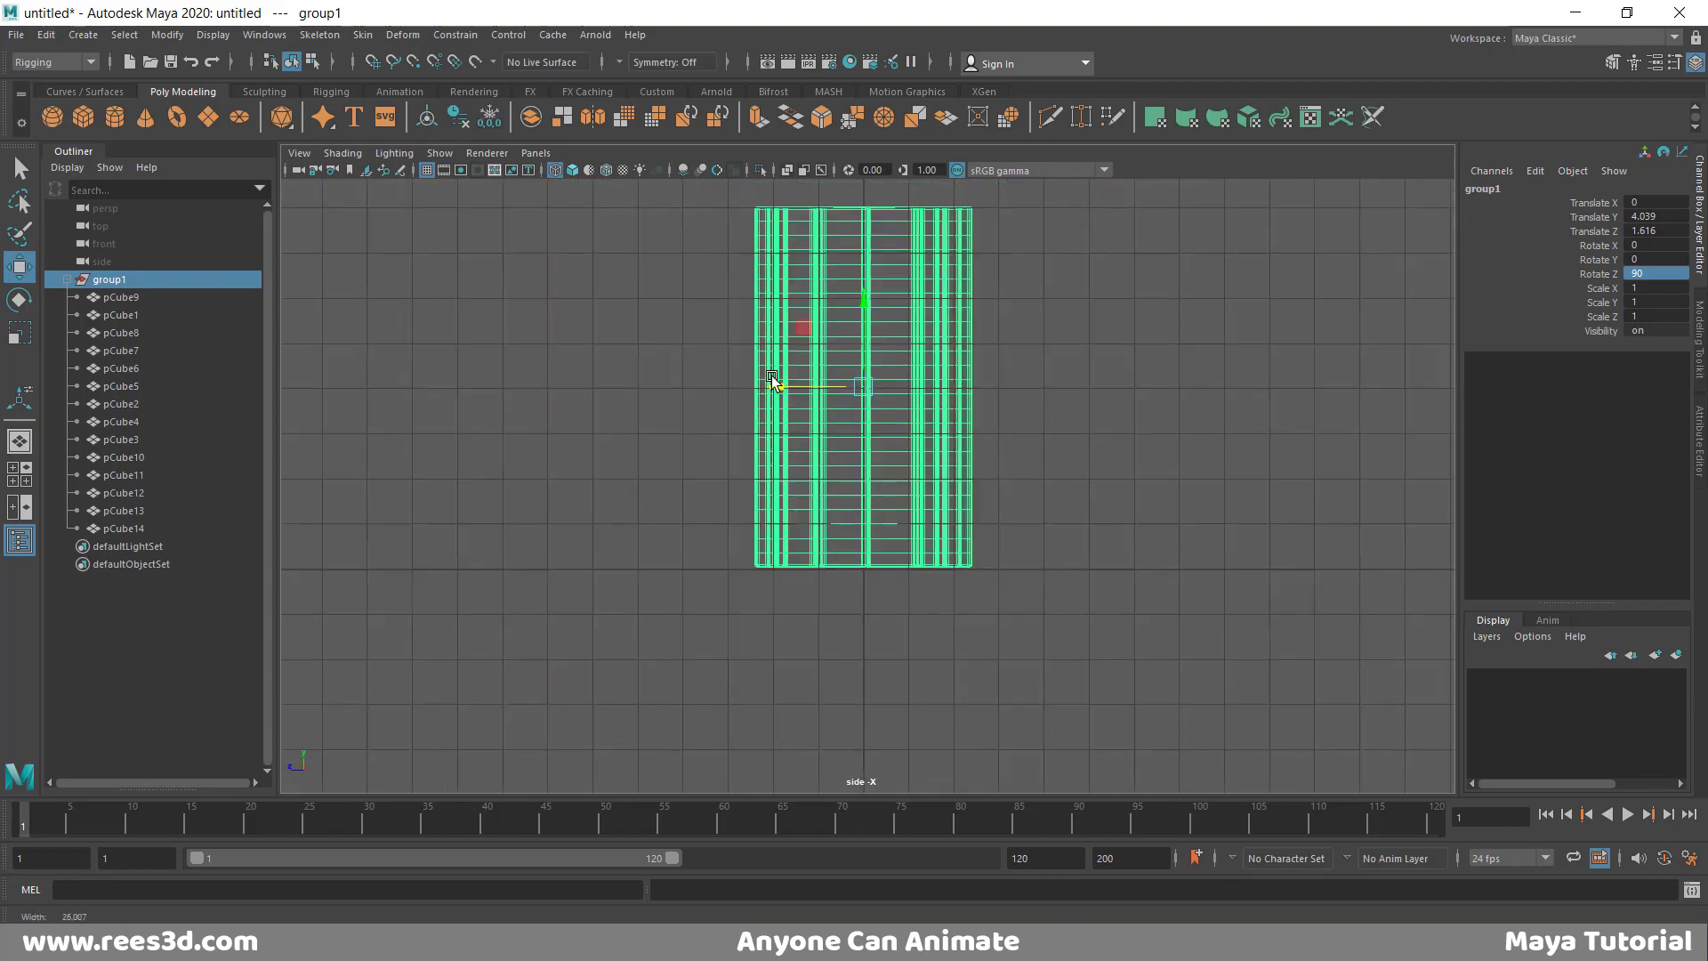
- Lower group1 slightly in the side view to about 4.019 in Translate Y, and return to the perspective view
{"action": "middle_click_drag", "start_coordinate": [848, 381], "coordinate": [847, 453], "text": "alt"}
{"action": "left_click_drag", "start_coordinate": [867, 381], "coordinate": [869, 382]}
{"action": "key", "text": "space"}
{"action": "key", "text": "space"}
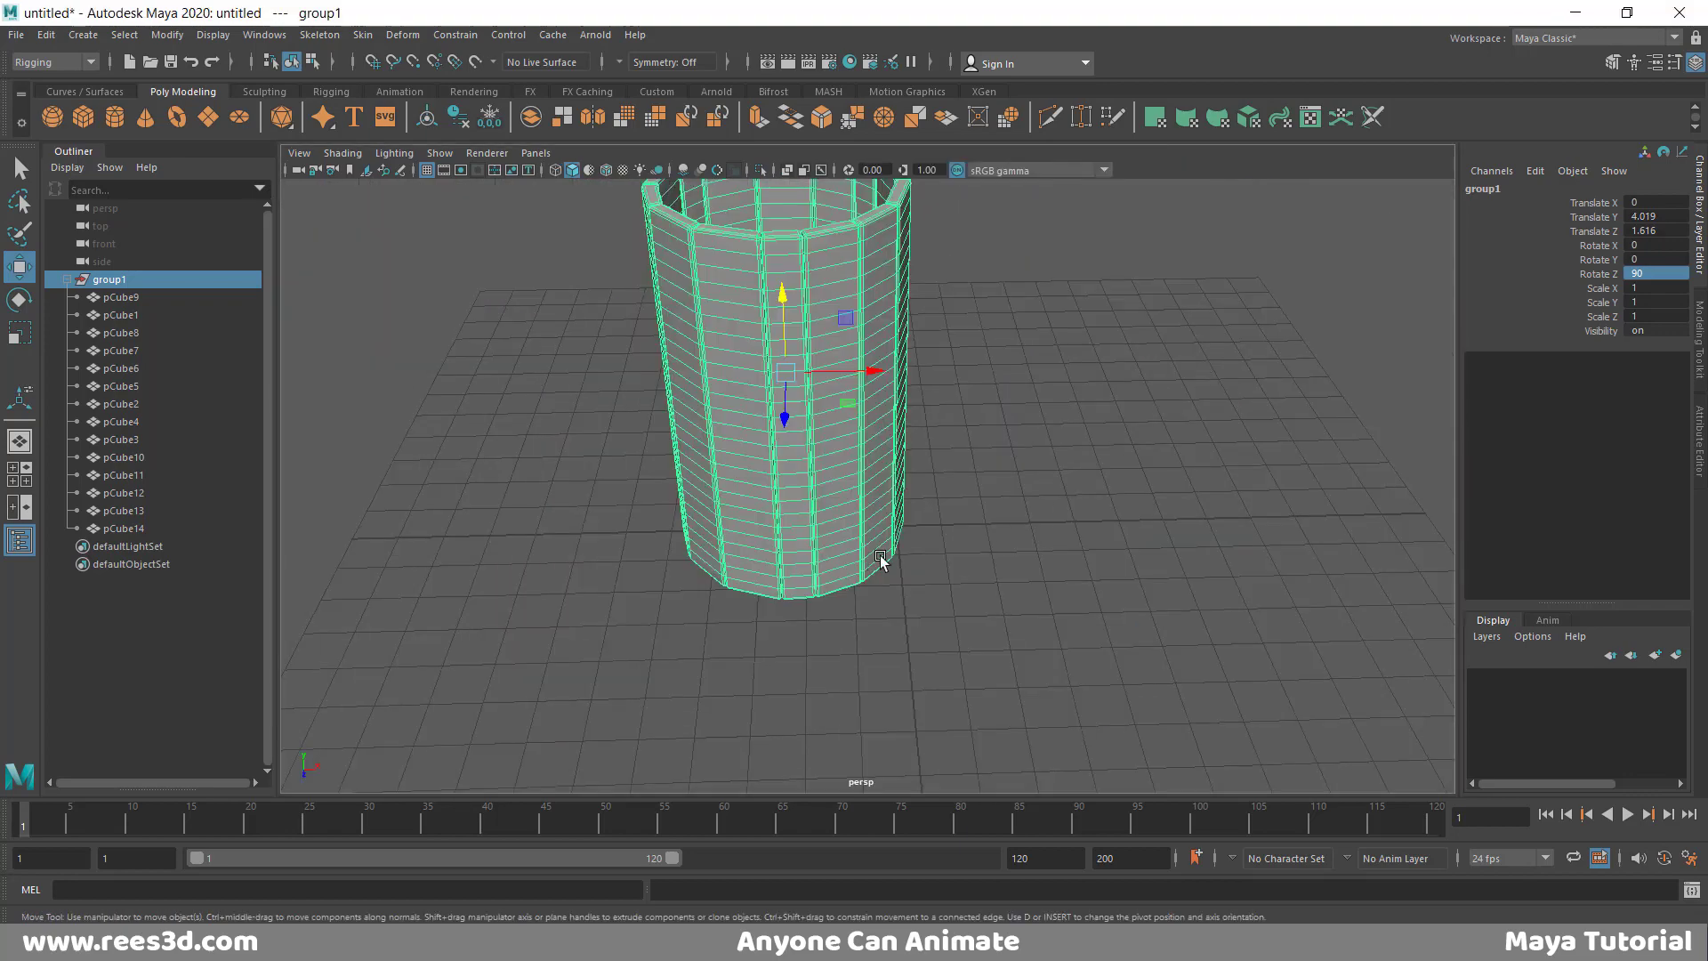
- In the top view, snap group1 along X onto the grid center, at 2.295 in Translate X
{"action": "left_click_drag", "start_coordinate": [876, 555], "coordinate": [834, 581], "text": "alt"}
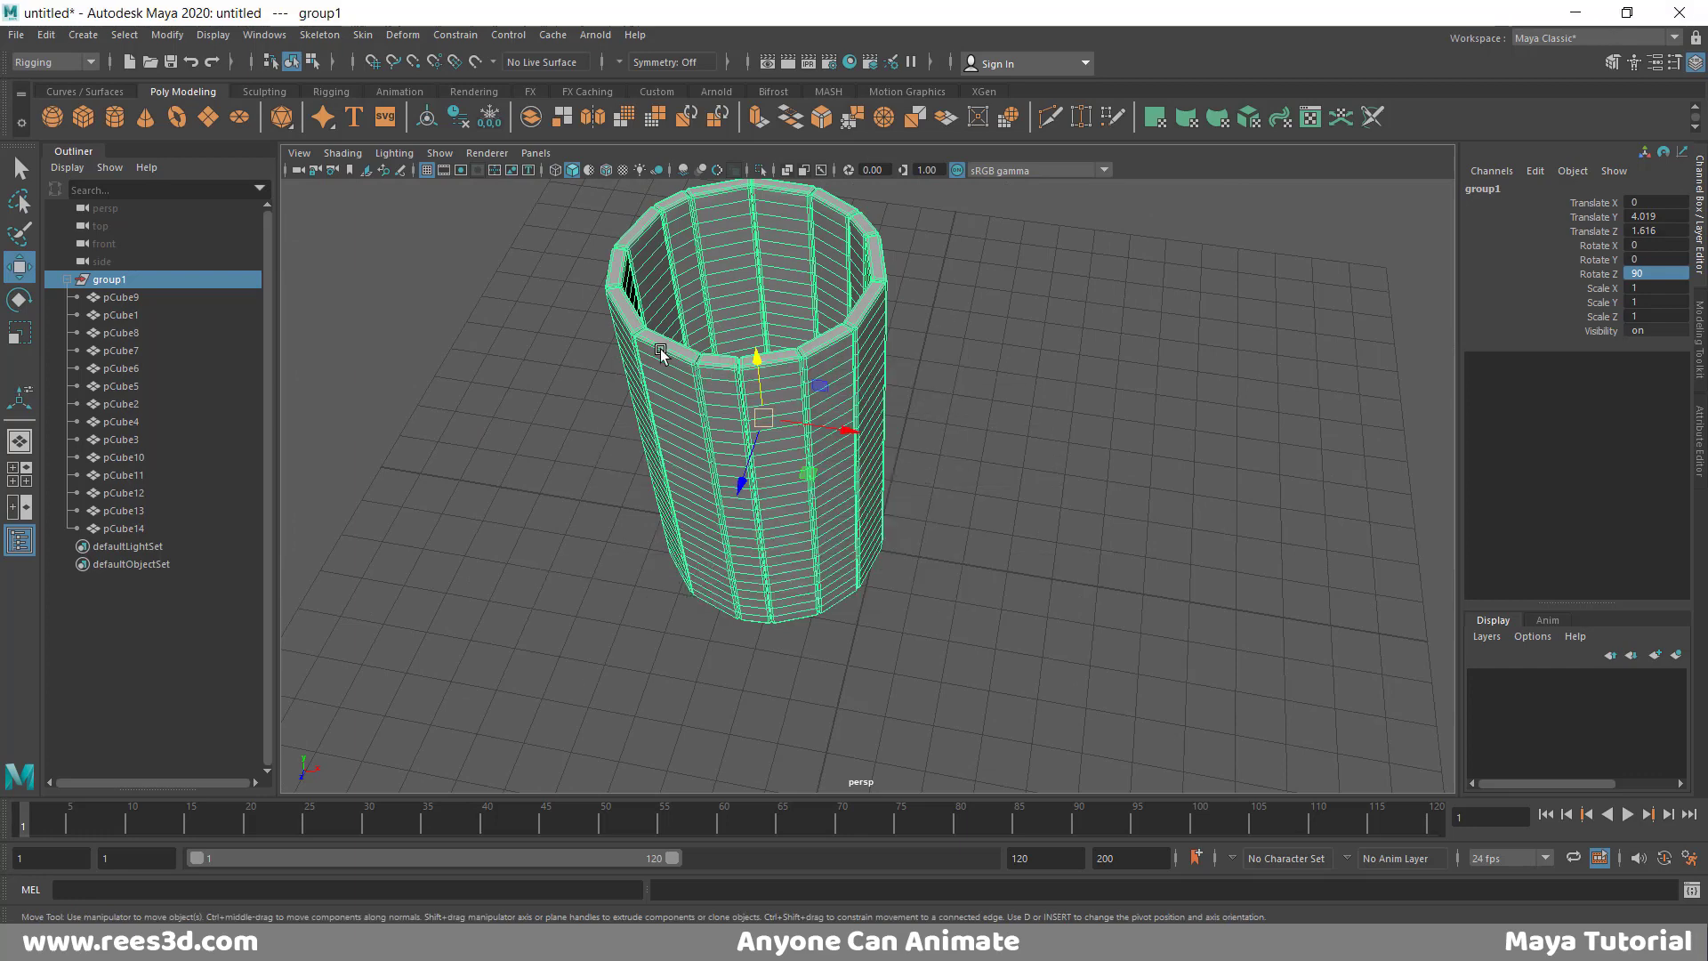
{"action": "key", "text": "space"}
{"action": "key", "text": "space"}
{"action": "scroll", "coordinate": [834, 453], "scroll_direction": "up", "scroll_amount": 2}
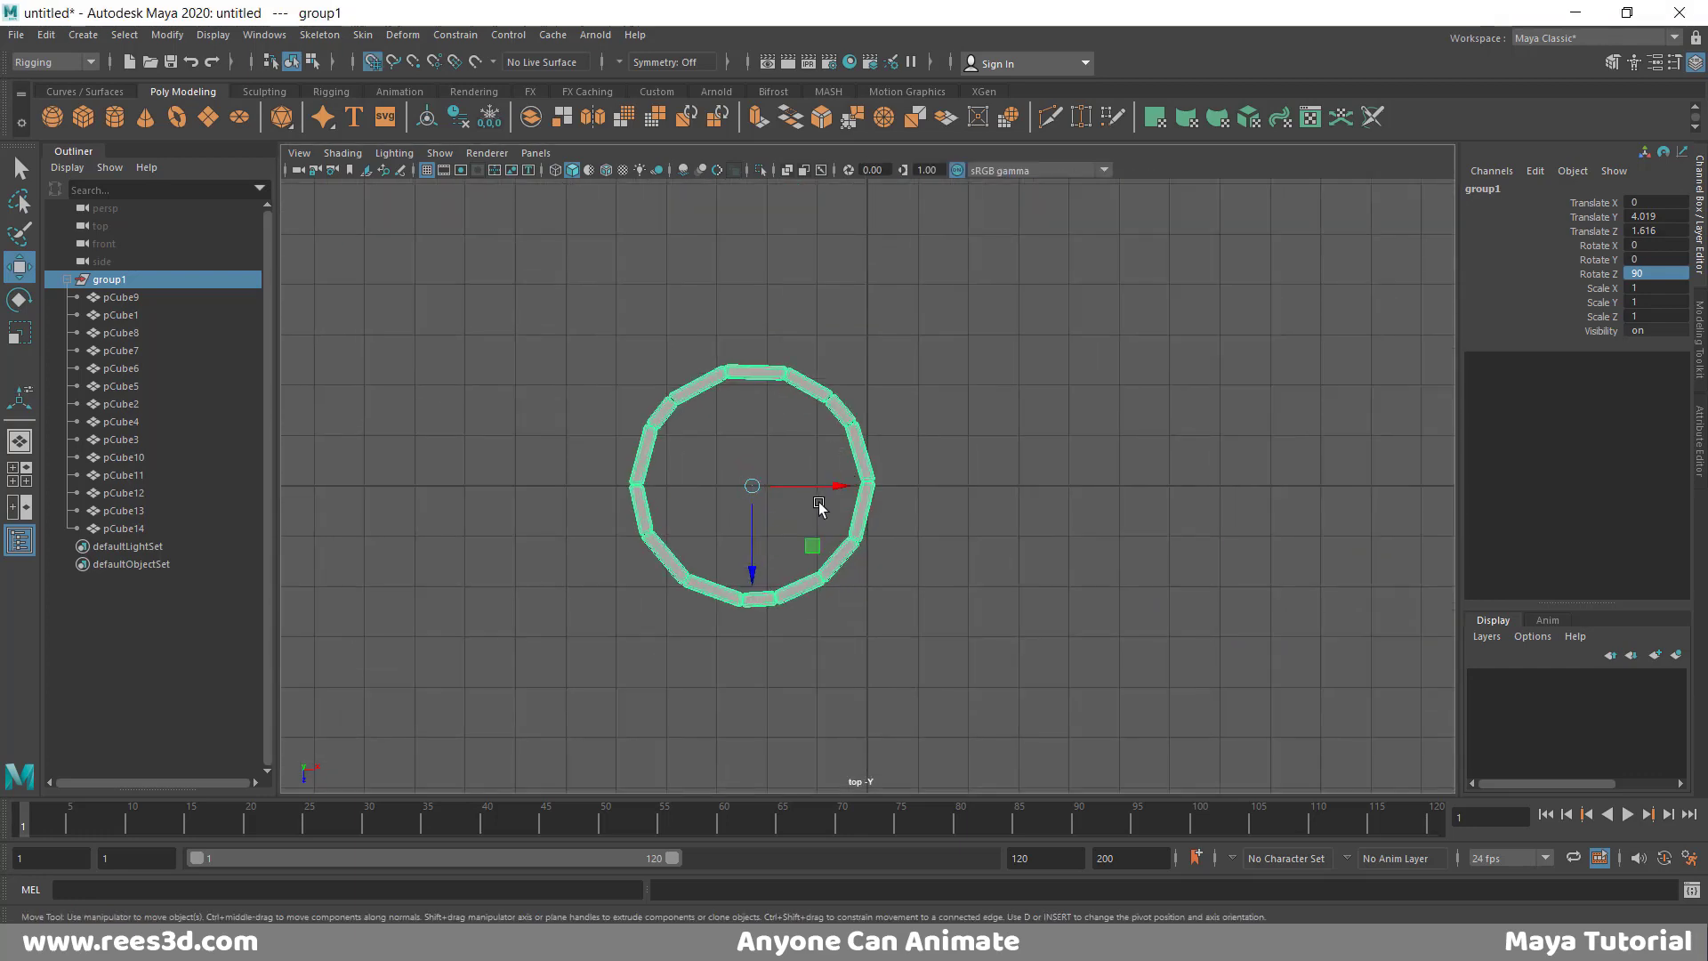
{"action": "left_click_drag", "start_coordinate": [829, 486], "coordinate": [943, 485]}
{"action": "key", "text": "space"}
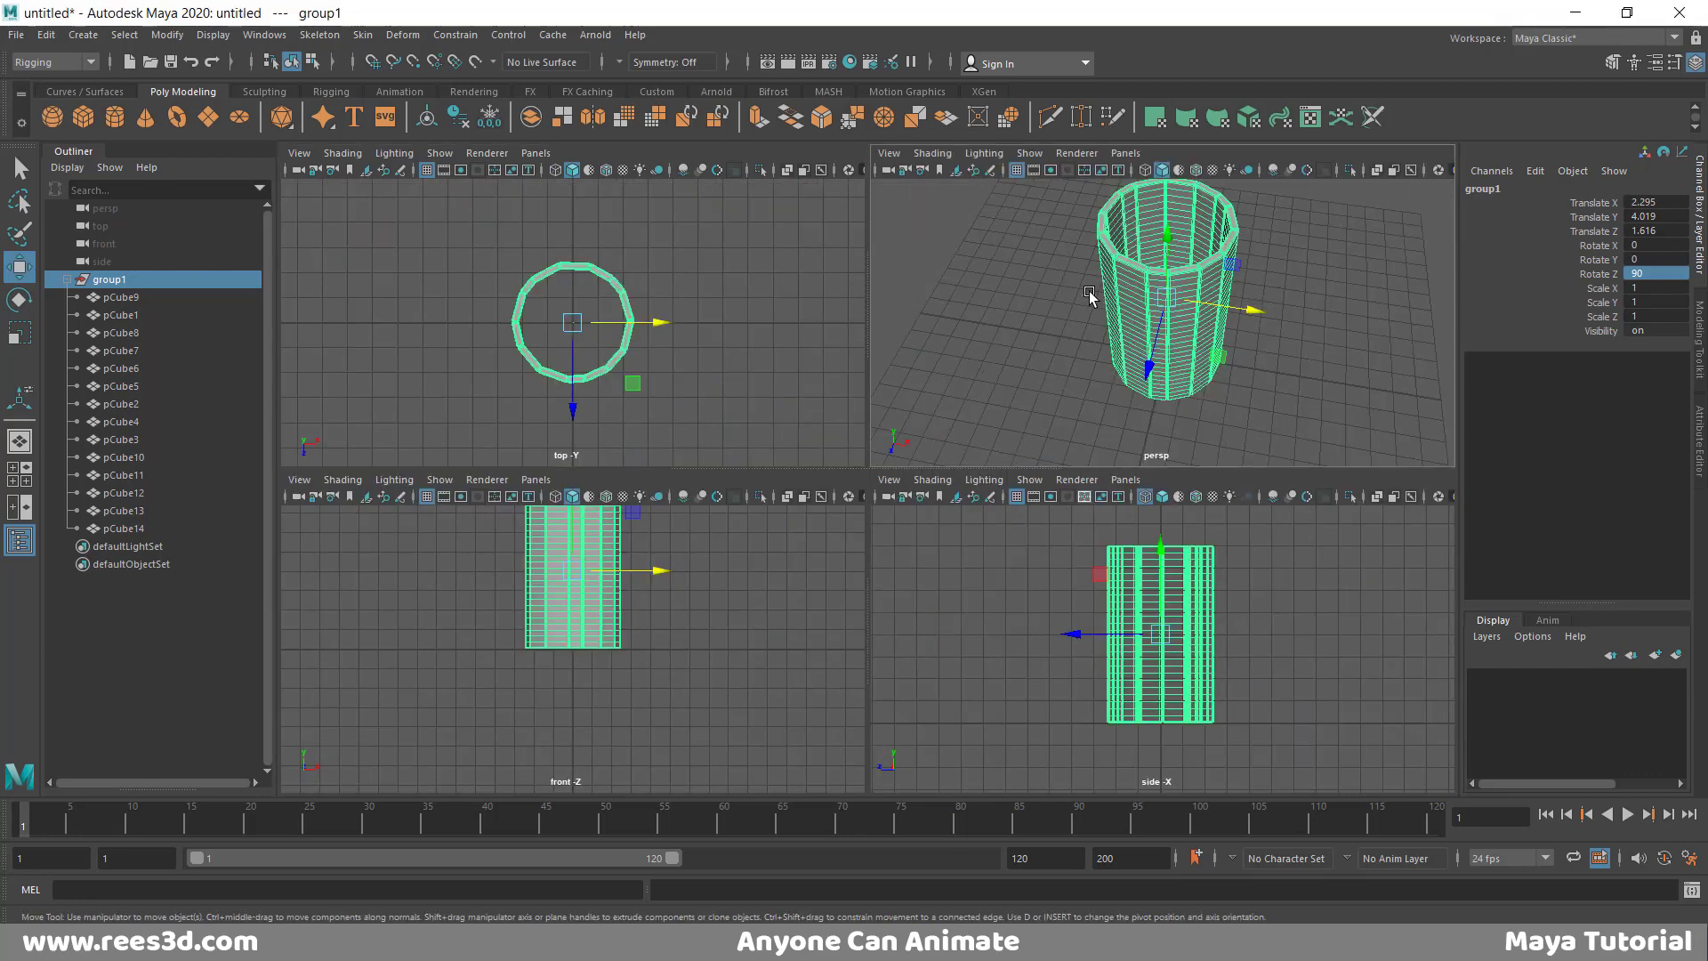
{"action": "key", "text": "space"}
{"action": "left_click_drag", "start_coordinate": [1073, 440], "coordinate": [1056, 519], "text": "alt"}
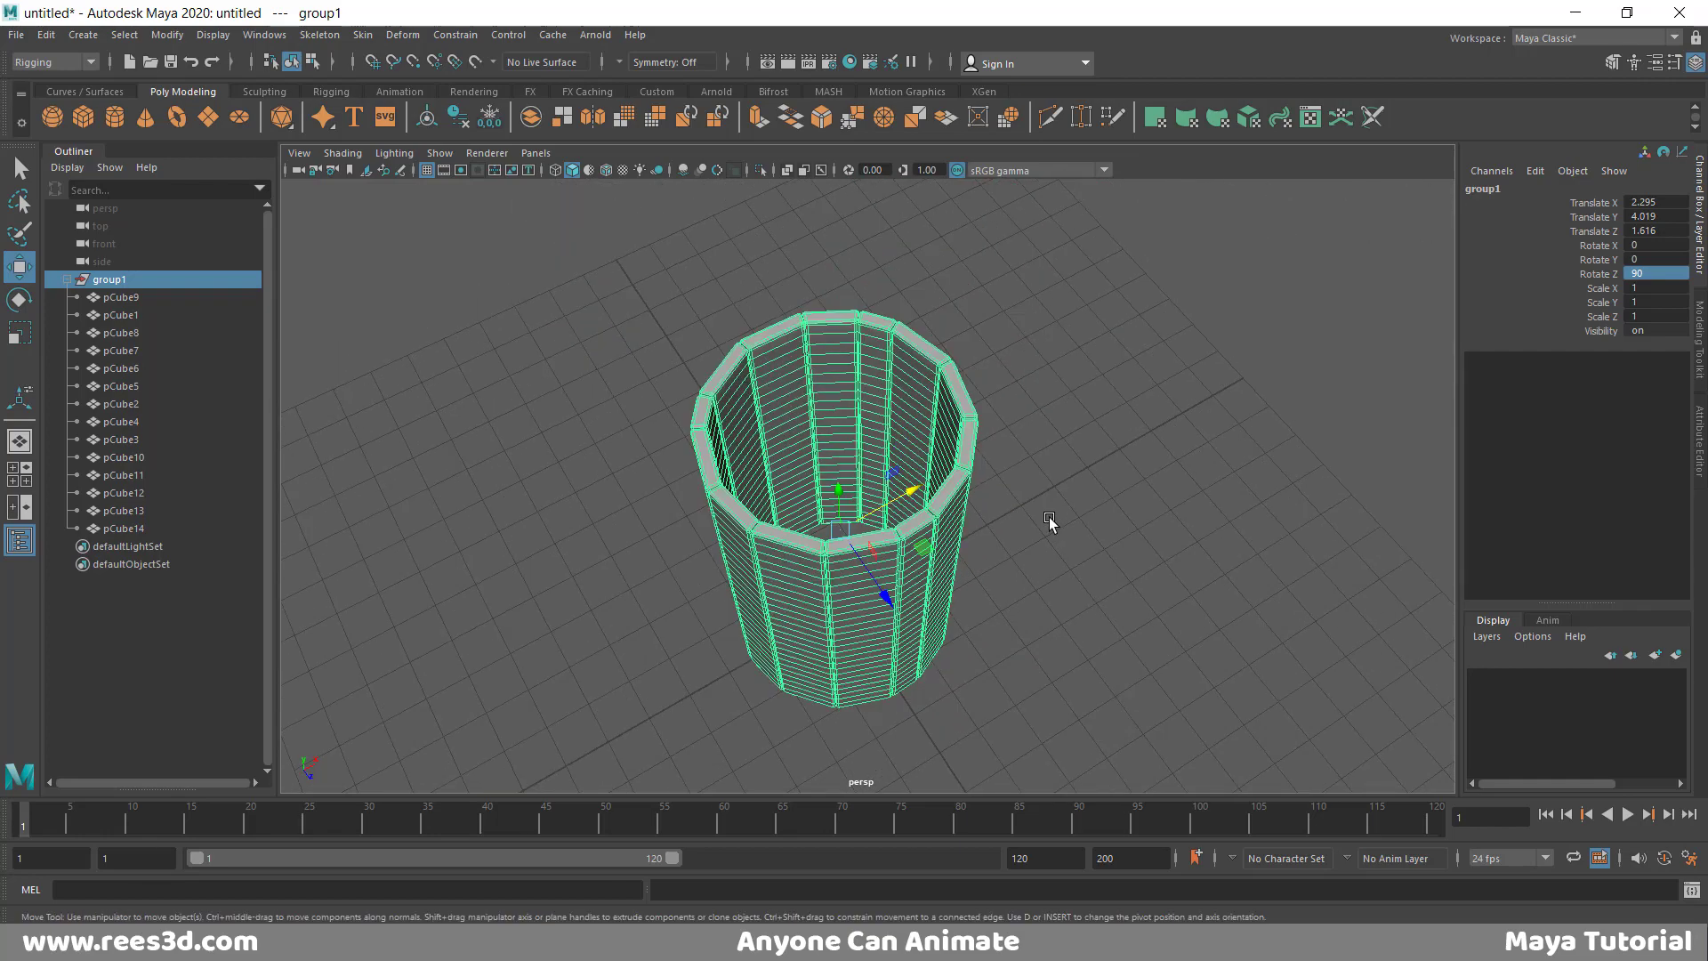
- Apply a nonlinear Flare deformer to the whole plank group, group1
{"action": "left_click", "coordinate": [1036, 520]}
{"action": "left_click_drag", "start_coordinate": [1022, 525], "coordinate": [900, 491], "text": "alt"}
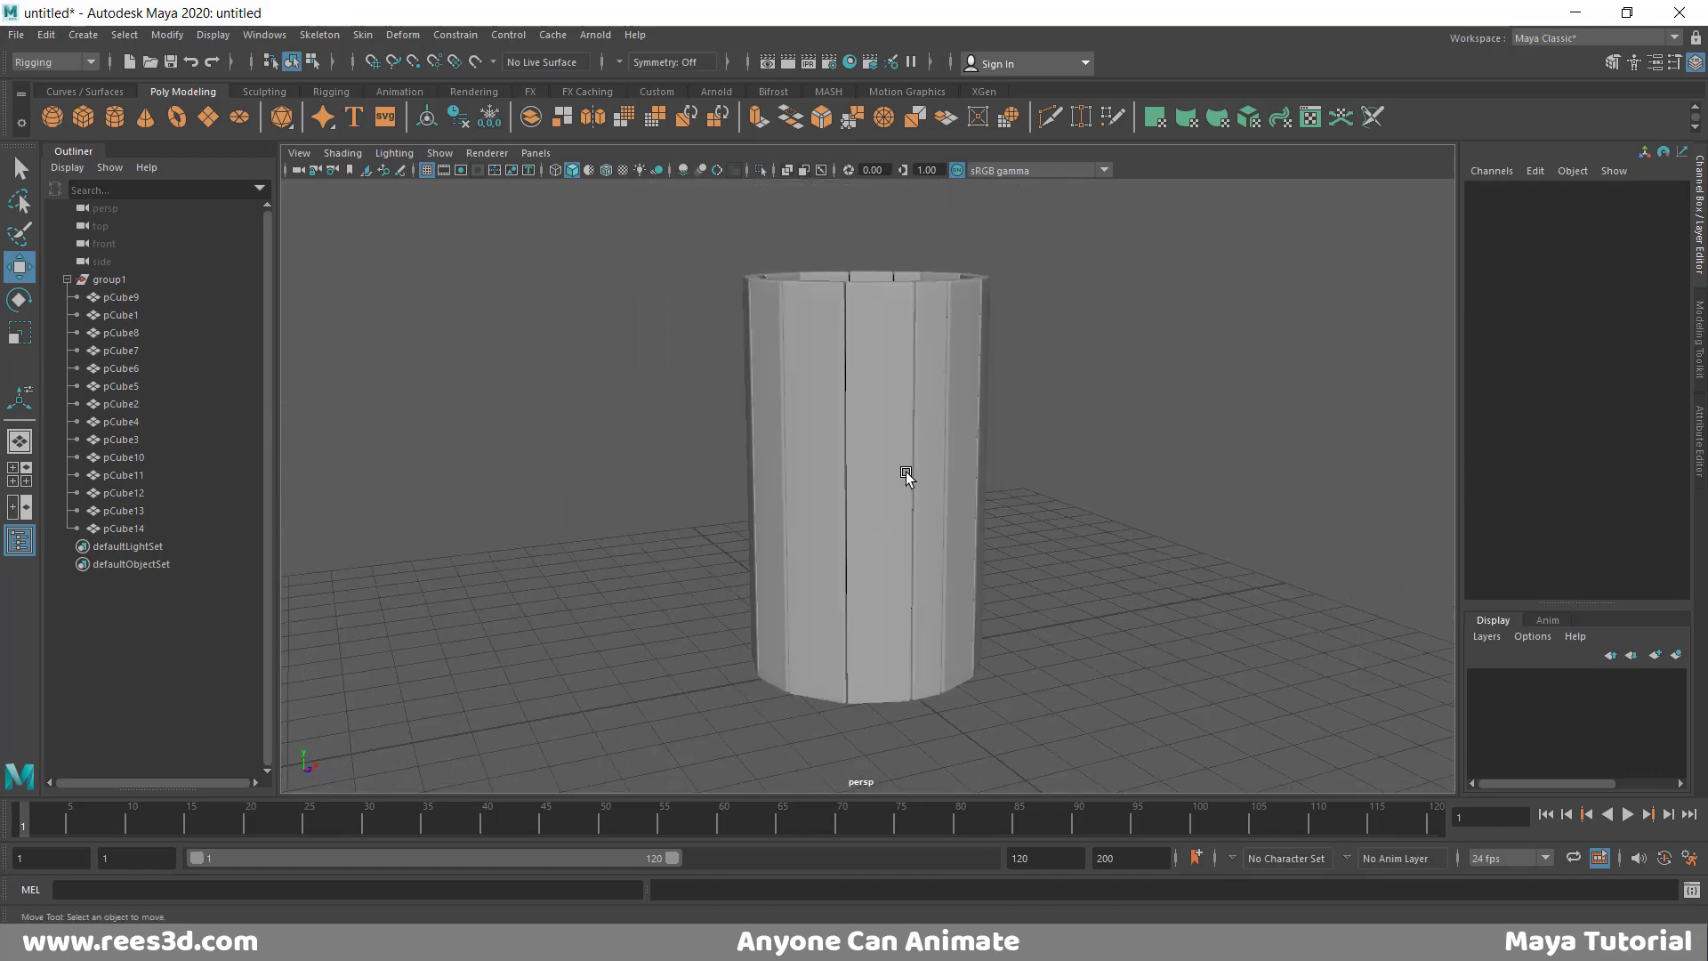
{"action": "left_click", "coordinate": [111, 281]}
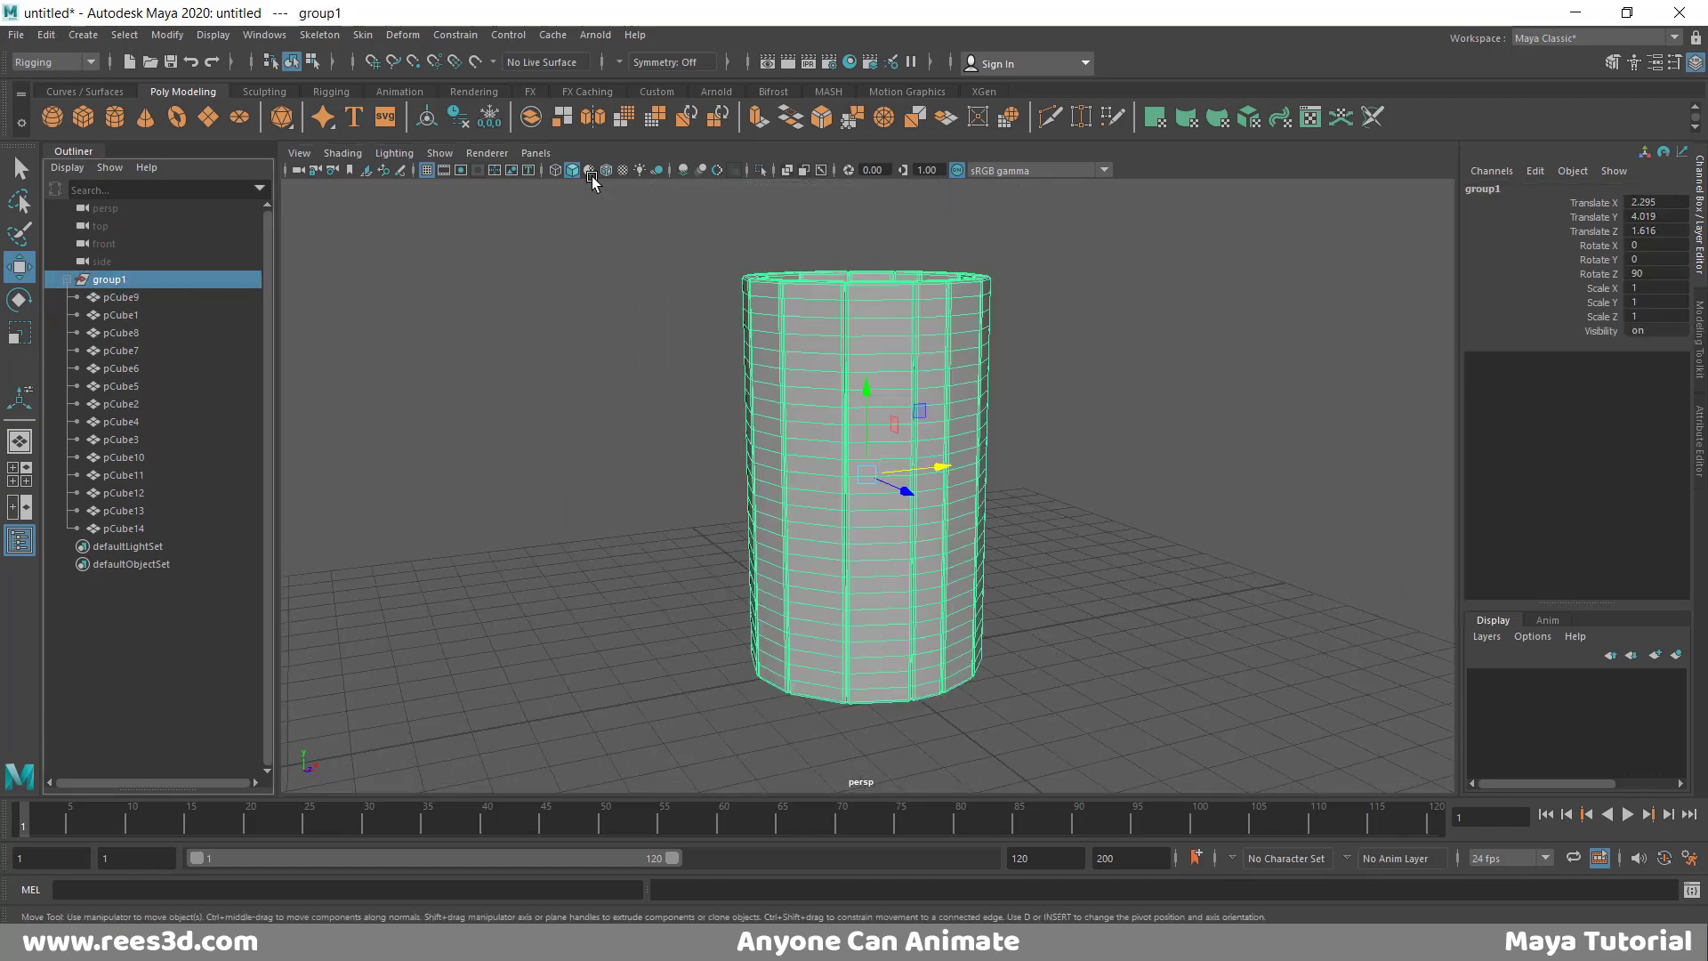
{"action": "left_click", "coordinate": [402, 35]}
{"action": "mouse_move", "coordinate": [478, 319]}
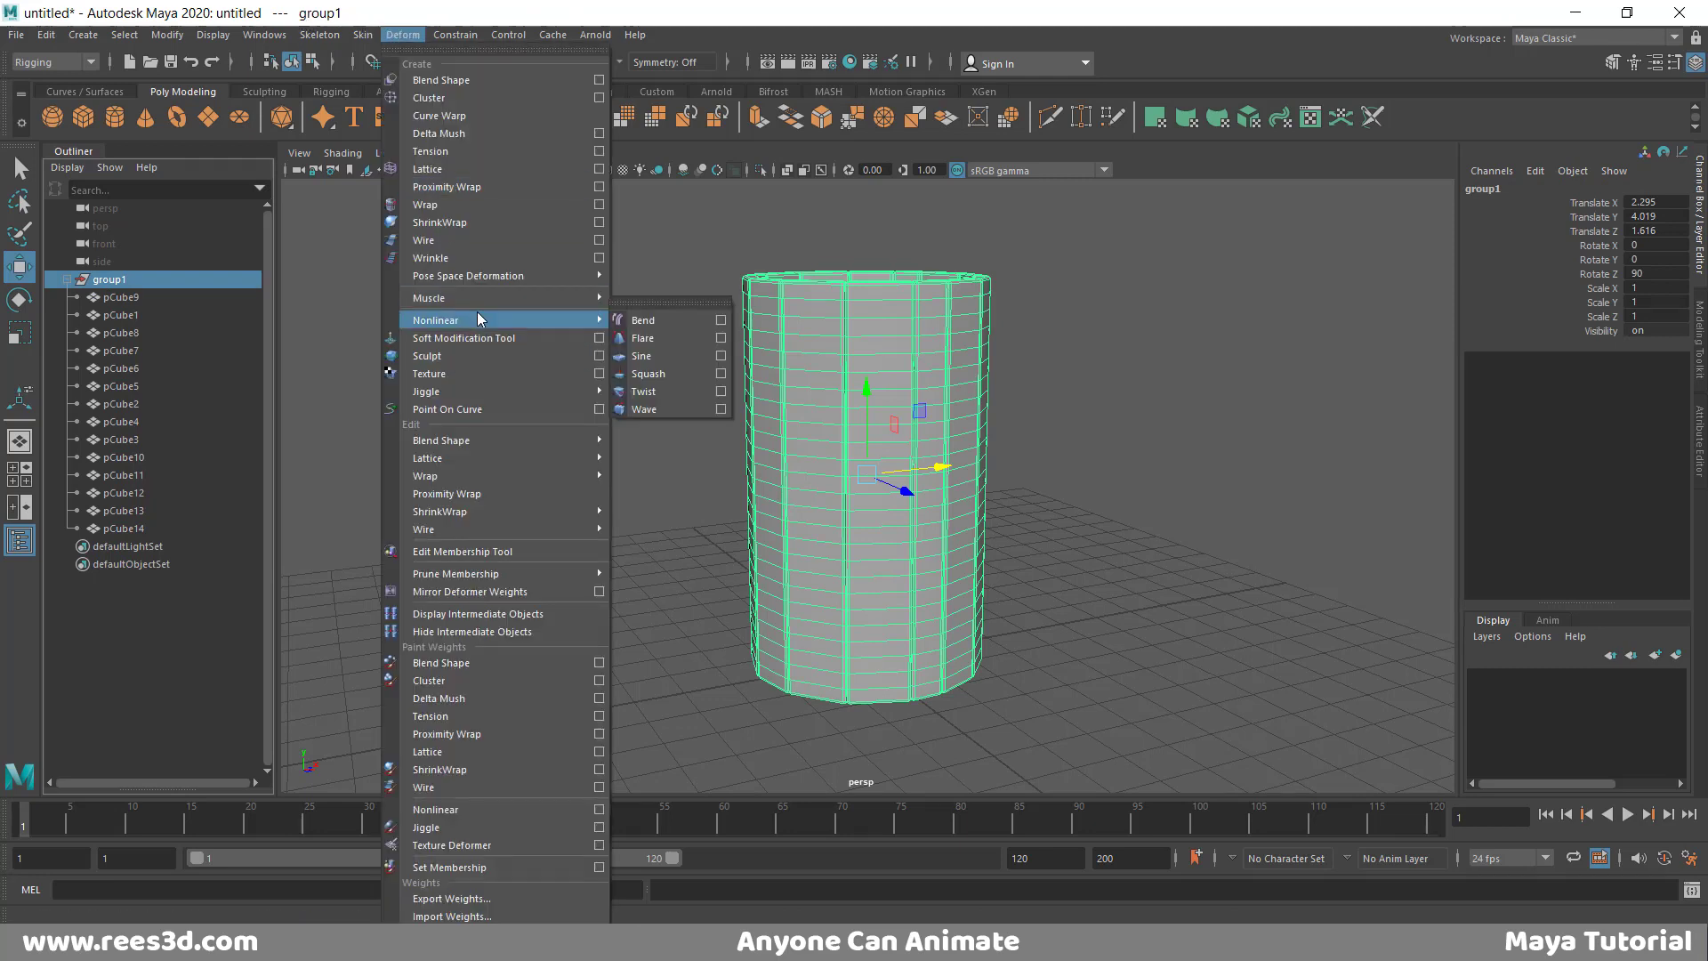
{"action": "left_click", "coordinate": [637, 339]}
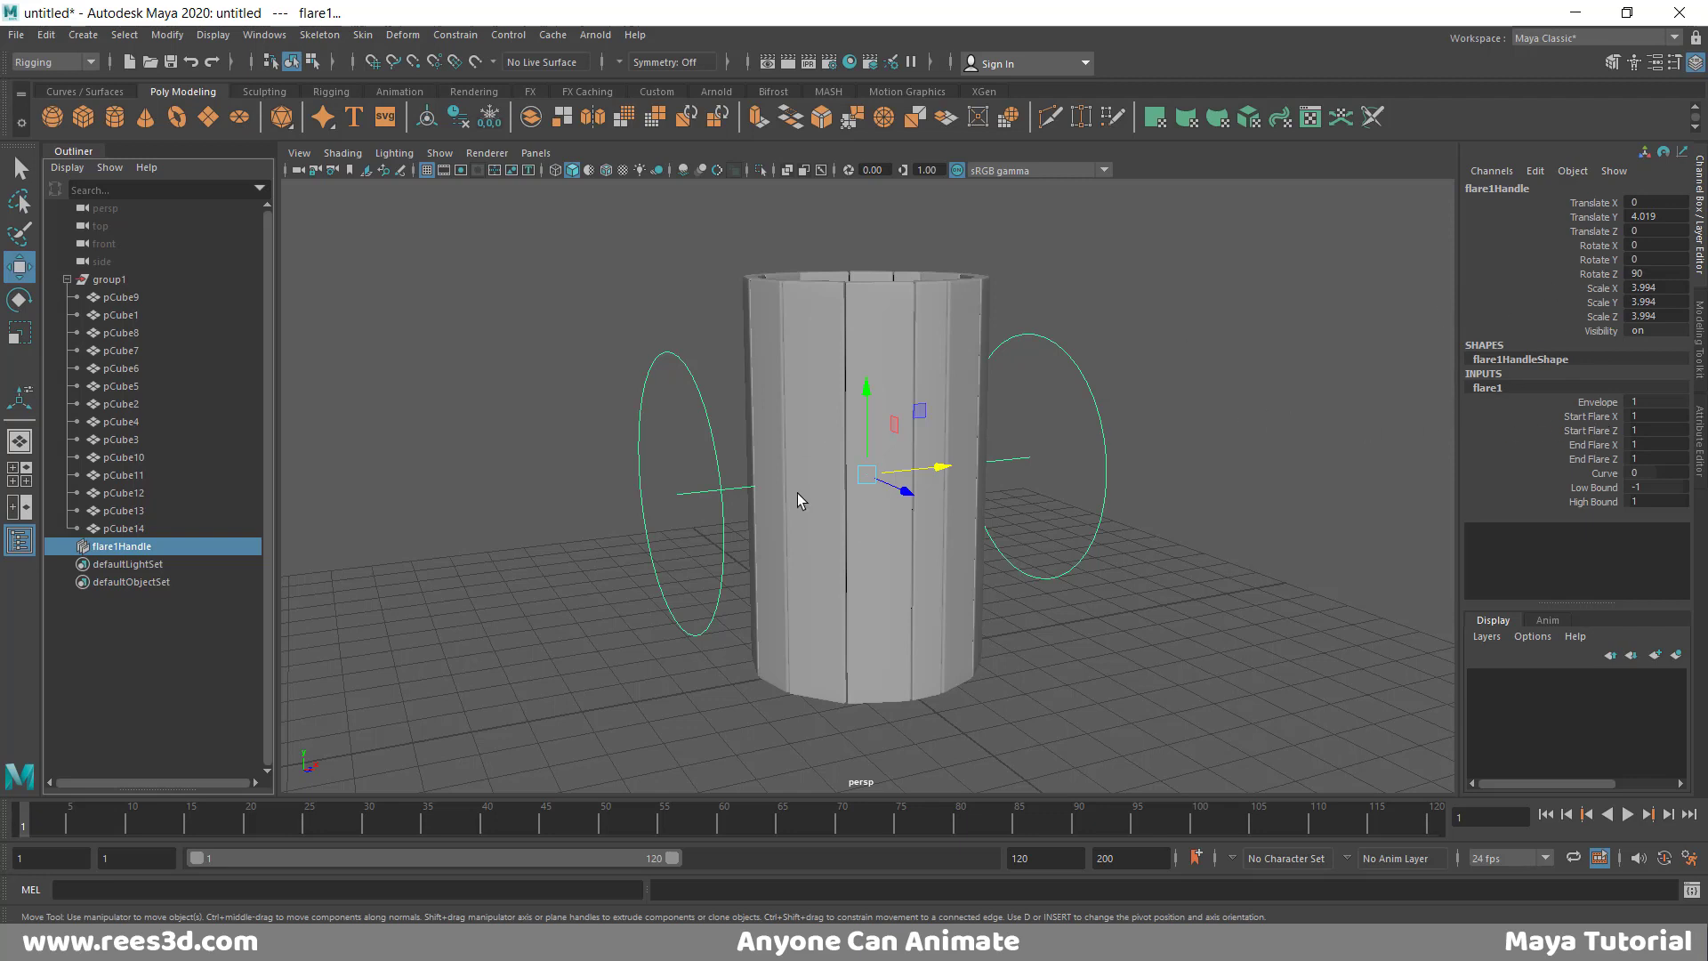
- Align the flare handle with the upright cylinder by setting its Rotate Z to 0
{"action": "left_click", "coordinate": [18, 299]}
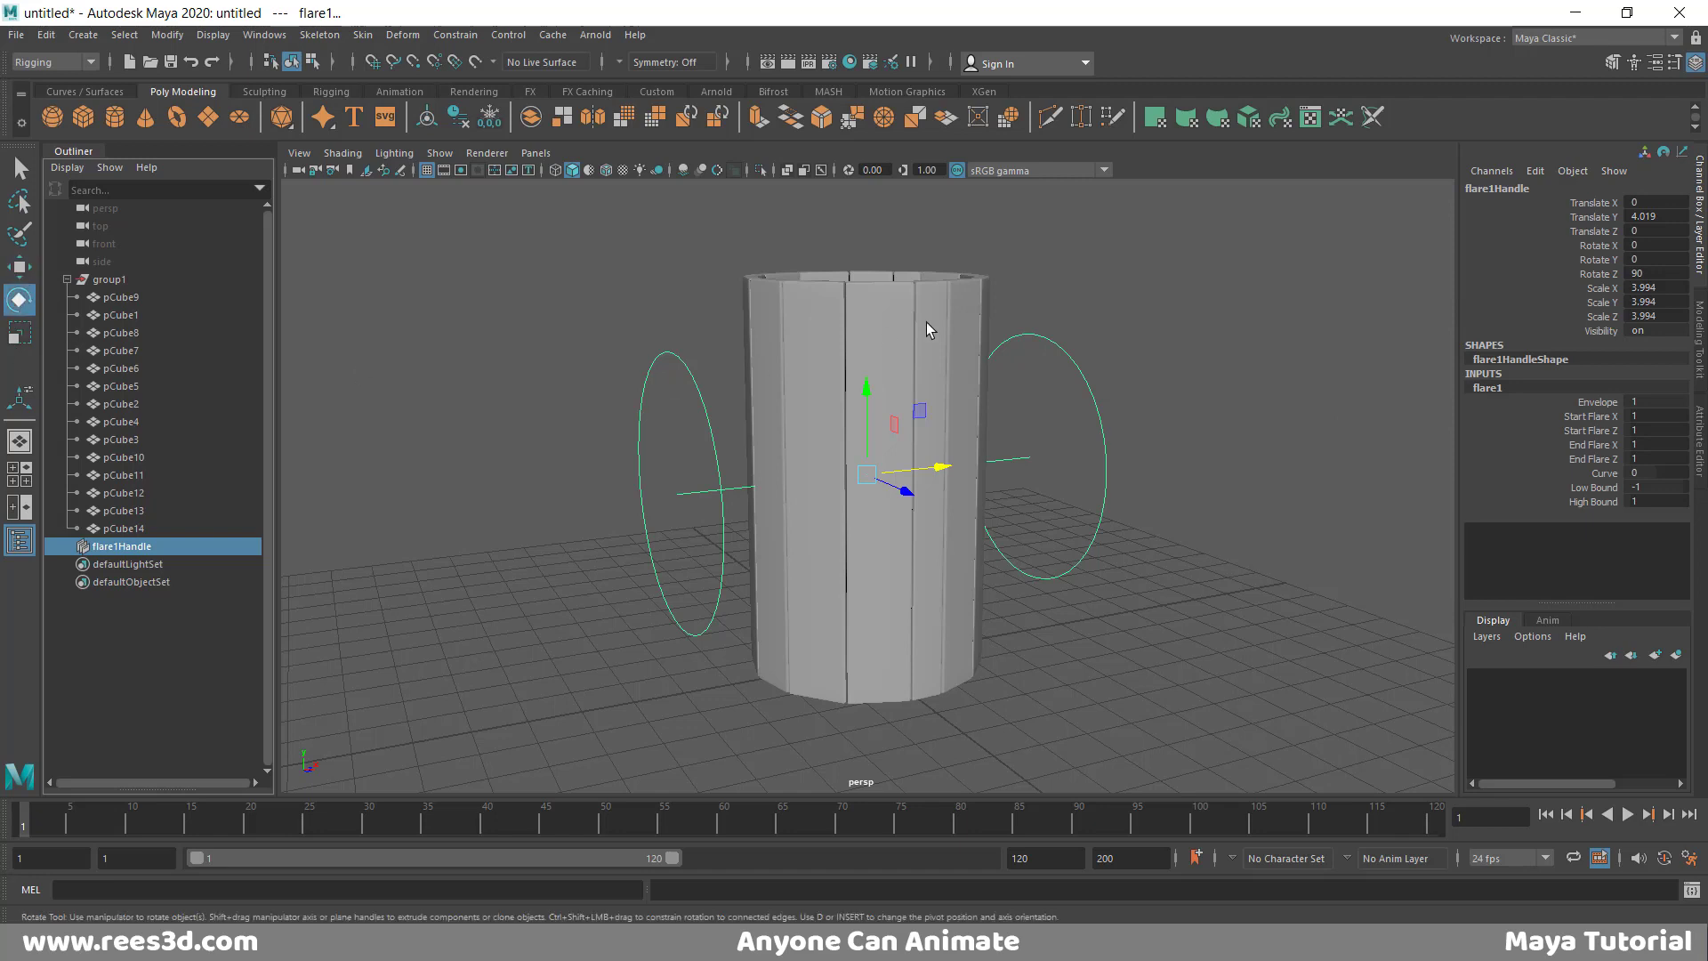
{"action": "left_click_drag", "start_coordinate": [809, 437], "coordinate": [856, 398]}
{"action": "double_click", "coordinate": [1662, 274]}
{"action": "type", "text": "9"}
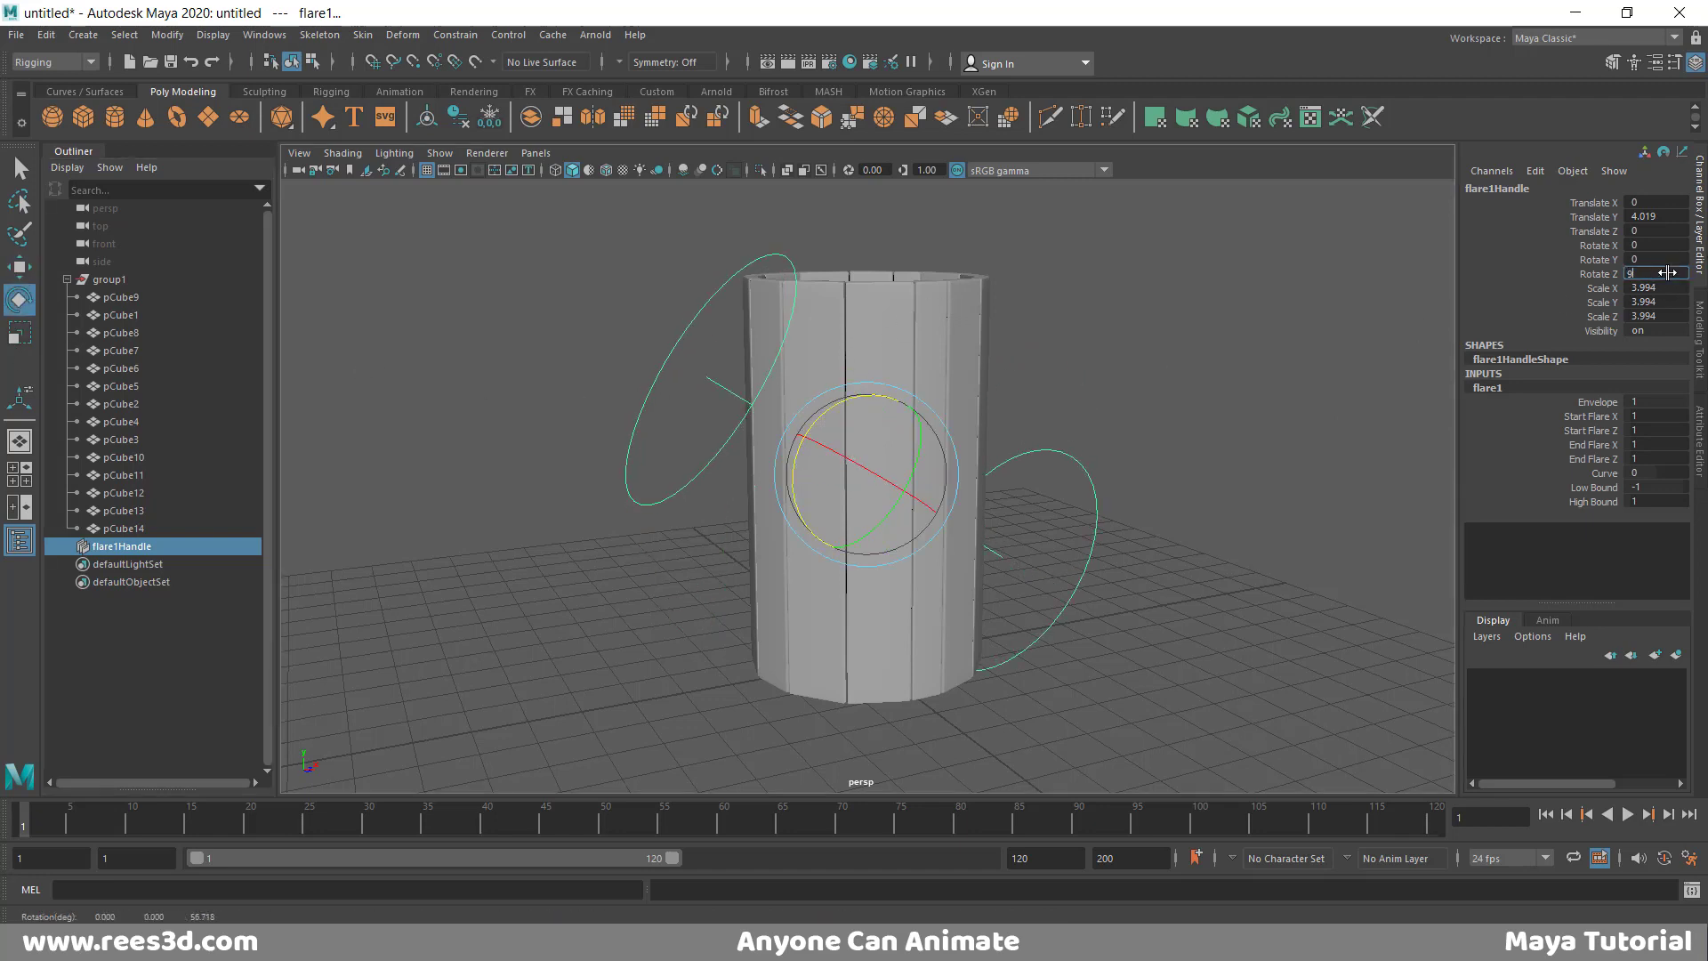
{"action": "type", "text": "0"}
{"action": "key", "text": "Return"}
{"action": "type", "text": "0"}
{"action": "key", "text": "Return"}
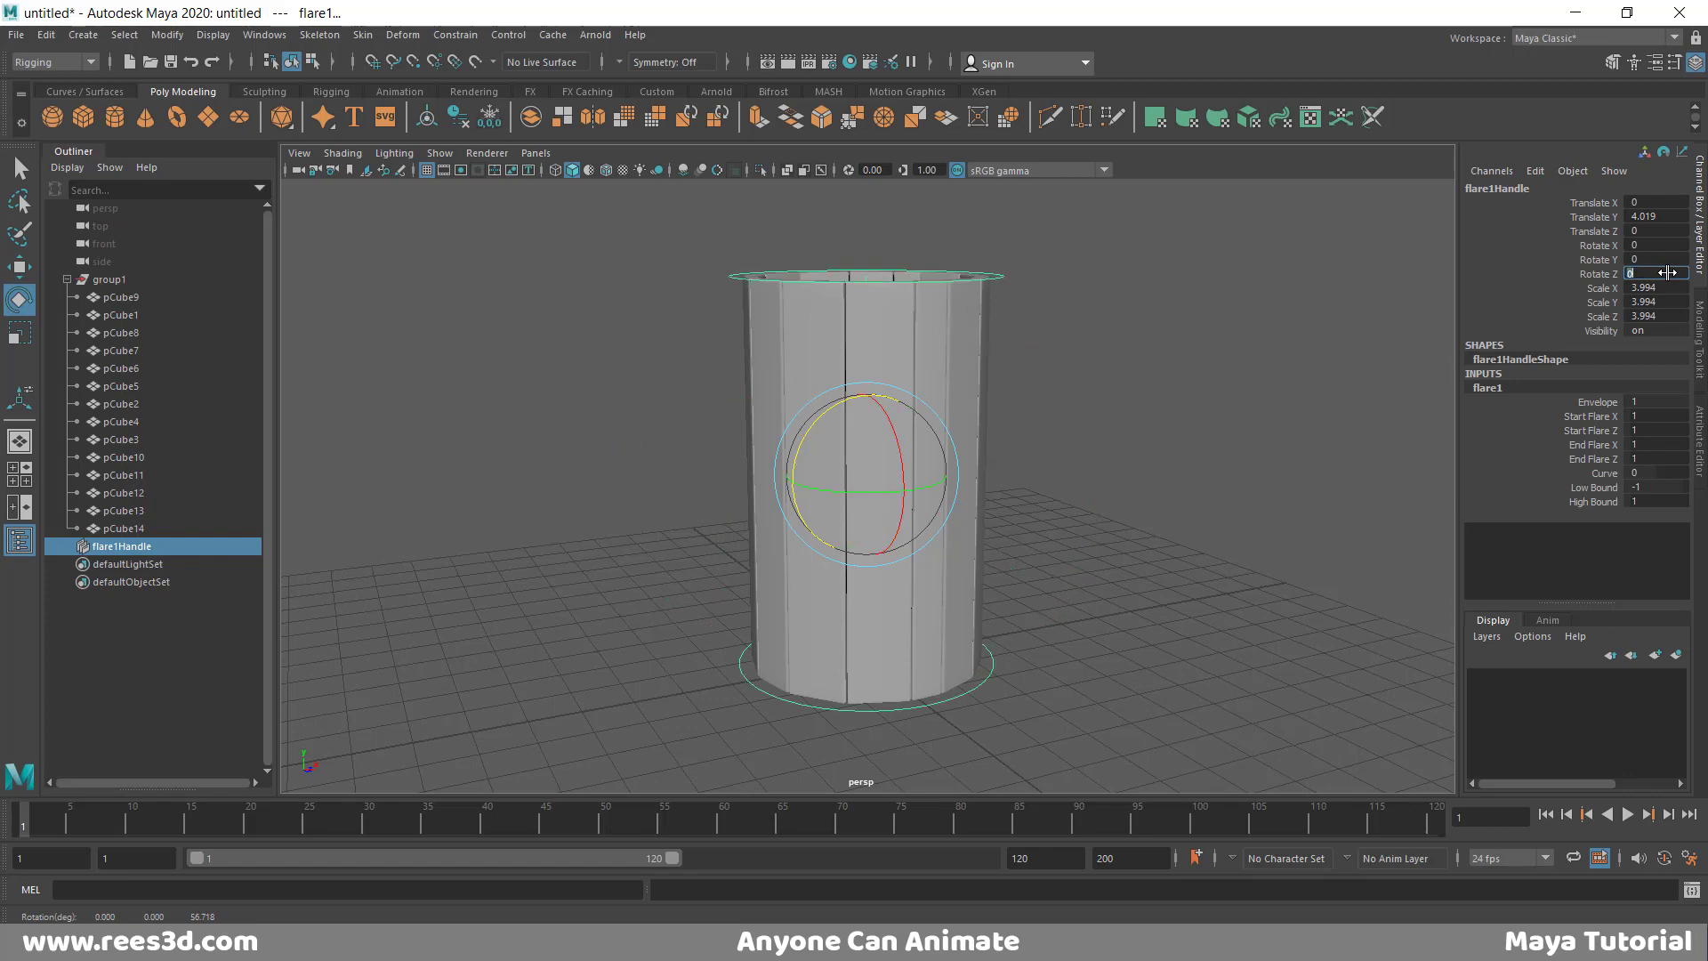
- Bulge the barrel's middle by raising the flare deformer's Curve to 0.6
{"action": "mouse_move", "coordinate": [1090, 561]}
{"action": "right_mouse_down", "text": "alt"}
{"action": "mouse_move", "coordinate": [1162, 549]}
{"action": "mouse_move", "coordinate": [1103, 540]}
{"action": "right_mouse_up", "text": "alt"}
{"action": "mouse_move", "coordinate": [1079, 533]}
{"action": "middle_mouse_down", "text": "alt"}
{"action": "mouse_move", "coordinate": [1041, 511]}
{"action": "mouse_move", "coordinate": [1070, 519]}
{"action": "middle_mouse_up", "text": "alt"}
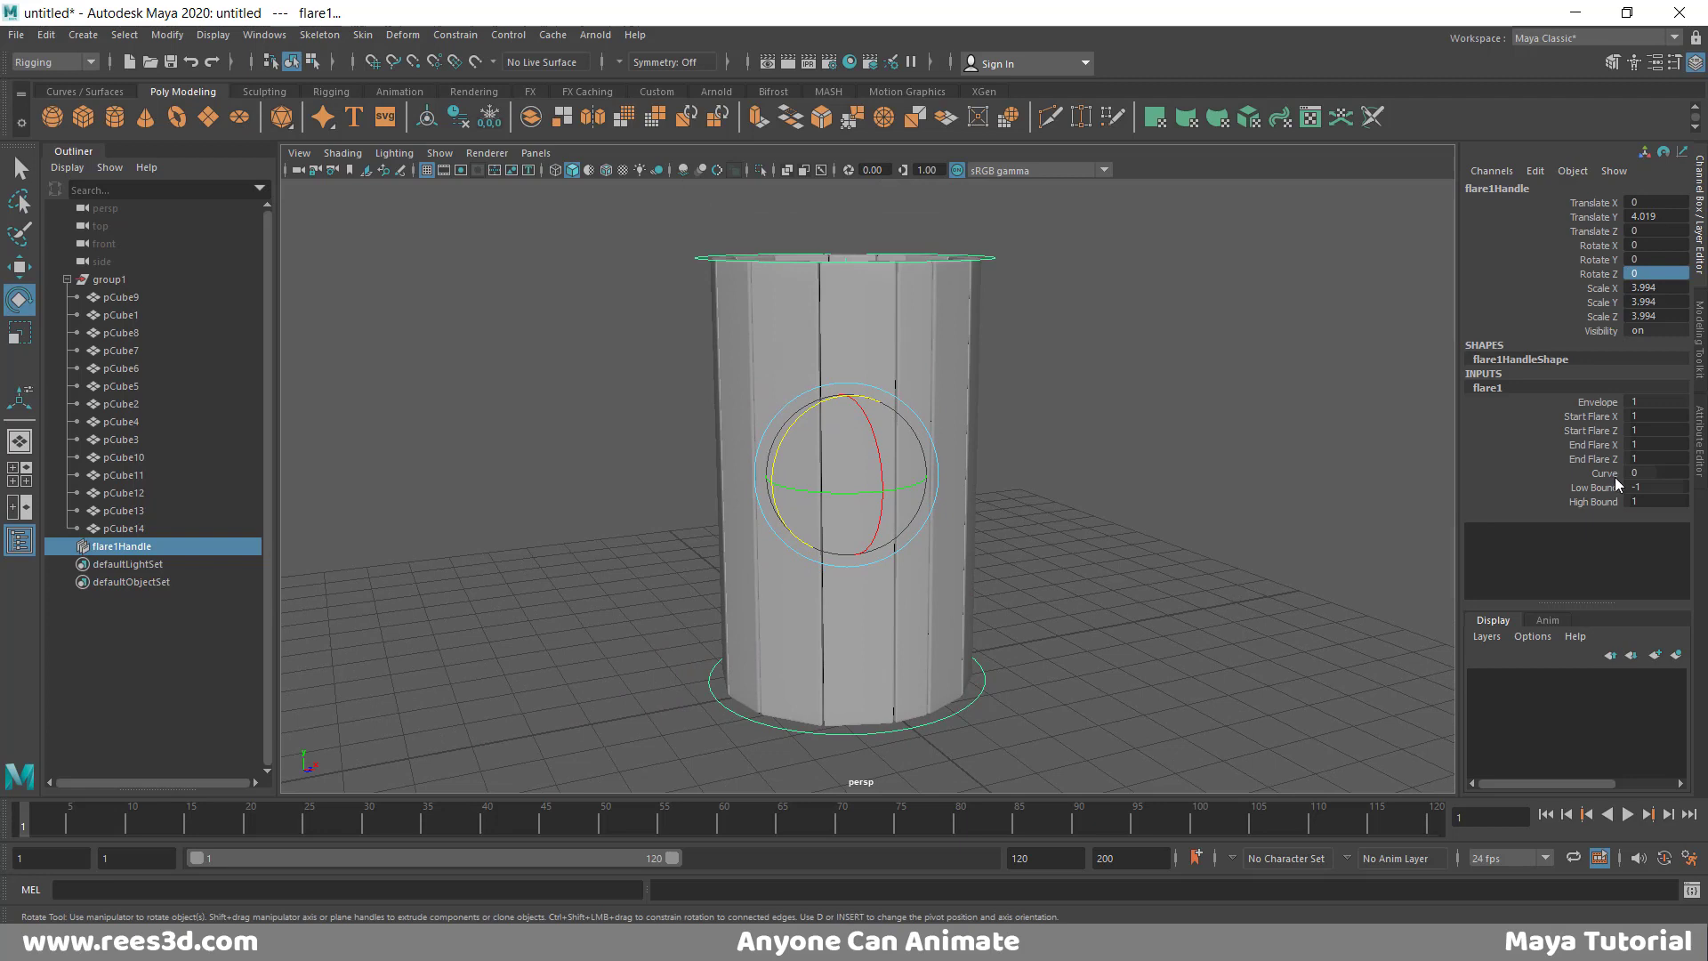
{"action": "left_click", "coordinate": [1583, 474]}
{"action": "mouse_move", "coordinate": [1090, 492]}
{"action": "middle_mouse_down"}
{"action": "mouse_move", "coordinate": [1080, 478]}
{"action": "mouse_move", "coordinate": [1094, 490]}
{"action": "middle_mouse_up"}
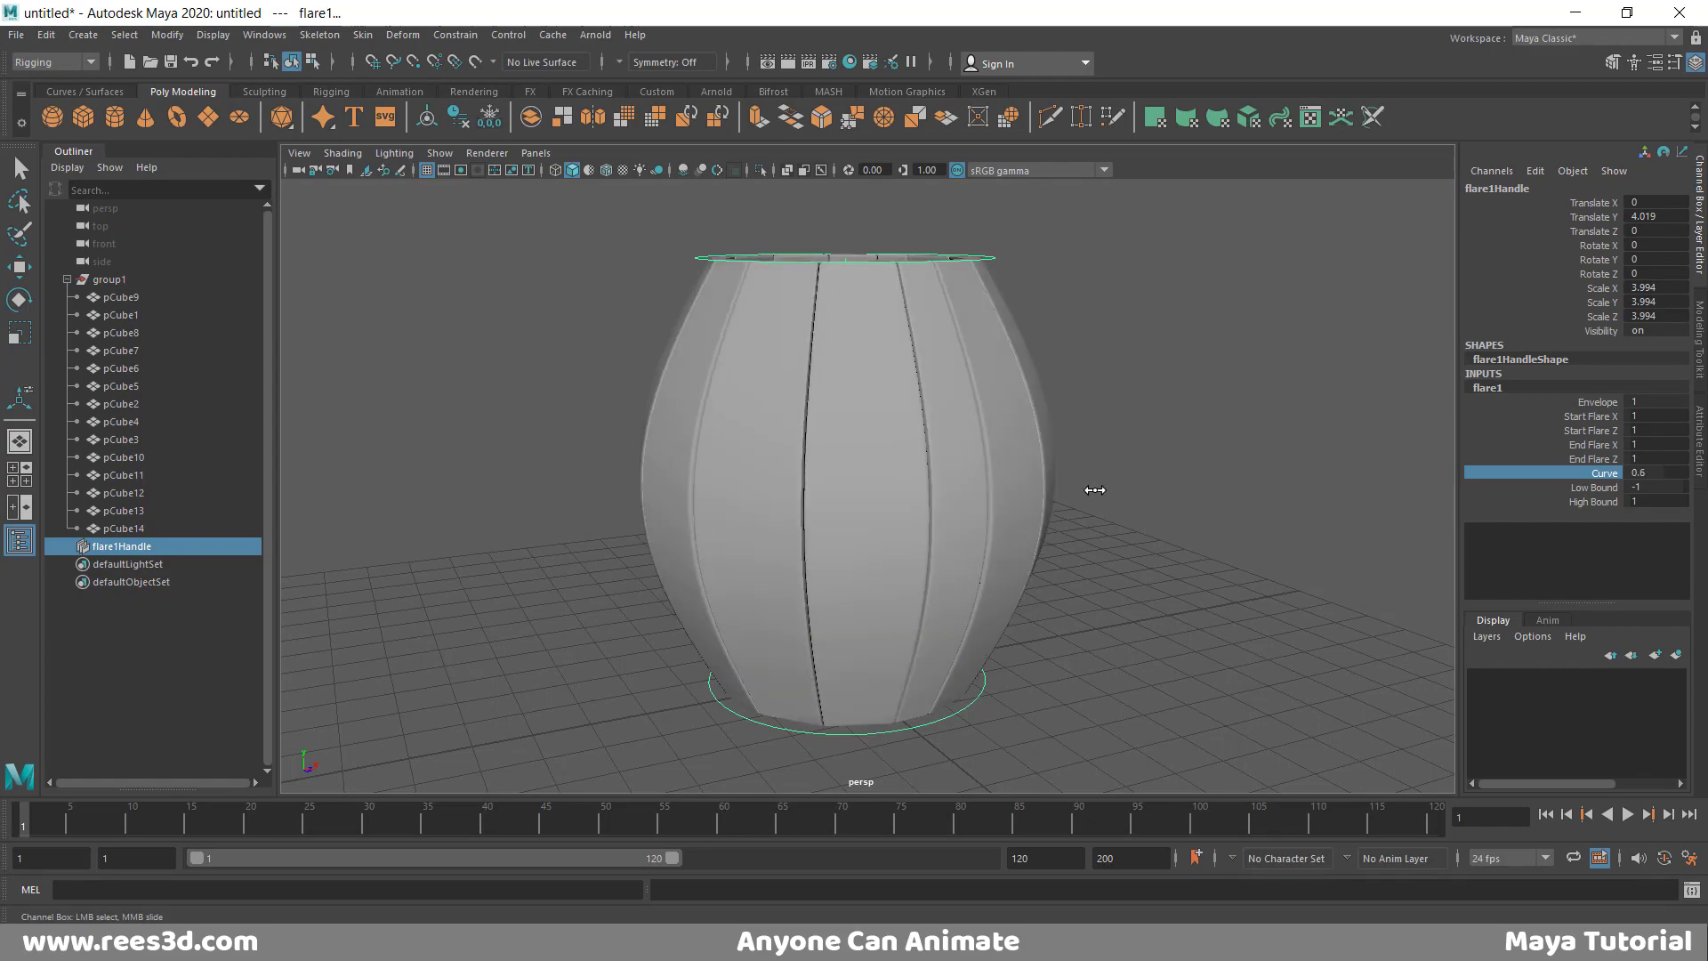
{"action": "mouse_move", "coordinate": [1075, 526]}
{"action": "left_mouse_down", "text": "alt"}
{"action": "mouse_move", "coordinate": [1133, 499]}
{"action": "mouse_move", "coordinate": [1145, 519]}
{"action": "mouse_move", "coordinate": [1116, 560]}
{"action": "mouse_move", "coordinate": [1090, 534]}
{"action": "left_mouse_up", "text": "alt"}
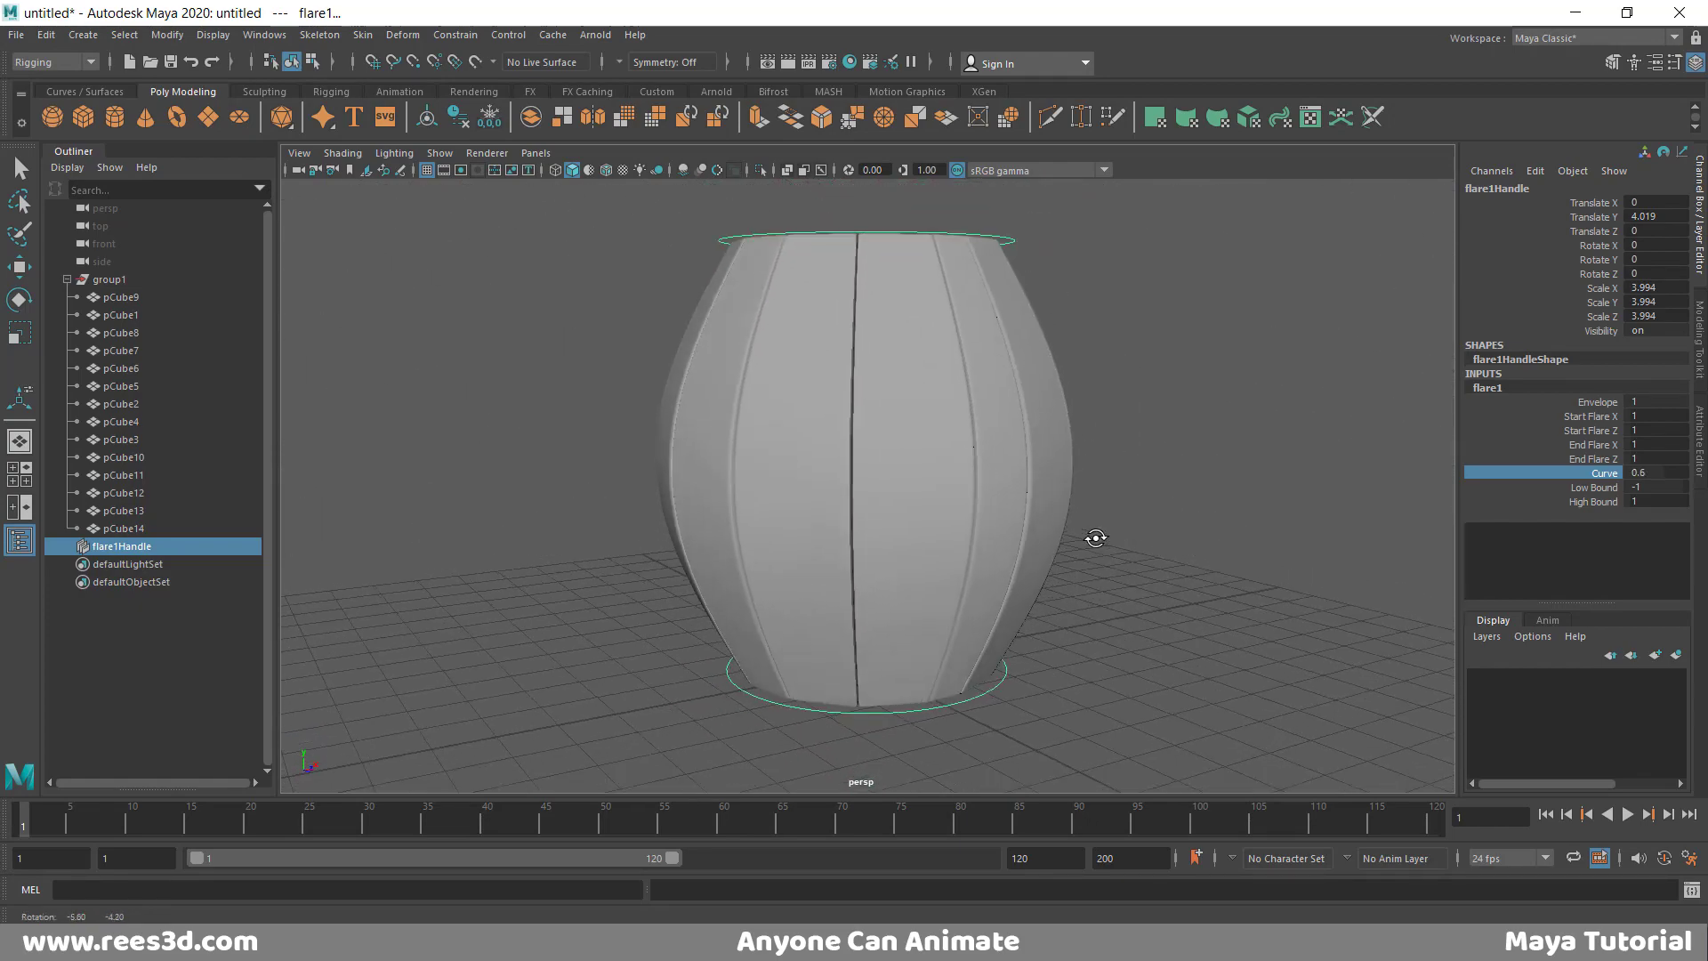
- Delete the construction history of group1 to bake the Flare bulge into the barrel's planks
{"action": "left_click", "coordinate": [1182, 502]}
{"action": "right_click_drag", "start_coordinate": [1182, 502], "coordinate": [954, 445], "text": "alt"}
{"action": "left_click_drag", "start_coordinate": [953, 444], "coordinate": [929, 501], "text": "alt"}
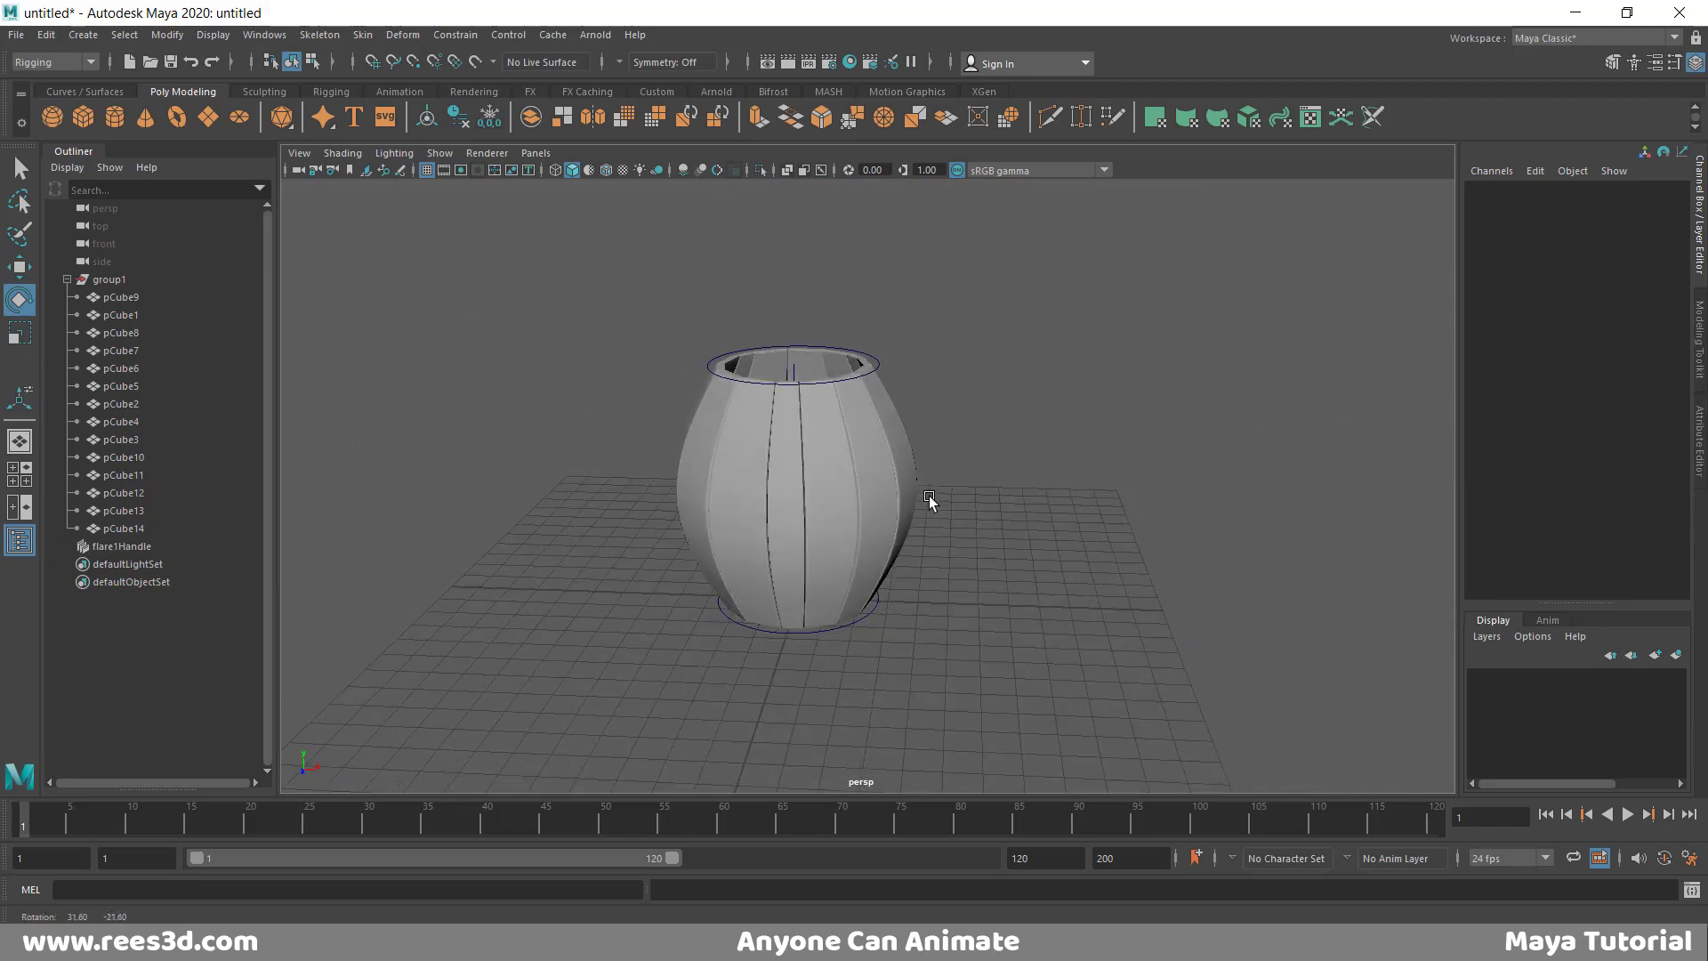
{"action": "left_click", "coordinate": [109, 281]}
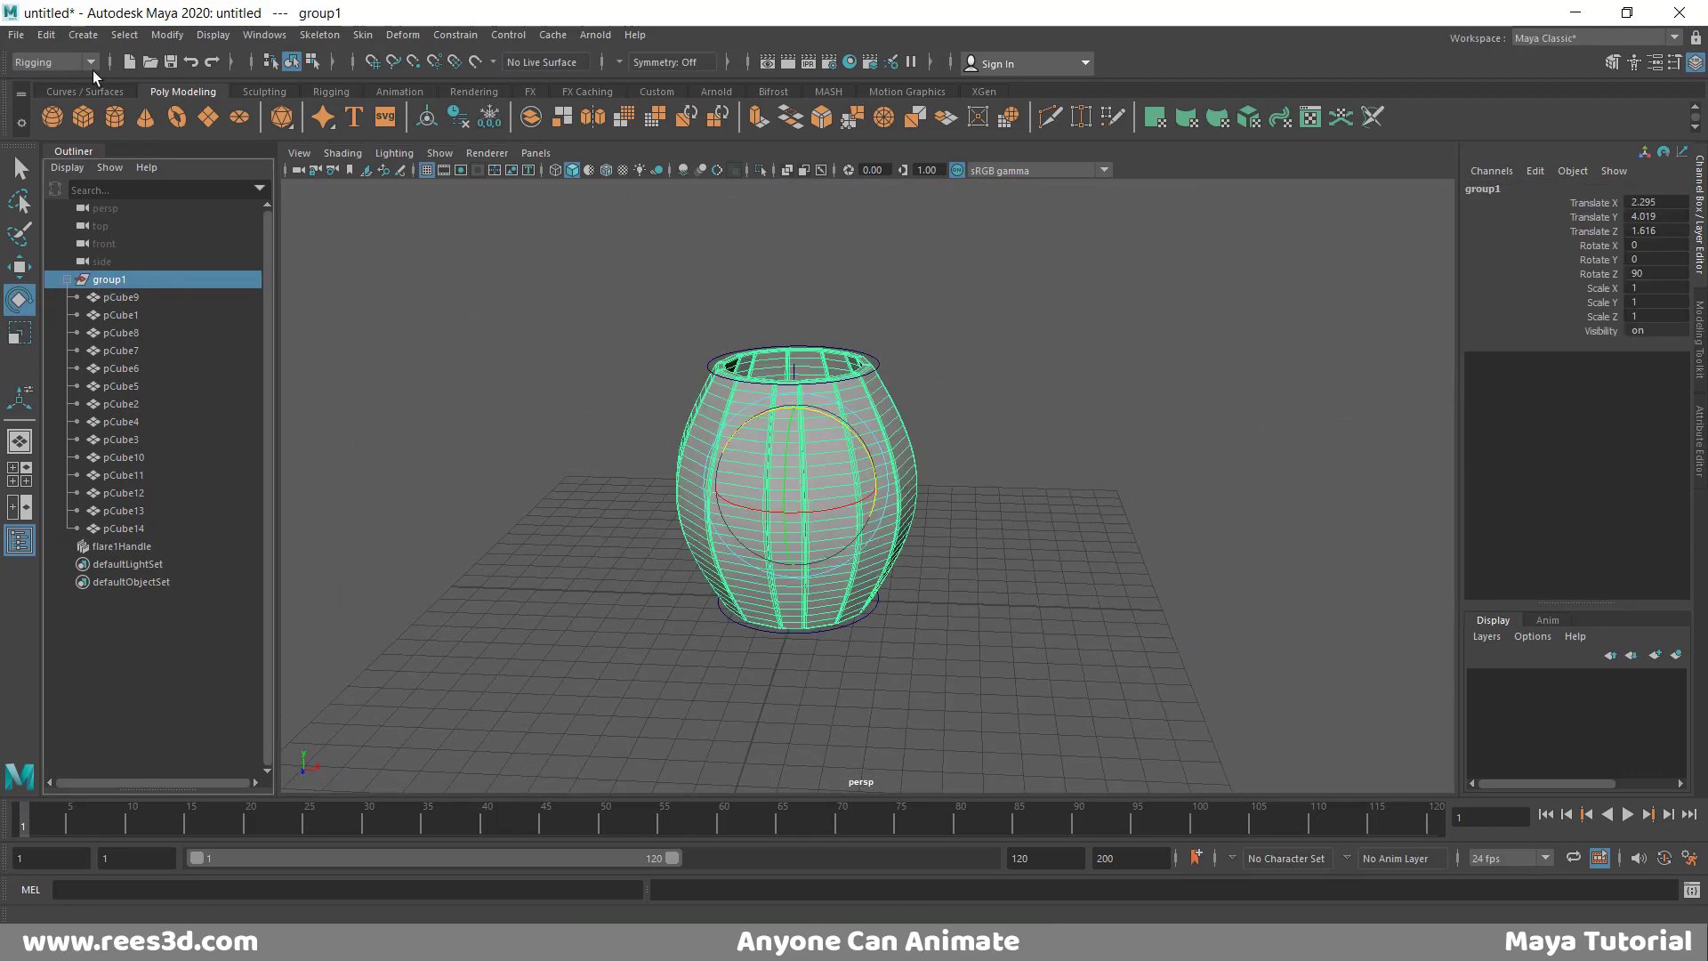
{"action": "left_click", "coordinate": [46, 35]}
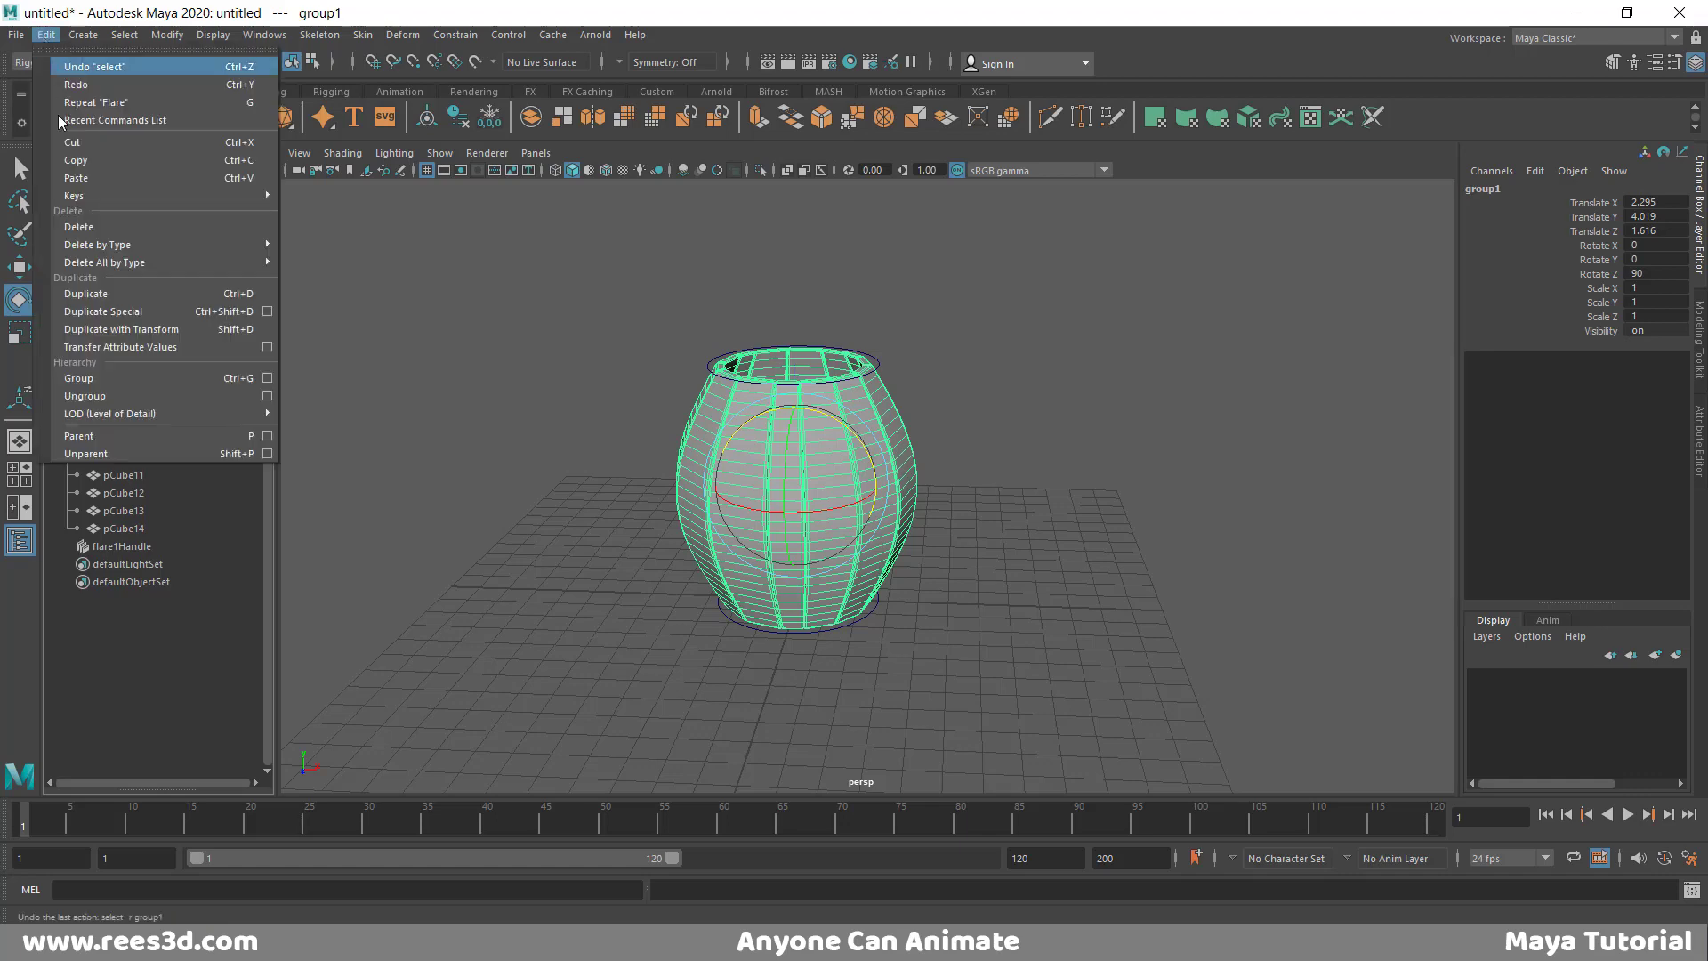
{"action": "mouse_move", "coordinate": [160, 245]}
{"action": "left_click", "coordinate": [317, 245]}
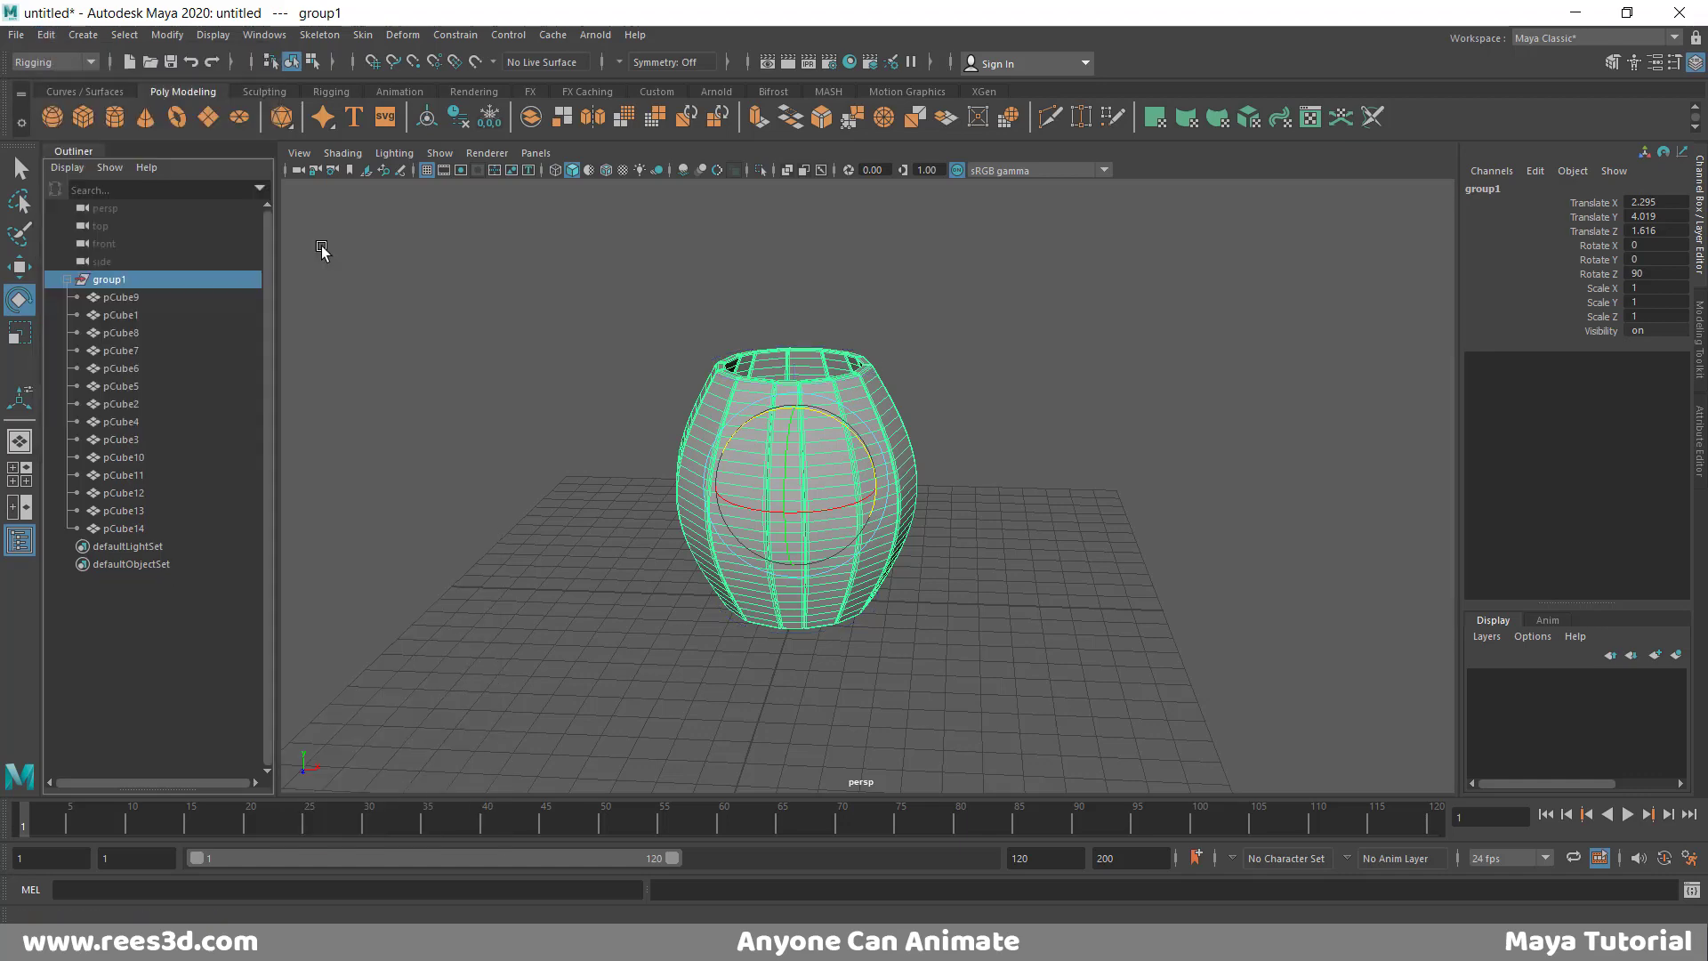
- Examine the bulged barrel's planks and the seams between them from the side and from above
{"action": "left_click", "coordinate": [989, 381]}
{"action": "left_click_drag", "start_coordinate": [893, 550], "coordinate": [923, 520], "text": "alt"}
{"action": "left_click", "coordinate": [894, 458]}
{"action": "scroll", "coordinate": [995, 469], "scroll_direction": "up", "scroll_amount": 5}
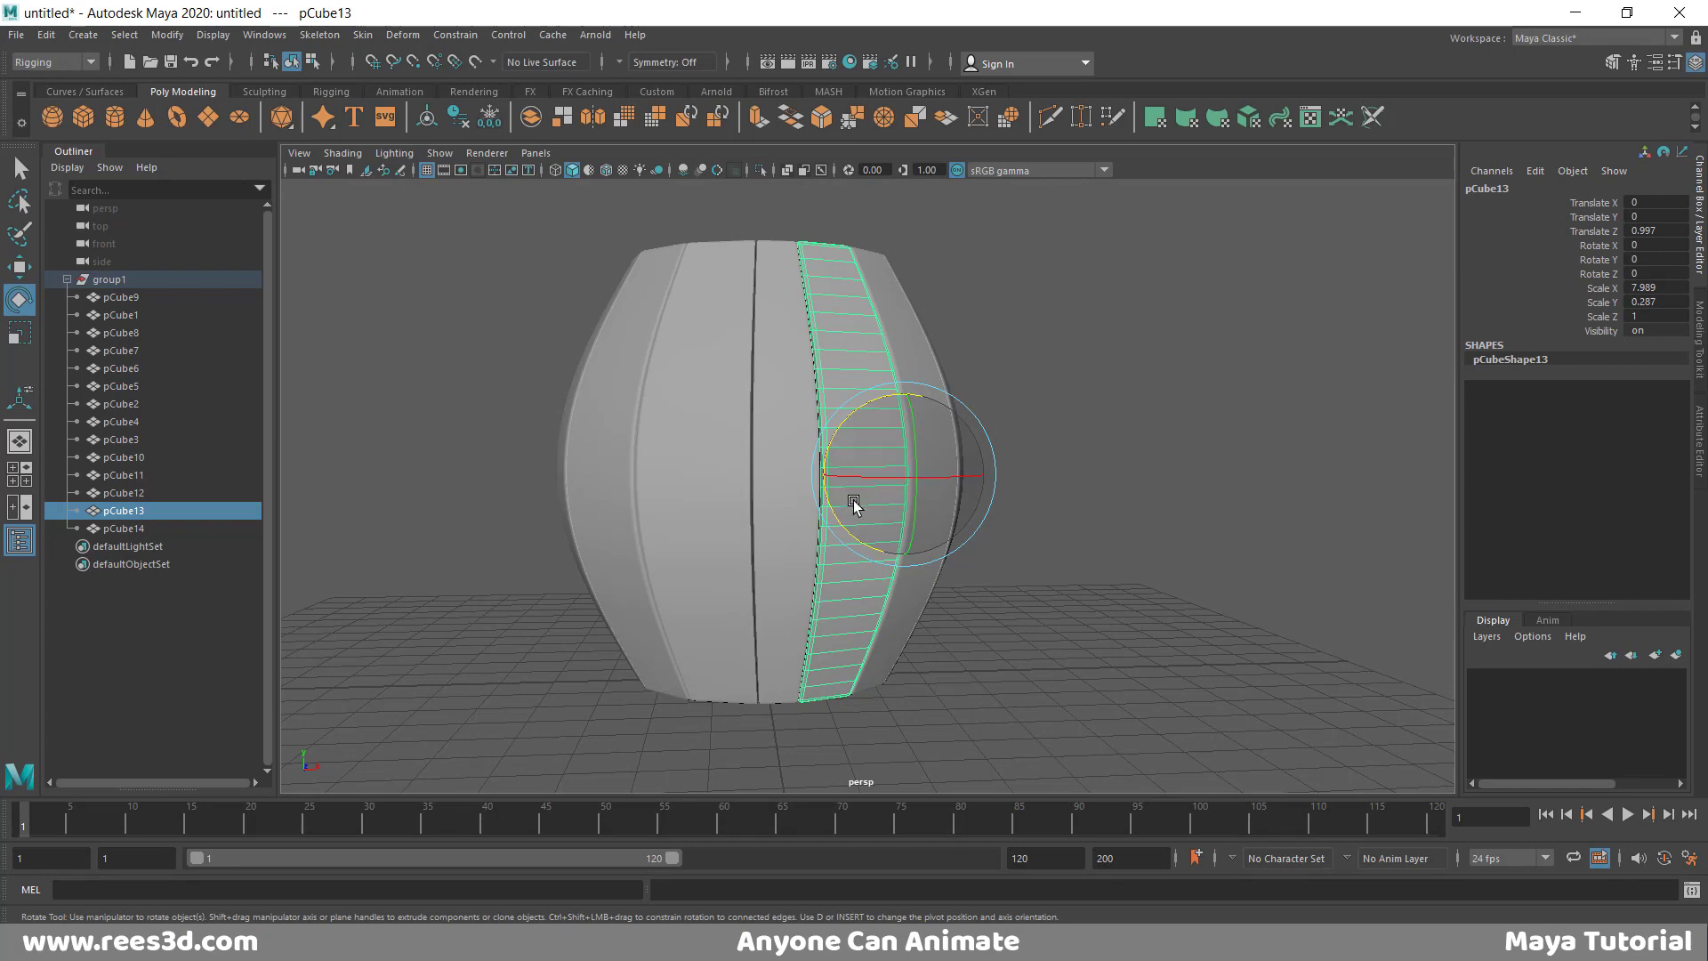
{"action": "left_click_drag", "start_coordinate": [854, 505], "coordinate": [900, 688], "text": "alt"}
{"action": "scroll", "coordinate": [901, 688], "scroll_direction": "up", "scroll_amount": 2}
{"action": "middle_click_drag", "start_coordinate": [851, 614], "coordinate": [994, 432], "text": "alt"}
{"action": "scroll", "coordinate": [925, 495], "scroll_direction": "up", "scroll_amount": 2}
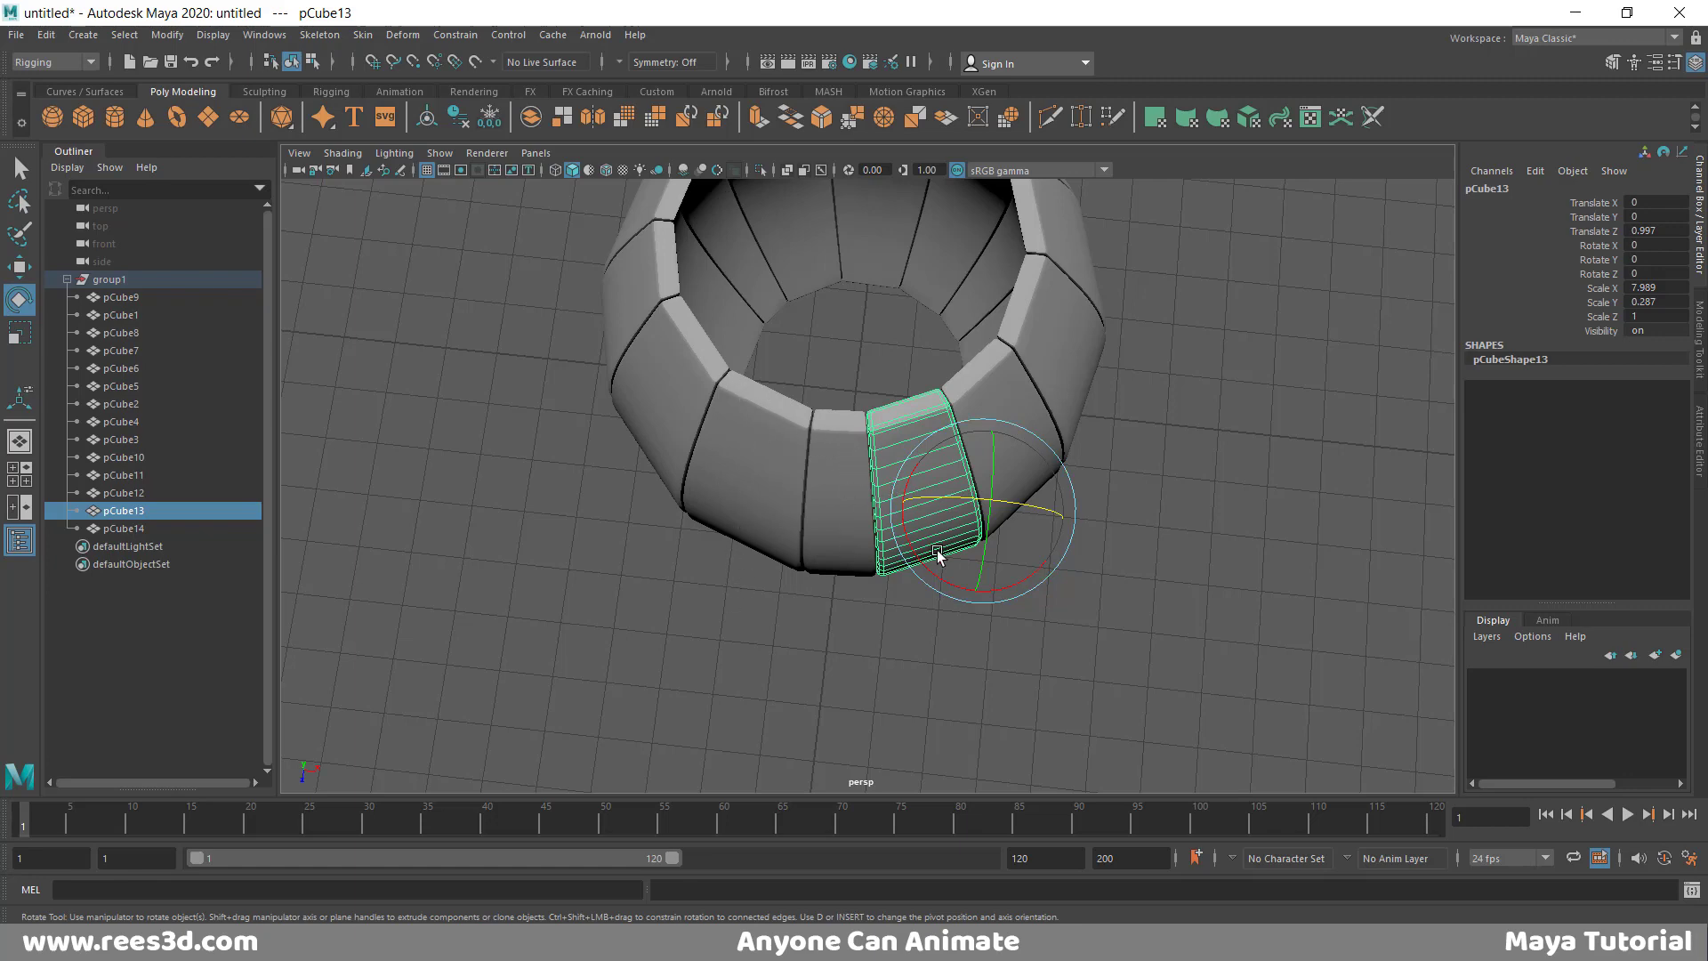
{"action": "left_click", "coordinate": [1140, 599]}
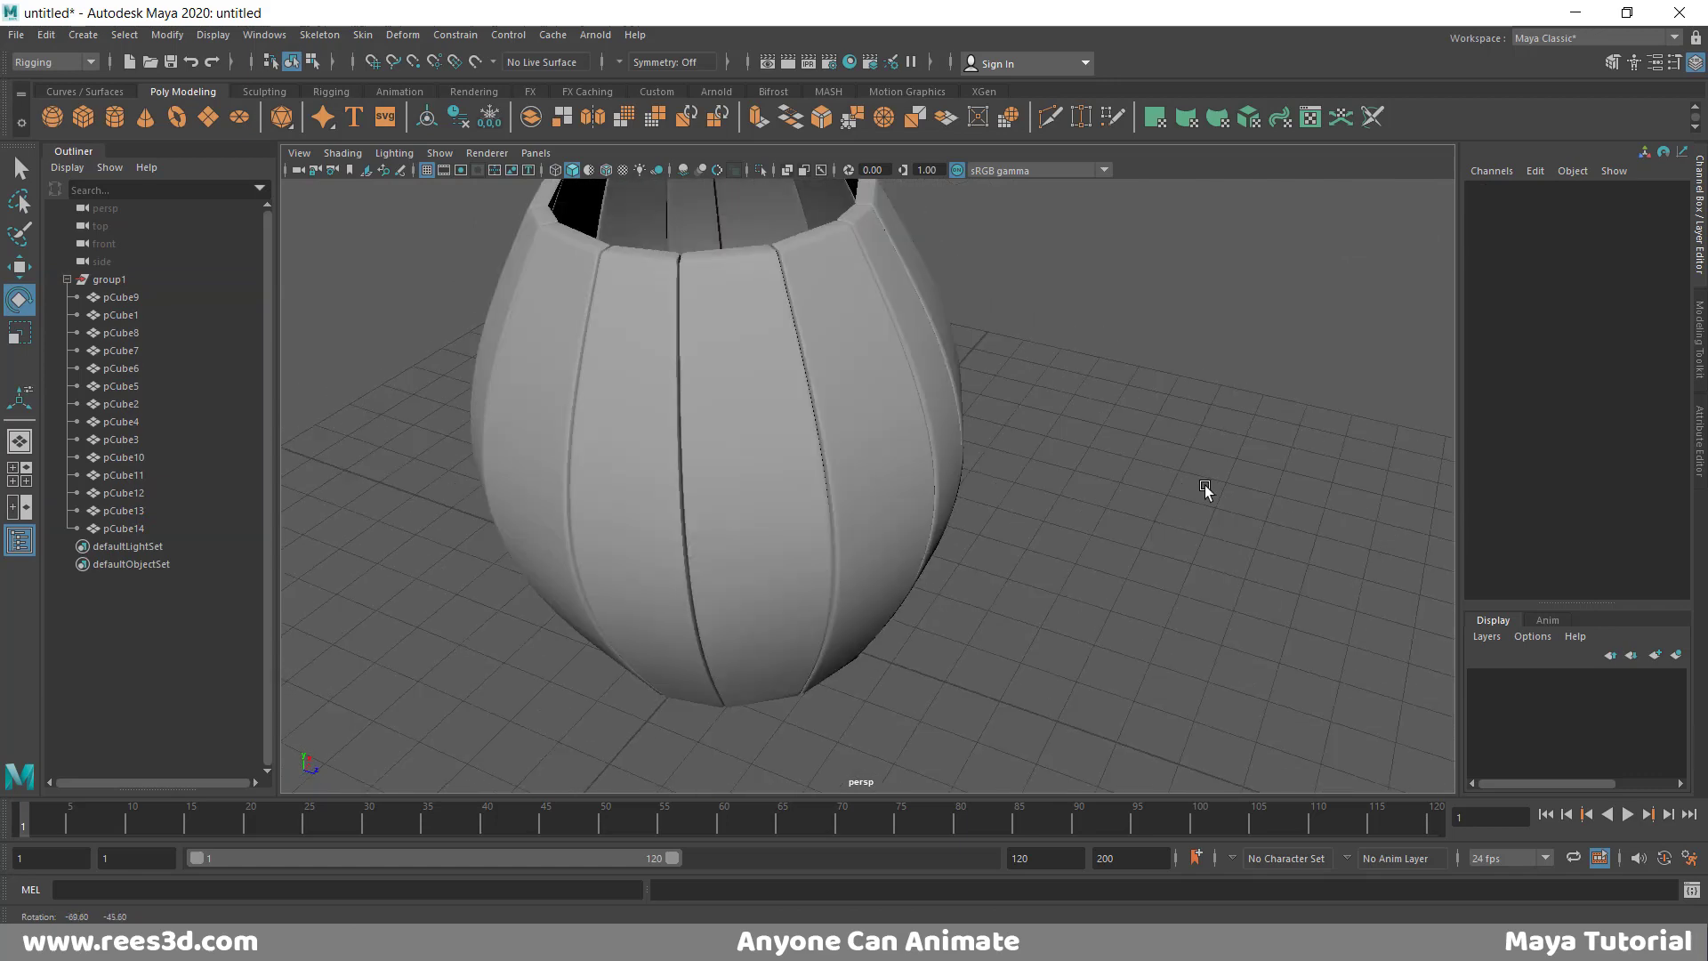
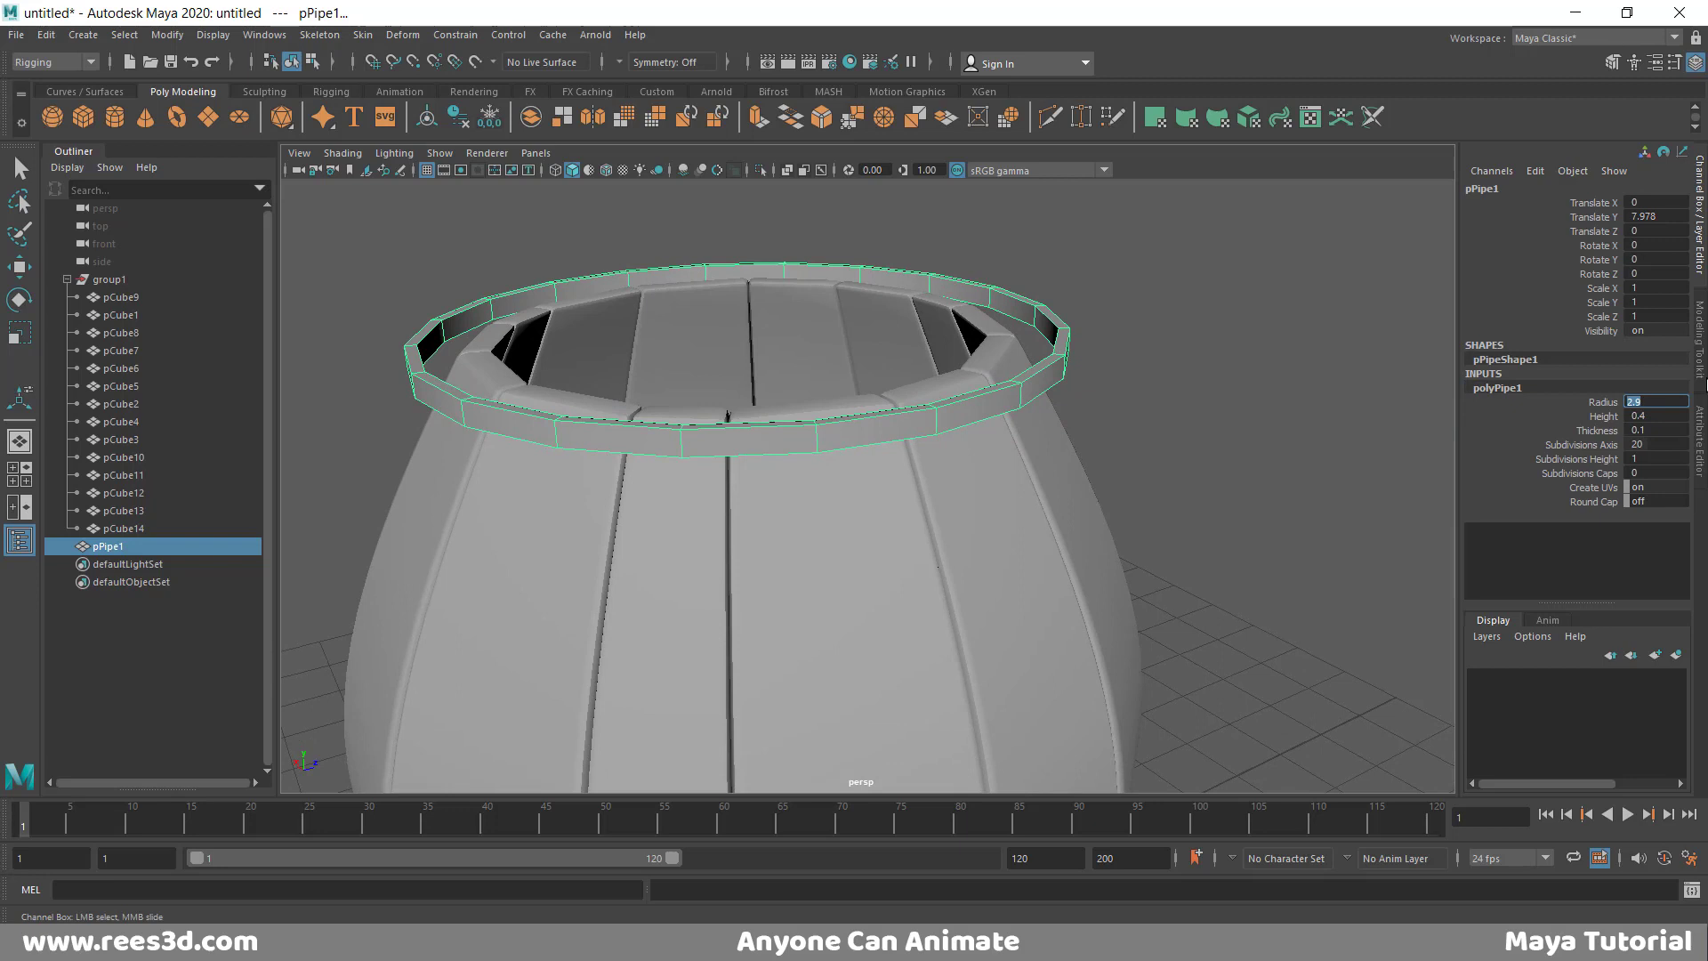
- Fit the pipe ring to the barrel's upper rim with a Radius of 2.6 and a Thickness of 0.2
{"action": "key", "text": "Return"}
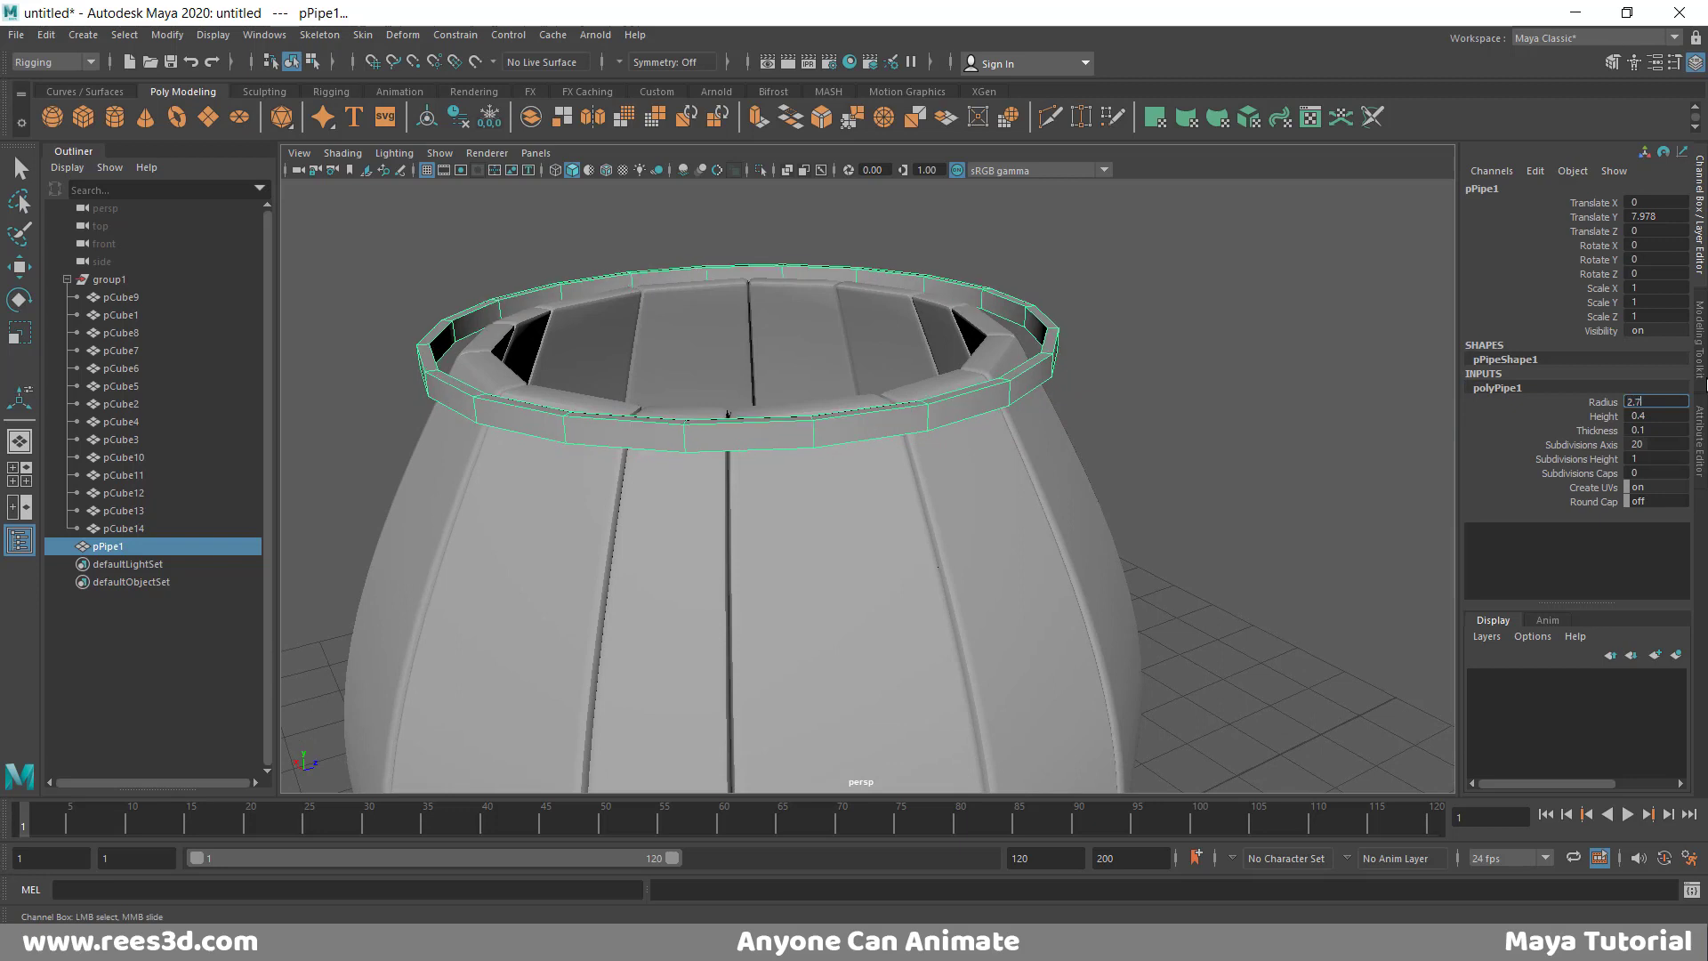
{"action": "key", "text": "Return"}
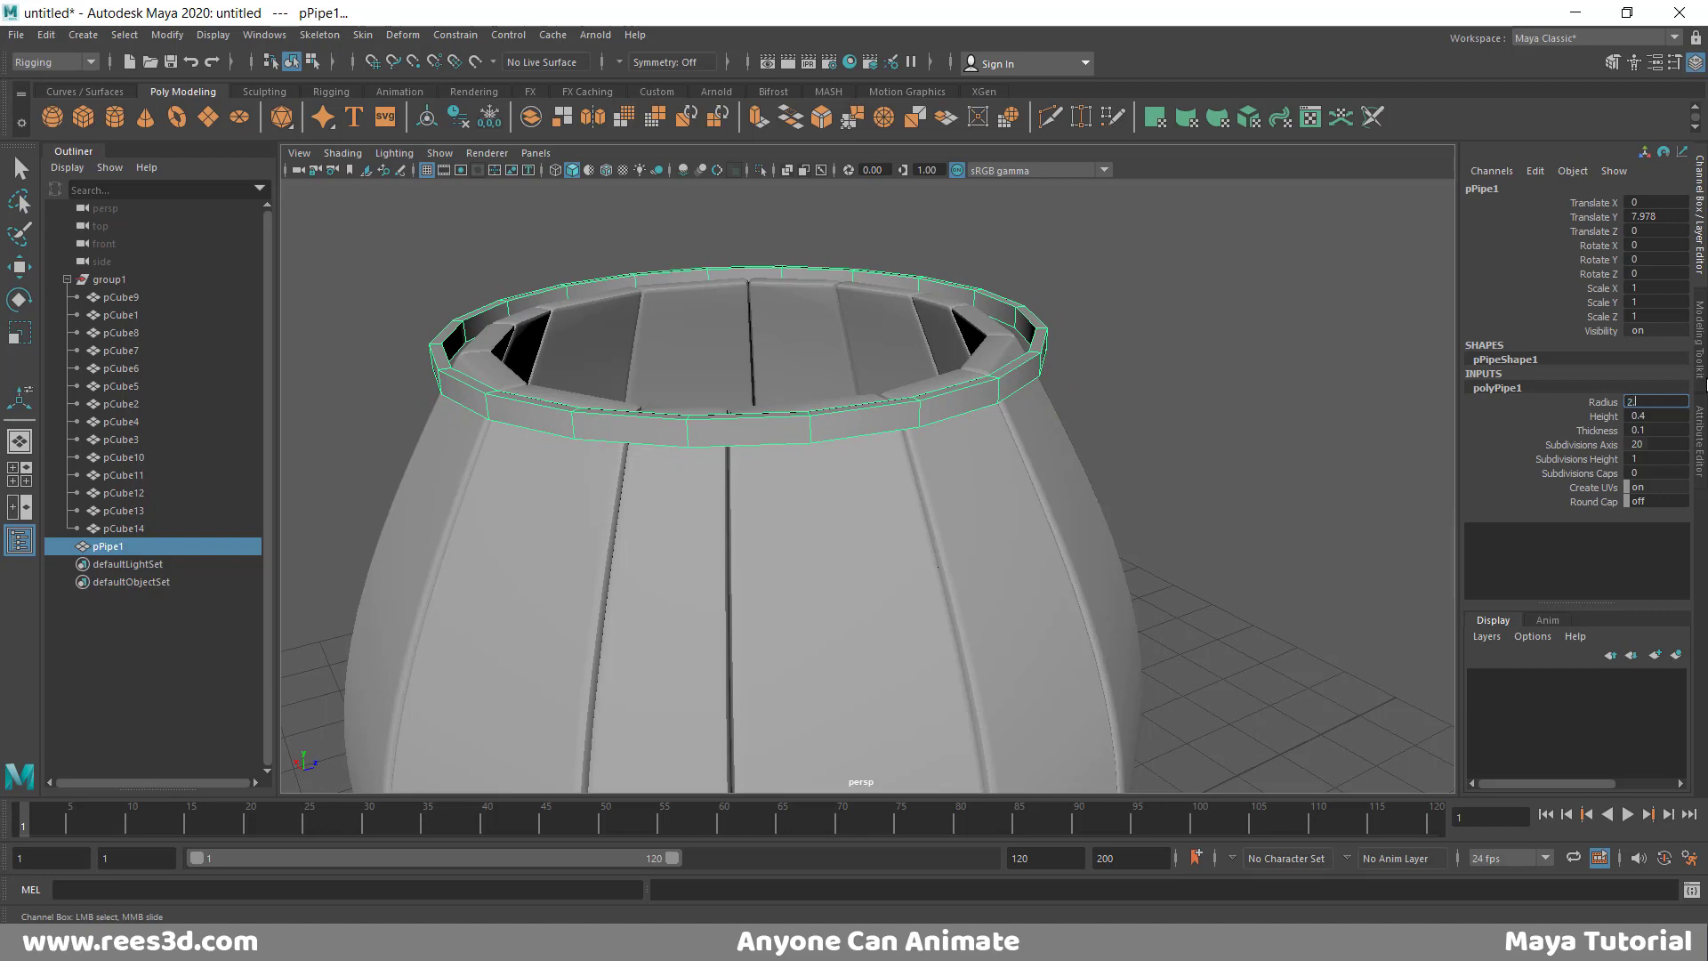
{"action": "key", "text": "Return"}
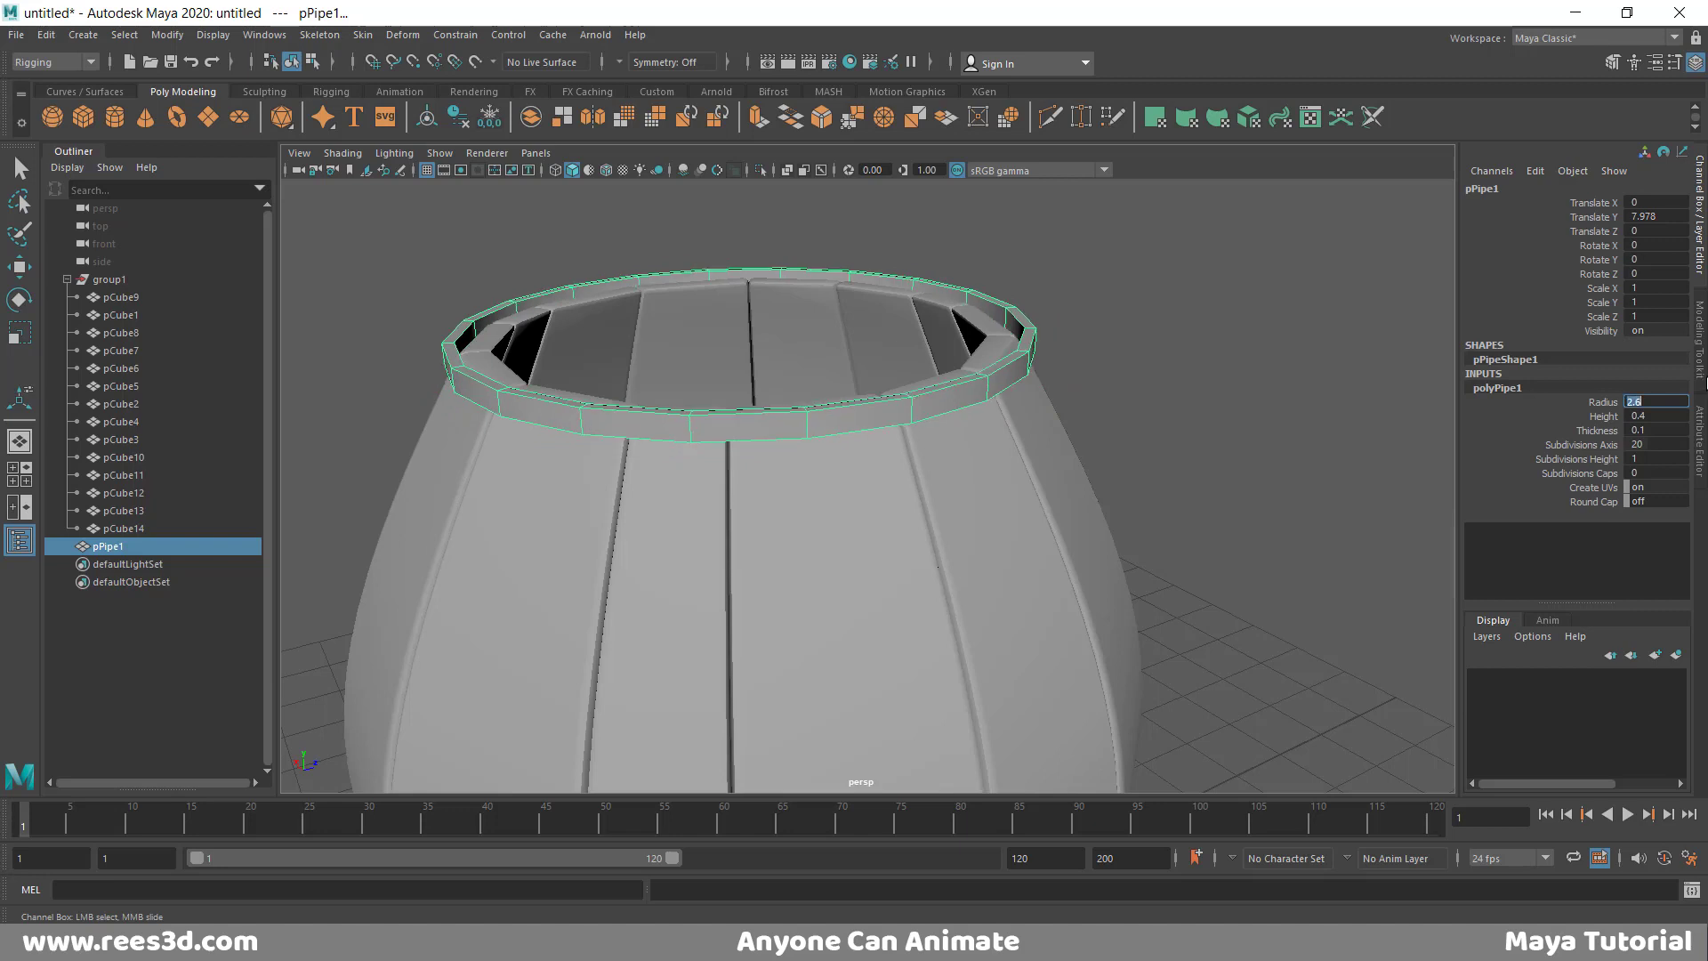
{"action": "left_click", "coordinate": [1663, 416]}
{"action": "left_click", "coordinate": [1659, 429]}
{"action": "type", "text": "0.2"}
{"action": "key", "text": "Return"}
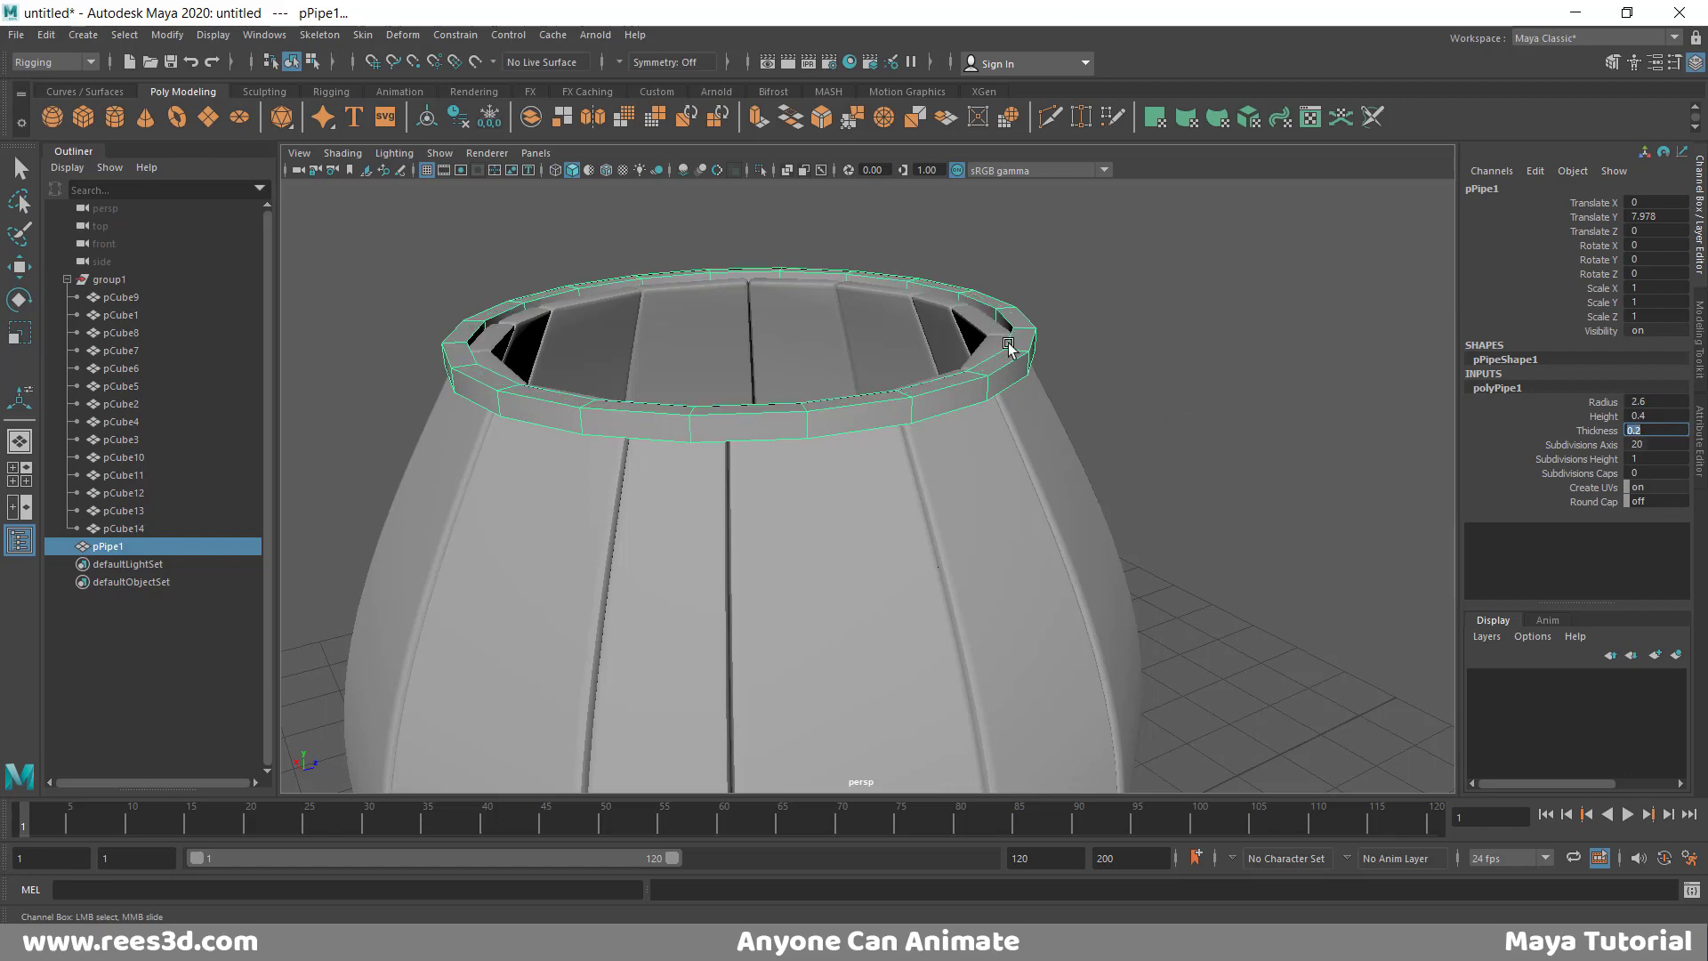
- In the side view, lower the pipe ring's lower row of vertices to make the band taller
{"action": "scroll", "coordinate": [830, 362], "scroll_direction": "down", "scroll_amount": 6}
{"action": "key", "text": "space"}
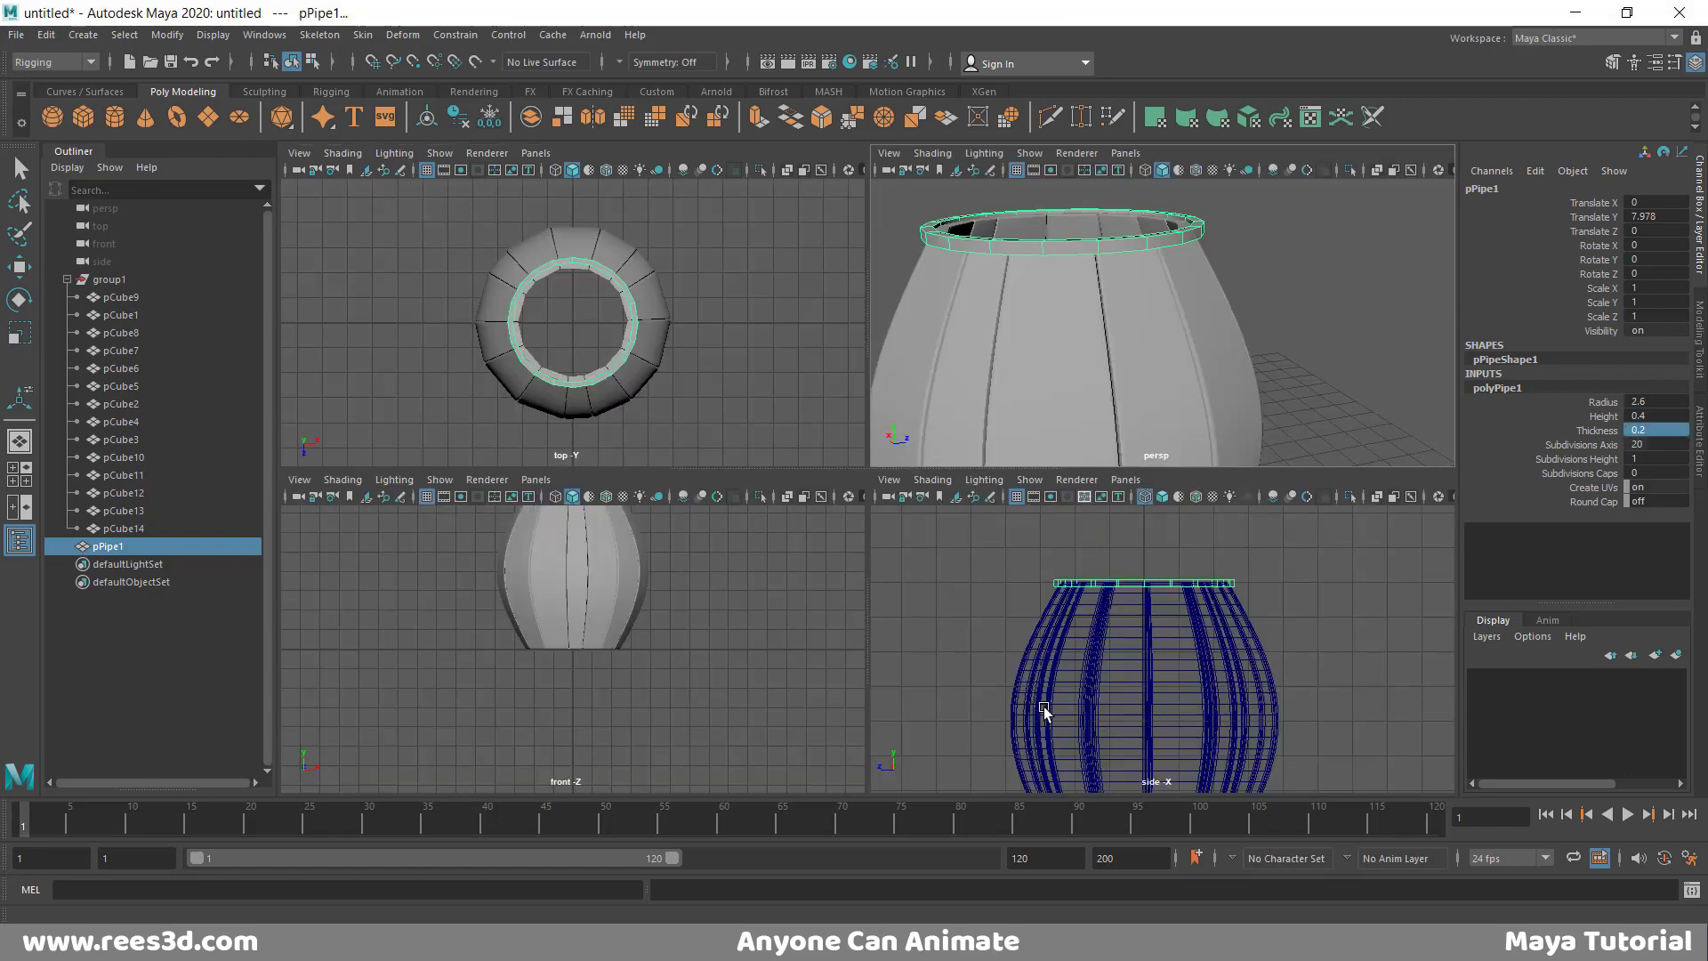
{"action": "key", "text": "space"}
{"action": "scroll", "coordinate": [1052, 488], "scroll_direction": "up", "scroll_amount": 6}
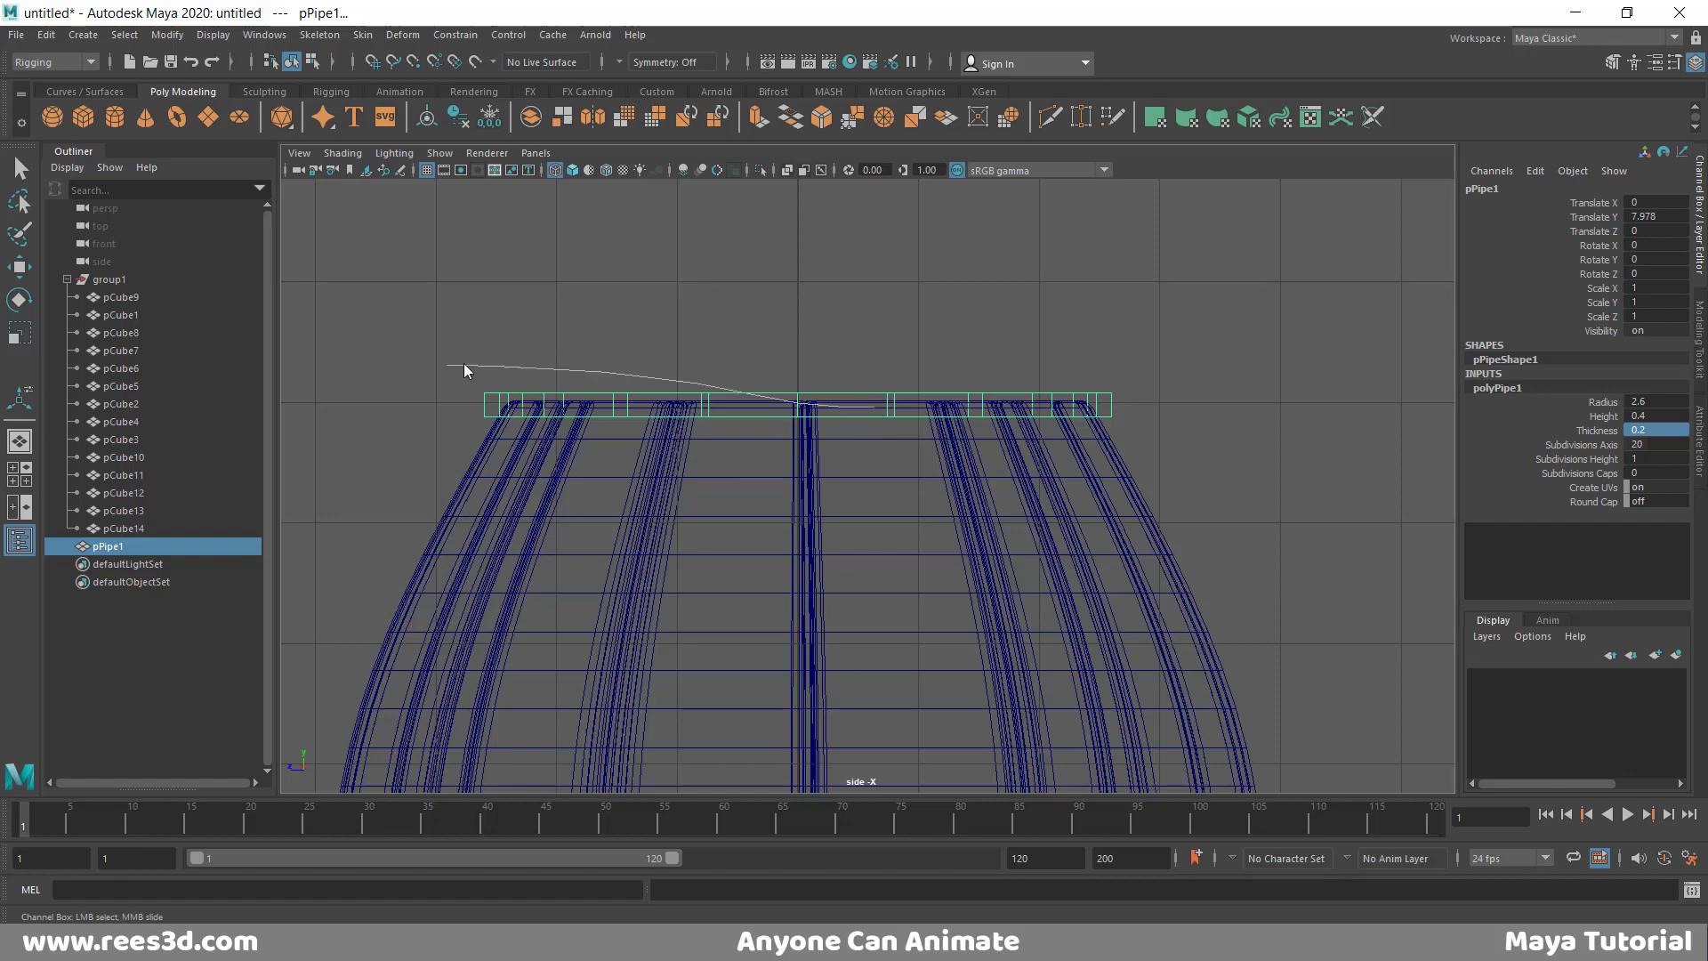
{"action": "right_click_drag", "start_coordinate": [463, 364], "coordinate": [447, 365]}
{"action": "key", "text": "ctrl+z"}
{"action": "right_click_drag", "start_coordinate": [1254, 315], "coordinate": [1168, 304]}
{"action": "left_click_drag", "start_coordinate": [461, 409], "coordinate": [1183, 489]}
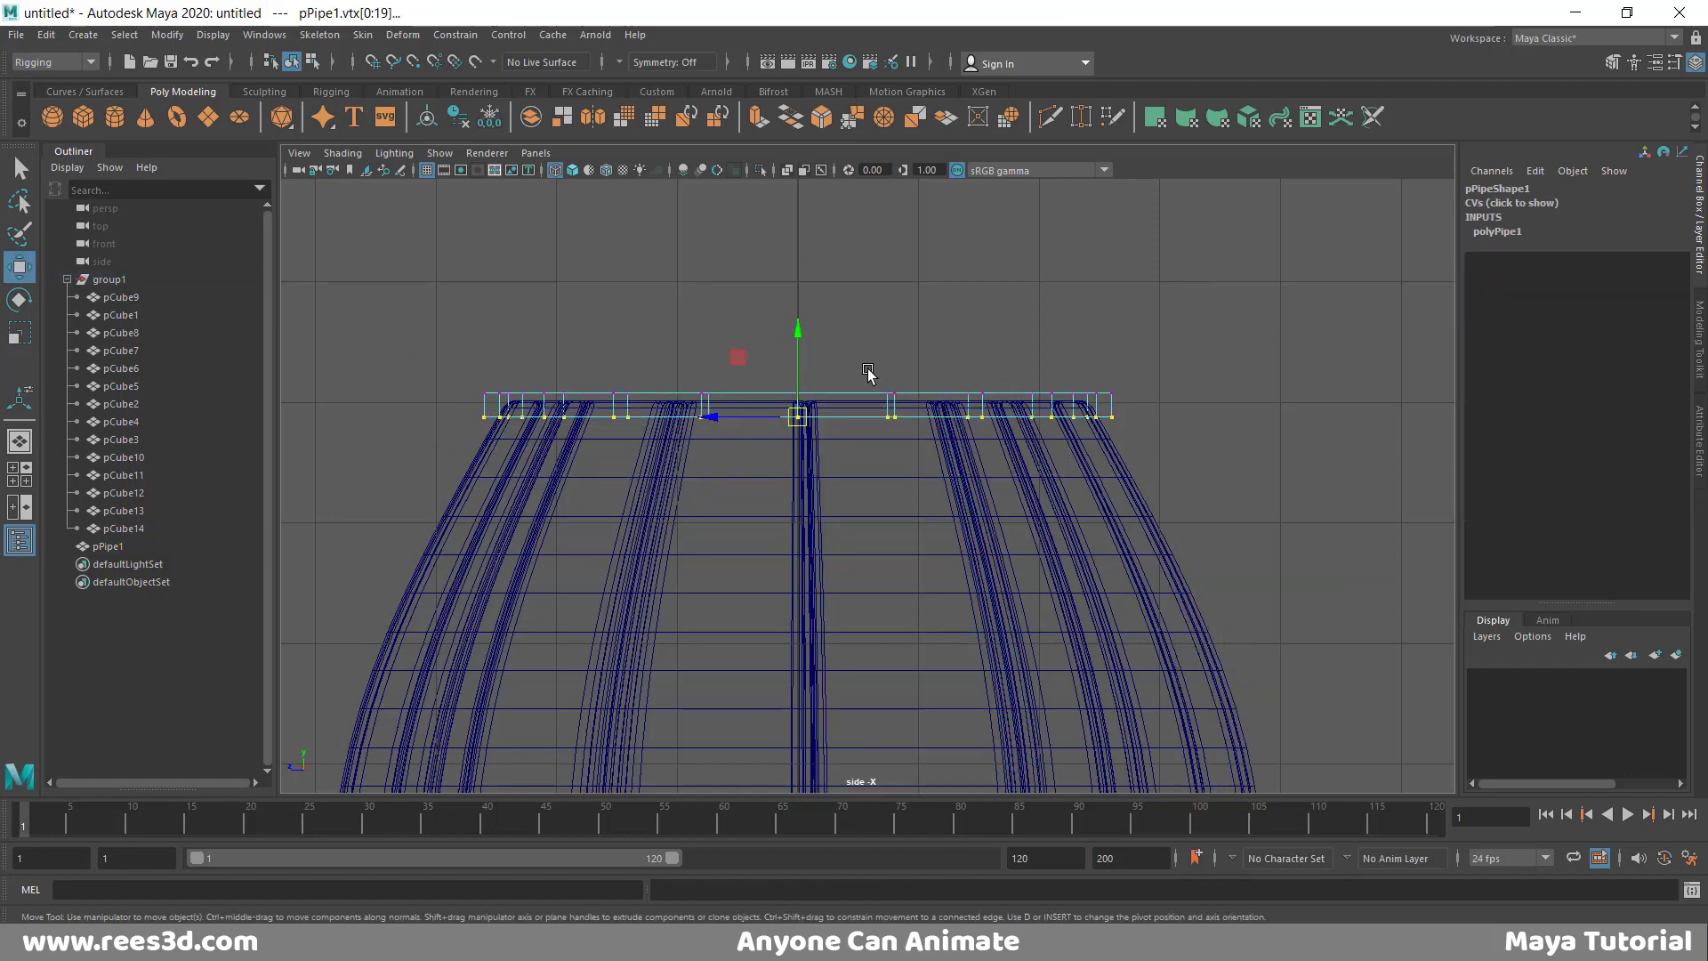
{"action": "left_click_drag", "start_coordinate": [812, 340], "coordinate": [772, 359]}
- Taper the ring along the barrel's slope by scaling its lower vertices outward and its upper vertices inward
{"action": "key", "text": "e"}
{"action": "key", "text": "r"}
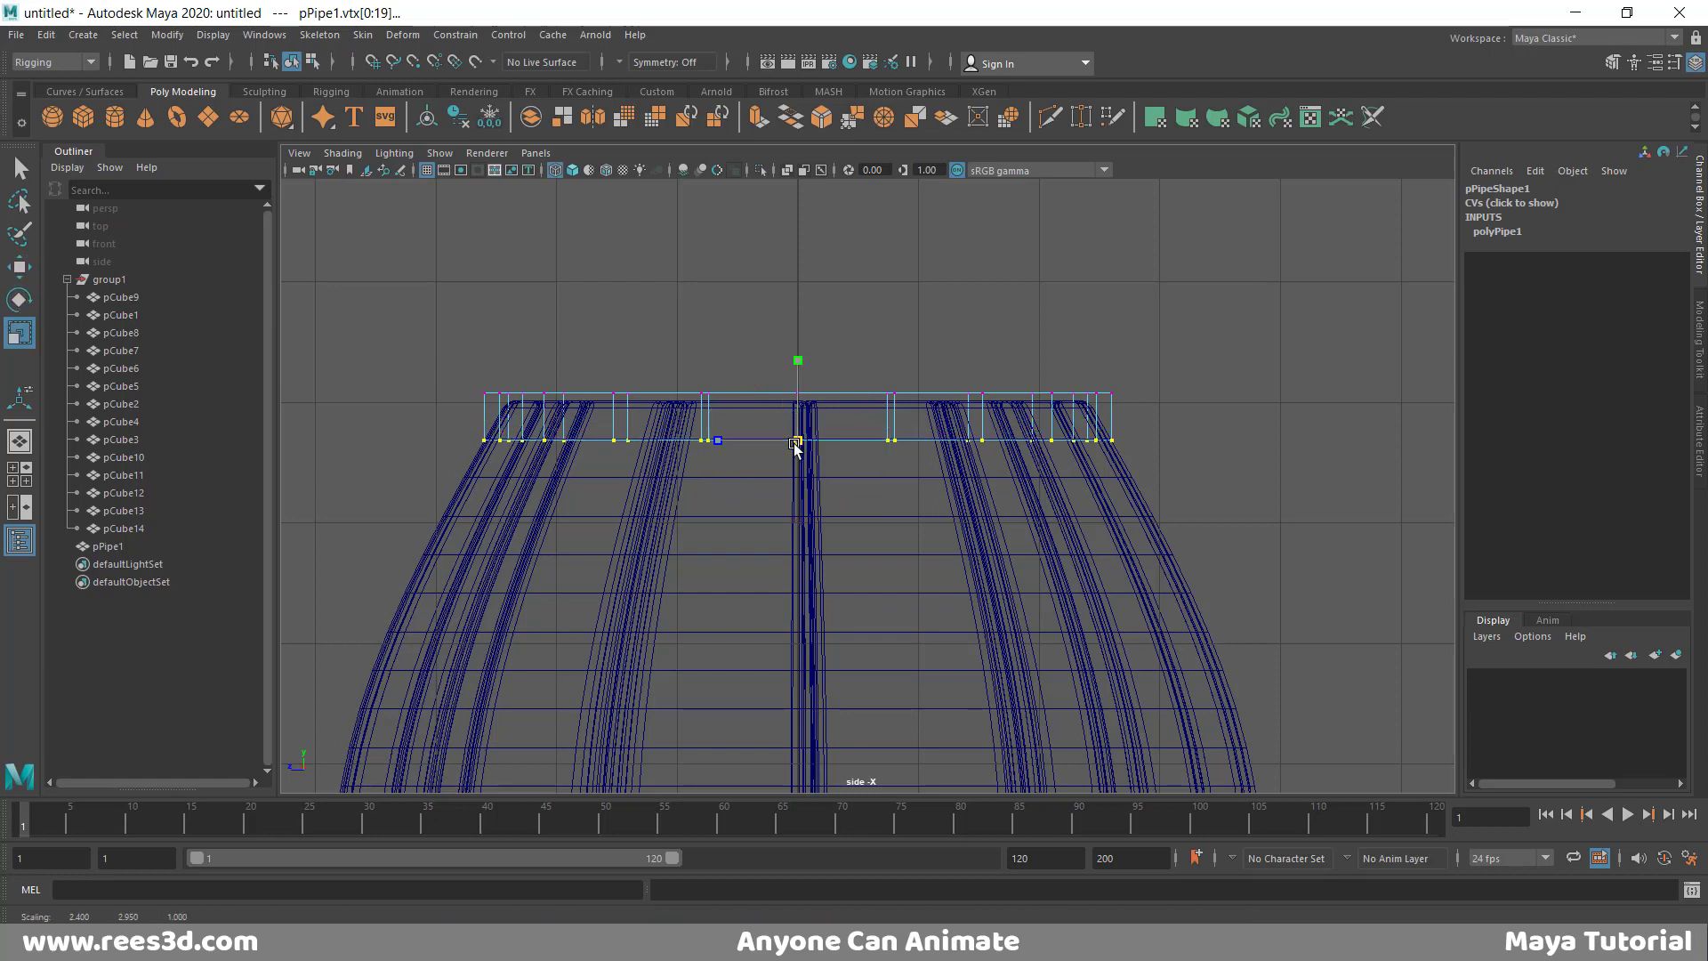
{"action": "left_click_drag", "start_coordinate": [801, 447], "coordinate": [826, 458]}
{"action": "left_click_drag", "start_coordinate": [425, 333], "coordinate": [1175, 414]}
{"action": "left_click_drag", "start_coordinate": [808, 393], "coordinate": [789, 393]}
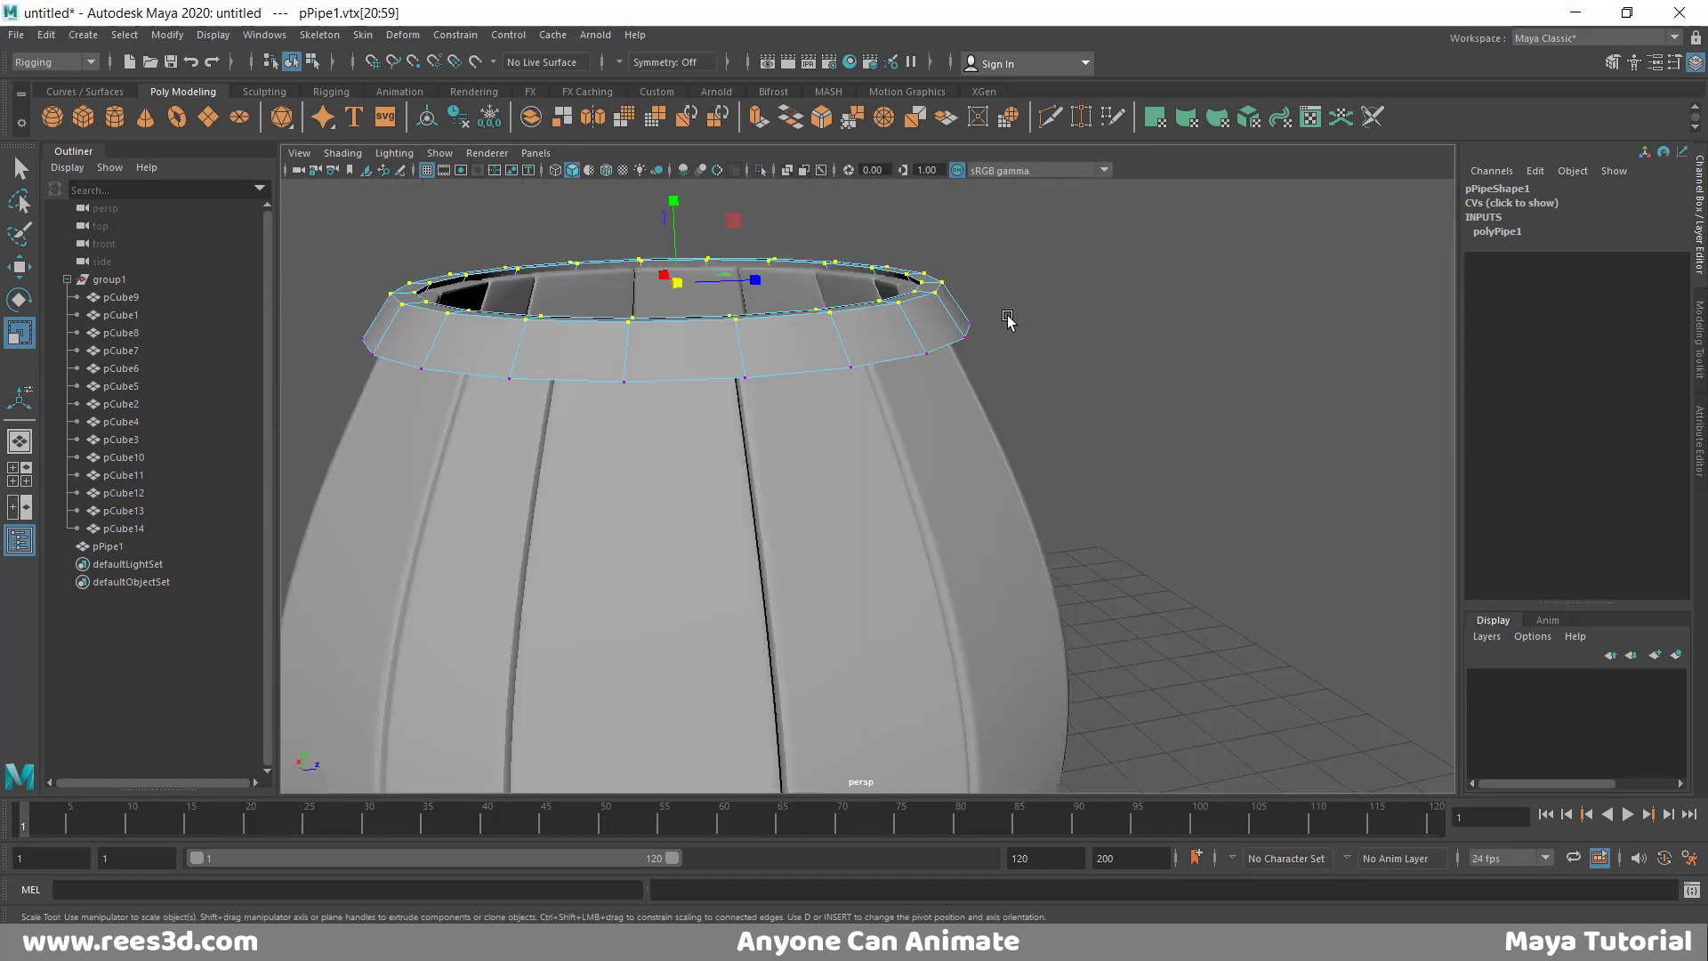
- Select the full loop of faces on the ring's inner wall and move it slightly downward
{"action": "mouse_move", "coordinate": [1011, 320]}
{"action": "left_mouse_down", "text": "alt"}
{"action": "mouse_move", "coordinate": [659, 411]}
{"action": "mouse_move", "coordinate": [774, 347]}
{"action": "mouse_move", "coordinate": [1106, 462]}
{"action": "mouse_move", "coordinate": [1018, 416]}
{"action": "mouse_move", "coordinate": [1222, 405]}
{"action": "mouse_move", "coordinate": [1255, 347]}
{"action": "left_mouse_up", "text": "alt"}
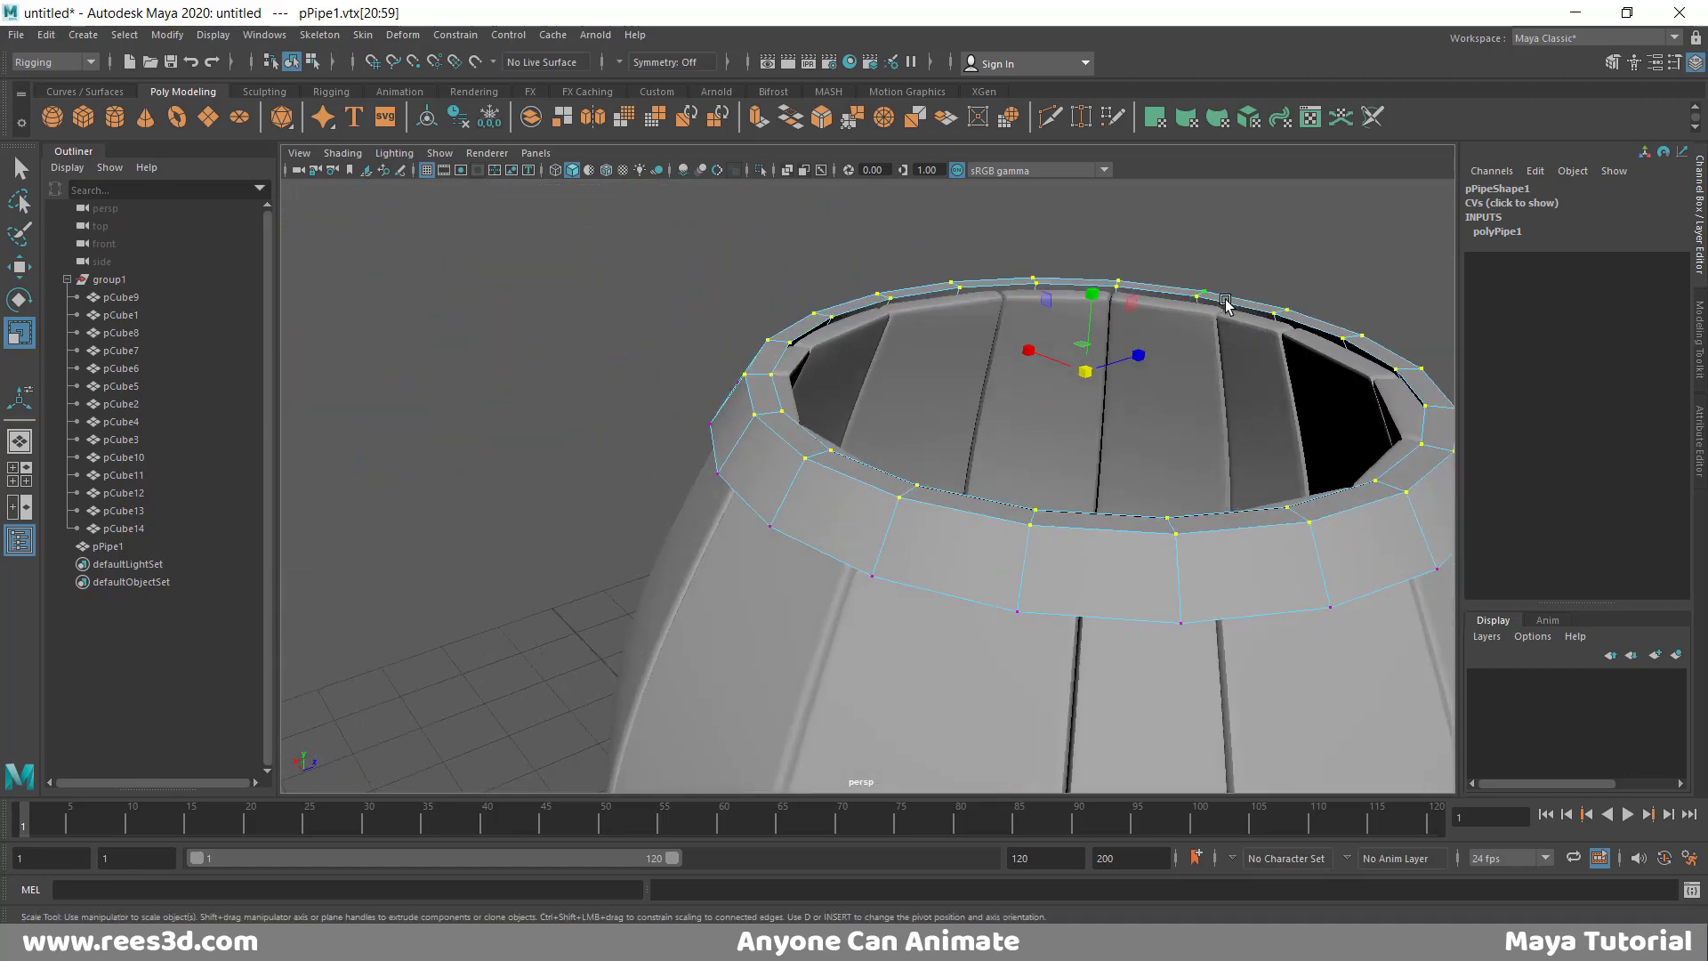
{"action": "right_click_drag", "start_coordinate": [1226, 305], "coordinate": [1239, 317]}
{"action": "left_click", "coordinate": [1198, 313]}
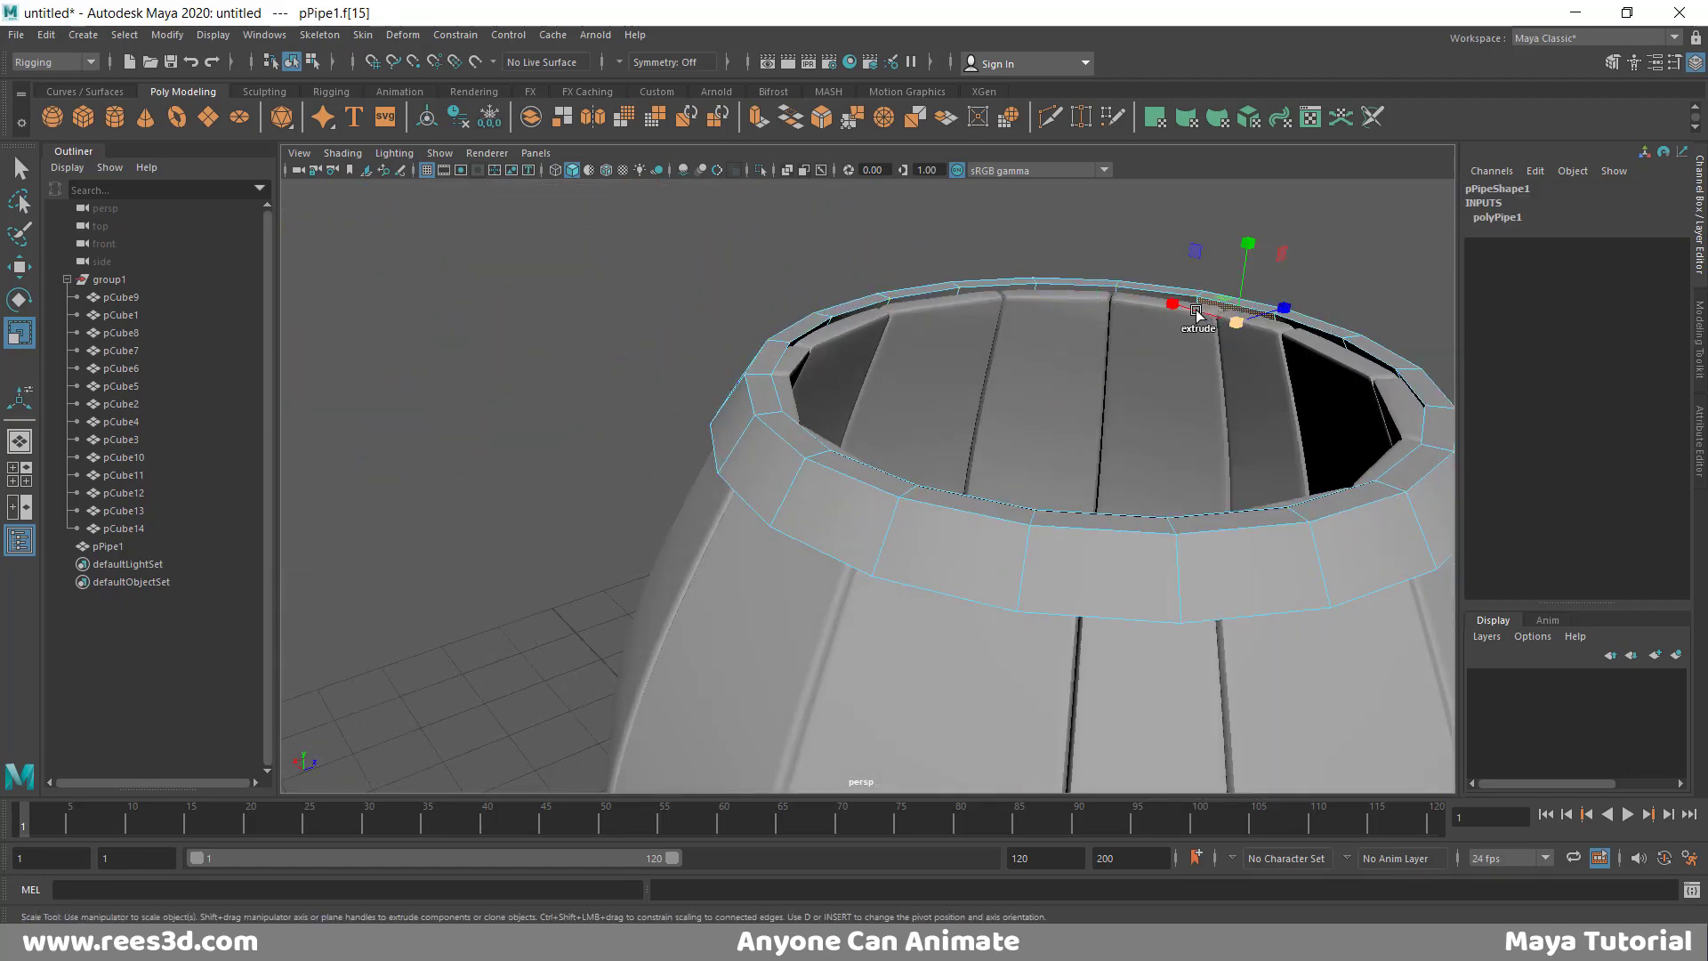
{"action": "double_click", "coordinate": [1145, 299], "text": "shift"}
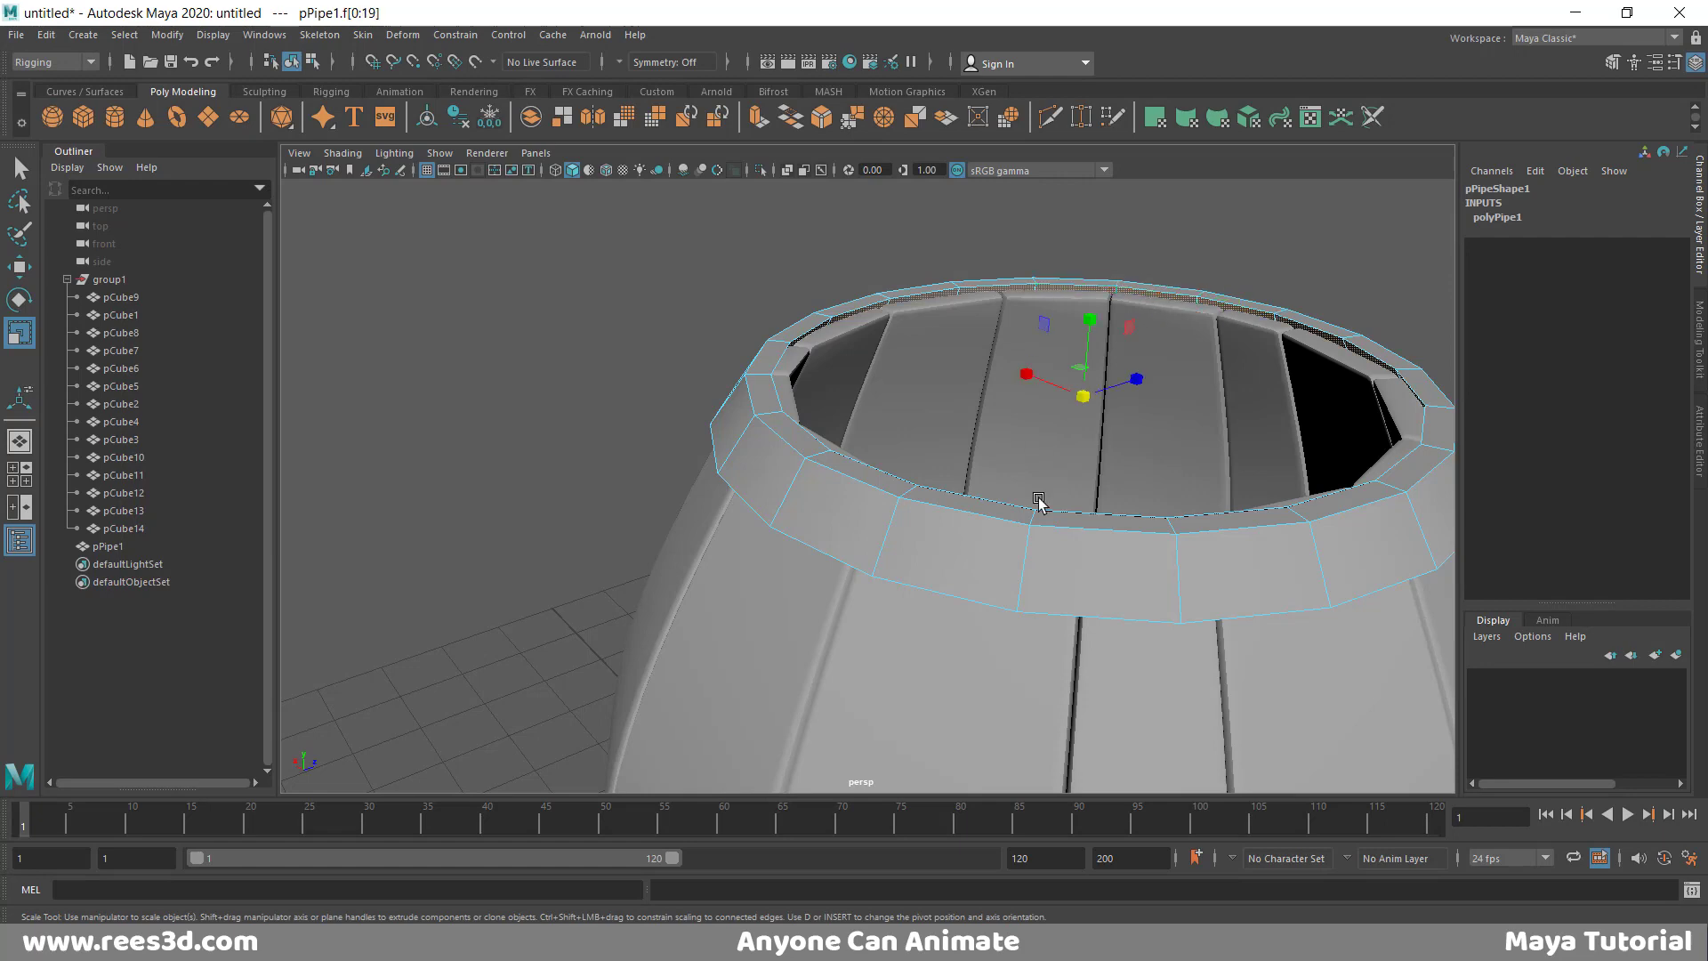
{"action": "left_click_drag", "start_coordinate": [1010, 467], "coordinate": [970, 427], "text": "alt"}
{"action": "key", "text": "w"}
{"action": "left_click_drag", "start_coordinate": [1058, 294], "coordinate": [1056, 322]}
- Return the ring to object mode and scale it up uniformly to about 1.048
{"action": "left_click_drag", "start_coordinate": [1130, 480], "coordinate": [899, 499], "text": "alt"}
{"action": "right_click_drag", "start_coordinate": [1091, 450], "coordinate": [1022, 524]}
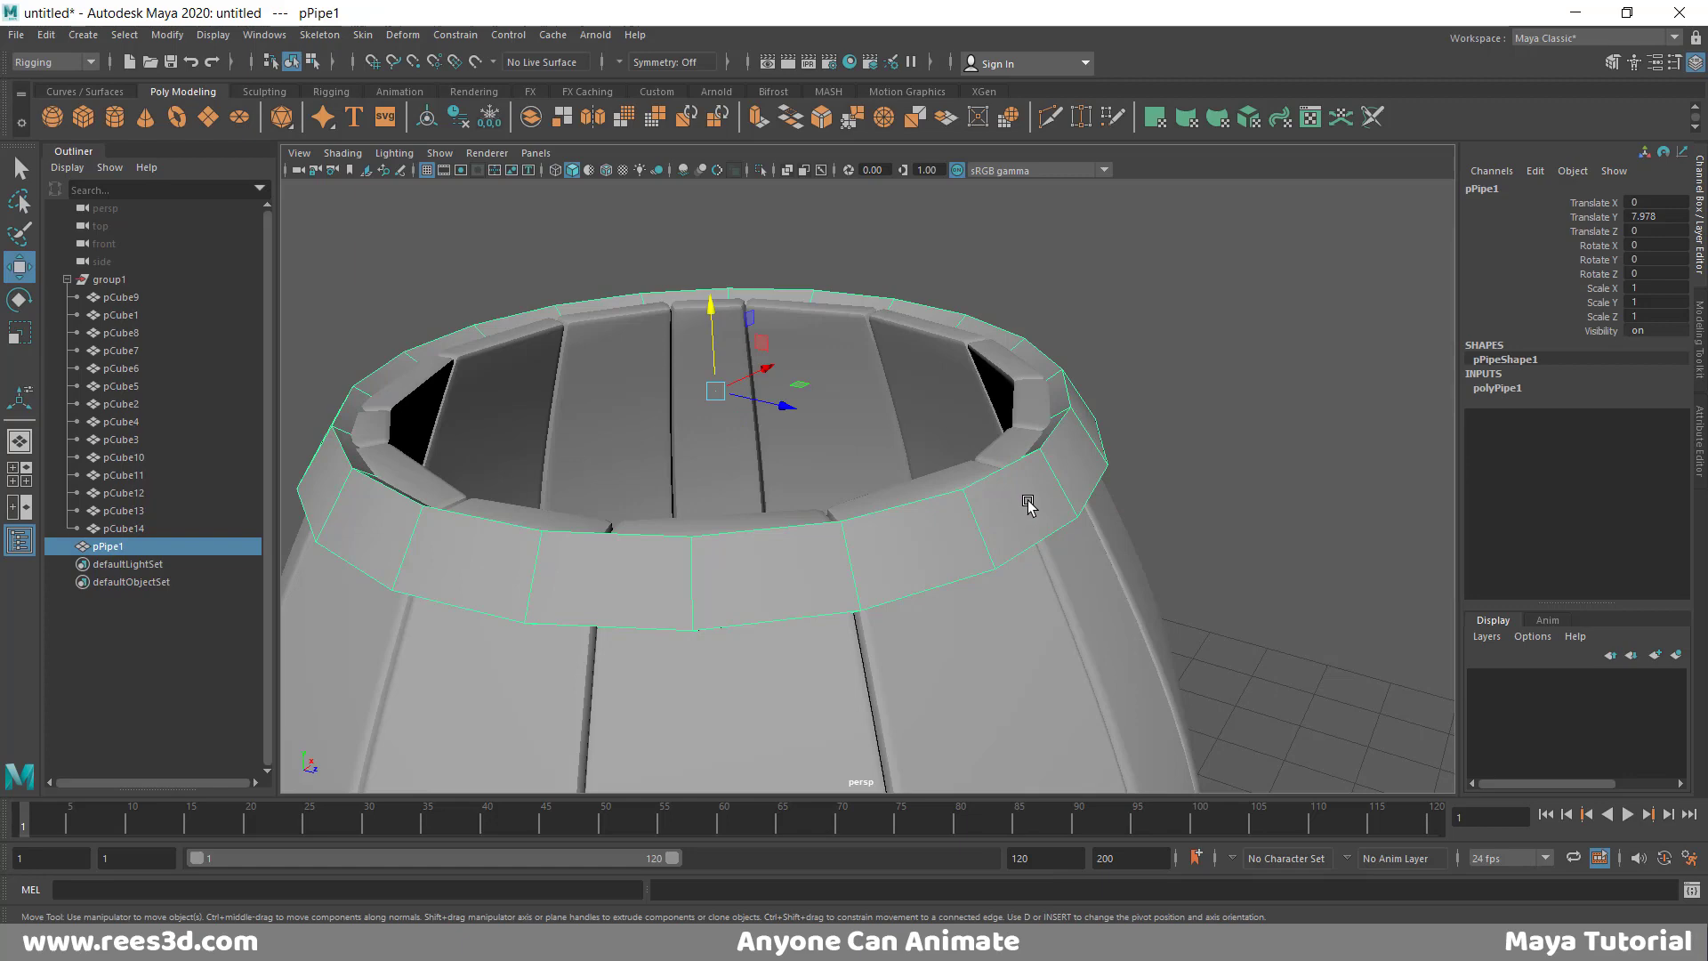
{"action": "key", "text": "r"}
{"action": "left_click_drag", "start_coordinate": [725, 400], "coordinate": [747, 407]}
- Select all four circular edge loops of the ring and bevel them with a Fraction of 0.2
{"action": "left_click_drag", "start_coordinate": [762, 472], "coordinate": [930, 451], "text": "alt"}
{"action": "right_click_drag", "start_coordinate": [1109, 363], "coordinate": [1107, 299]}
{"action": "double_click", "coordinate": [1091, 355]}
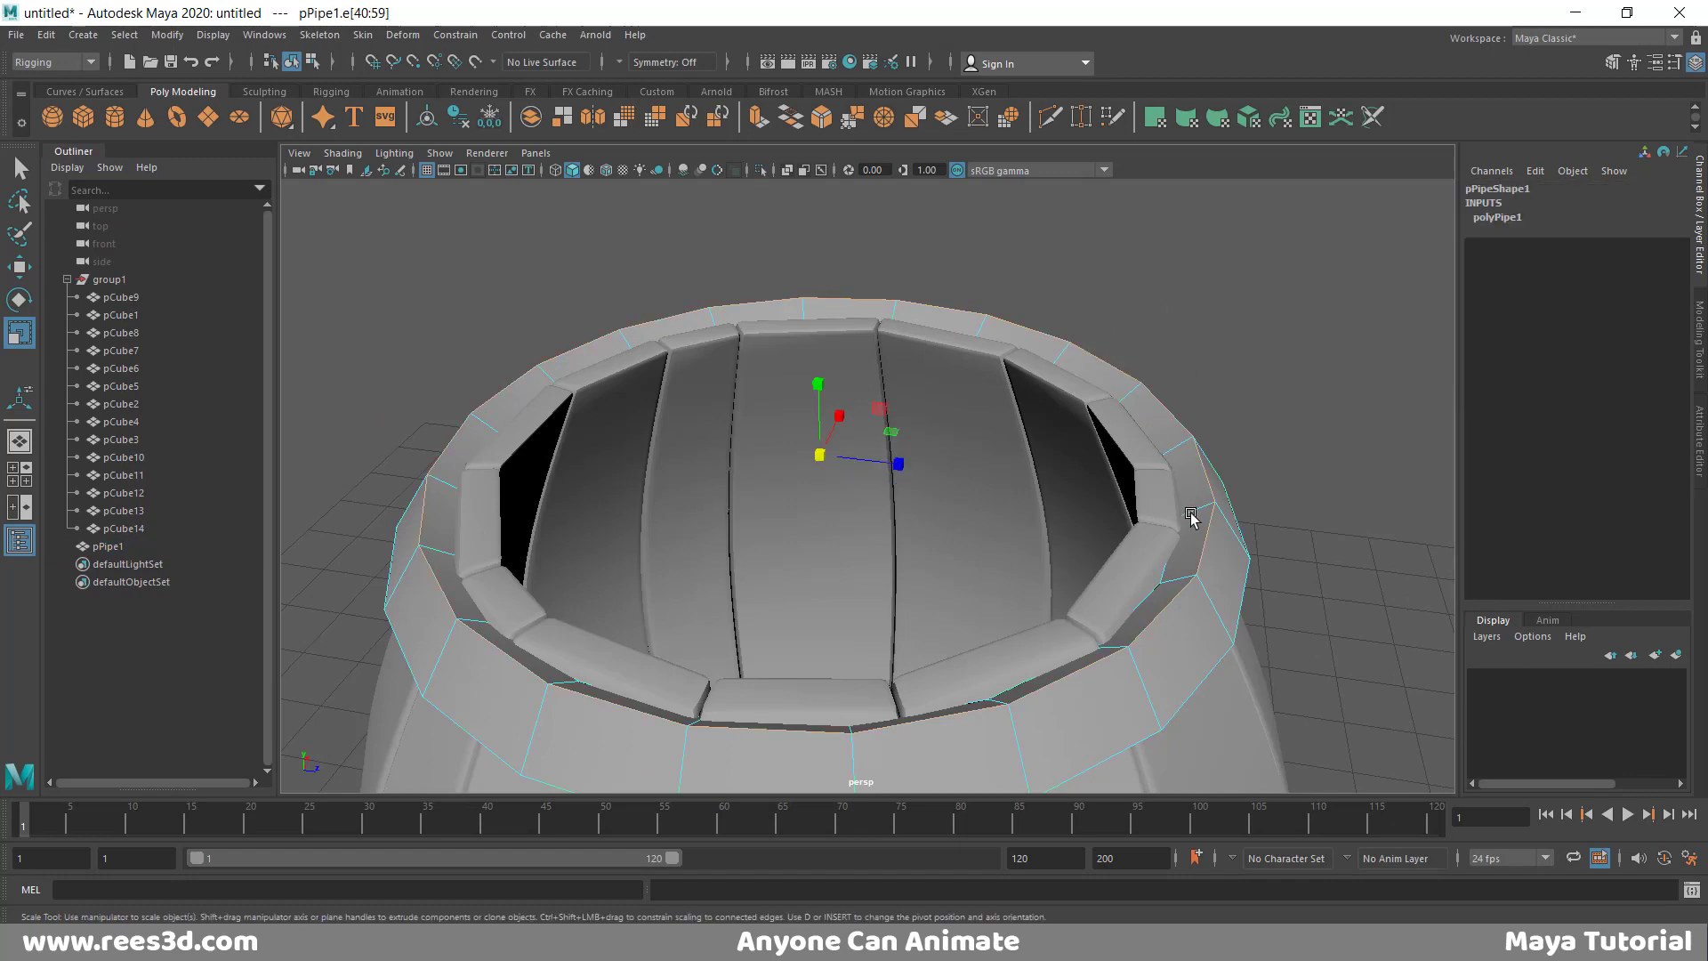
{"action": "left_click_drag", "start_coordinate": [1193, 515], "coordinate": [1048, 426], "text": "alt"}
{"action": "double_click", "coordinate": [1123, 431], "text": "shift"}
{"action": "double_click", "coordinate": [949, 204], "text": "shift"}
{"action": "left_click_drag", "start_coordinate": [1038, 320], "coordinate": [1331, 339], "text": "alt"}
{"action": "middle_click_drag", "start_coordinate": [1331, 339], "coordinate": [1063, 432], "text": "alt"}
{"action": "key", "text": "4"}
{"action": "left_click_drag", "start_coordinate": [1061, 431], "coordinate": [987, 474], "text": "alt"}
{"action": "left_click_drag", "start_coordinate": [939, 392], "coordinate": [1014, 493], "text": "alt"}
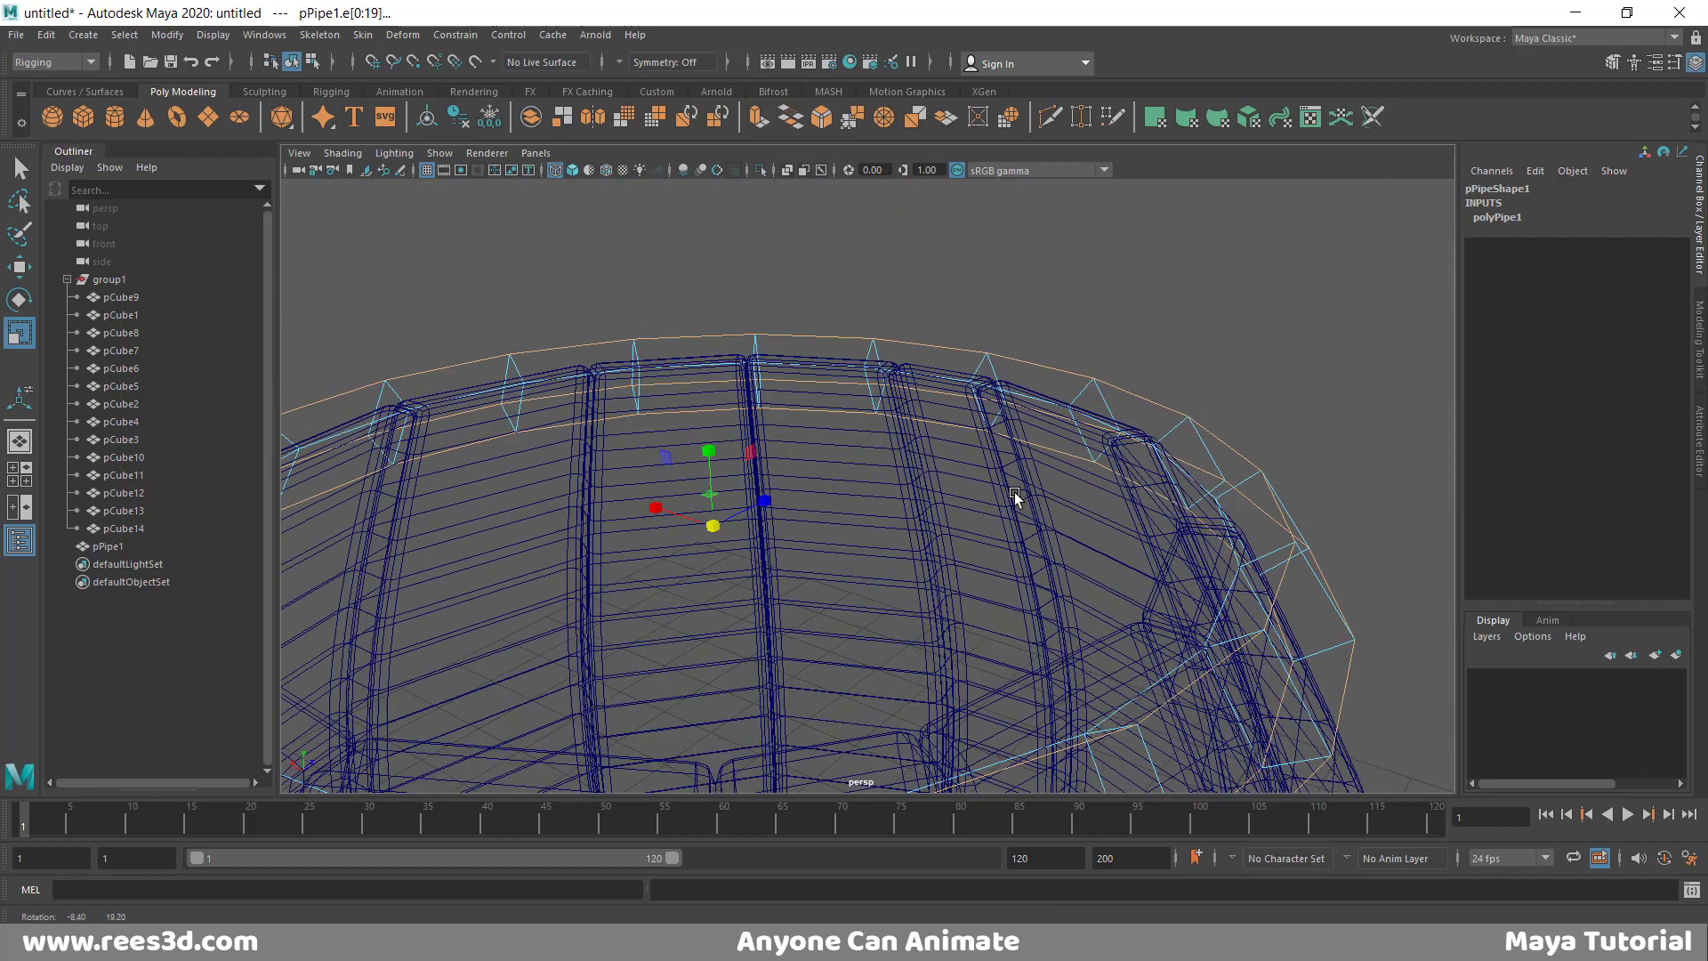
{"action": "double_click", "coordinate": [1038, 393], "text": "shift"}
{"action": "right_click_drag", "start_coordinate": [1034, 404], "coordinate": [747, 483], "text": "alt"}
{"action": "left_click_drag", "start_coordinate": [727, 489], "coordinate": [877, 381], "text": "alt"}
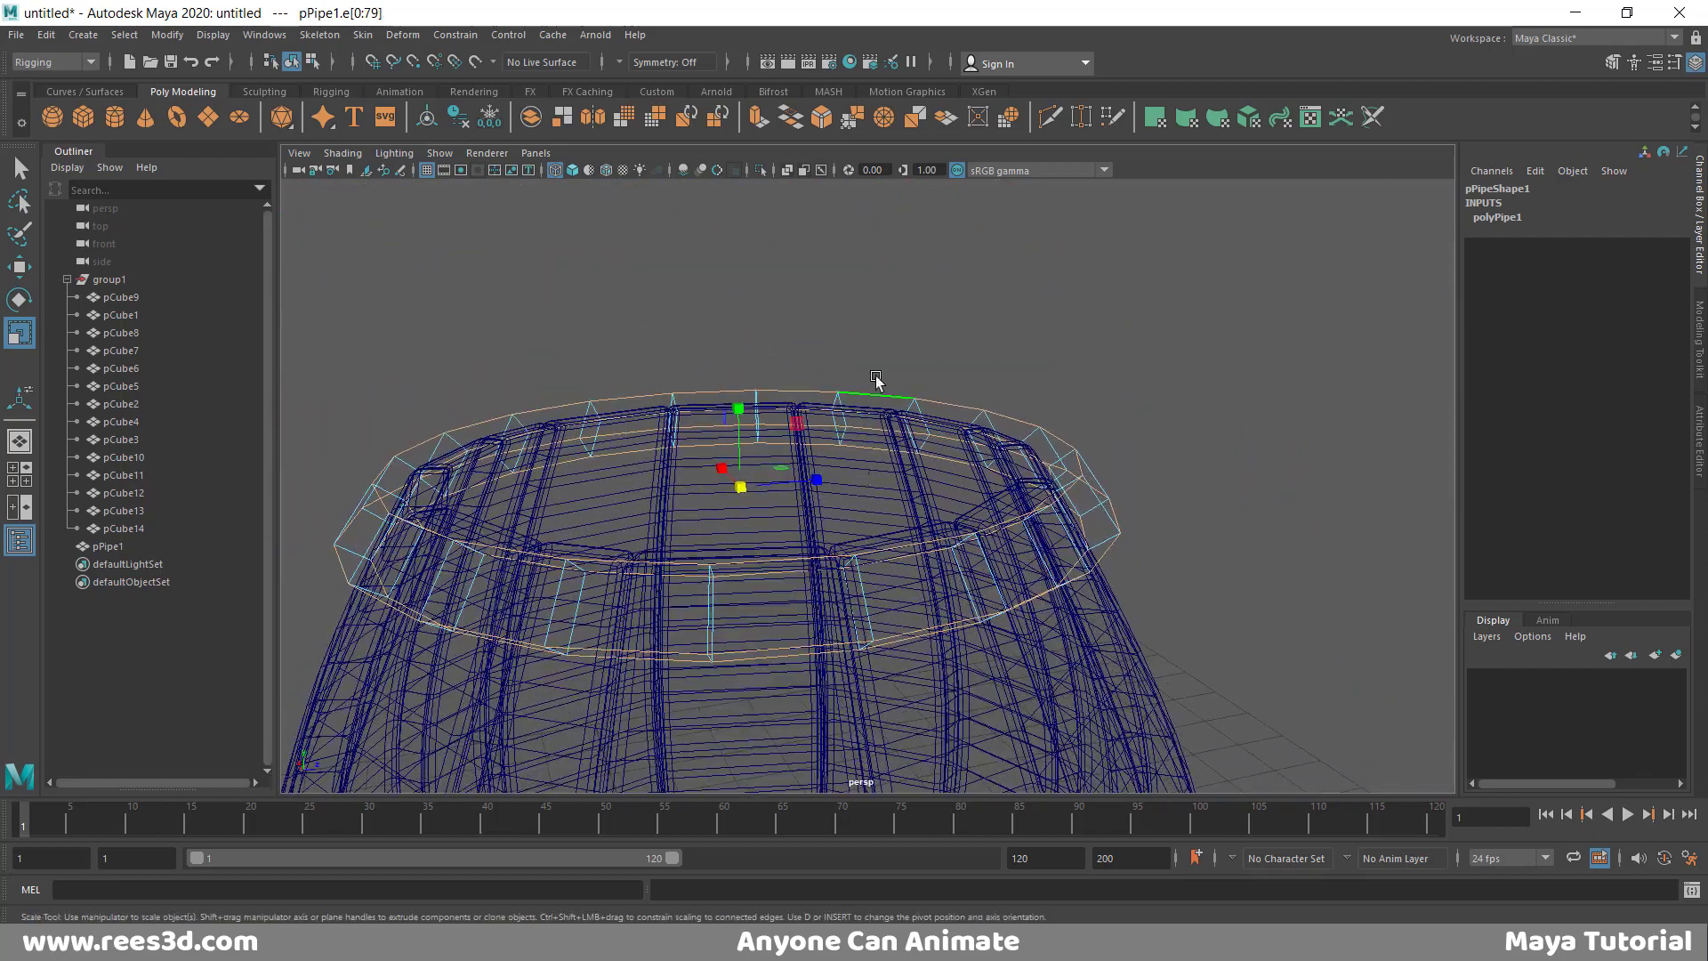
{"action": "right_click_drag", "start_coordinate": [883, 354], "coordinate": [943, 356], "text": "shift"}
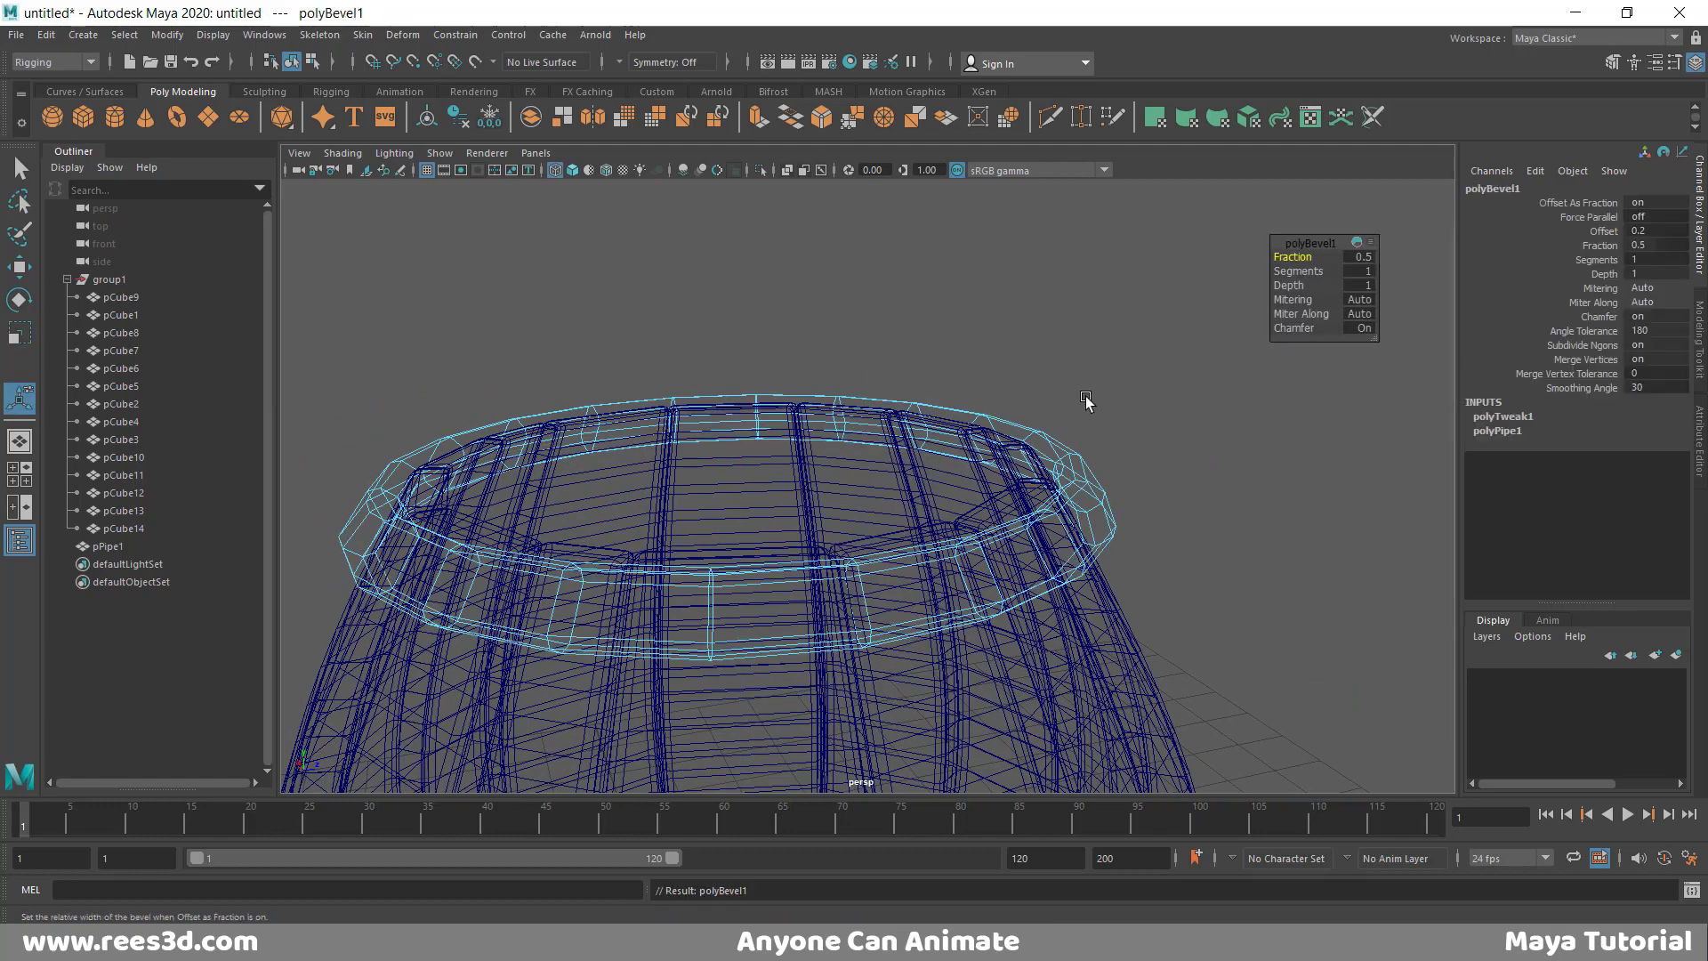
{"action": "left_click", "coordinate": [1362, 257]}
{"action": "key", "text": "Return"}
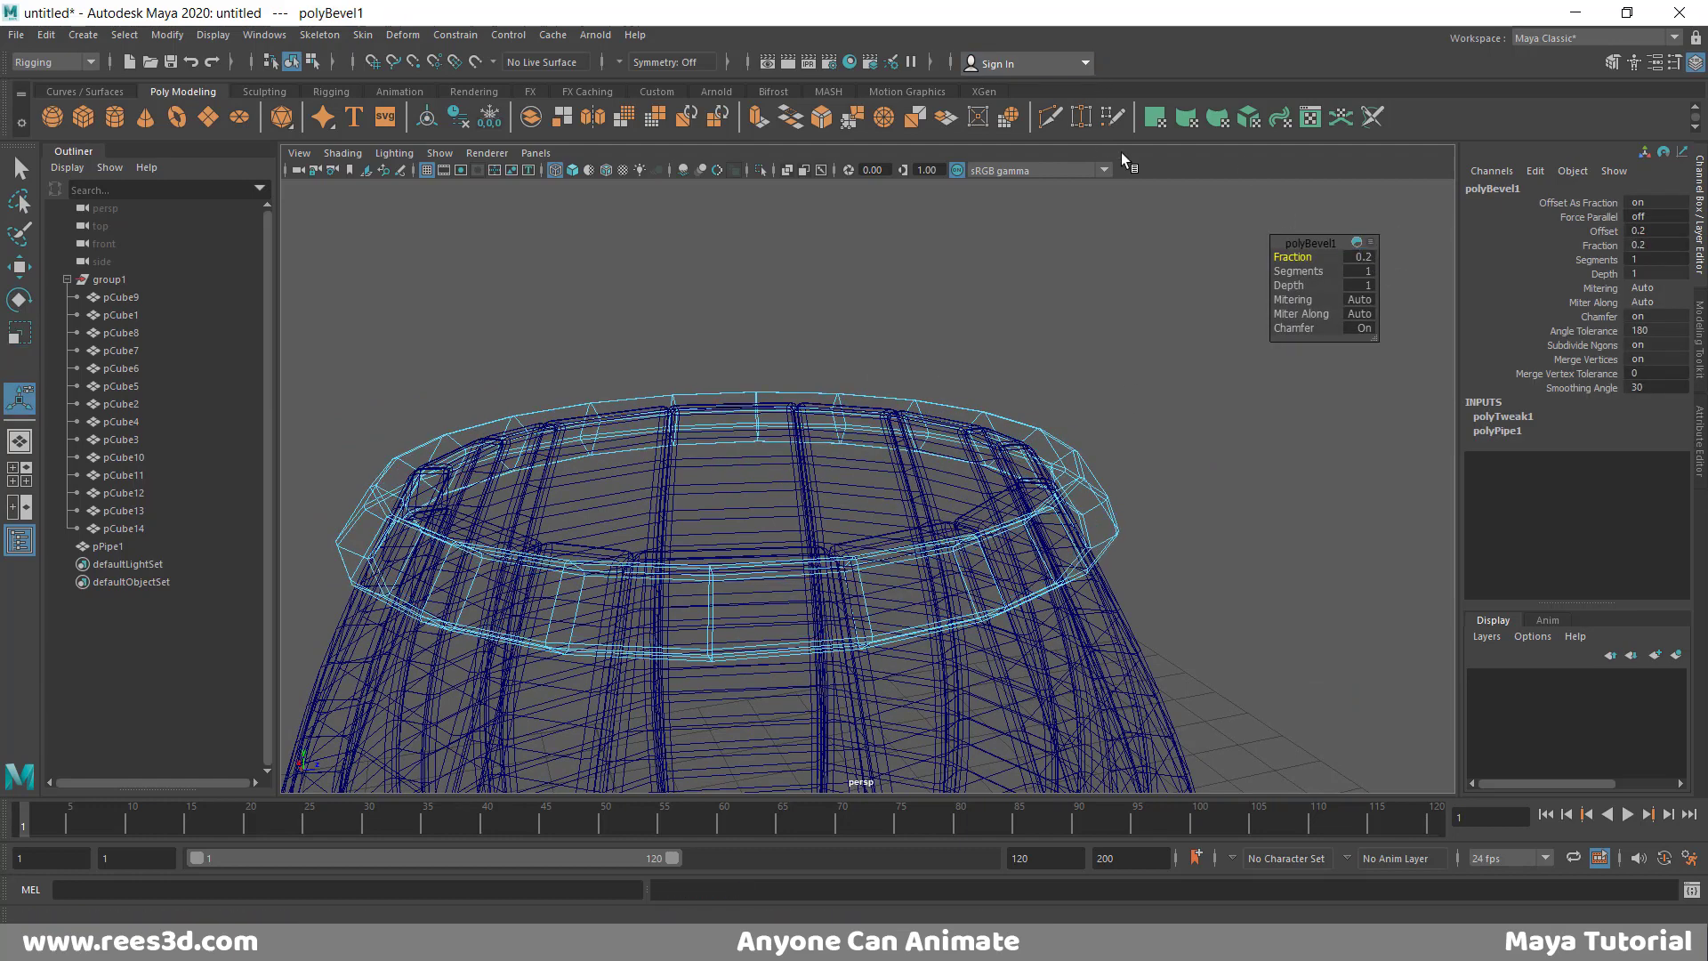
- Set the ring bevel's Fraction to 0.3 and Segments to 2, and reselect the ring as a whole object
{"action": "key", "text": "5"}
{"action": "right_click_drag", "start_coordinate": [892, 421], "coordinate": [1519, 153], "text": "alt"}
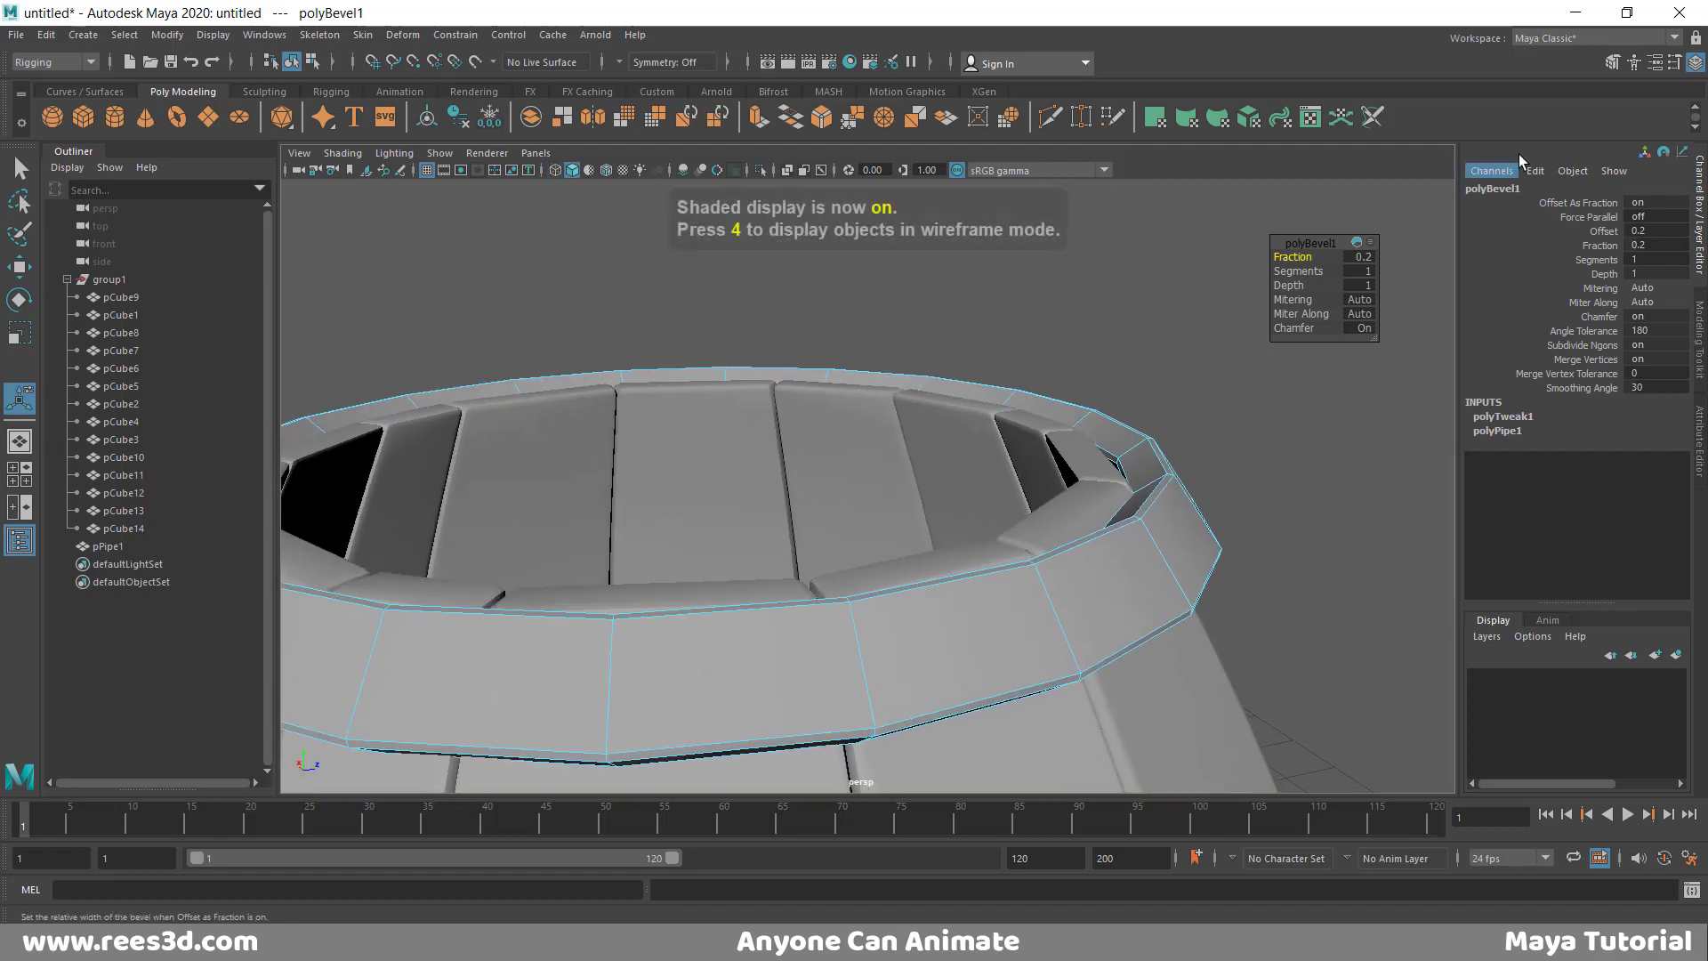
{"action": "left_click", "coordinate": [1367, 257]}
{"action": "type", "text": "0.3"}
{"action": "key", "text": "Return"}
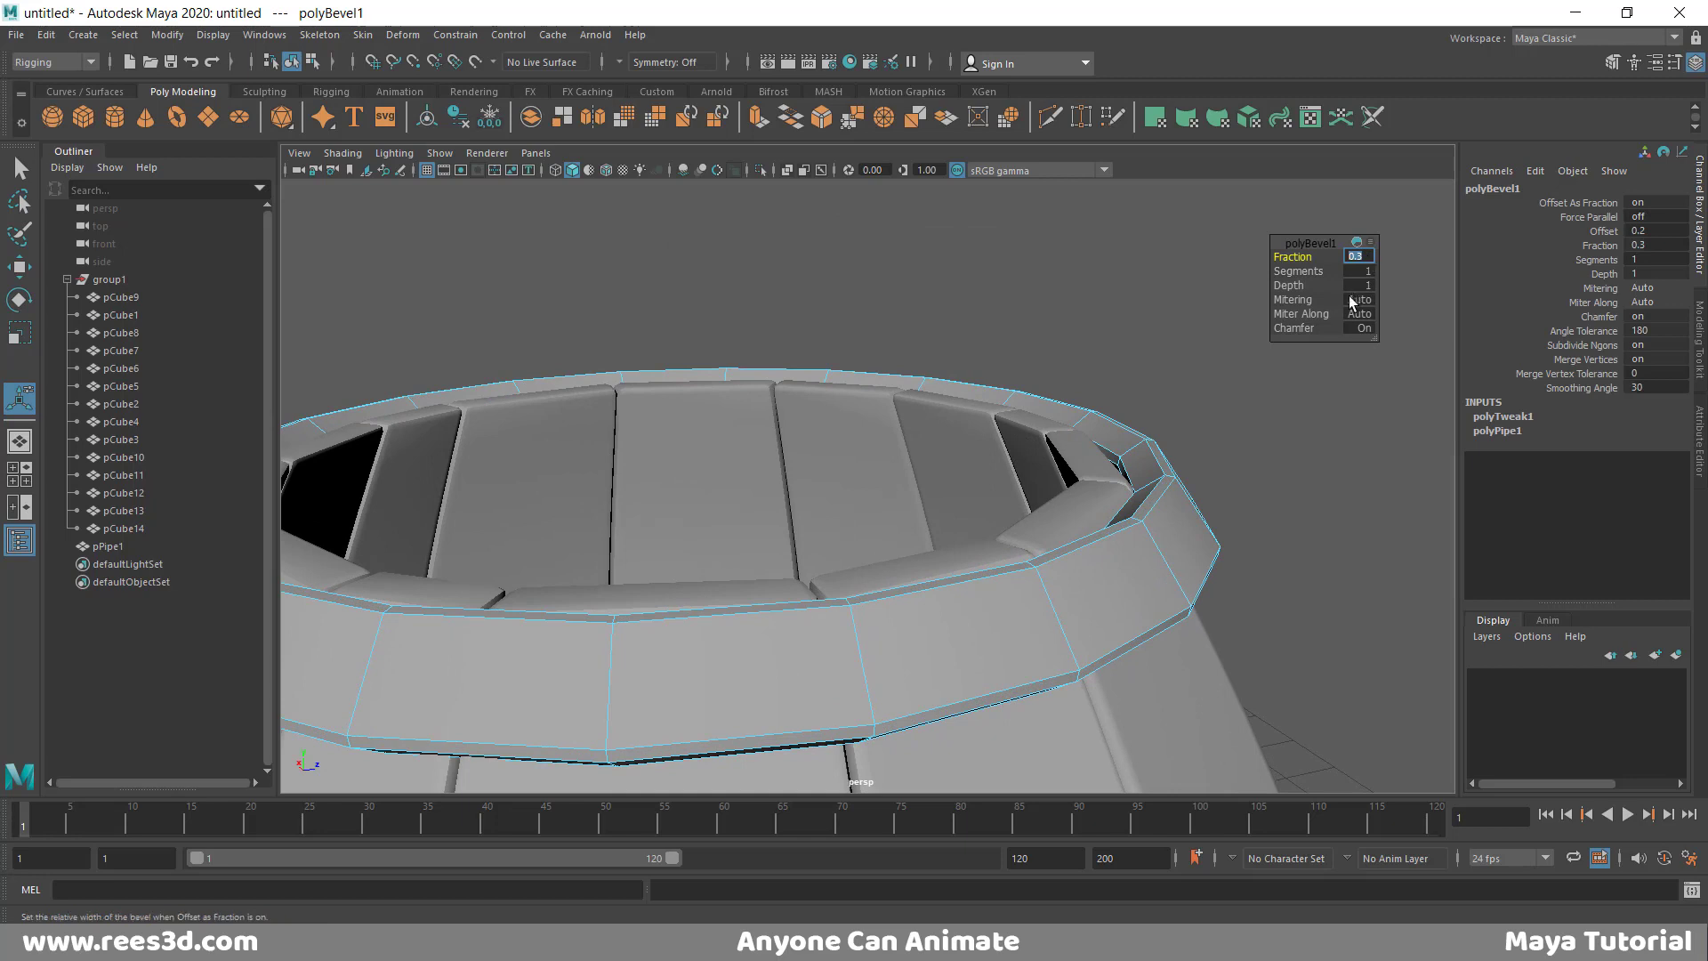
{"action": "left_click", "coordinate": [1367, 275]}
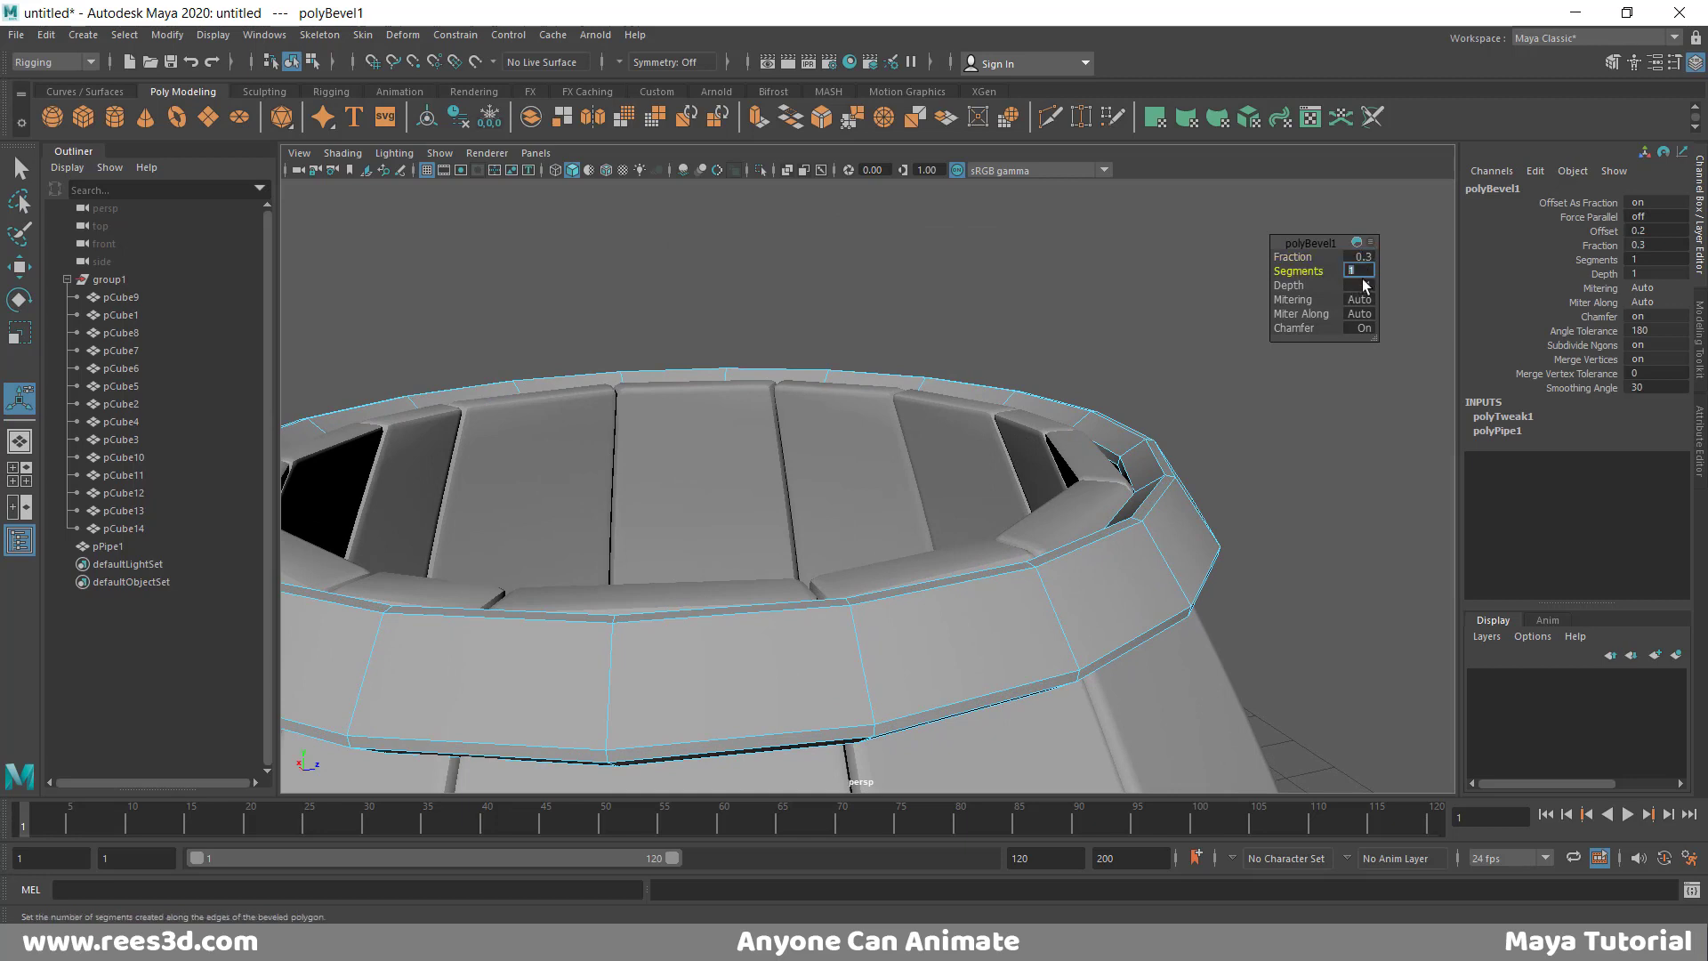
{"action": "key", "text": "Return"}
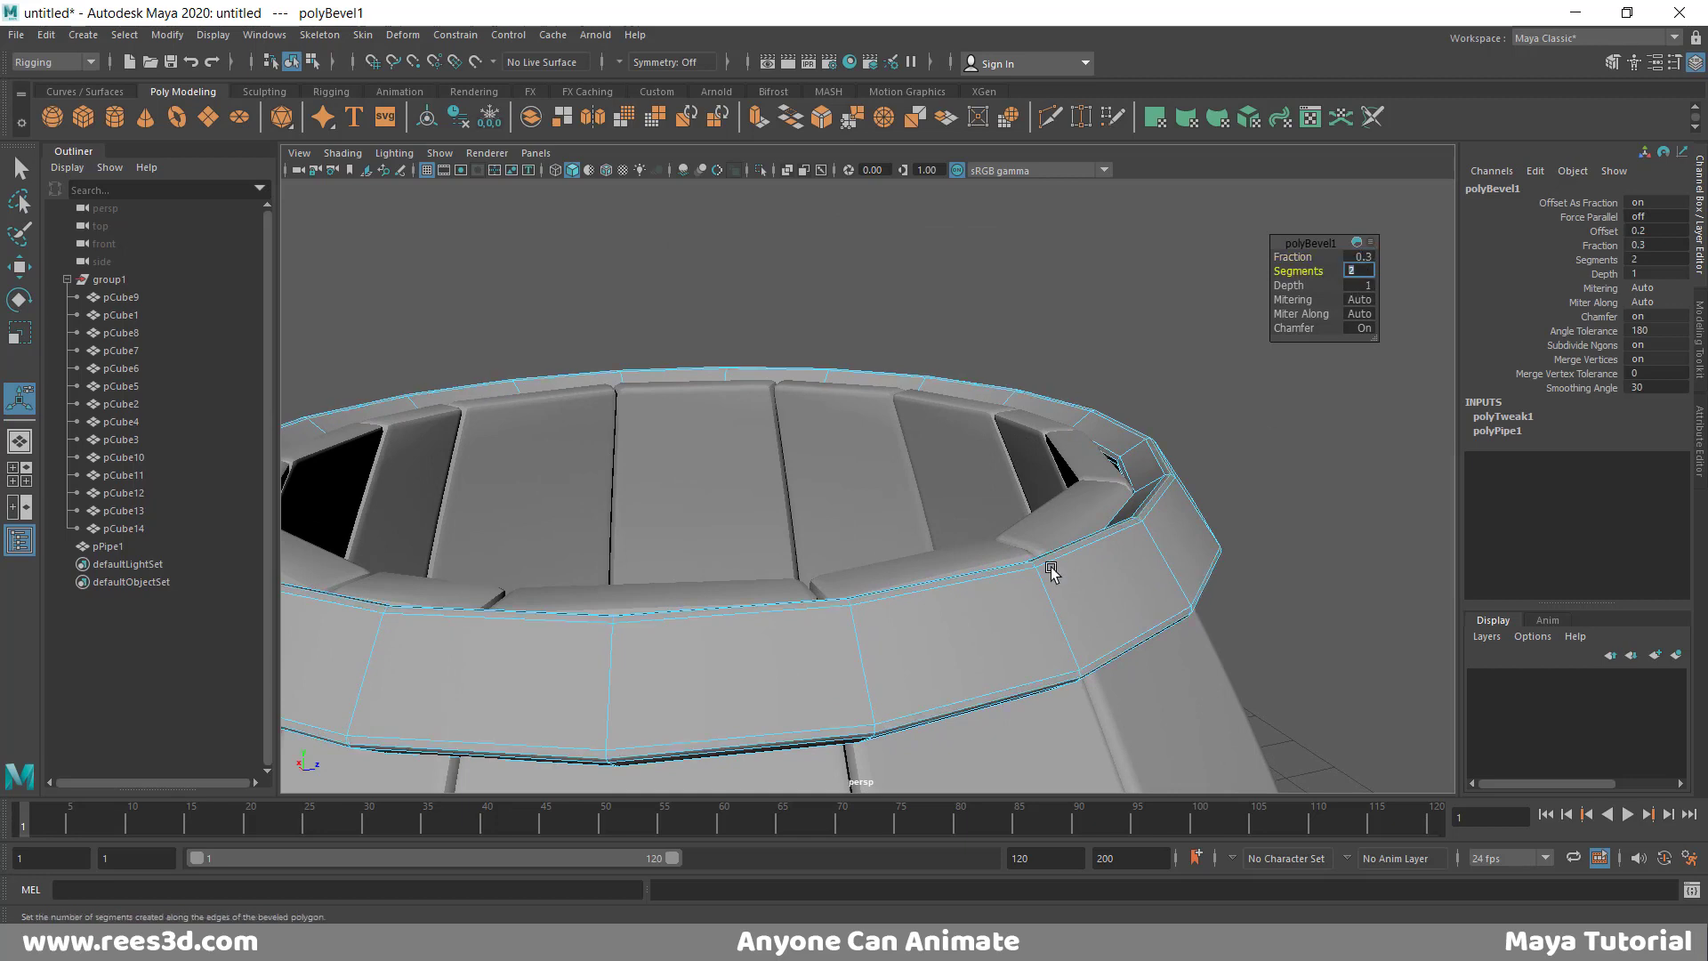
{"action": "right_click", "coordinate": [1184, 452]}
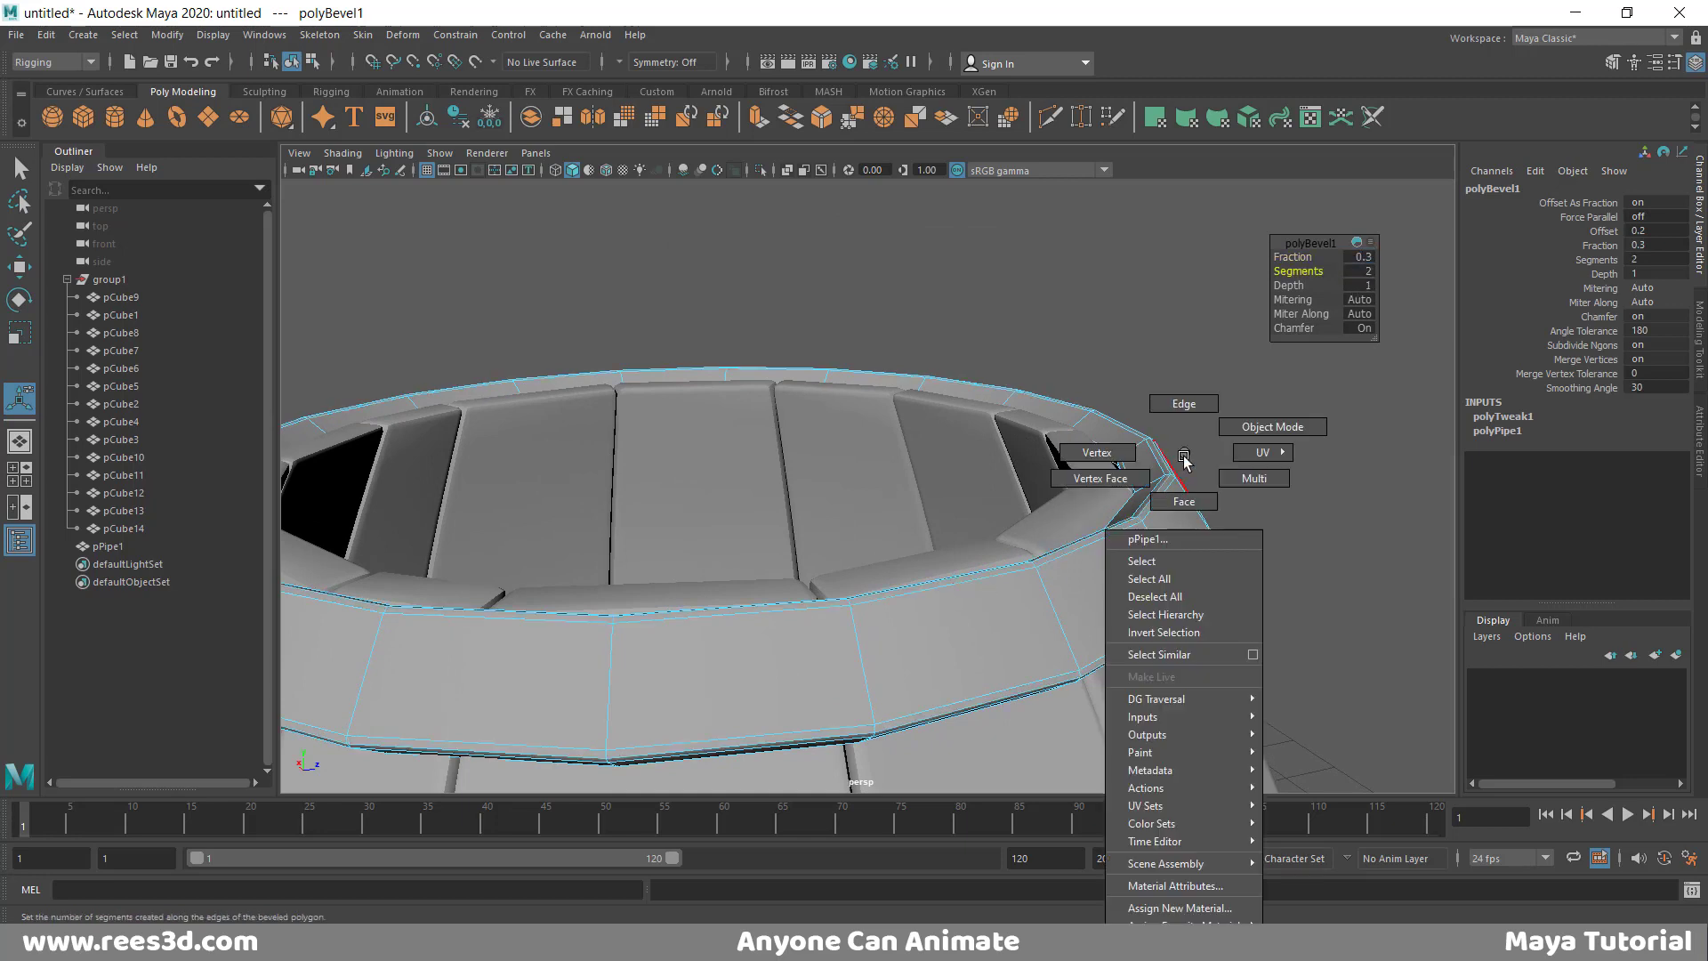
{"action": "left_click", "coordinate": [1143, 560]}
- Examine the bevelled ring's fit on the barrel in wireframe and shaded display from several angles
{"action": "scroll", "coordinate": [1030, 553], "scroll_direction": "down", "scroll_amount": 5}
{"action": "key", "text": "4"}
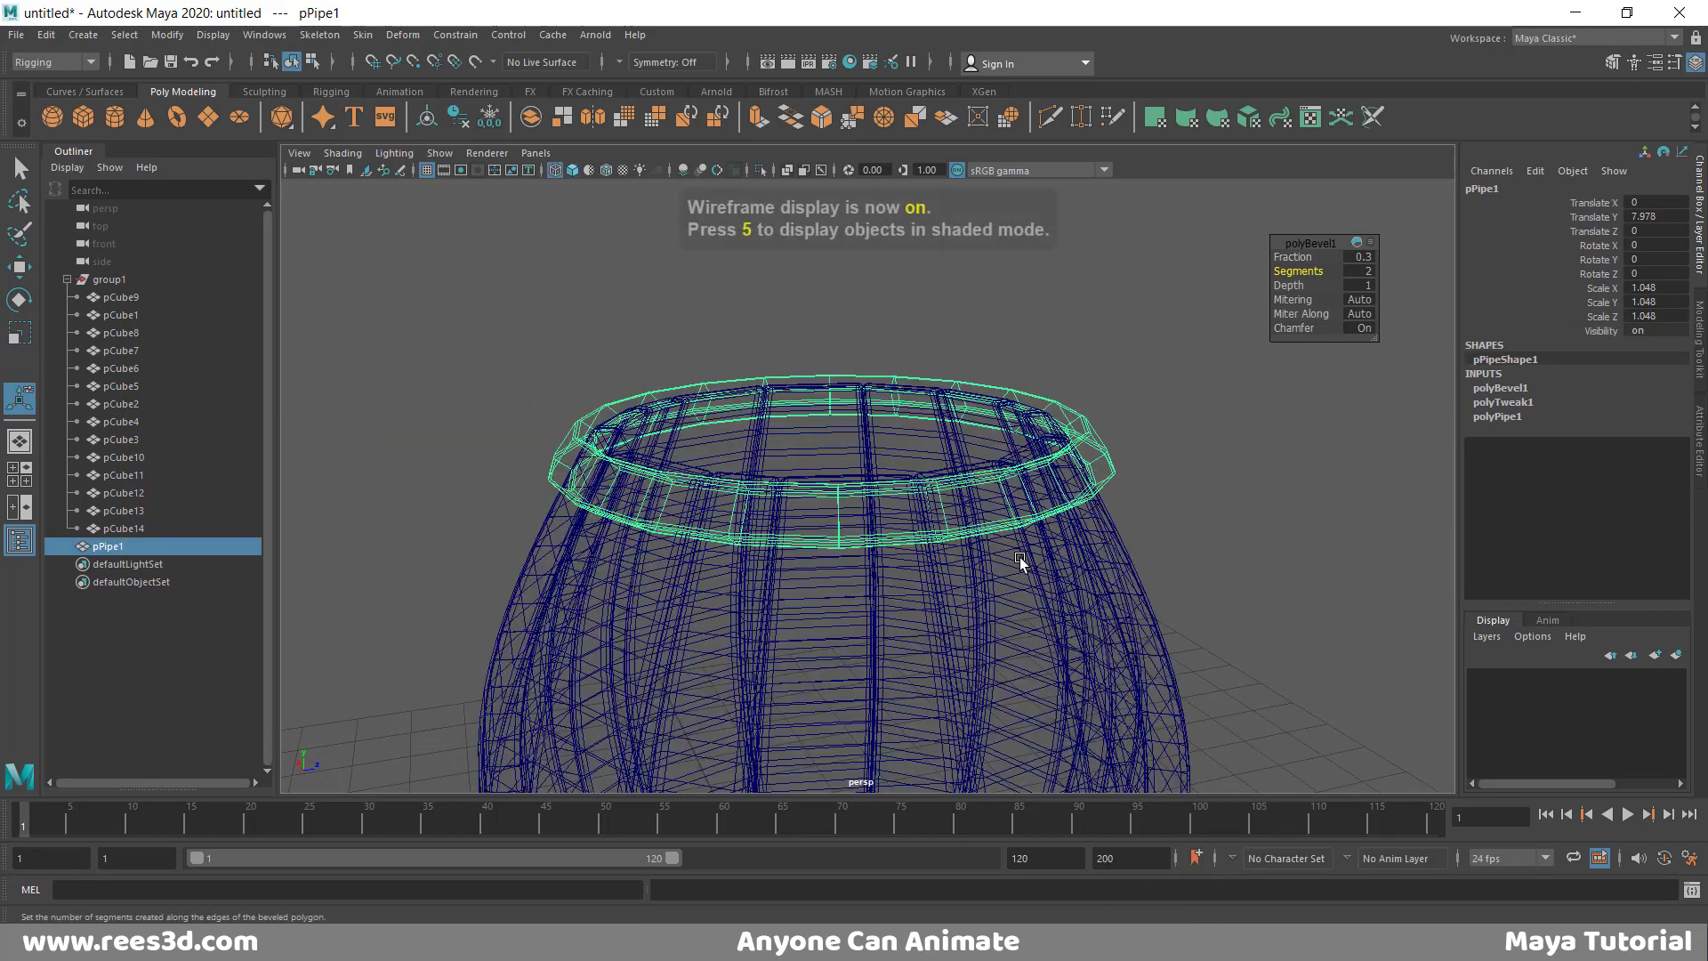
{"action": "key", "text": "5"}
{"action": "left_click", "coordinate": [1161, 503]}
{"action": "left_click_drag", "start_coordinate": [1071, 601], "coordinate": [1029, 579], "text": "alt"}
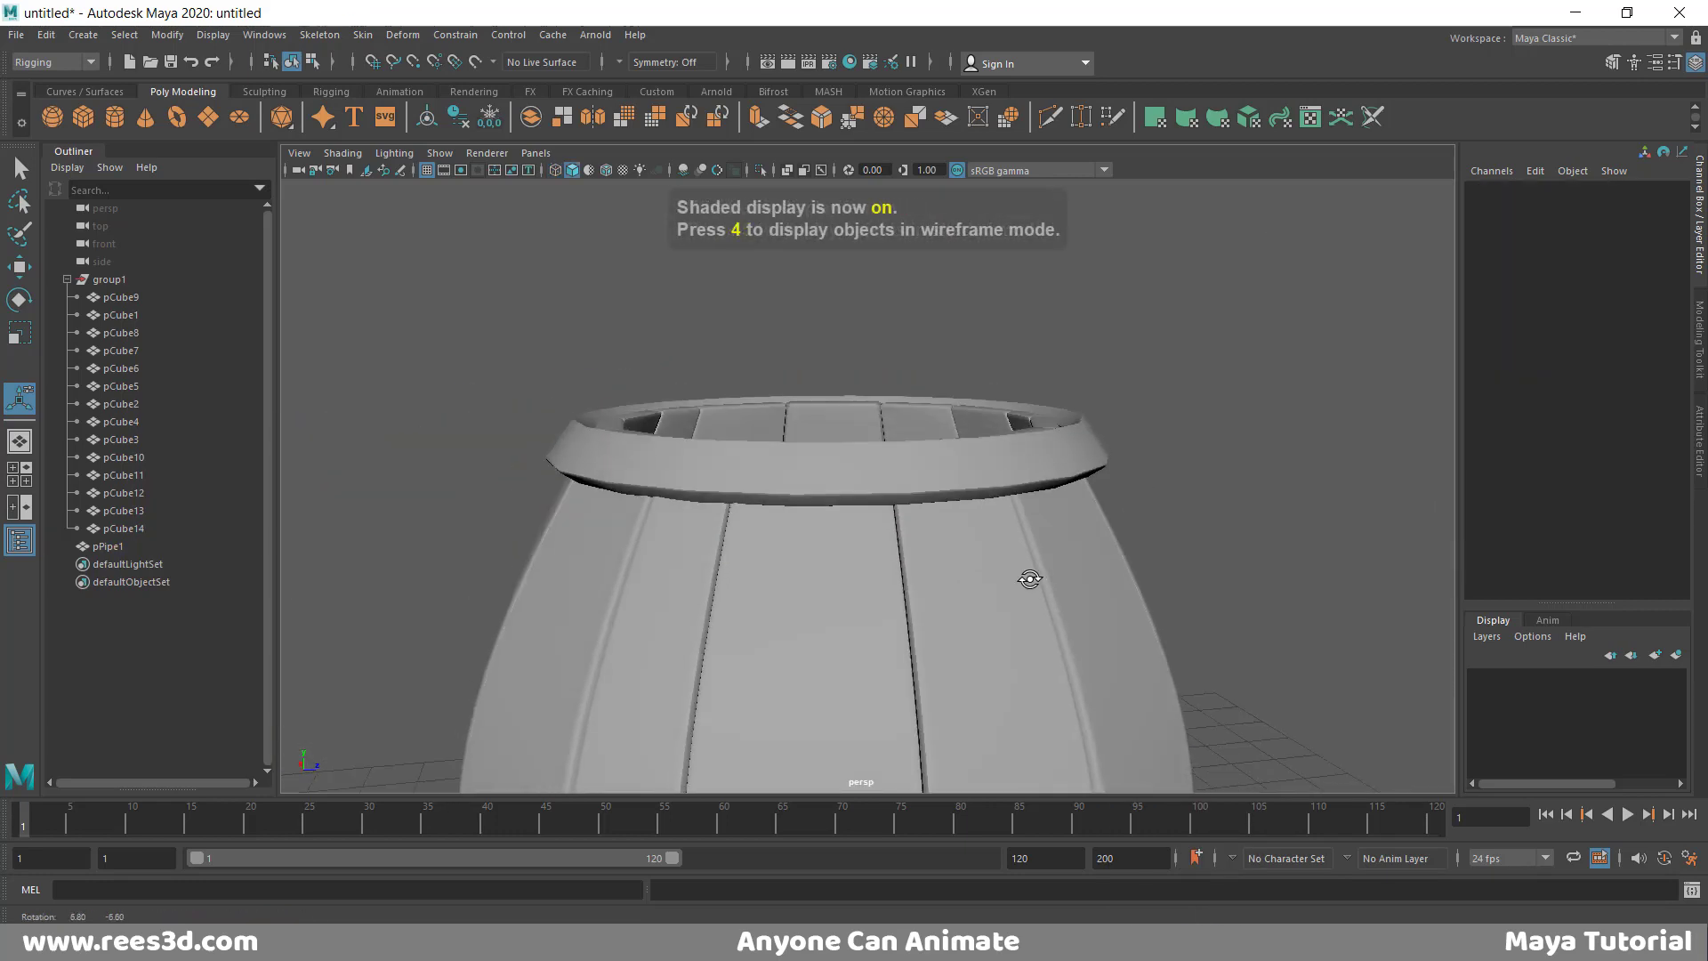
{"action": "left_click", "coordinate": [1032, 459]}
{"action": "left_click_drag", "start_coordinate": [1022, 510], "coordinate": [1002, 542], "text": "alt"}
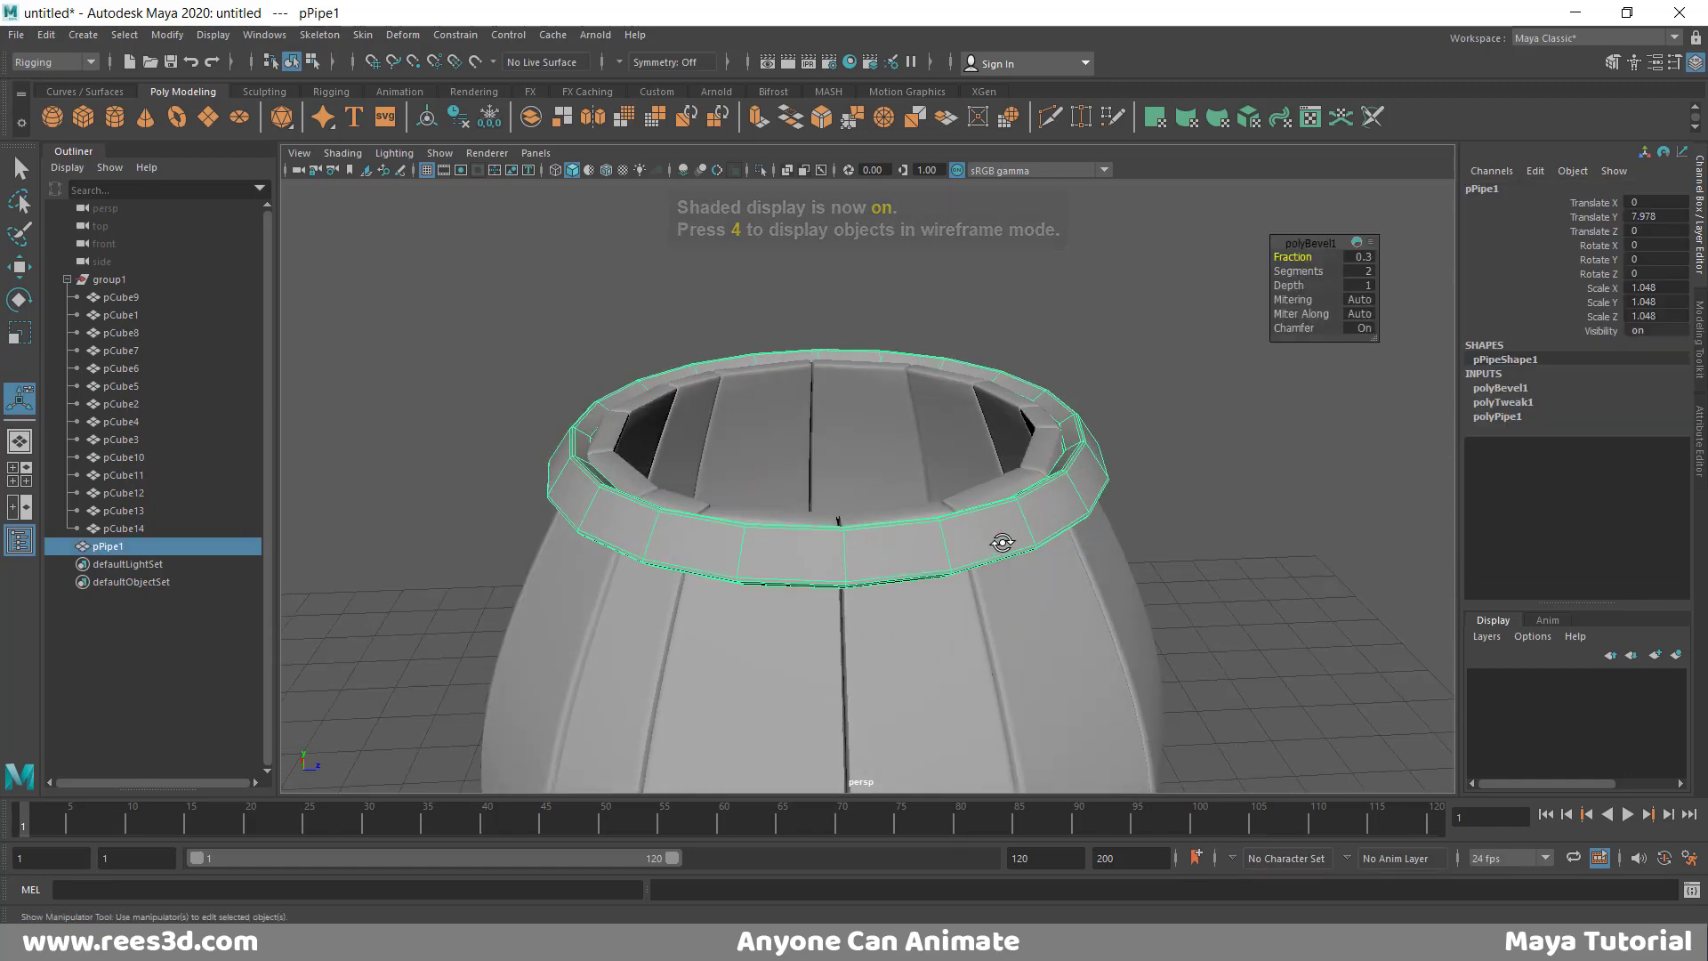
{"action": "left_click", "coordinate": [1166, 469]}
{"action": "left_click_drag", "start_coordinate": [1166, 468], "coordinate": [1064, 617], "text": "alt"}
{"action": "right_click_drag", "start_coordinate": [915, 480], "coordinate": [644, 611], "text": "alt"}
{"action": "left_click_drag", "start_coordinate": [644, 611], "coordinate": [949, 389], "text": "alt"}
- Select the bevelled rim ring as a whole object and duplicate it
{"action": "left_click", "coordinate": [950, 378]}
{"action": "right_click", "coordinate": [1005, 351]}
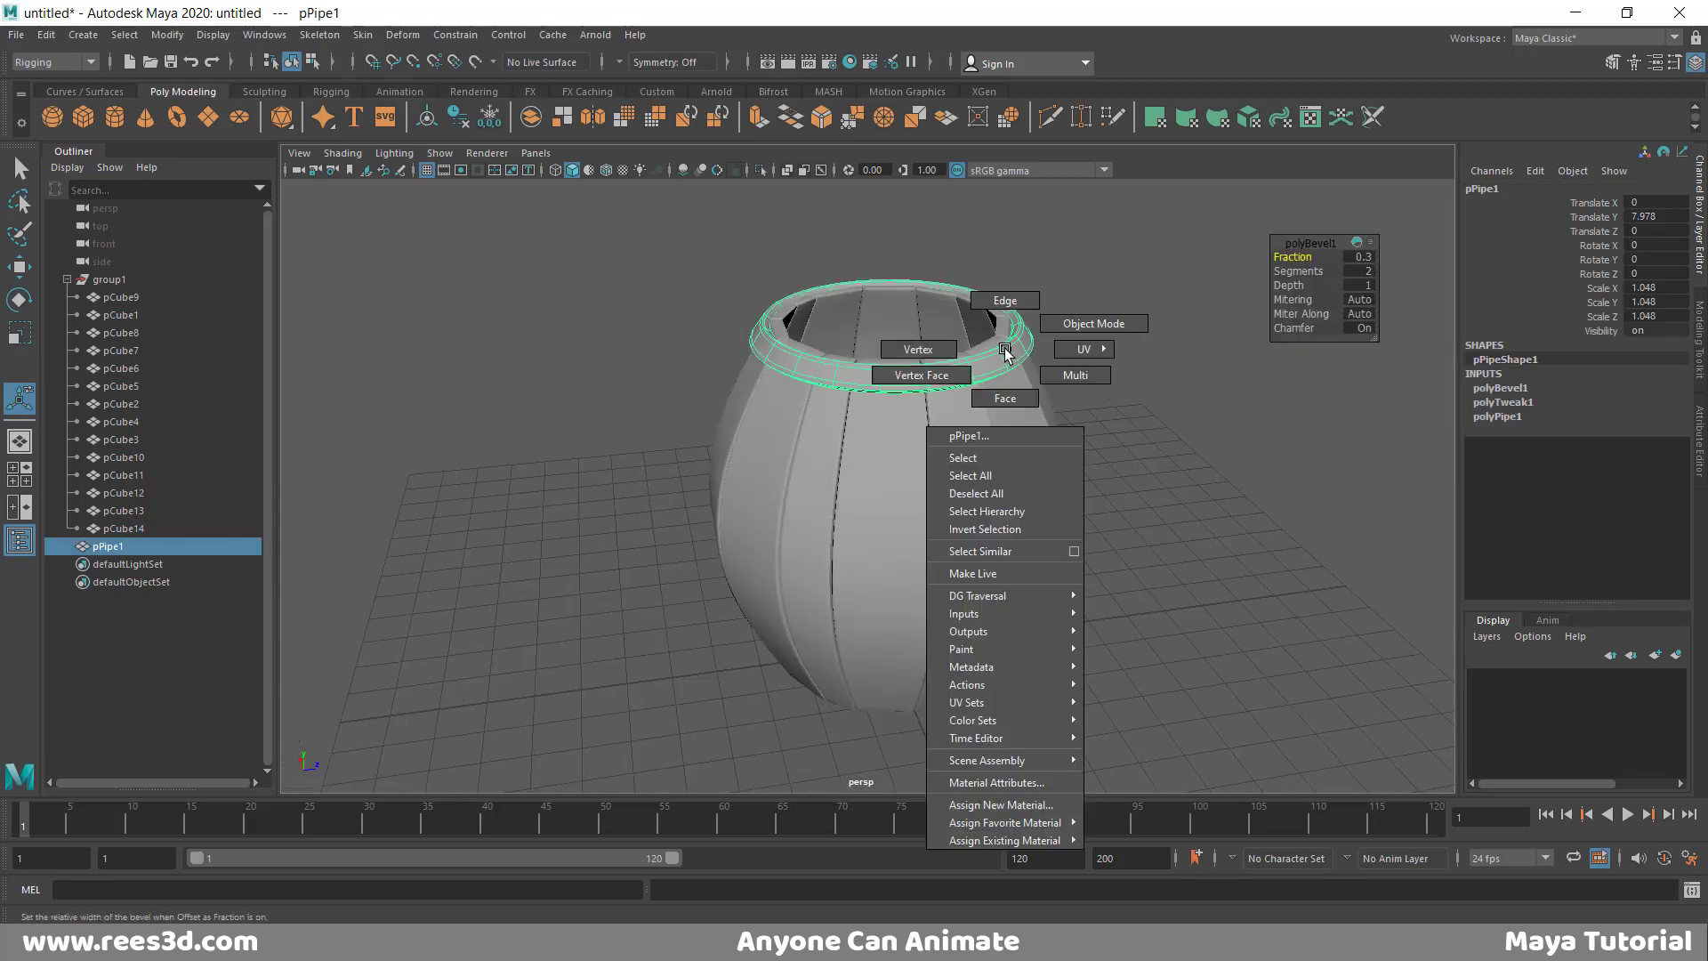
{"action": "left_click", "coordinate": [969, 458]}
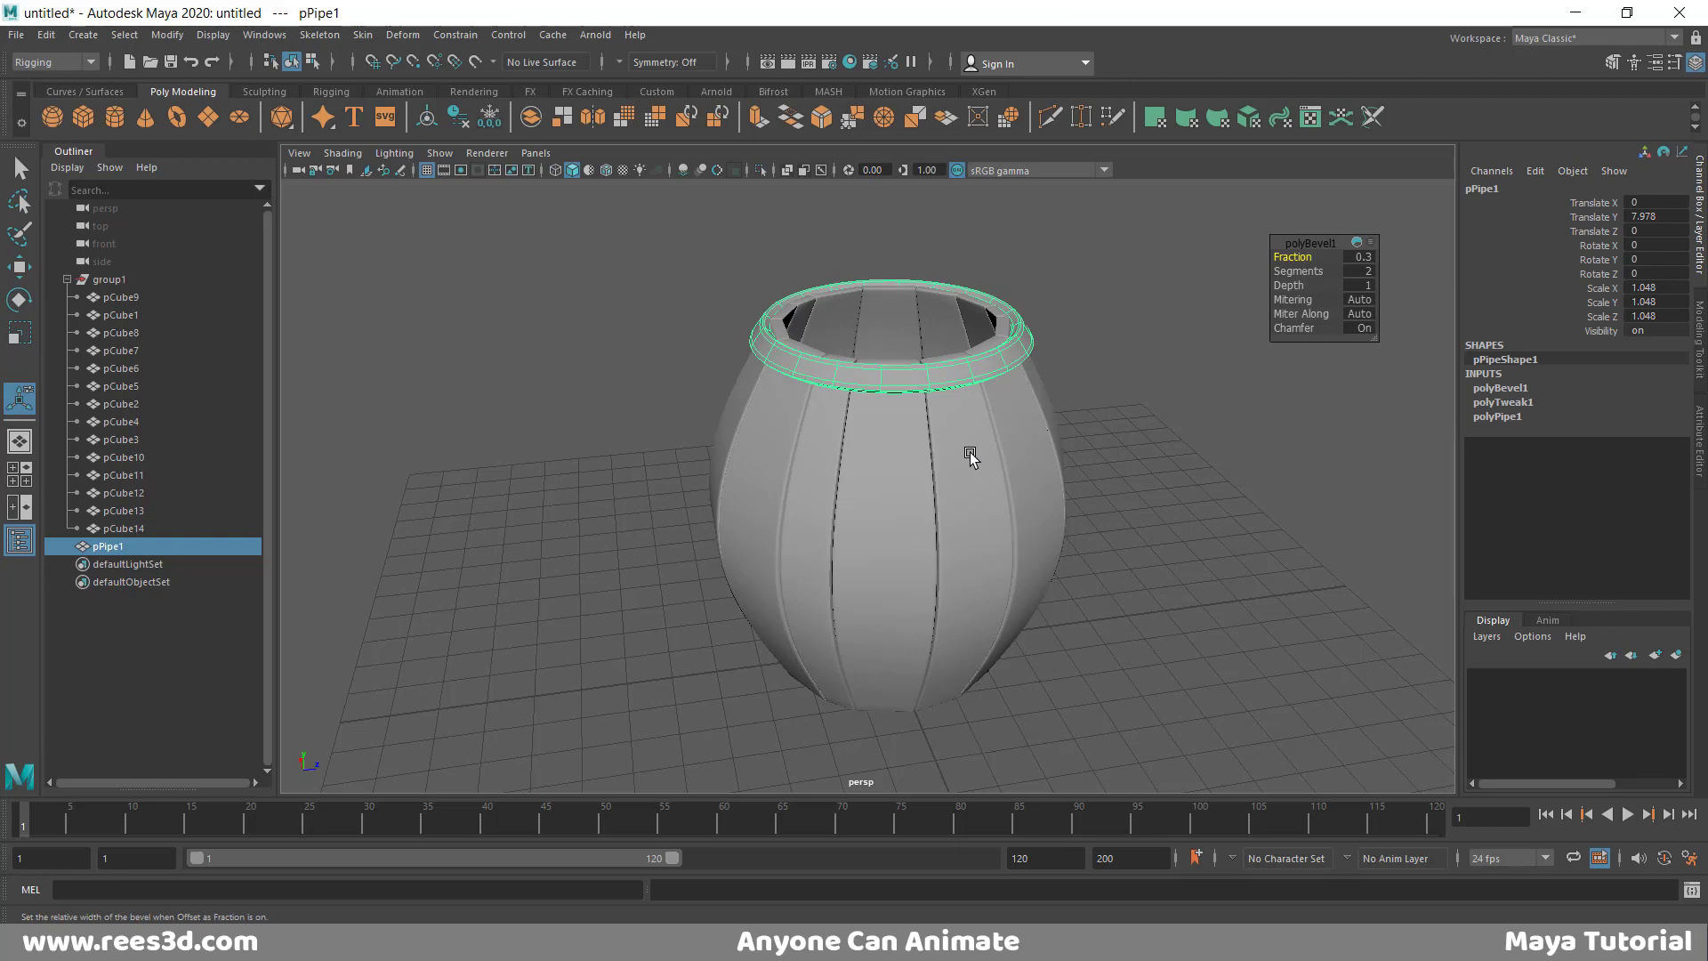
{"action": "key", "text": "ctrl+d"}
{"action": "mouse_move", "coordinate": [1033, 495]}
{"action": "left_mouse_down", "text": "alt"}
{"action": "mouse_move", "coordinate": [1103, 399]}
{"action": "mouse_move", "coordinate": [1079, 445]}
{"action": "mouse_move", "coordinate": [1010, 499]}
{"action": "left_mouse_up", "text": "alt"}
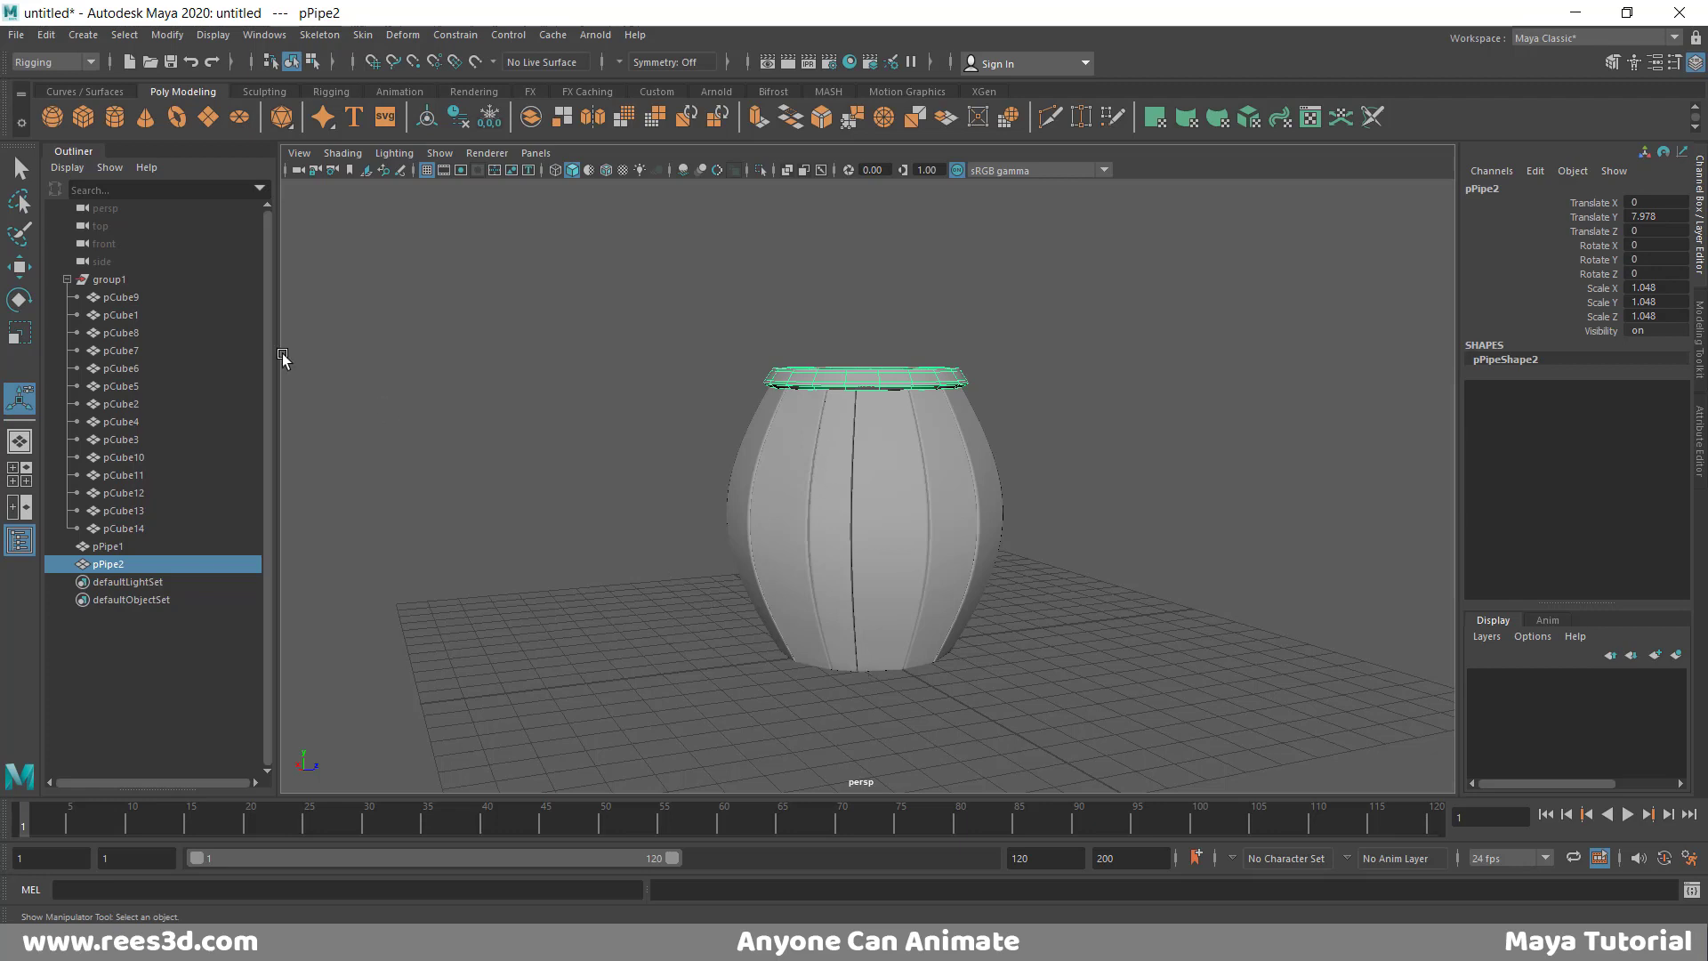
{"action": "left_click", "coordinate": [18, 301]}
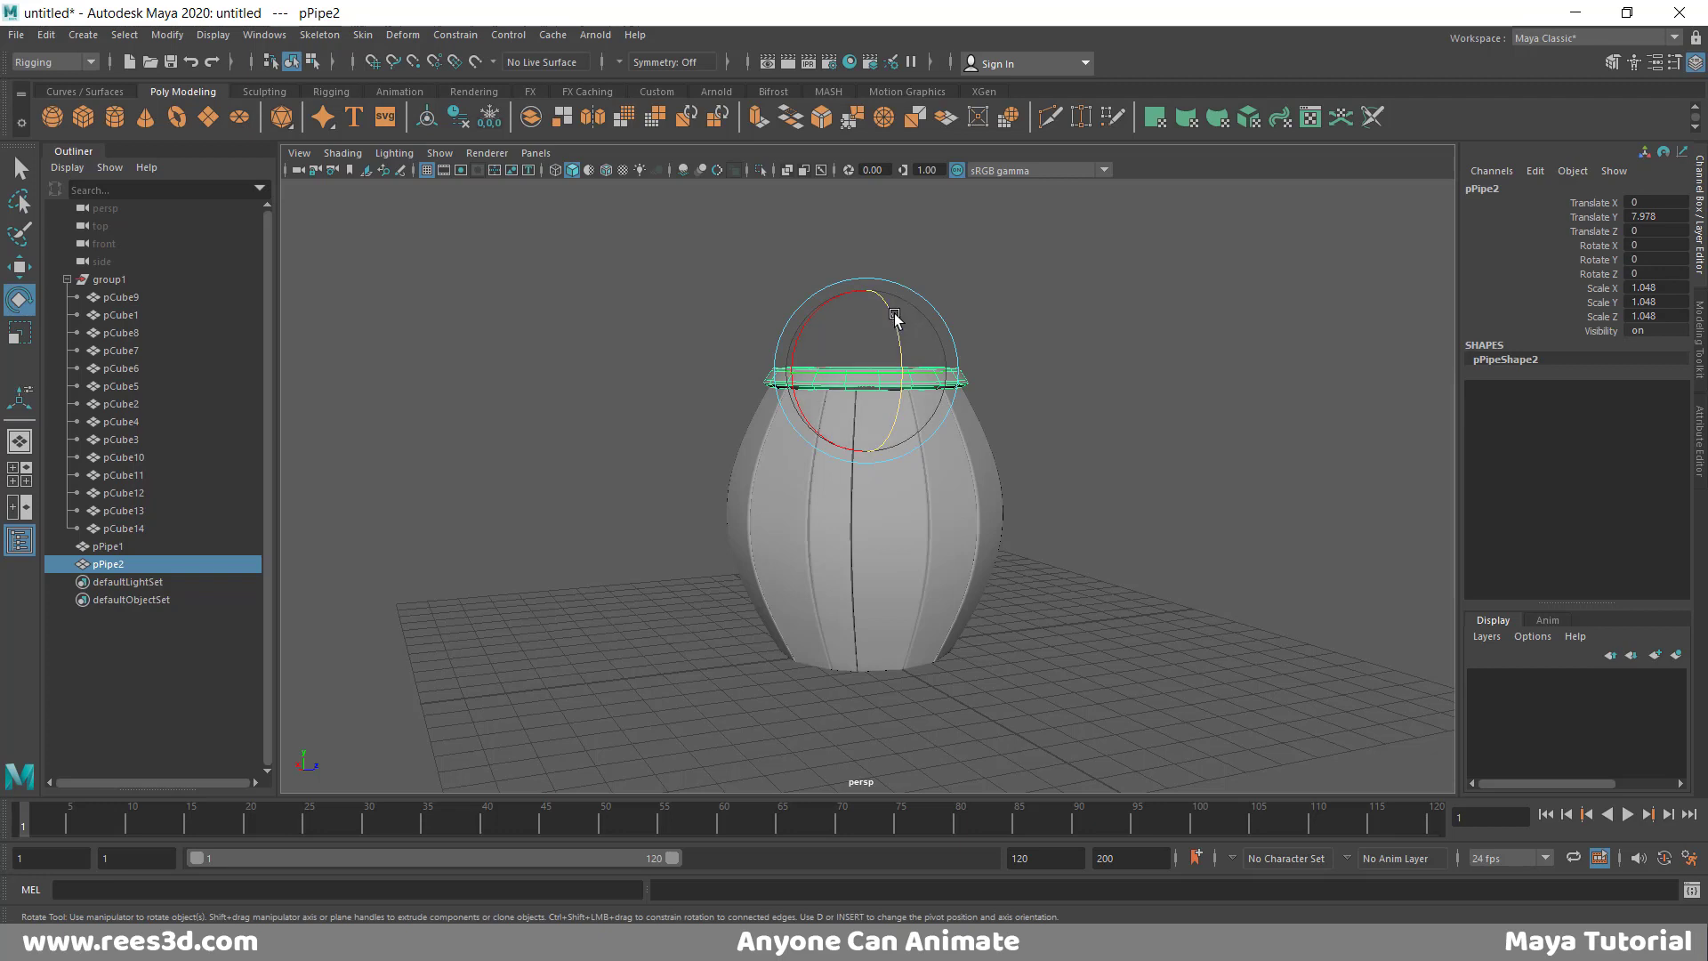
{"action": "left_click_drag", "start_coordinate": [895, 316], "coordinate": [854, 583]}
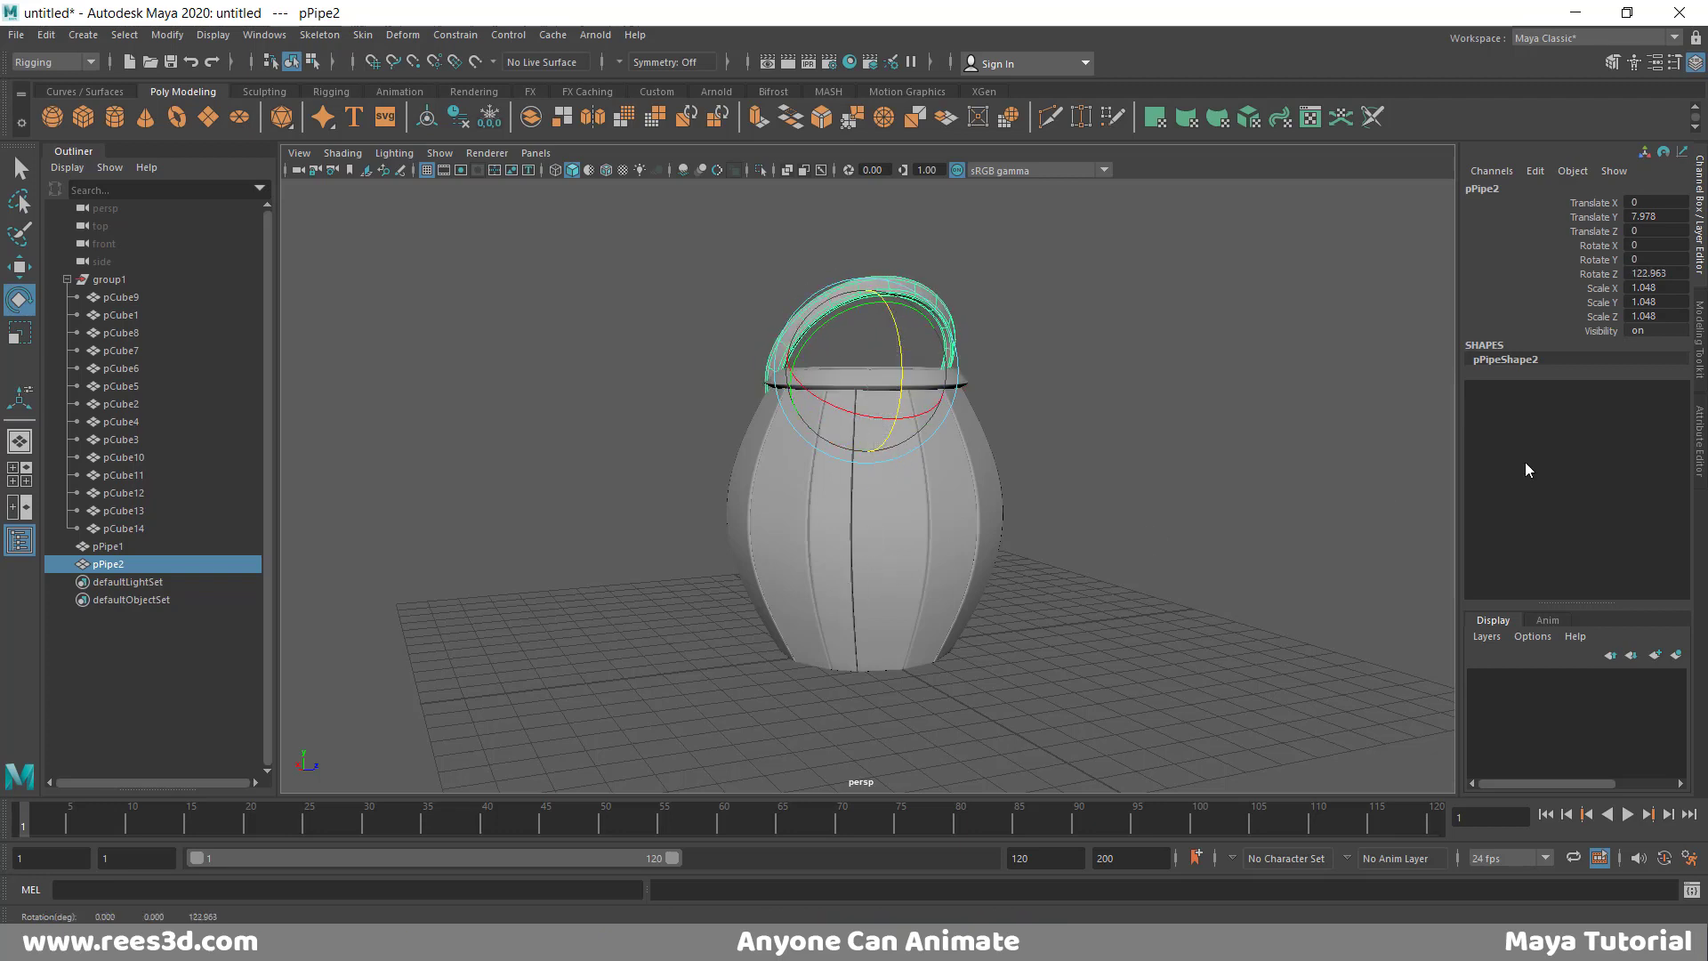
{"action": "key", "text": "ctrl+z"}
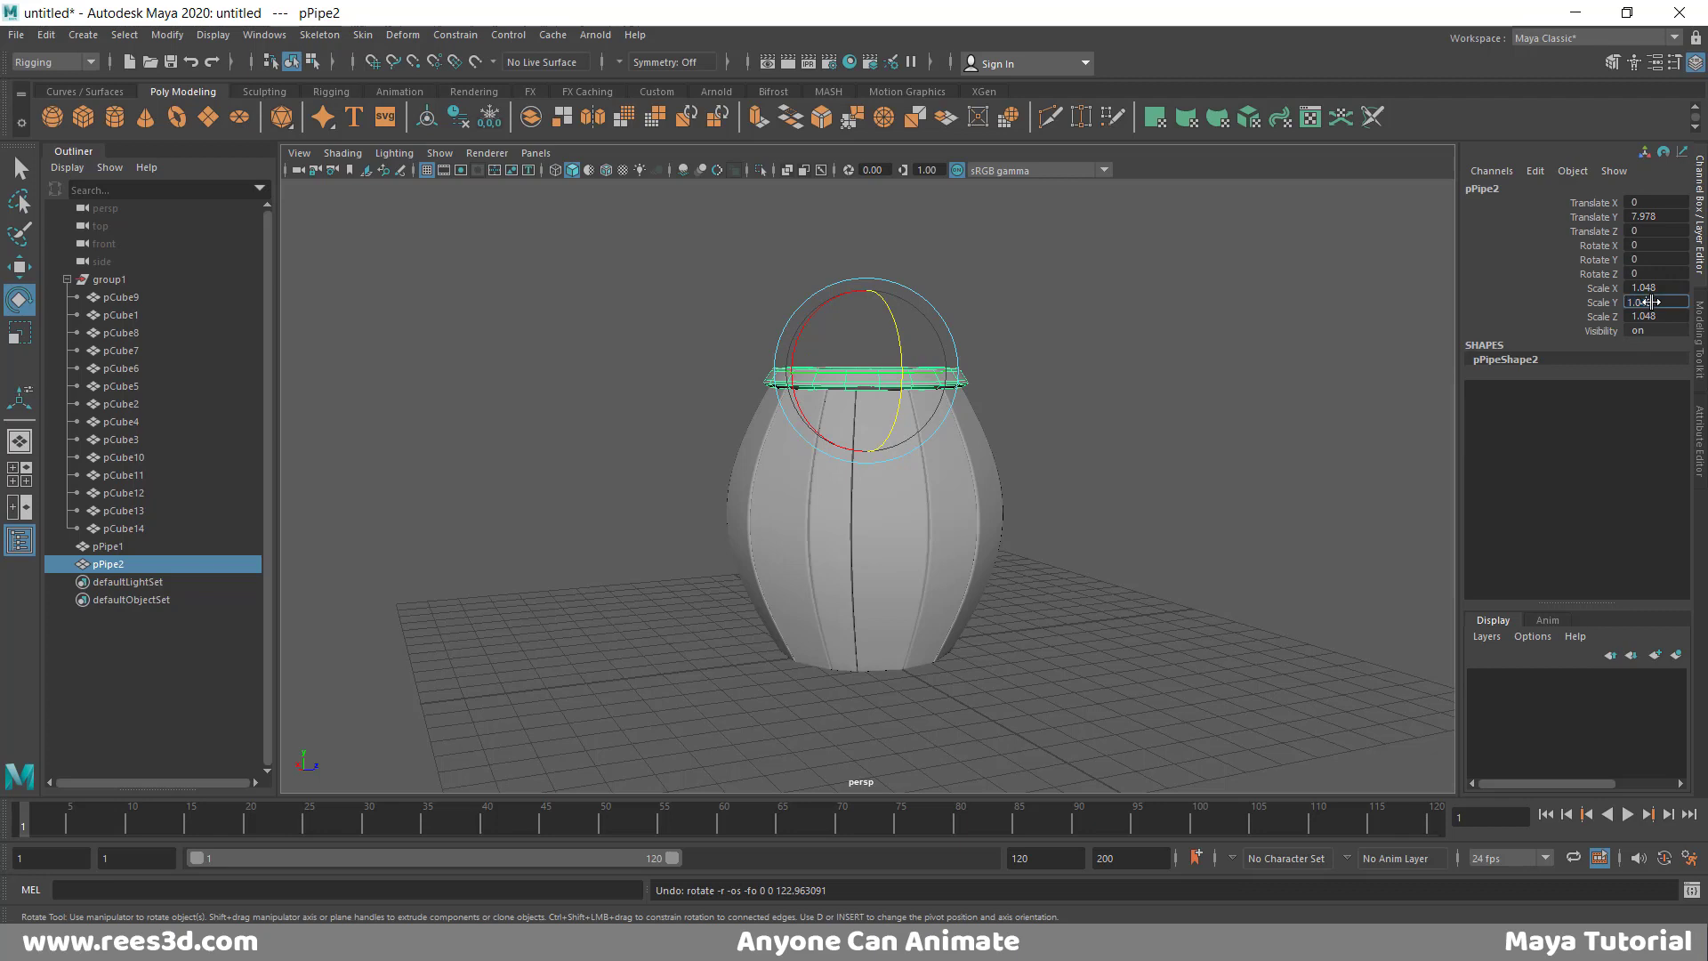
- Flip the duplicate ring with a Scale Y of -1.048 and lower it to the barrel's base at Translate Y about 0.12
{"action": "key", "text": "Return"}
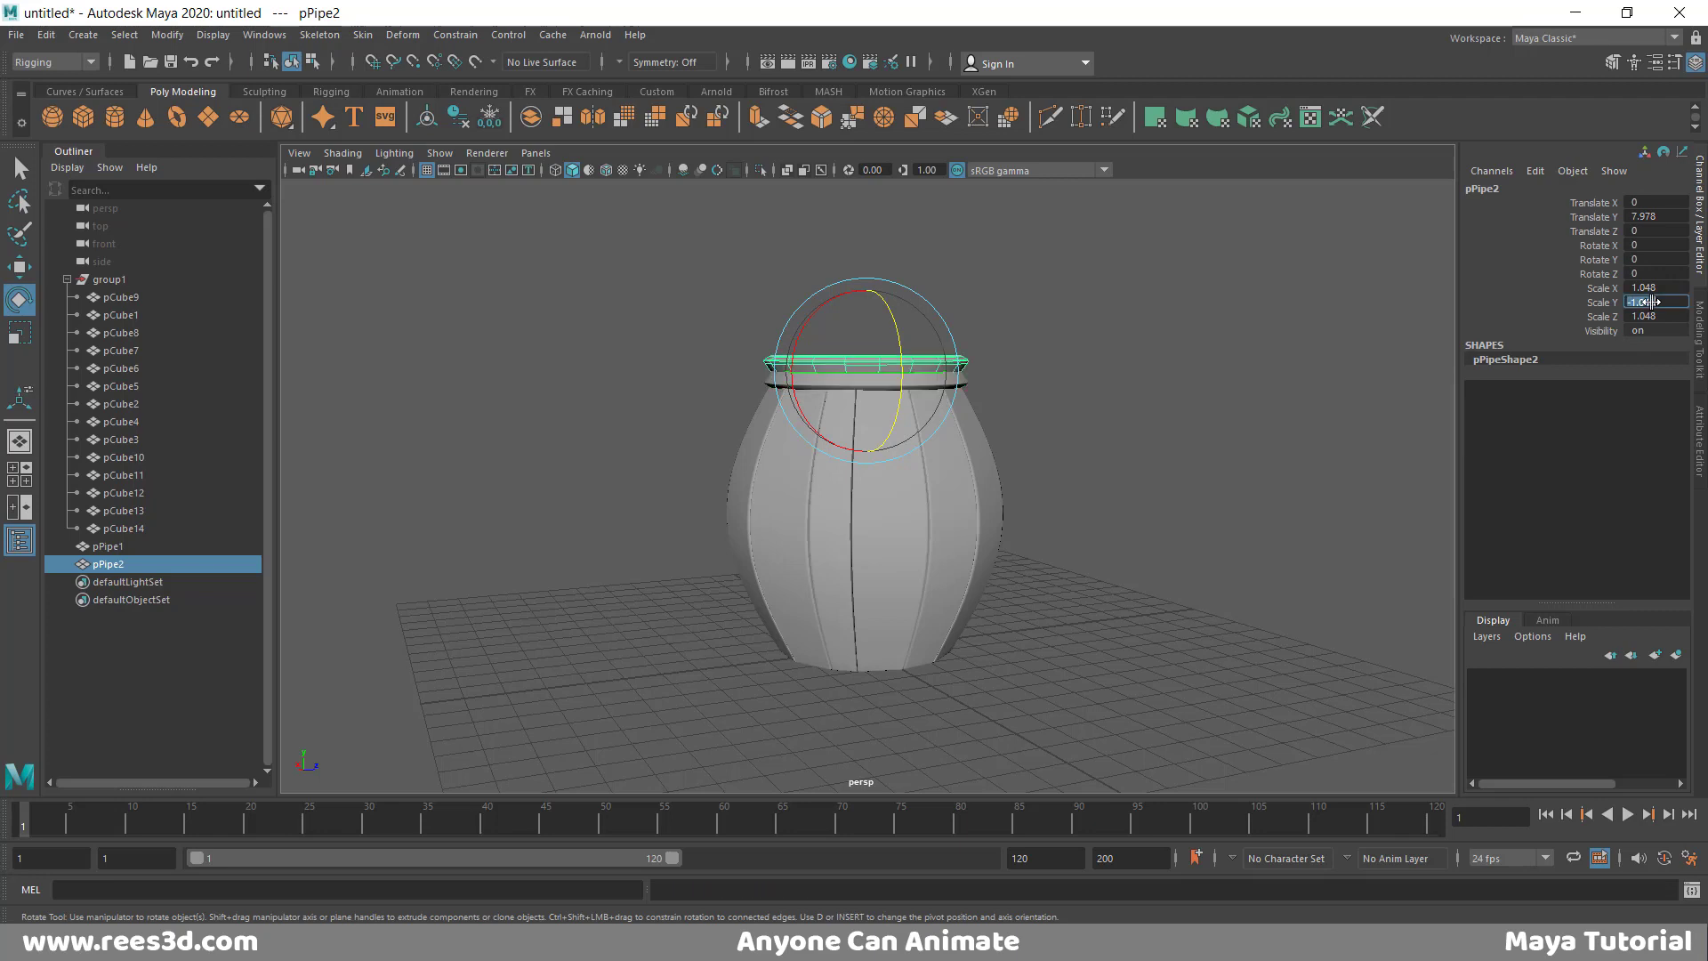
{"action": "left_click", "coordinate": [16, 269]}
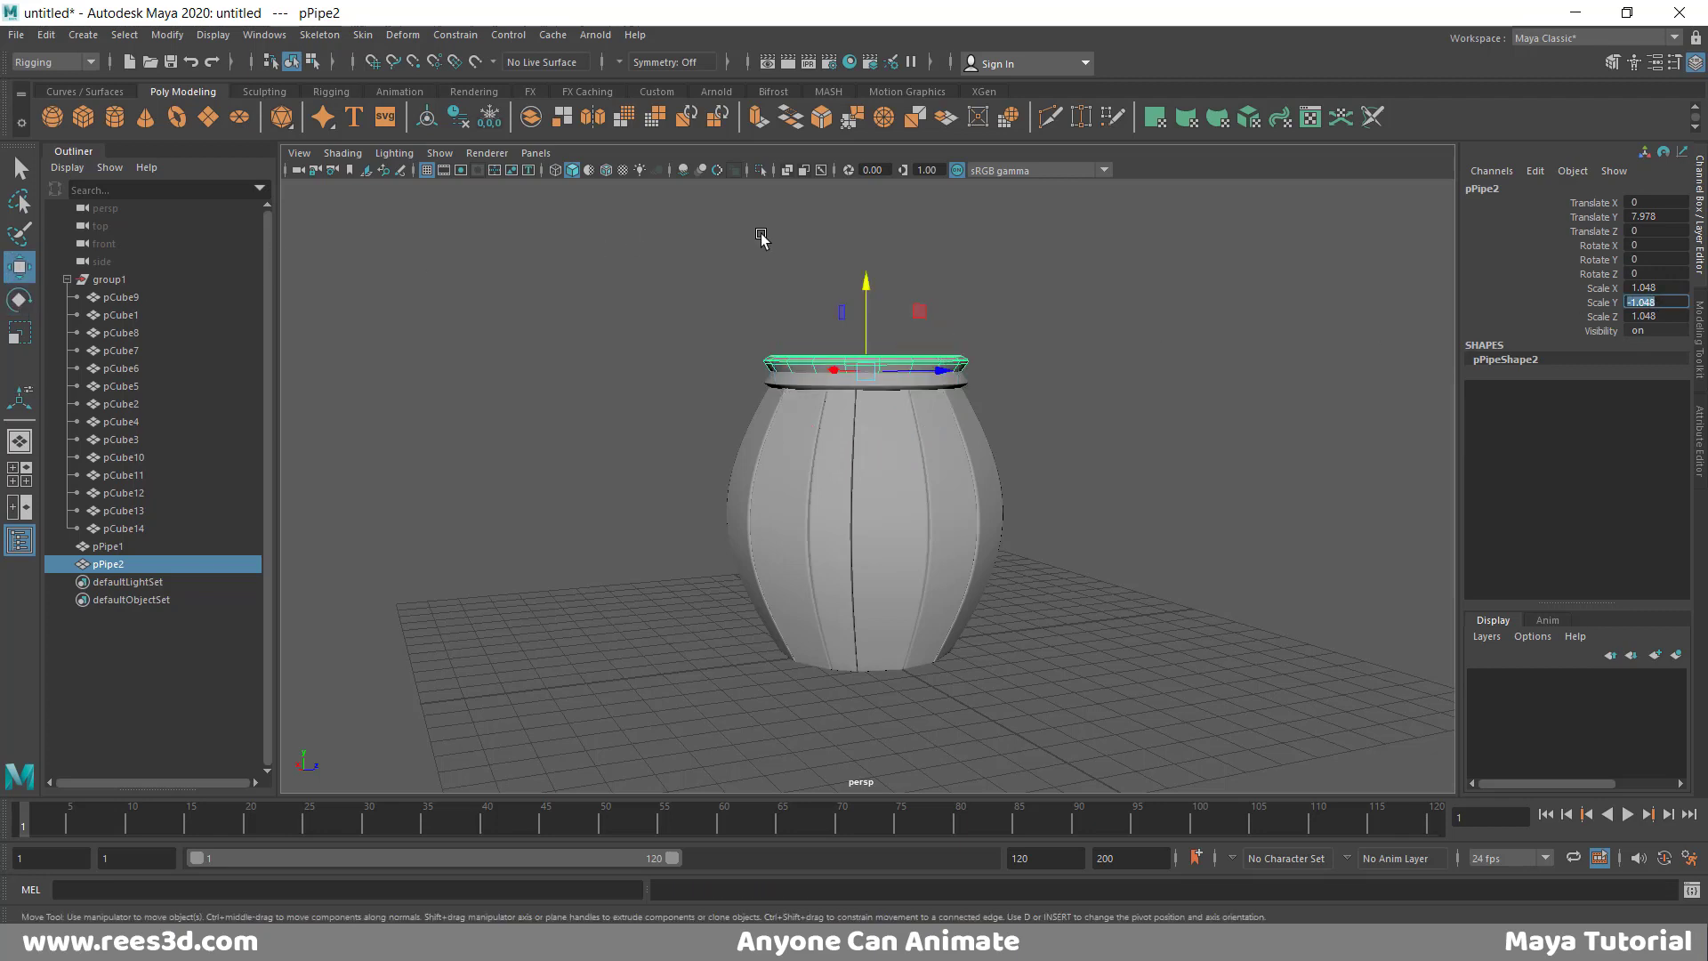
{"action": "left_click_drag", "start_coordinate": [867, 280], "coordinate": [916, 574]}
- Fine-tune the bottom ring's height in the side view to Translate Y about -0.006, and check its fit in perspective
{"action": "key", "text": "space"}
{"action": "key", "text": "space"}
{"action": "middle_click_drag", "start_coordinate": [895, 638], "coordinate": [742, 98], "text": "alt"}
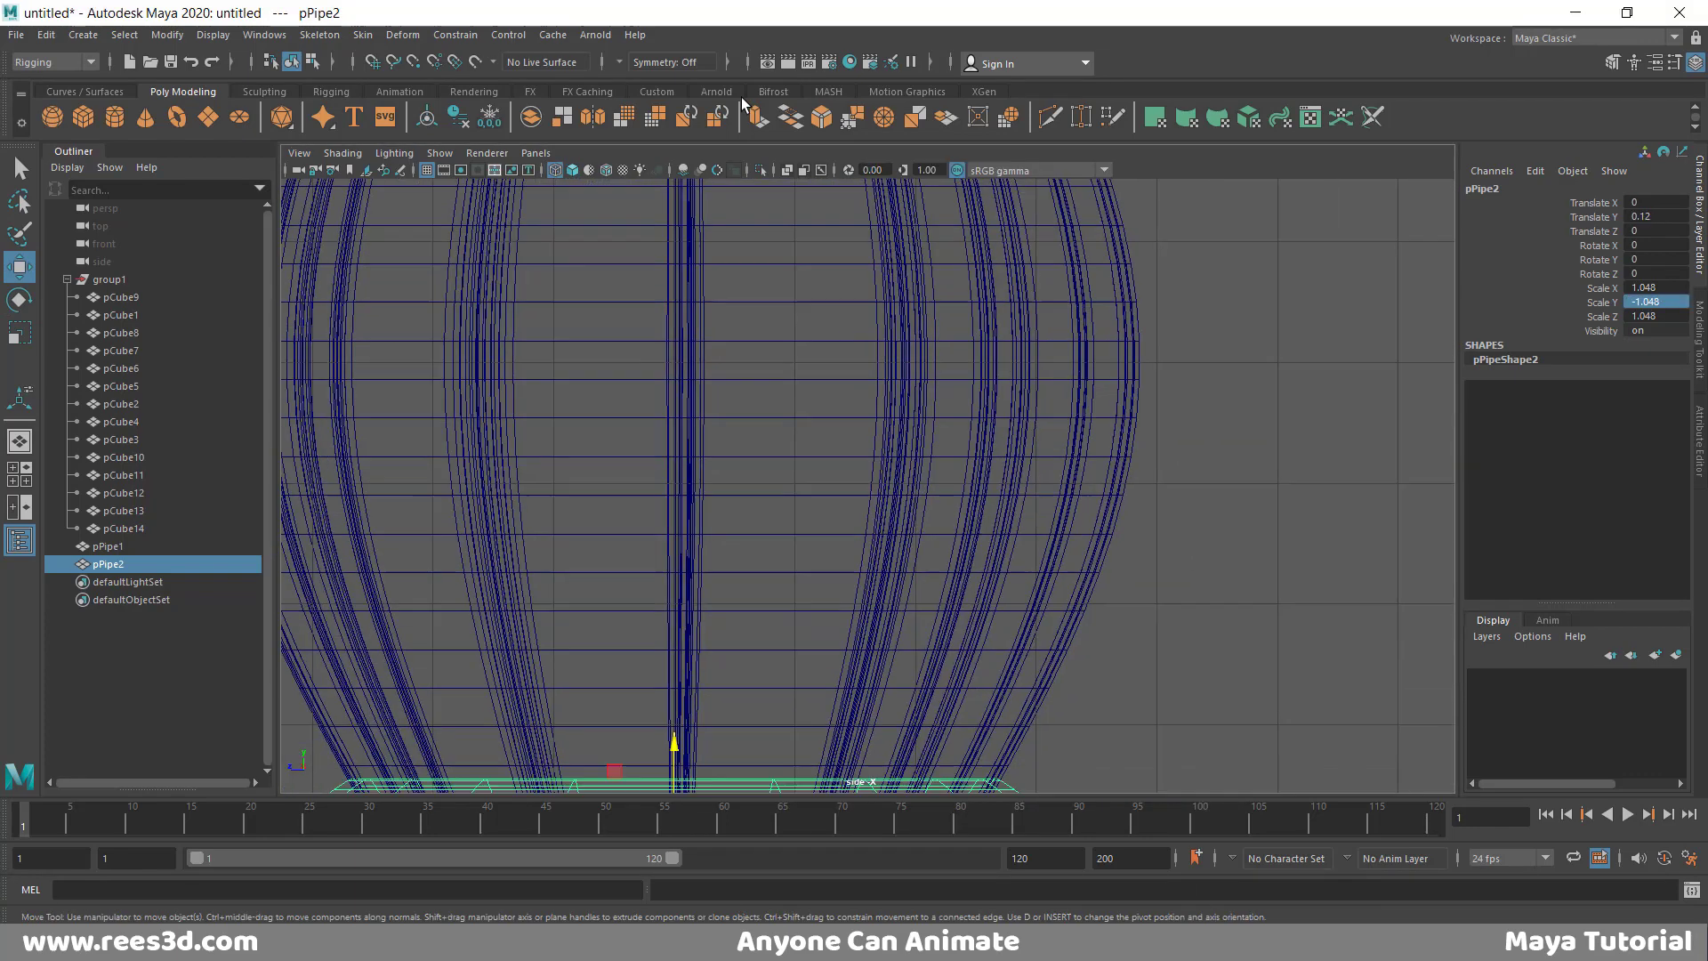
{"action": "middle_click_drag", "start_coordinate": [678, 500], "coordinate": [872, 182], "text": "alt"}
{"action": "middle_click_drag", "start_coordinate": [812, 367], "coordinate": [784, 324], "text": "alt"}
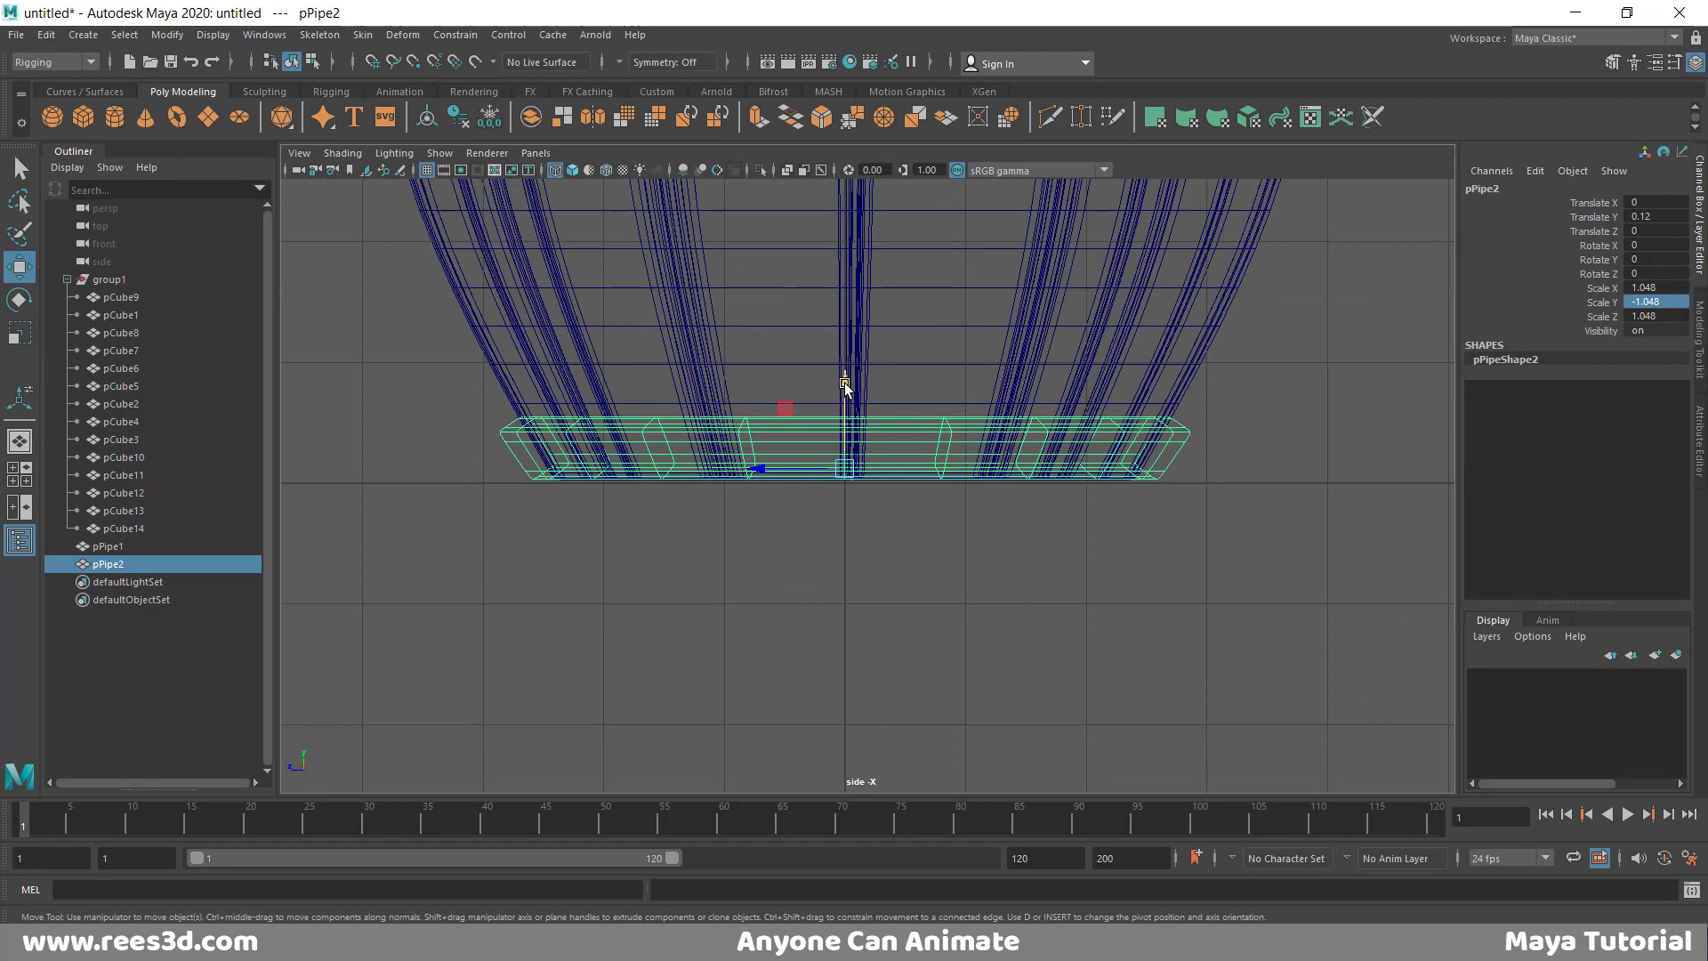
{"action": "mouse_move", "coordinate": [843, 381]}
{"action": "left_mouse_down"}
{"action": "mouse_move", "coordinate": [843, 362]}
{"action": "mouse_move", "coordinate": [841, 404]}
{"action": "mouse_move", "coordinate": [926, 392]}
{"action": "left_mouse_up"}
{"action": "key", "text": "space"}
{"action": "key", "text": "space"}
{"action": "right_click_drag", "start_coordinate": [926, 393], "coordinate": [1070, 462], "text": "alt"}
{"action": "middle_click_drag", "start_coordinate": [1066, 486], "coordinate": [1063, 525], "text": "alt"}
{"action": "left_click", "coordinate": [1098, 488]}
{"action": "mouse_move", "coordinate": [911, 564]}
{"action": "left_mouse_down", "text": "alt"}
{"action": "mouse_move", "coordinate": [934, 552]}
{"action": "mouse_move", "coordinate": [915, 573]}
{"action": "left_mouse_up", "text": "alt"}
{"action": "left_click_drag", "start_coordinate": [1060, 546], "coordinate": [686, 546], "text": "alt"}
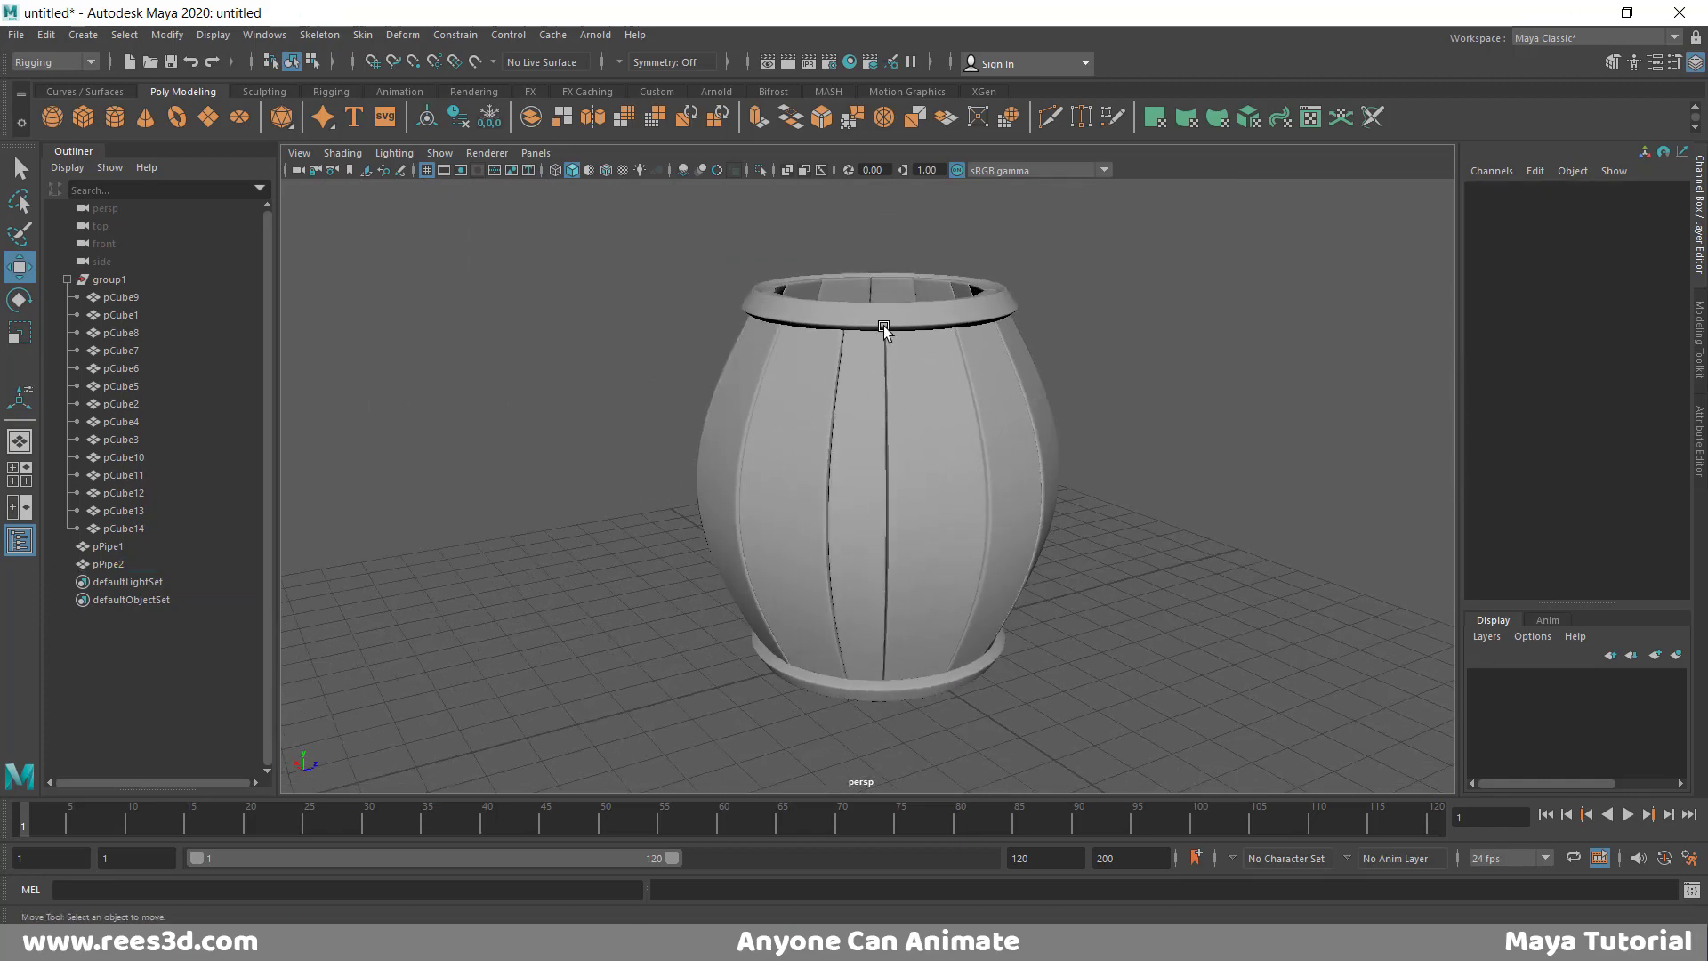
- Duplicate the bottom ring and raise the copy to the barrel's middle at Translate Y about 3.765
{"action": "left_click", "coordinate": [890, 687]}
{"action": "left_click_drag", "start_coordinate": [890, 687], "coordinate": [1059, 610], "text": "alt"}
{"action": "key", "text": "ctrl+d"}
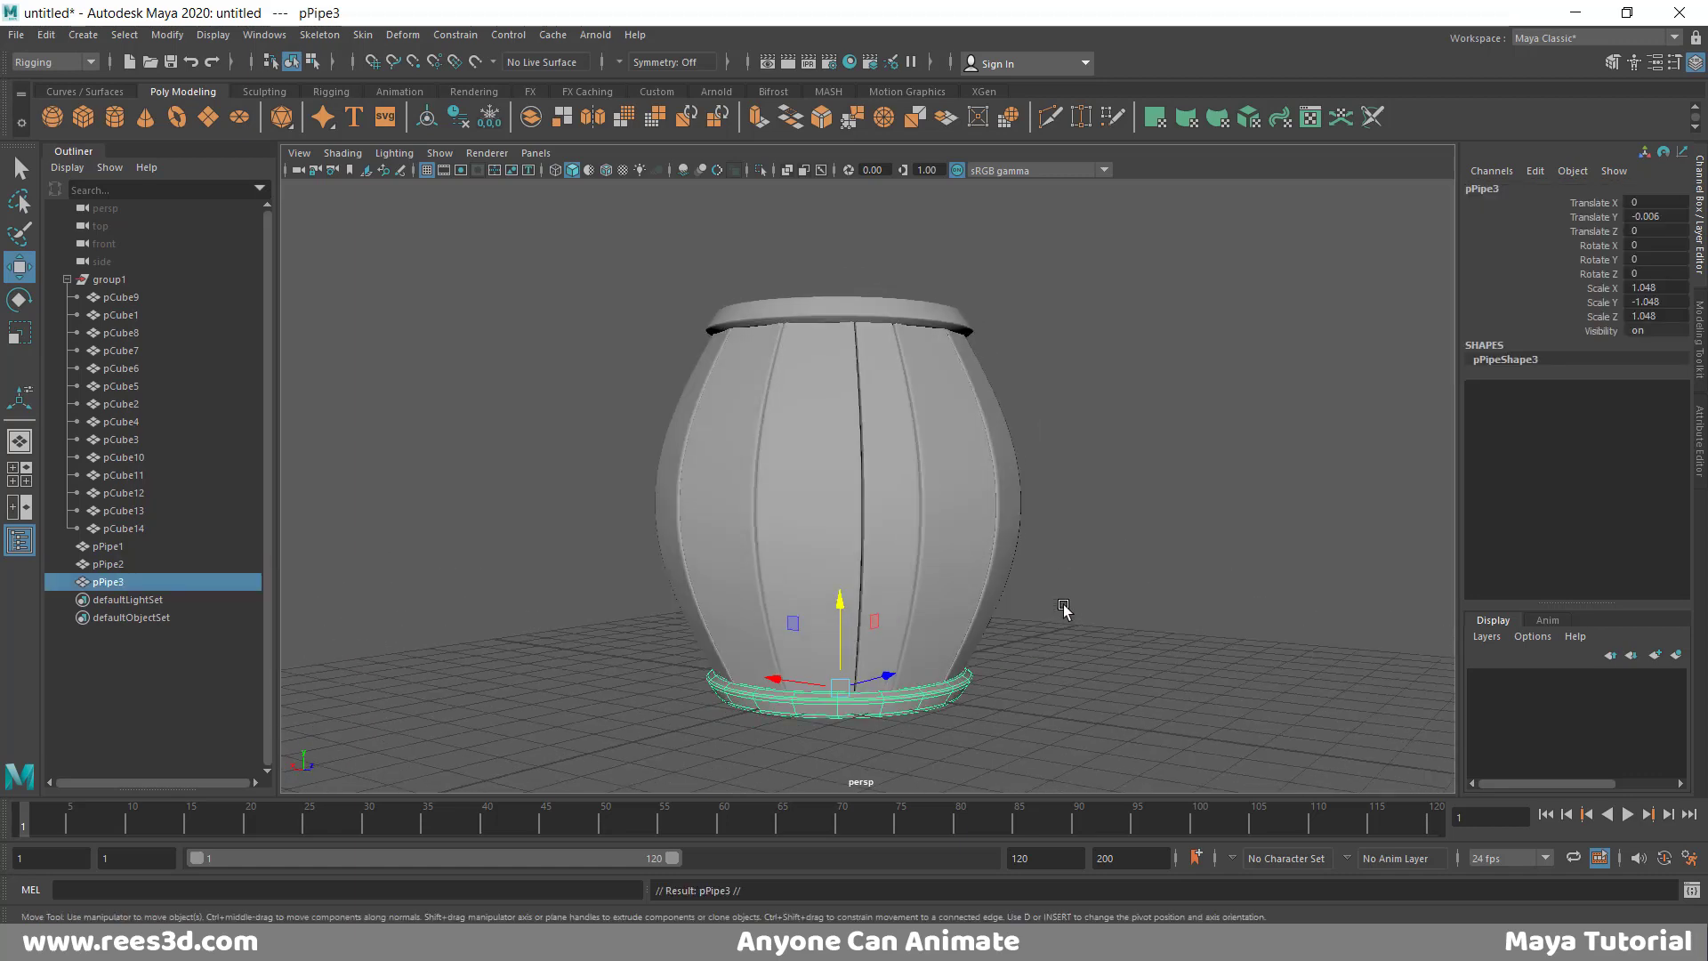
{"action": "left_click_drag", "start_coordinate": [852, 608], "coordinate": [844, 436]}
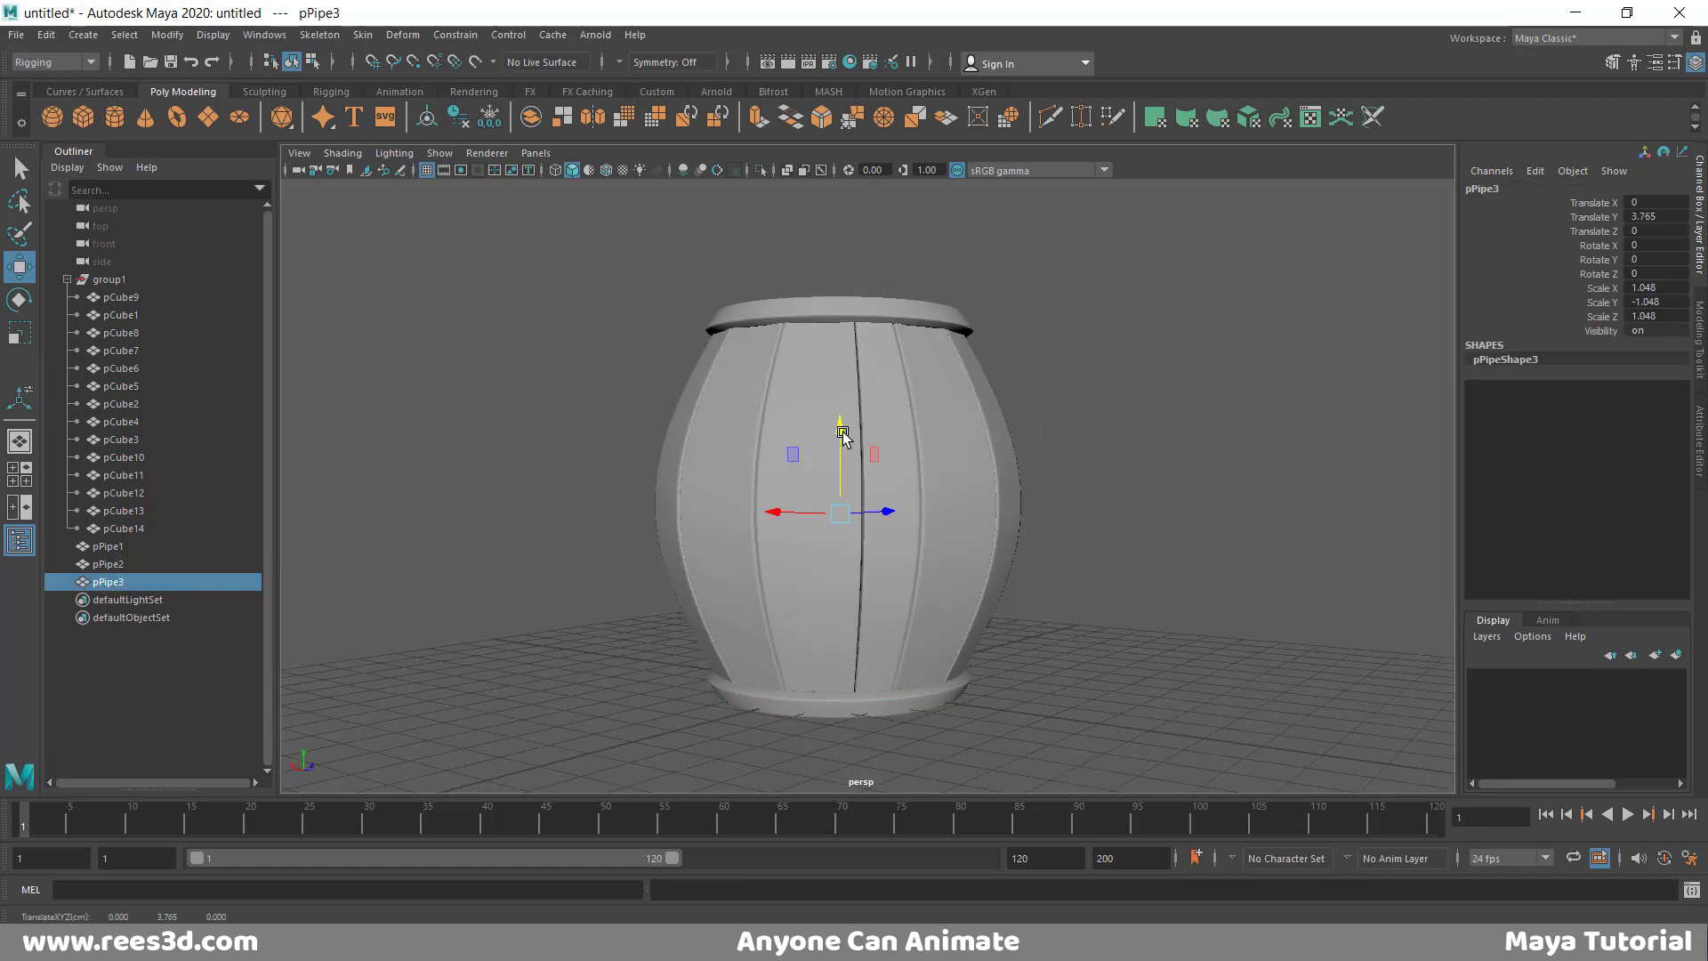
- Scale the middle ring up uniformly to about 1.623 in the side view, and reduce its height to Scale Y about -1.226
{"action": "key", "text": "space"}
{"action": "key", "text": "space"}
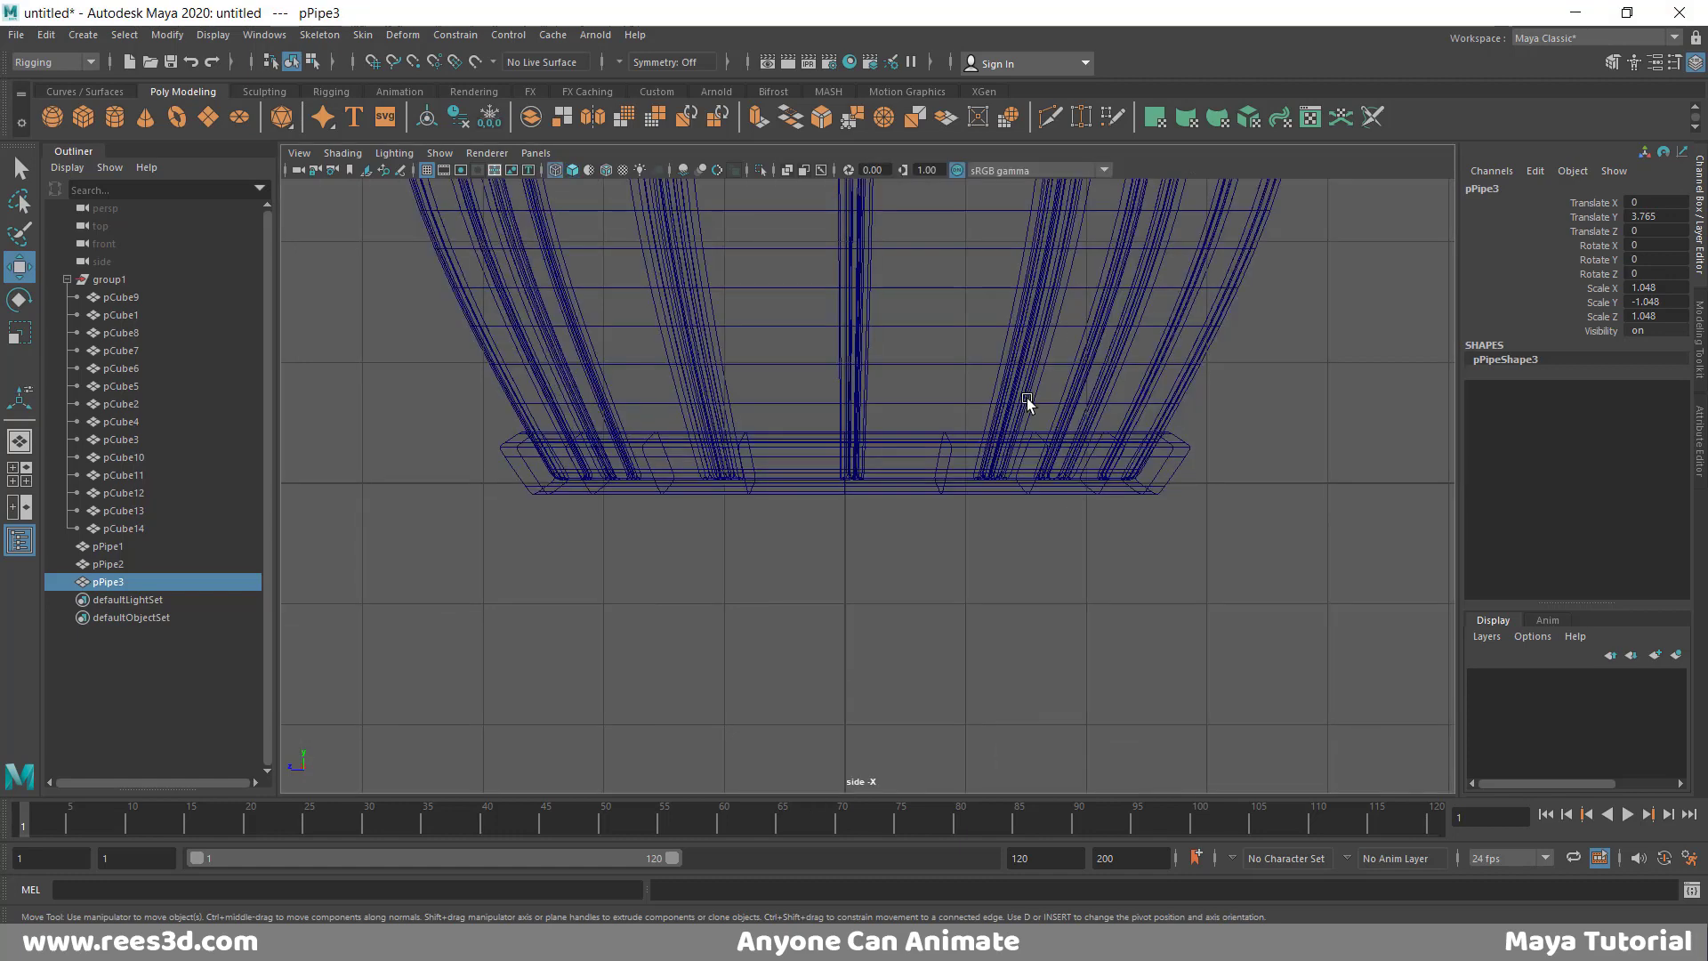
{"action": "scroll", "coordinate": [1021, 408], "scroll_direction": "down", "scroll_amount": 5}
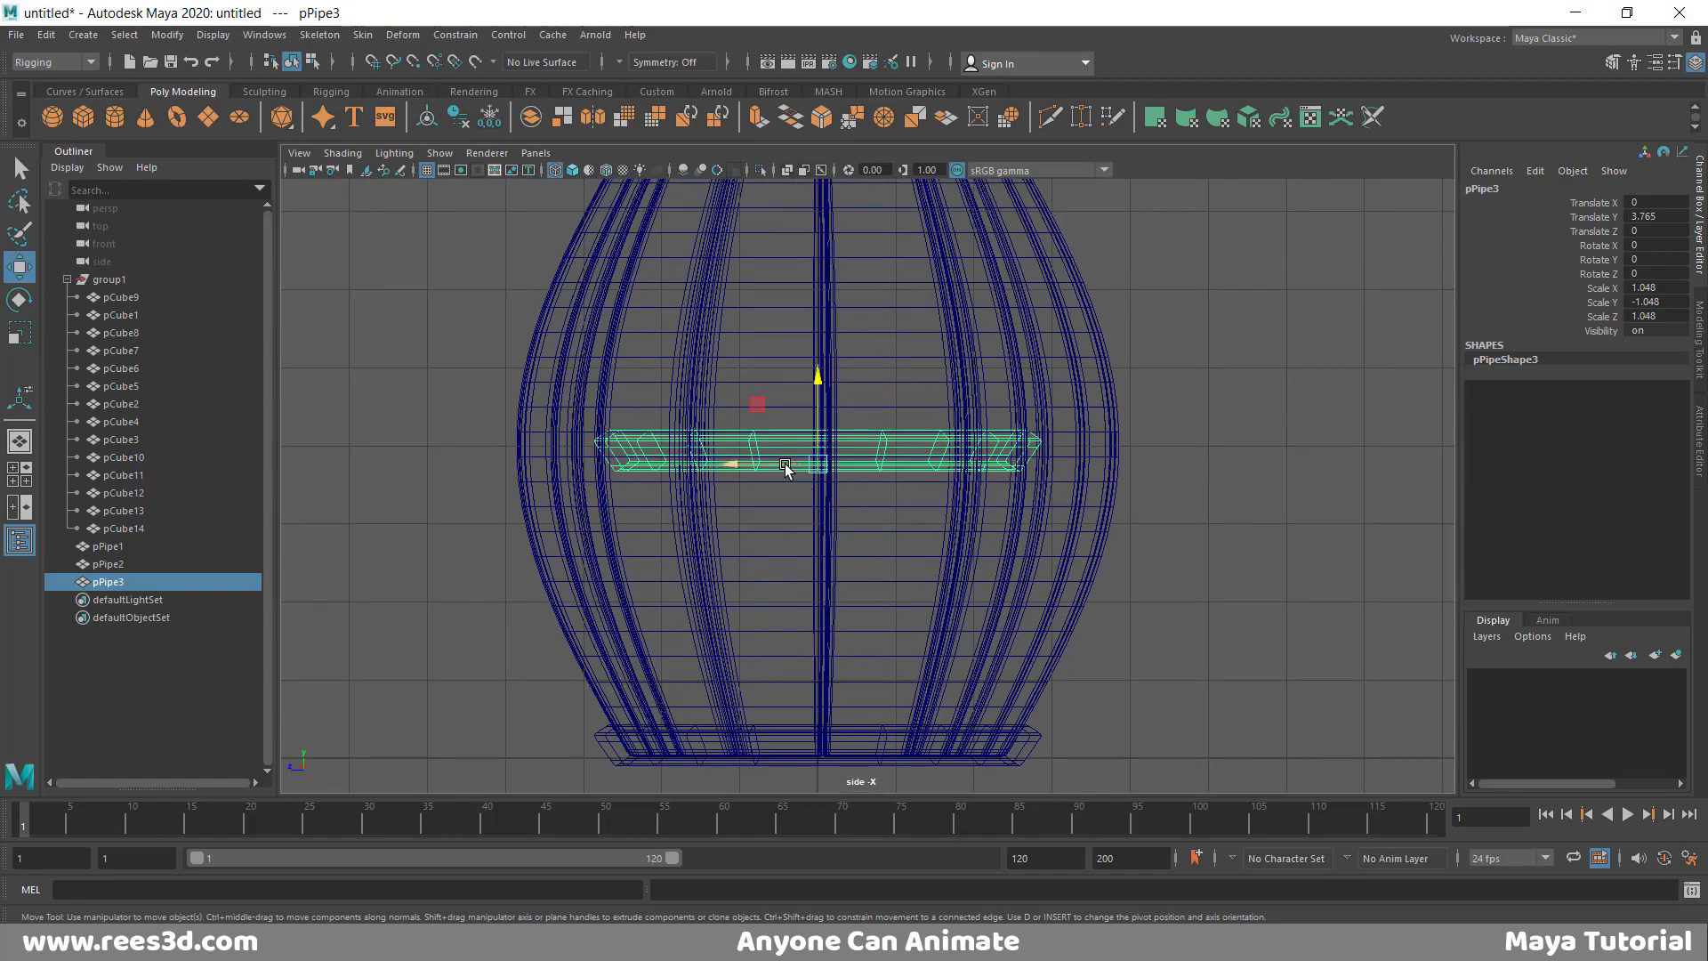
{"action": "key", "text": "r"}
{"action": "left_click_drag", "start_coordinate": [815, 464], "coordinate": [984, 446]}
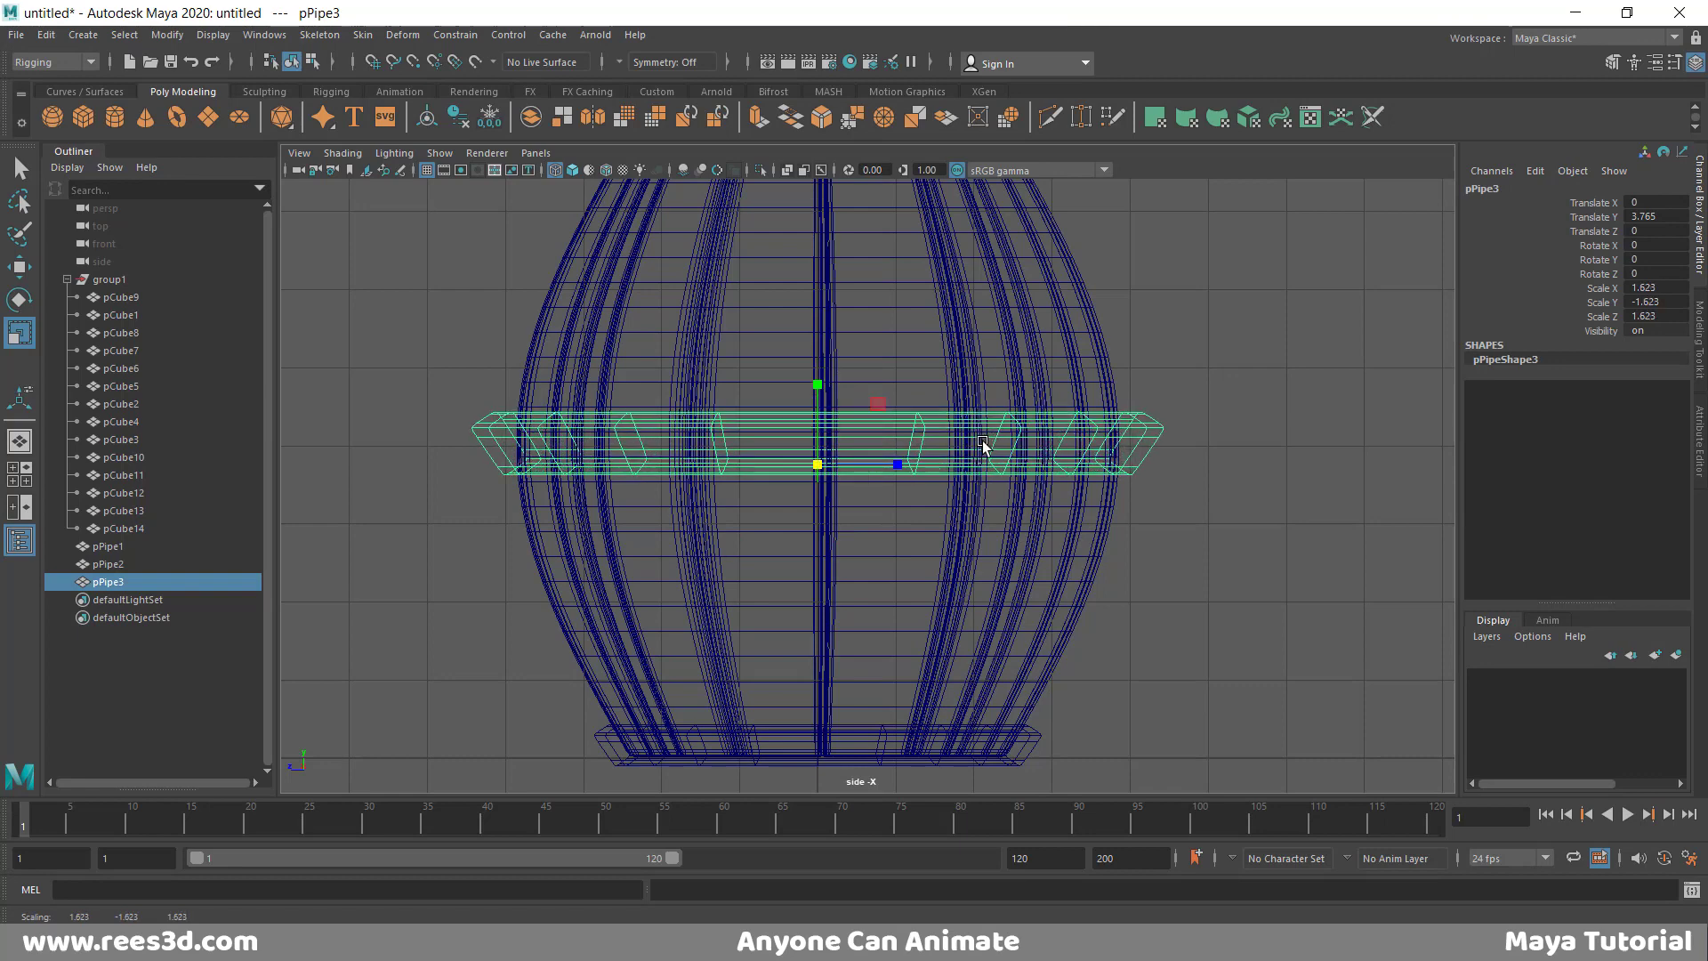
{"action": "left_click_drag", "start_coordinate": [819, 385], "coordinate": [818, 444]}
{"action": "key", "text": "ctrl+z"}
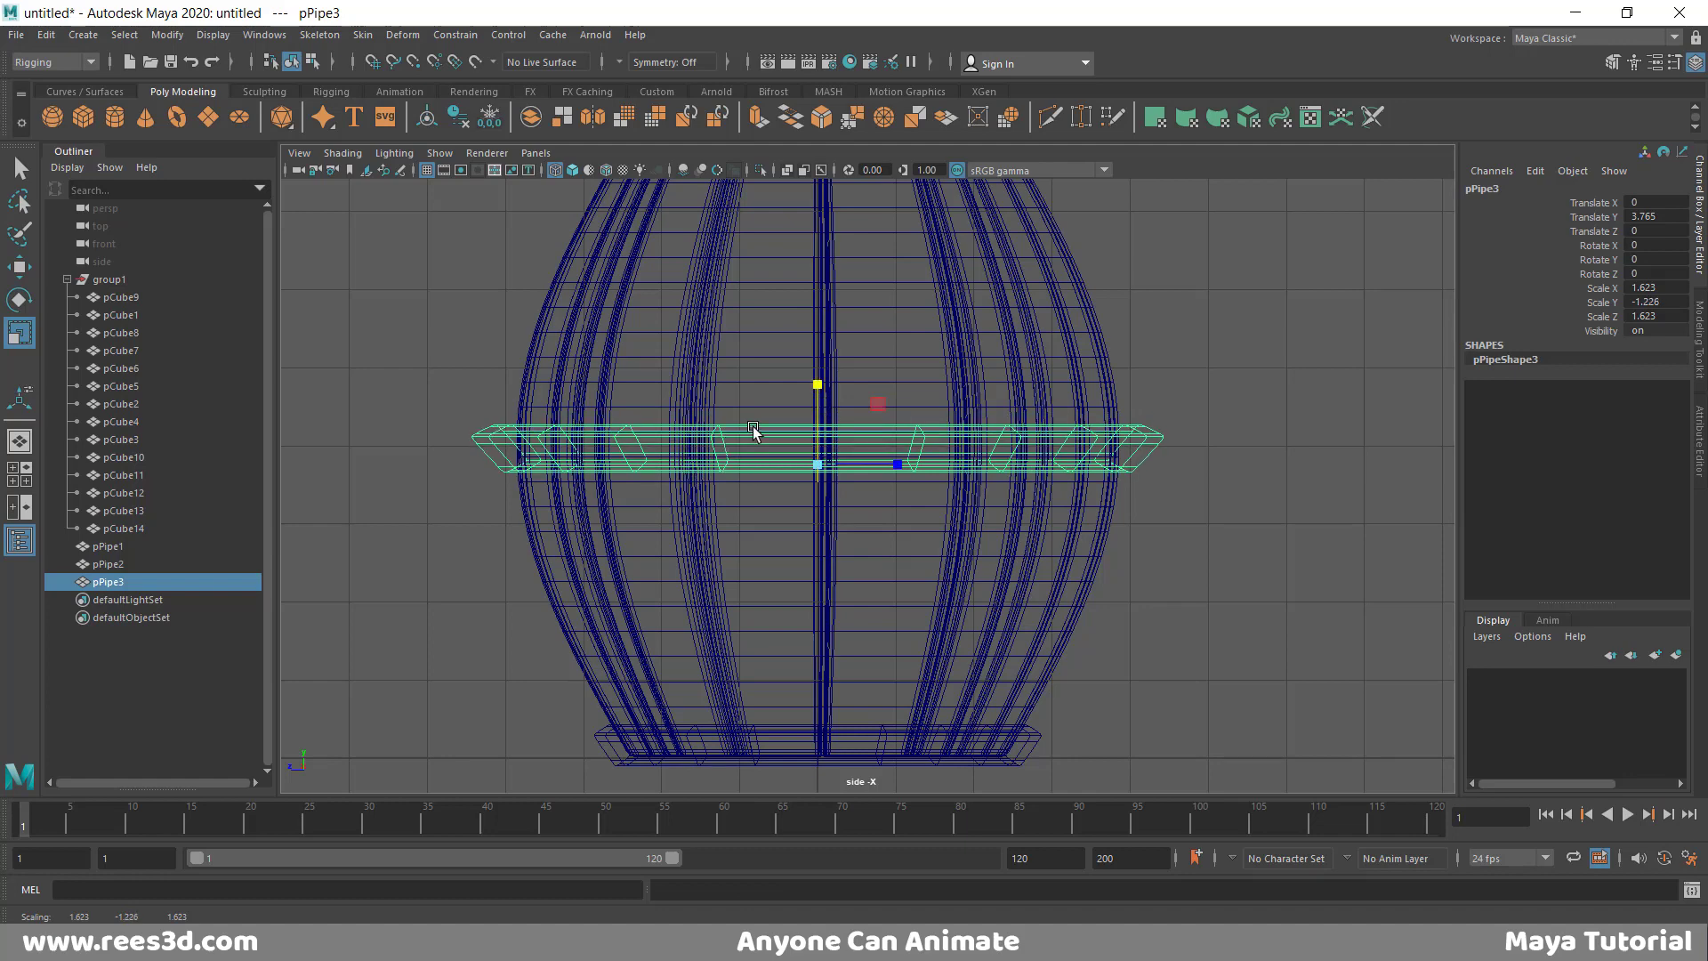
- Select the middle ring's upper vertices and scale them inward to about 0.812 so the outer wall stands vertical
{"action": "left_click_drag", "start_coordinate": [396, 361], "coordinate": [1222, 449]}
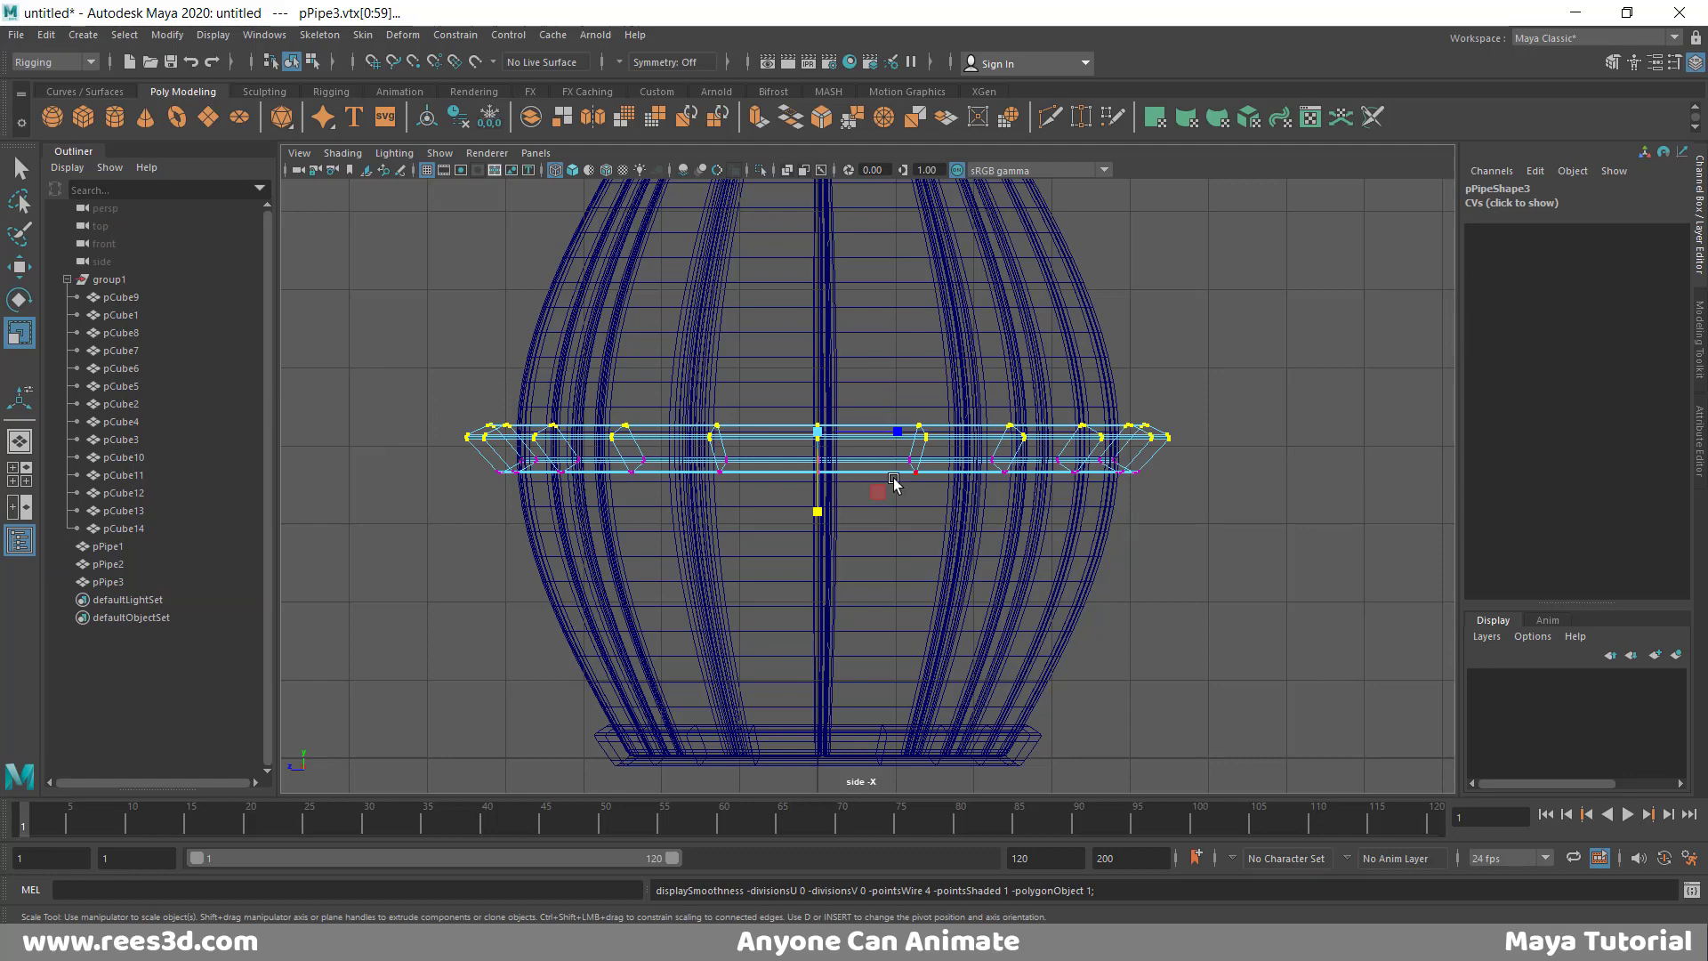
{"action": "scroll", "coordinate": [894, 483], "scroll_direction": "up", "scroll_amount": 3}
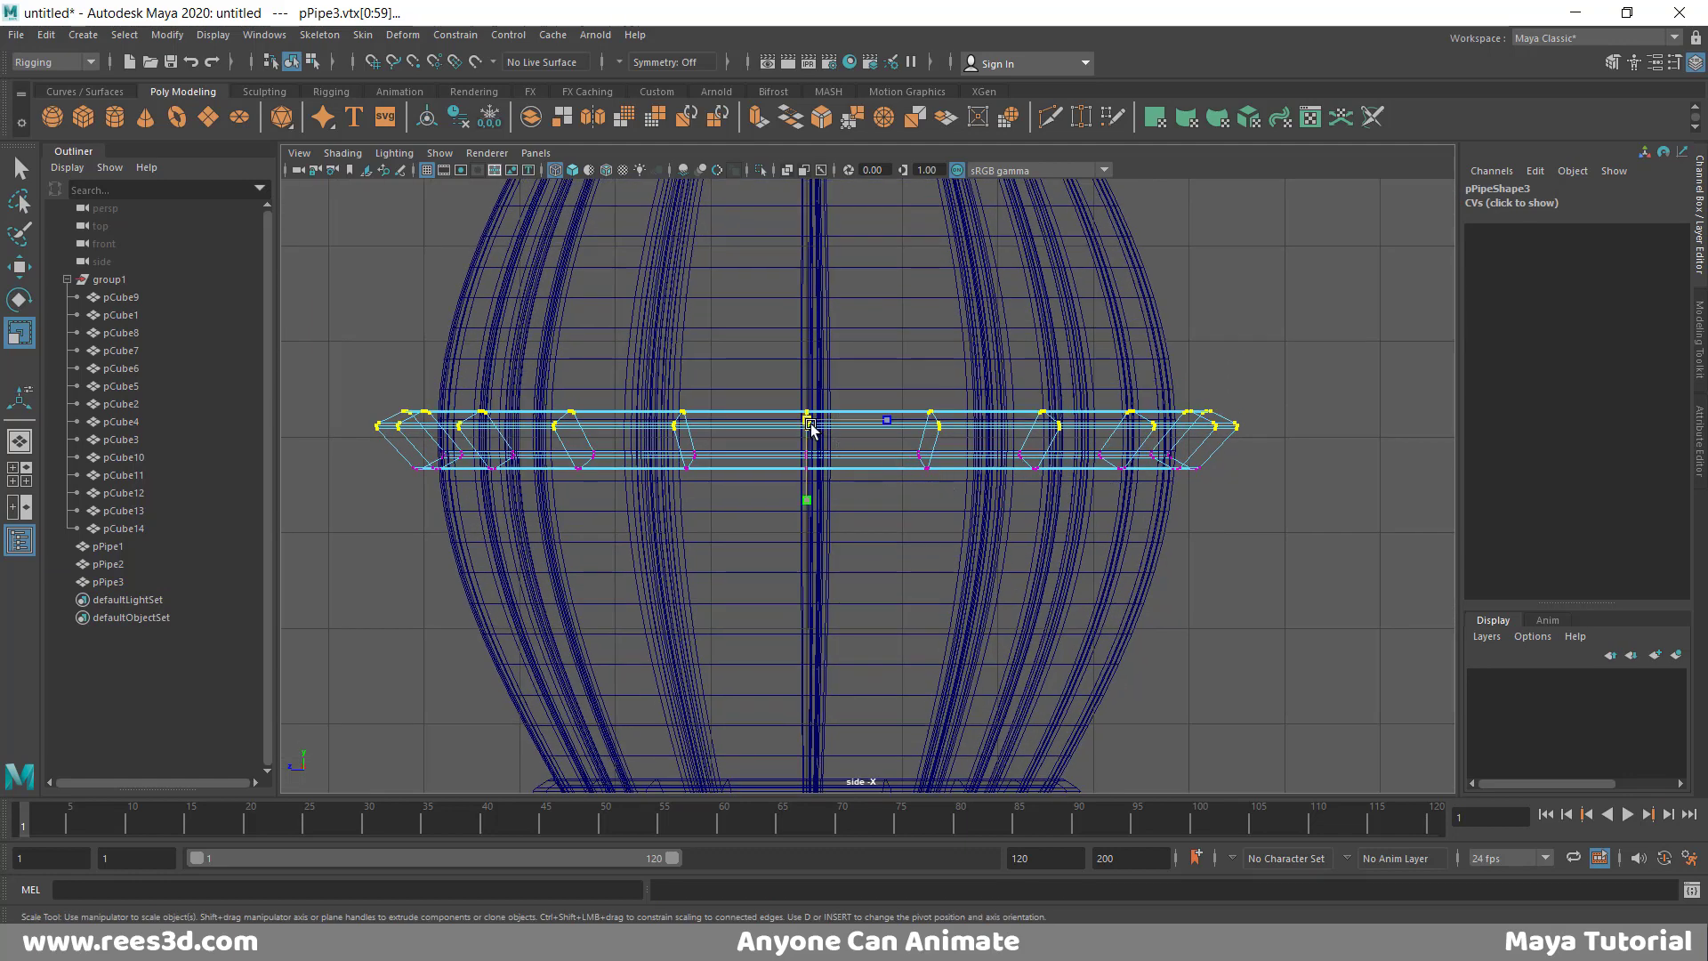
{"action": "left_click_drag", "start_coordinate": [811, 427], "coordinate": [756, 439]}
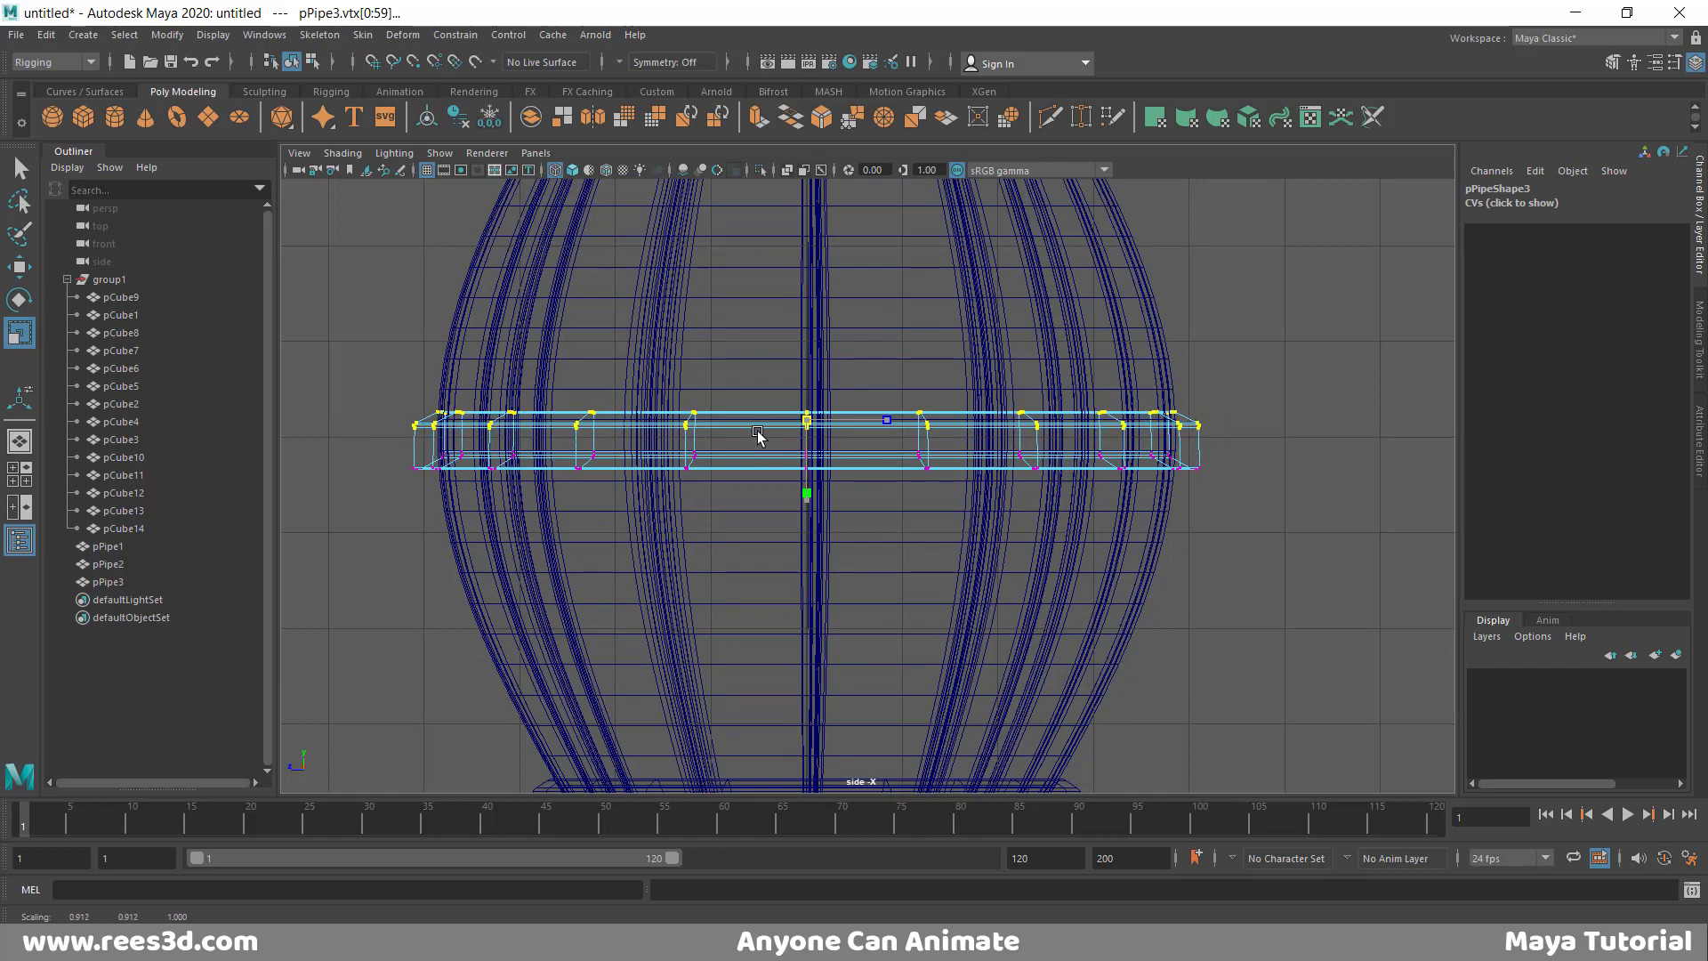
- Select the middle ring's inner vertices and lower them until they are level with the outer ones
{"action": "left_click_drag", "start_coordinate": [350, 333], "coordinate": [1324, 419]}
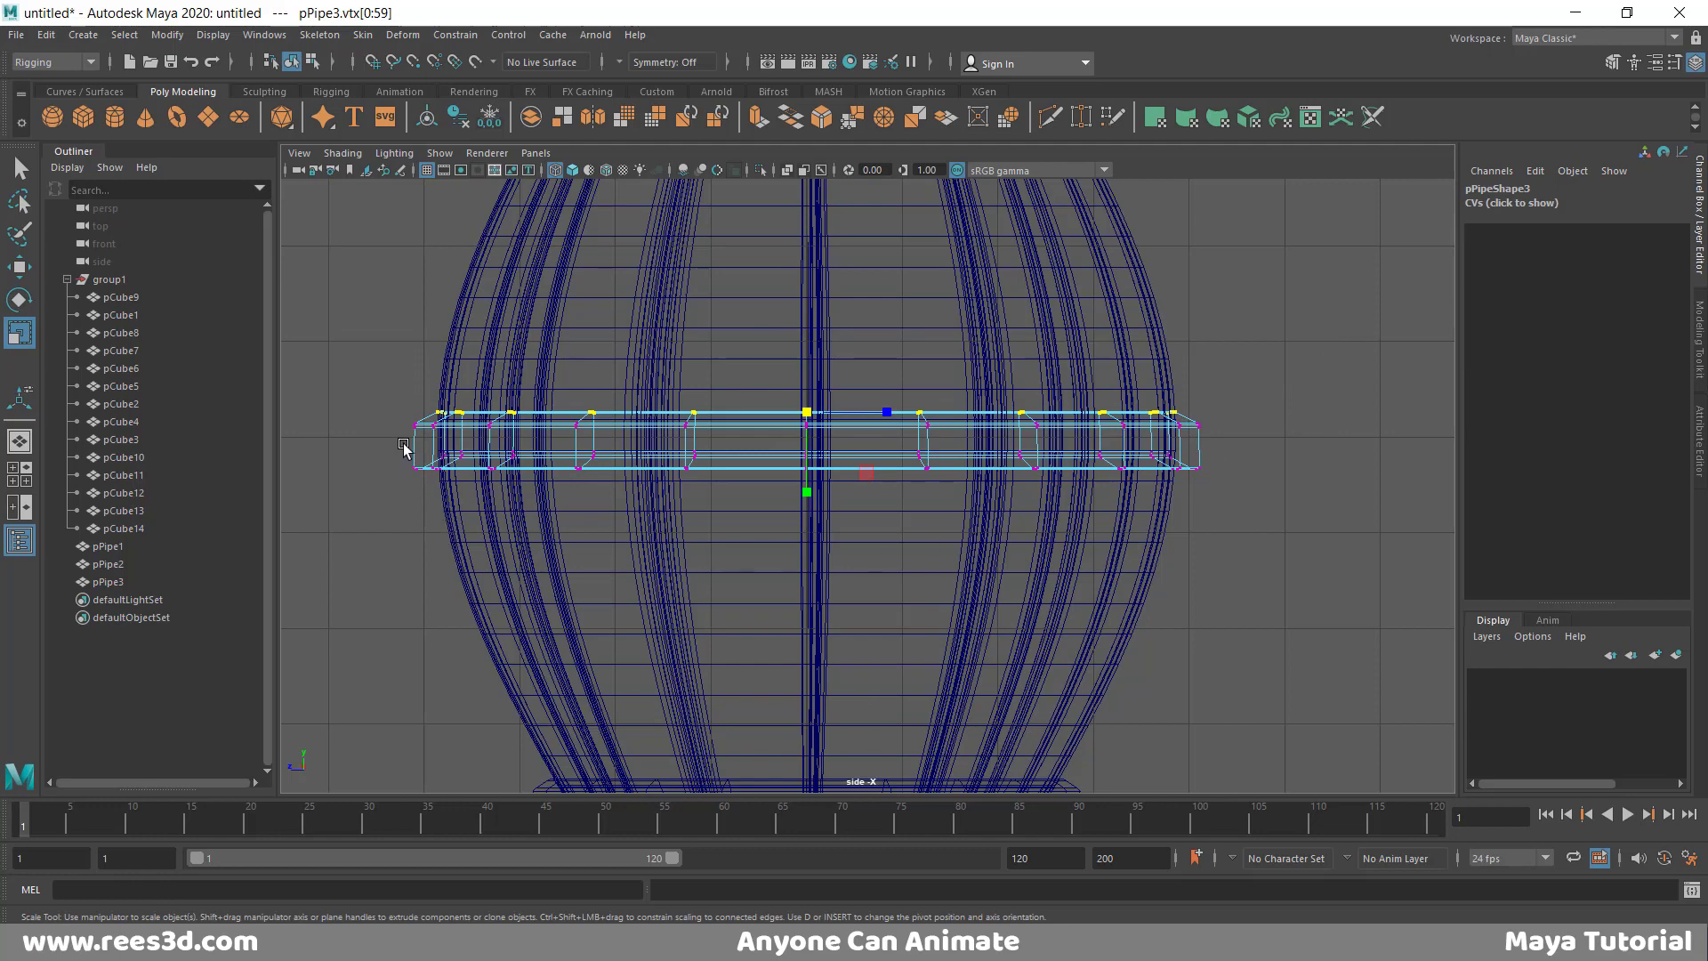
{"action": "left_click_drag", "start_coordinate": [403, 445], "coordinate": [1240, 463]}
{"action": "key", "text": "w"}
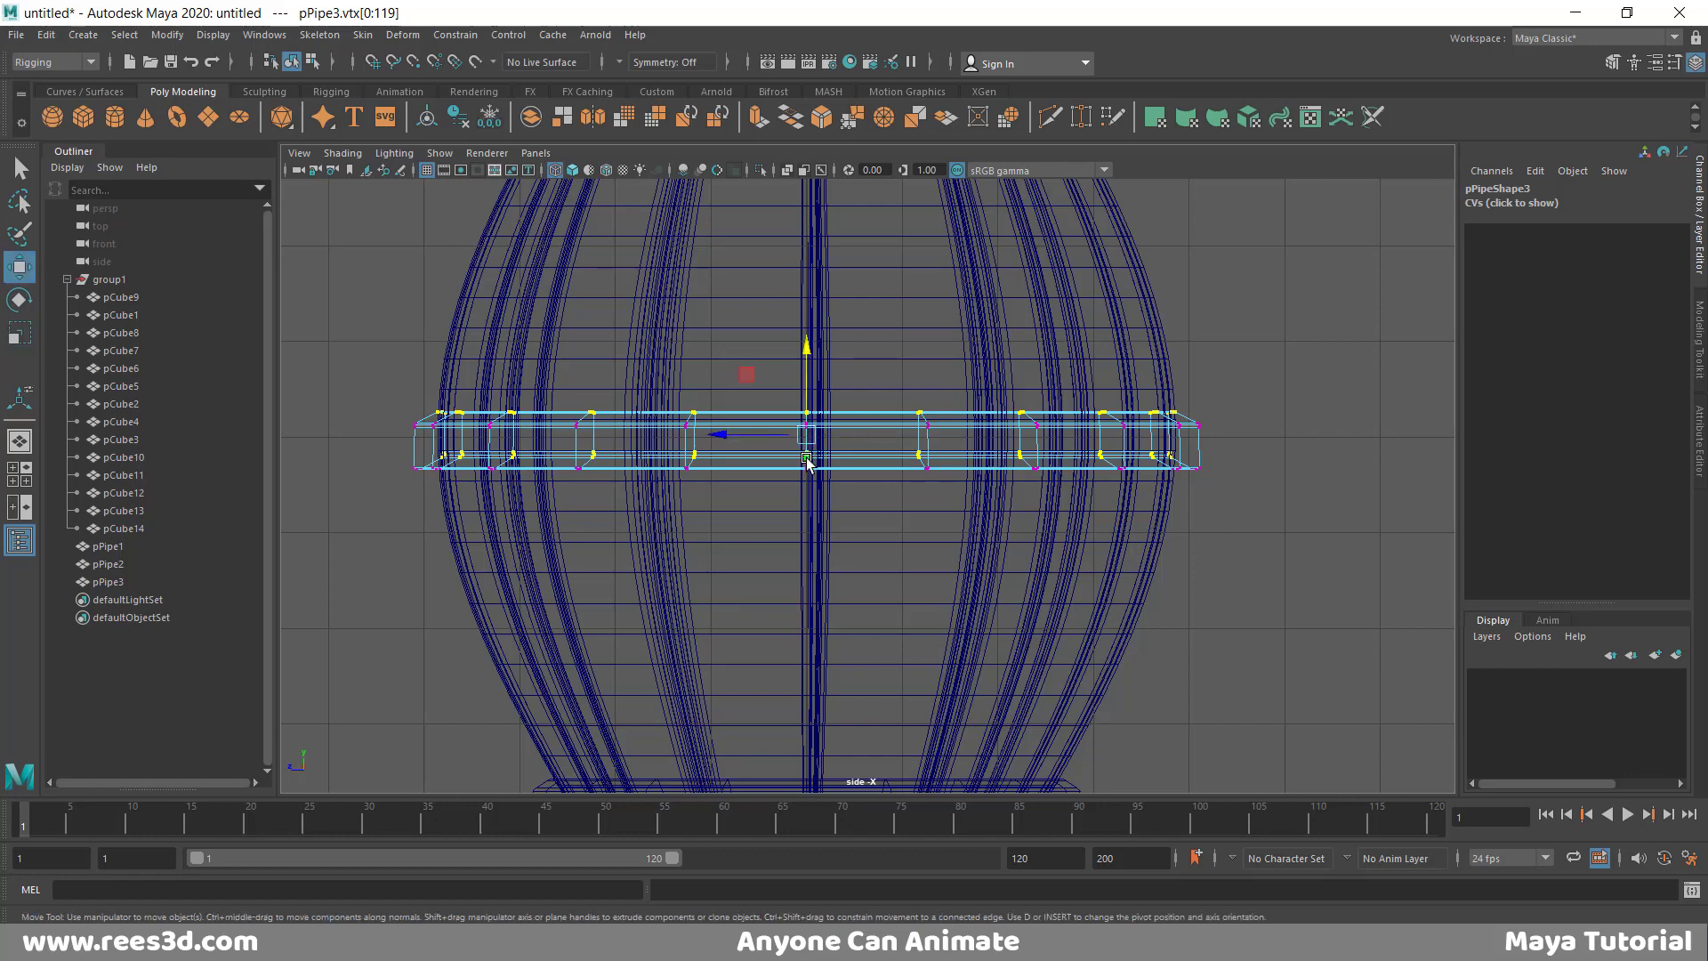
{"action": "left_click_drag", "start_coordinate": [808, 388], "coordinate": [807, 389]}
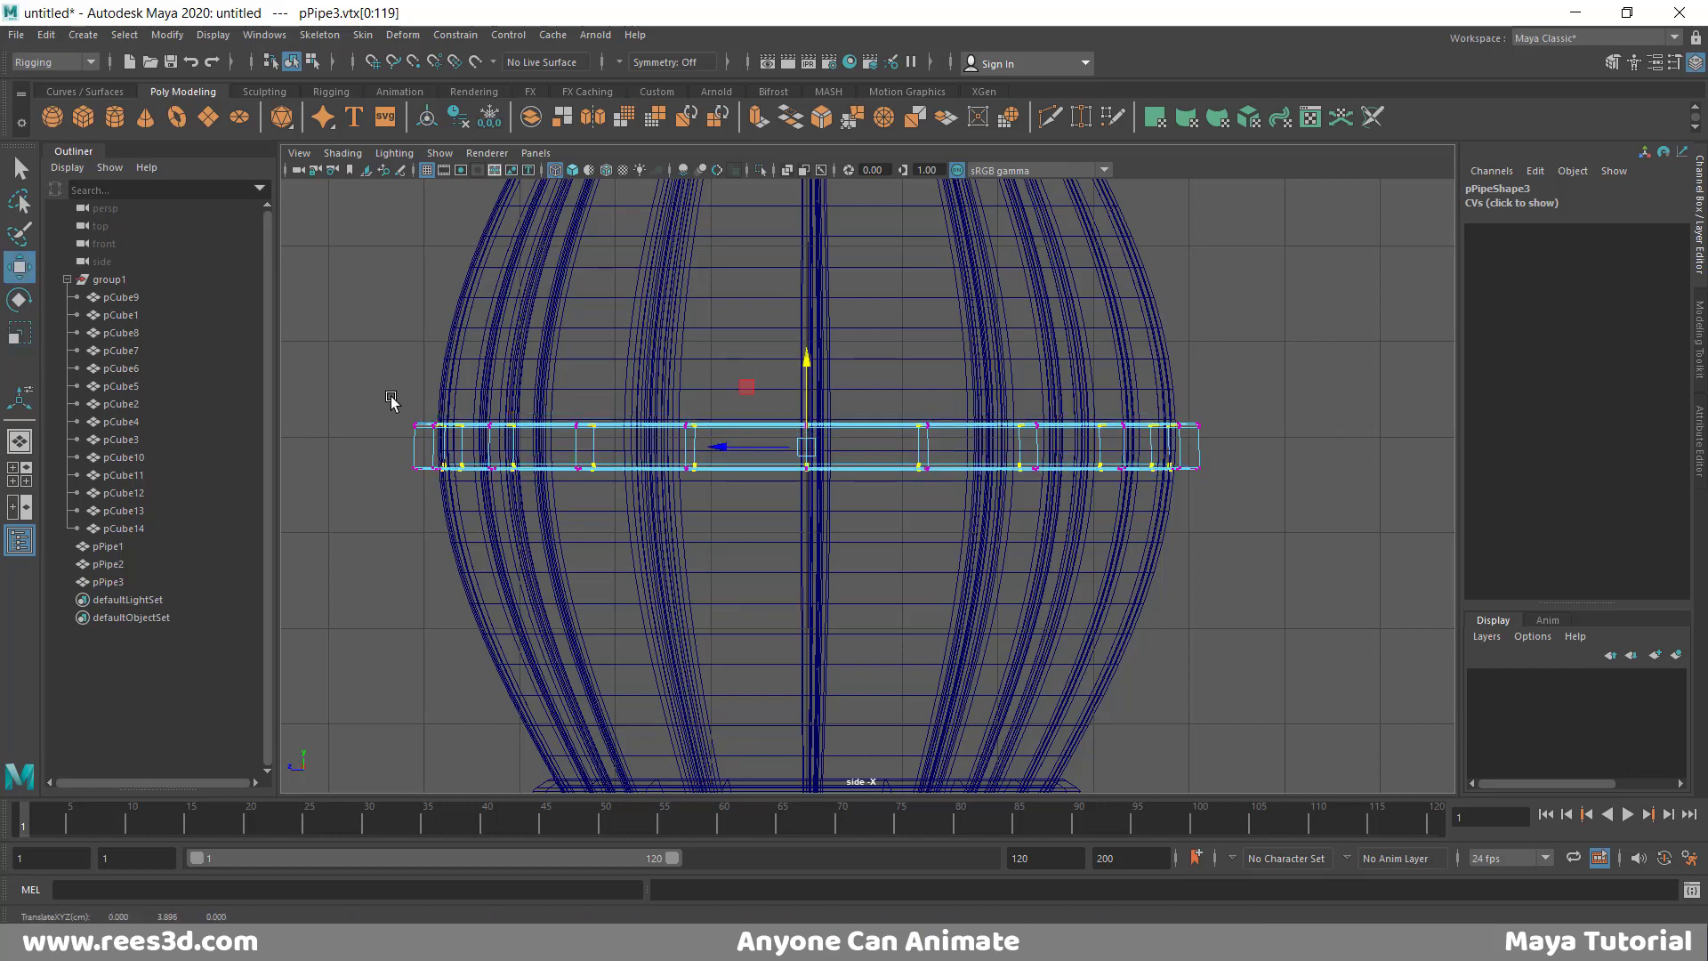
- Select all vertices of the middle ring and scale them vertically to make the band taller
{"action": "left_click_drag", "start_coordinate": [367, 375], "coordinate": [1281, 525]}
{"action": "key", "text": "r"}
{"action": "left_click_drag", "start_coordinate": [807, 526], "coordinate": [804, 579]}
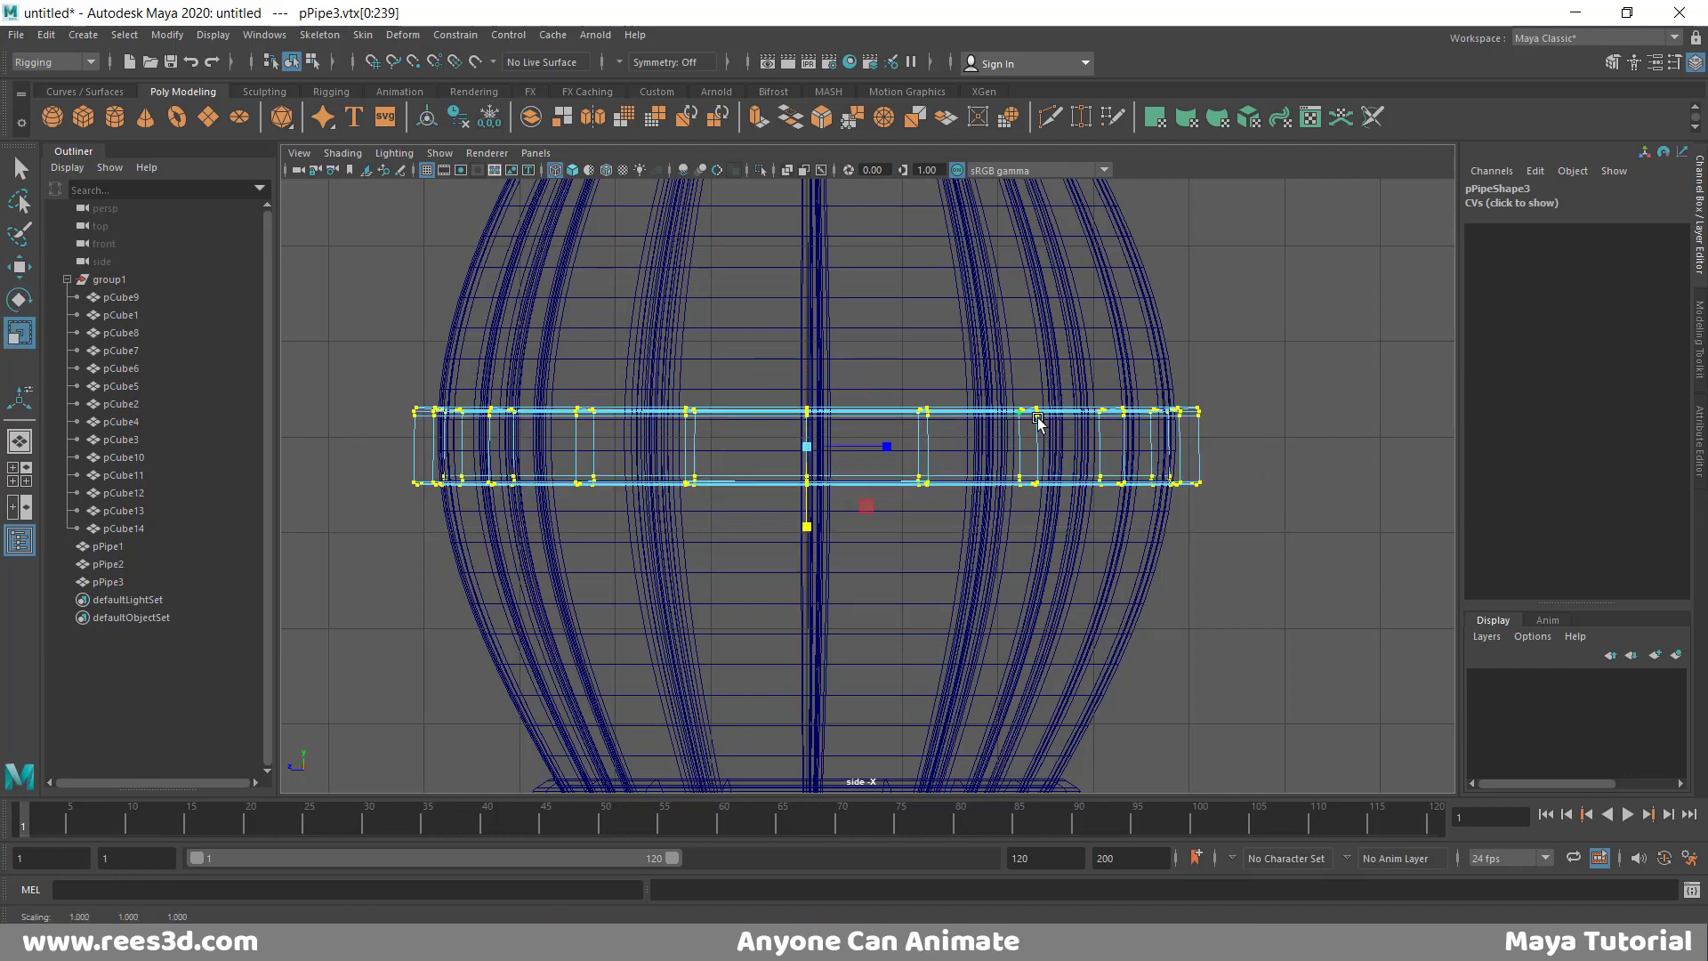
- Return the middle ring to object mode and examine its fit around the barrel in the perspective view
{"action": "key", "text": "space"}
{"action": "key", "text": "space"}
{"action": "right_click_drag", "start_coordinate": [1092, 467], "coordinate": [1388, 540], "text": "alt"}
{"action": "left_click_drag", "start_coordinate": [1048, 607], "coordinate": [979, 588], "text": "alt"}
{"action": "right_click_drag", "start_coordinate": [980, 587], "coordinate": [847, 587], "text": "alt"}
{"action": "left_click_drag", "start_coordinate": [846, 583], "coordinate": [1066, 611], "text": "alt"}
{"action": "left_click", "coordinate": [1110, 569]}
{"action": "right_click_drag", "start_coordinate": [926, 452], "coordinate": [905, 561]}
{"action": "scroll", "coordinate": [835, 573], "scroll_direction": "up", "scroll_amount": 5}
{"action": "left_click_drag", "start_coordinate": [533, 545], "coordinate": [704, 518], "text": "alt"}
{"action": "right_click_drag", "start_coordinate": [704, 523], "coordinate": [557, 549], "text": "alt"}
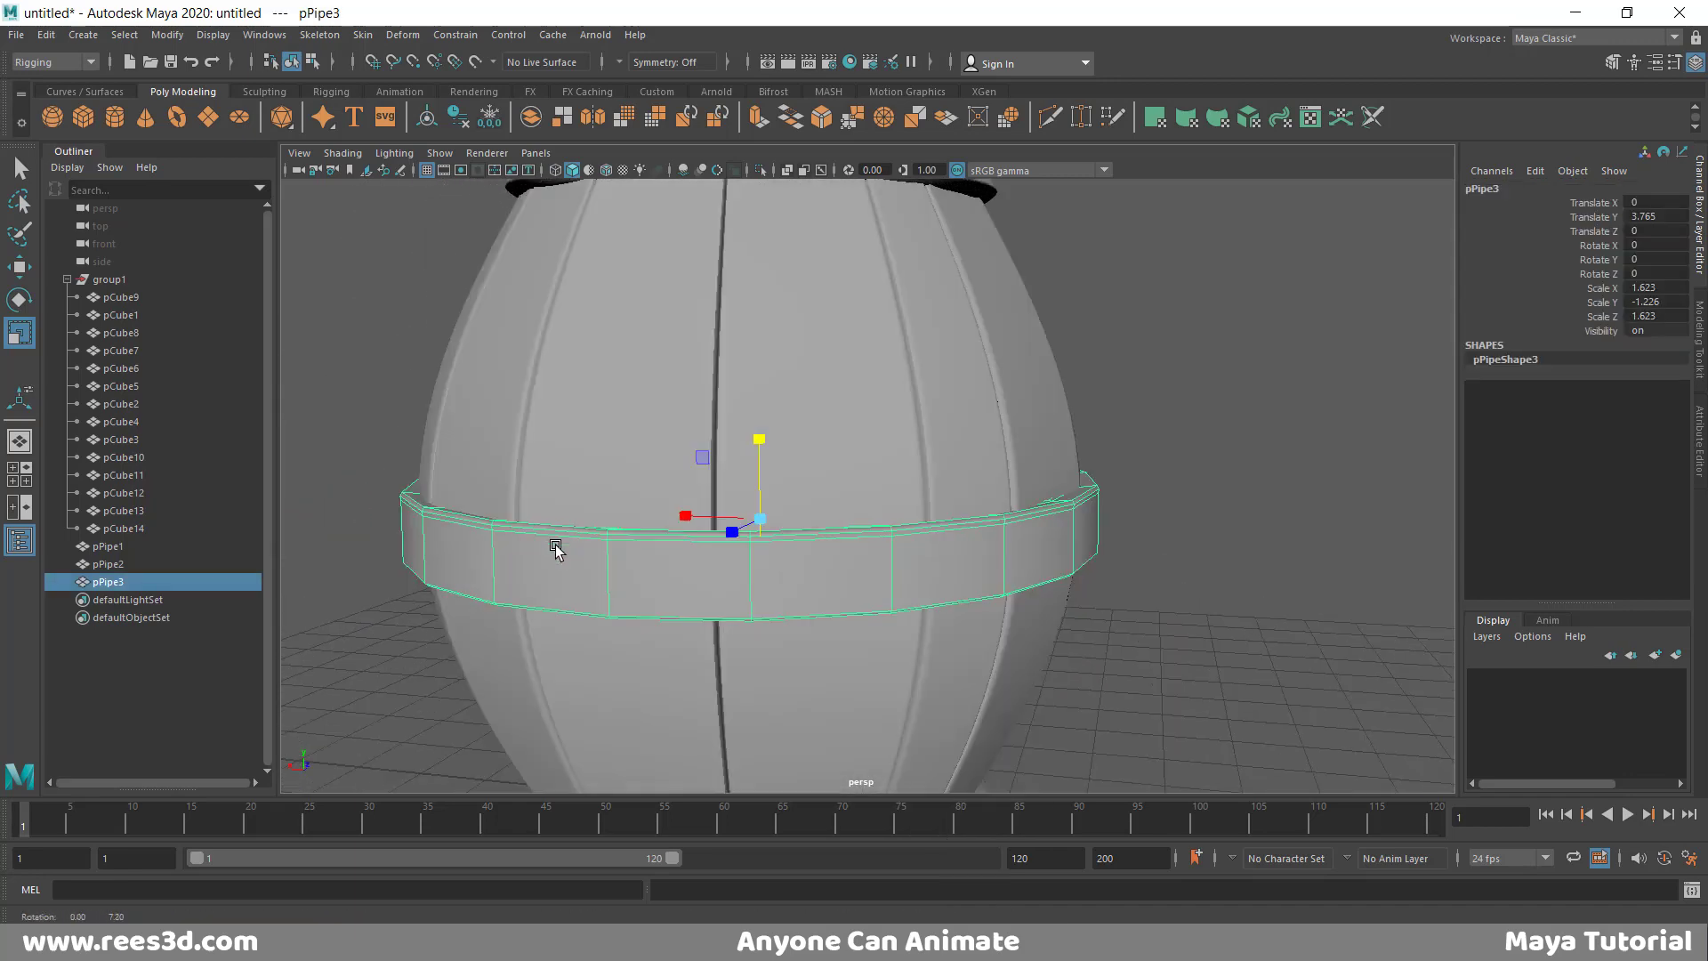
- Select the vertical edges around the middle ring's outer wall and connect them with a new horizontal edge loop
{"action": "right_click_drag", "start_coordinate": [677, 544], "coordinate": [669, 568]}
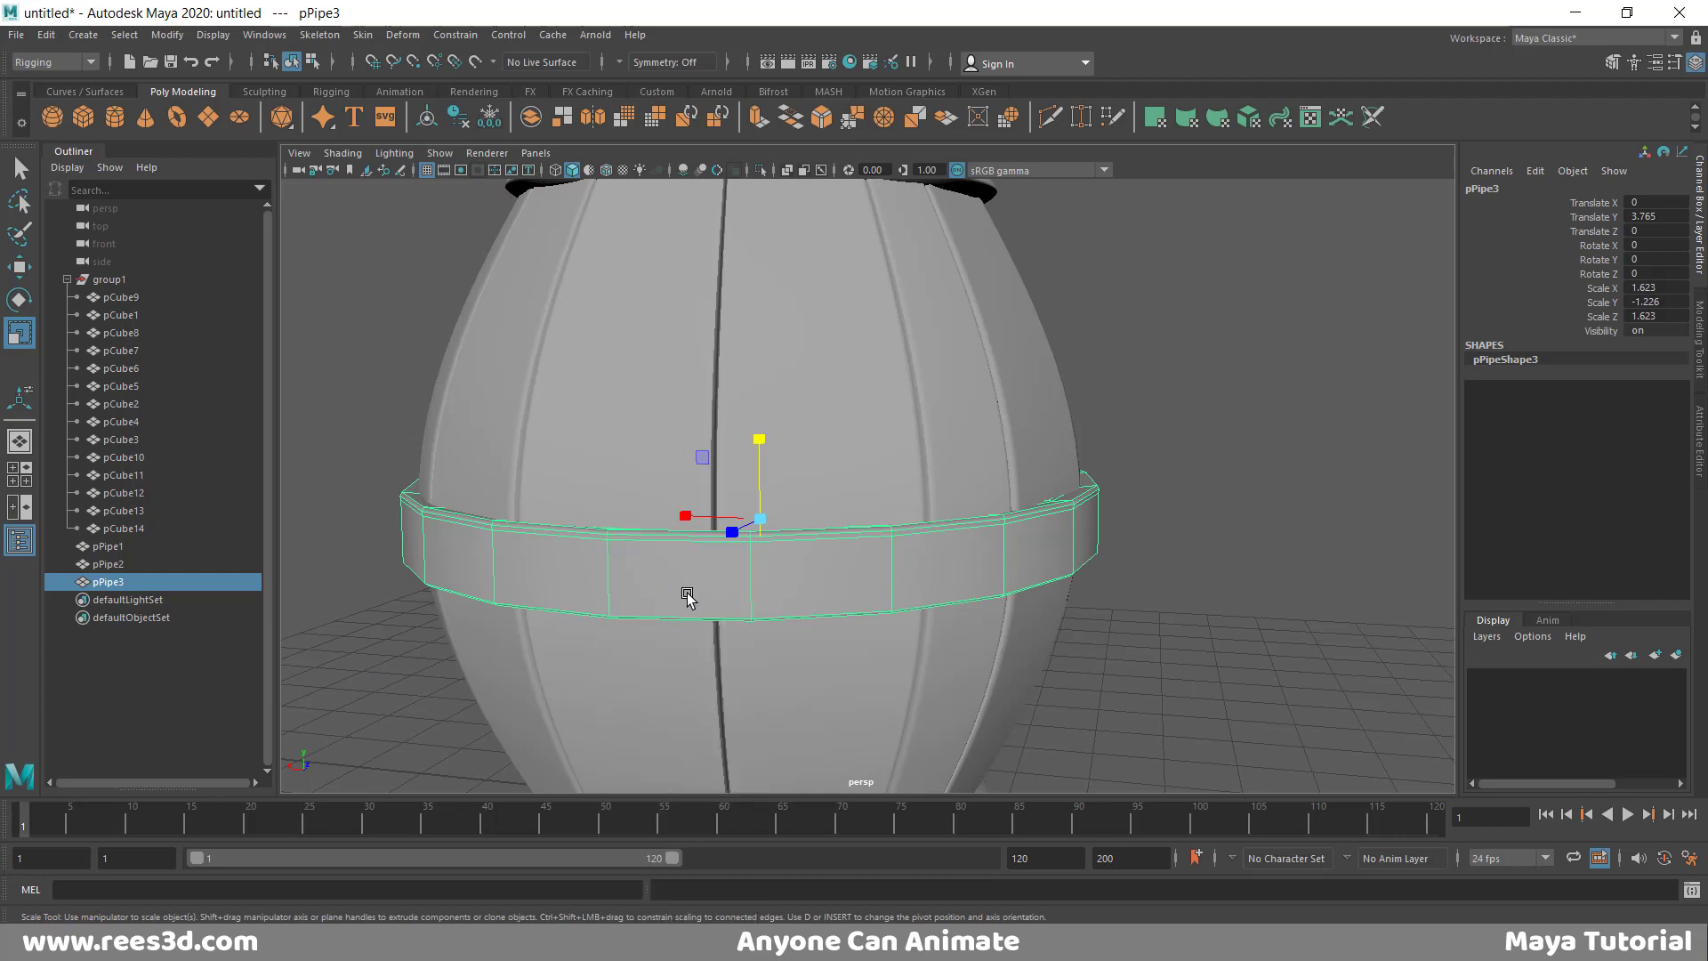
{"action": "right_click_drag", "start_coordinate": [706, 560], "coordinate": [692, 409]}
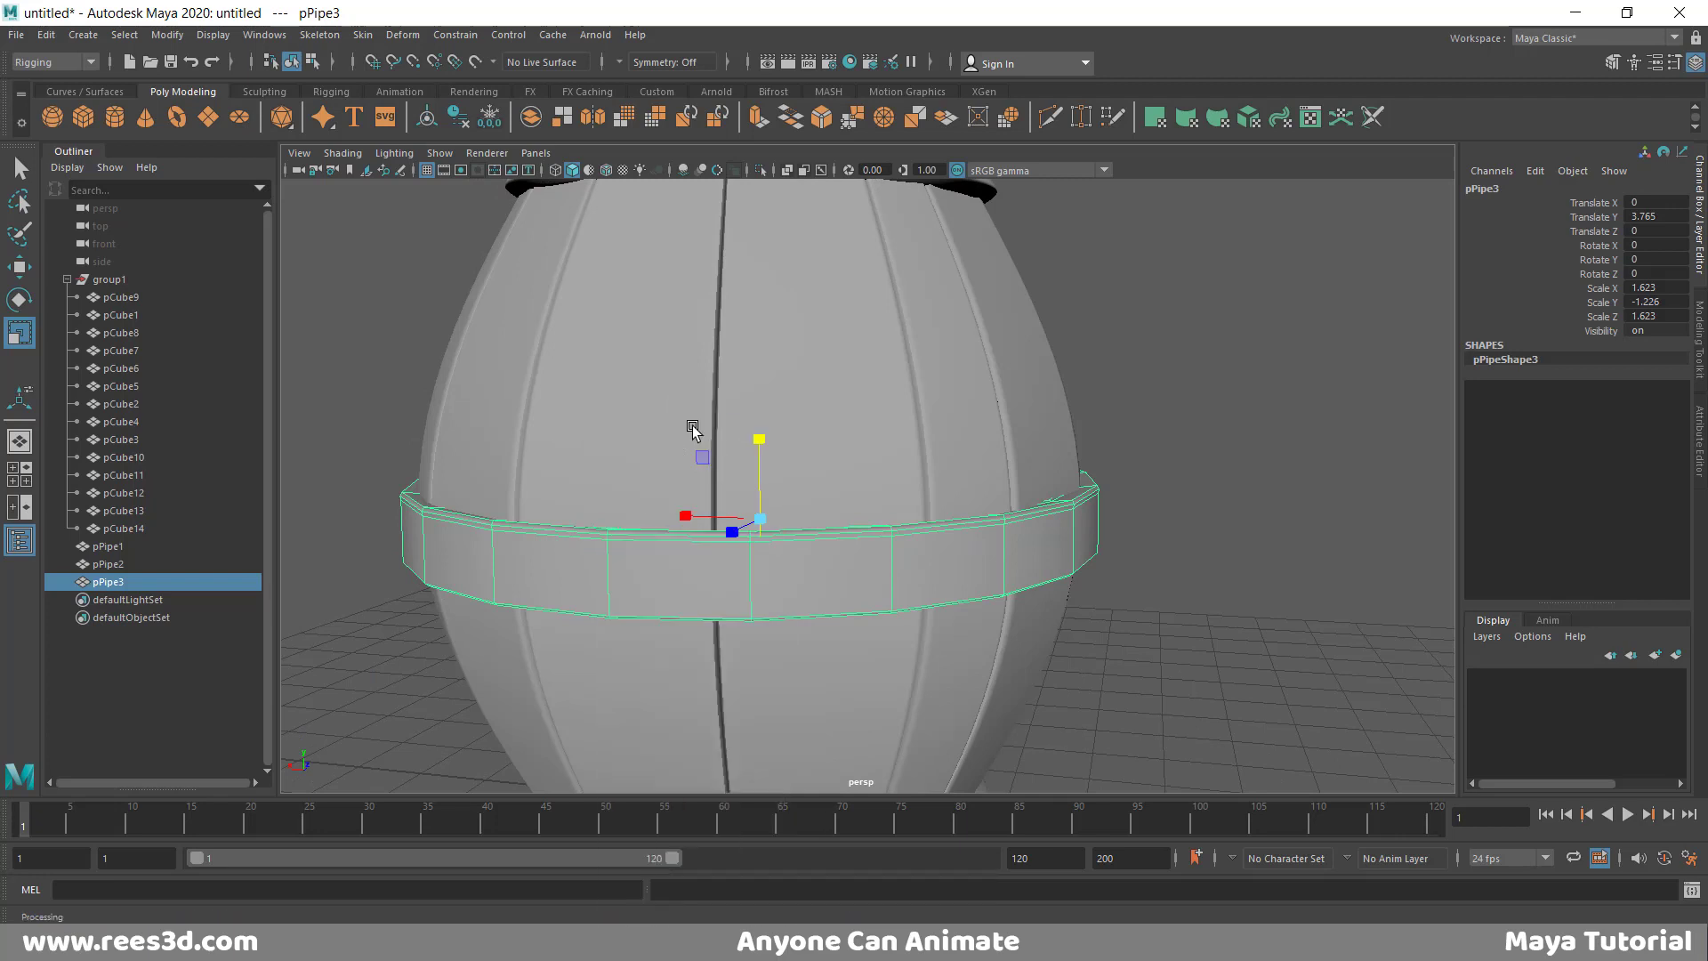
{"action": "double_click", "coordinate": [752, 560]}
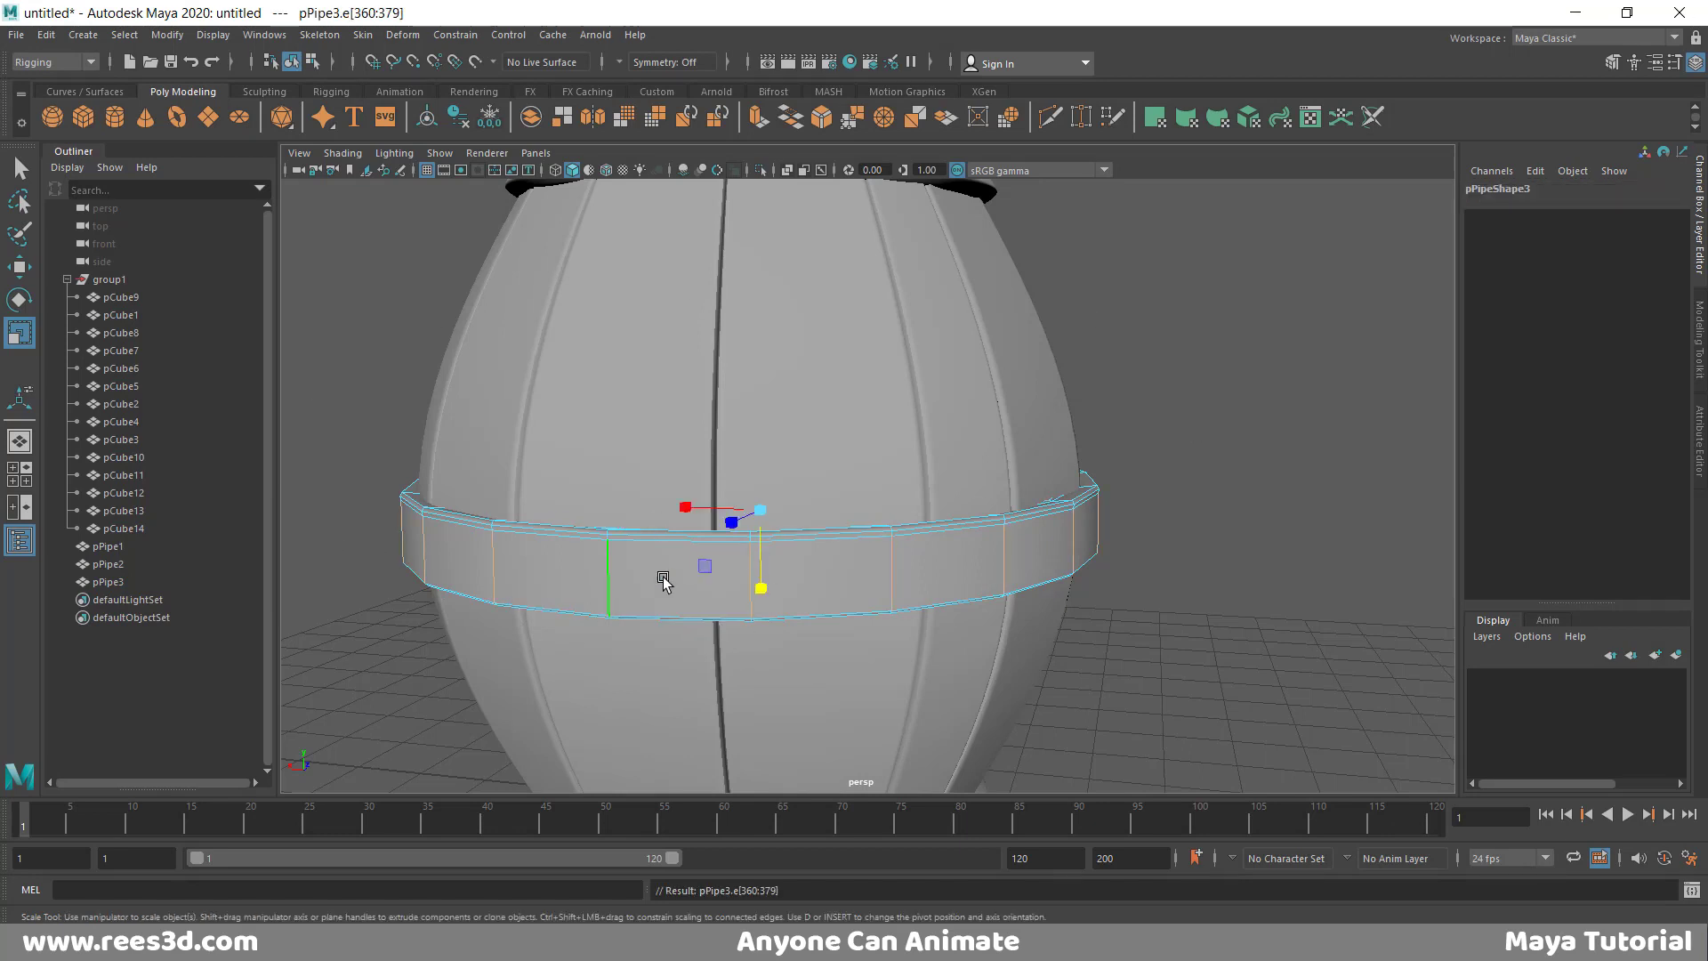
{"action": "right_click_drag", "start_coordinate": [803, 552], "coordinate": [790, 812], "text": "shift"}
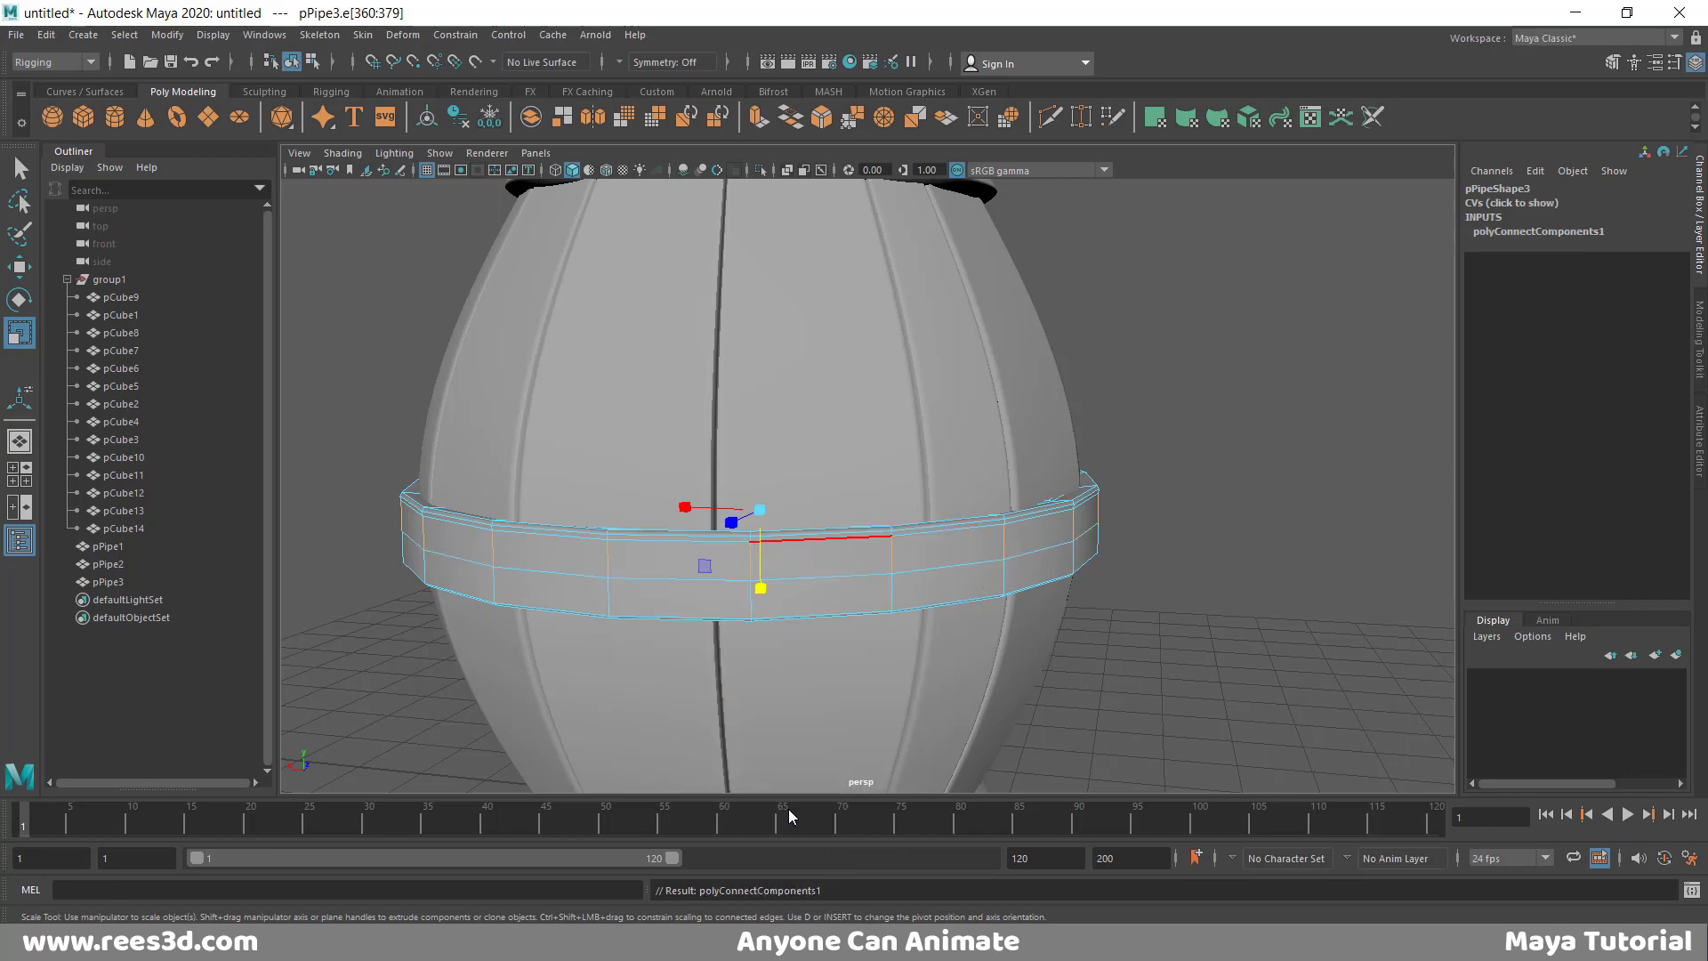
- Scale the new central edge loop slightly outward to bulge the ring's outer wall, and adjust the scale of its upper loop
{"action": "left_click", "coordinate": [673, 576]}
{"action": "double_click", "coordinate": [673, 576]}
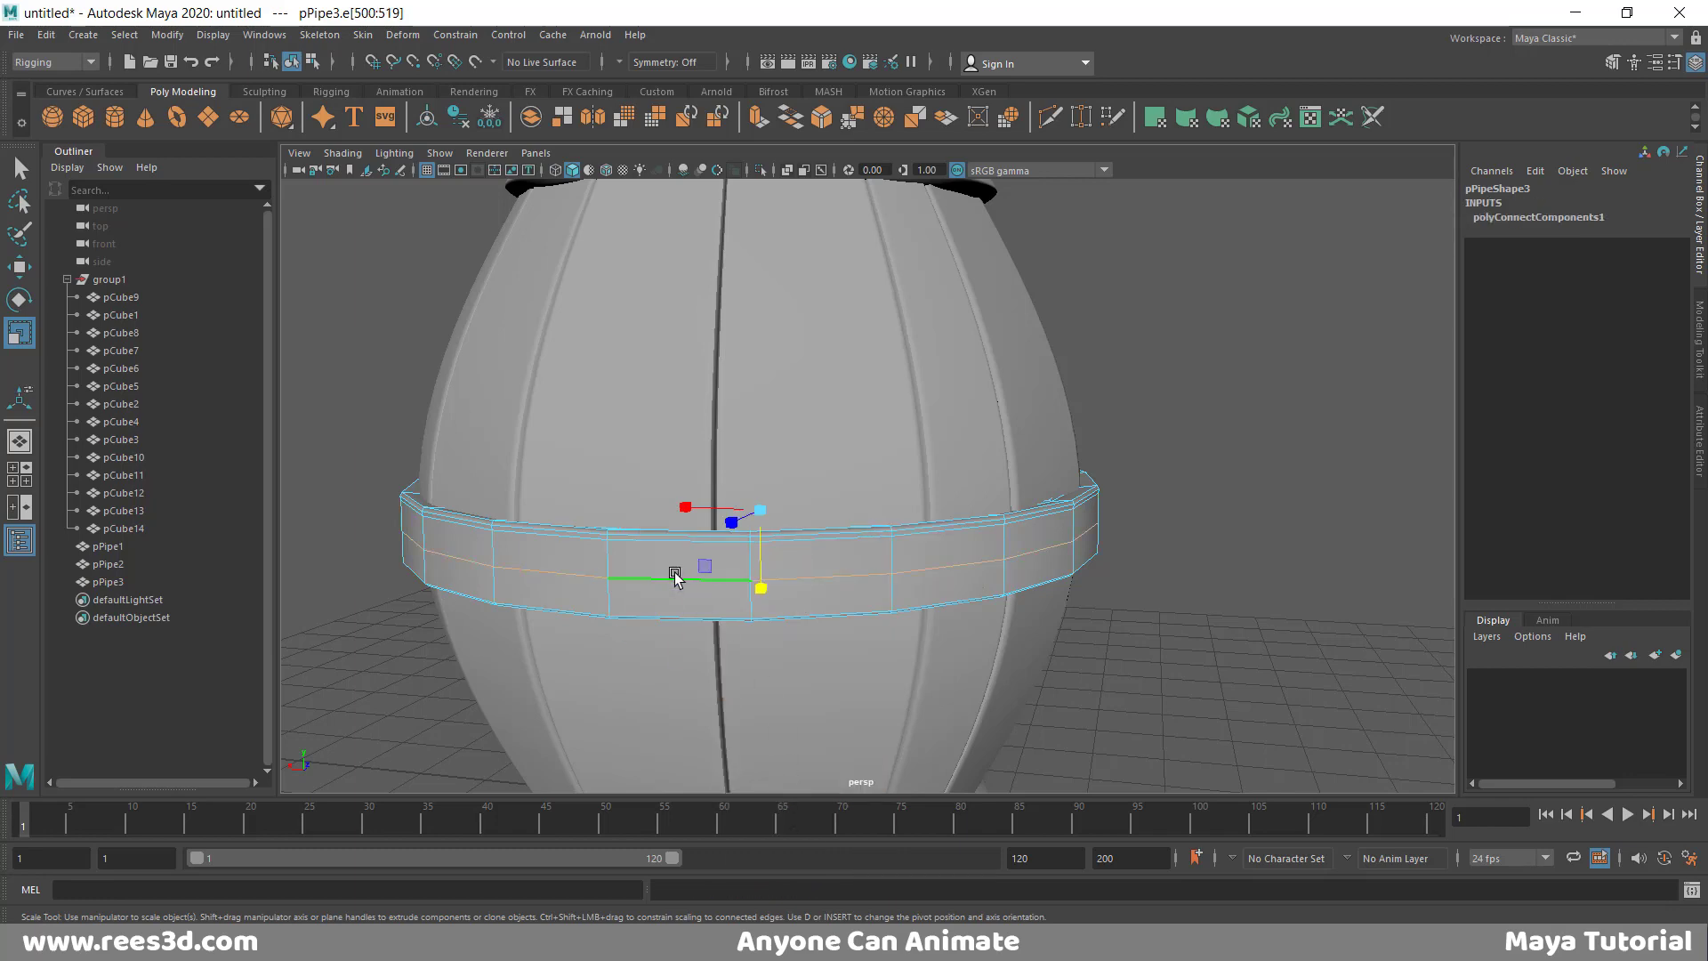
{"action": "key", "text": "space"}
{"action": "key", "text": "space"}
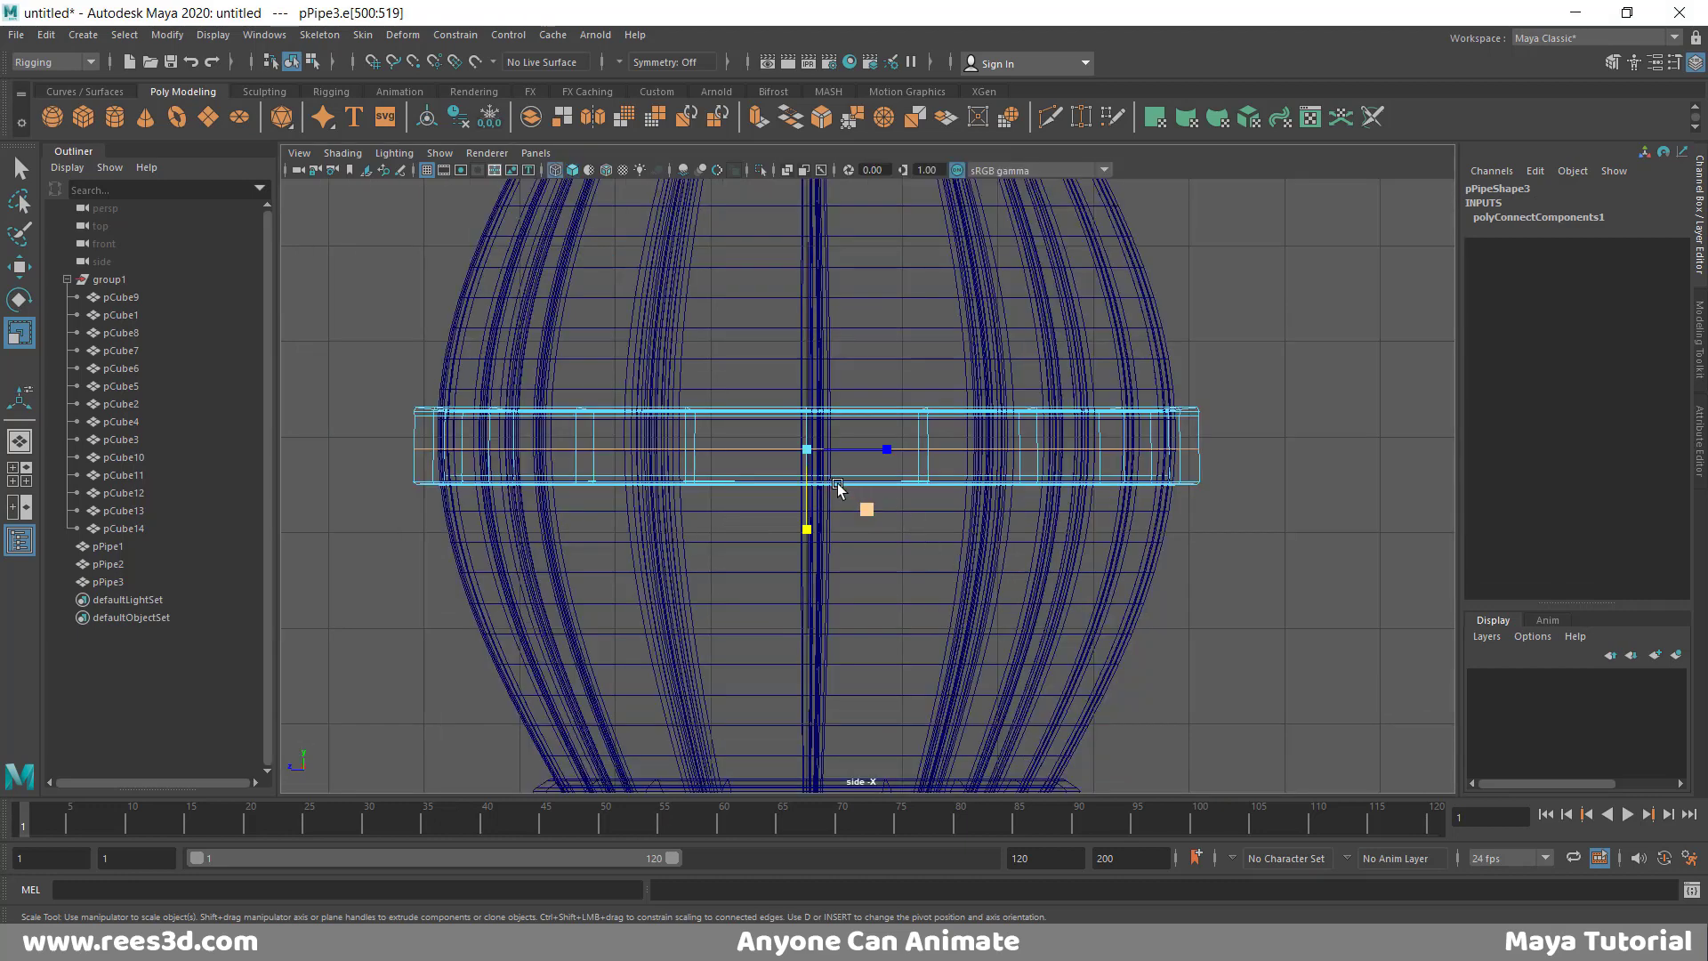
{"action": "left_click_drag", "start_coordinate": [811, 456], "coordinate": [821, 456]}
{"action": "right_click_drag", "start_coordinate": [912, 432], "coordinate": [1213, 382], "text": "alt"}
{"action": "left_click_drag", "start_coordinate": [782, 462], "coordinate": [787, 464]}
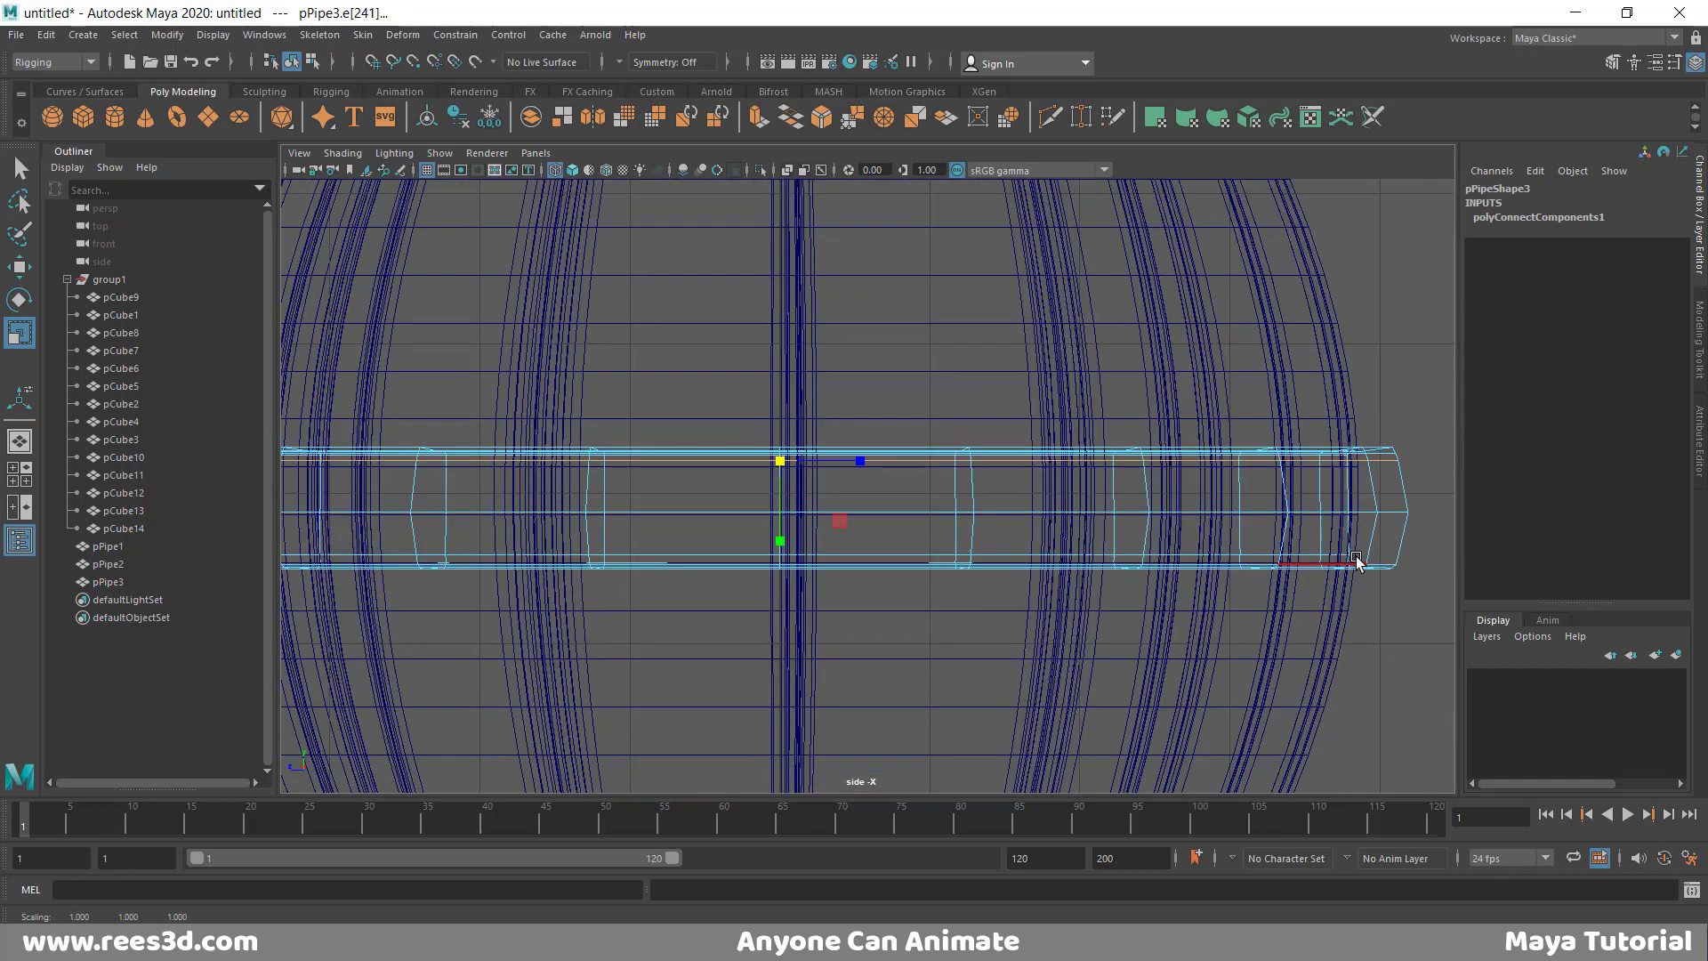
- Select the middle ring's lower outer edge loop and adjust its scale against the upper loop in the side view
{"action": "key", "text": "space"}
{"action": "key", "text": "space"}
{"action": "mouse_move", "coordinate": [1273, 498]}
{"action": "left_mouse_down", "text": "alt"}
{"action": "mouse_move", "coordinate": [1270, 516]}
{"action": "mouse_move", "coordinate": [1277, 487]}
{"action": "left_mouse_up", "text": "alt"}
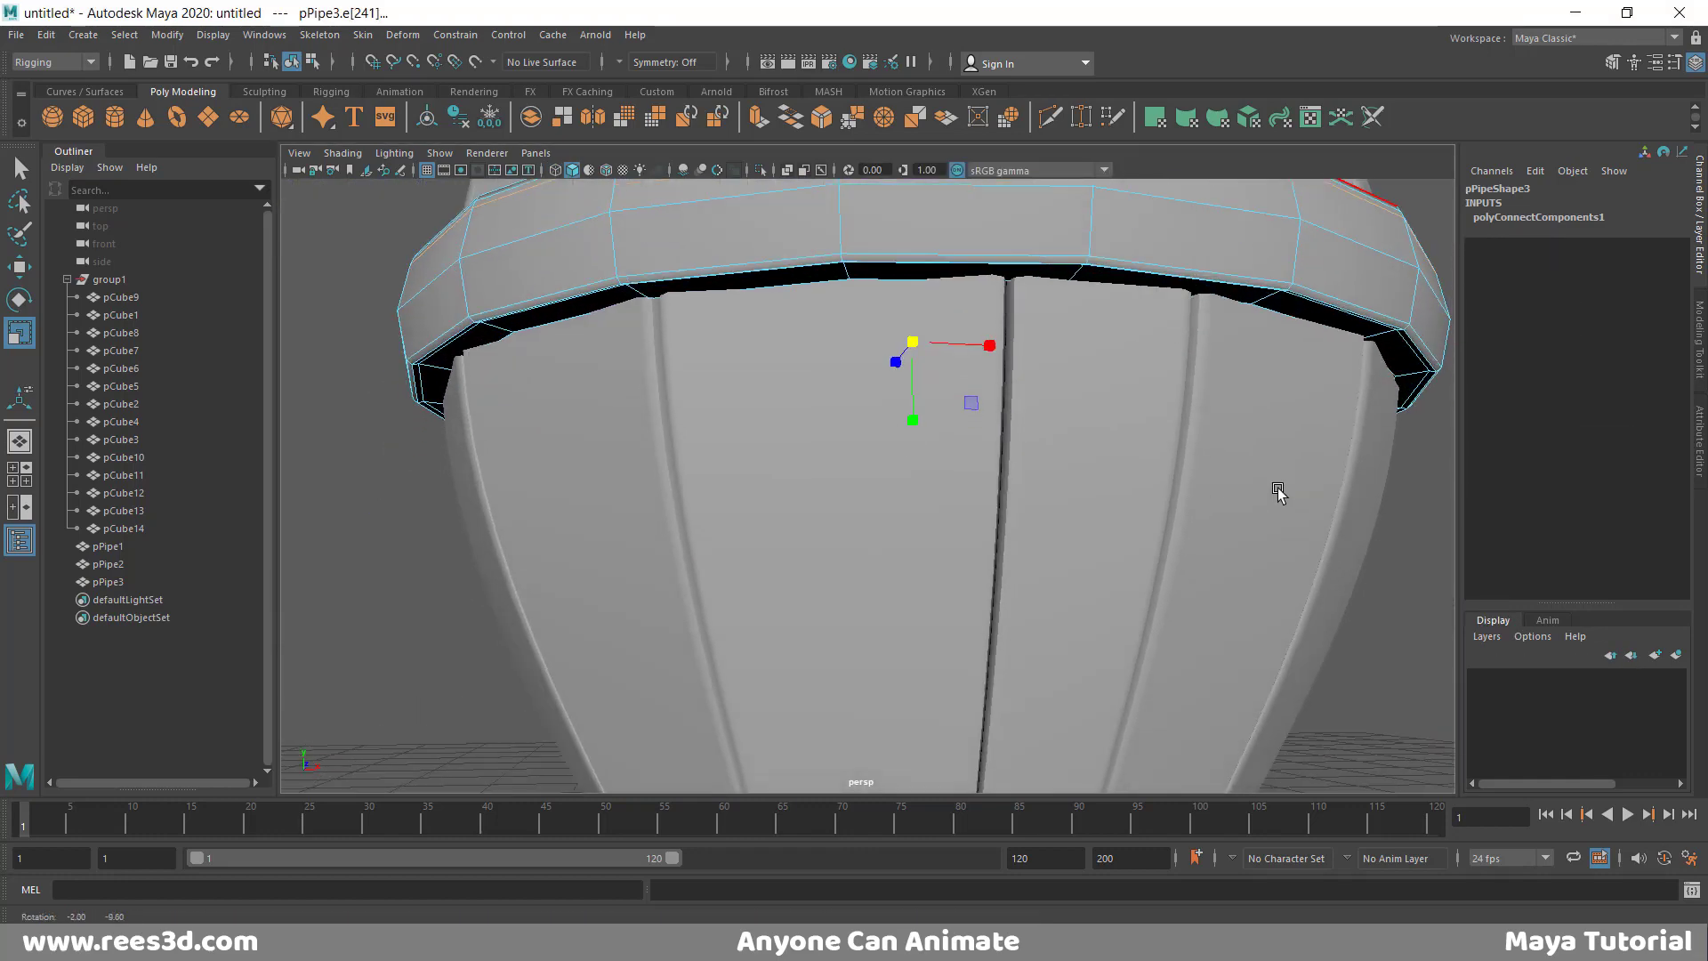
{"action": "left_click", "coordinate": [1190, 265]}
{"action": "left_click_drag", "start_coordinate": [1190, 265], "coordinate": [1231, 377], "text": "alt"}
{"action": "double_click", "coordinate": [1237, 342]}
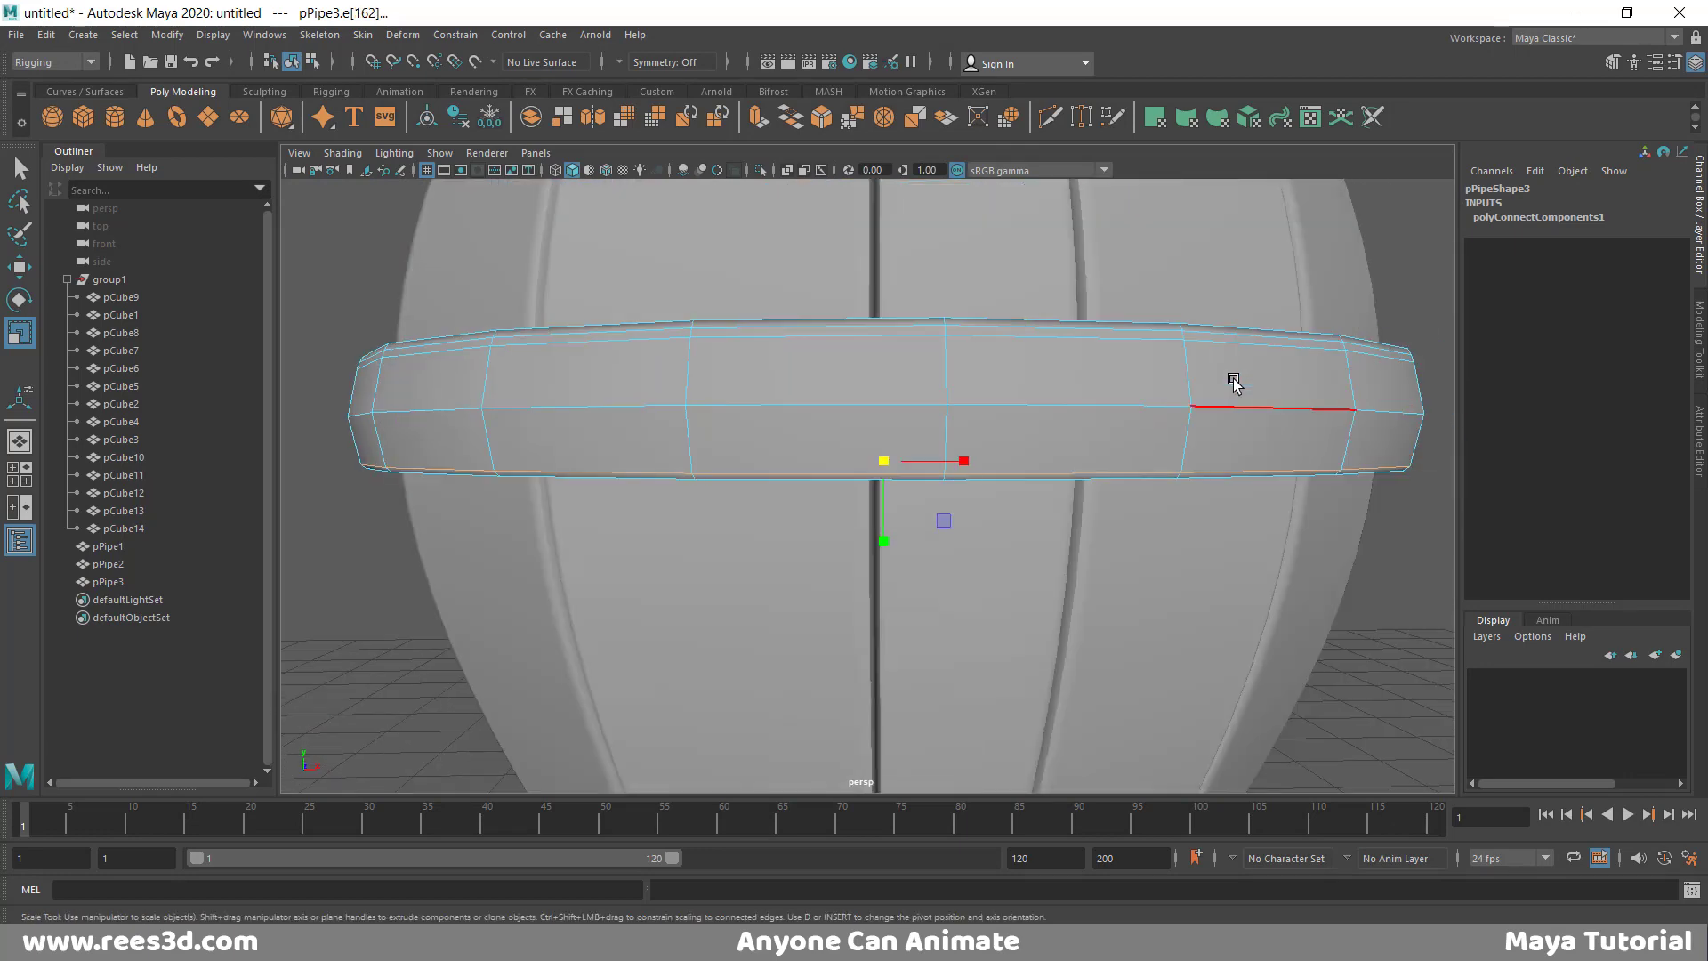
{"action": "key", "text": "space"}
{"action": "key", "text": "space"}
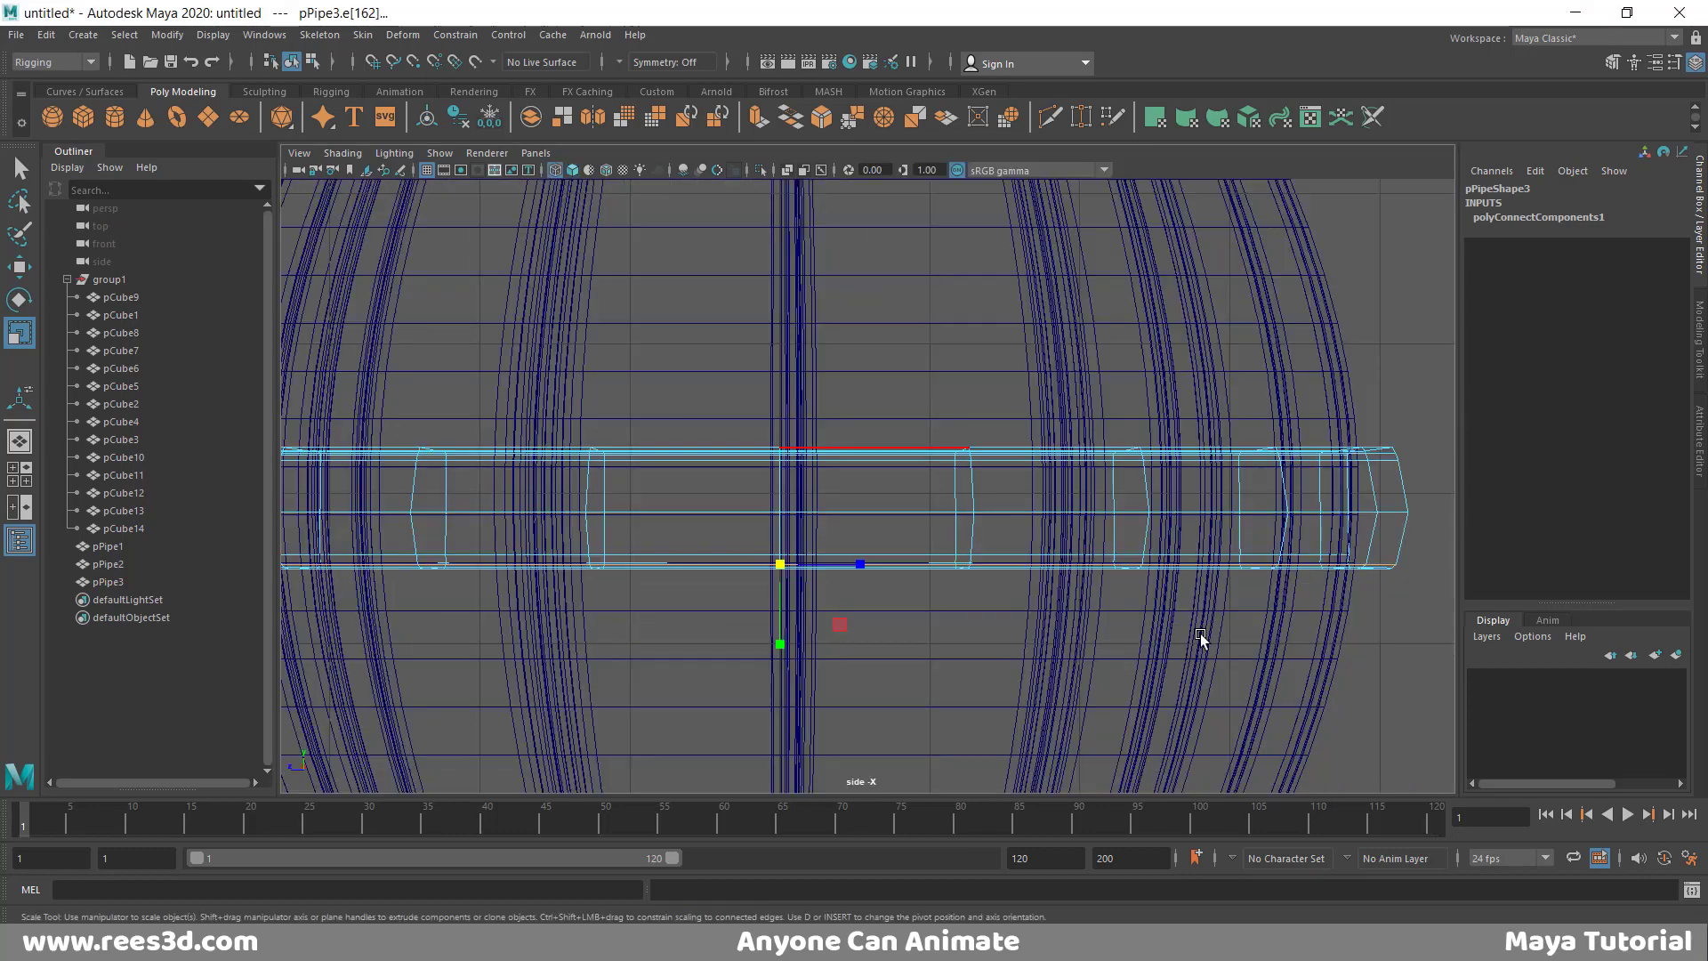
{"action": "left_click", "coordinate": [782, 565]}
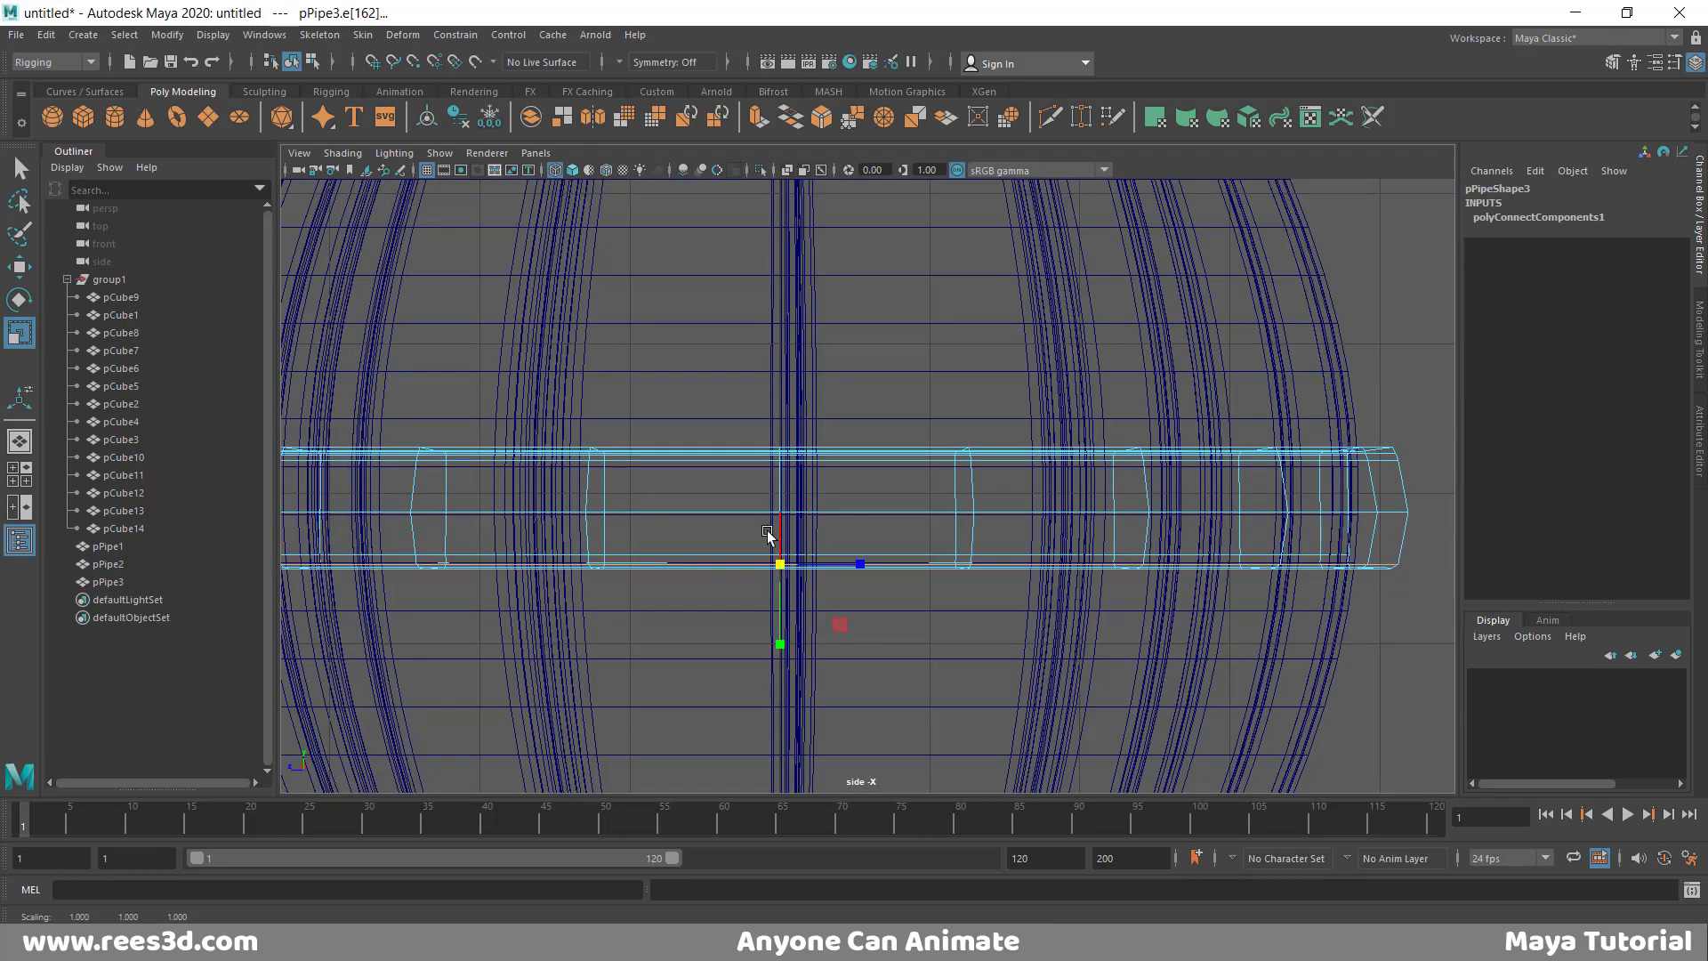
- Return the middle ring to object mode, deselect it and examine the hooped barrel from several angles and from above
{"action": "key", "text": "space"}
{"action": "key", "text": "space"}
{"action": "scroll", "coordinate": [1090, 324], "scroll_direction": "down", "scroll_amount": 3}
{"action": "right_click_drag", "start_coordinate": [1137, 408], "coordinate": [1127, 514]}
{"action": "left_click", "coordinate": [1125, 516]}
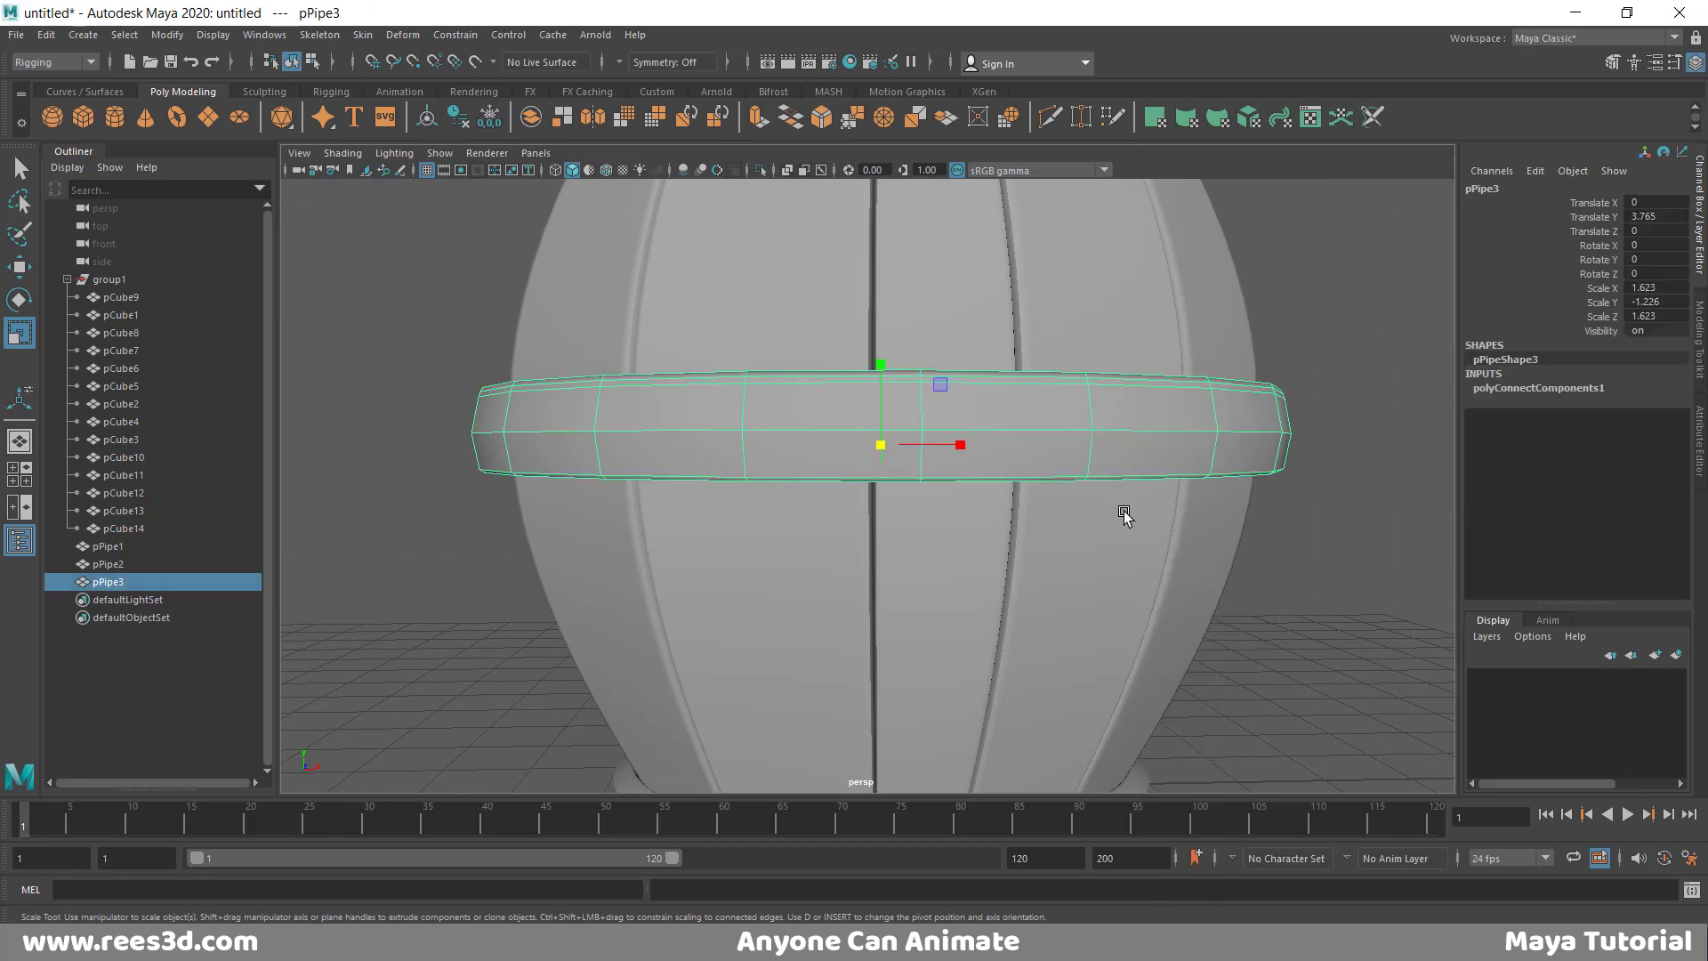
{"action": "left_click", "coordinate": [1356, 529]}
{"action": "left_click_drag", "start_coordinate": [1256, 508], "coordinate": [1161, 547], "text": "alt"}
{"action": "right_click_drag", "start_coordinate": [1161, 547], "coordinate": [979, 559], "text": "alt"}
{"action": "left_click_drag", "start_coordinate": [979, 558], "coordinate": [1166, 563], "text": "alt"}
{"action": "right_click_drag", "start_coordinate": [1167, 563], "coordinate": [986, 535], "text": "alt"}
{"action": "left_click_drag", "start_coordinate": [1023, 567], "coordinate": [749, 520], "text": "alt"}
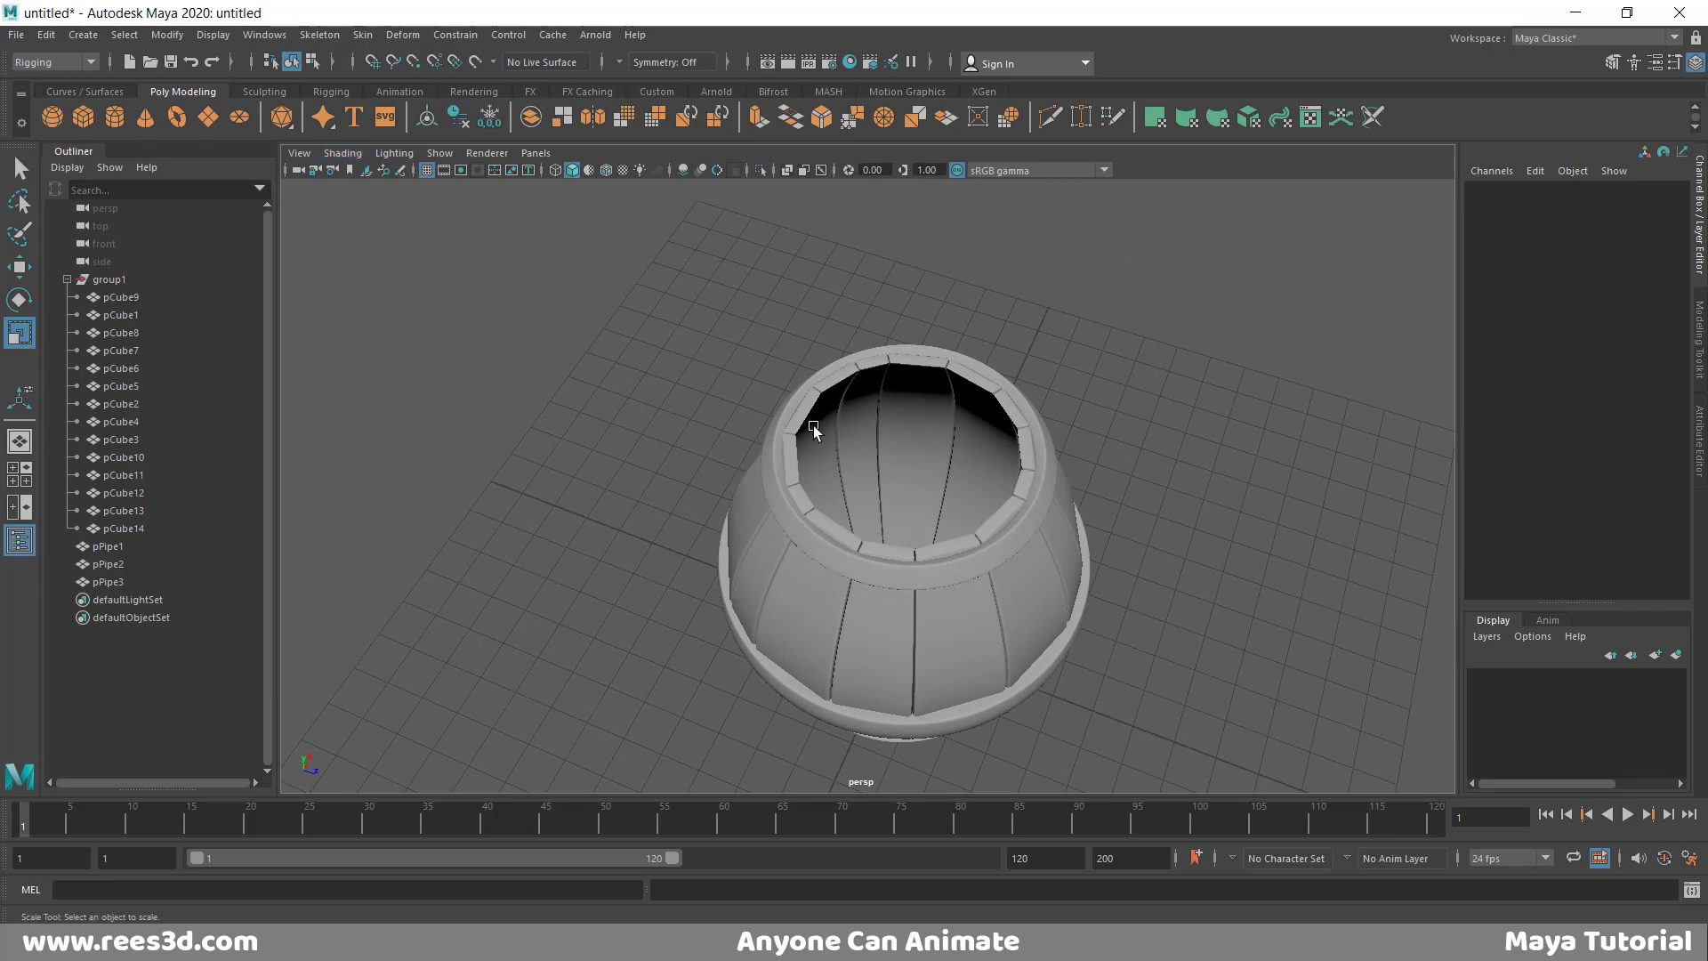
- Create a polygon cylinder, raise it to the barrel's top opening at Y 8.465 and flatten it to a Y scale of 0.142
{"action": "left_click", "coordinate": [881, 575]}
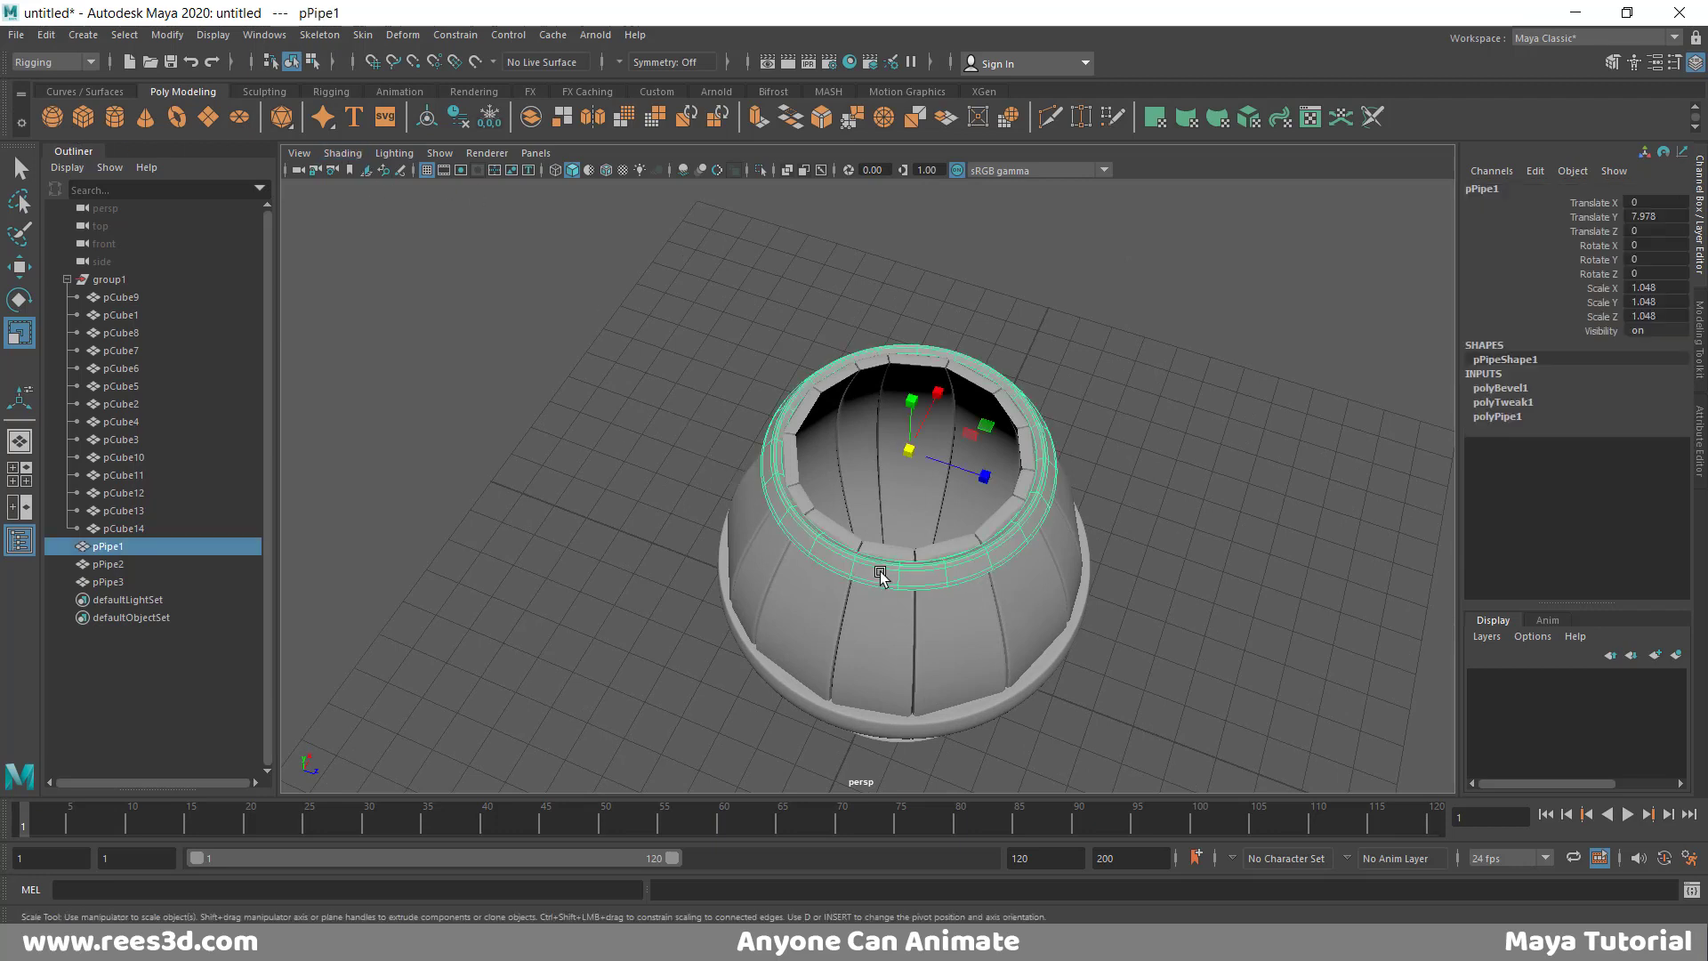
{"action": "left_click", "coordinate": [114, 118]}
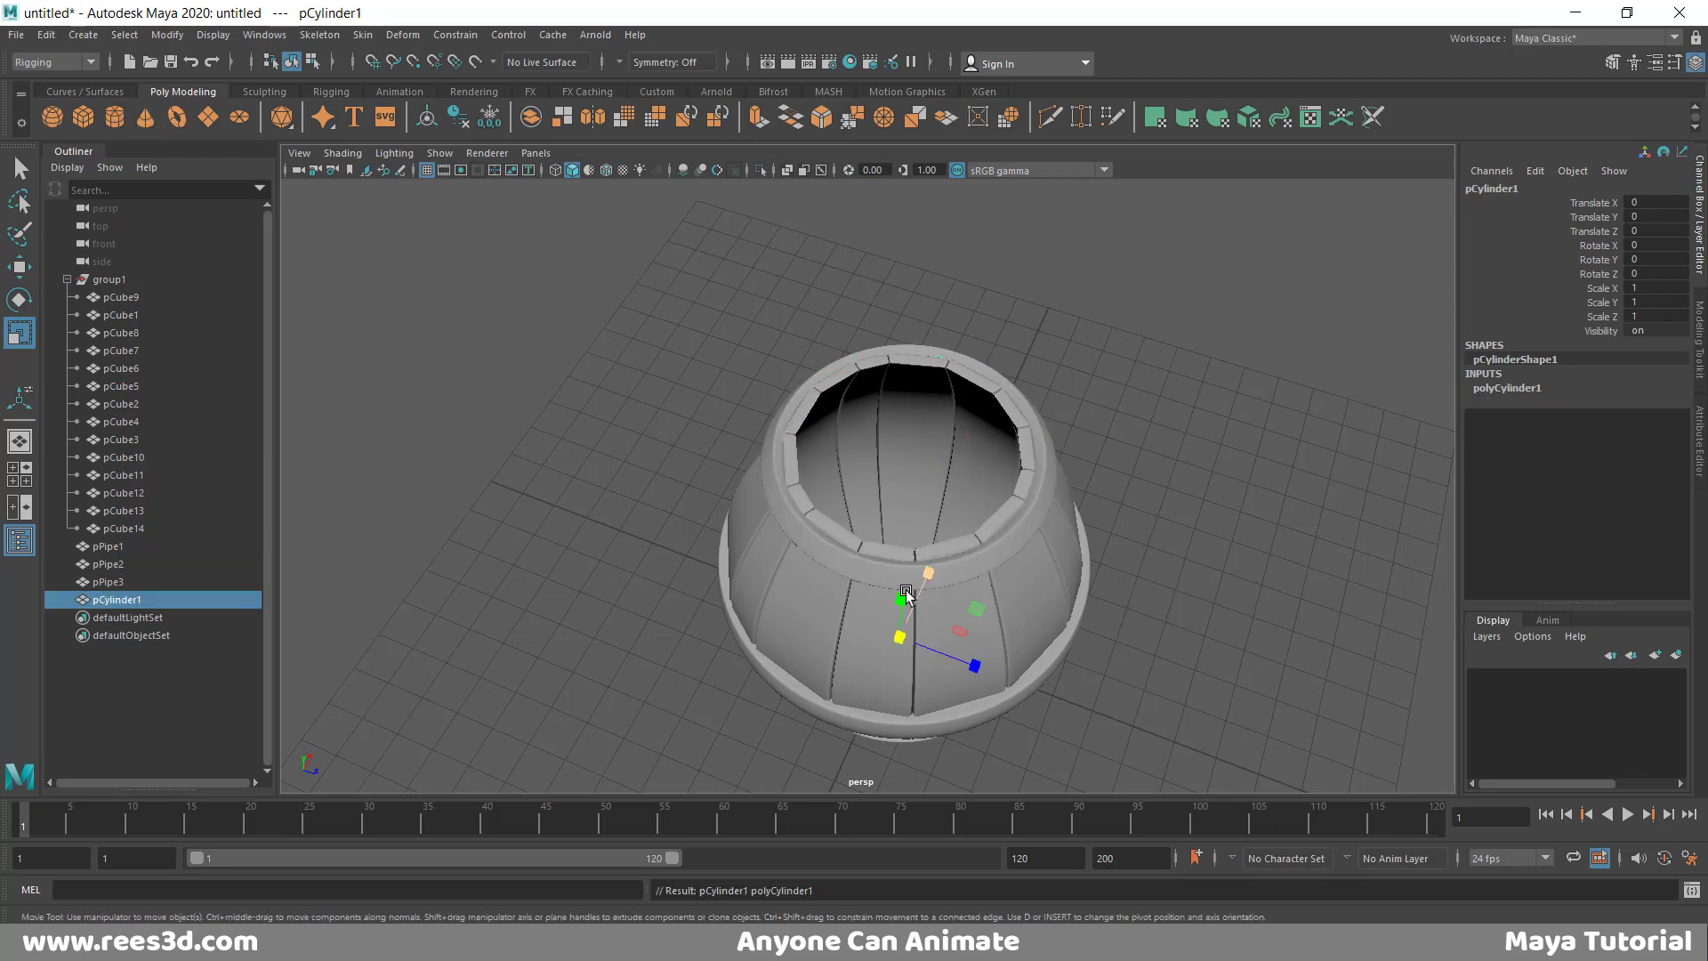
{"action": "key", "text": "w"}
{"action": "left_click_drag", "start_coordinate": [906, 562], "coordinate": [914, 454]}
{"action": "key", "text": "r"}
- Set the cylinder's cap subdivisions to 0 and scale the disc to about 2.363 in X and Z to cover the opening
{"action": "left_click", "coordinate": [1540, 387]}
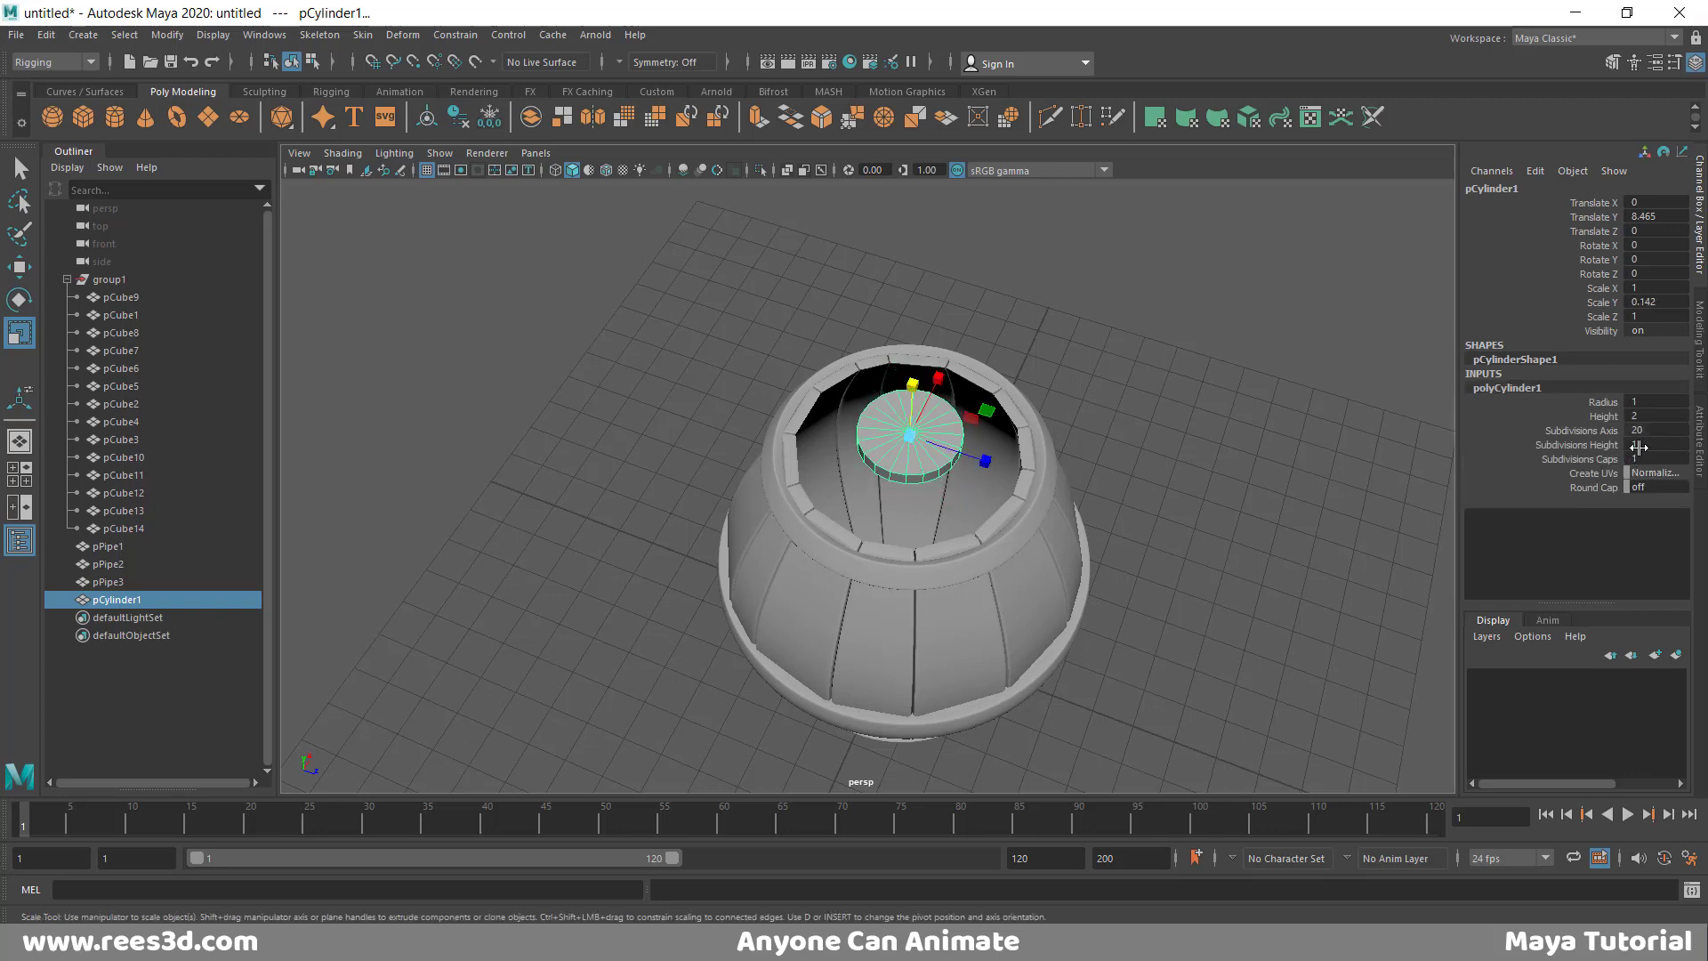
{"action": "left_click", "coordinate": [1612, 459]}
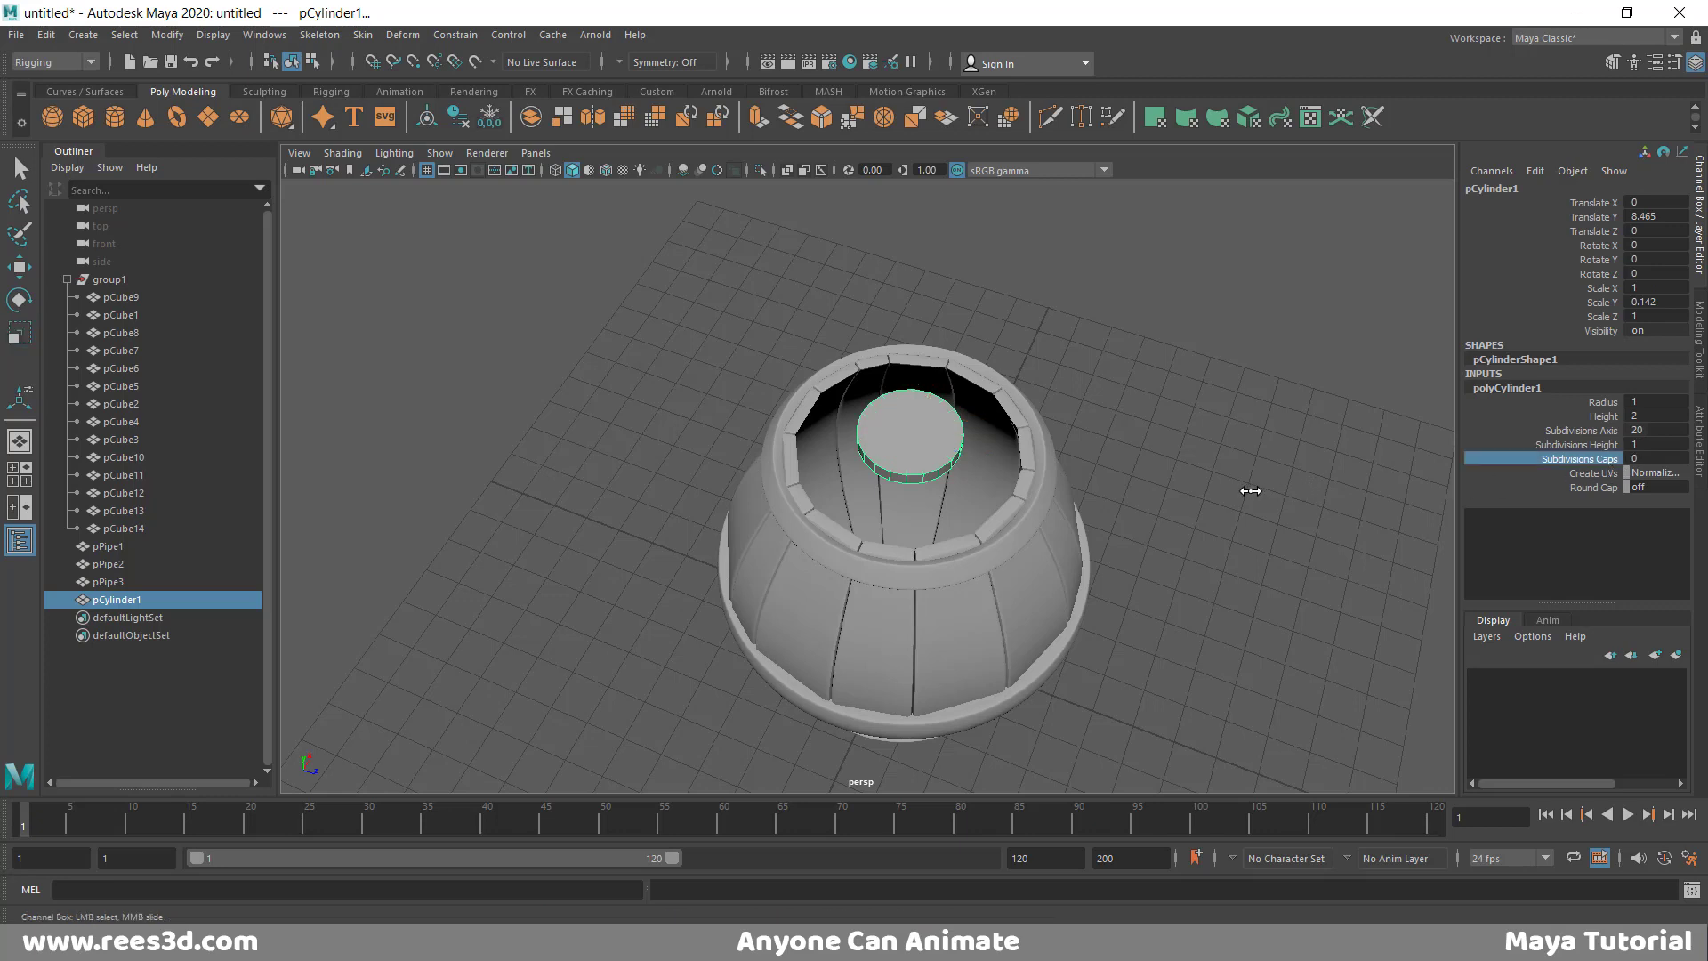
{"action": "key", "text": "r"}
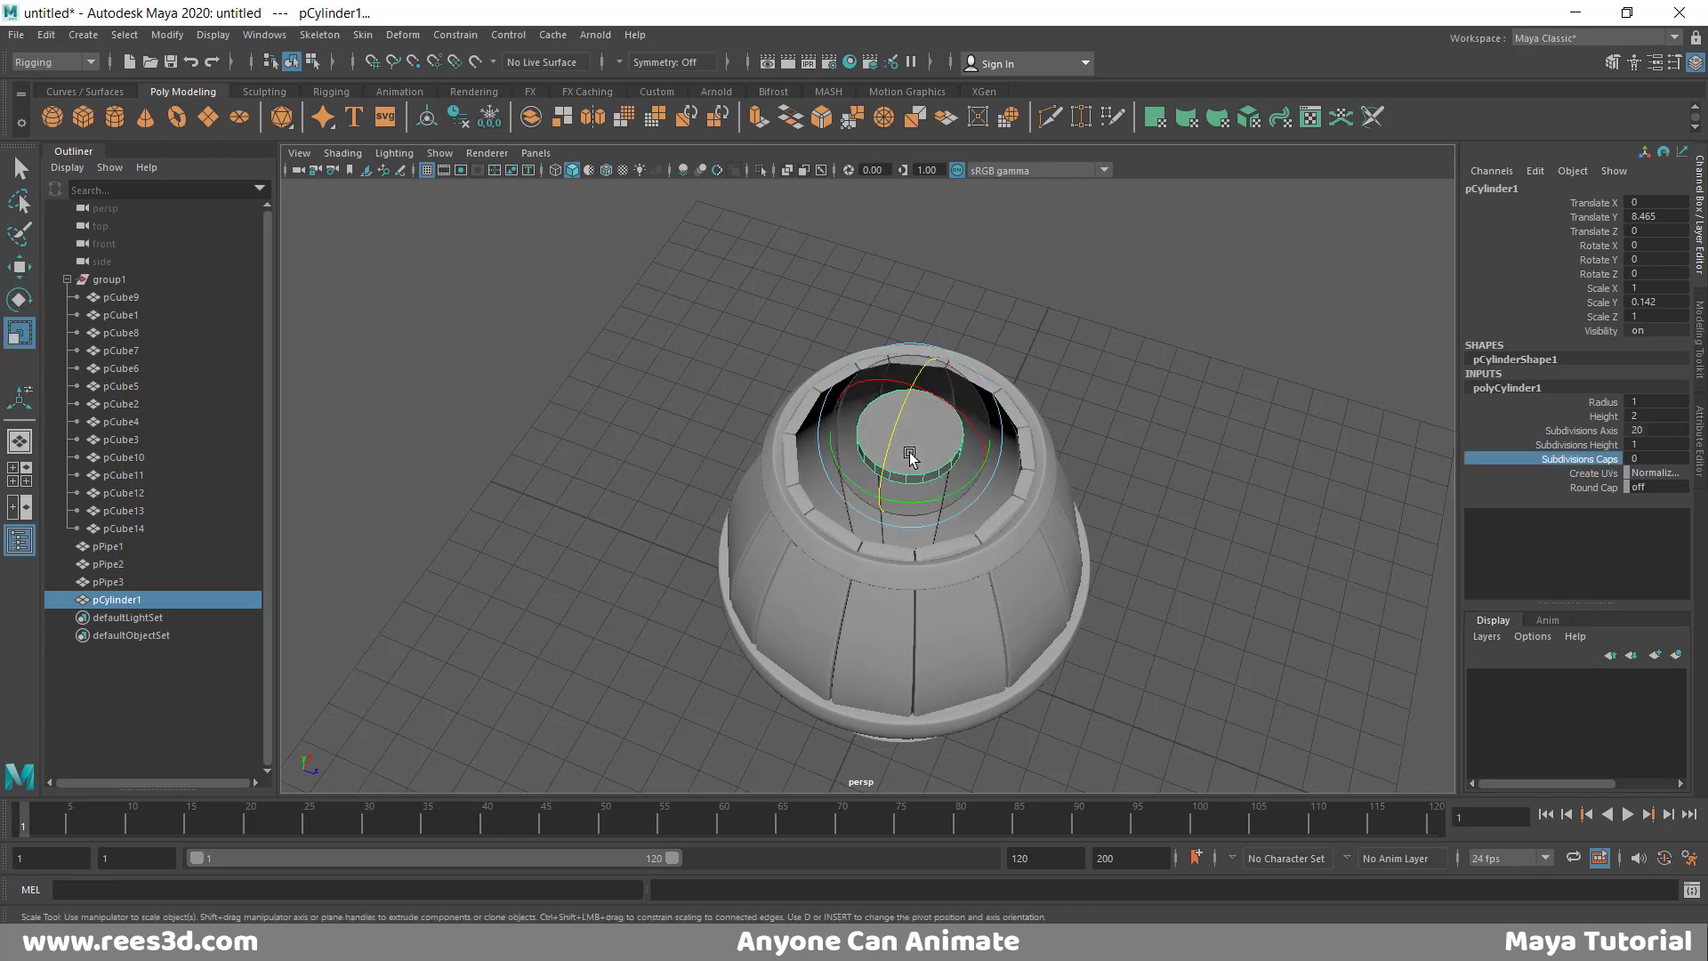
{"action": "mouse_move", "coordinate": [912, 433]}
{"action": "left_mouse_down"}
{"action": "mouse_move", "coordinate": [1015, 418]}
{"action": "mouse_move", "coordinate": [993, 398]}
{"action": "mouse_move", "coordinate": [915, 412]}
{"action": "mouse_move", "coordinate": [922, 438]}
{"action": "left_mouse_up"}
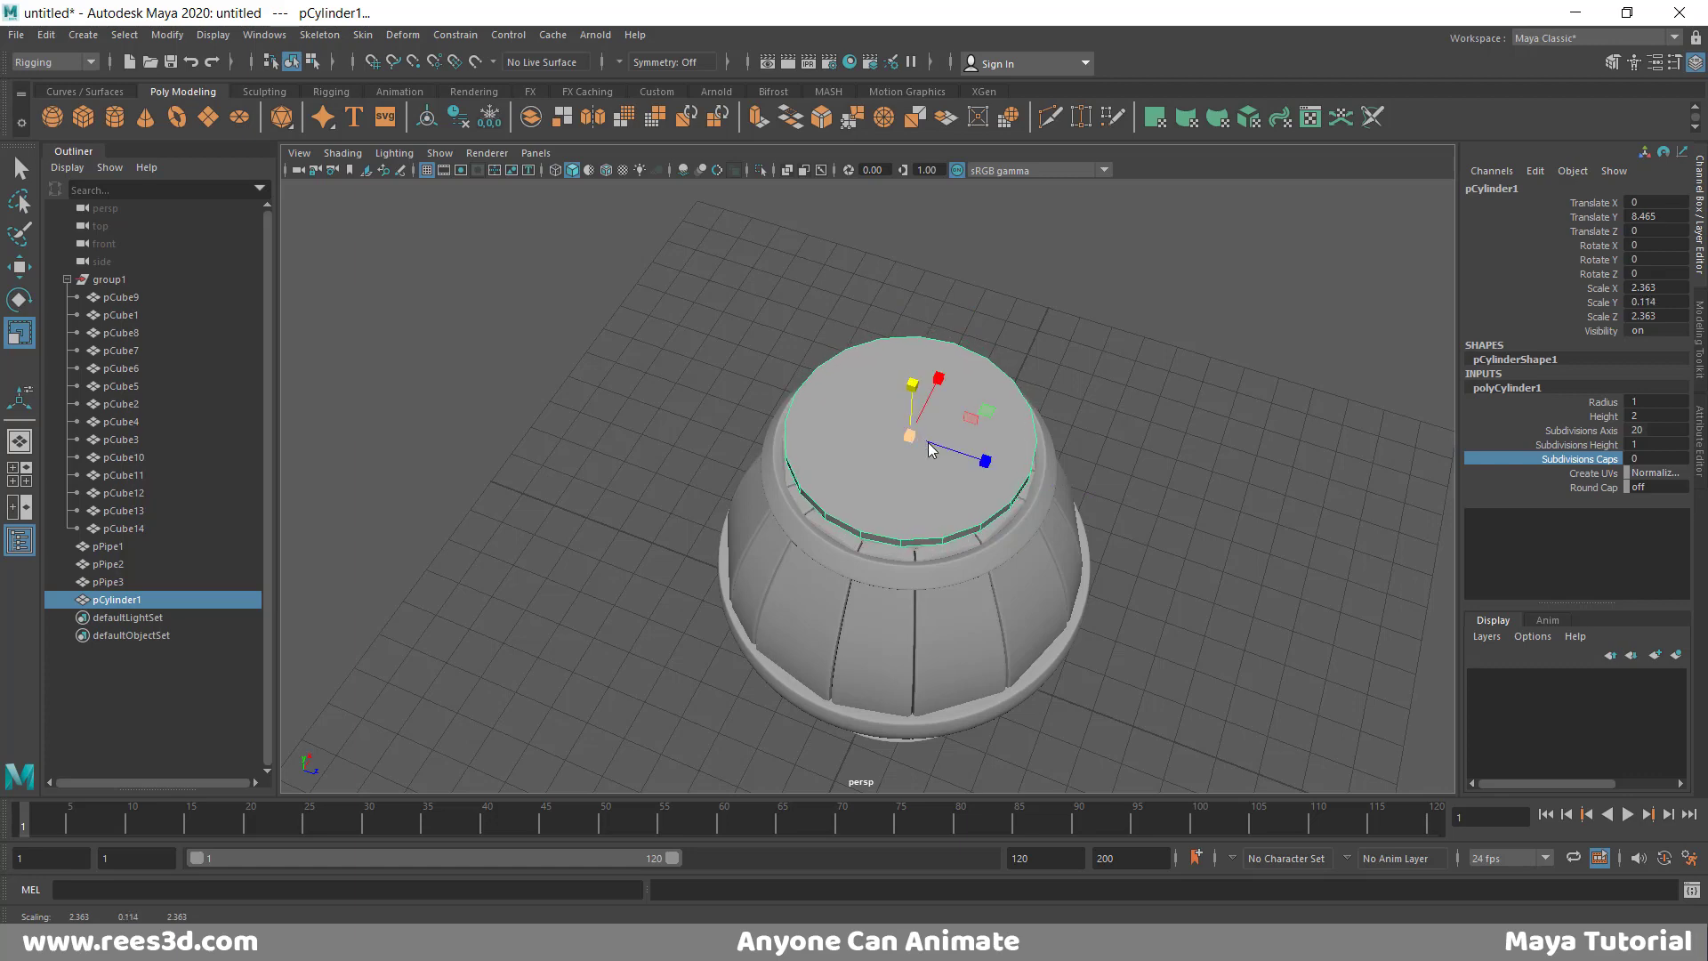
- Lower the lid disc into the top ring to about Y 7.943, using a wireframe front view
{"action": "key", "text": "space"}
{"action": "key", "text": "space"}
{"action": "middle_click_drag", "start_coordinate": [666, 280], "coordinate": [591, 547], "text": "alt"}
{"action": "right_click_drag", "start_coordinate": [783, 610], "coordinate": [1104, 575], "text": "alt"}
{"action": "key", "text": "4"}
{"action": "right_click_drag", "start_coordinate": [618, 462], "coordinate": [1155, 637], "text": "alt"}
{"action": "middle_click_drag", "start_coordinate": [1155, 637], "coordinate": [1184, 683], "text": "alt"}
{"action": "key", "text": "w"}
{"action": "left_click_drag", "start_coordinate": [847, 331], "coordinate": [863, 419]}
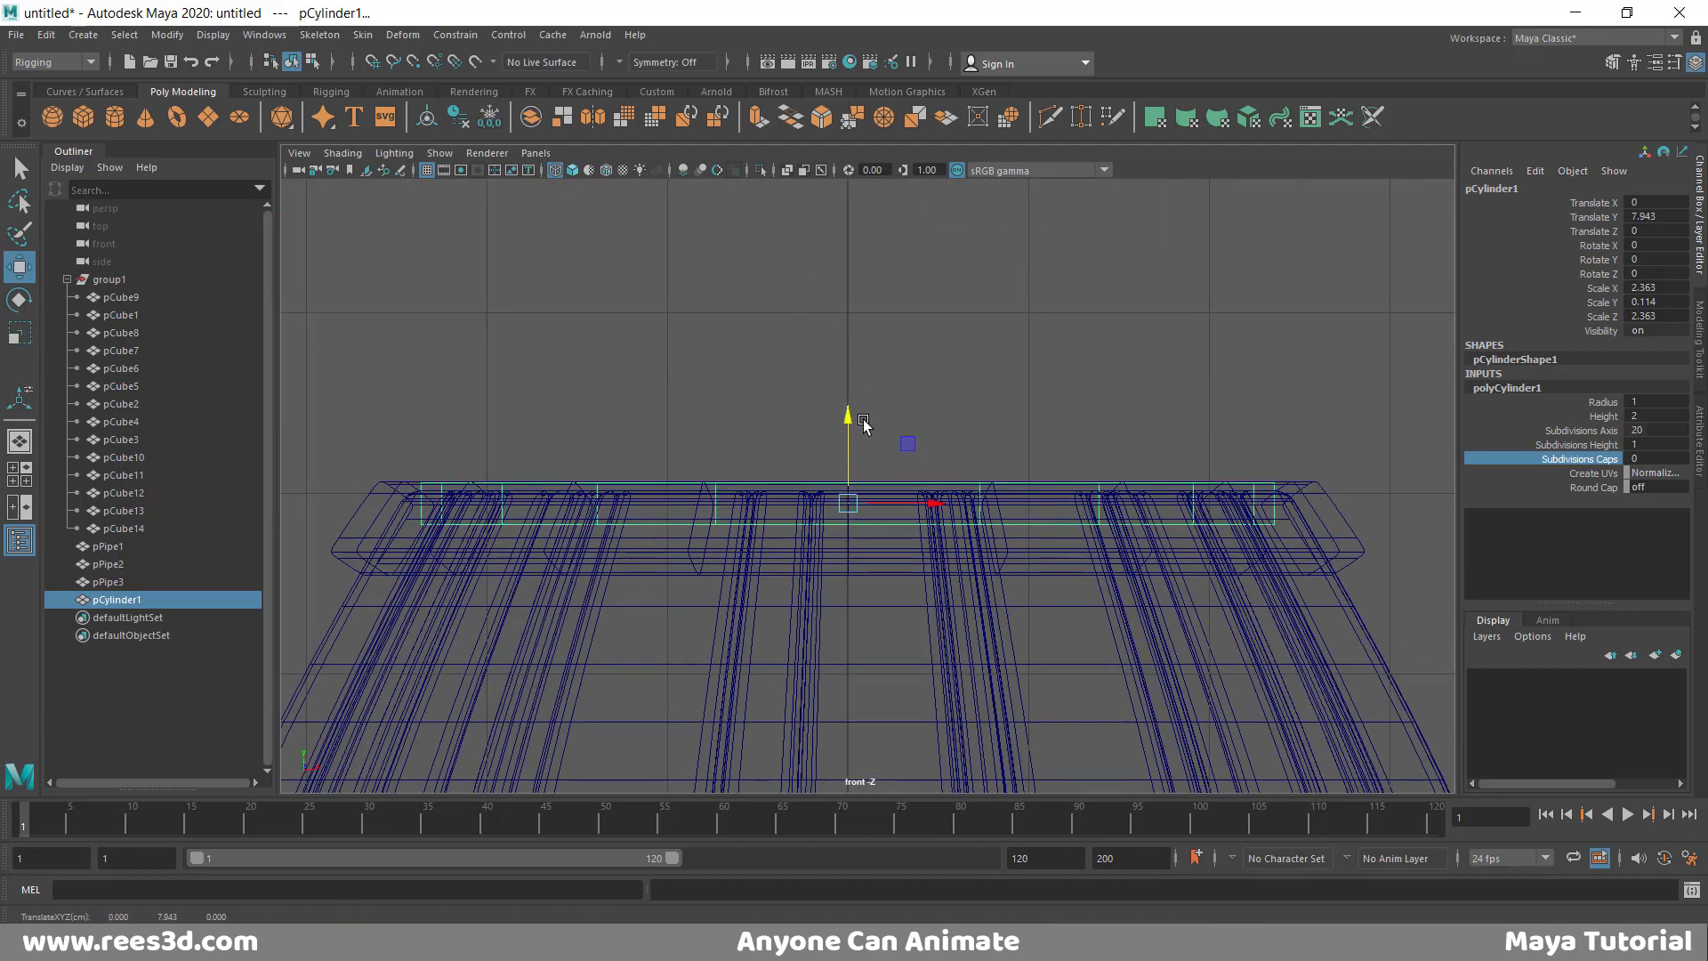
- Set the lid's axis subdivisions to 40 and scale it up to about 2.489 in X and Z to fill the opening
{"action": "key", "text": "space"}
{"action": "key", "text": "space"}
{"action": "right_click_drag", "start_coordinate": [723, 338], "coordinate": [1244, 438], "text": "alt"}
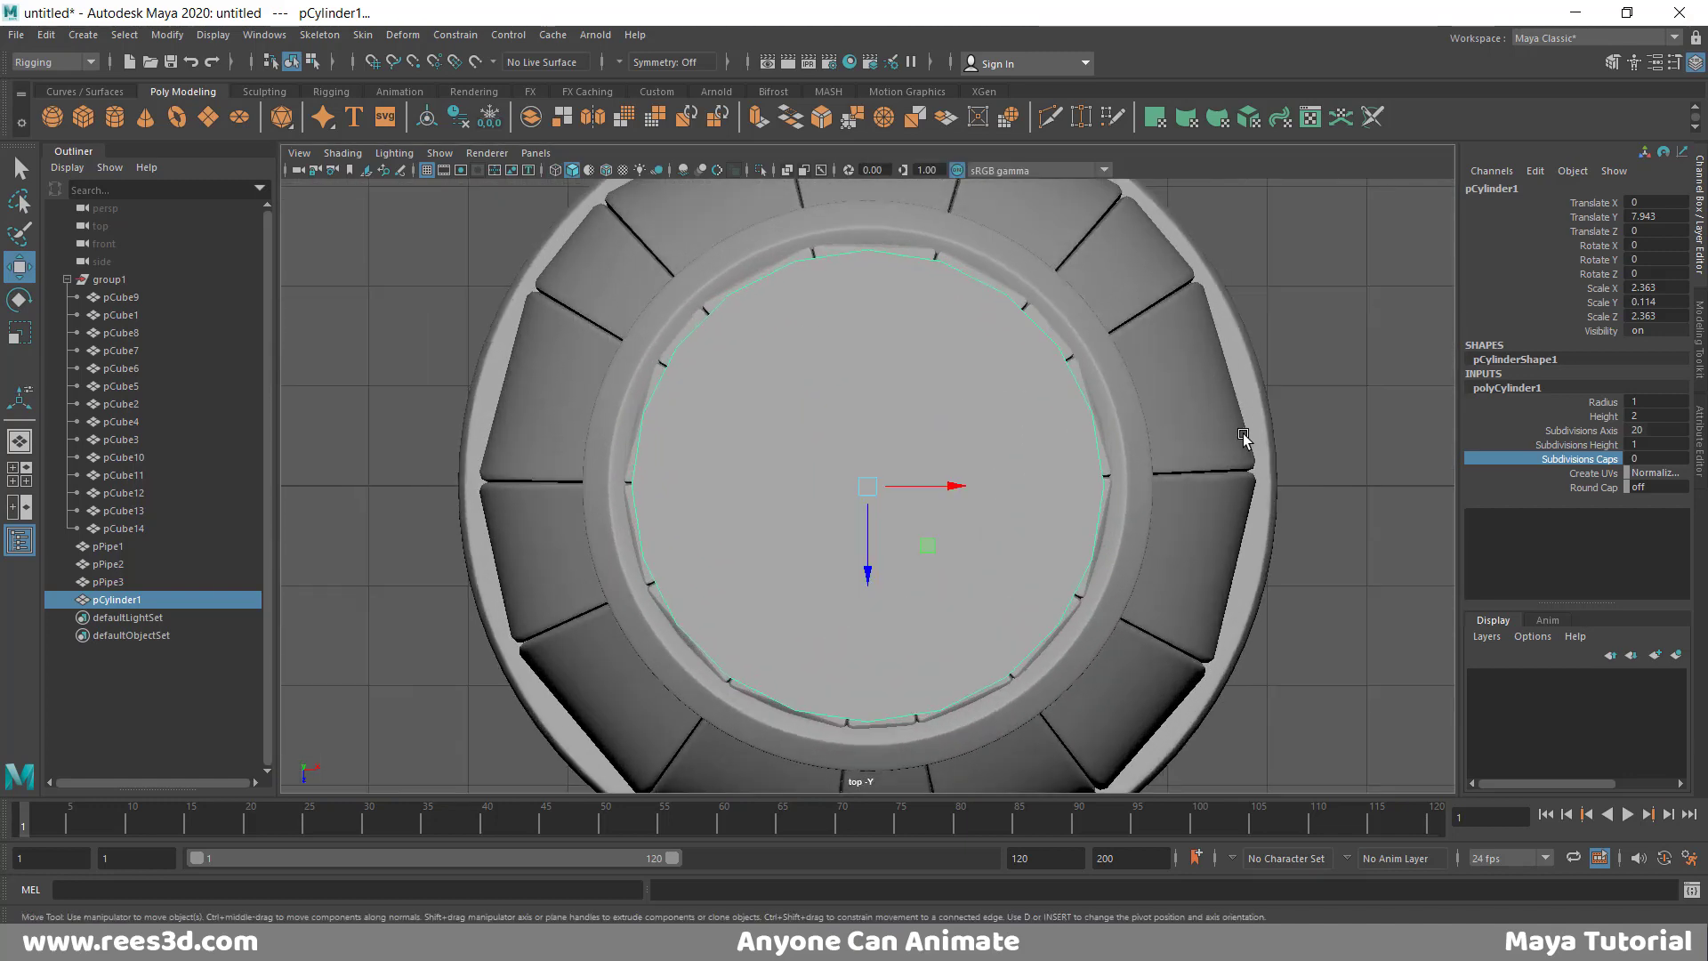
{"action": "left_click", "coordinate": [1641, 430]}
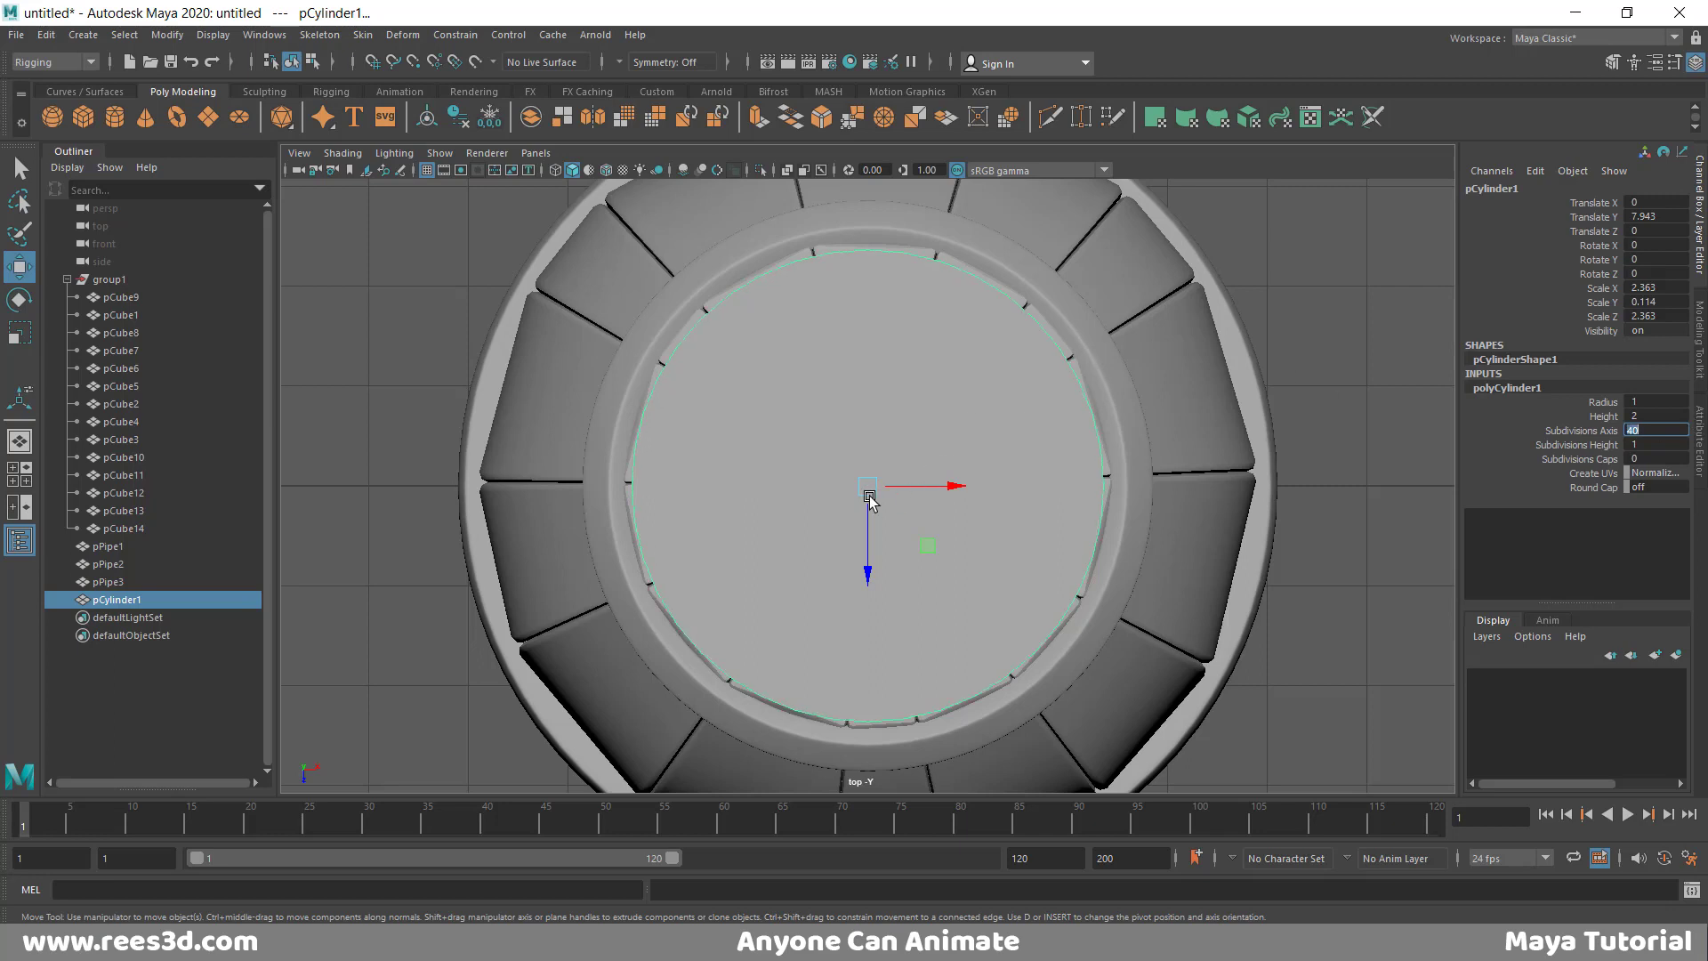
{"action": "type", "text": "40"}
{"action": "key", "text": "Return"}
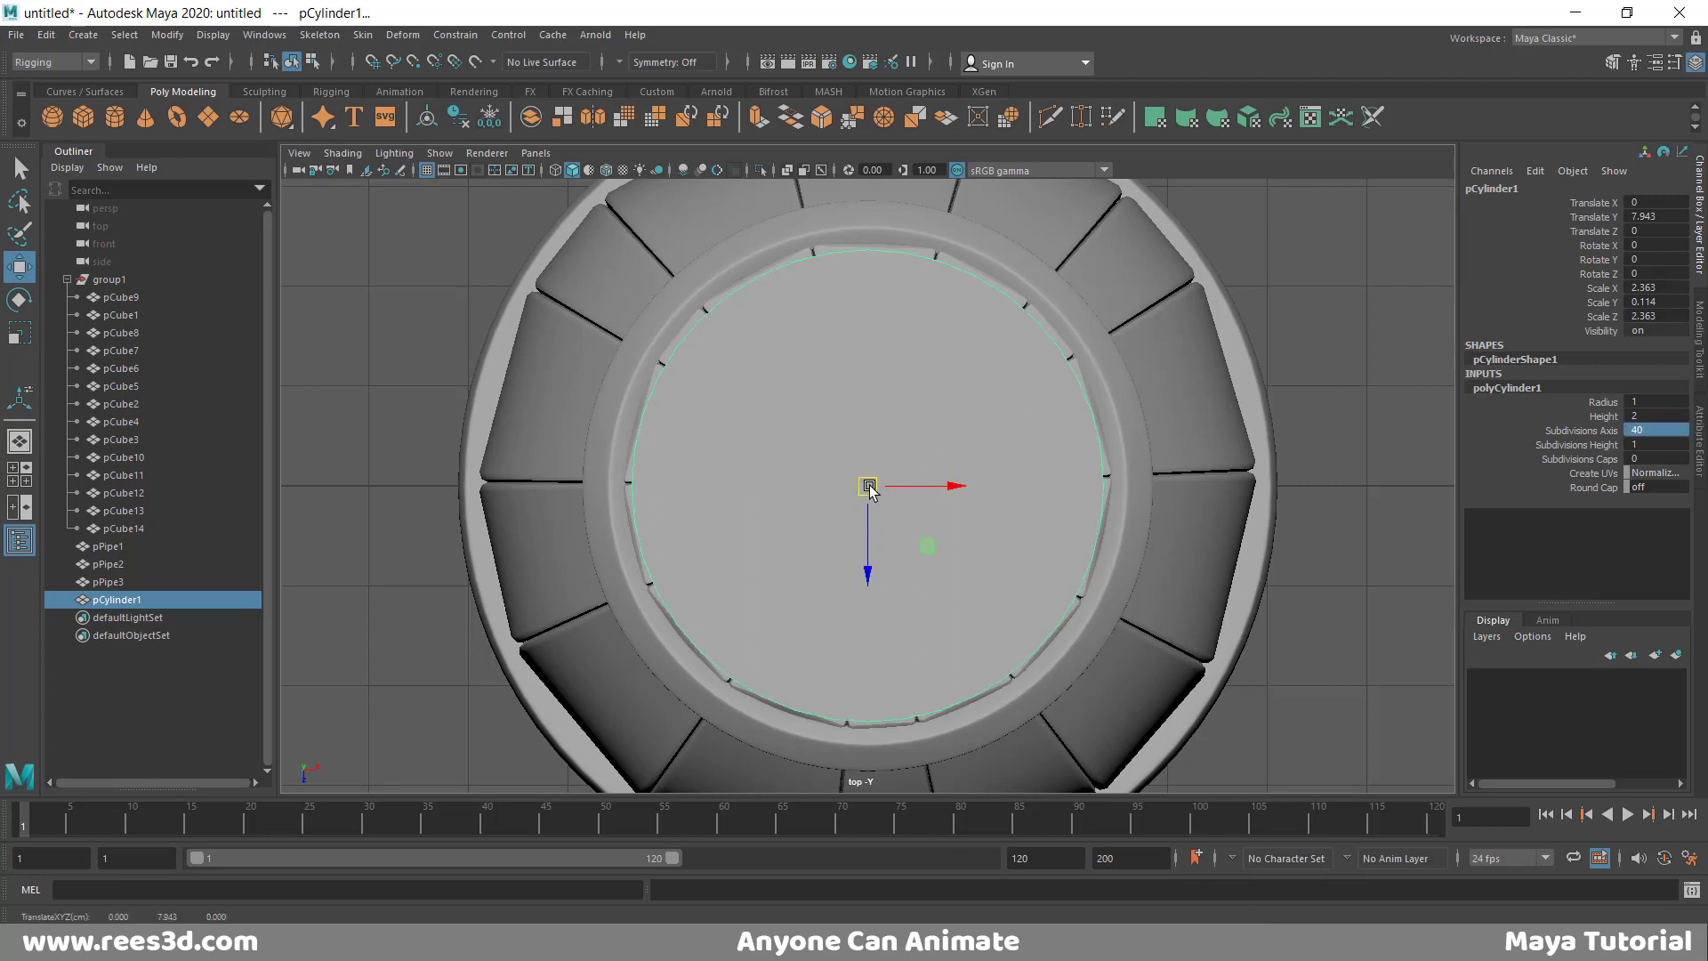
{"action": "key", "text": "r"}
{"action": "left_click_drag", "start_coordinate": [870, 487], "coordinate": [887, 482]}
- Select the lid's top face, extrude it and scale the new face inward to about 0.833 to form a rim
{"action": "key", "text": "space"}
{"action": "key", "text": "space"}
{"action": "left_click_drag", "start_coordinate": [964, 525], "coordinate": [988, 464], "text": "alt"}
{"action": "right_click_drag", "start_coordinate": [995, 471], "coordinate": [1274, 507], "text": "alt"}
{"action": "middle_click_drag", "start_coordinate": [1196, 450], "coordinate": [1154, 525], "text": "alt"}
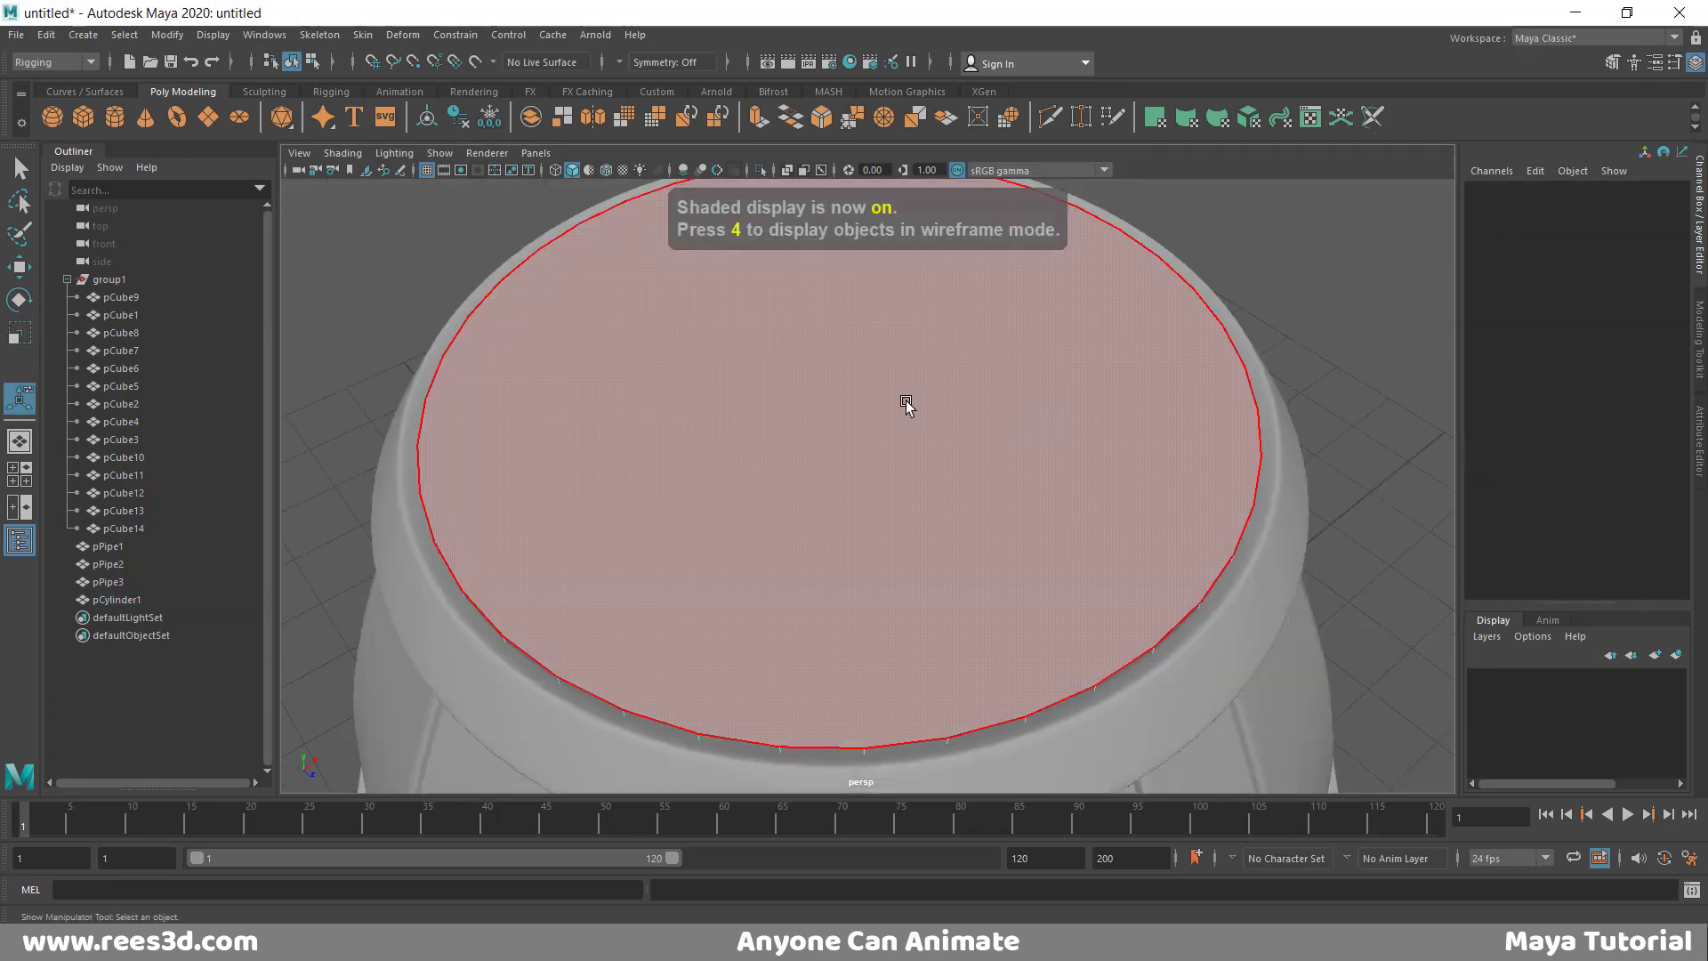
{"action": "left_click", "coordinate": [906, 400]}
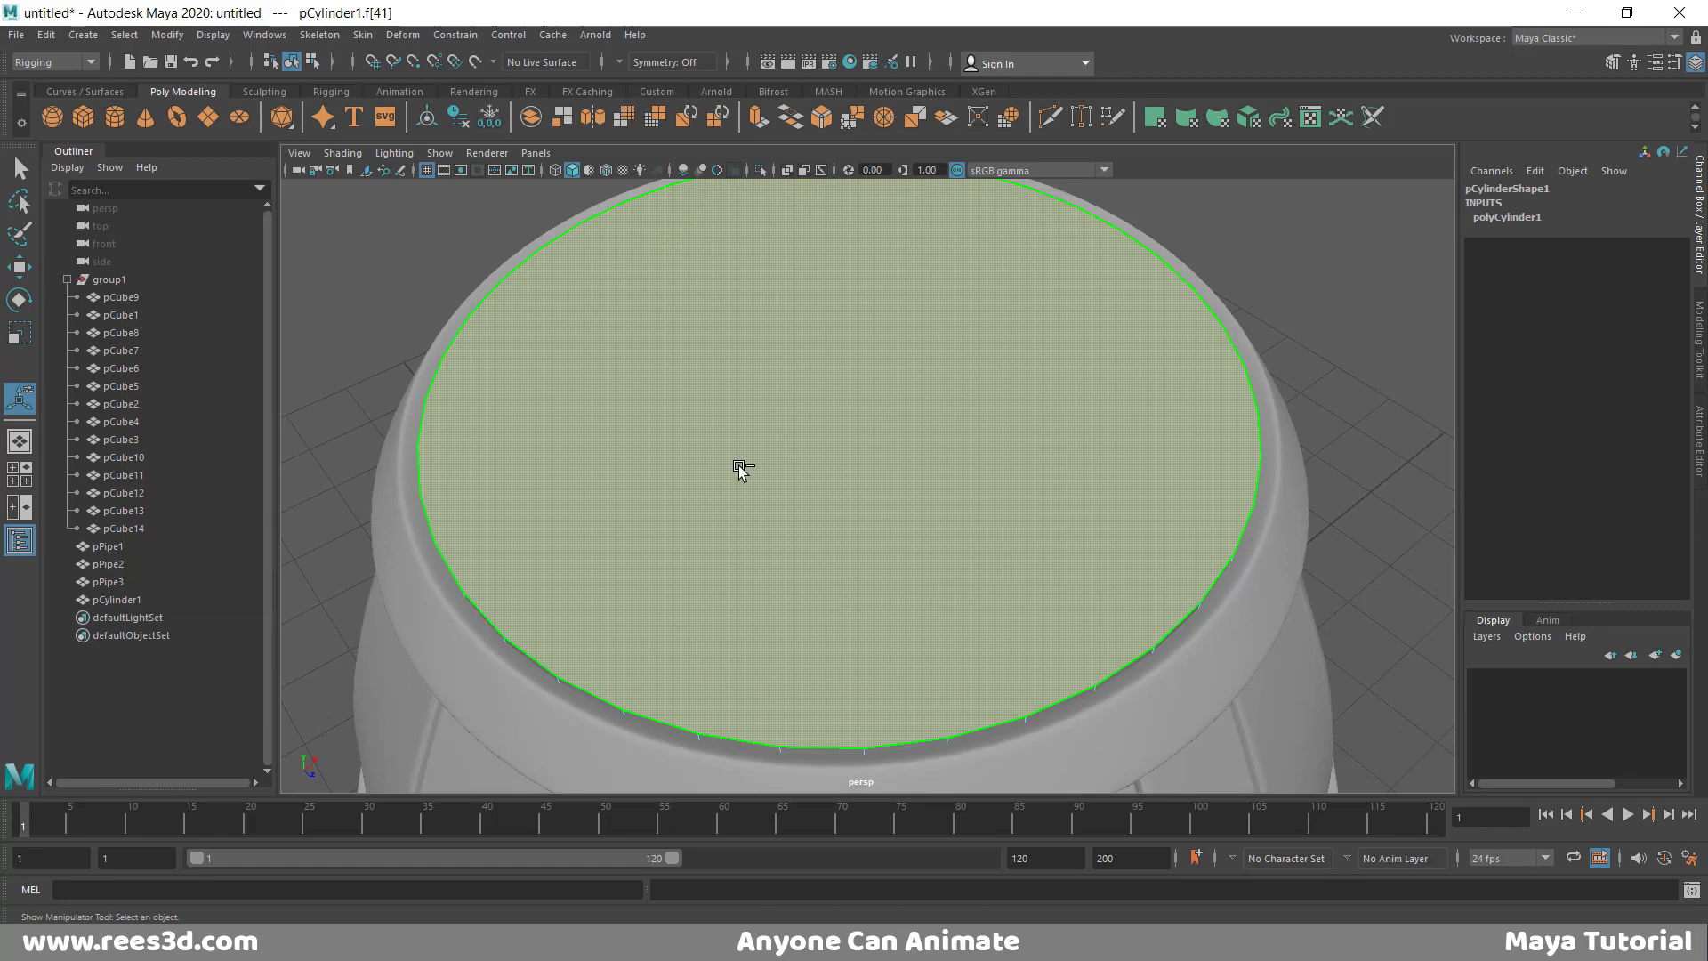
{"action": "right_click_drag", "start_coordinate": [881, 327], "coordinate": [879, 376], "text": "shift"}
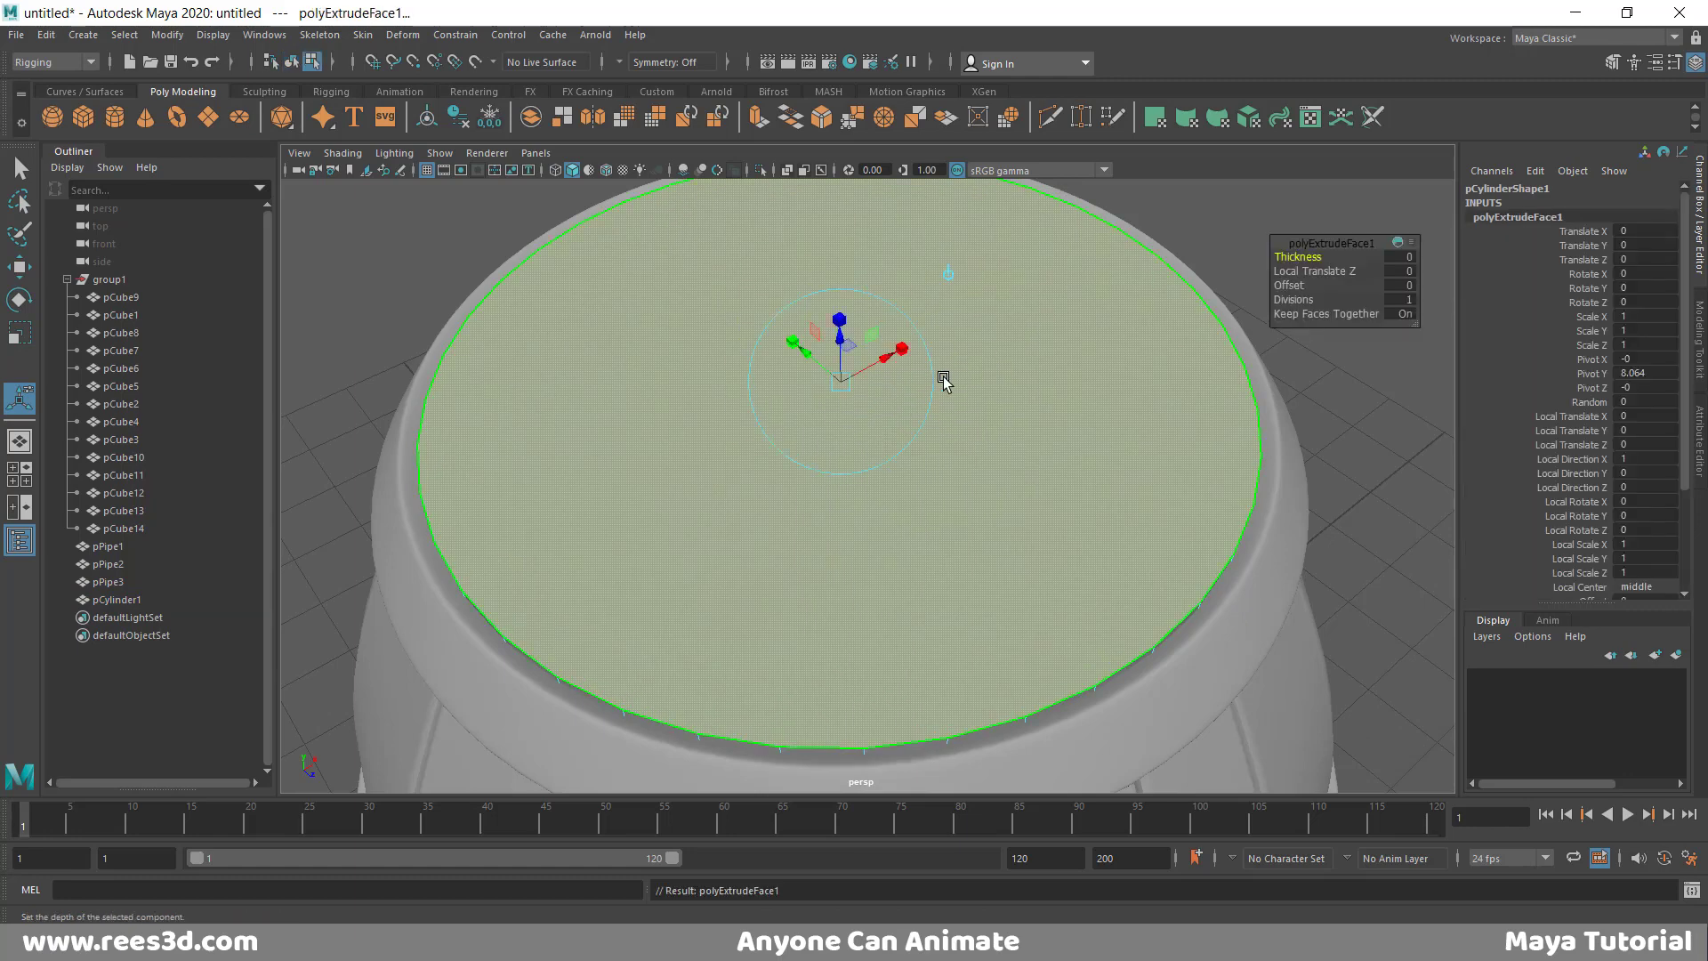
{"action": "left_click", "coordinate": [907, 352]}
{"action": "left_click_drag", "start_coordinate": [841, 389], "coordinate": [834, 391]}
- Examine the inset face's alignment with the planks in the top wireframe view
{"action": "key", "text": "space"}
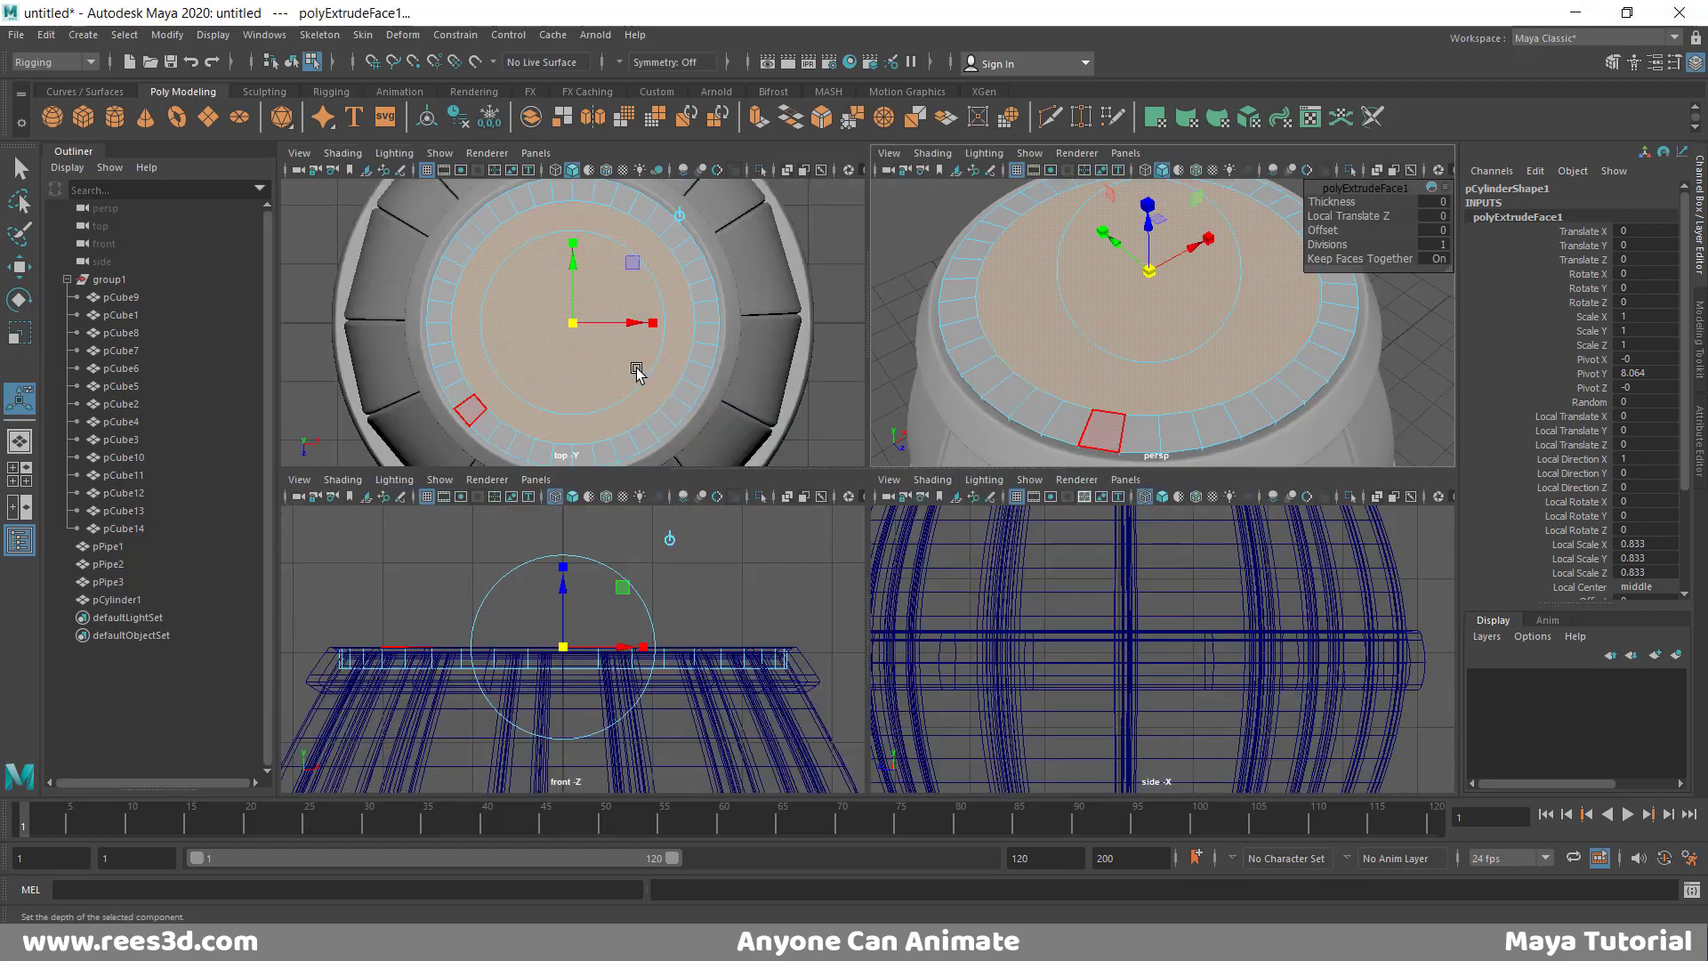
{"action": "key", "text": "space"}
{"action": "key", "text": "4"}
{"action": "scroll", "coordinate": [591, 370], "scroll_direction": "up", "scroll_amount": 3}
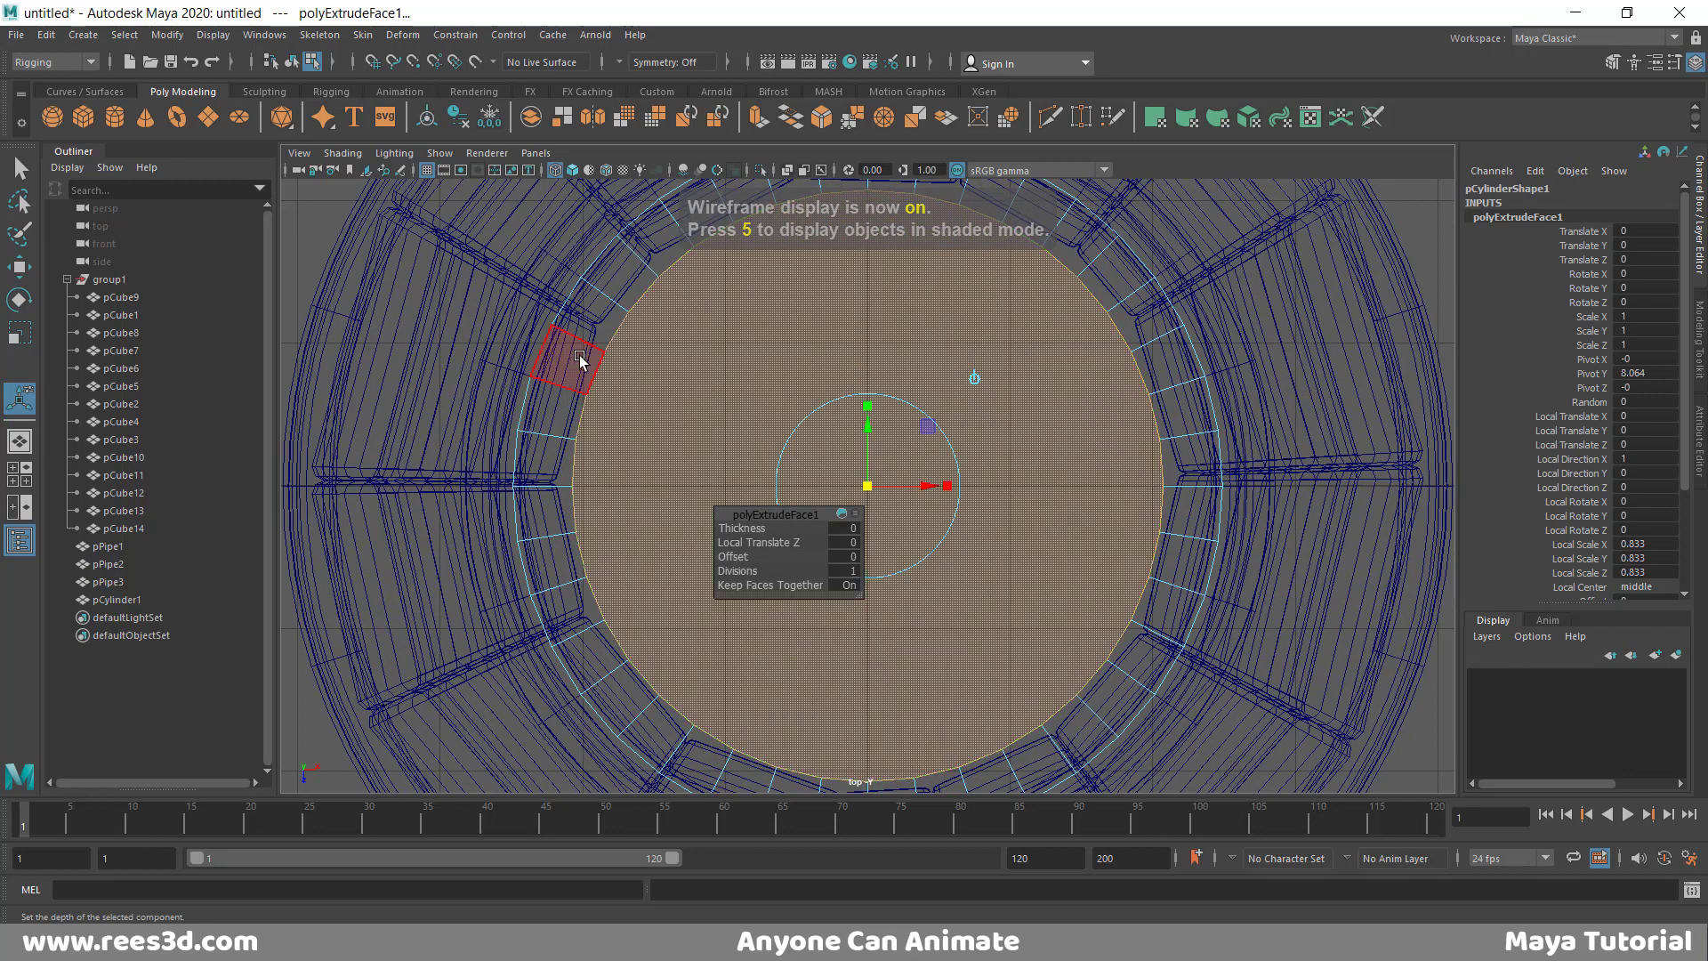
{"action": "scroll", "coordinate": [721, 370], "scroll_direction": "up", "scroll_amount": 2}
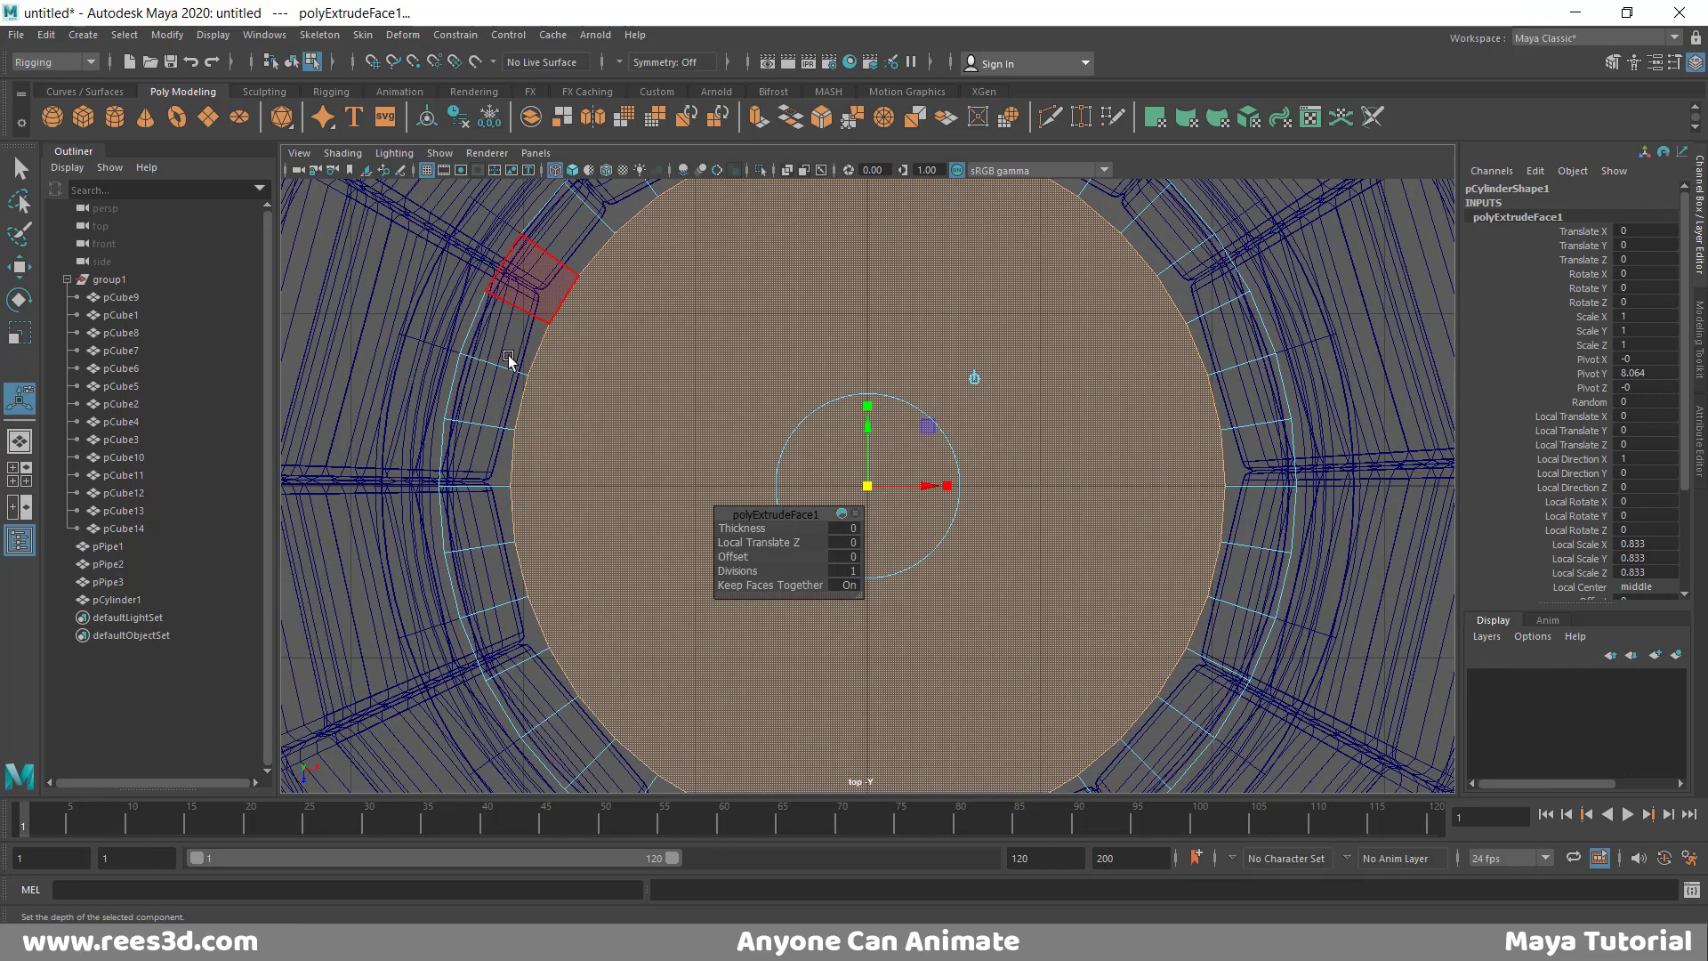
{"action": "middle_click_drag", "start_coordinate": [889, 455], "coordinate": [868, 483], "text": "alt"}
{"action": "scroll", "coordinate": [868, 483], "scroll_direction": "down", "scroll_amount": 3}
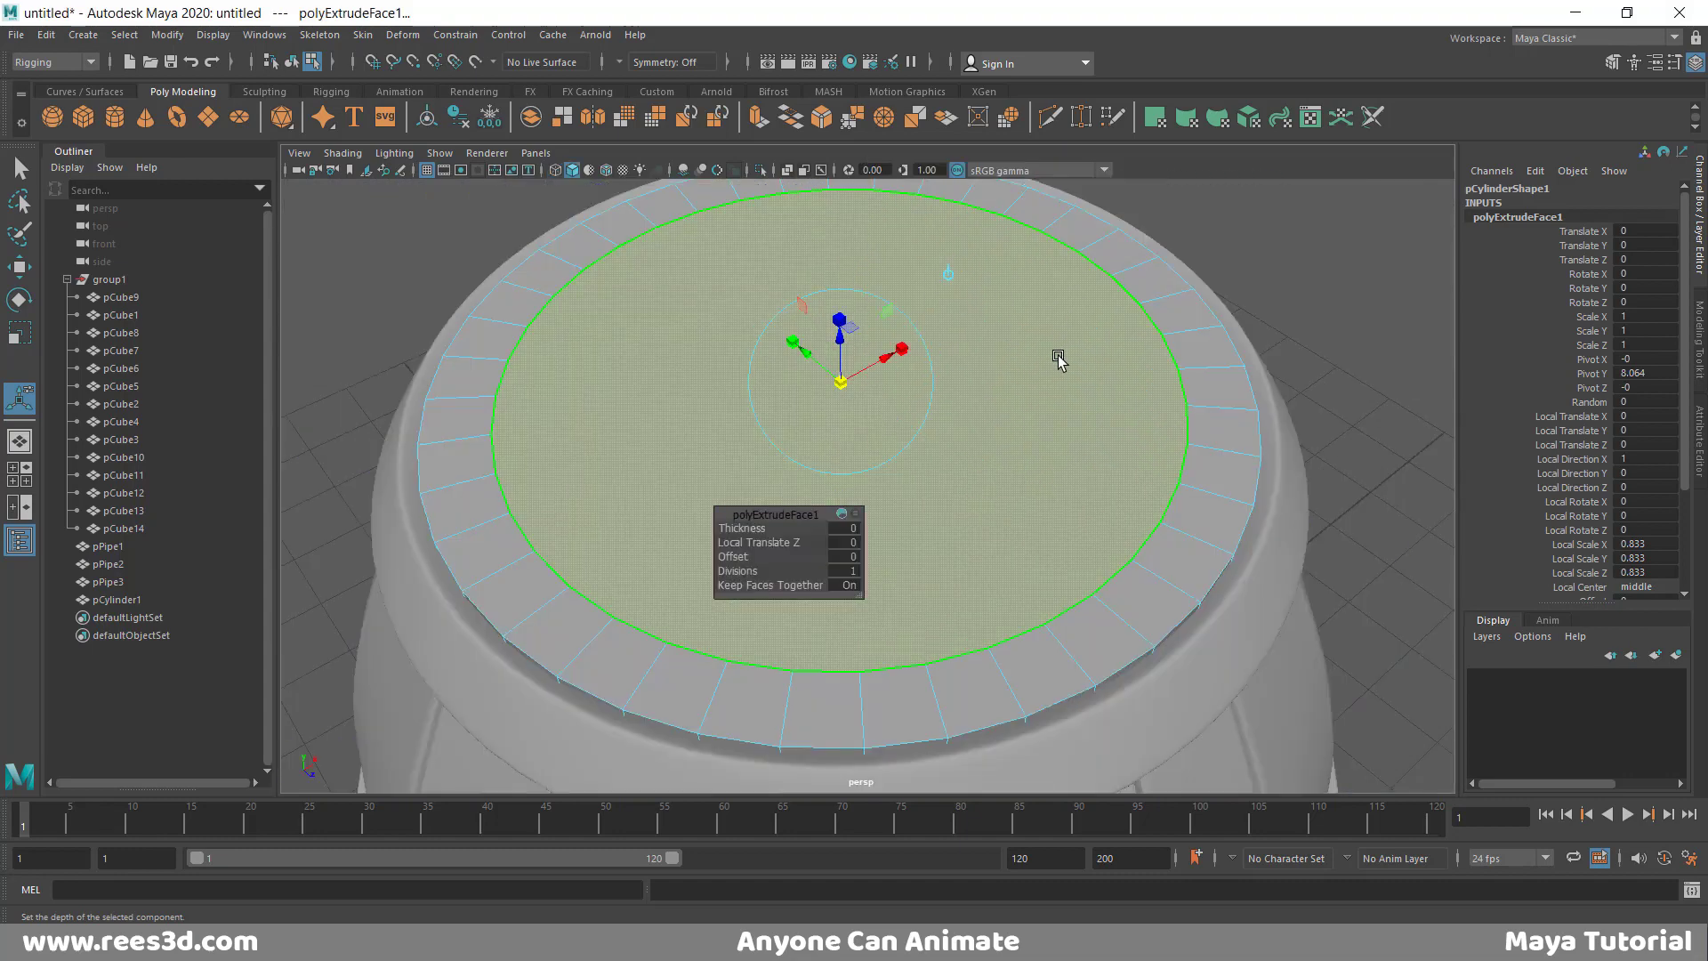
- Extrude the inset face downward to a local Z of -0.333 and delete the lid's underside cap that covers the recessed floor
{"action": "right_click_drag", "start_coordinate": [897, 345], "coordinate": [921, 298], "text": "shift"}
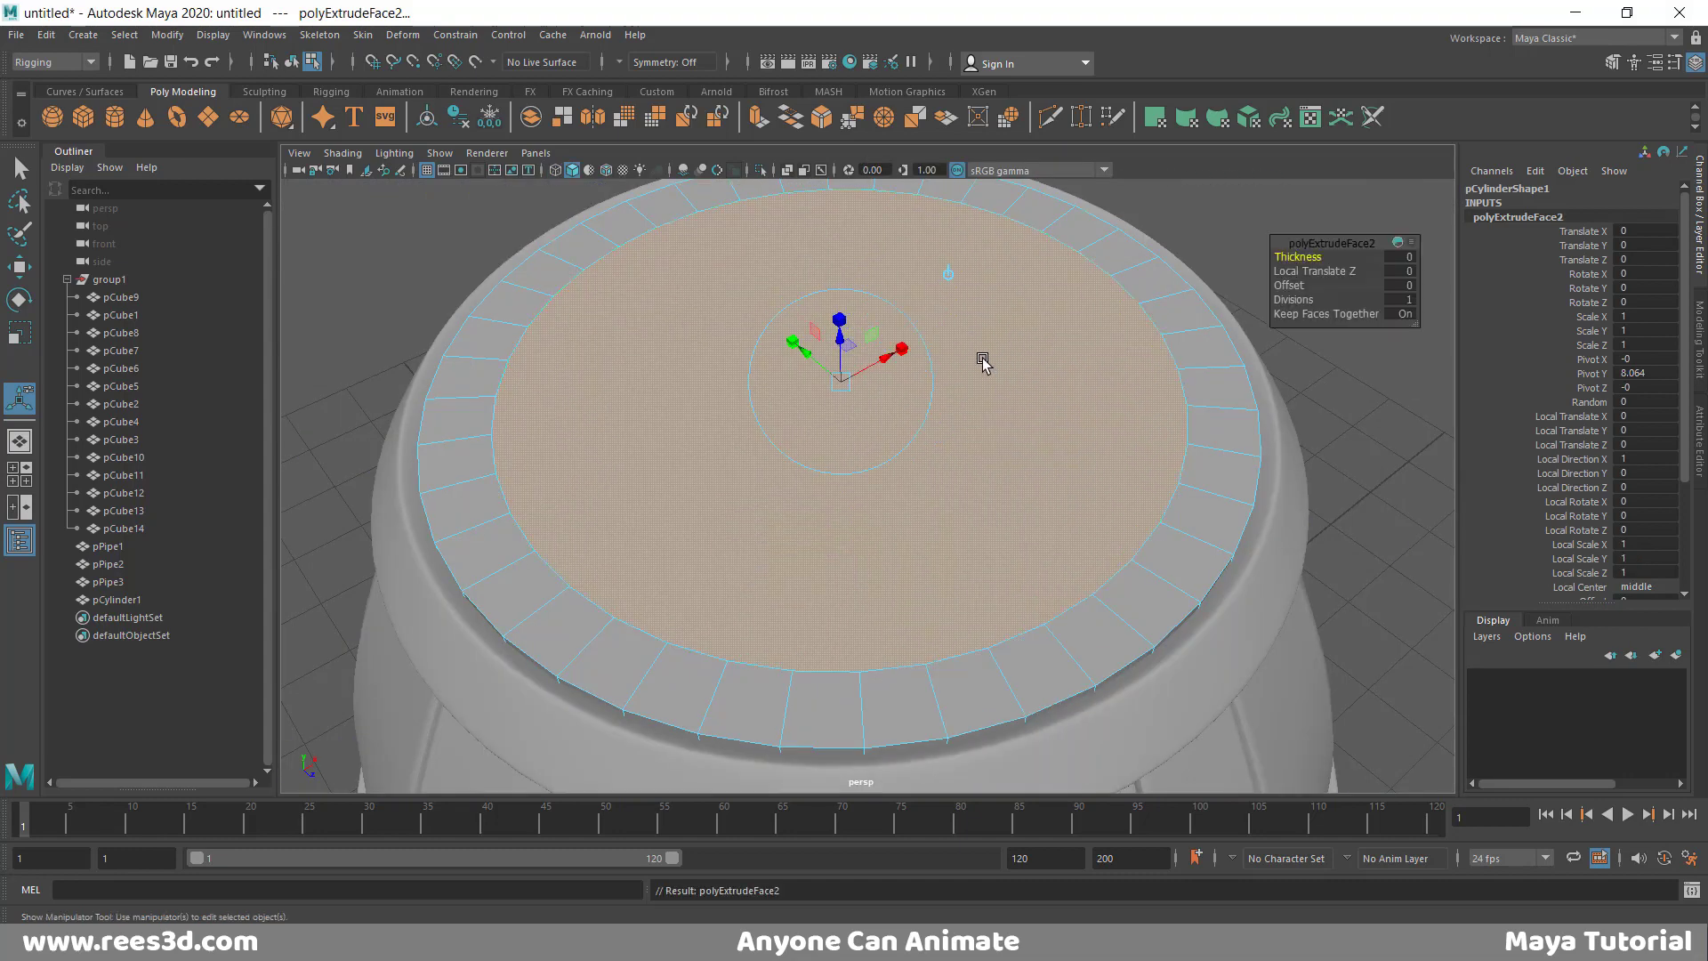
{"action": "left_click", "coordinate": [839, 338]}
{"action": "left_click_drag", "start_coordinate": [840, 353], "coordinate": [822, 385]}
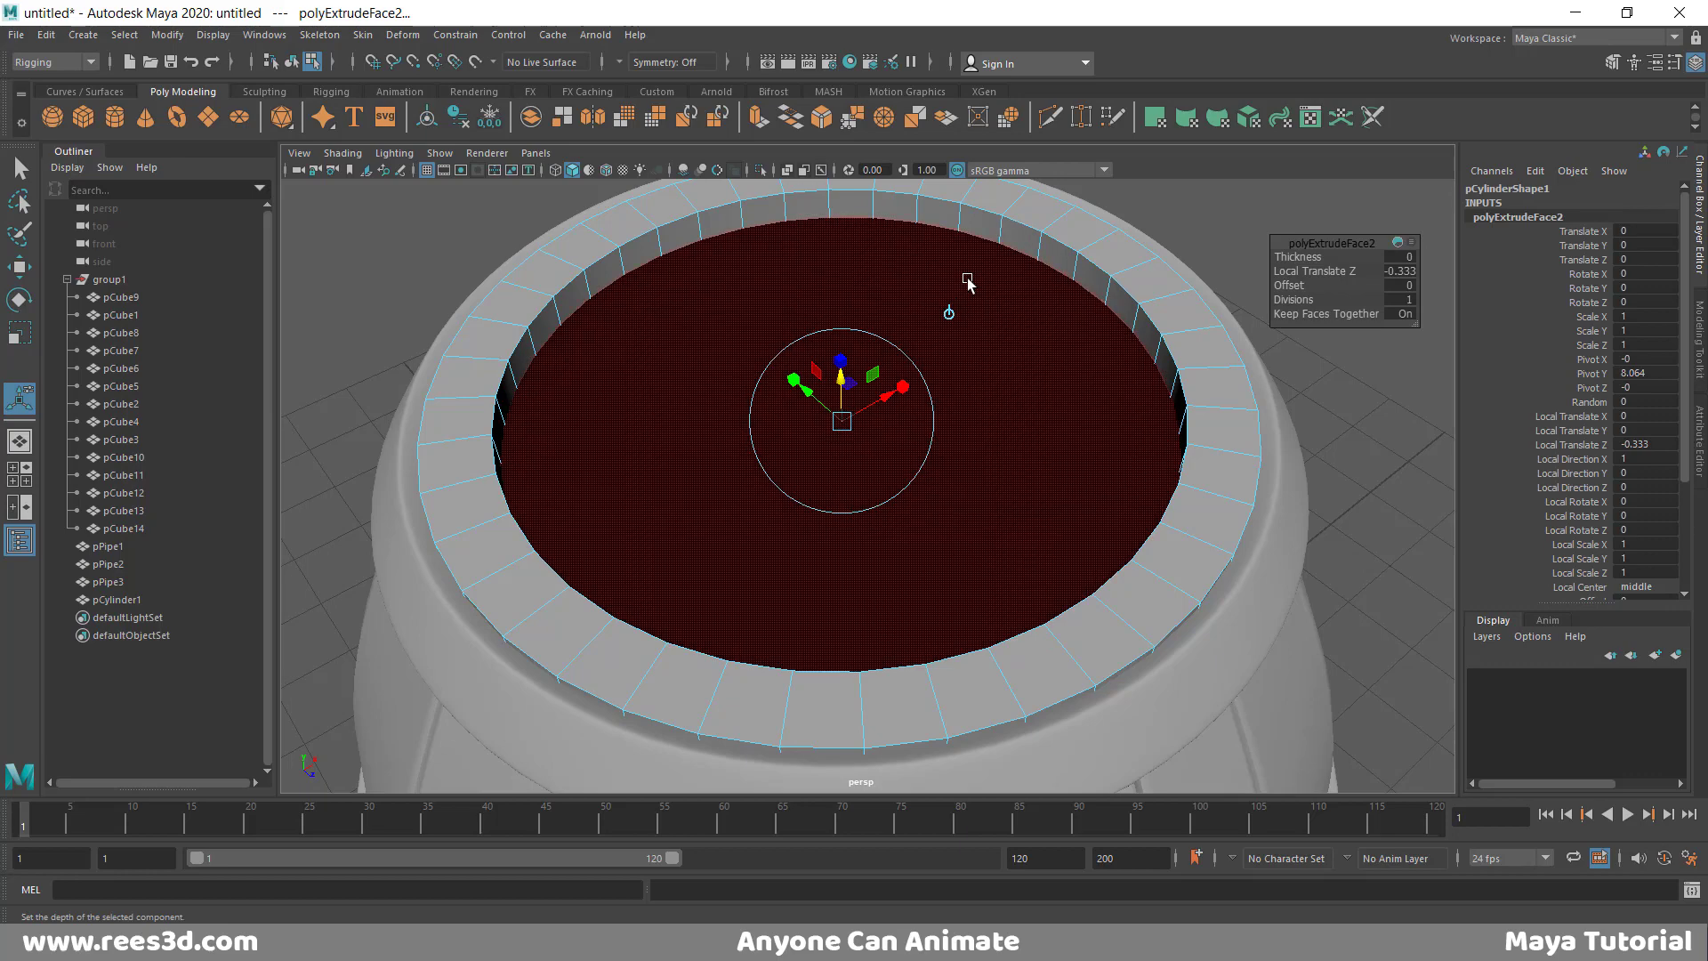
{"action": "left_click", "coordinate": [968, 282]}
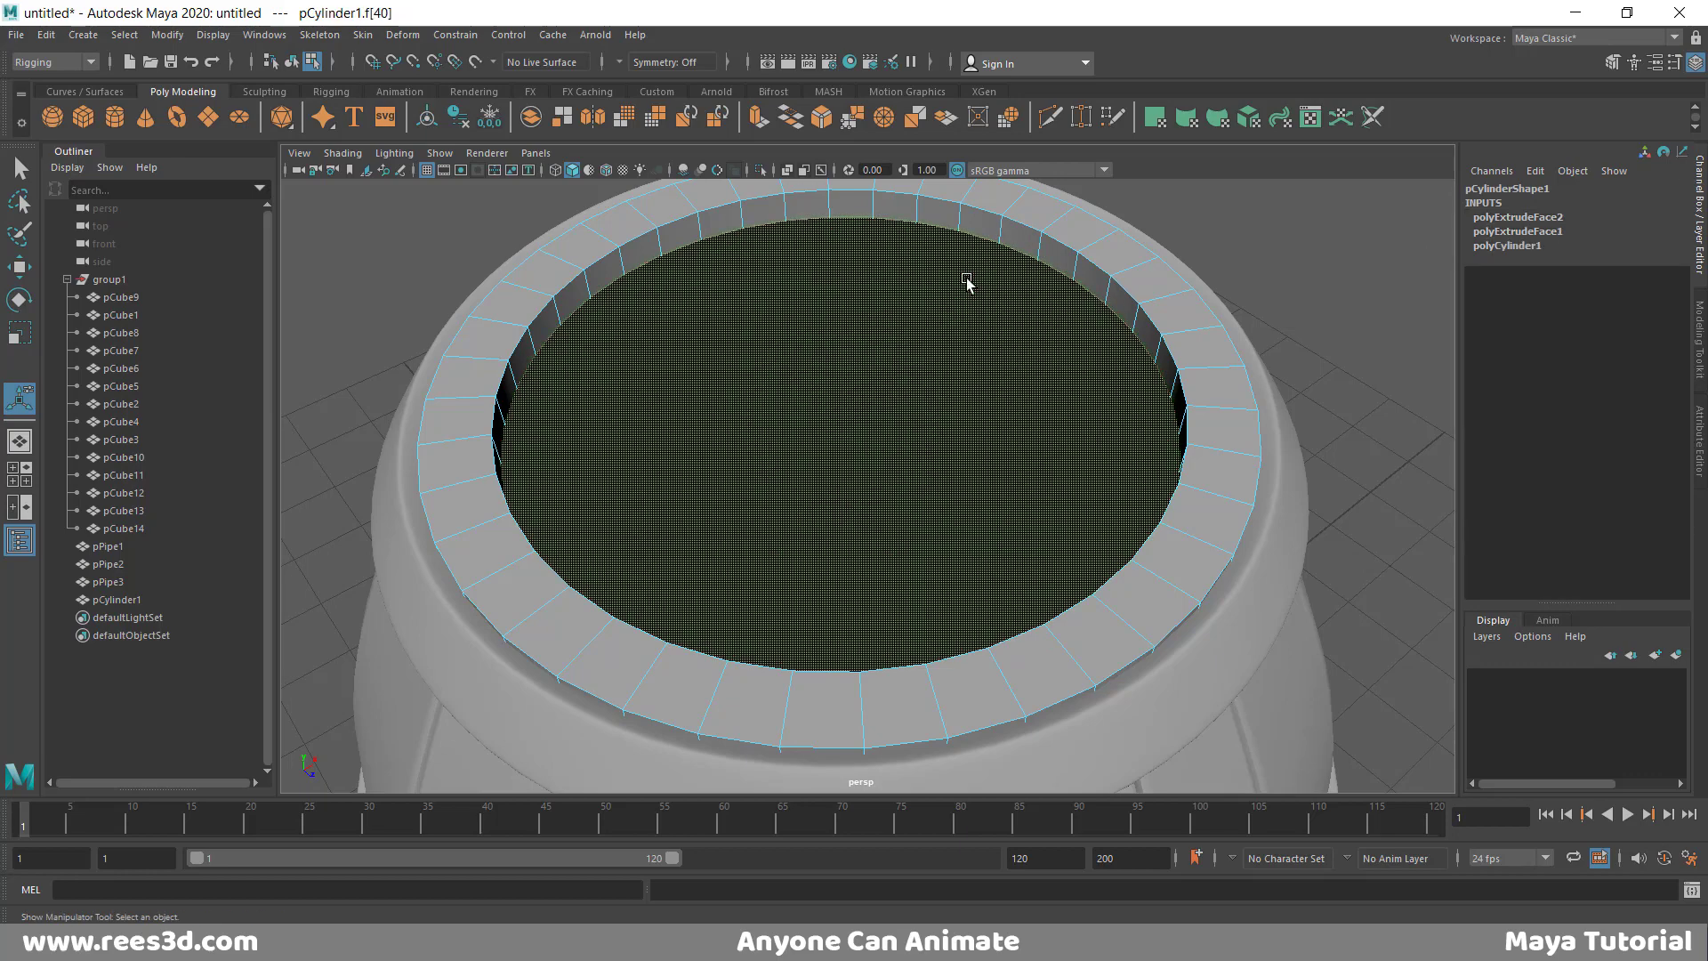
{"action": "key", "text": "Delete"}
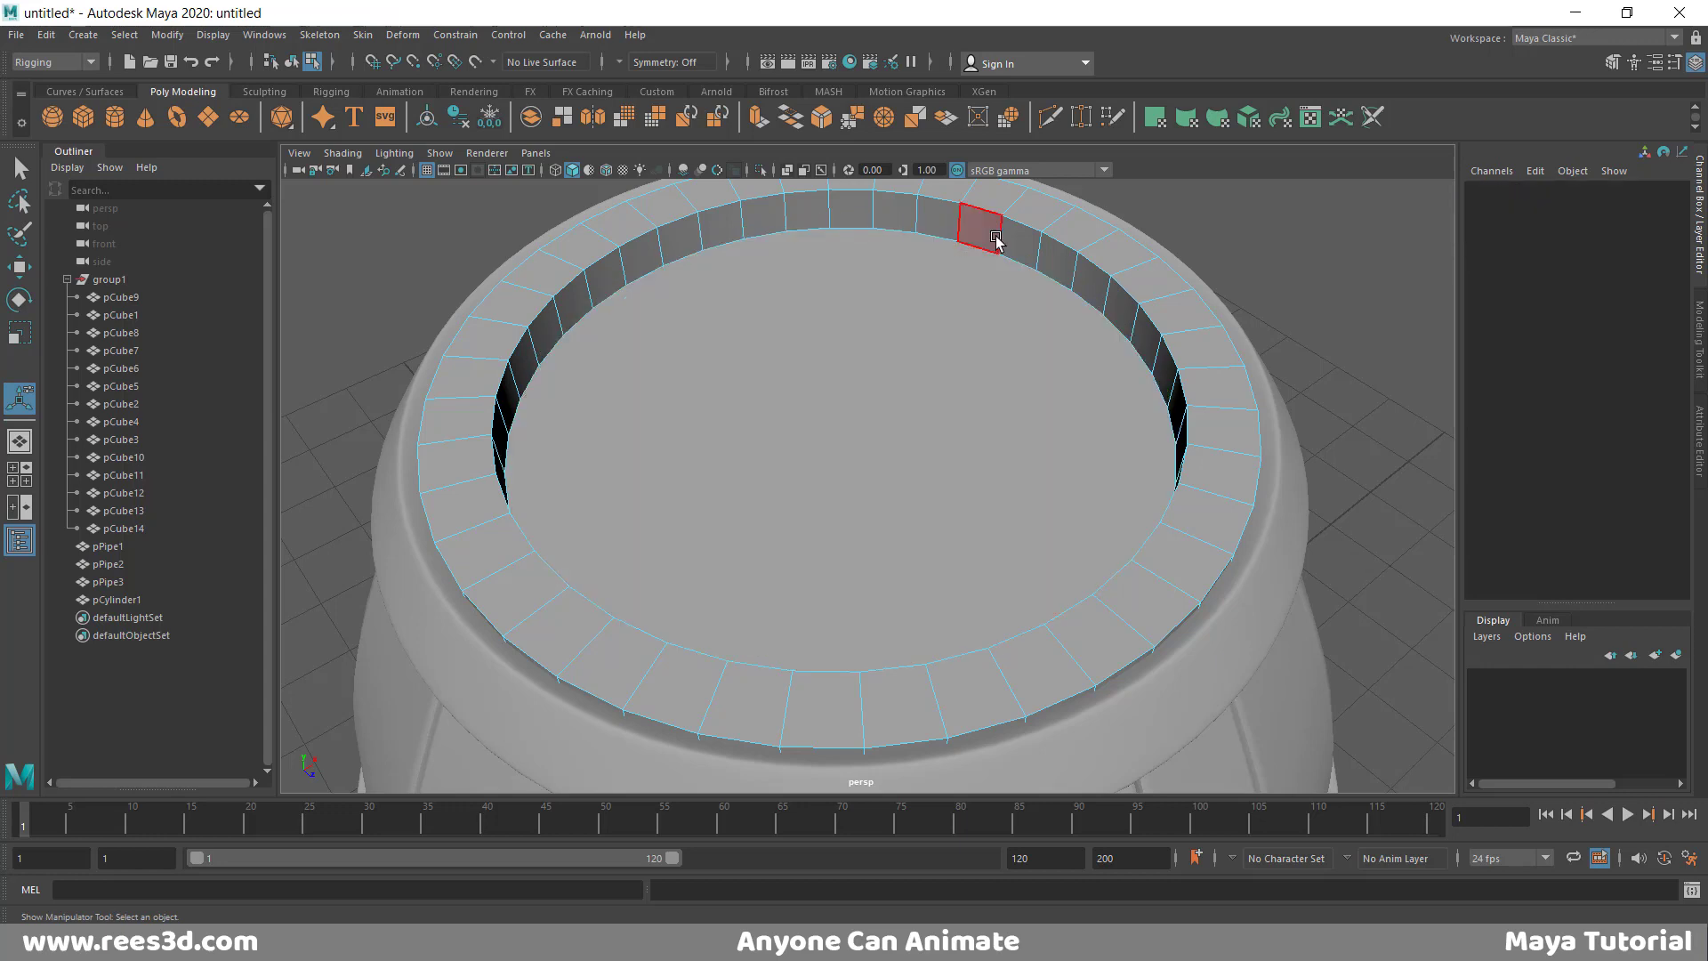
{"action": "left_click_drag", "start_coordinate": [992, 241], "coordinate": [1006, 347], "text": "alt"}
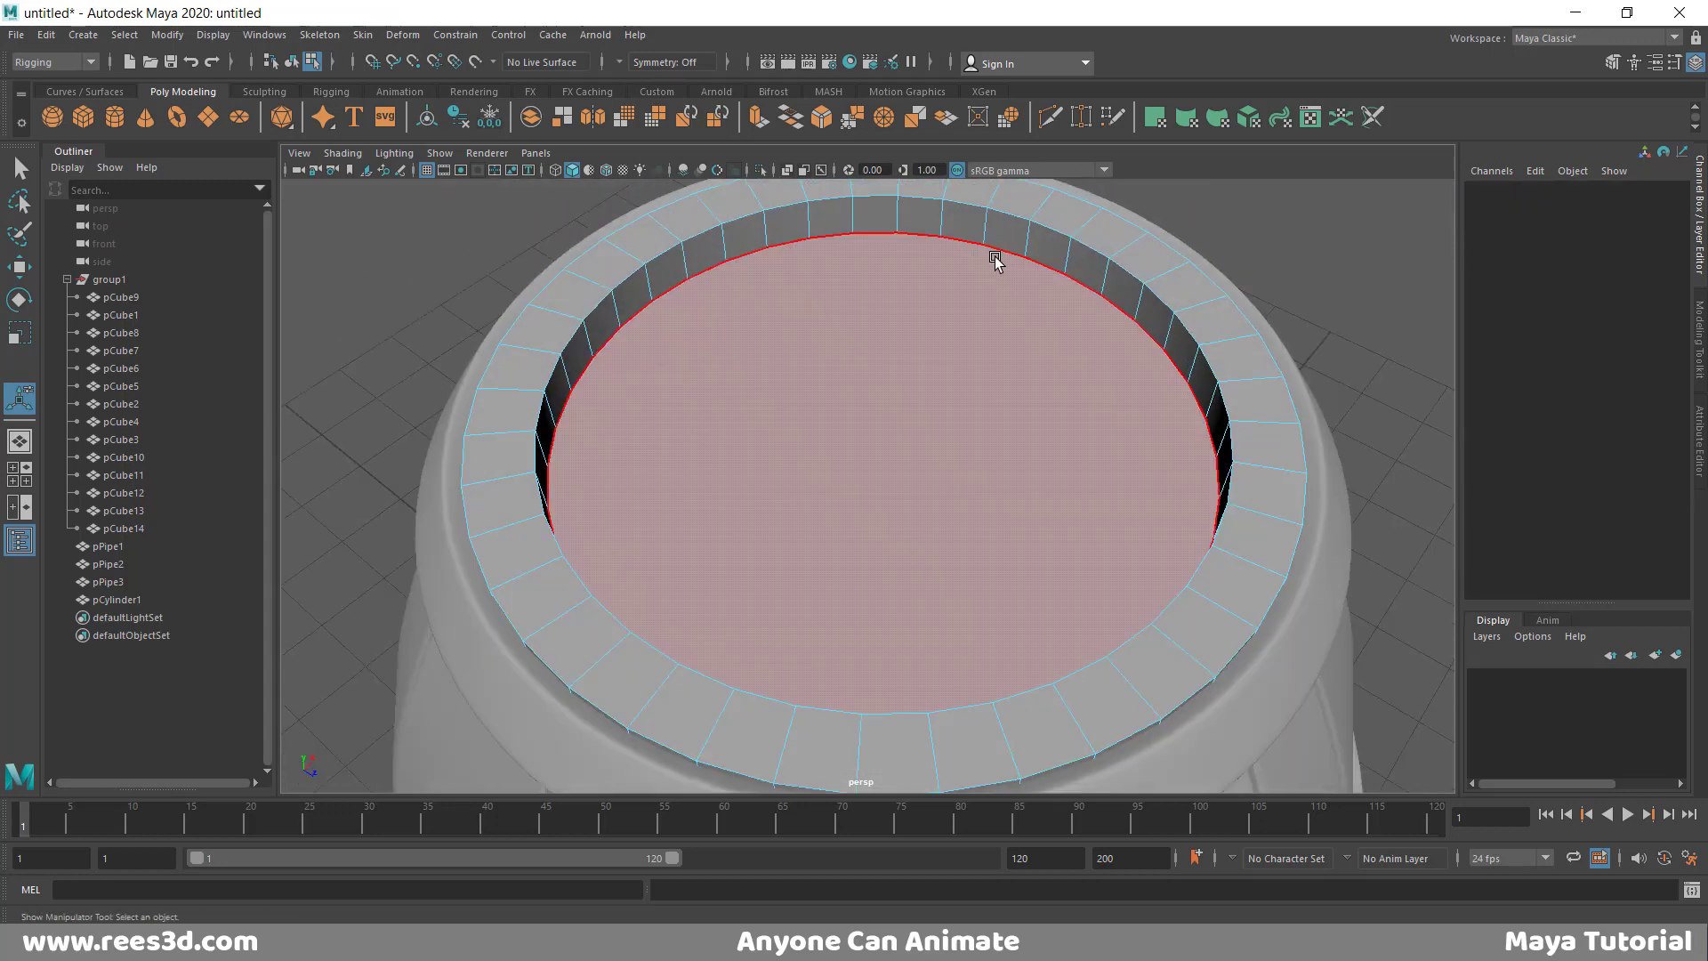
- Extrude the recessed floor face and scale it inward to a small central circle, and return the lid to object mode
{"action": "right_click_drag", "start_coordinate": [983, 341], "coordinate": [1006, 393]}
{"action": "left_click", "coordinate": [979, 360]}
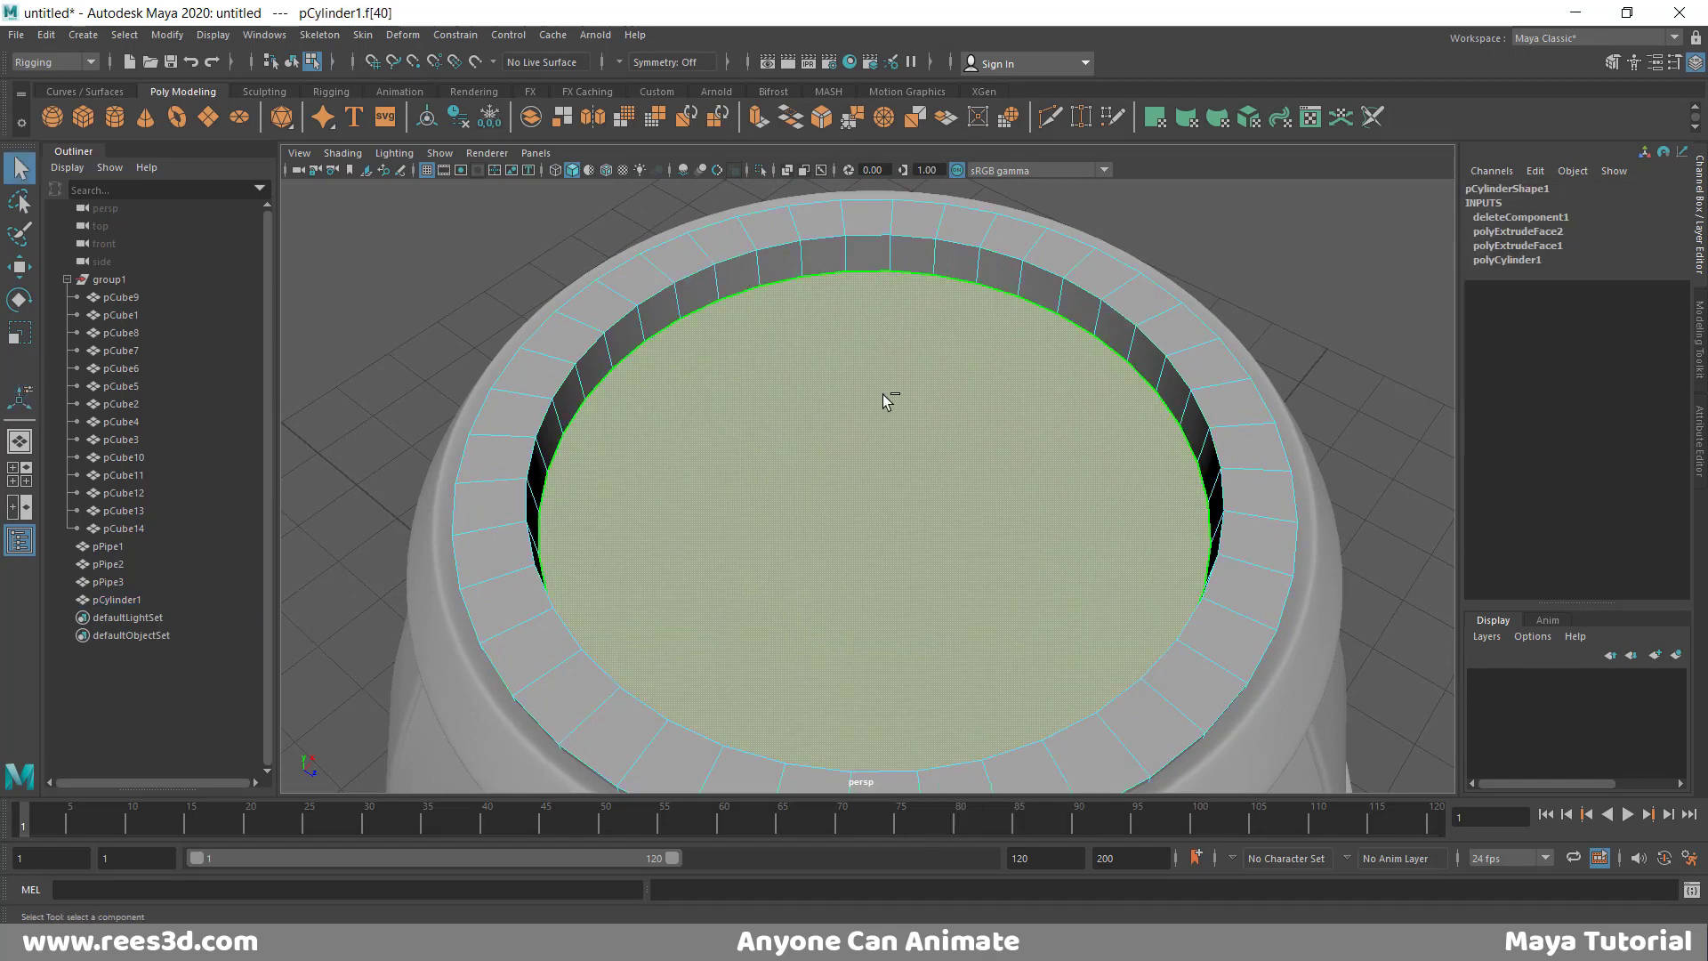
{"action": "right_click_drag", "start_coordinate": [883, 393], "coordinate": [872, 444], "text": "shift"}
{"action": "key", "text": "e"}
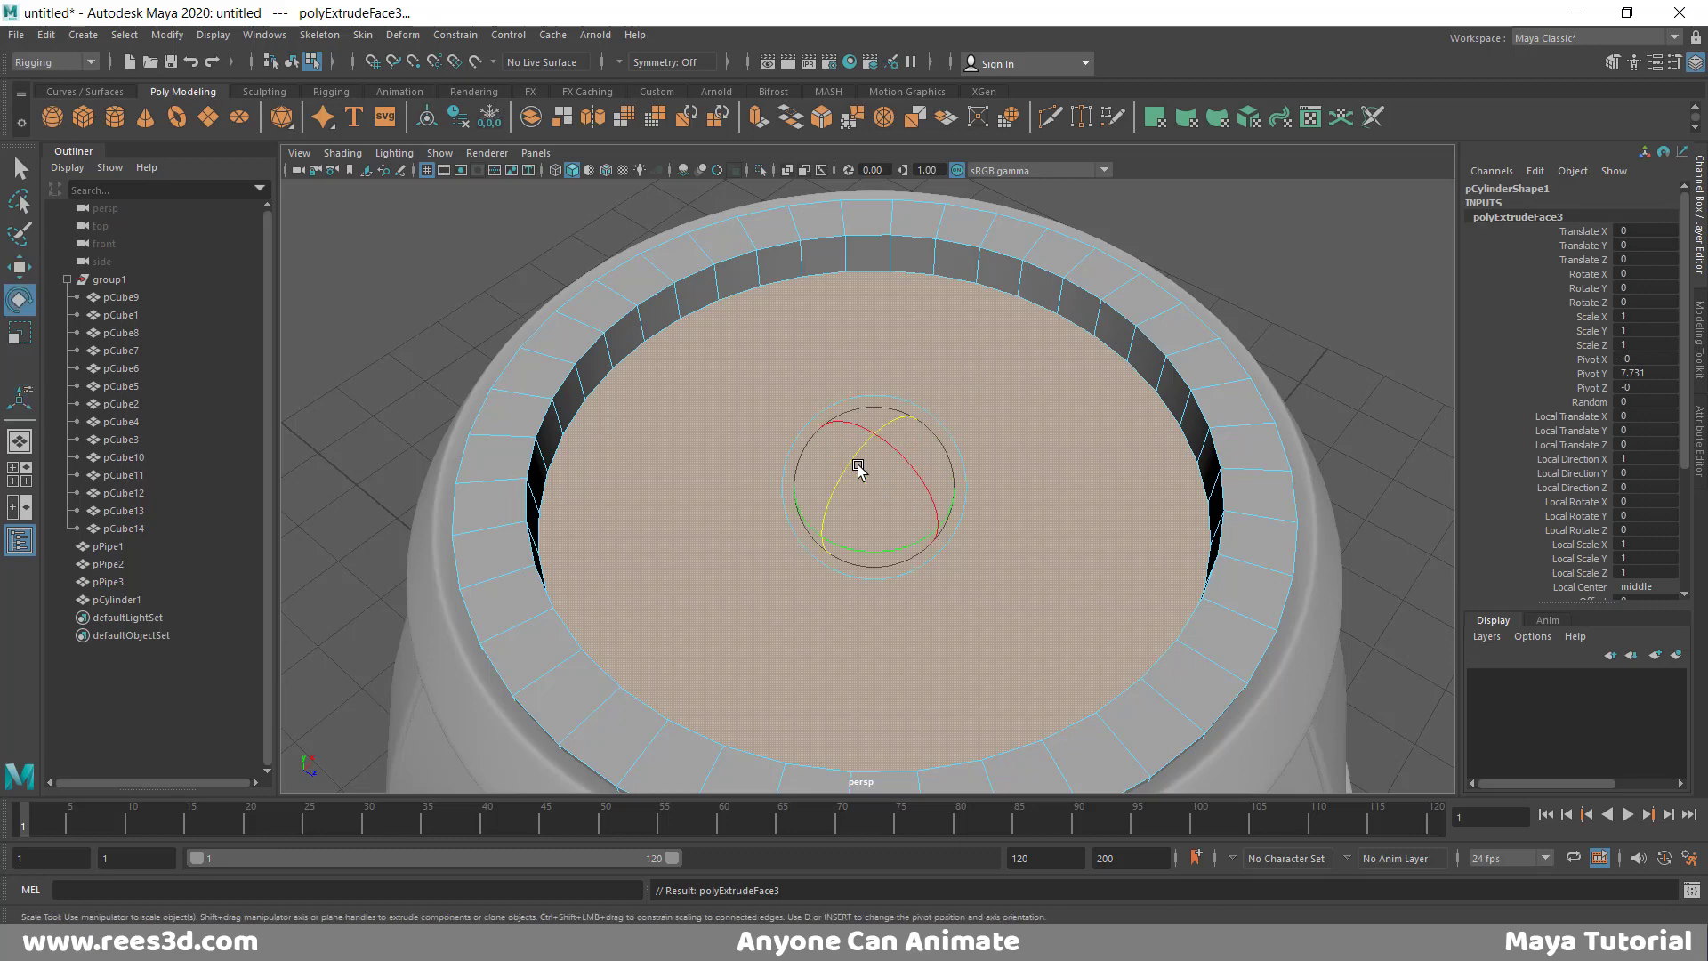
{"action": "key", "text": "r"}
{"action": "left_click_drag", "start_coordinate": [874, 480], "coordinate": [572, 495]}
{"action": "right_click_drag", "start_coordinate": [912, 378], "coordinate": [900, 449]}
{"action": "middle_click_drag", "start_coordinate": [839, 453], "coordinate": [831, 481], "text": "alt"}
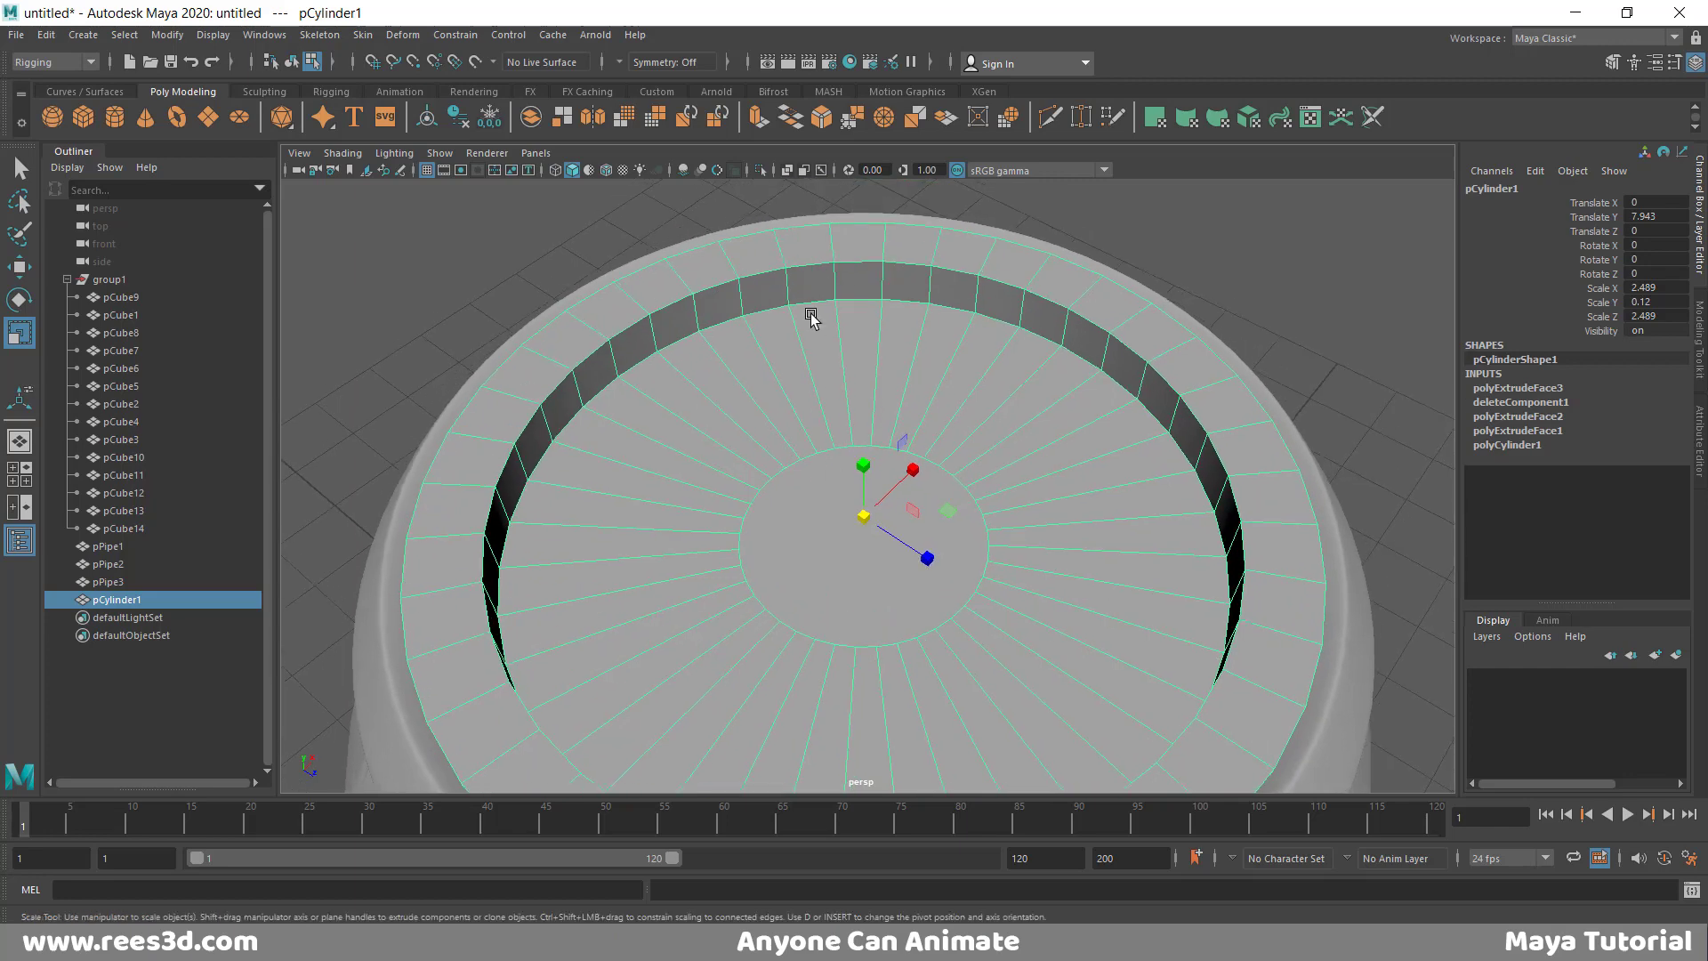
- Select the lid's outer rim, inner rim and recessed floor edge loops and bevel them with a fraction of 0.5
{"action": "key", "text": "F10"}
{"action": "double_click", "coordinate": [855, 263]}
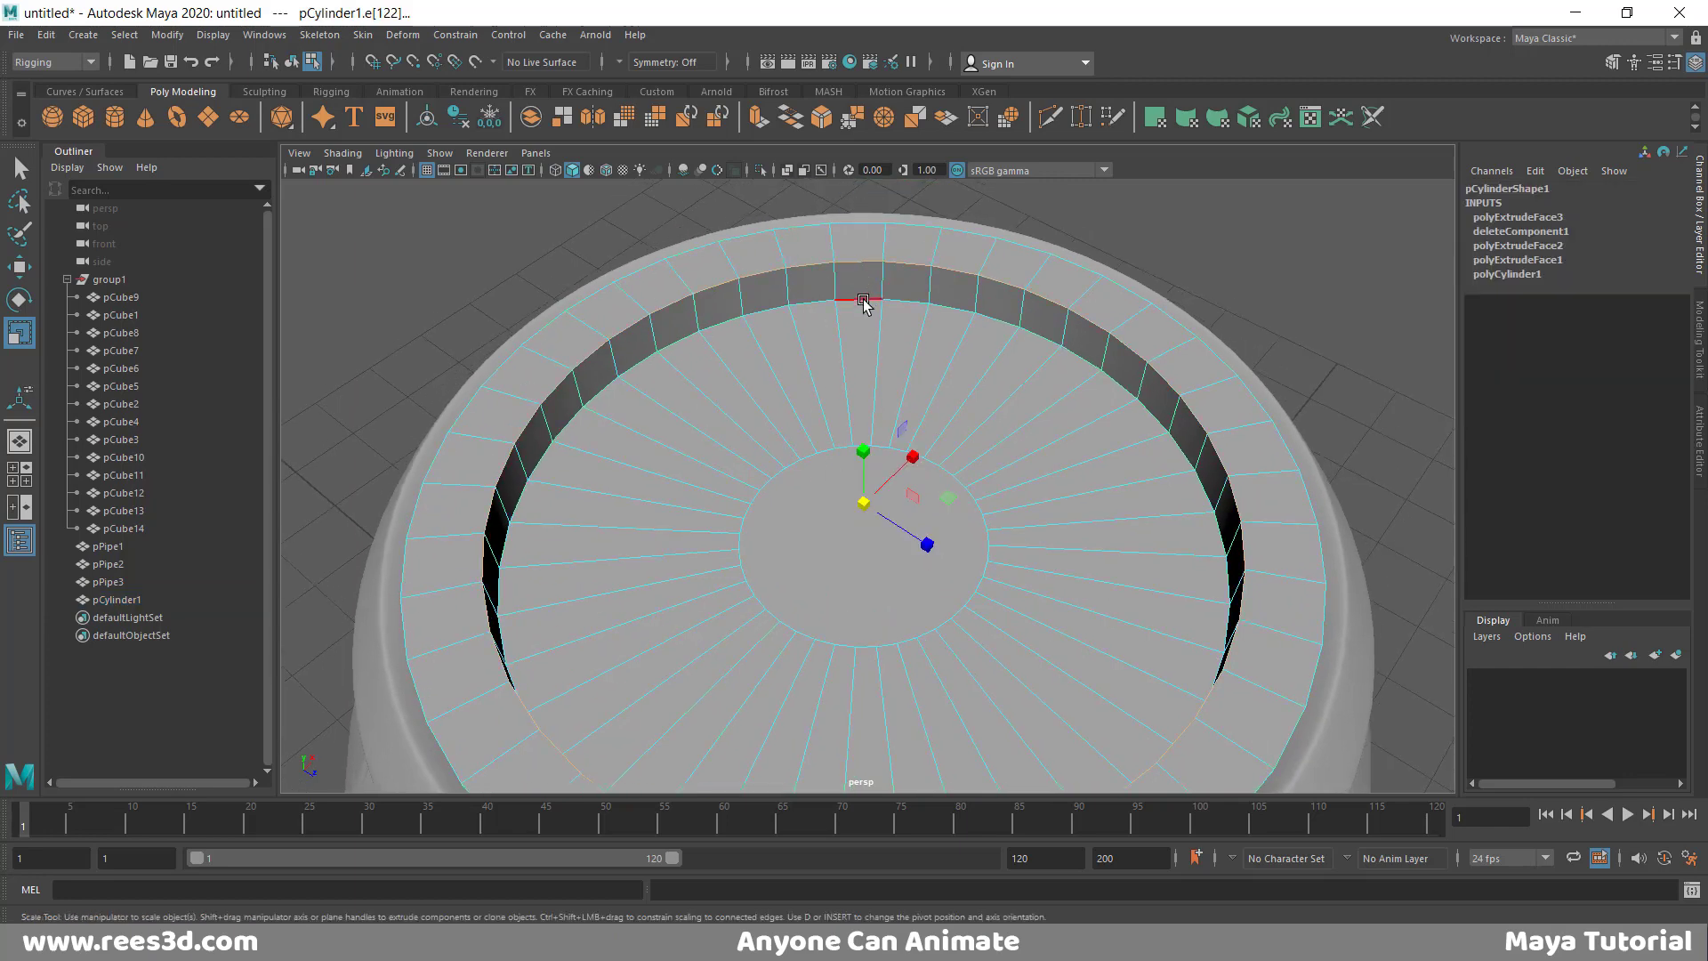
{"action": "left_click_drag", "start_coordinate": [781, 408], "coordinate": [722, 374], "text": "alt"}
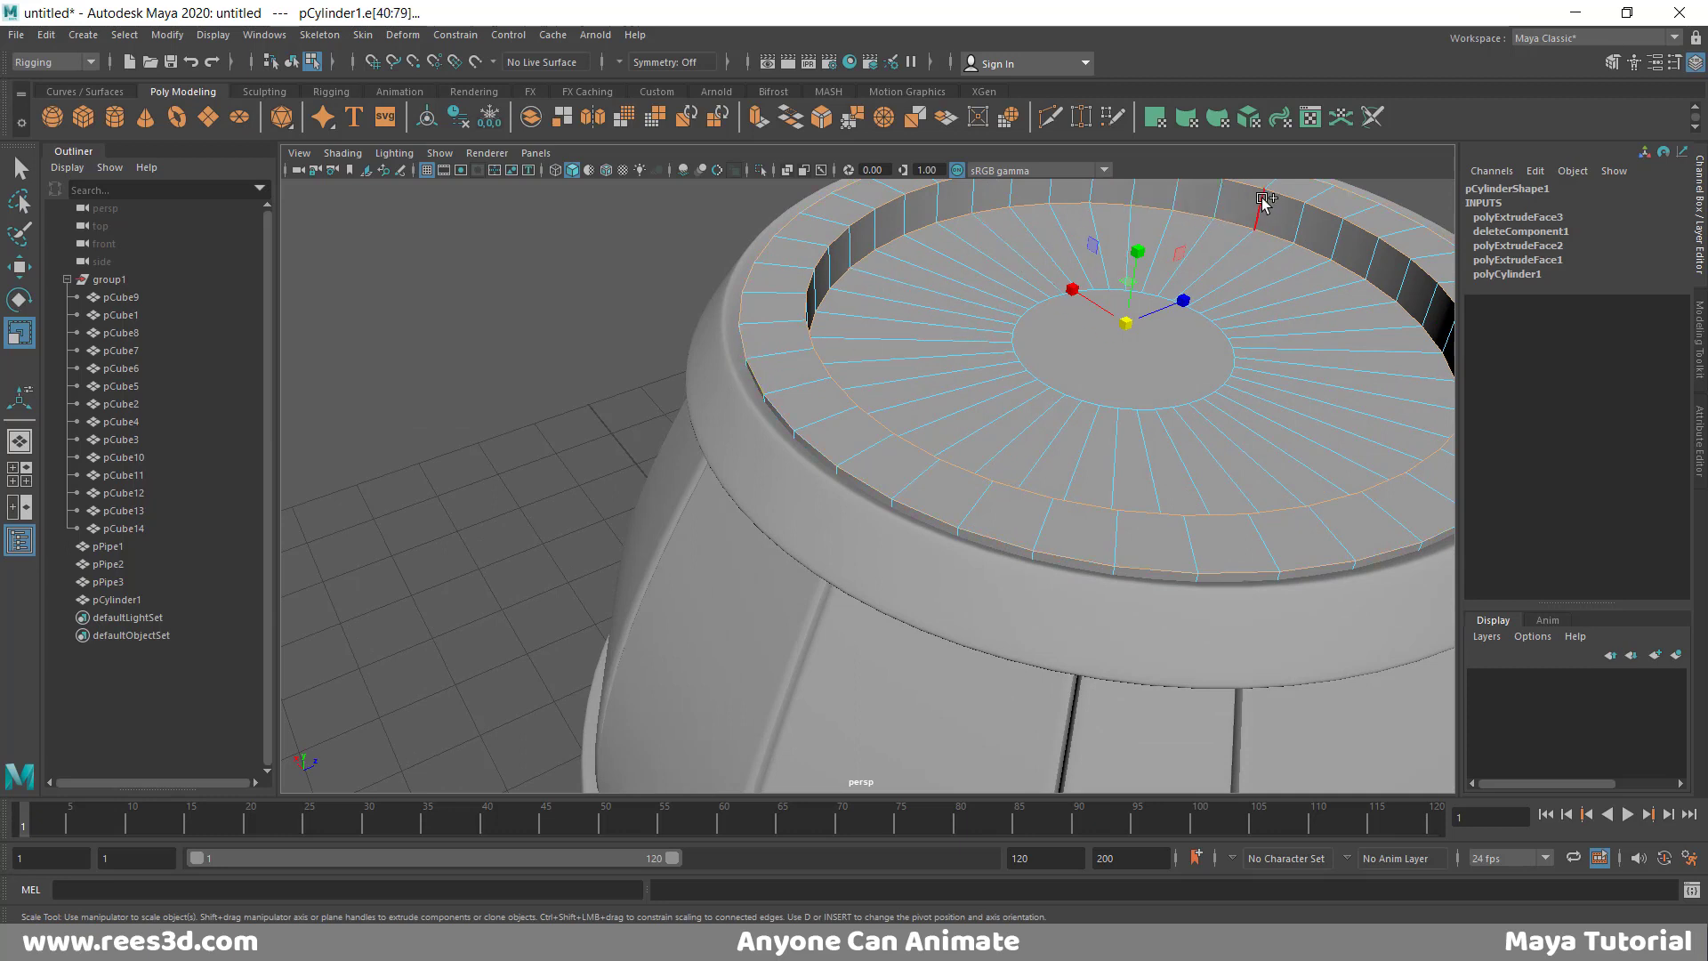
{"action": "right_click_drag", "start_coordinate": [1264, 196], "coordinate": [1356, 199], "text": "shift"}
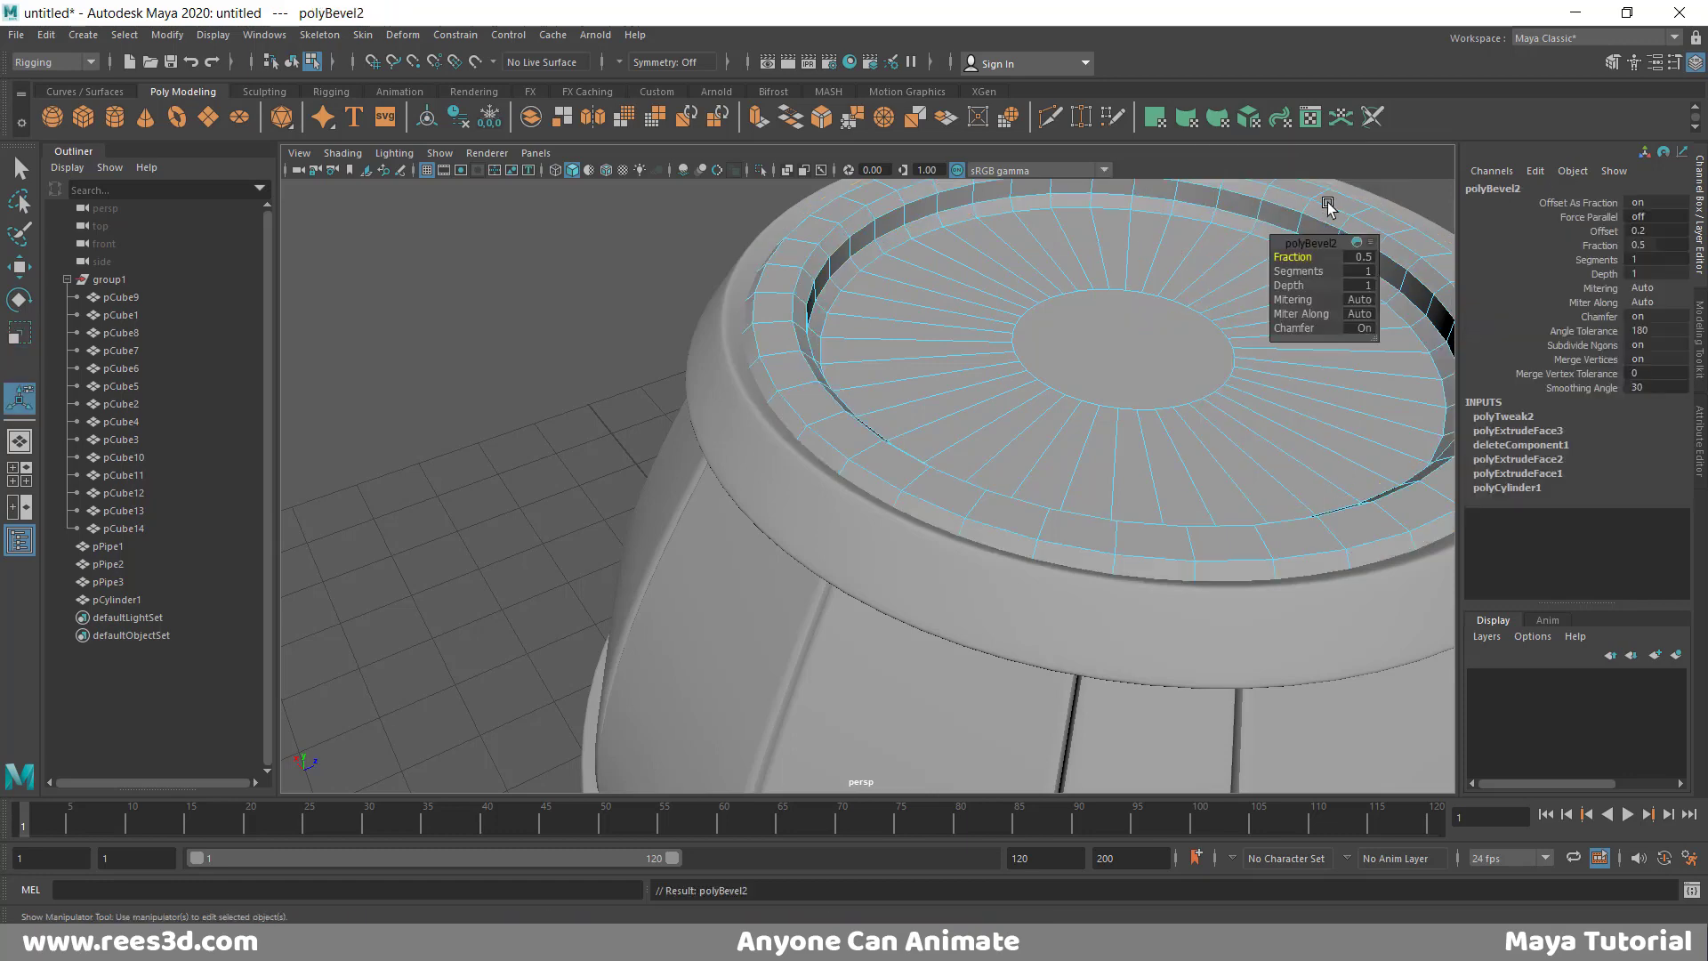
{"action": "left_click_drag", "start_coordinate": [1140, 331], "coordinate": [1010, 370], "text": "alt"}
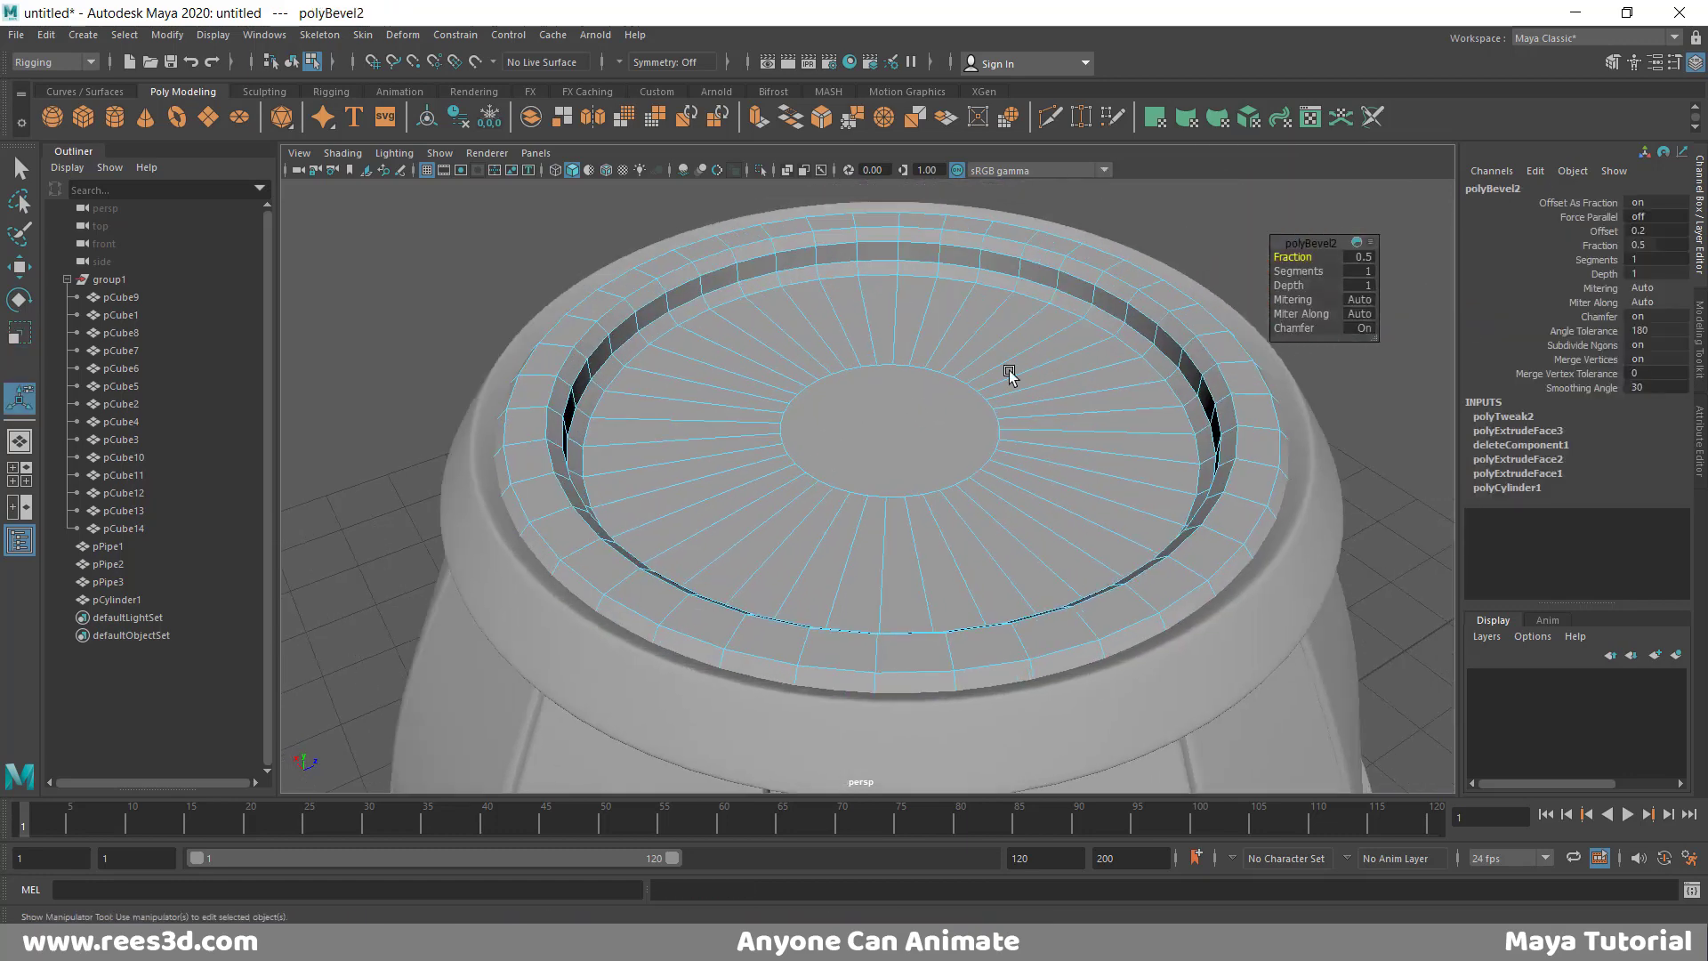
- Set the lid bevel's fraction to 0.3 and segments to 2, and check the lid in smoothed display before restoring the unsmoothed display
{"action": "left_click", "coordinate": [1361, 258]}
{"action": "type", "text": "0.3"}
{"action": "key", "text": "Return"}
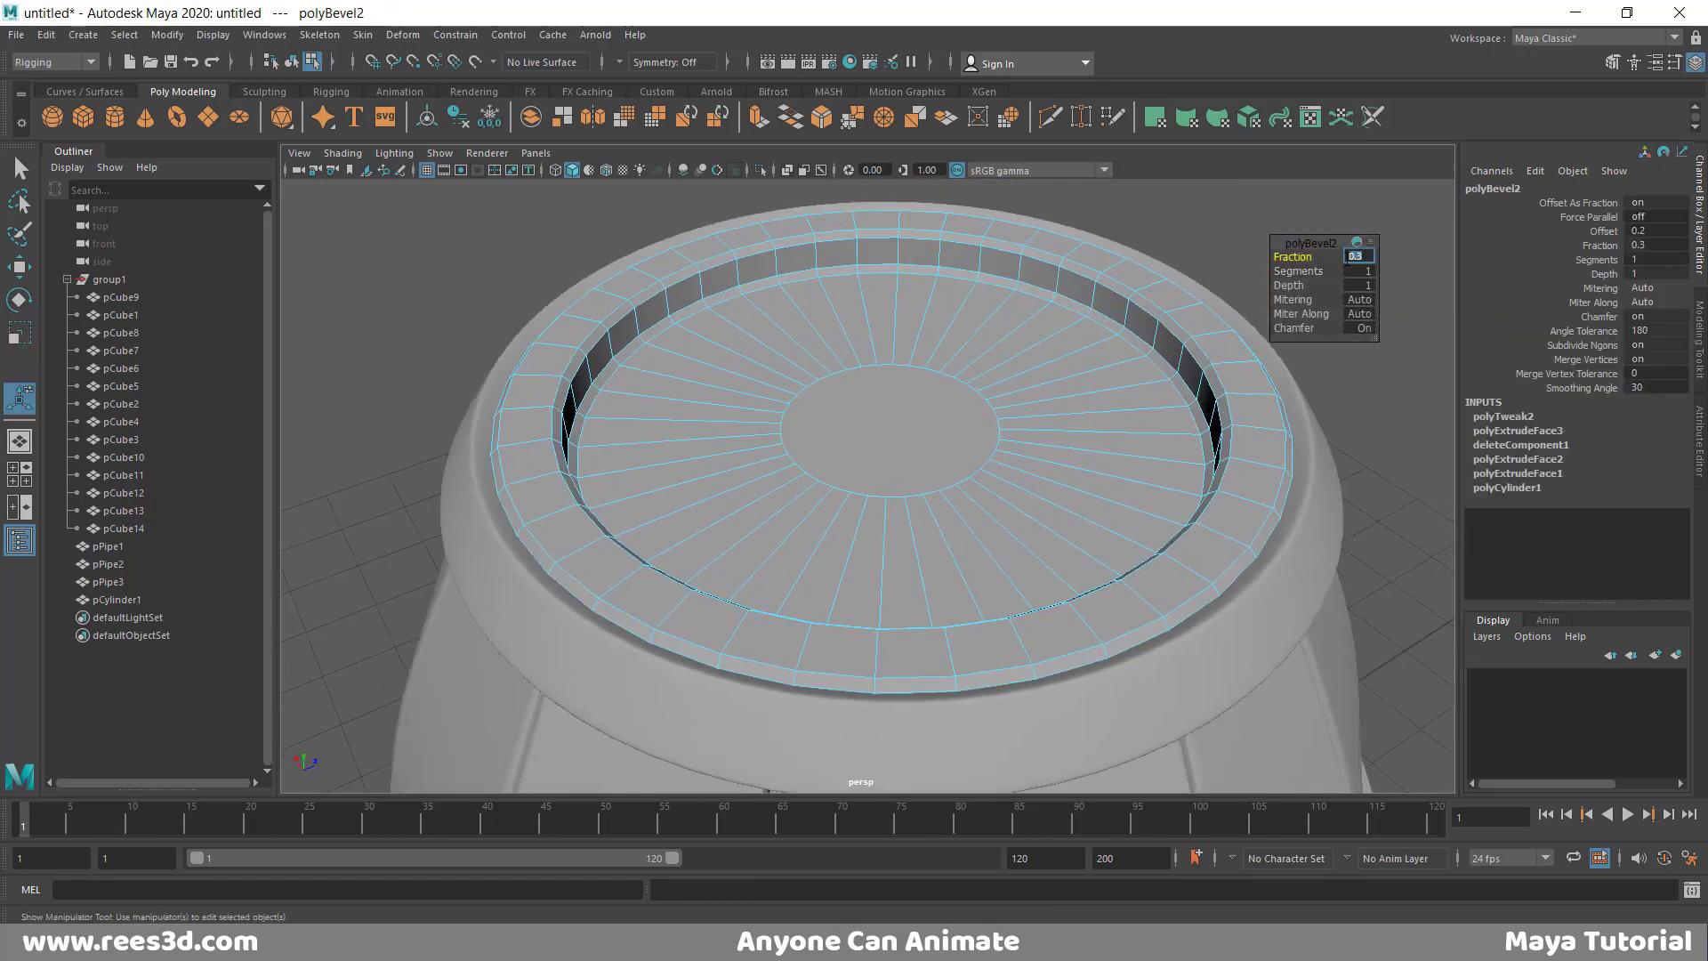
{"action": "left_click", "coordinate": [1365, 272]}
{"action": "type", "text": "2"}
{"action": "key", "text": "Return"}
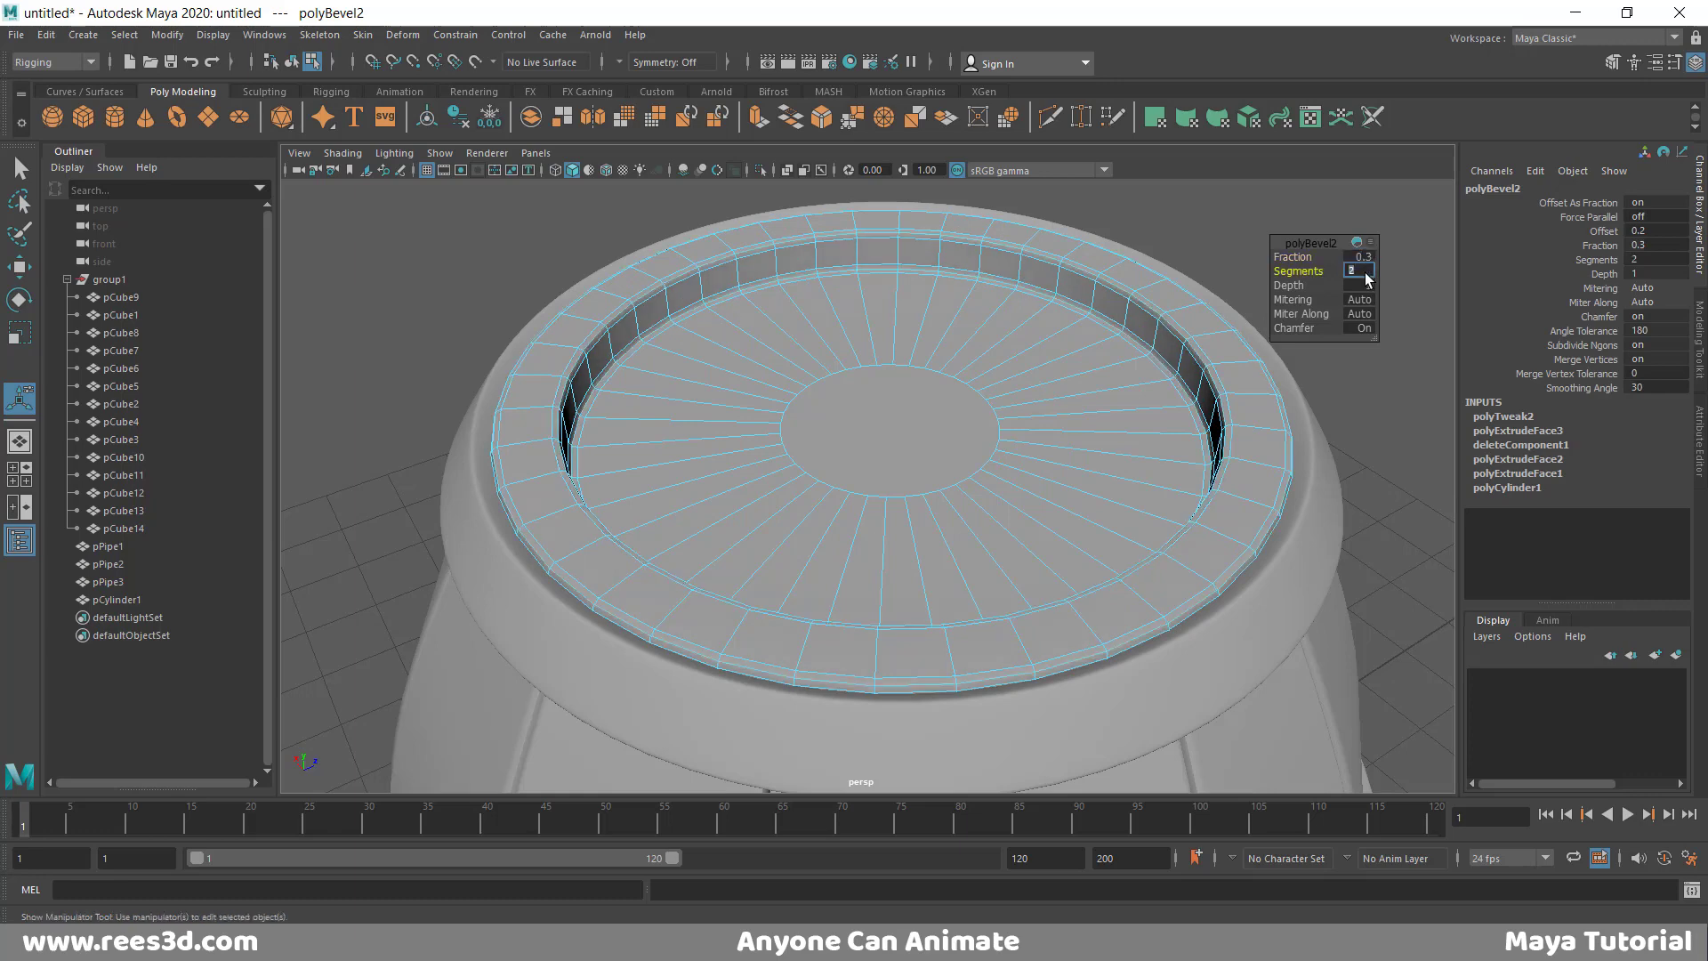
{"action": "right_click_drag", "start_coordinate": [1029, 345], "coordinate": [994, 458]}
{"action": "key", "text": "3"}
{"action": "left_click", "coordinate": [1243, 226]}
{"action": "left_click_drag", "start_coordinate": [1090, 409], "coordinate": [1125, 428], "text": "alt"}
{"action": "left_click", "coordinate": [1125, 395]}
{"action": "key", "text": "1"}
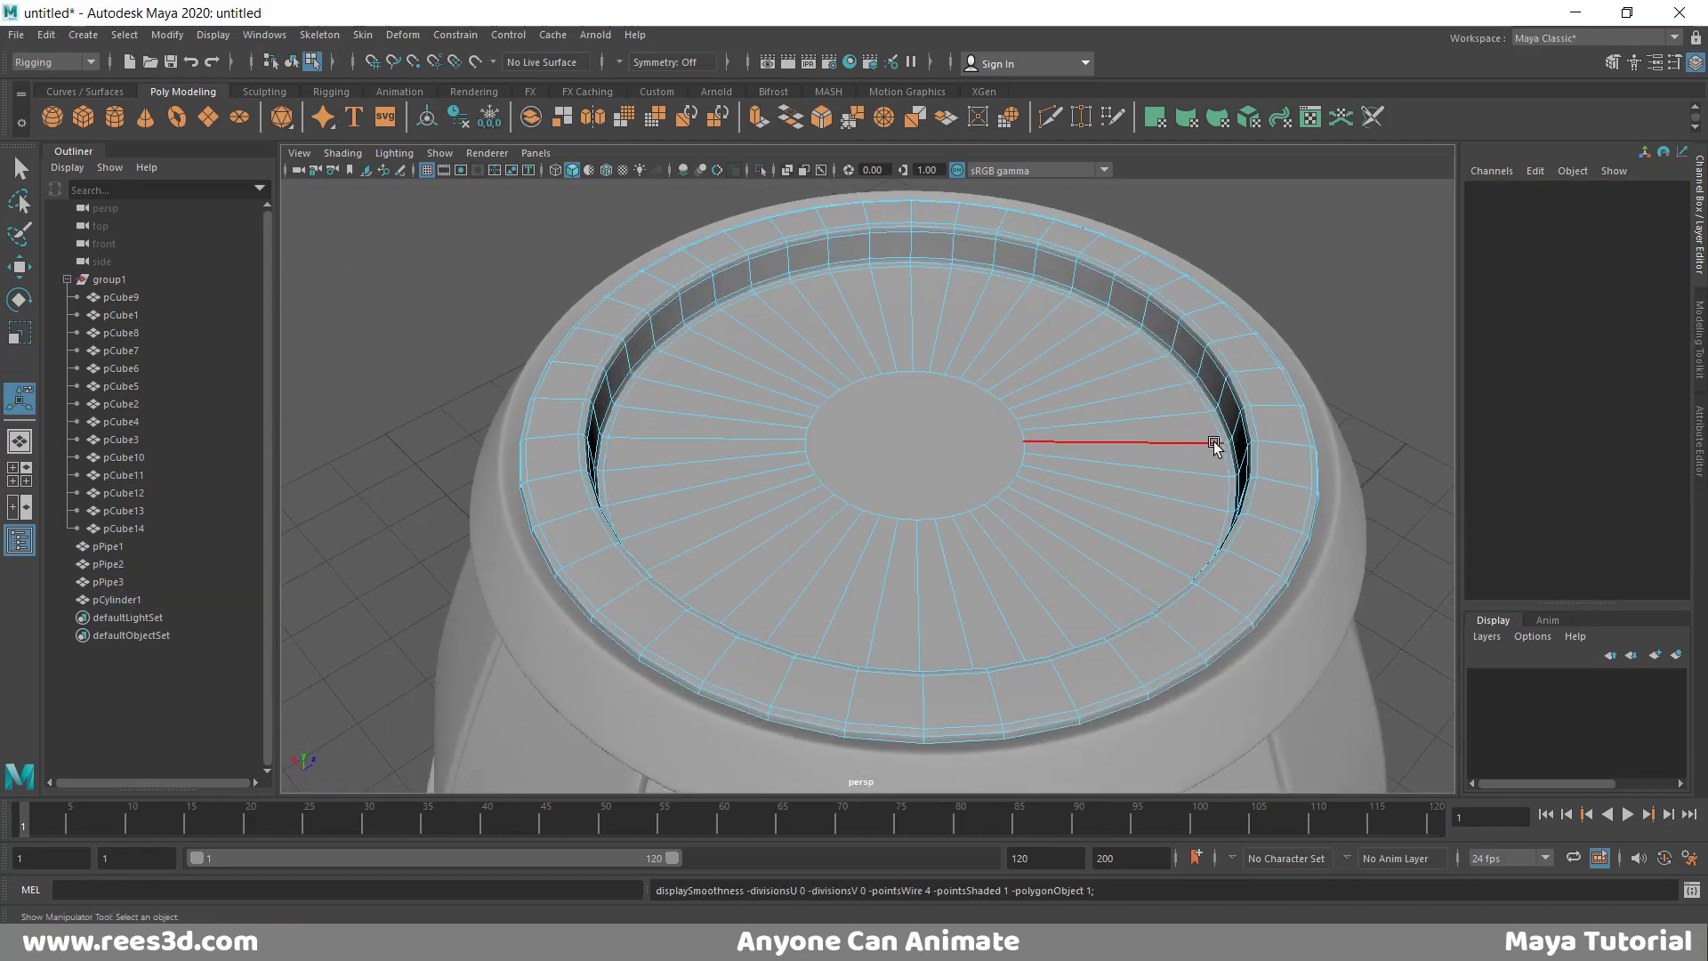
- Create a polygon cube and raise it to the barrel's top at Translate Y 7.682
{"action": "right_click_drag", "start_coordinate": [1216, 446], "coordinate": [1116, 508], "text": "alt"}
{"action": "middle_click_drag", "start_coordinate": [1014, 533], "coordinate": [1022, 580], "text": "alt"}
{"action": "left_click_drag", "start_coordinate": [1000, 580], "coordinate": [940, 559], "text": "alt"}
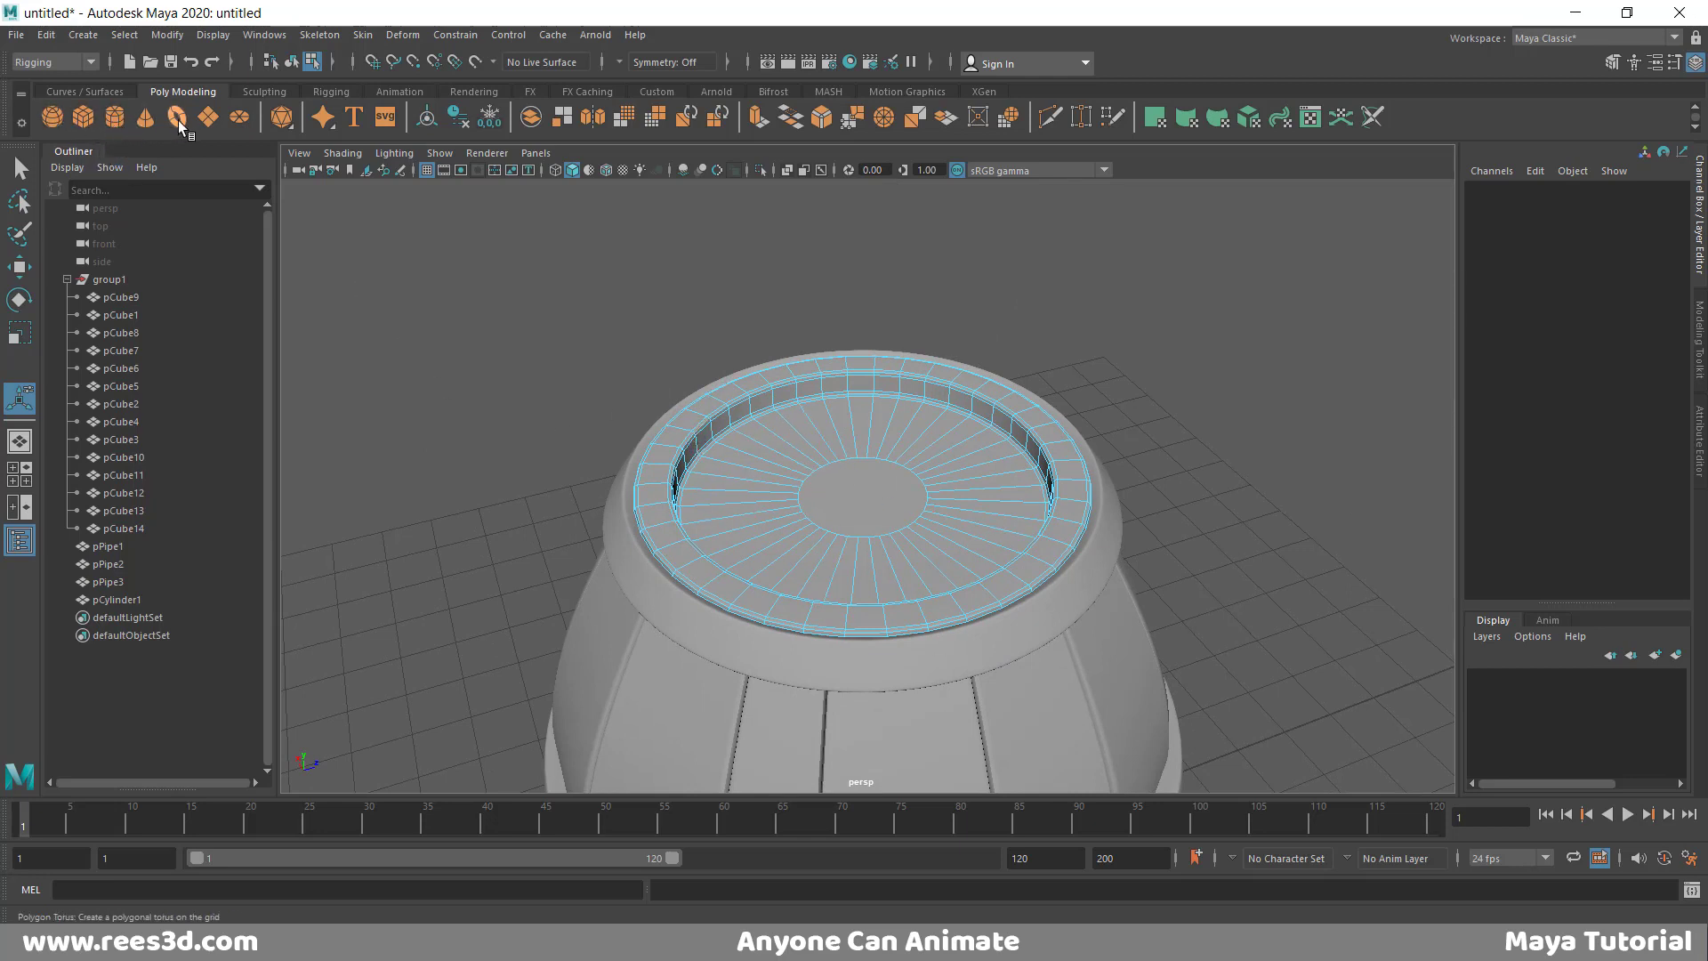
{"action": "left_click", "coordinate": [82, 117]}
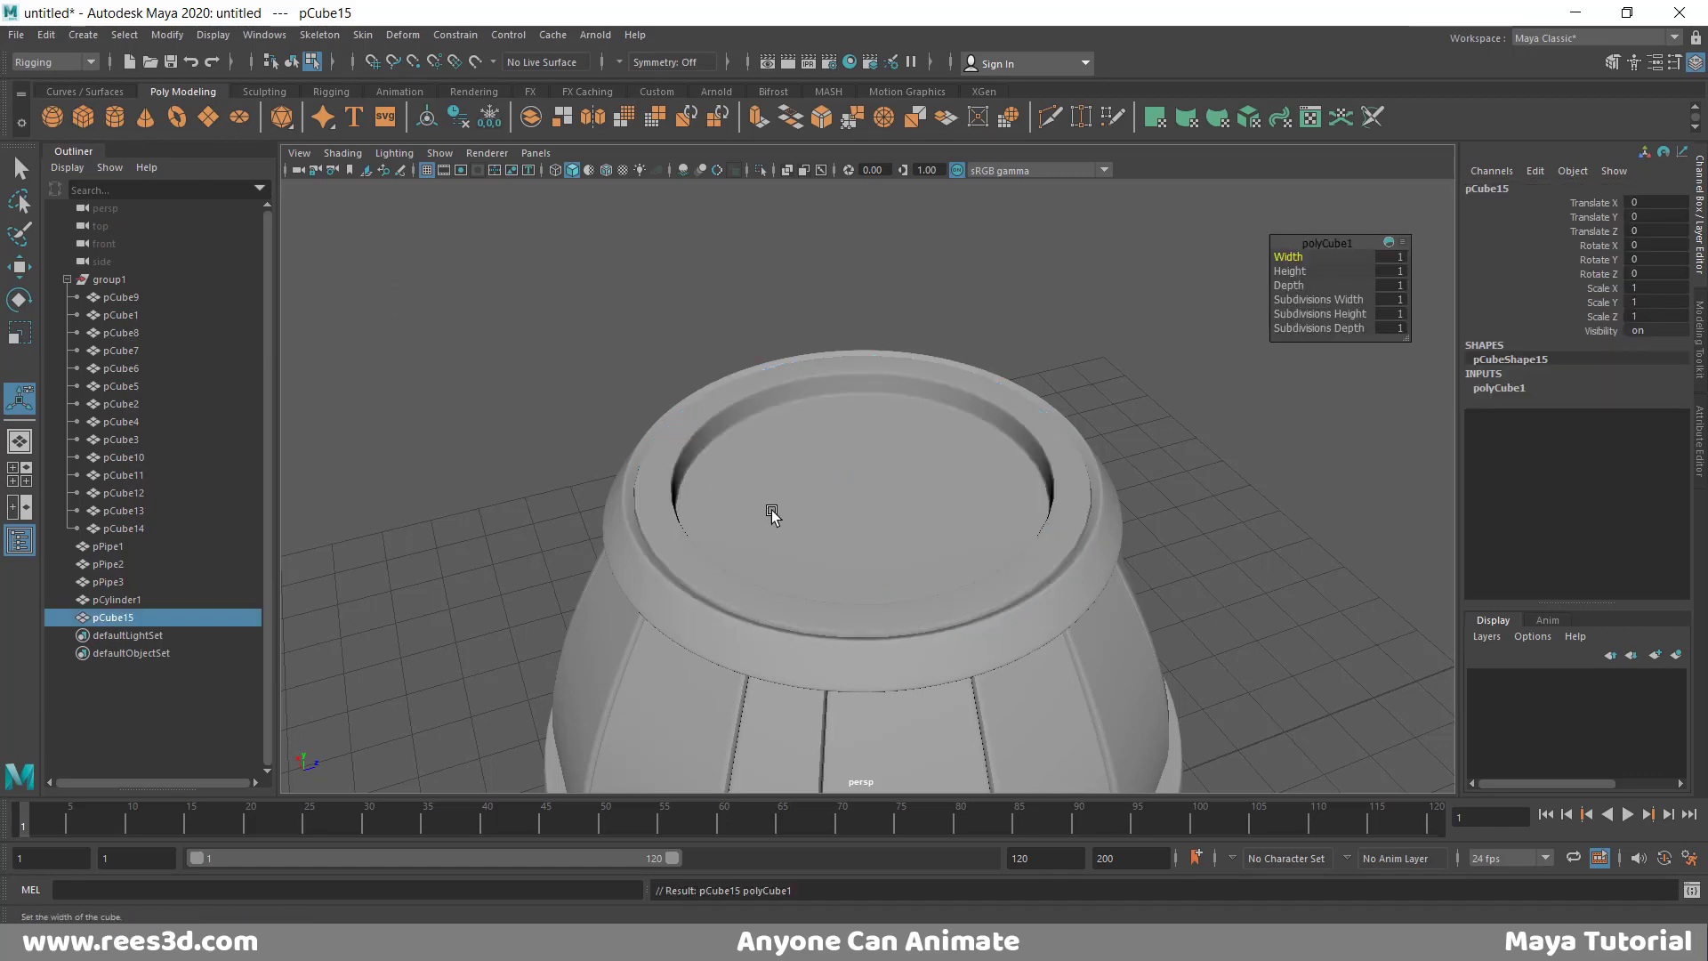
{"action": "scroll", "coordinate": [771, 510], "scroll_direction": "down", "scroll_amount": 3}
{"action": "key", "text": "w"}
{"action": "left_click_drag", "start_coordinate": [867, 623], "coordinate": [880, 447]}
- Scale the cube in the top view into a narrow plank spanning the lid, with Scale X 0.667 and Scale Z 4.4
{"action": "key", "text": "space"}
{"action": "key", "text": "space"}
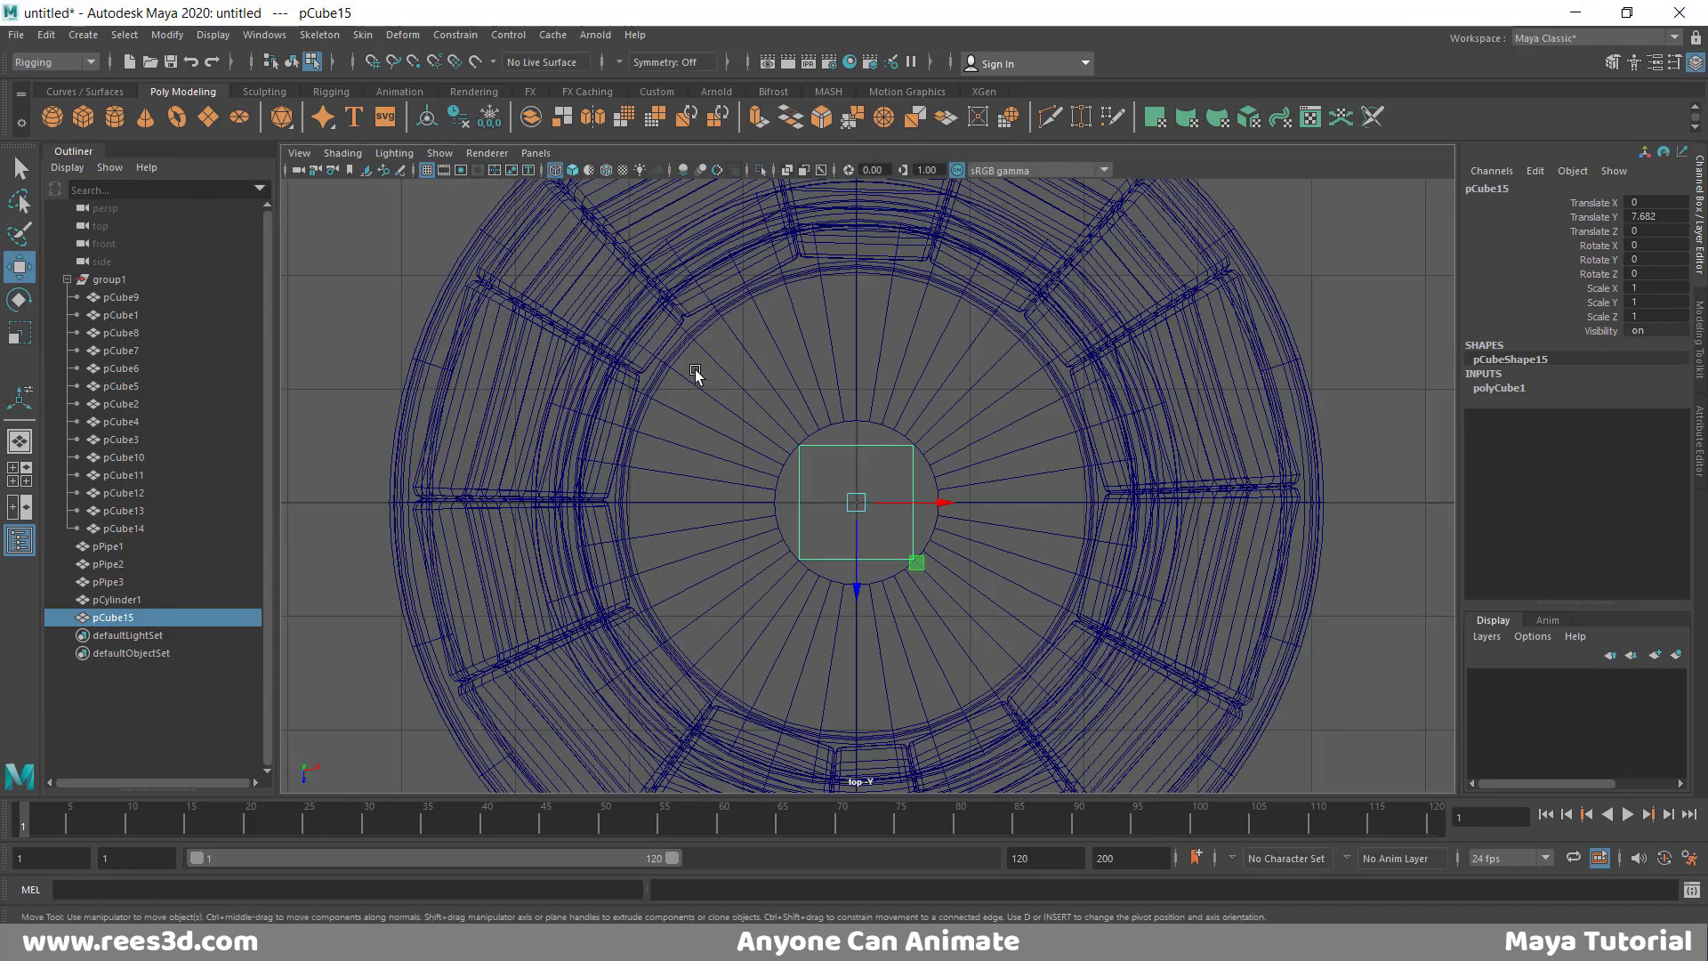
{"action": "key", "text": "r"}
{"action": "left_click_drag", "start_coordinate": [931, 497], "coordinate": [916, 509]}
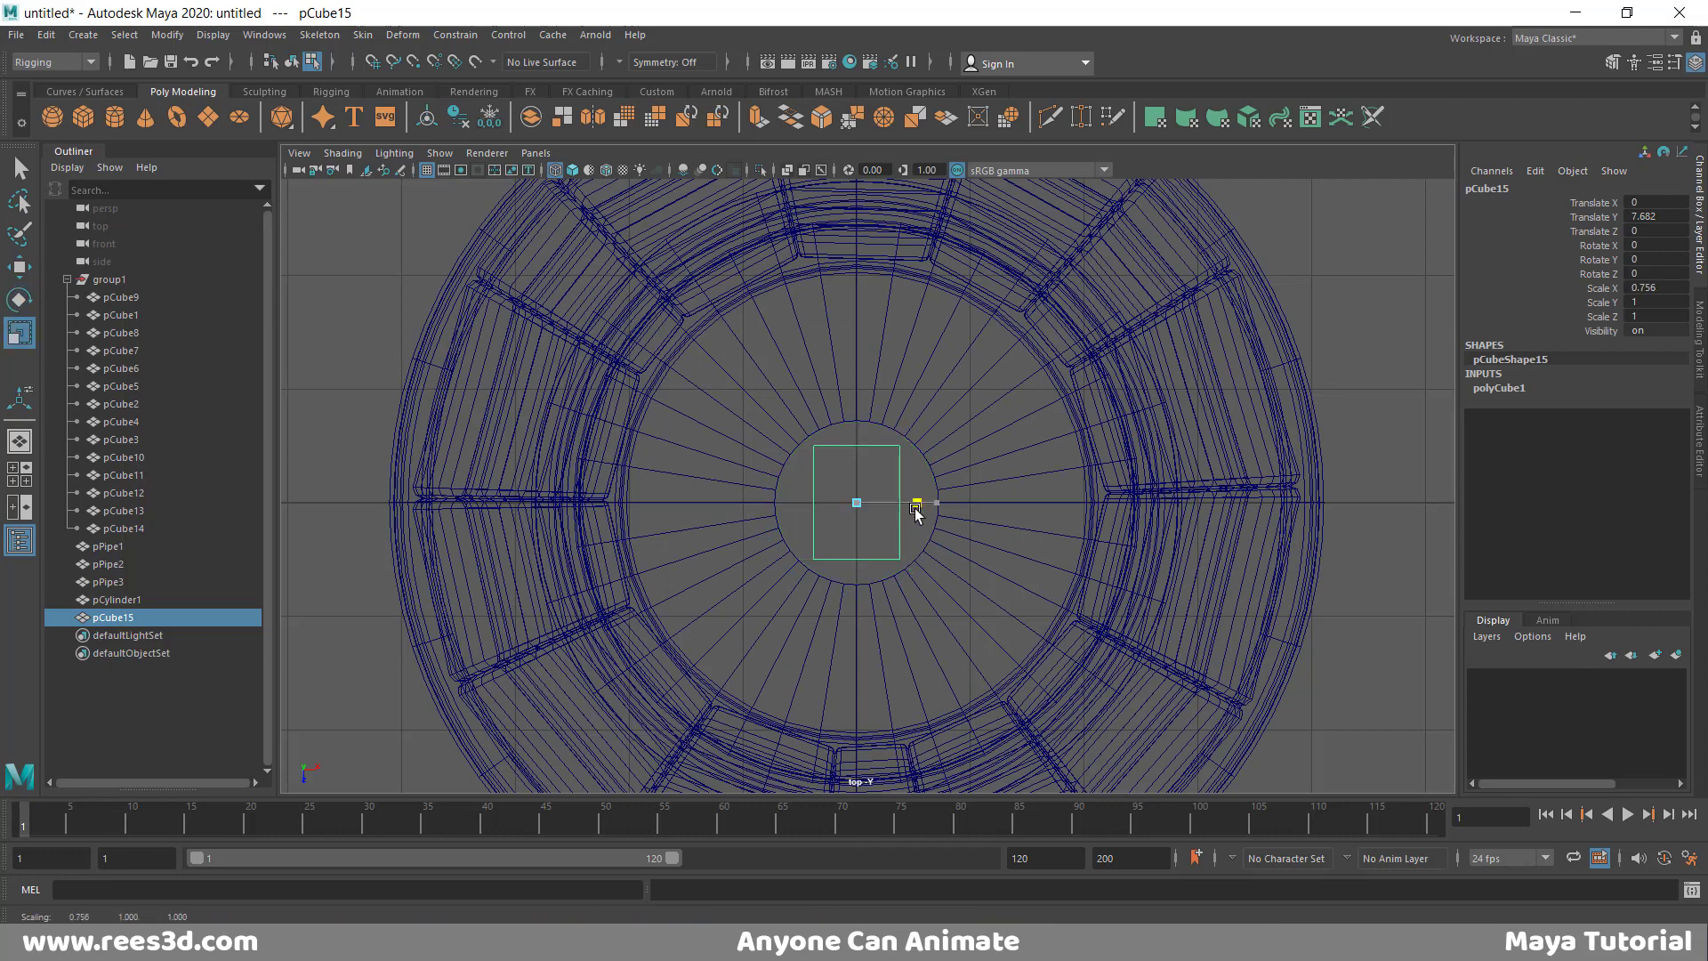
{"action": "left_click_drag", "start_coordinate": [854, 592], "coordinate": [836, 725]}
- Flatten the lid plank to Scale Y 0.289 and position it within the recess at Translate Y 7.803
{"action": "key", "text": "space"}
{"action": "key", "text": "space"}
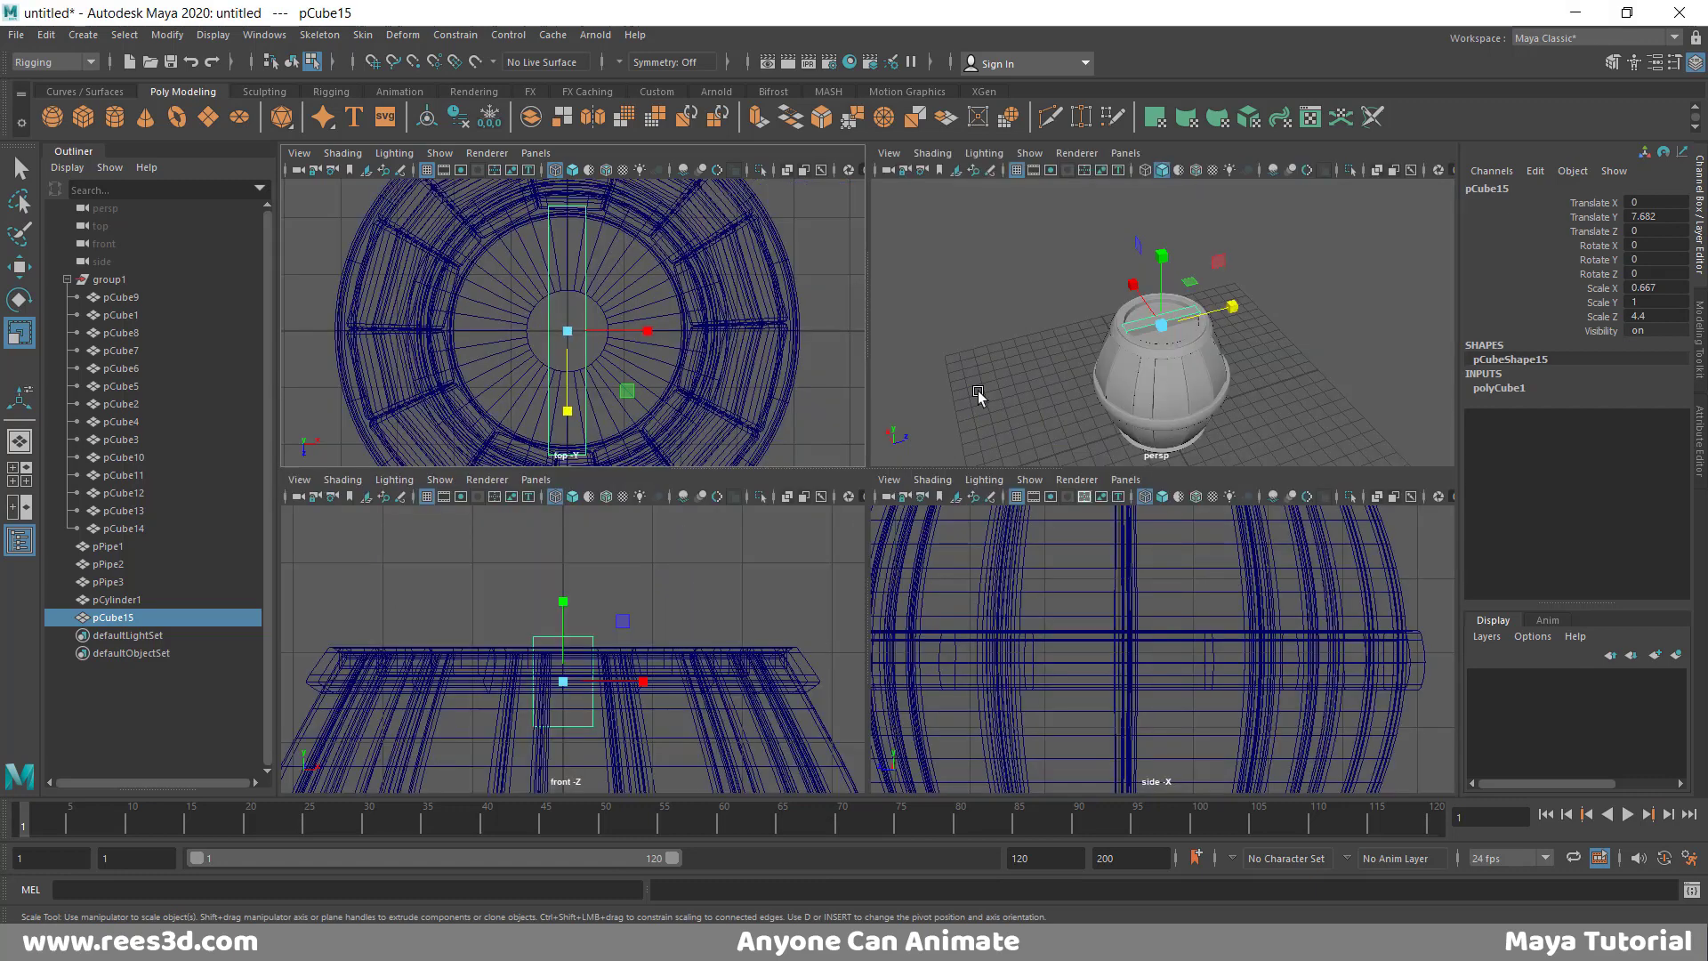
{"action": "key", "text": "f"}
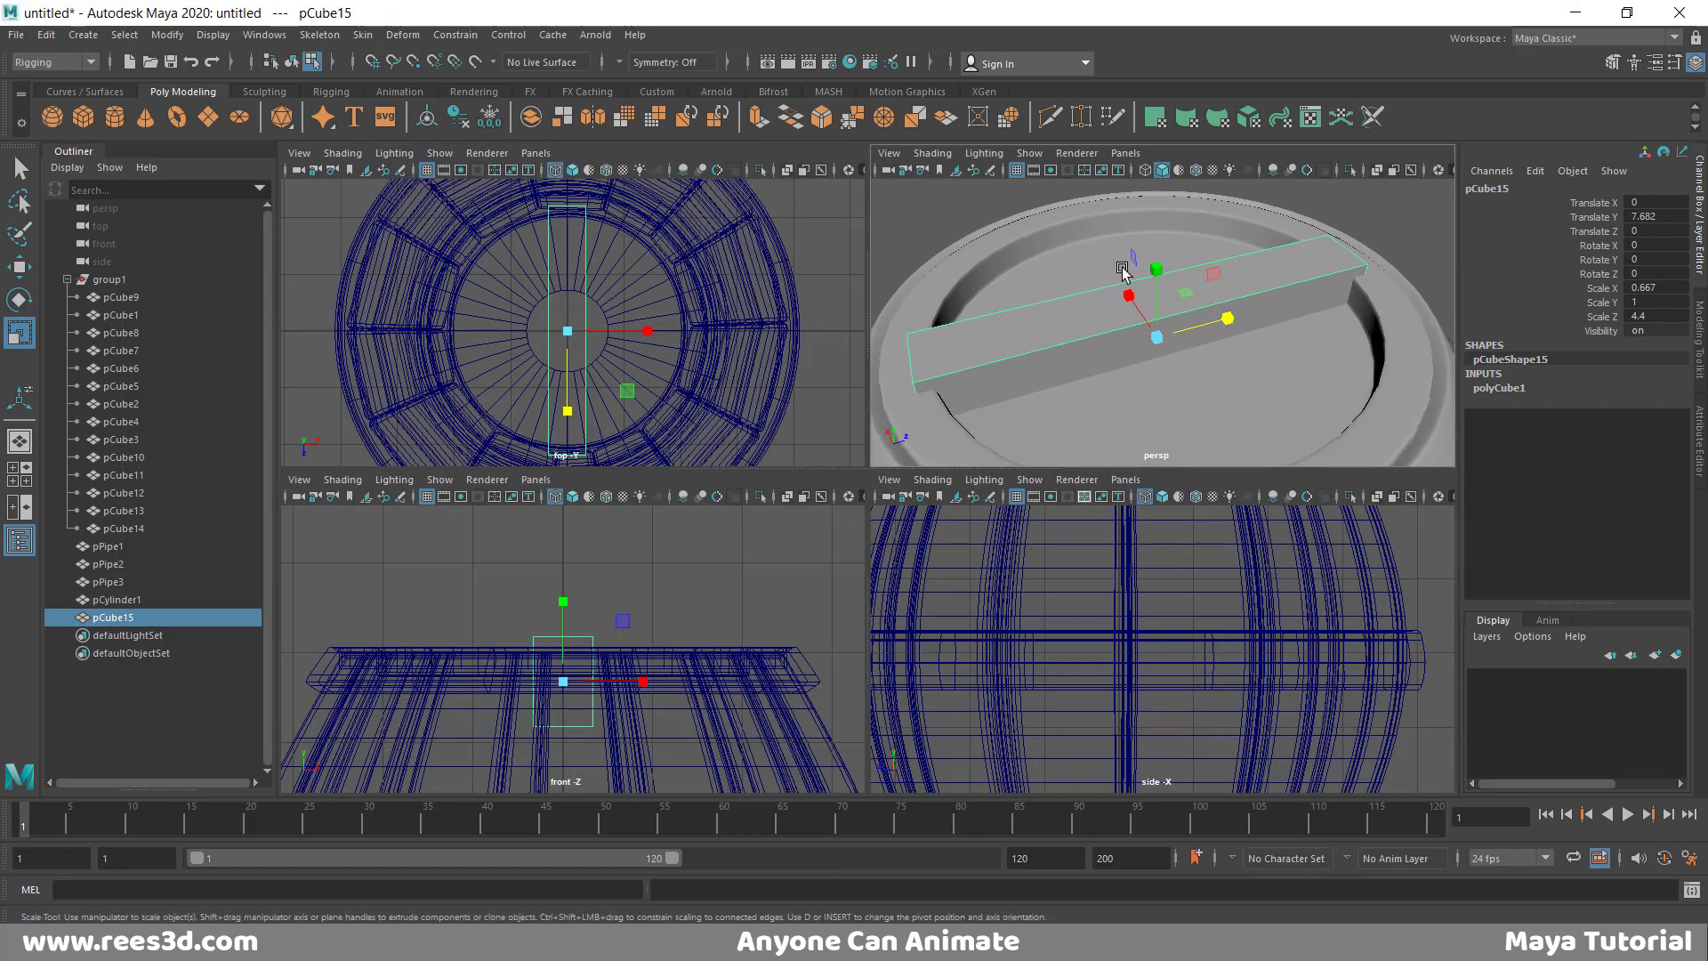
{"action": "left_click_drag", "start_coordinate": [1158, 277], "coordinate": [1159, 326]}
{"action": "key", "text": "space"}
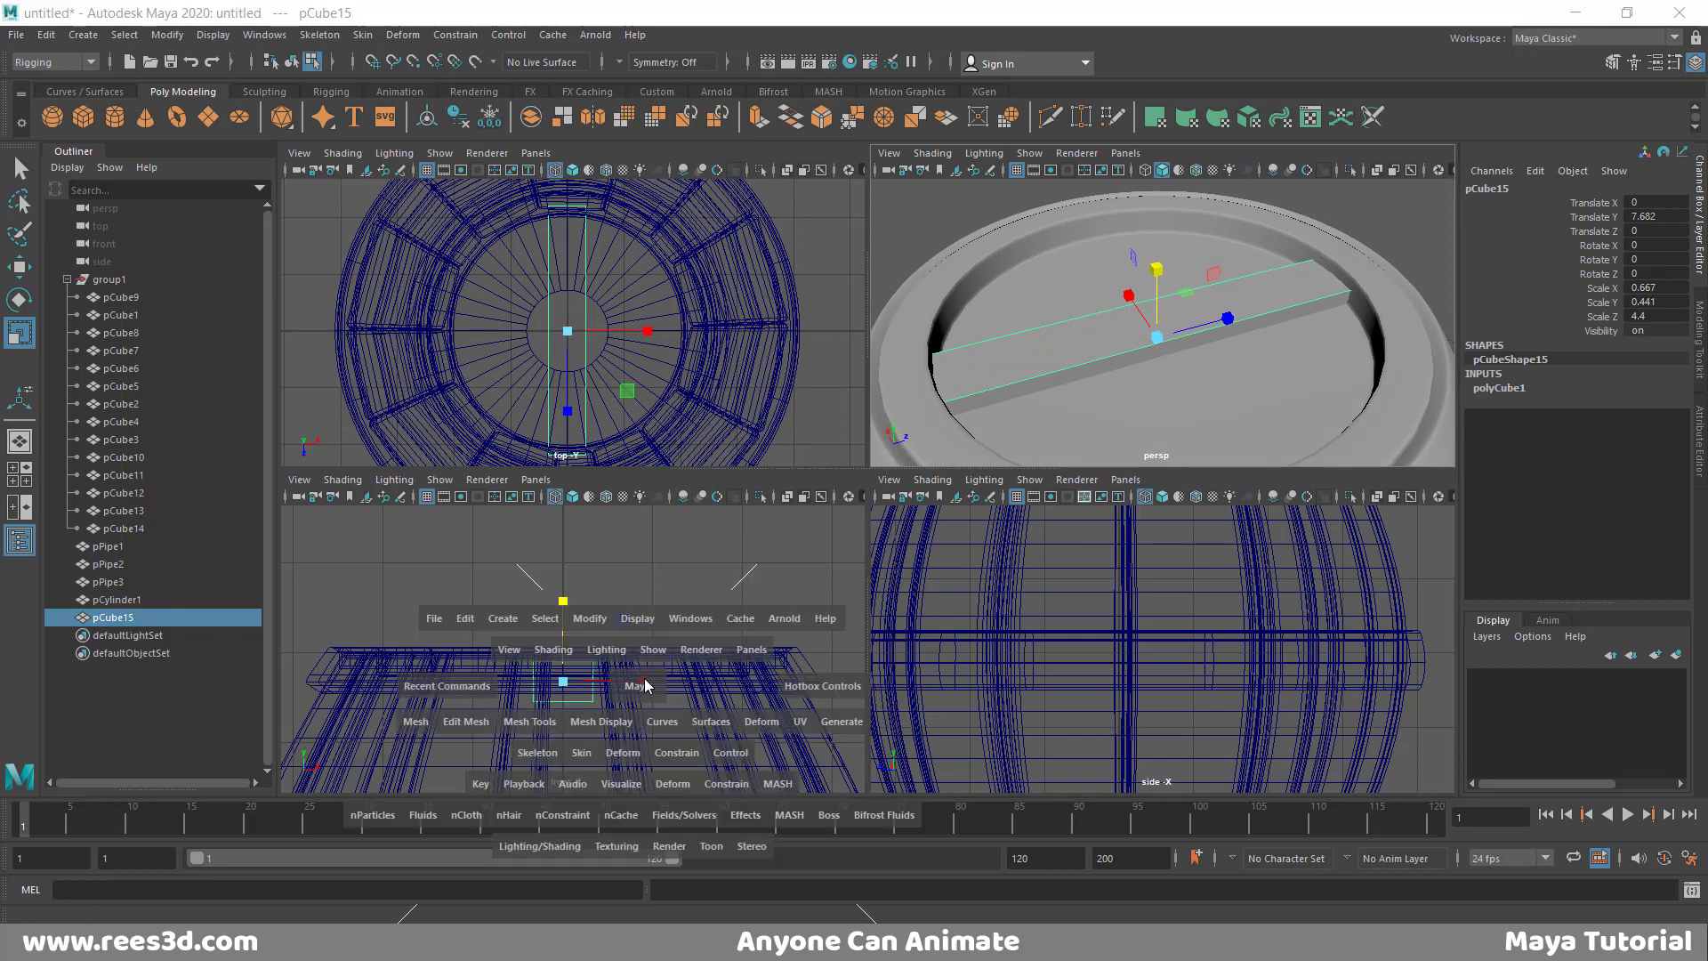
{"action": "mouse_move", "coordinate": [847, 466]}
{"action": "left_mouse_down"}
{"action": "mouse_move", "coordinate": [862, 514]}
{"action": "mouse_move", "coordinate": [856, 438]}
{"action": "left_mouse_up"}
{"action": "key", "text": "w"}
{"action": "key", "text": "space"}
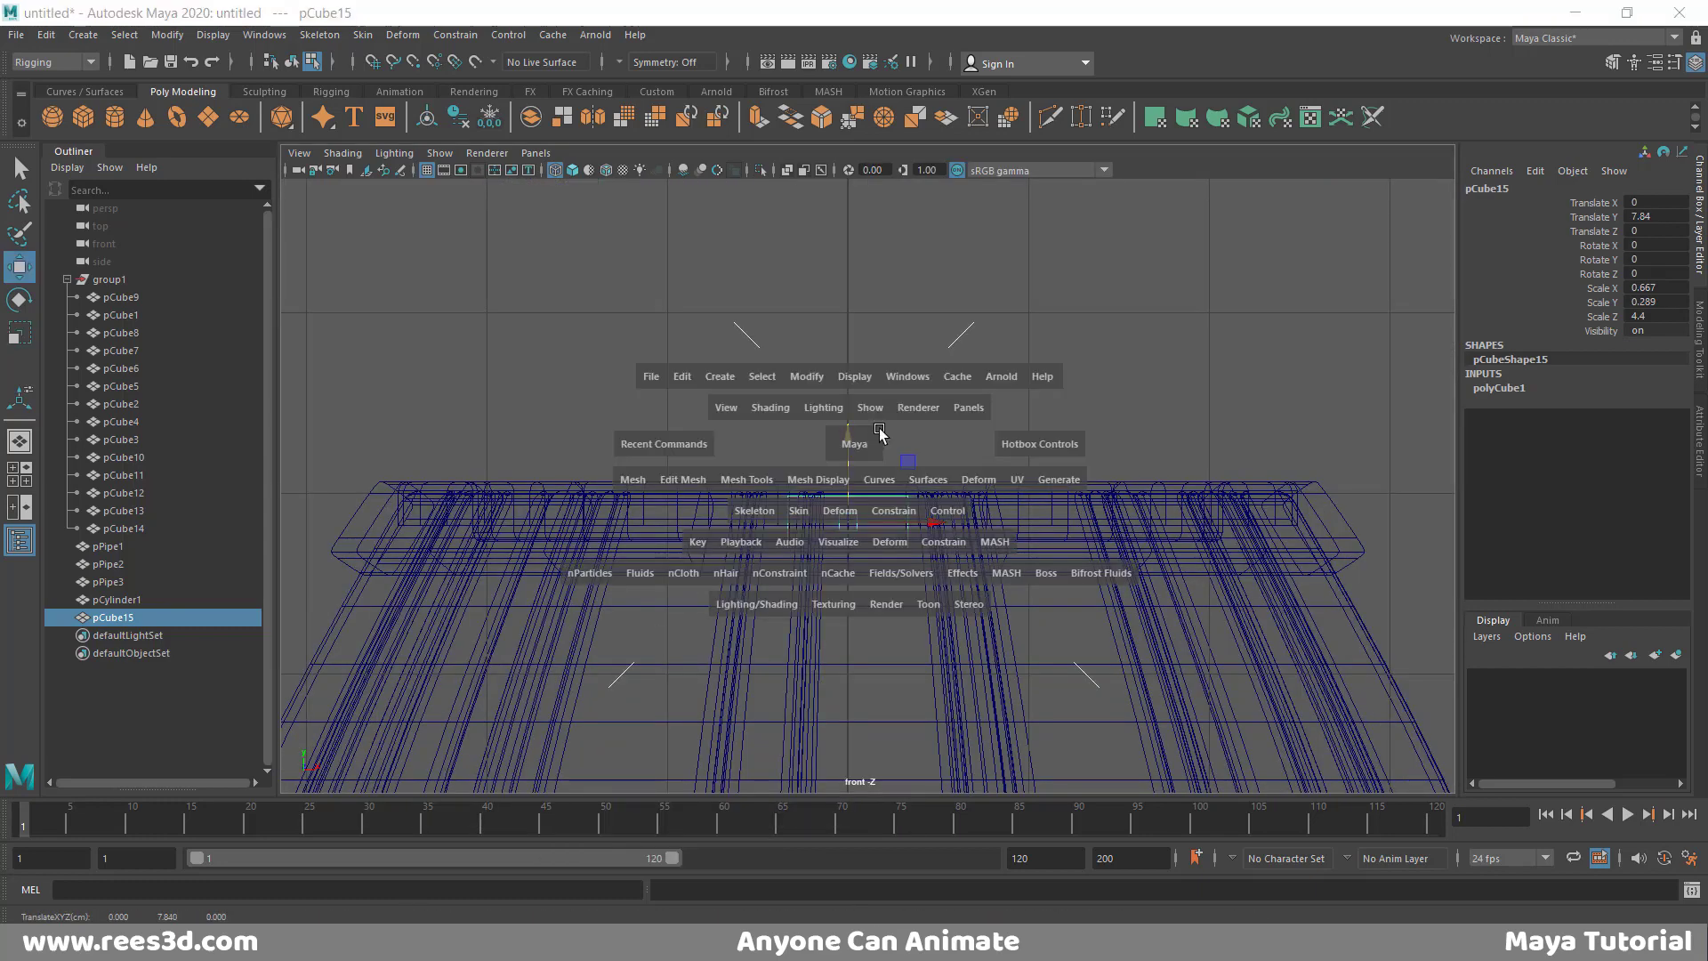
- Select the lid plank's lengthwise edges in wireframe display and bevel them
{"action": "left_click_drag", "start_coordinate": [1154, 254], "coordinate": [1208, 309]}
{"action": "right_click_drag", "start_coordinate": [1161, 306], "coordinate": [1161, 258]}
{"action": "left_click", "coordinate": [1141, 291]}
{"action": "left_click", "coordinate": [1139, 331], "text": "shift"}
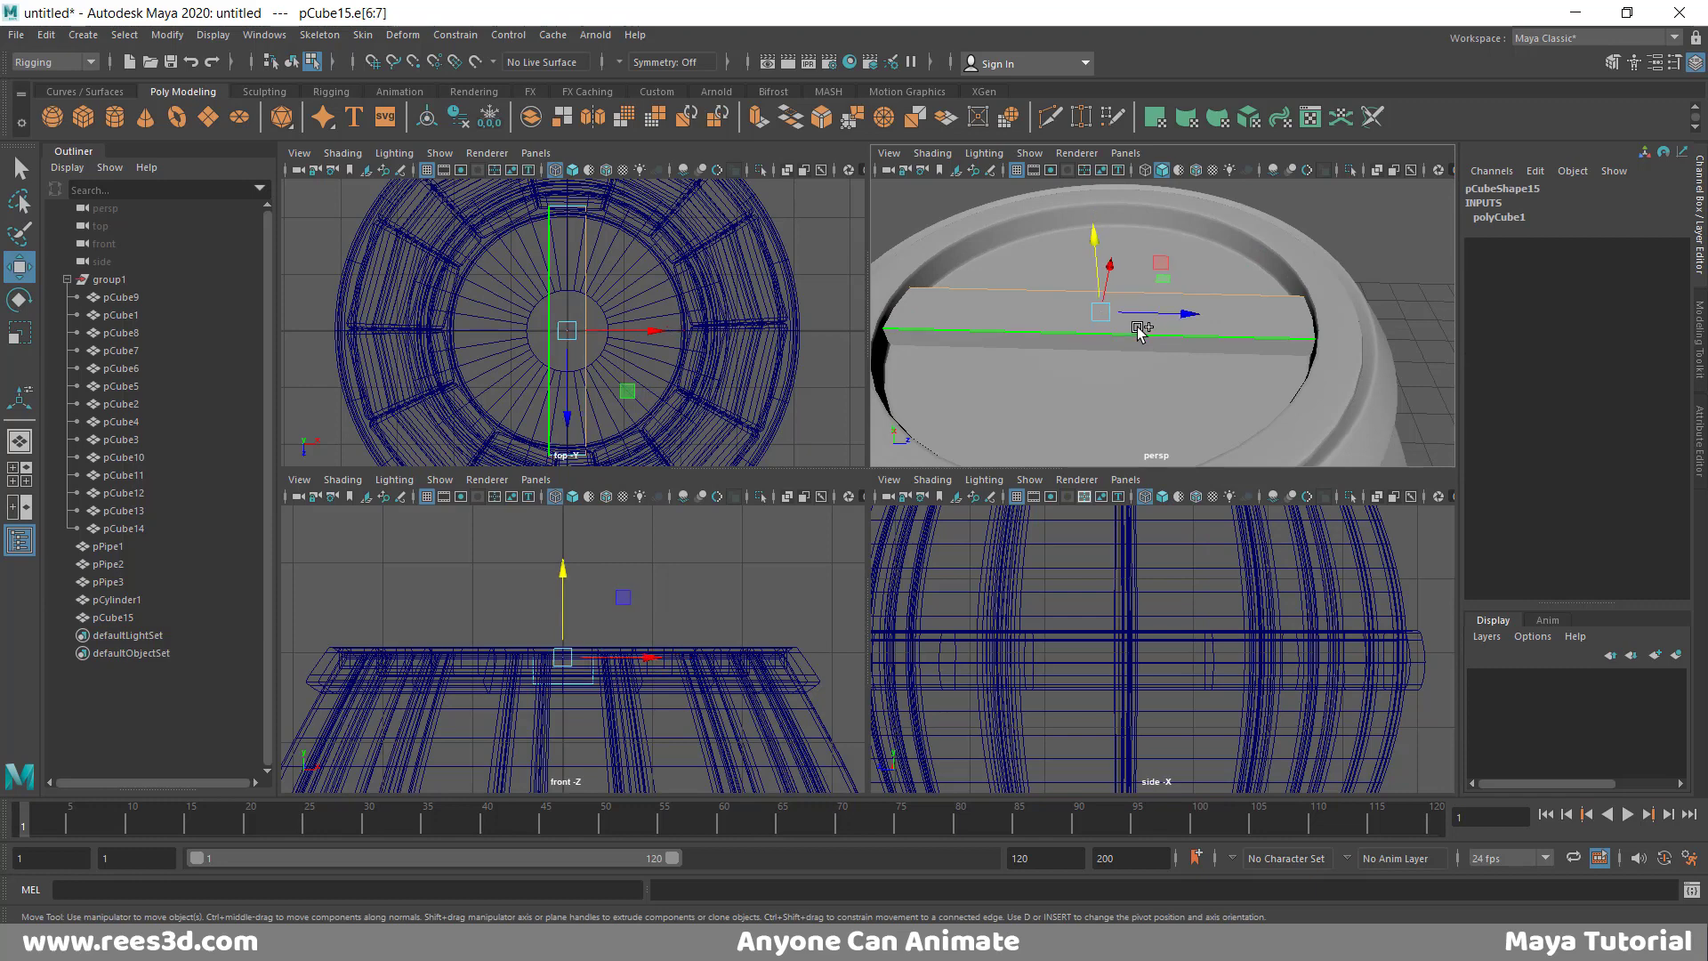
{"action": "key", "text": "4"}
{"action": "key", "text": "space"}
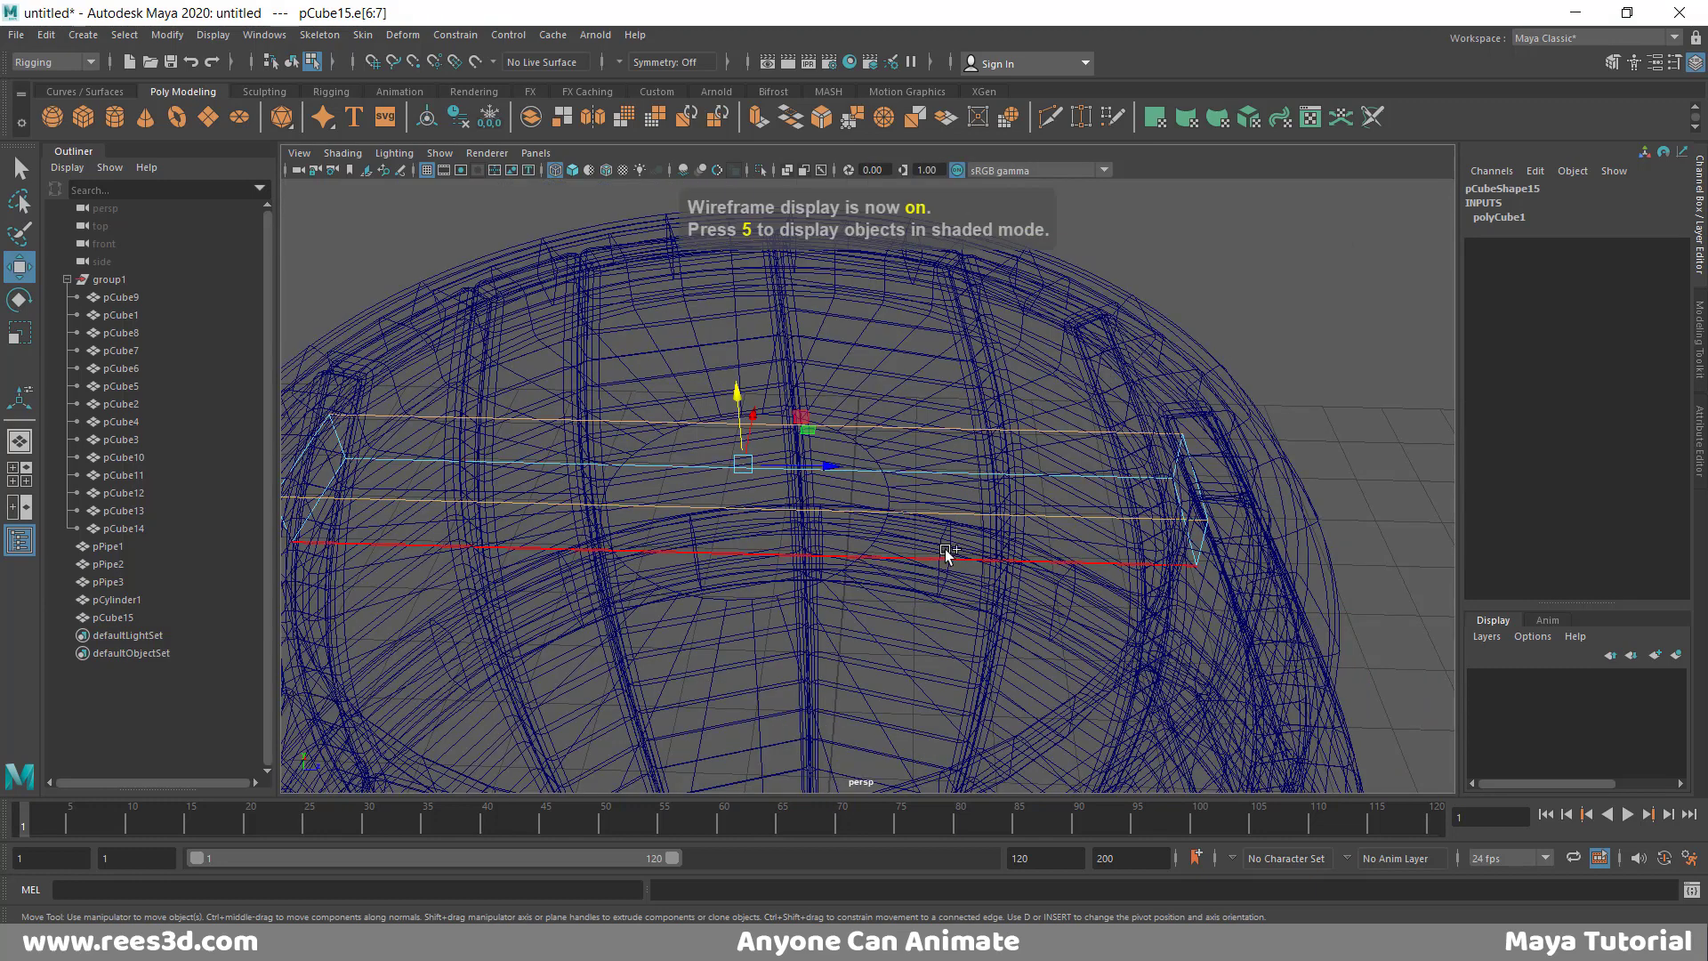
{"action": "right_click_drag", "start_coordinate": [984, 432], "coordinate": [1084, 433], "text": "shift"}
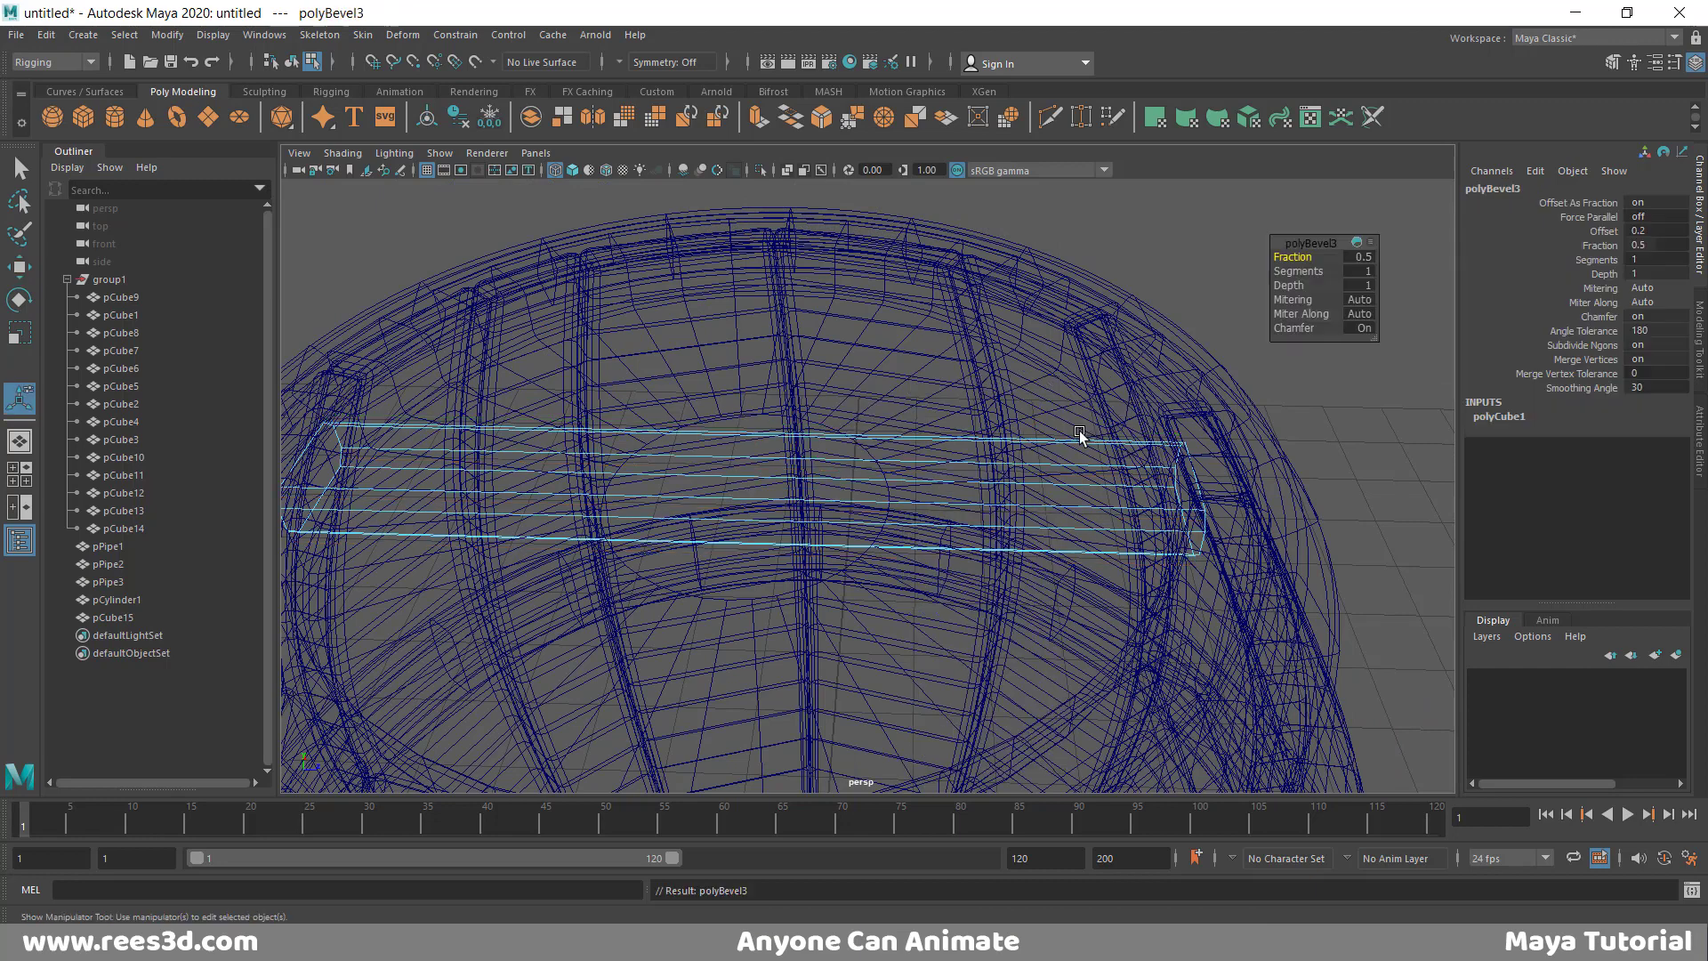
- Set the plank bevel's fraction to 0.3 and segments to 2, and return to shaded display
{"action": "left_click", "coordinate": [1364, 256]}
{"action": "type", "text": "0.3"}
{"action": "key", "text": "Return"}
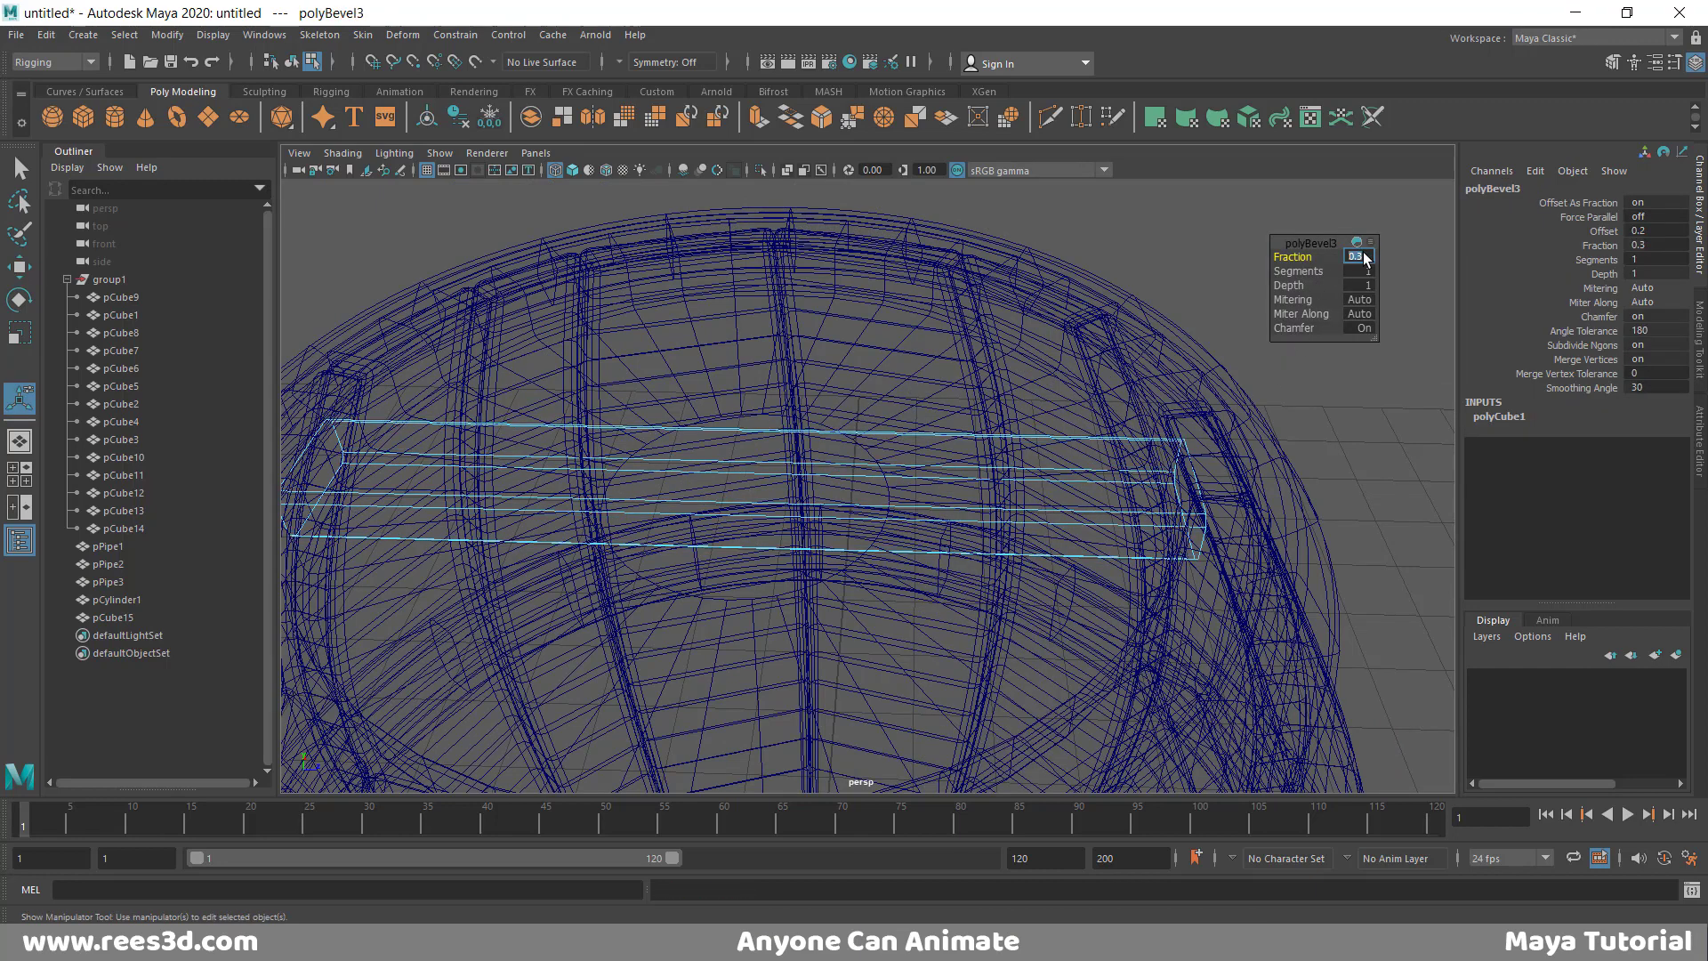
{"action": "left_click", "coordinate": [1364, 271]}
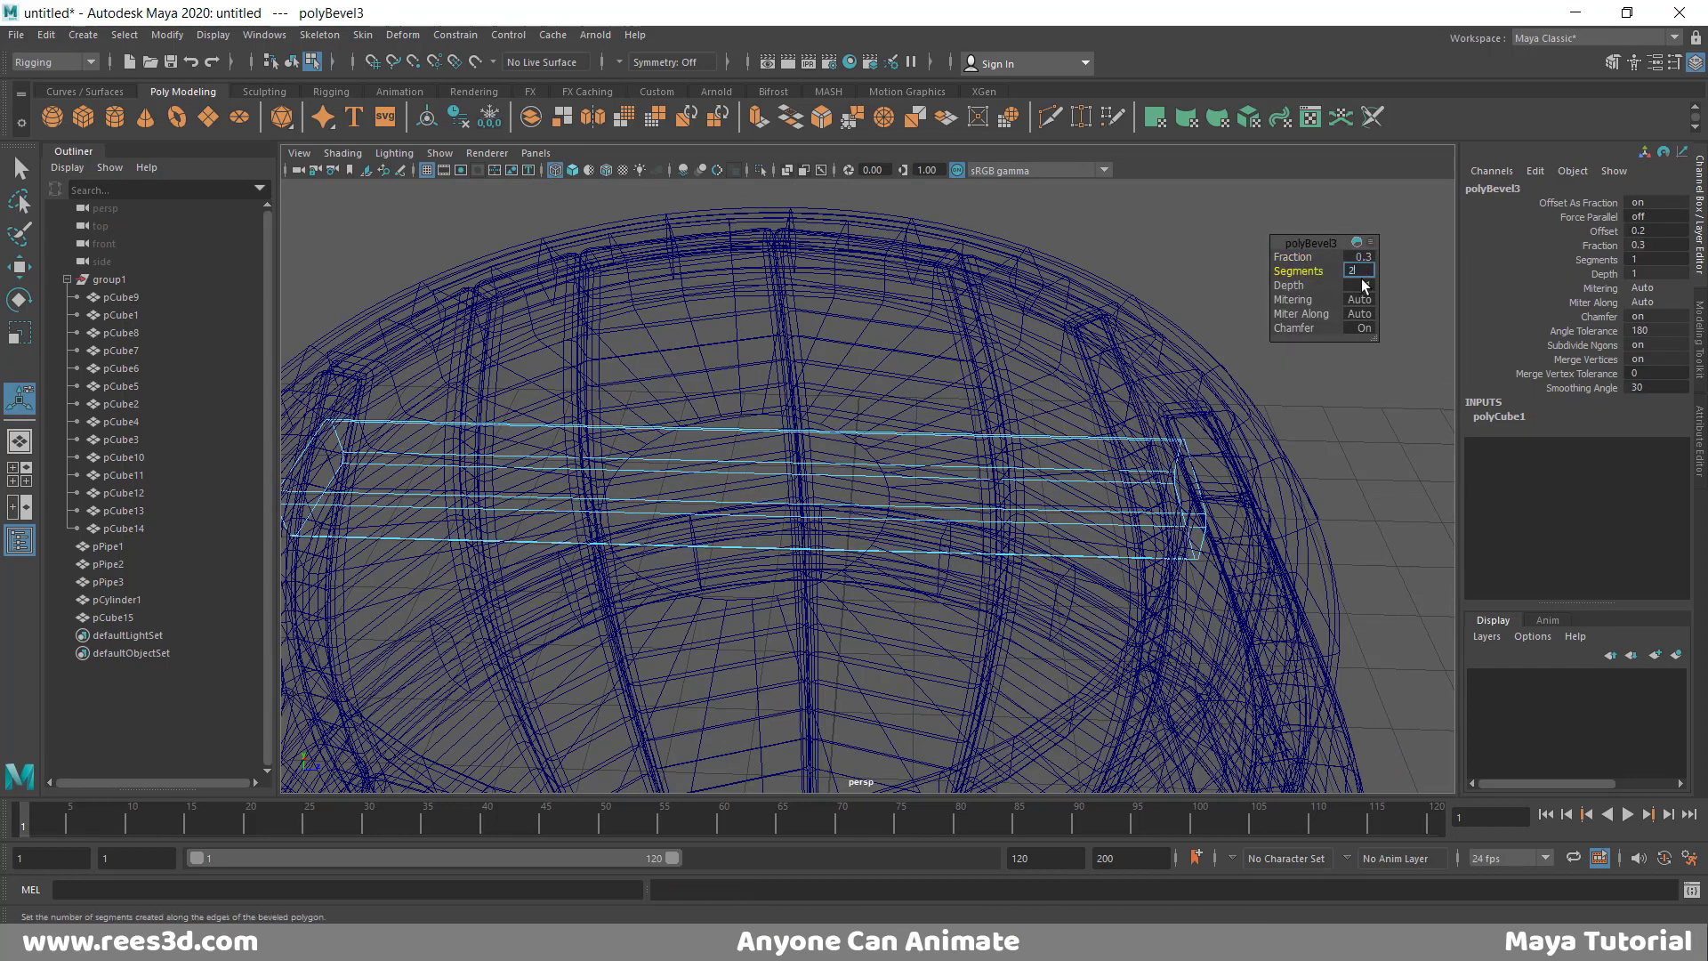
{"action": "key", "text": "Return"}
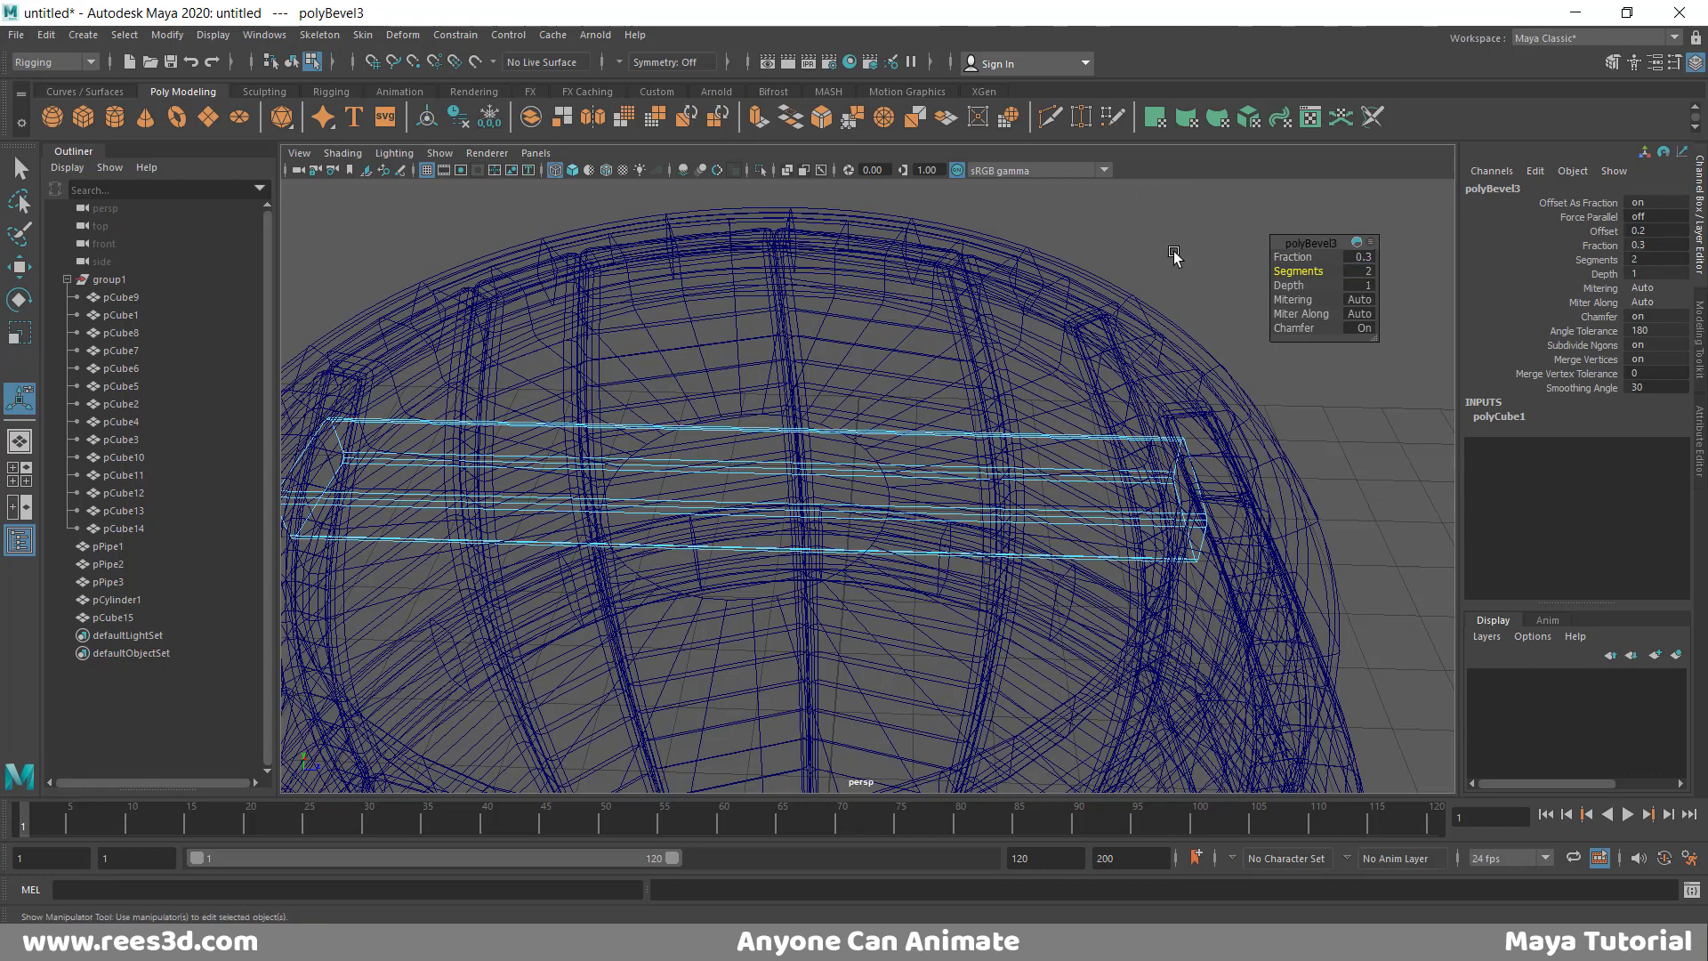
{"action": "key", "text": "5"}
- Duplicate the lid plank three times side by side along X, at Translate X 0.673, 1.347 and 2.02
{"action": "left_click_drag", "start_coordinate": [1106, 622], "coordinate": [812, 711], "text": "alt"}
{"action": "scroll", "coordinate": [881, 476], "scroll_direction": "down", "scroll_amount": 10}
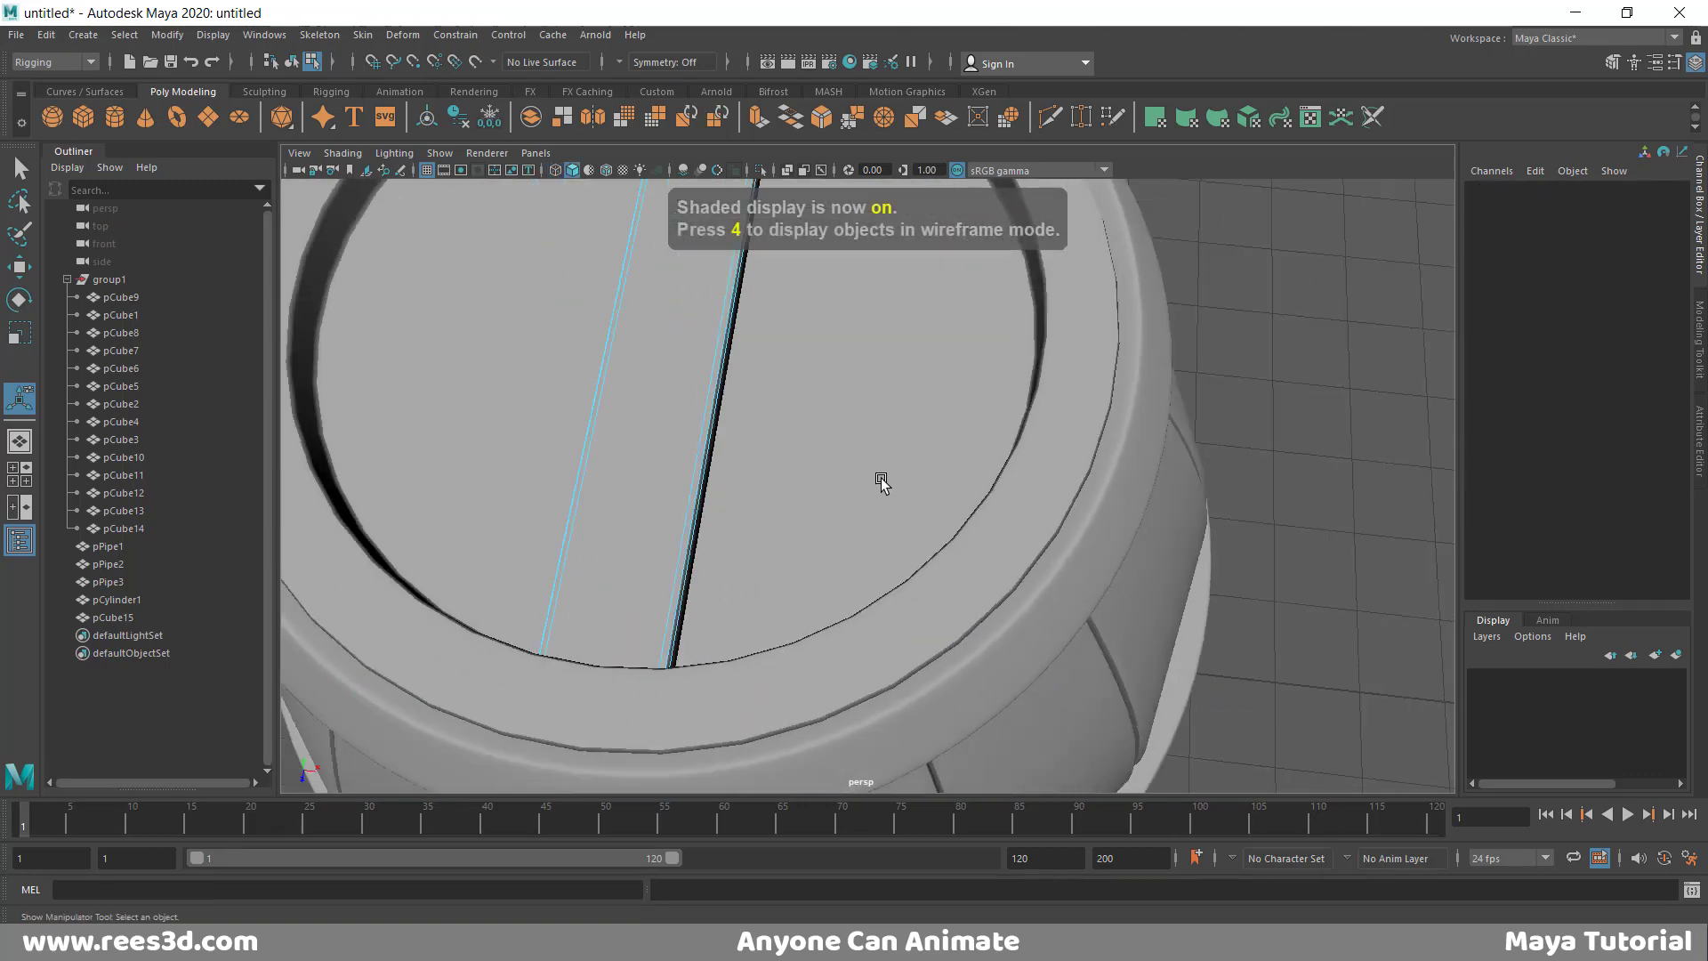
{"action": "right_click_drag", "start_coordinate": [814, 420], "coordinate": [791, 532]}
{"action": "key", "text": "ctrl+d"}
{"action": "key", "text": "w"}
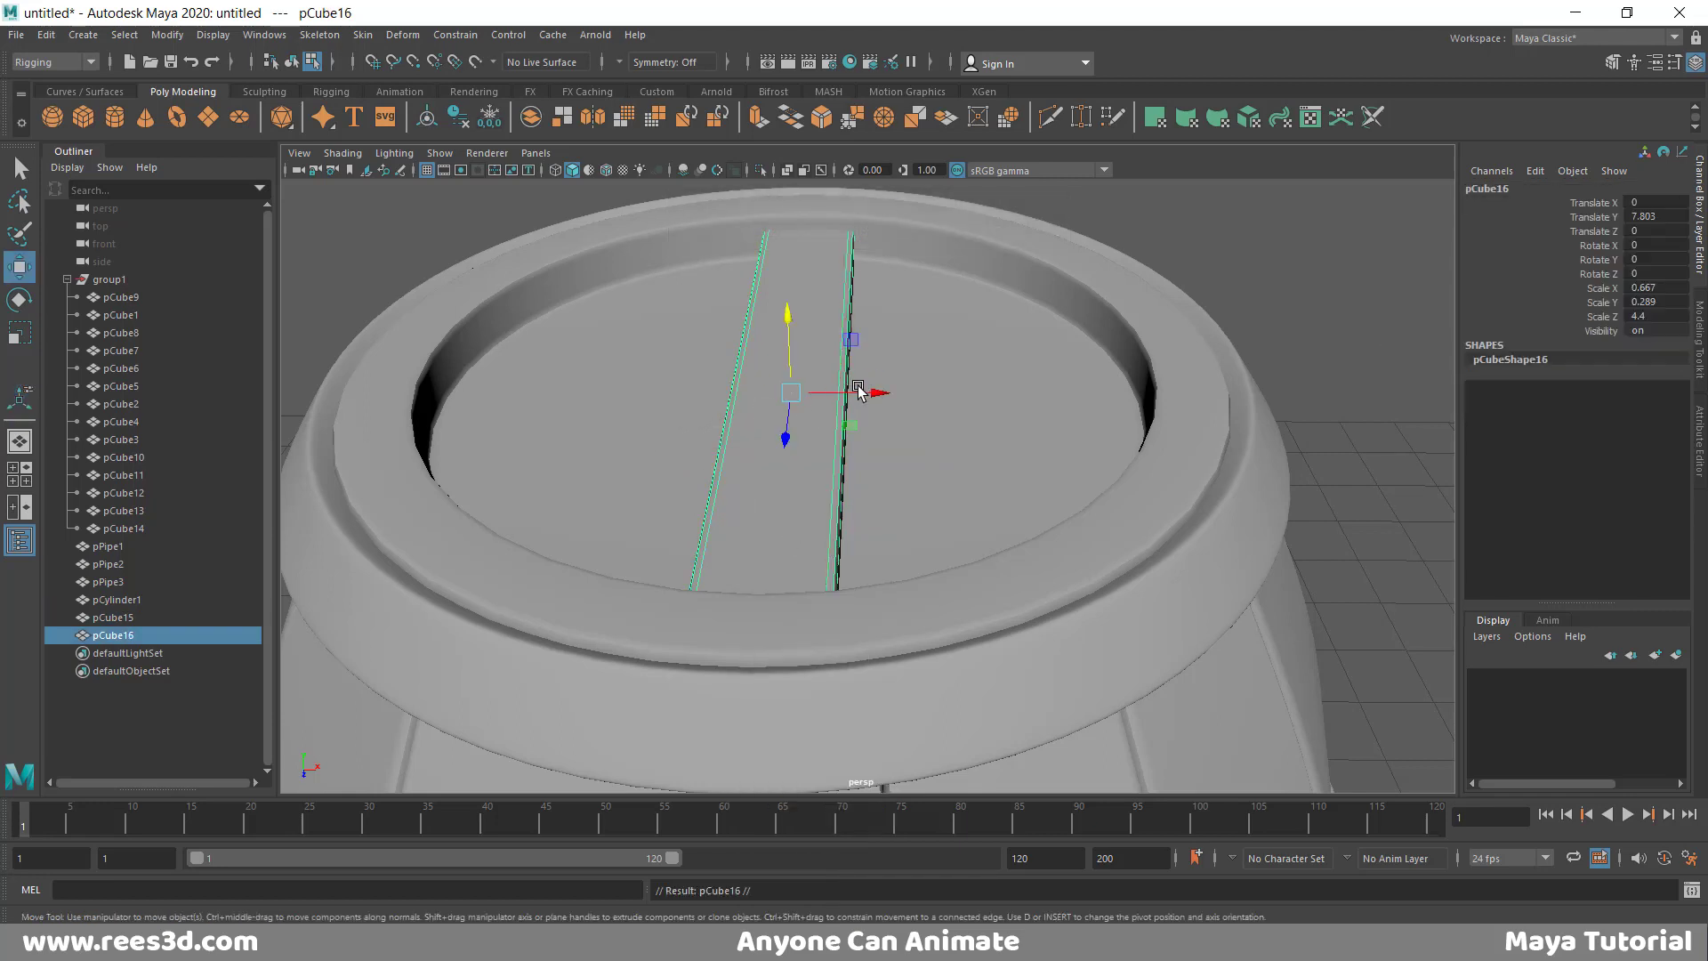
{"action": "left_click_drag", "start_coordinate": [859, 392], "coordinate": [971, 392]}
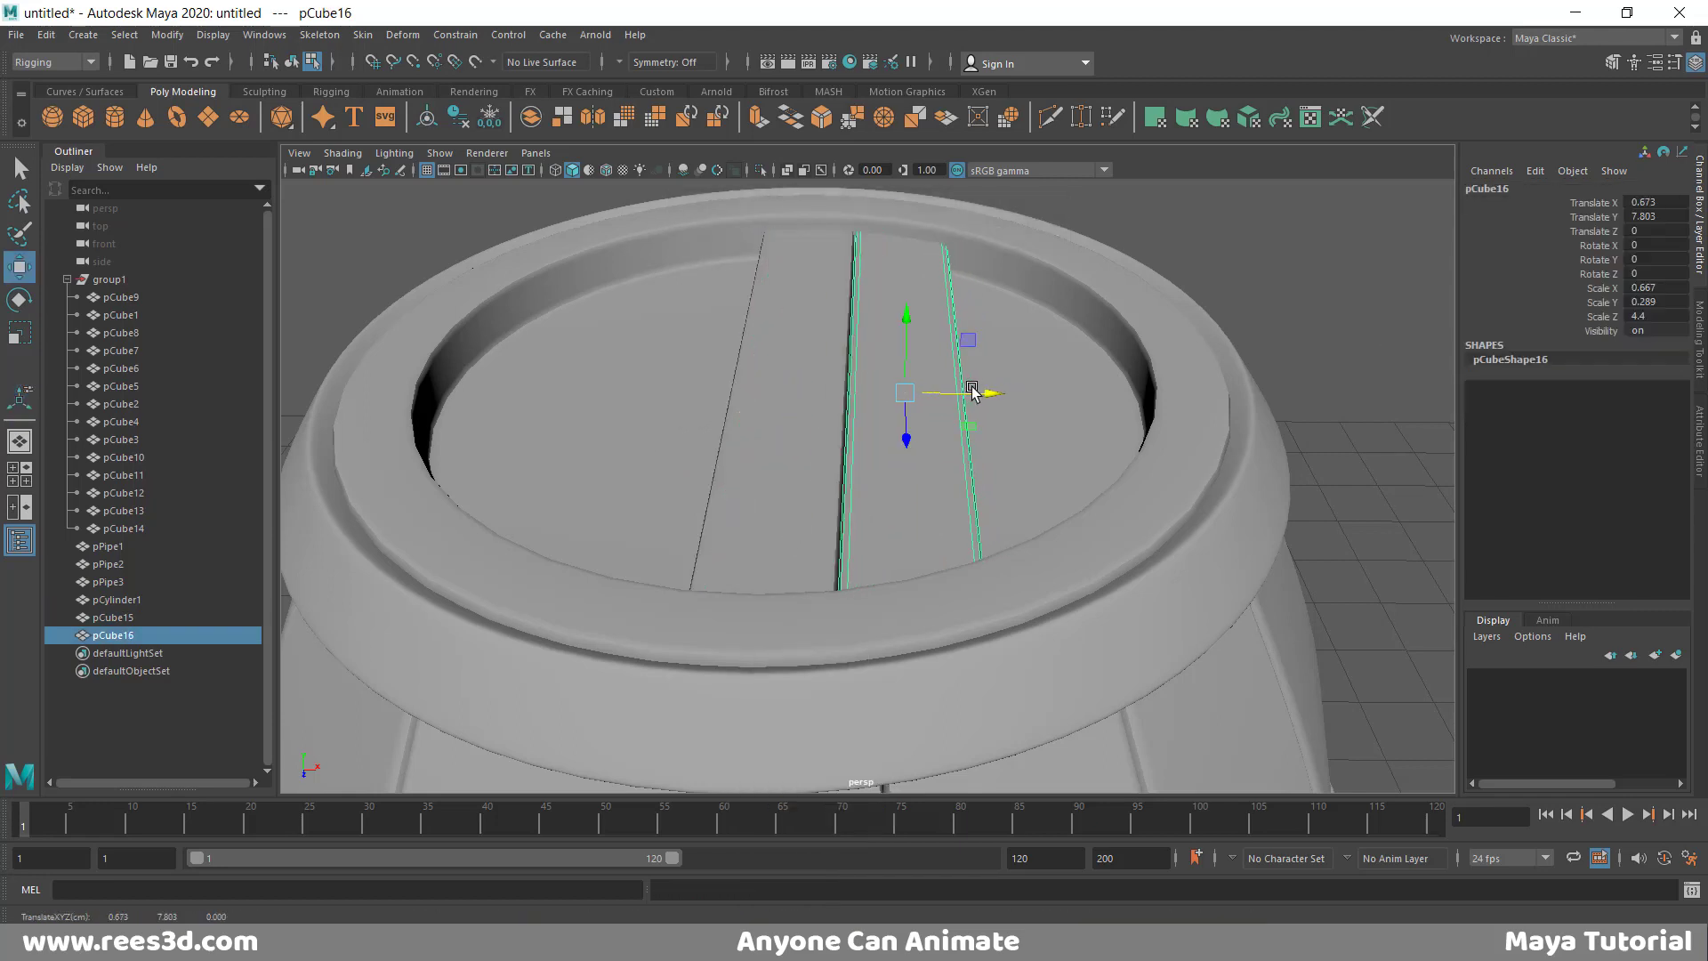
{"action": "key", "text": "shift+d"}
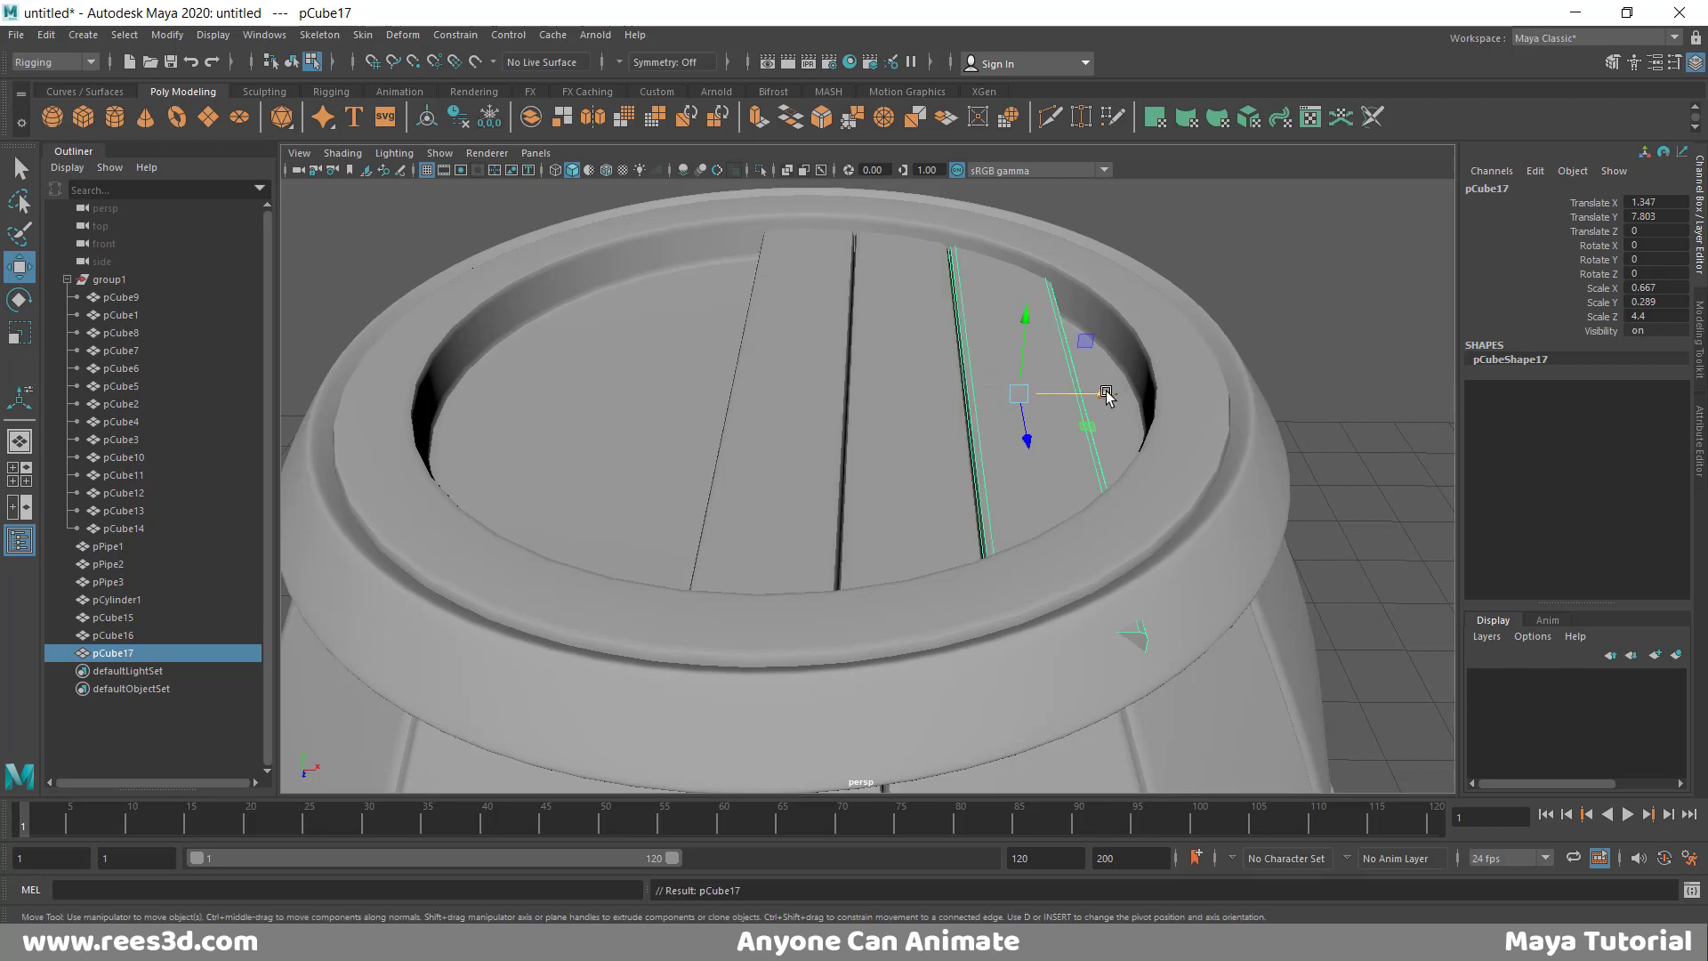
{"action": "key", "text": "shift+d"}
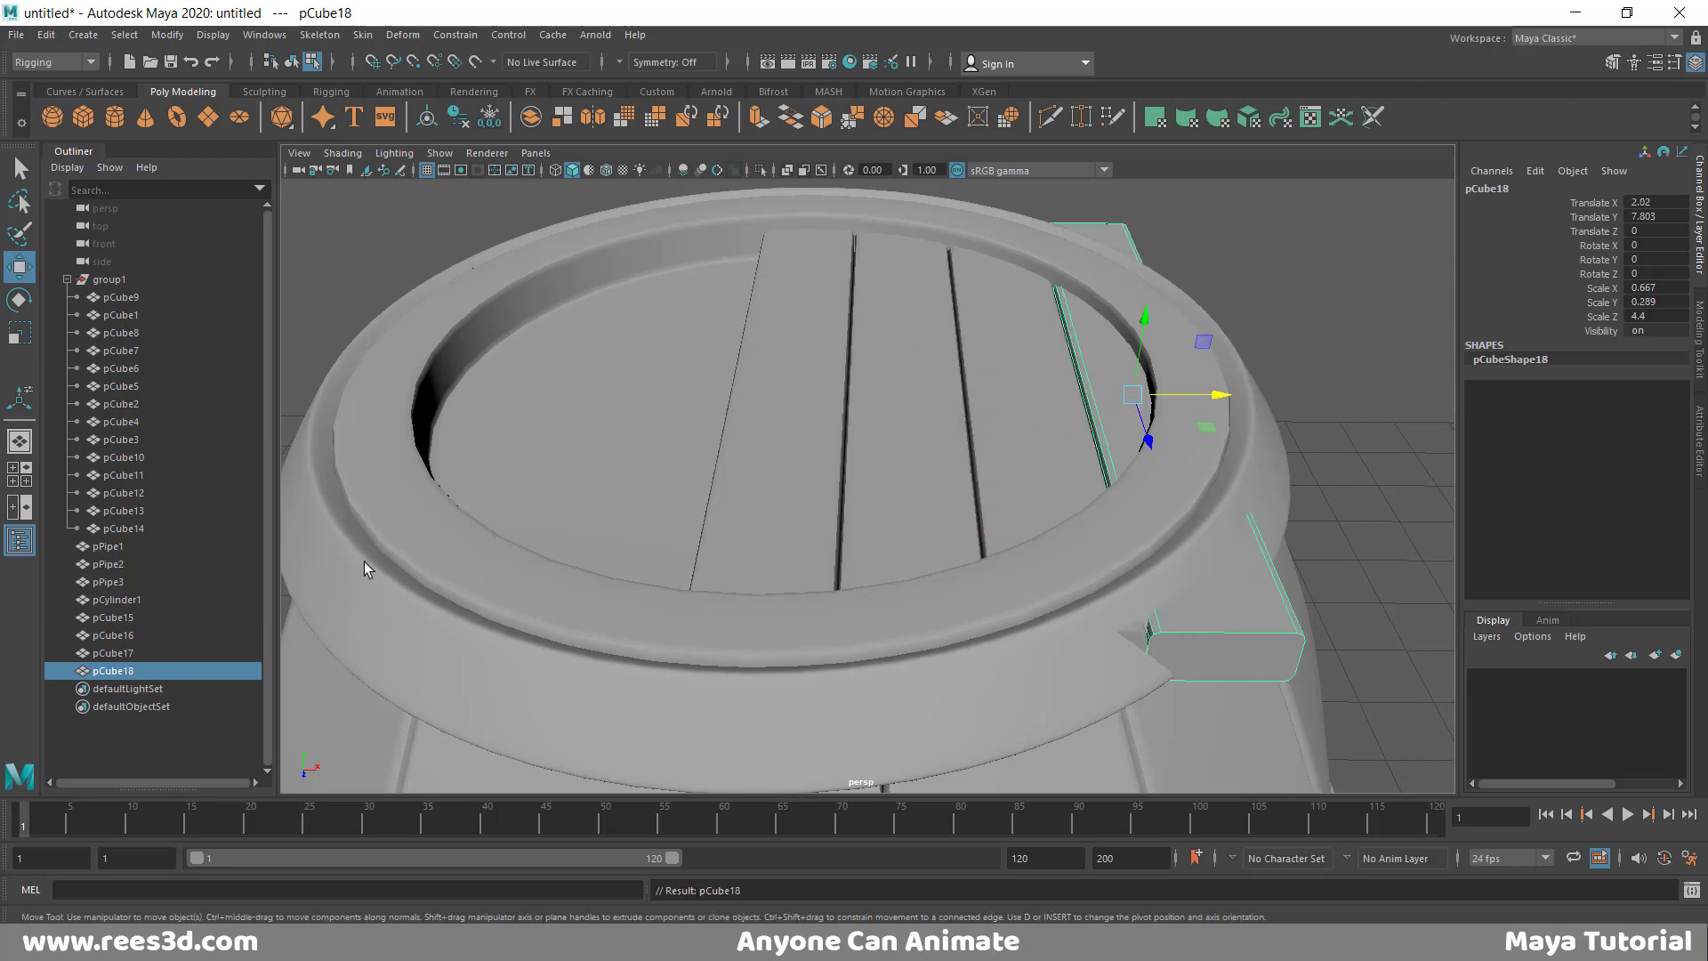
- Duplicate the three copied planks together and move them to the opposite side, with the innermost one at Translate X -0.661
{"action": "left_click", "coordinate": [292, 64]}
{"action": "left_click", "coordinate": [1110, 368], "text": "shift"}
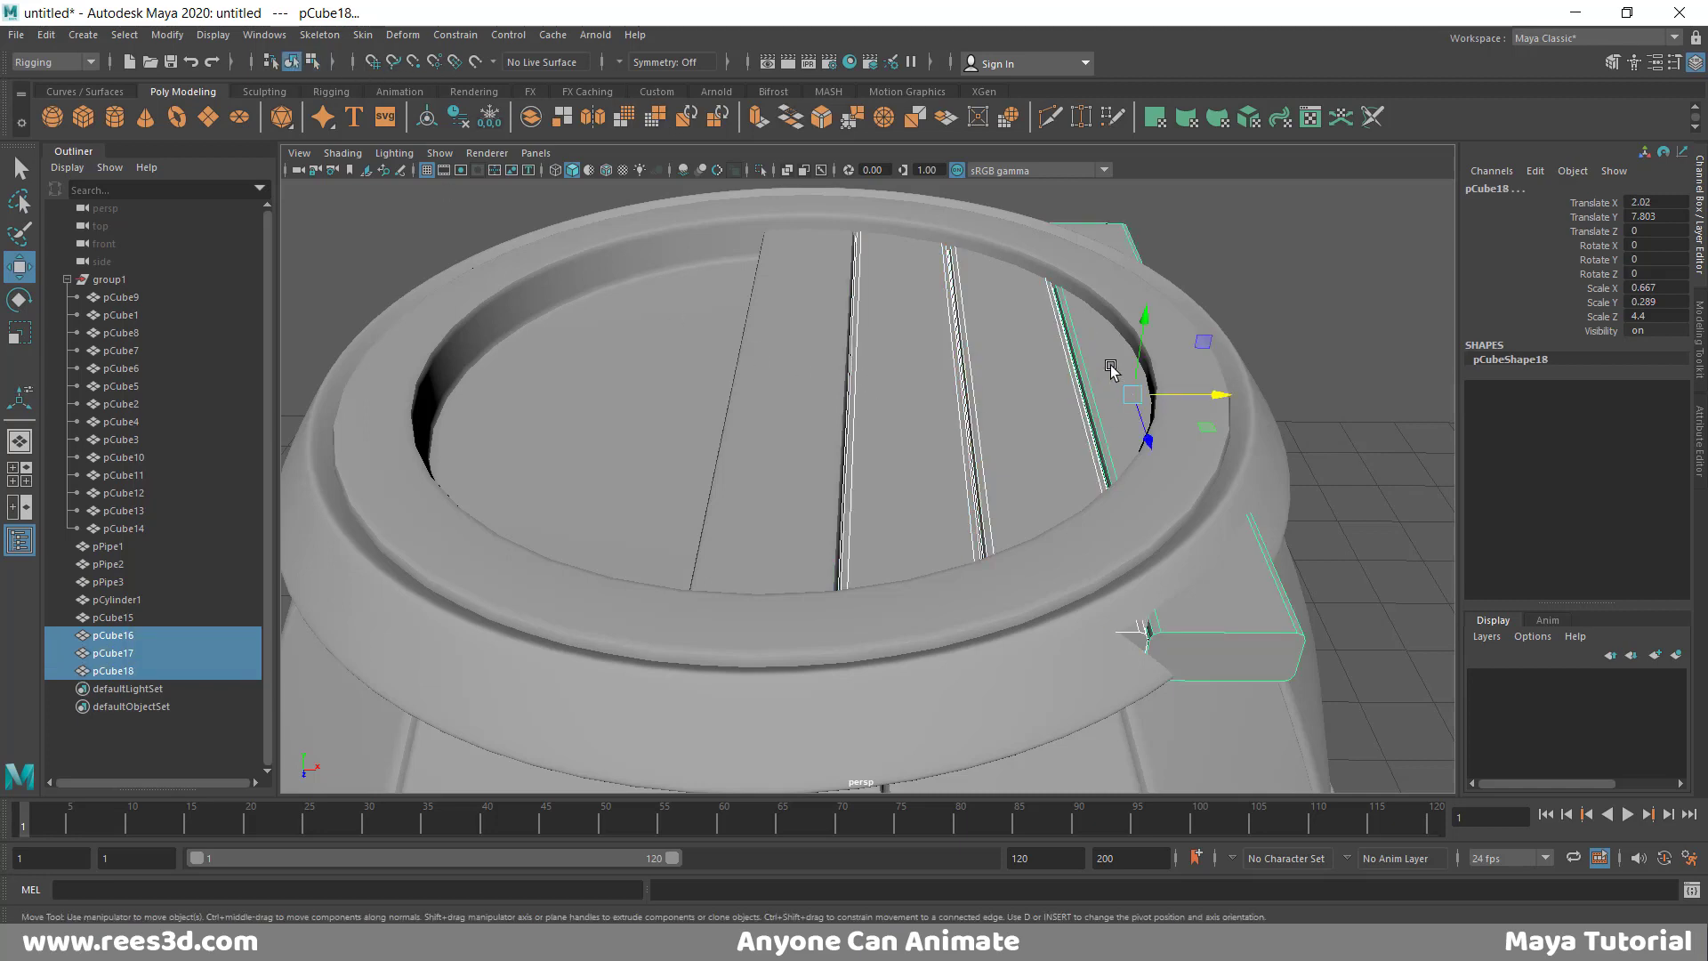
{"action": "key", "text": "ctrl+d"}
{"action": "left_click_drag", "start_coordinate": [1210, 382], "coordinate": [751, 430]}
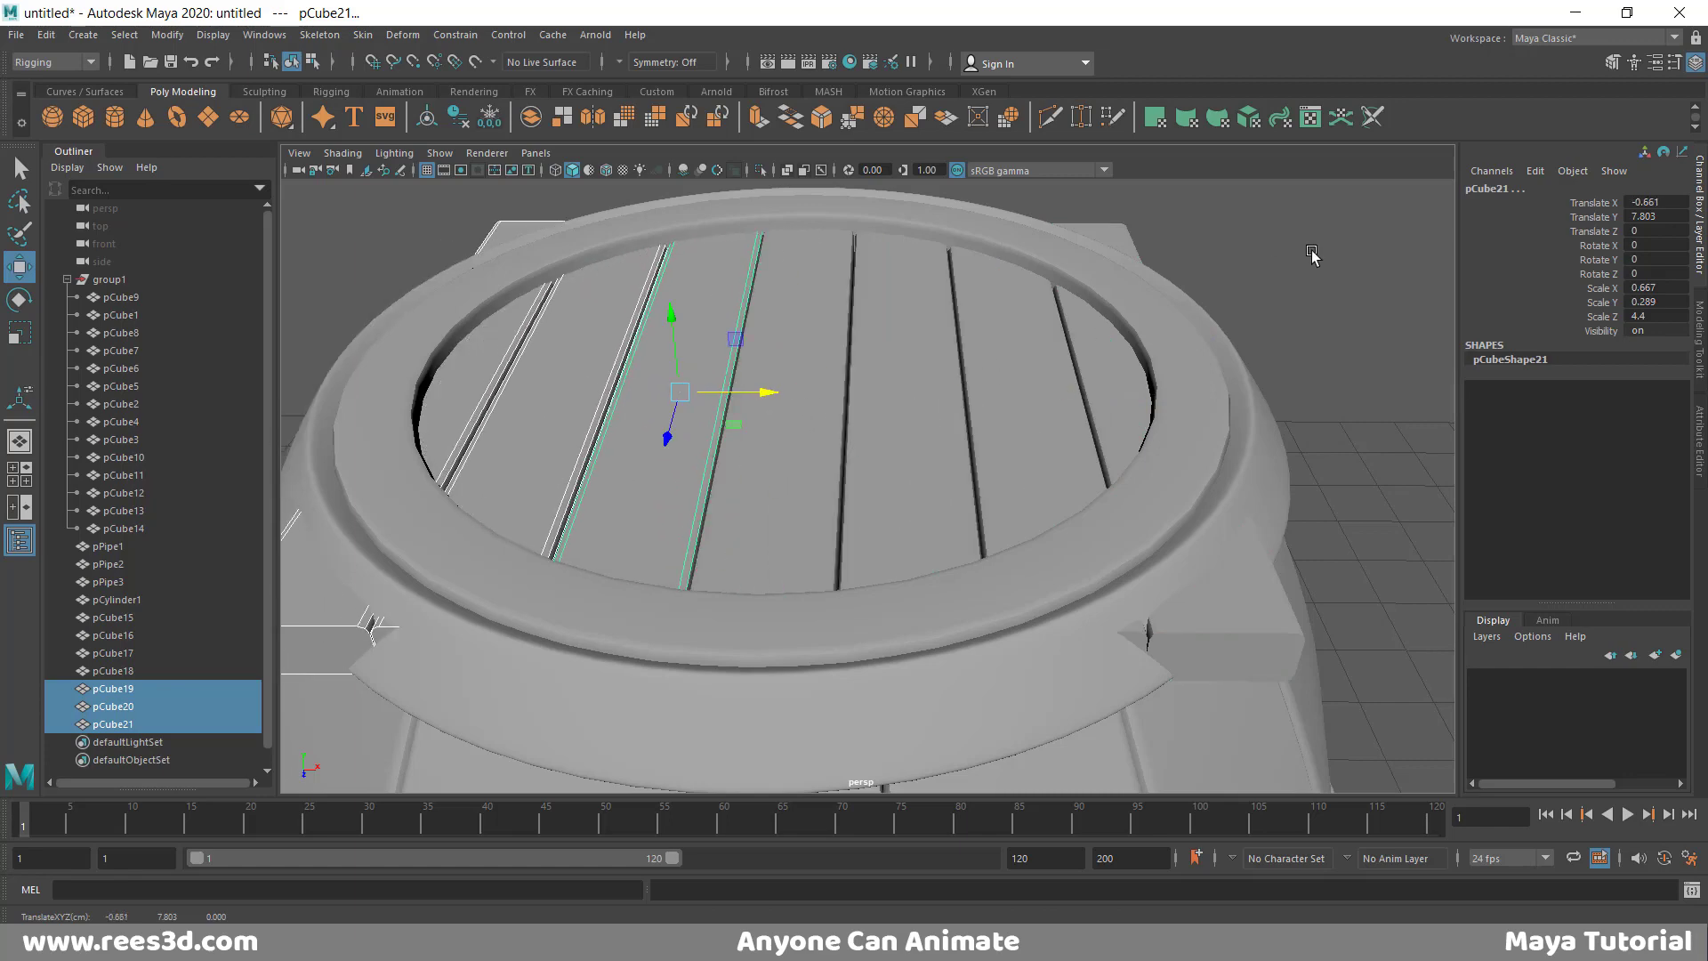
{"action": "left_click", "coordinate": [1339, 242]}
- Scale the outer-side end vertices of the outermost negative-X plank inward along Z in the top view to keep them within the barrel's rim
{"action": "left_click_drag", "start_coordinate": [1157, 431], "coordinate": [1175, 450], "text": "alt"}
{"action": "right_click_drag", "start_coordinate": [1175, 450], "coordinate": [676, 498], "text": "alt"}
{"action": "left_click_drag", "start_coordinate": [676, 498], "coordinate": [762, 488], "text": "alt"}
{"action": "right_click_drag", "start_coordinate": [762, 489], "coordinate": [897, 486], "text": "alt"}
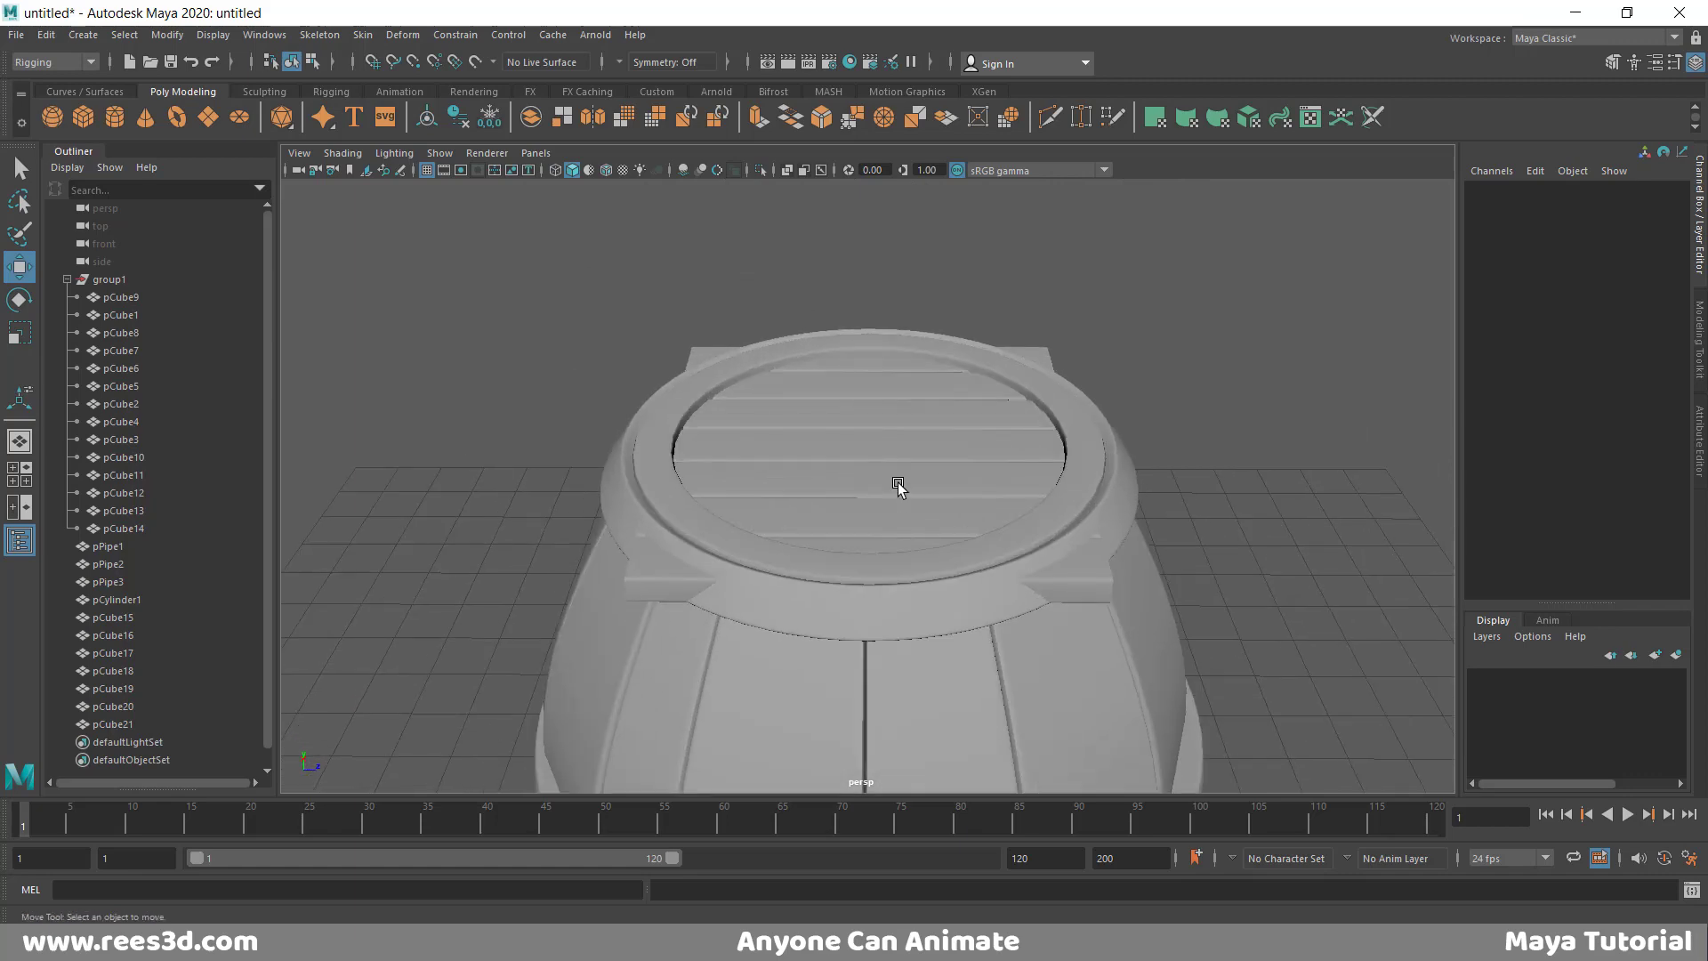
{"action": "left_click", "coordinate": [654, 570]}
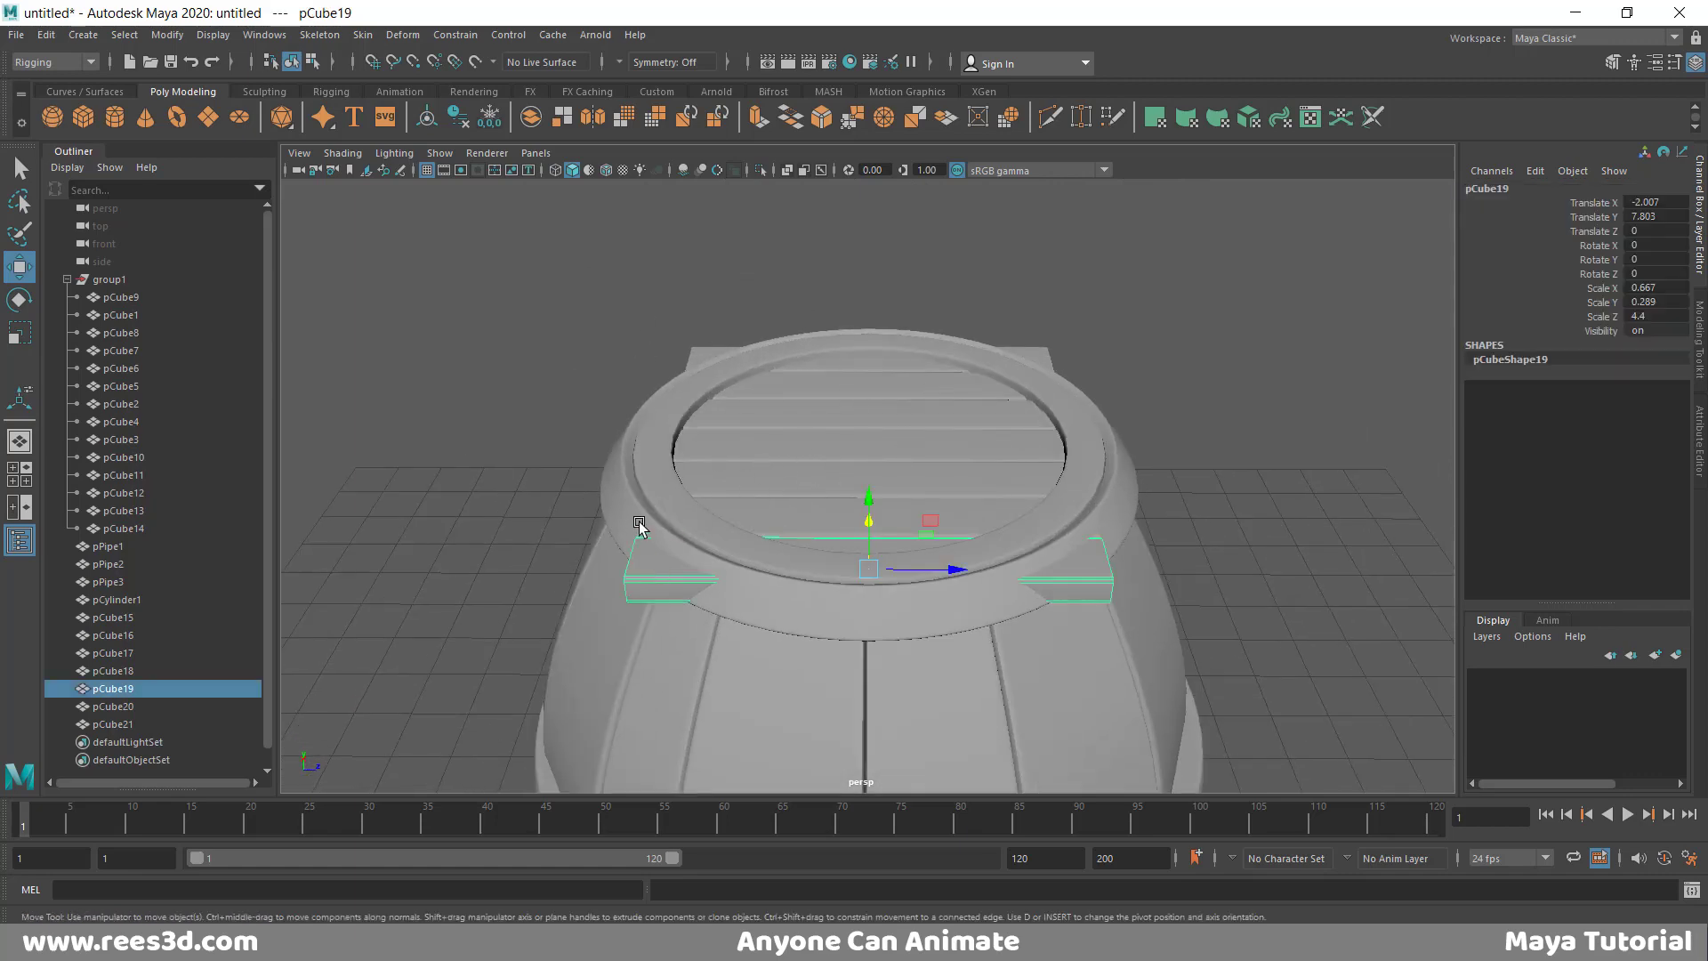
{"action": "key", "text": "space"}
{"action": "key", "text": "space"}
{"action": "middle_click_drag", "start_coordinate": [712, 310], "coordinate": [714, 395], "text": "alt"}
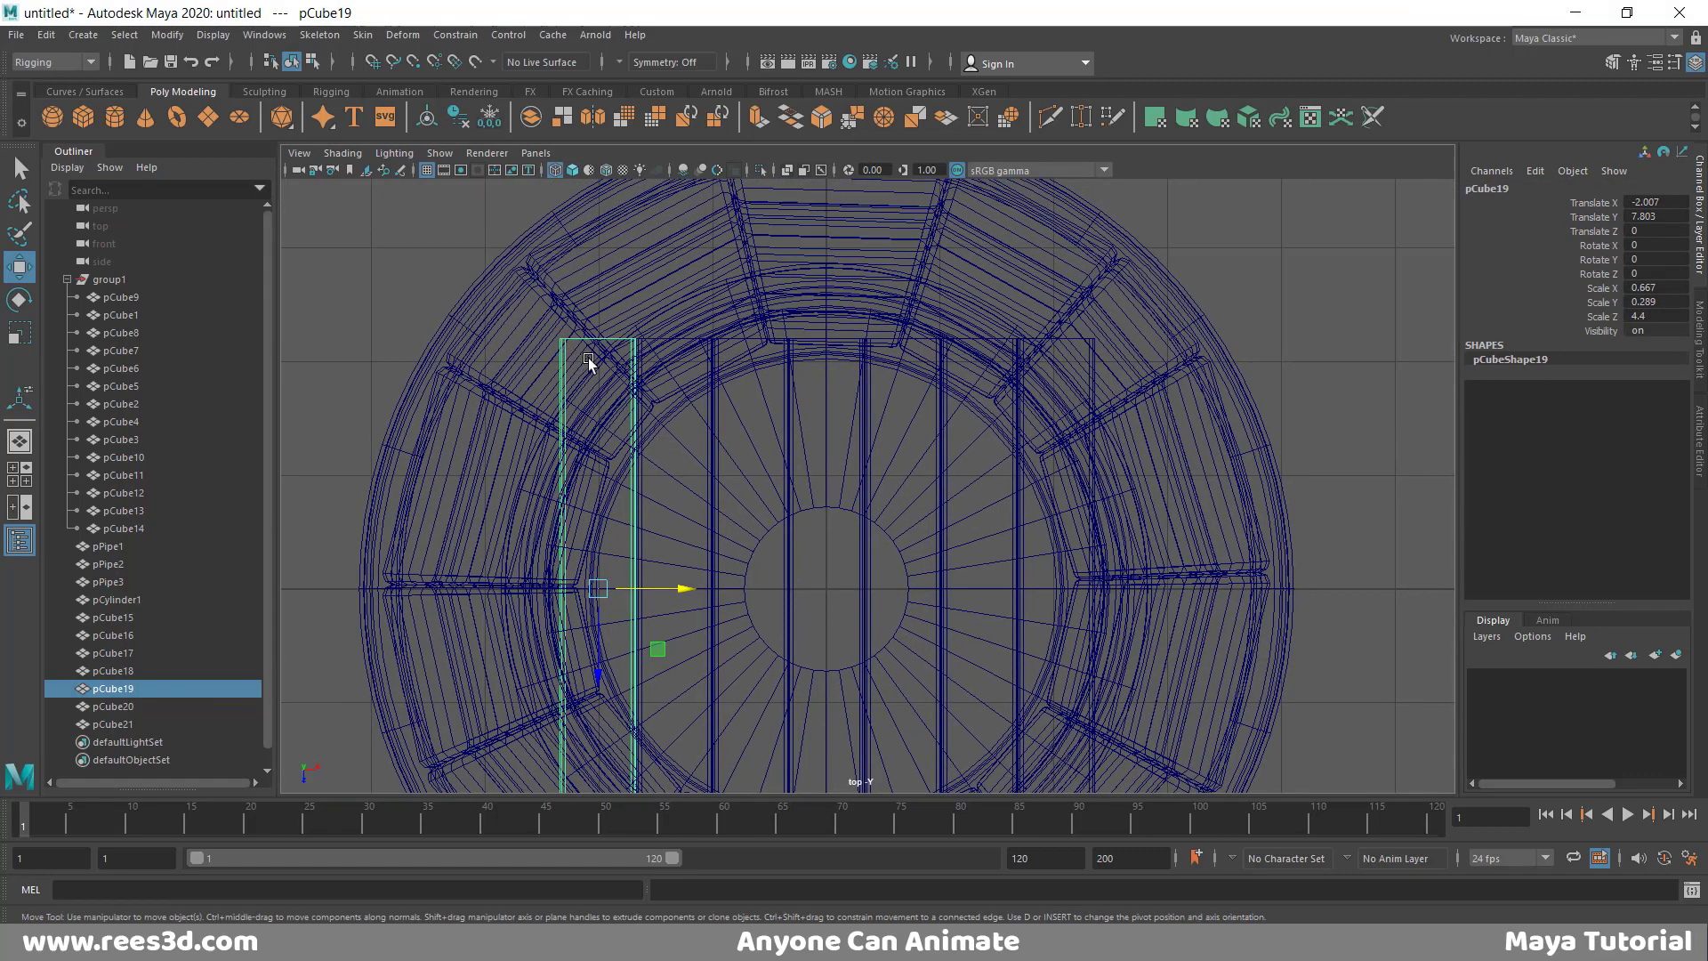
{"action": "left_click", "coordinate": [1079, 343], "text": "shift"}
{"action": "key", "text": "ctrl+z"}
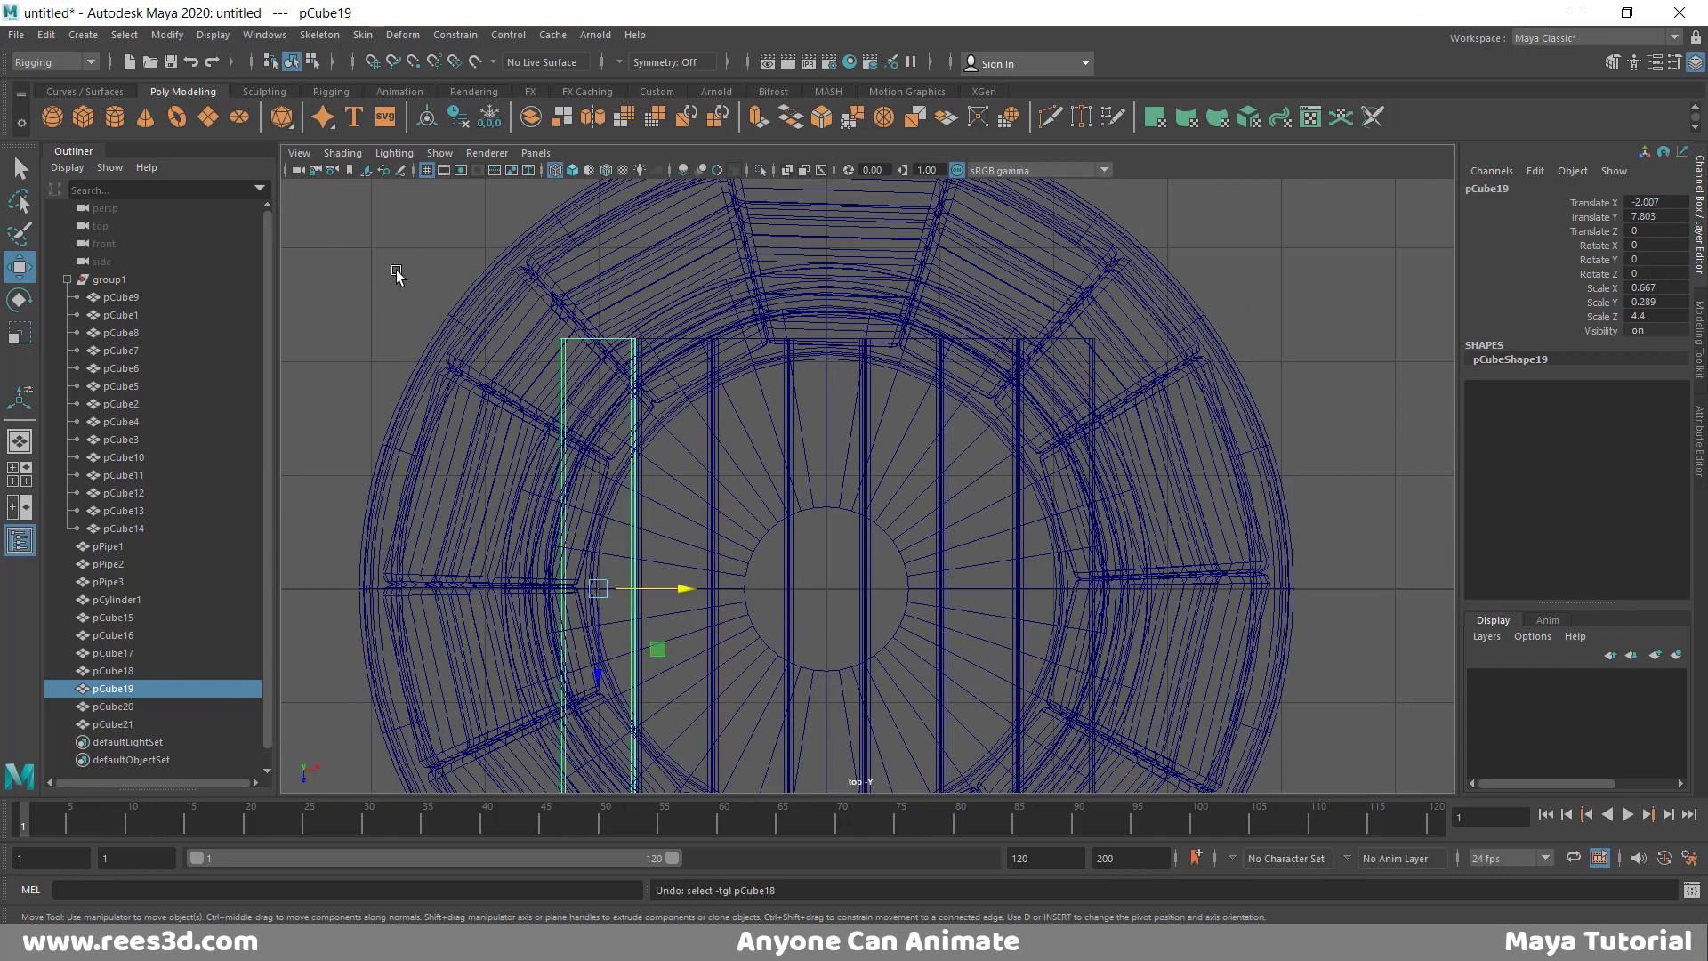
{"action": "right_click_drag", "start_coordinate": [410, 264], "coordinate": [307, 269]}
{"action": "left_click_drag", "start_coordinate": [509, 285], "coordinate": [602, 402]}
{"action": "middle_click_drag", "start_coordinate": [631, 507], "coordinate": [721, 403], "text": "alt"}
{"action": "right_click_drag", "start_coordinate": [720, 403], "coordinate": [683, 524], "text": "alt"}
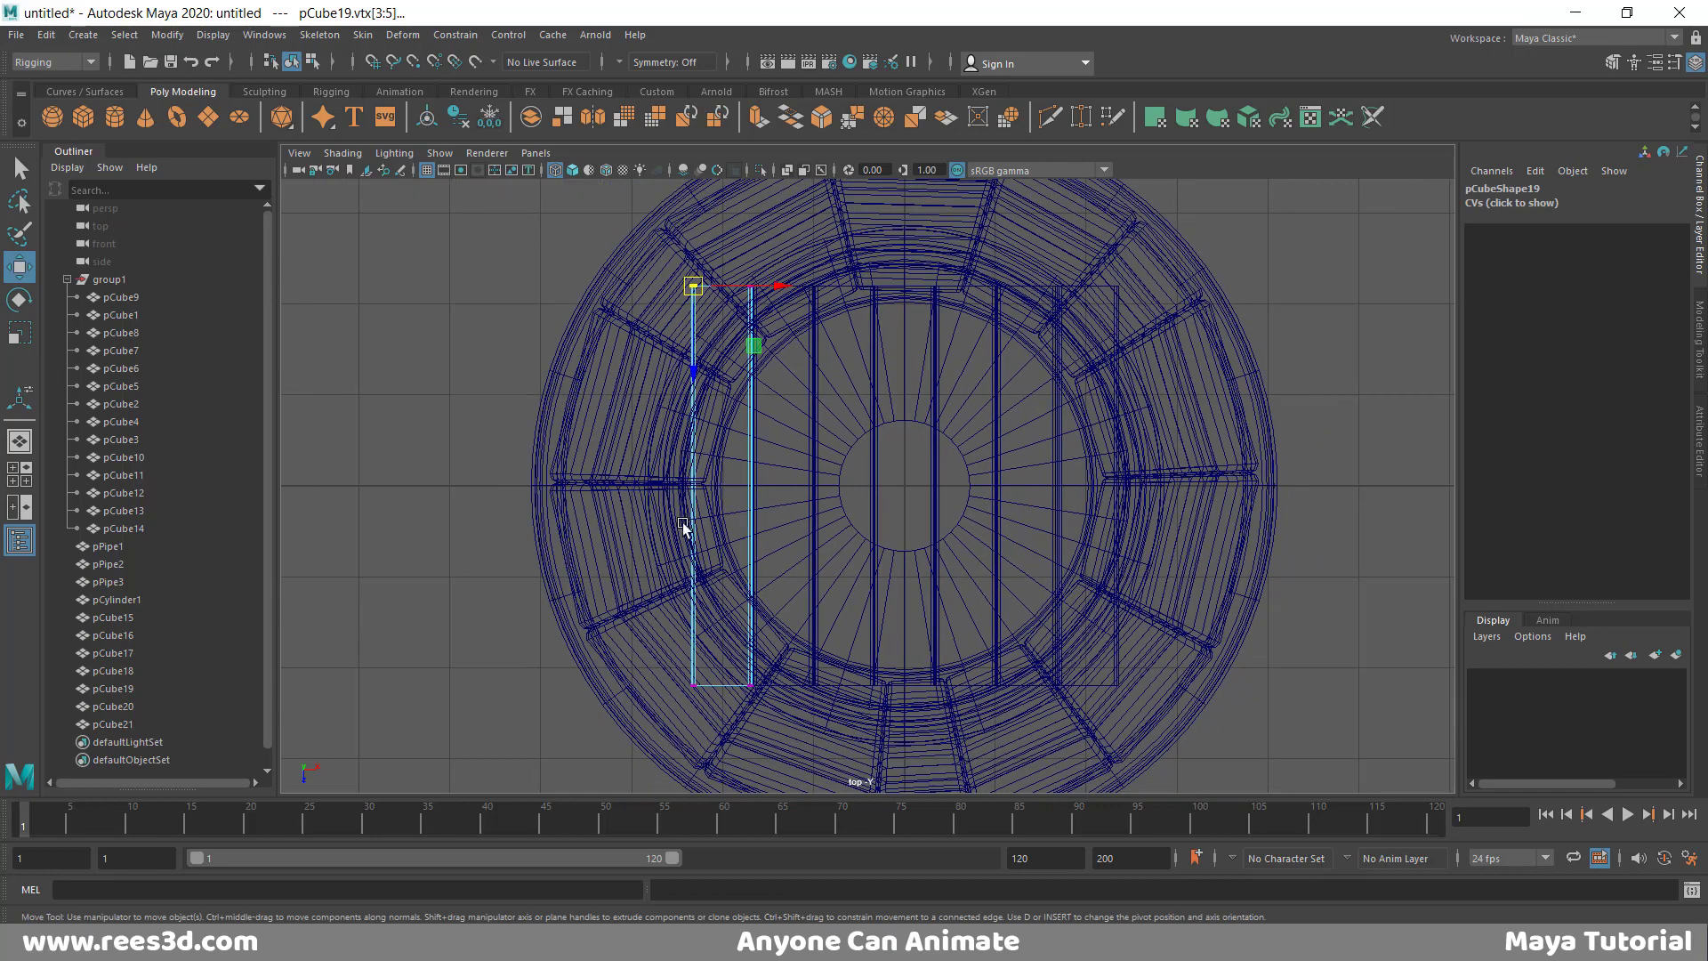
{"action": "left_click_drag", "start_coordinate": [722, 702], "coordinate": [701, 683], "text": "shift"}
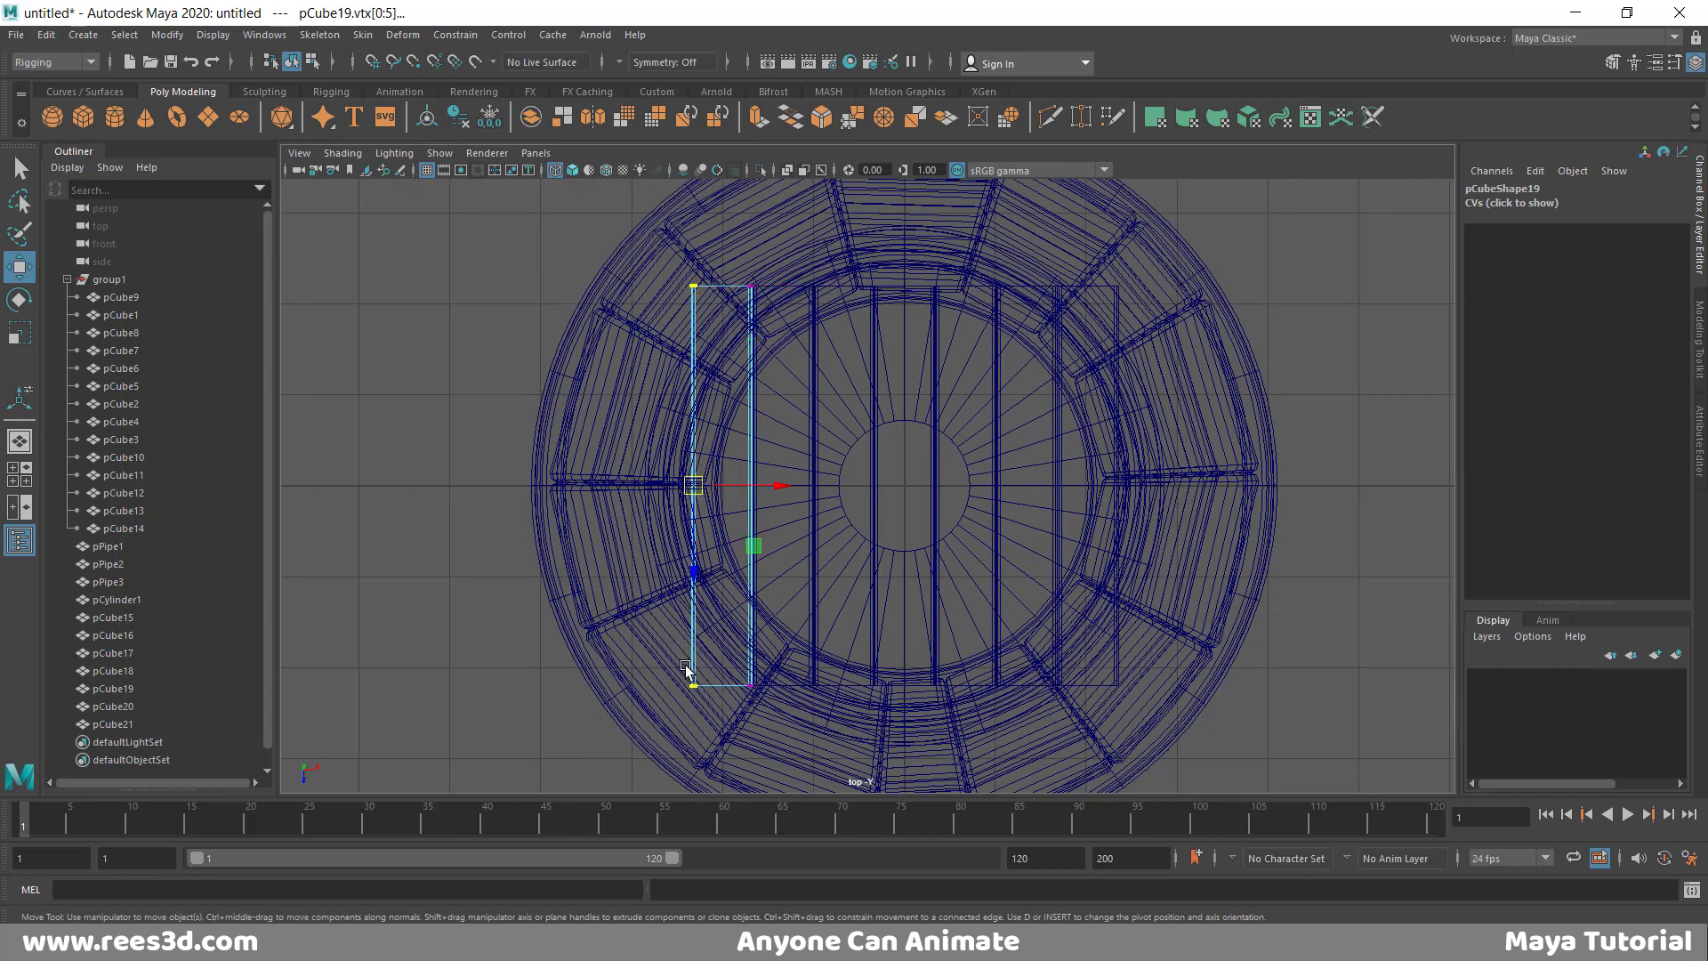
{"action": "key", "text": "r"}
{"action": "left_click_drag", "start_coordinate": [700, 568], "coordinate": [693, 503]}
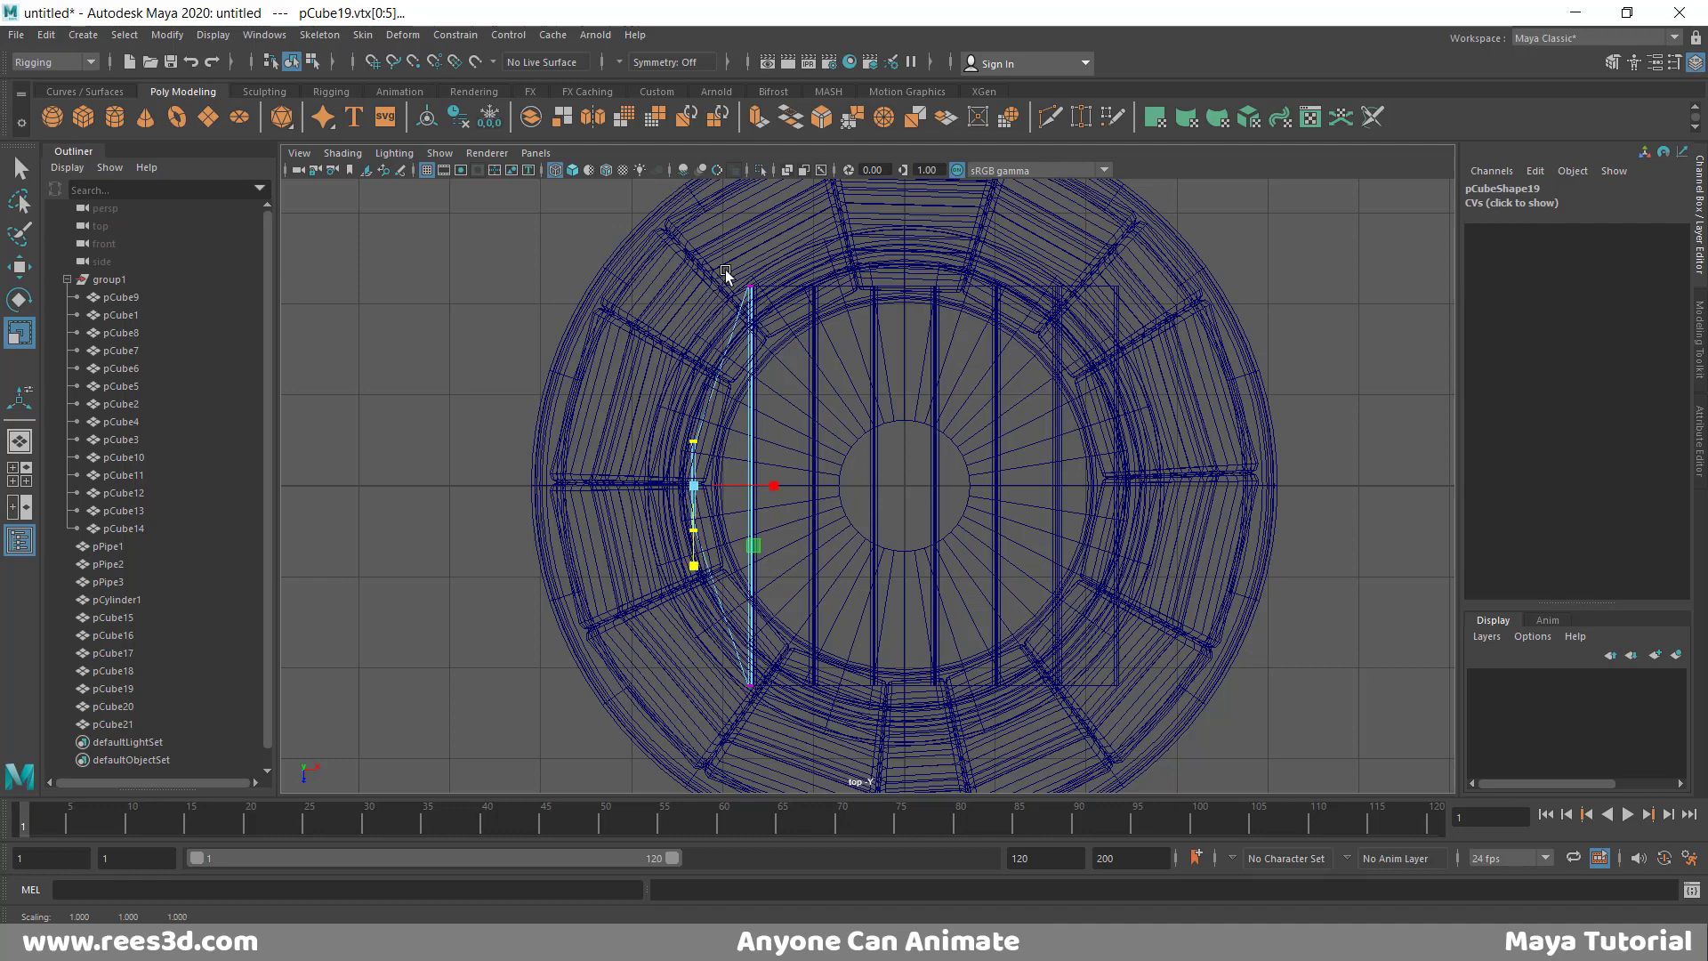
- Scale the inner-side end vertices of the same plank inward along Z to follow the lid's round outline
{"action": "left_click_drag", "start_coordinate": [726, 274], "coordinate": [801, 756]}
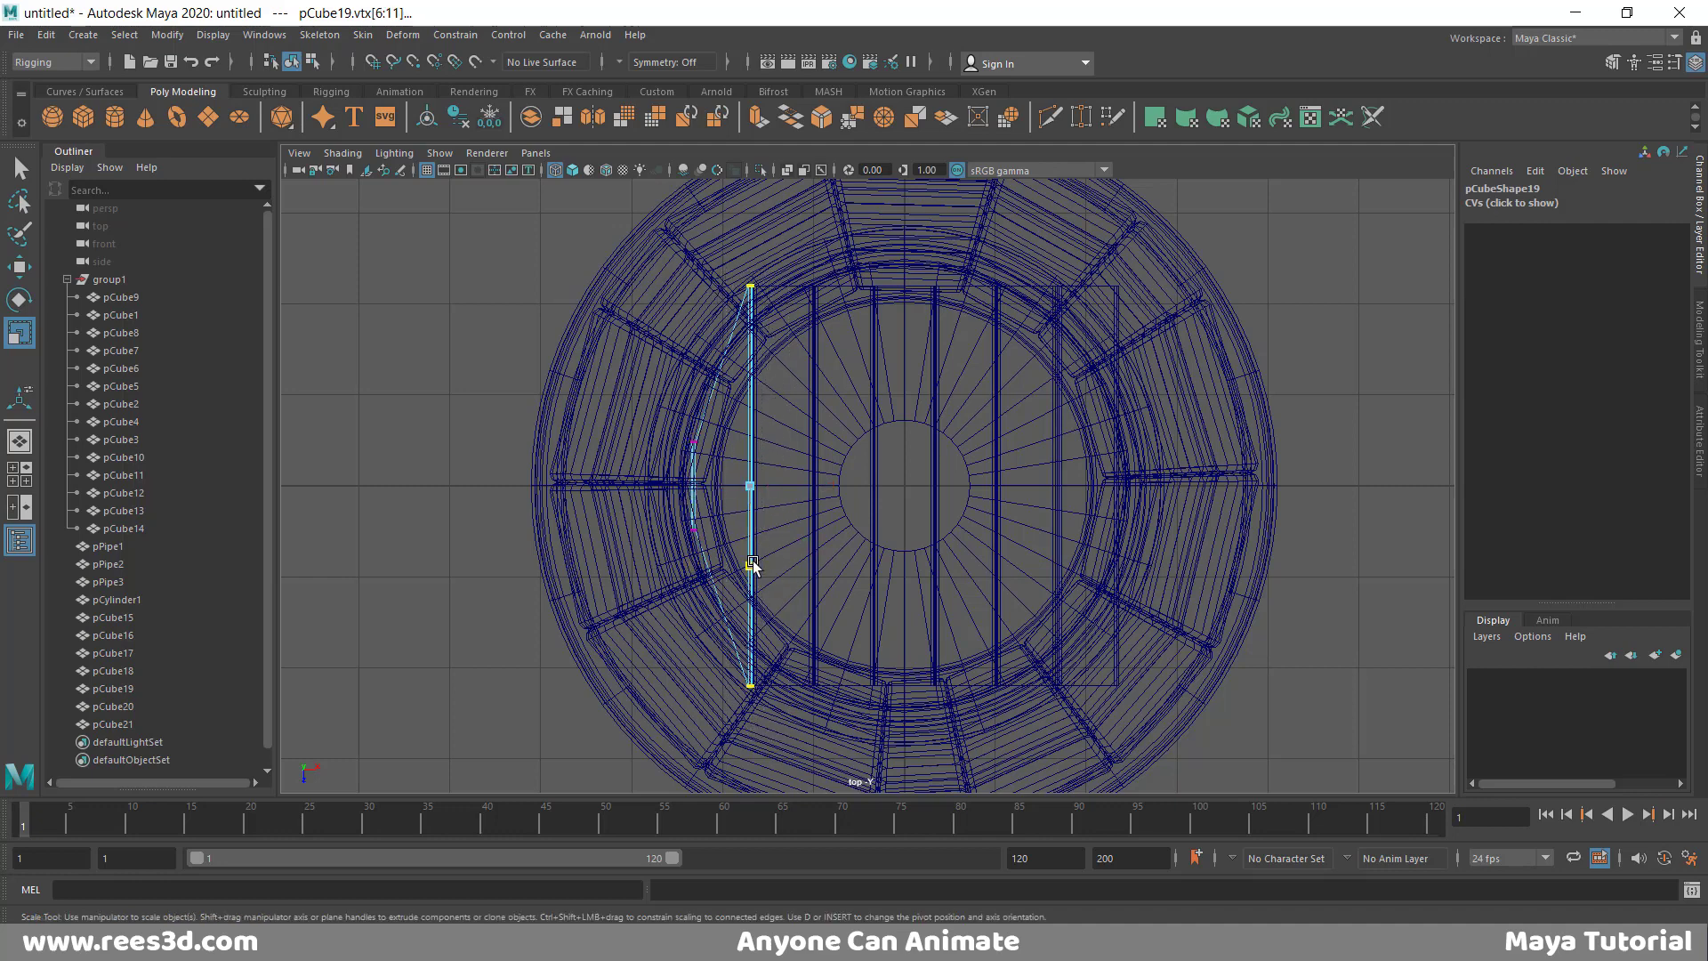
{"action": "left_click_drag", "start_coordinate": [752, 564], "coordinate": [752, 539]}
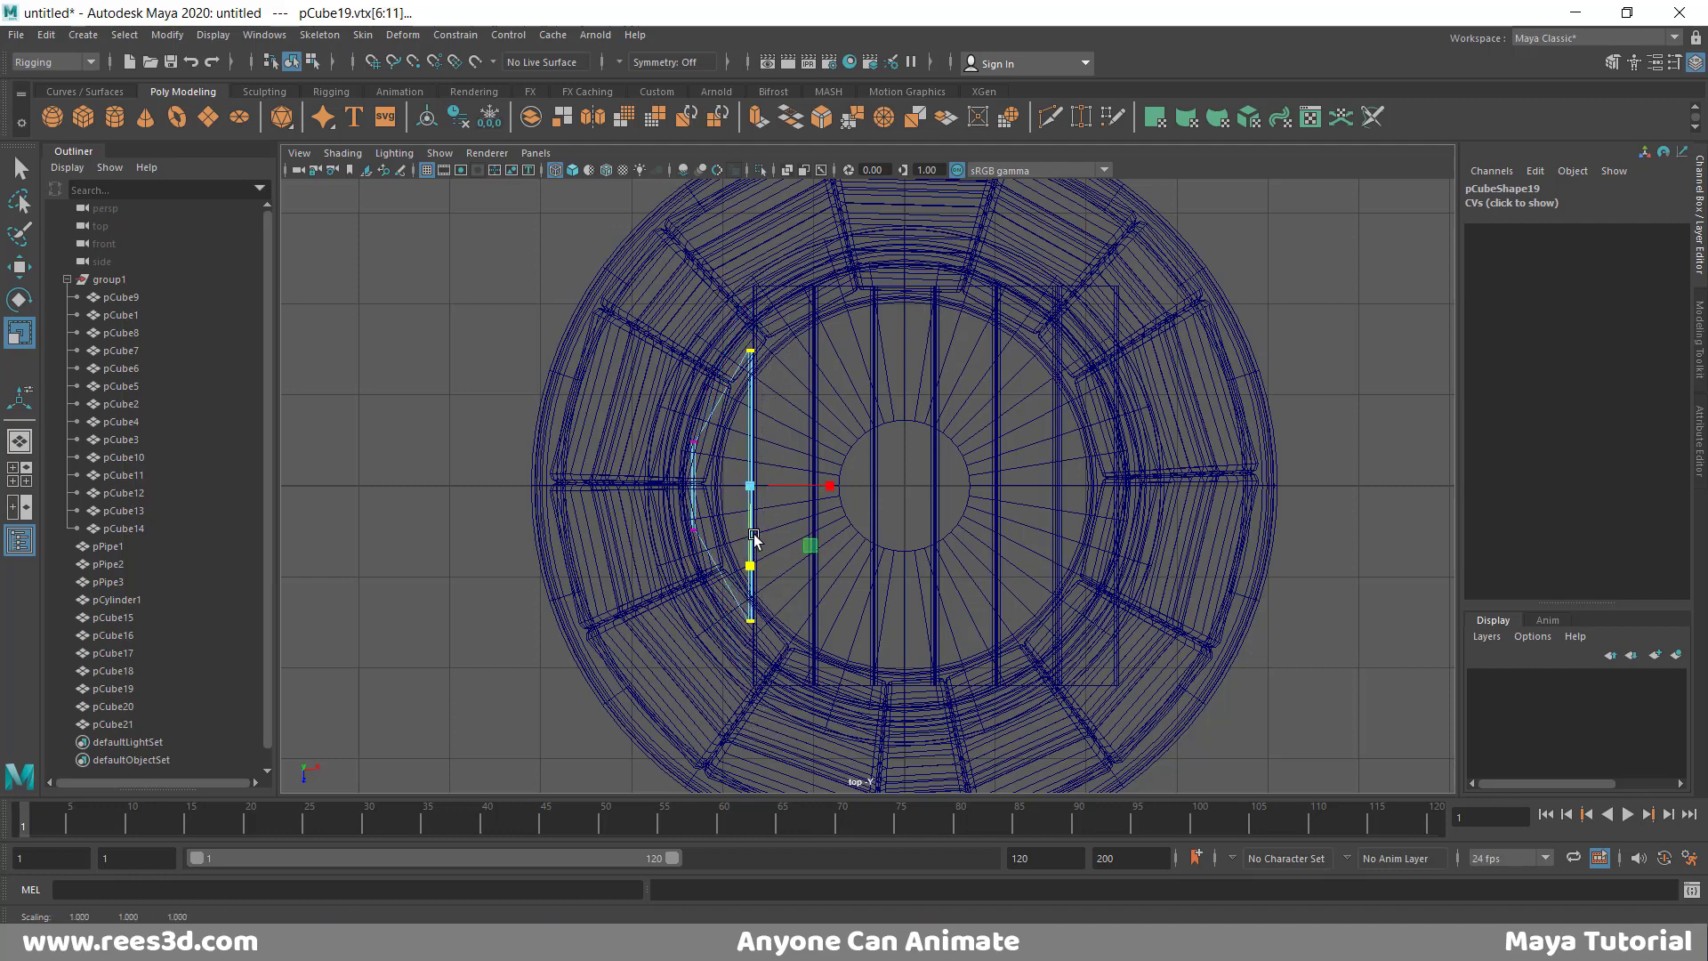
{"action": "key", "text": "space"}
- Scale the outer-side end vertices of the second plank from the negative-X edge inward along Z to fit the barrel's rim
{"action": "left_click_drag", "start_coordinate": [1006, 424], "coordinate": [945, 489], "text": "alt"}
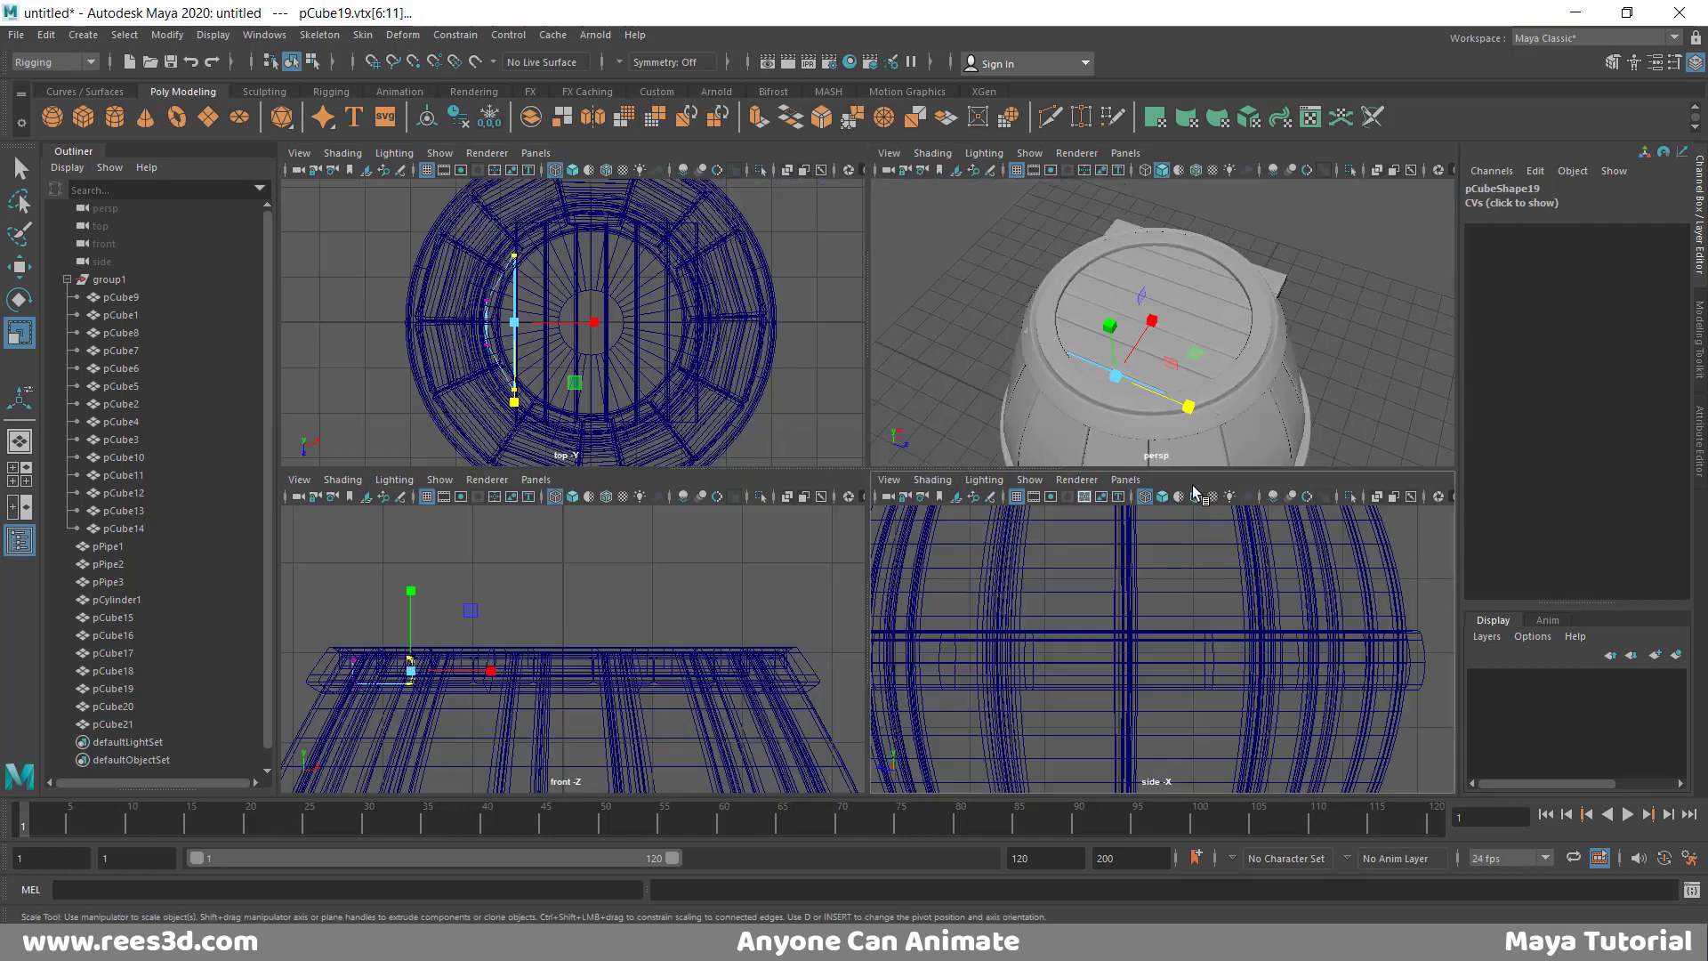
{"action": "right_click_drag", "start_coordinate": [1201, 418], "coordinate": [1296, 409], "text": "alt"}
{"action": "middle_click_drag", "start_coordinate": [1270, 432], "coordinate": [1289, 320], "text": "alt"}
{"action": "left_click_drag", "start_coordinate": [1290, 325], "coordinate": [1263, 369], "text": "alt"}
{"action": "left_click", "coordinate": [1150, 369]}
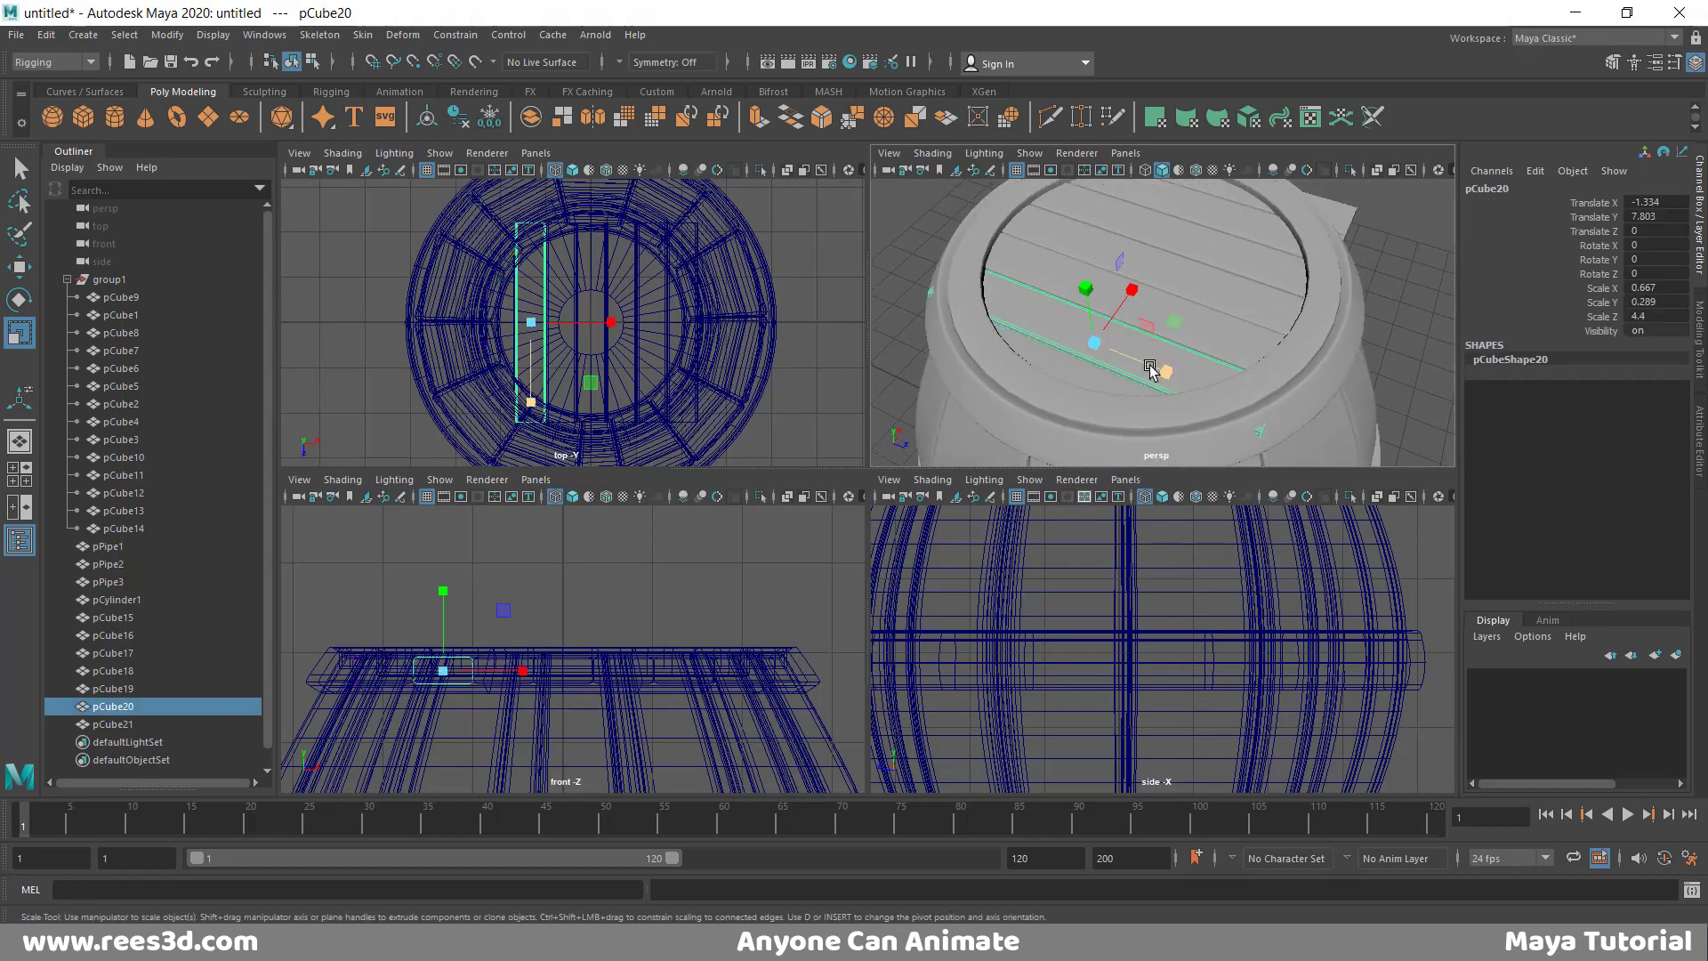
{"action": "right_click_drag", "start_coordinate": [807, 236], "coordinate": [754, 233]}
{"action": "left_click_drag", "start_coordinate": [534, 239], "coordinate": [534, 240]}
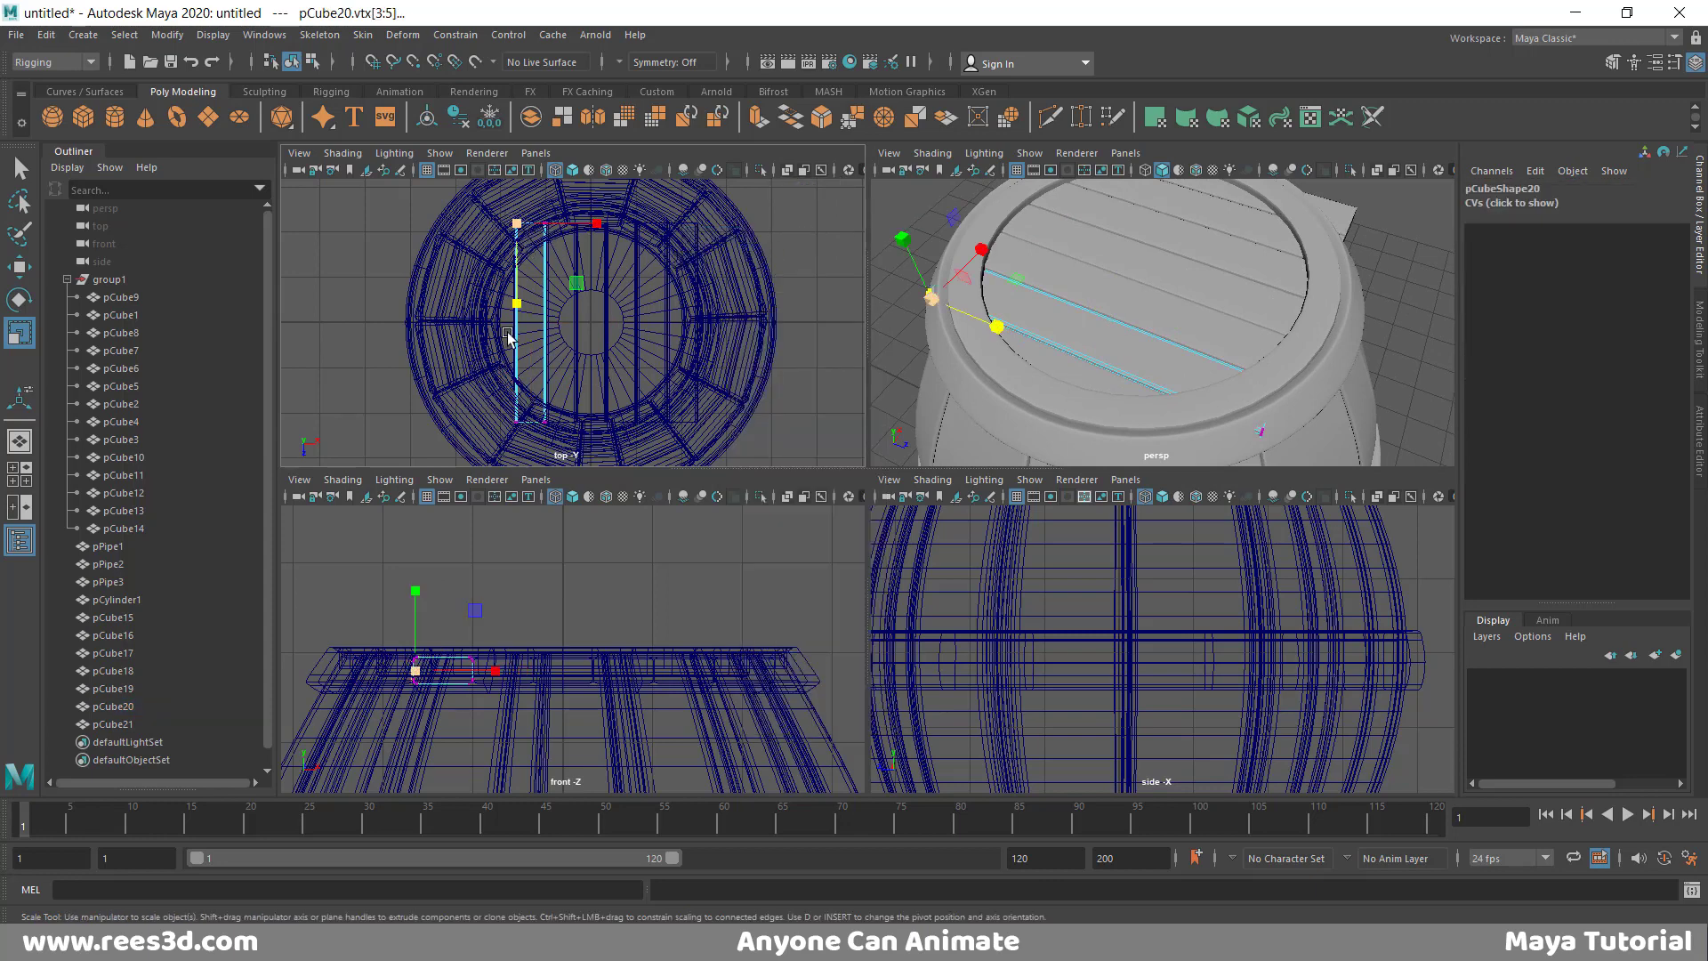
{"action": "mouse_move", "coordinate": [500, 387]}
{"action": "left_mouse_down", "text": "shift"}
{"action": "mouse_move", "coordinate": [527, 454]}
{"action": "mouse_move", "coordinate": [516, 402]}
{"action": "left_mouse_up", "text": "shift"}
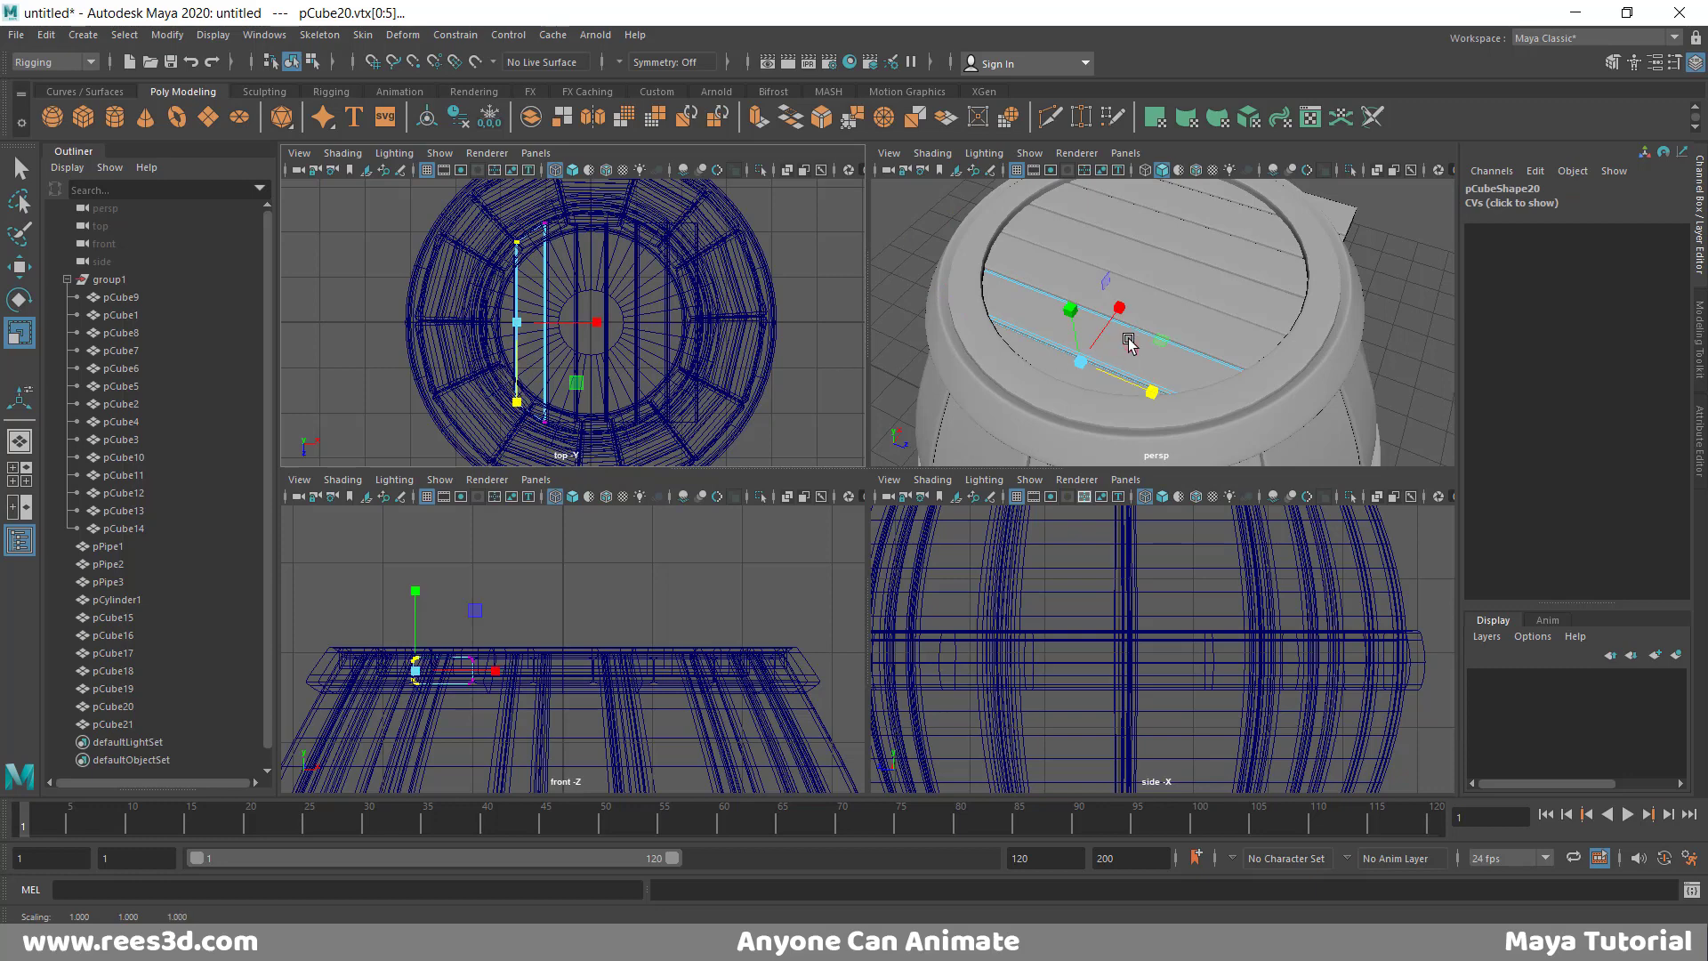
{"action": "left_click_drag", "start_coordinate": [1129, 343], "coordinate": [970, 369], "text": "alt"}
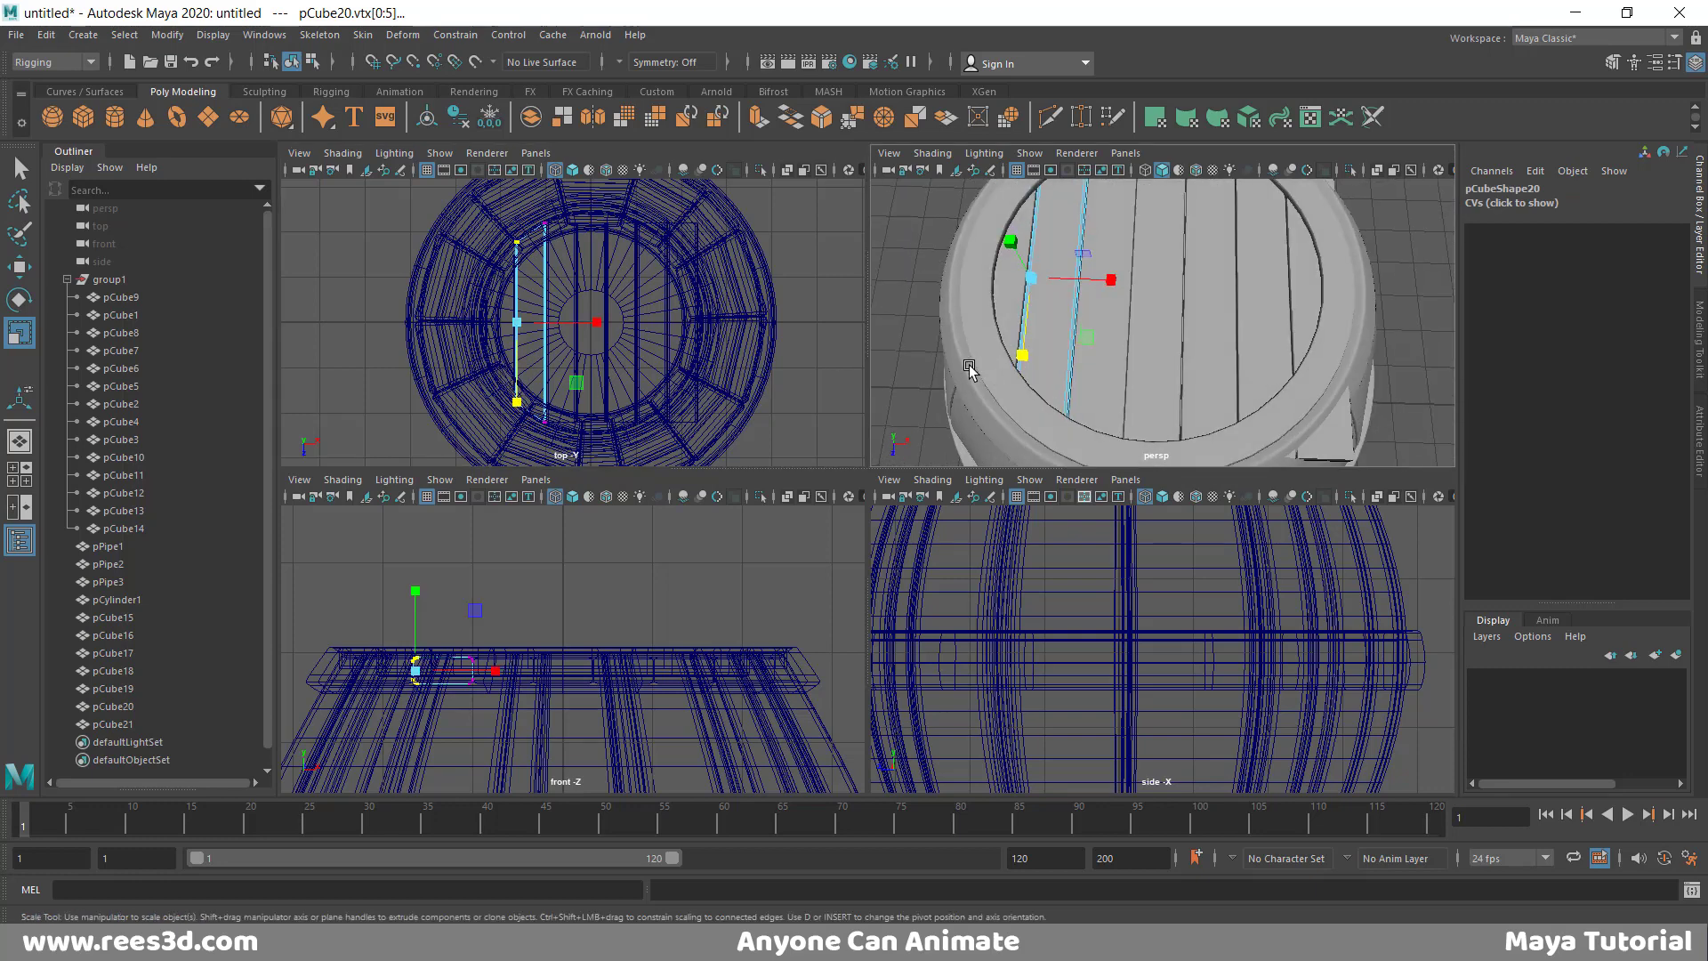
- Scale the outer-side and inner-side end vertices of the outermost positive-X plank inward along Z to follow the lid's round outline
{"action": "left_click", "coordinate": [687, 230]}
{"action": "right_click_drag", "start_coordinate": [812, 225], "coordinate": [748, 227]}
{"action": "left_click_drag", "start_coordinate": [684, 203], "coordinate": [737, 461]}
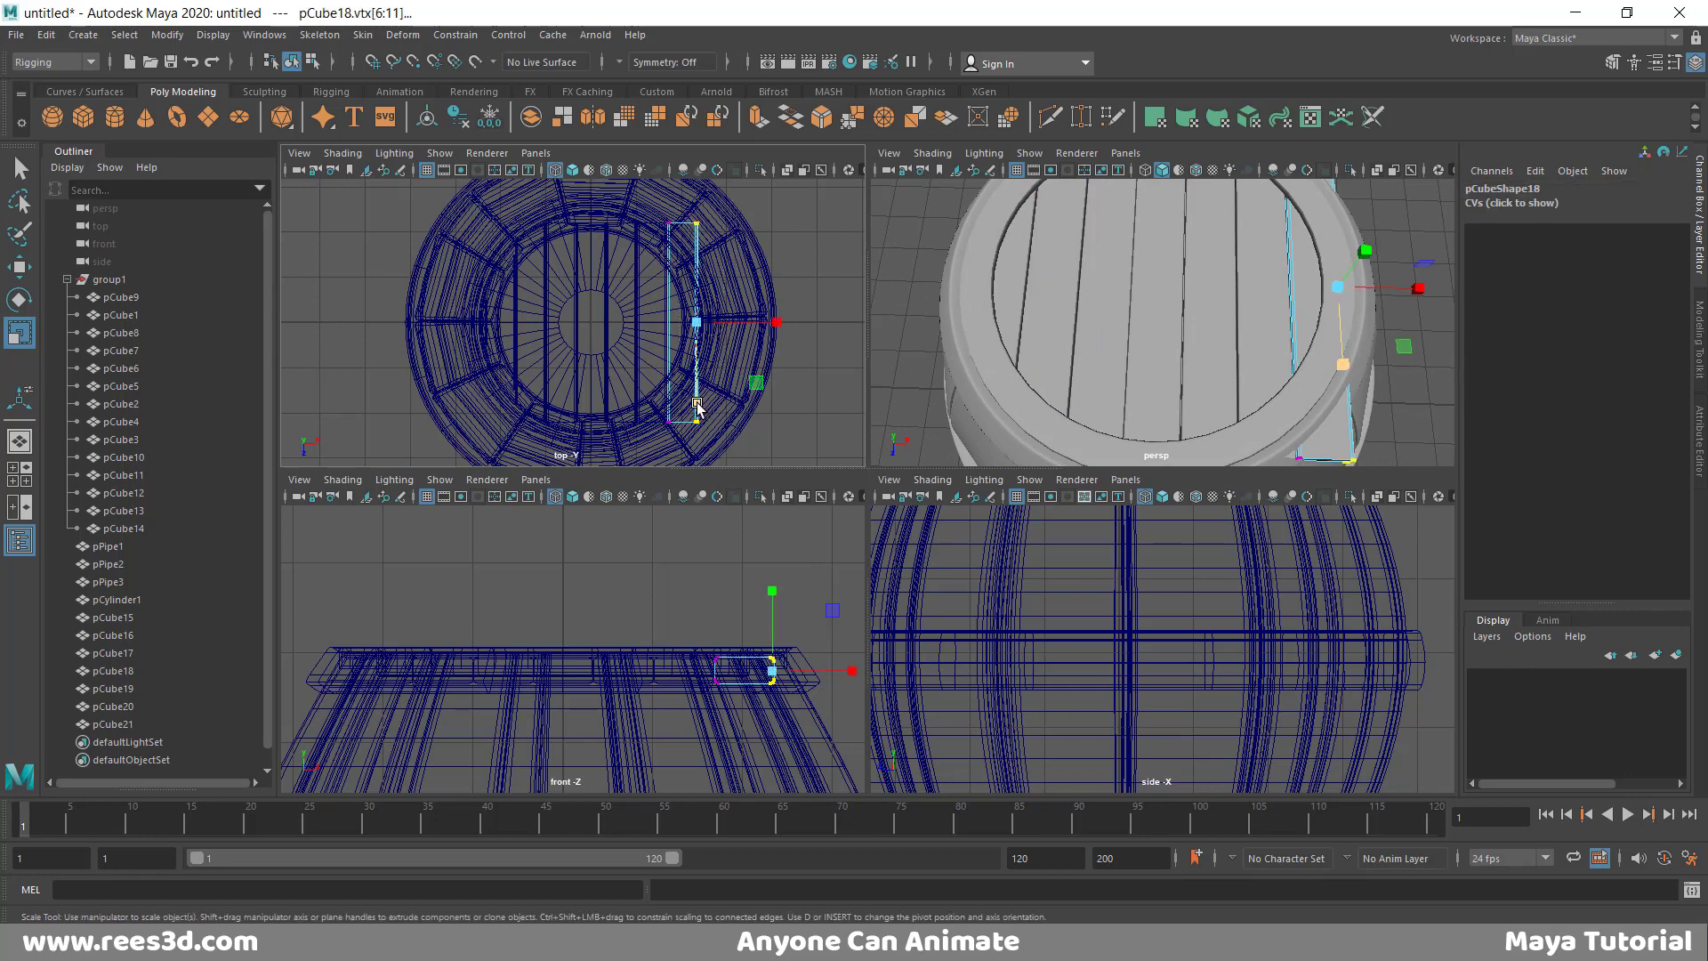
{"action": "left_click_drag", "start_coordinate": [697, 405], "coordinate": [697, 374]}
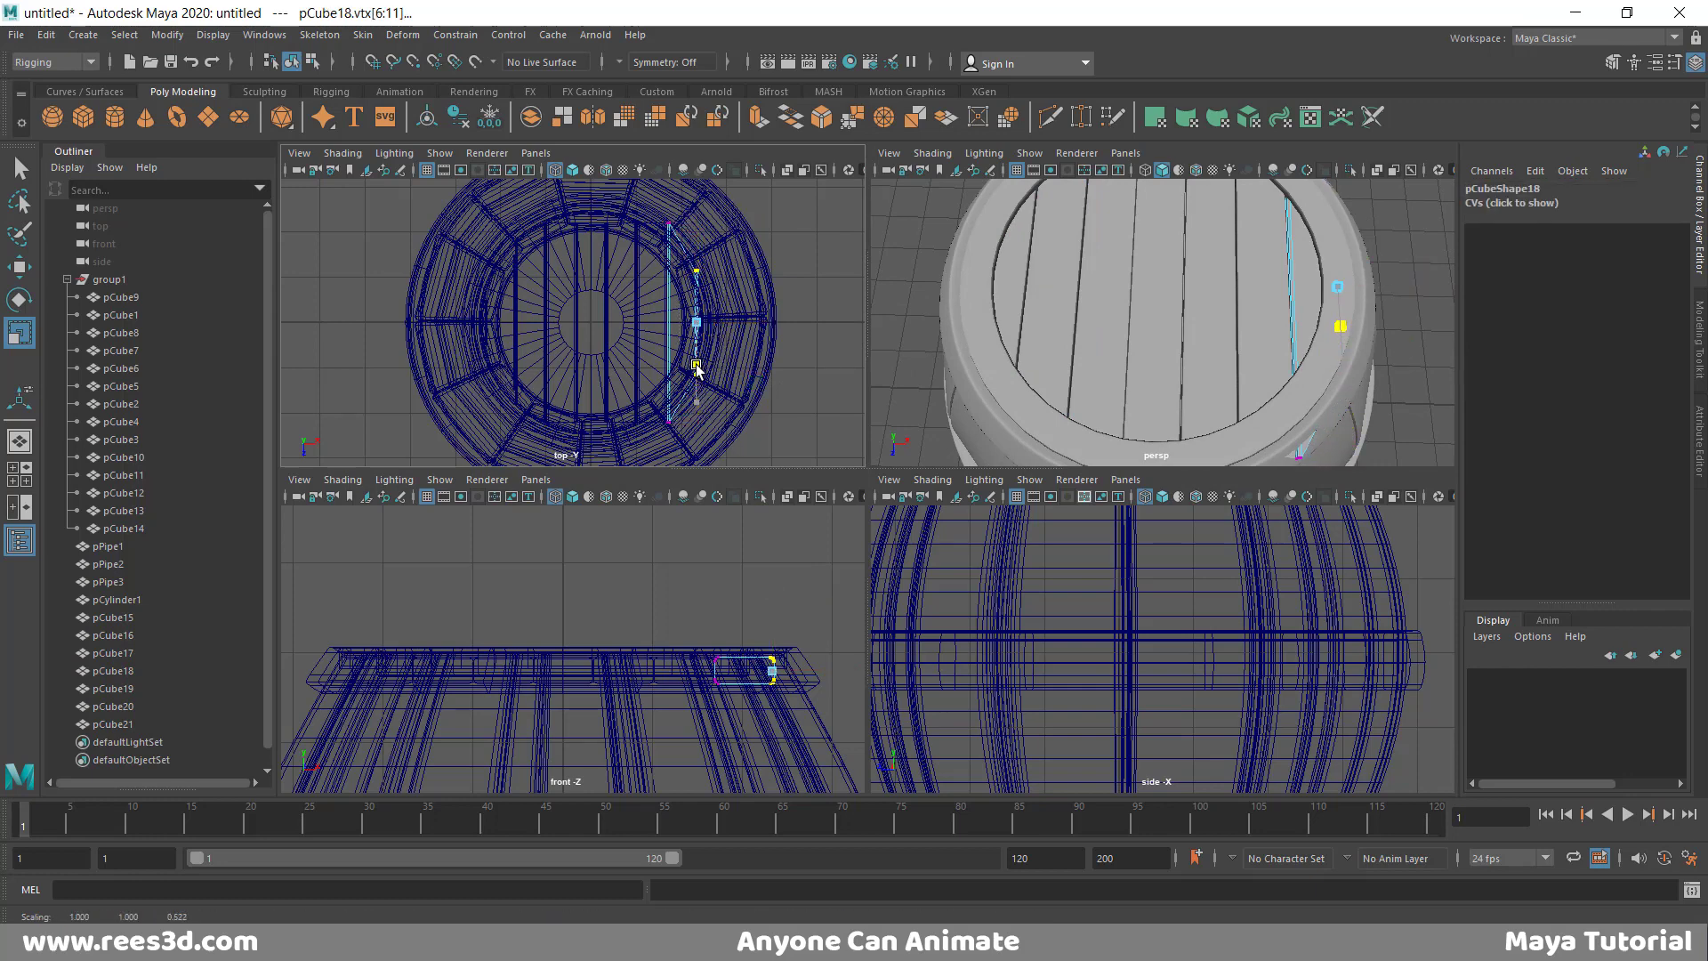
{"action": "left_click_drag", "start_coordinate": [659, 218], "coordinate": [689, 378]}
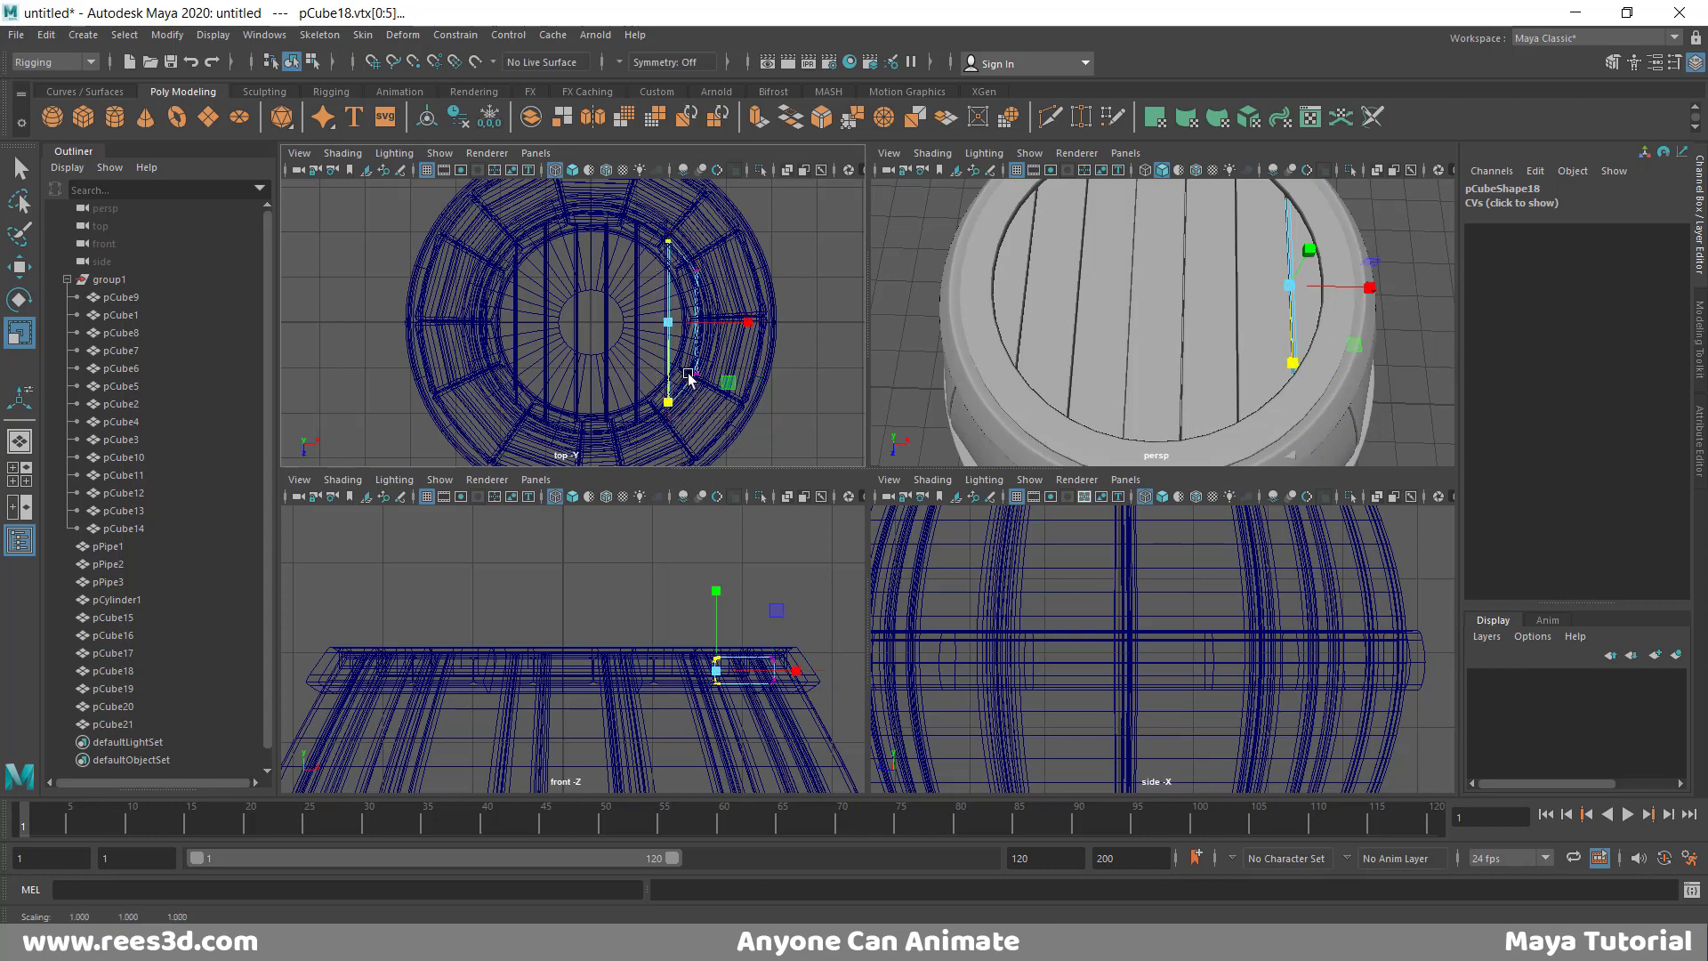
- Scale the outer-side end vertices of the second plank from the positive-X edge inward along Z to fit the rim
{"action": "left_click", "coordinate": [643, 330]}
{"action": "right_click_drag", "start_coordinate": [839, 259], "coordinate": [756, 281]}
{"action": "left_click_drag", "start_coordinate": [686, 433], "coordinate": [656, 260]}
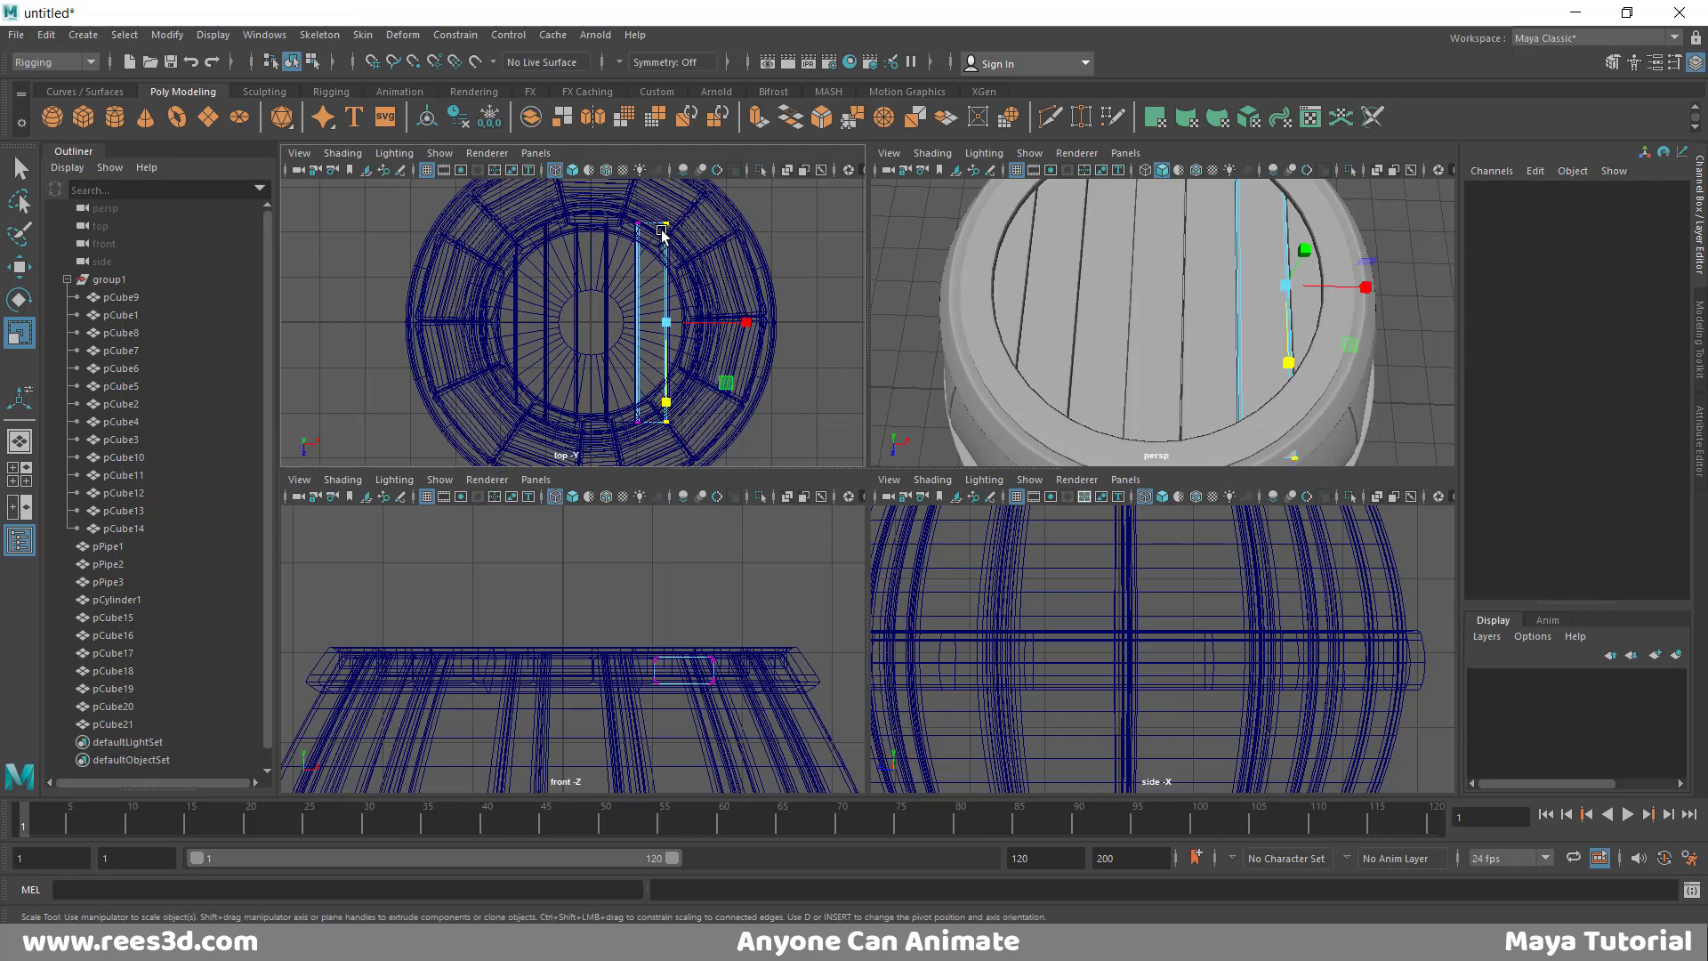
{"action": "left_click_drag", "start_coordinate": [666, 405], "coordinate": [669, 389]}
{"action": "key", "text": "space"}
{"action": "left_click_drag", "start_coordinate": [973, 392], "coordinate": [965, 751], "text": "alt"}
- Group all seven lid planks together with the lid's cylinder ring
{"action": "left_click", "coordinate": [906, 311]}
{"action": "left_click", "coordinate": [992, 438], "text": "shift"}
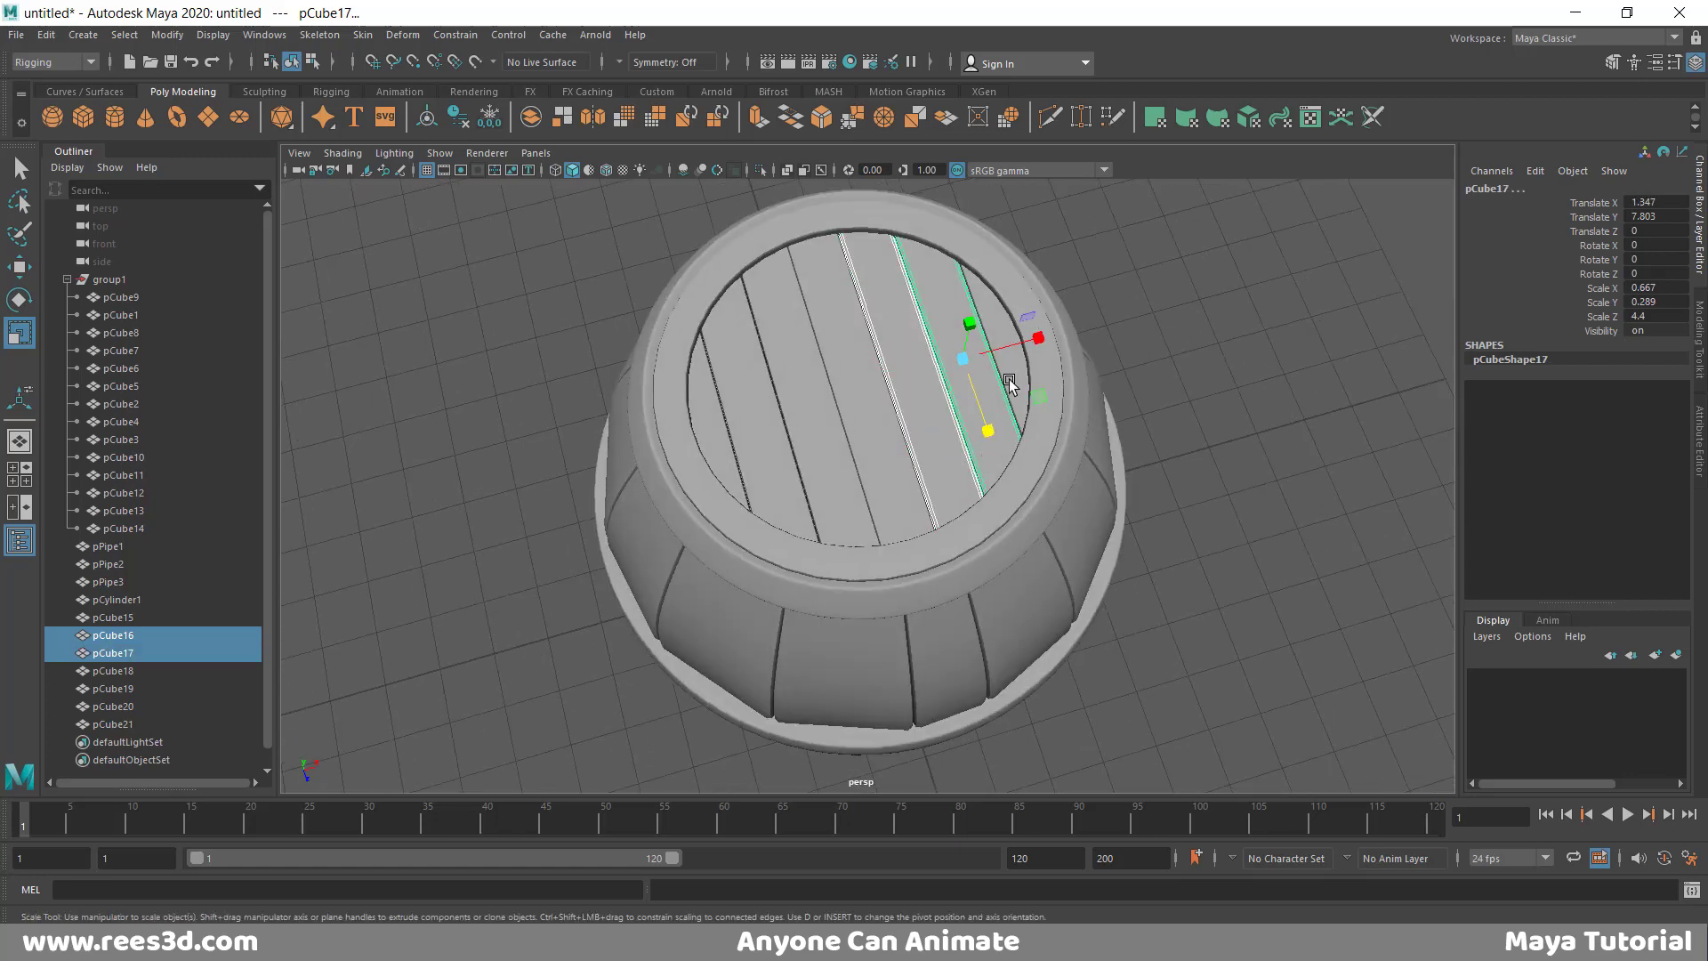
{"action": "left_click", "coordinate": [1011, 382], "text": "shift"}
{"action": "left_click", "coordinate": [836, 443], "text": "shift"}
{"action": "left_click", "coordinate": [779, 465], "text": "shift"}
{"action": "left_click", "coordinate": [733, 469], "text": "shift"}
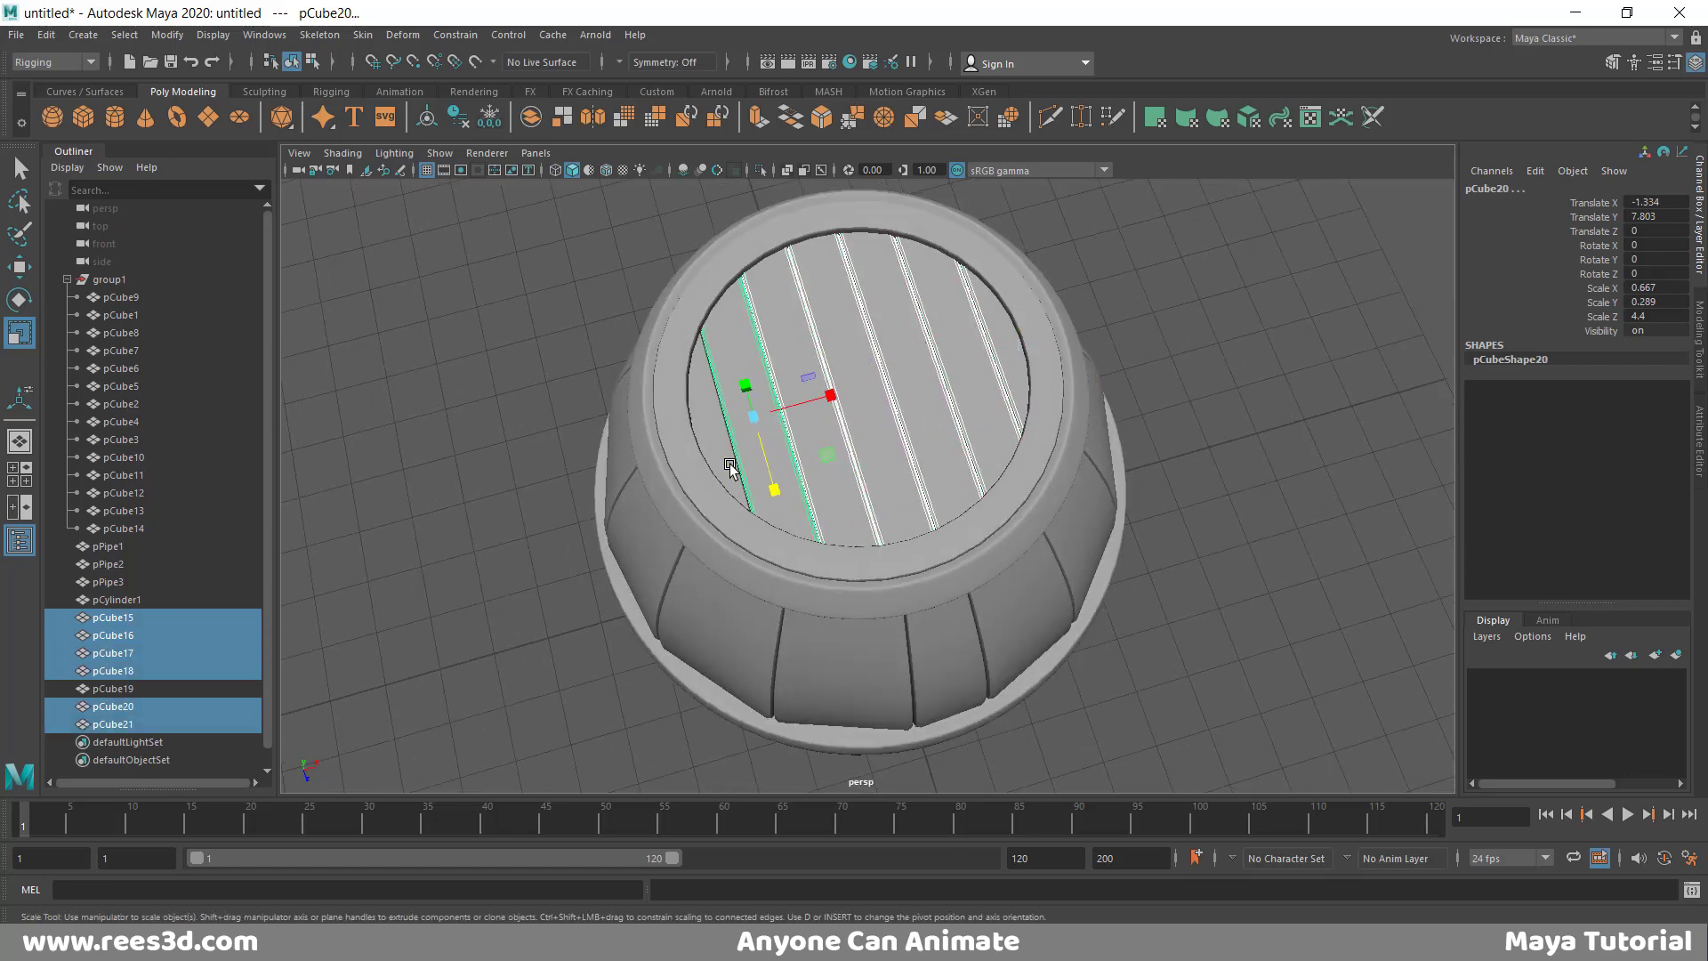
{"action": "left_click", "coordinate": [710, 423], "text": "shift"}
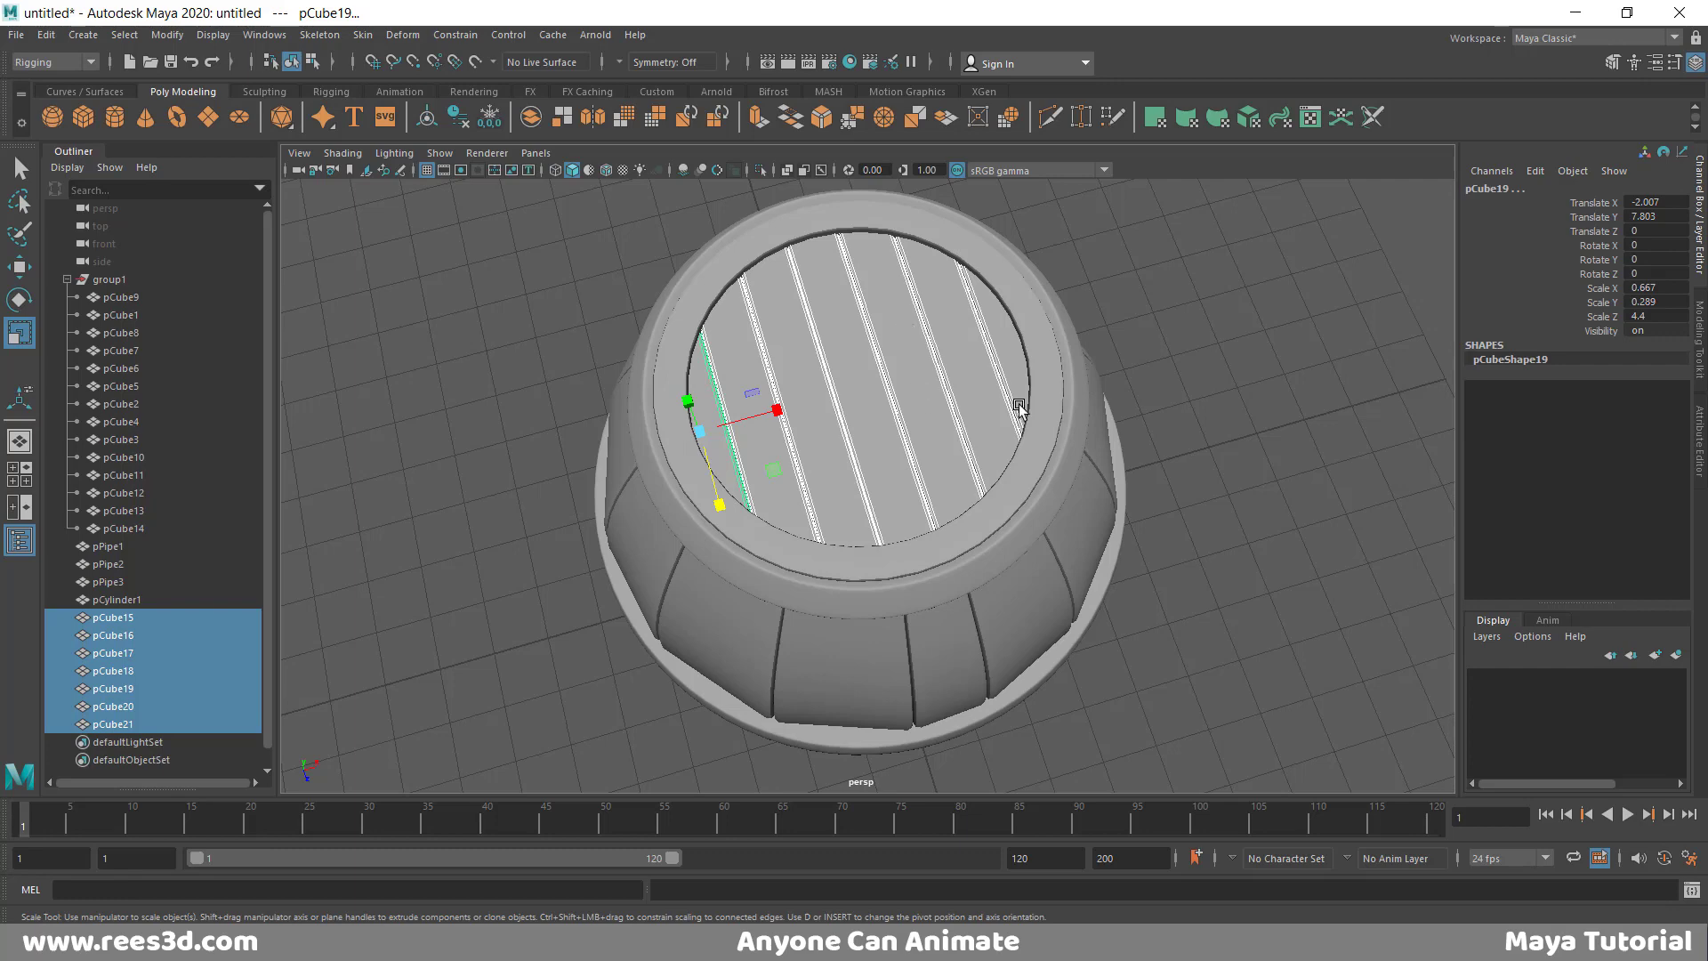
{"action": "left_click", "coordinate": [1048, 397], "text": "shift"}
{"action": "left_click_drag", "start_coordinate": [1069, 505], "coordinate": [965, 480], "text": "alt"}
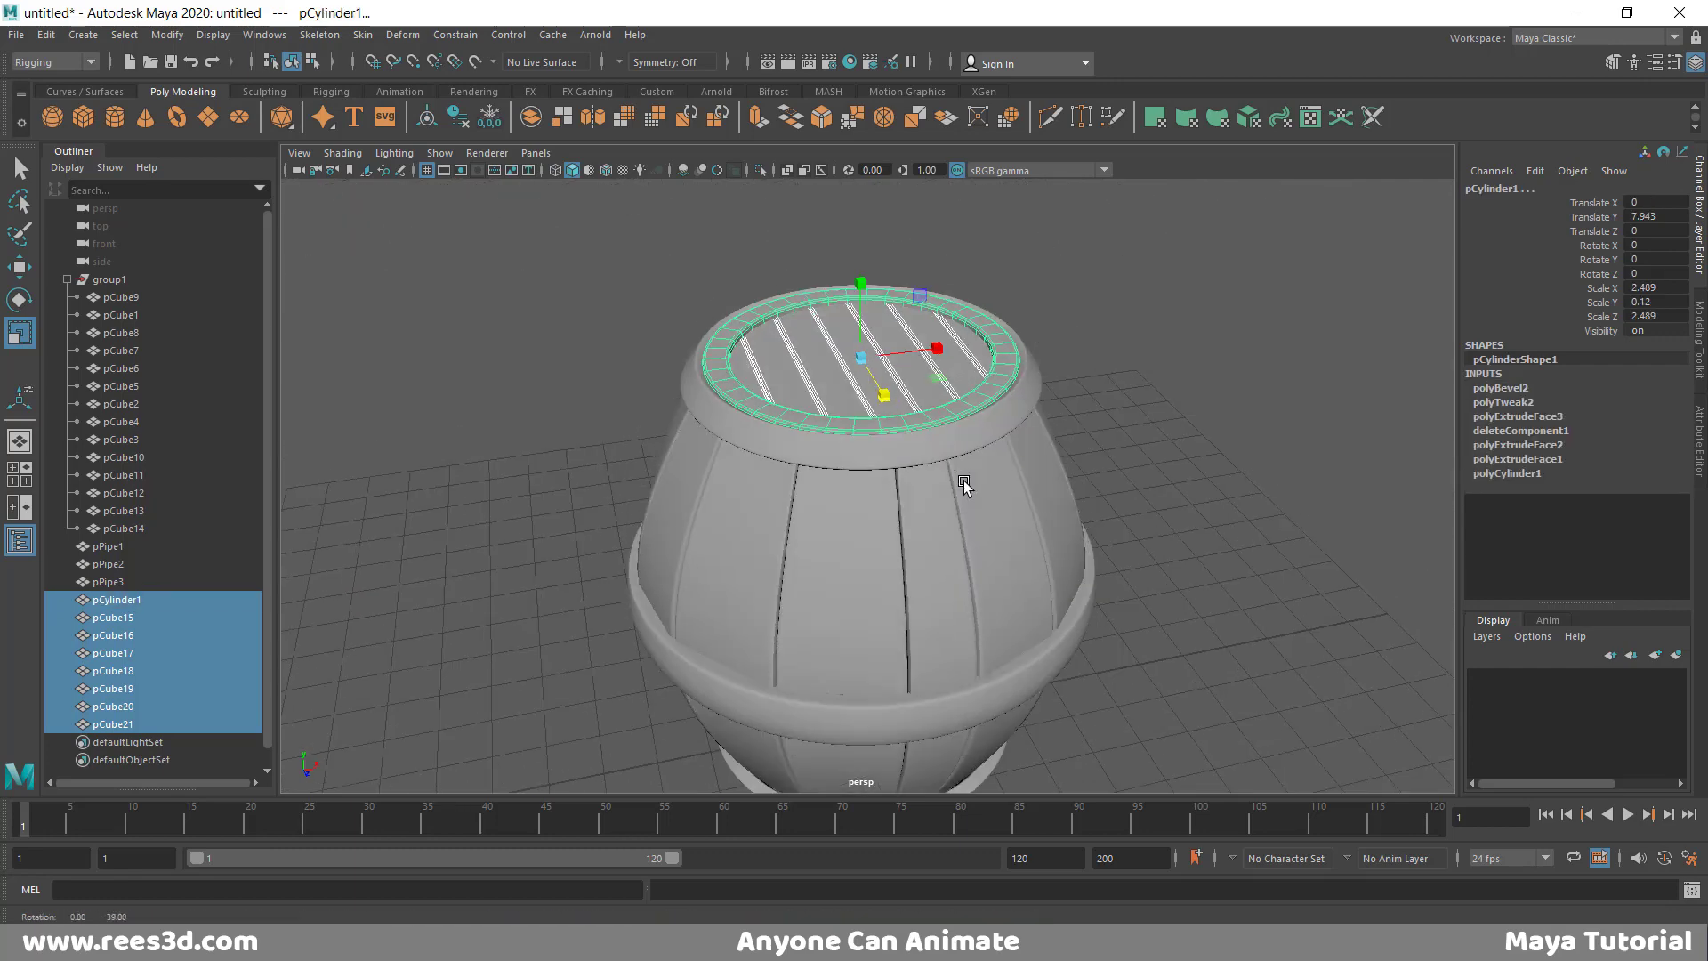
{"action": "key", "text": "ctrl+g"}
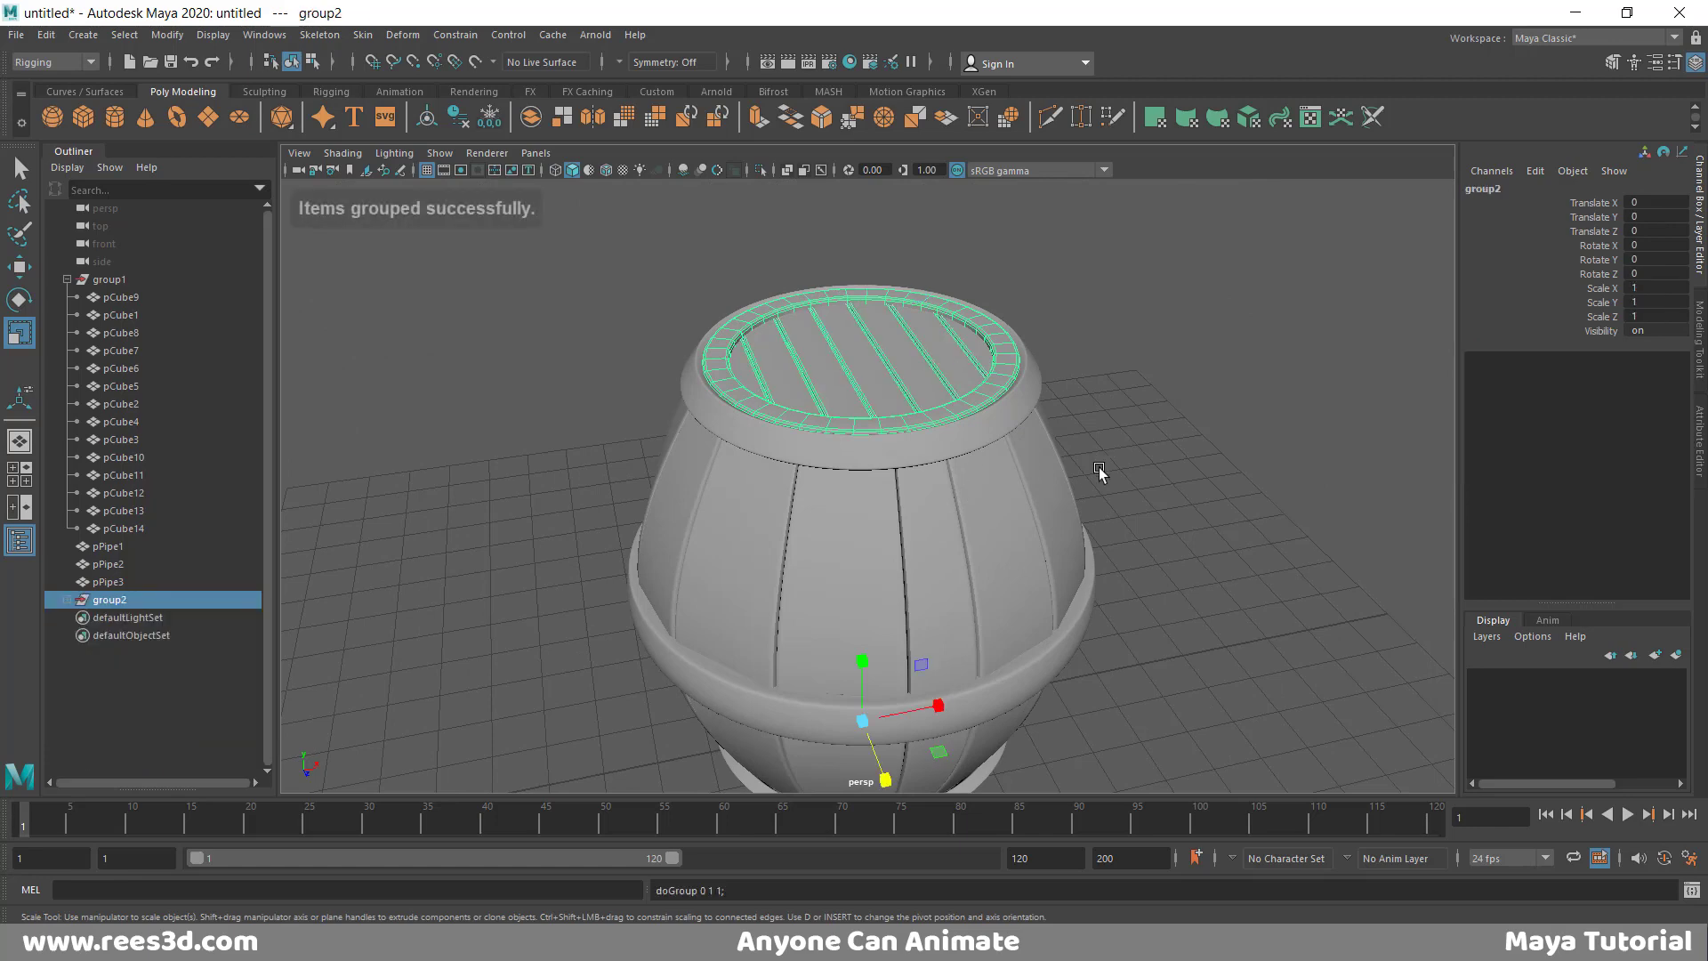
- Duplicate the lid group and set the copy's Rotate Z to 180
{"action": "left_click_drag", "start_coordinate": [1102, 472], "coordinate": [813, 566], "text": "alt"}
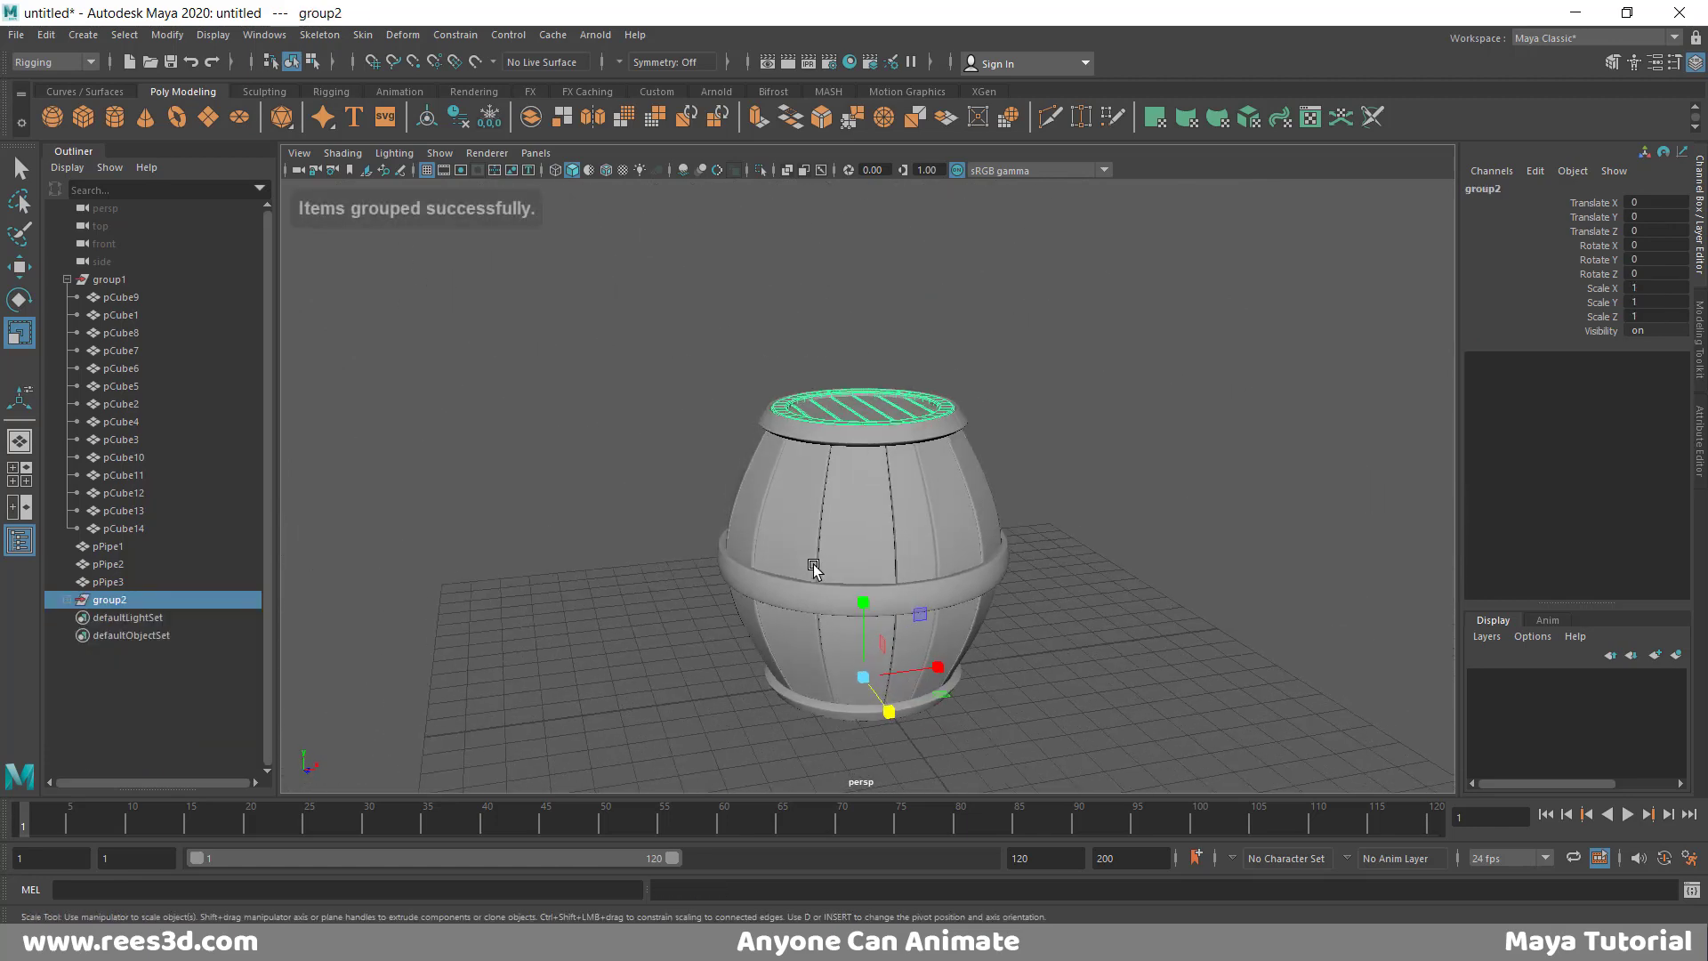
{"action": "key", "text": "ctrl+g"}
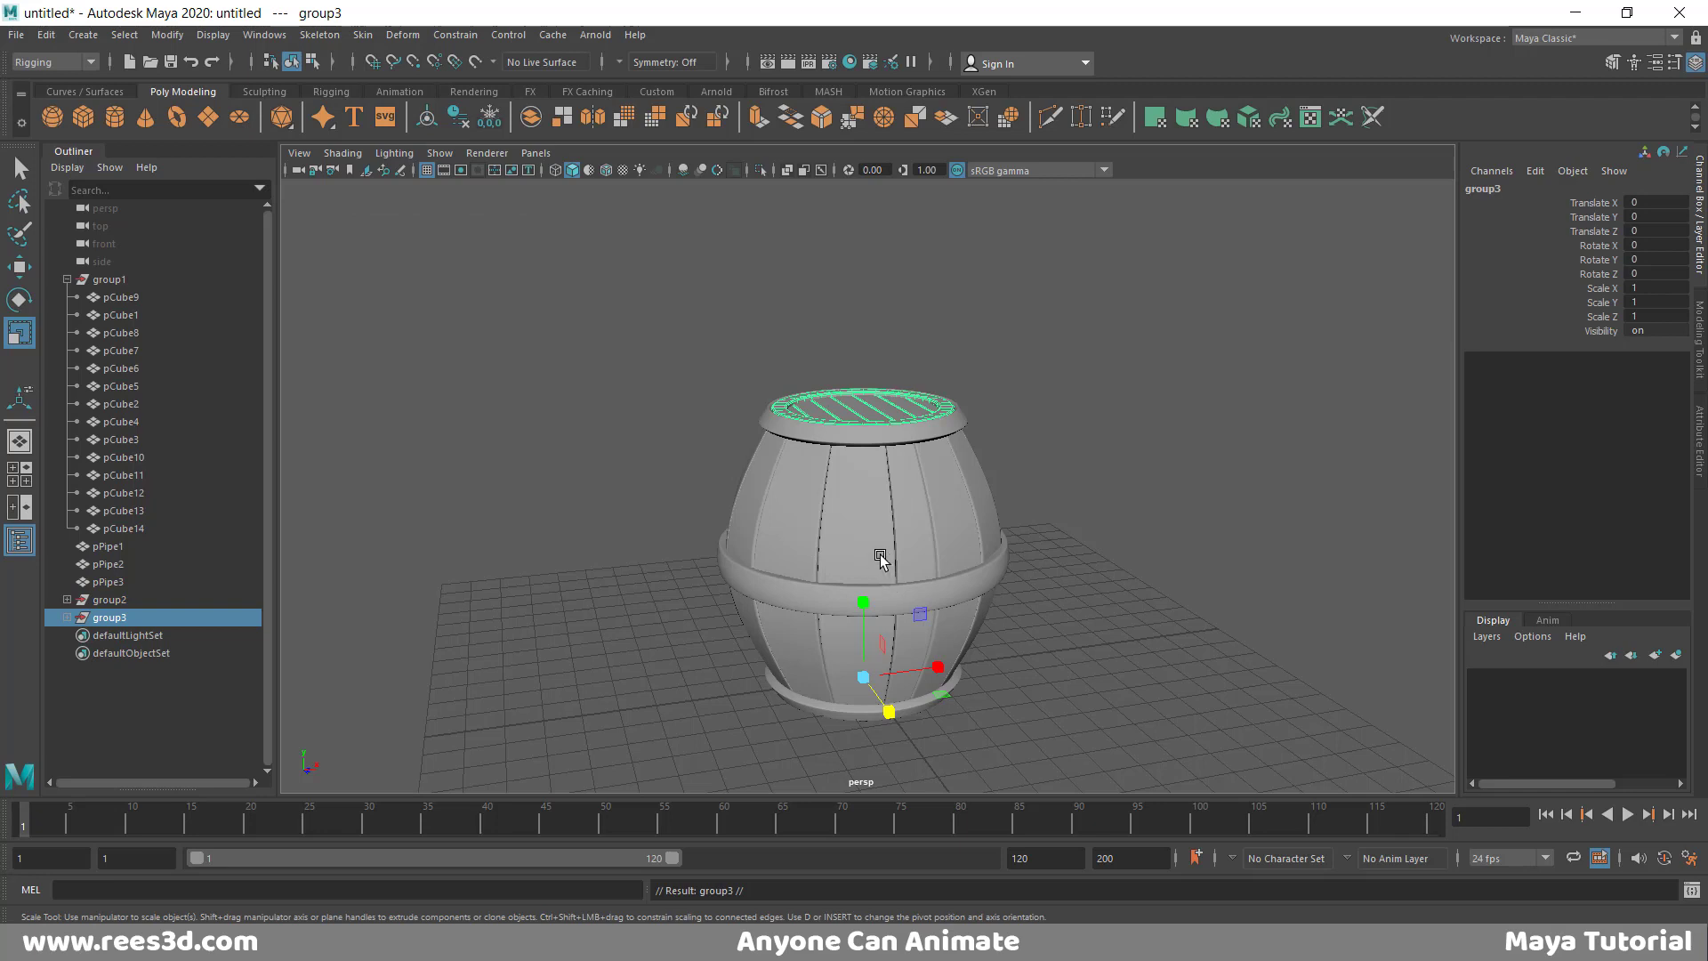
{"action": "key", "text": "e"}
{"action": "left_click_drag", "start_coordinate": [824, 619], "coordinate": [1448, 217]}
{"action": "left_click", "coordinate": [1665, 274]}
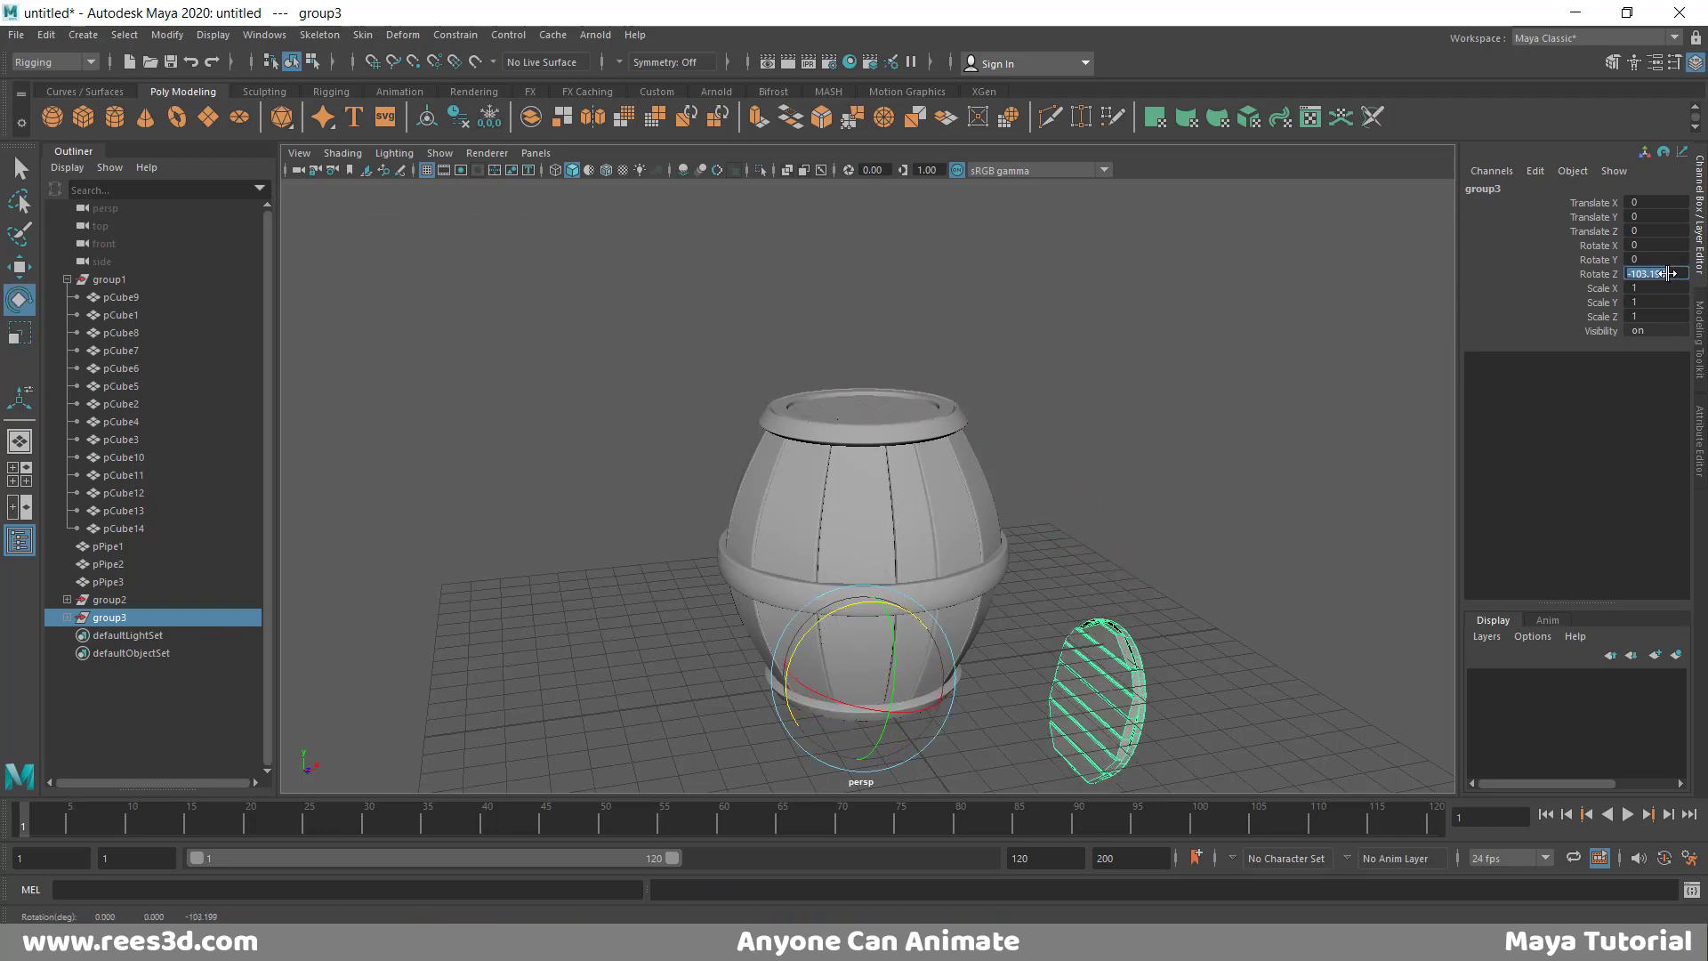
{"action": "type", "text": "180"}
{"action": "key", "text": "Return"}
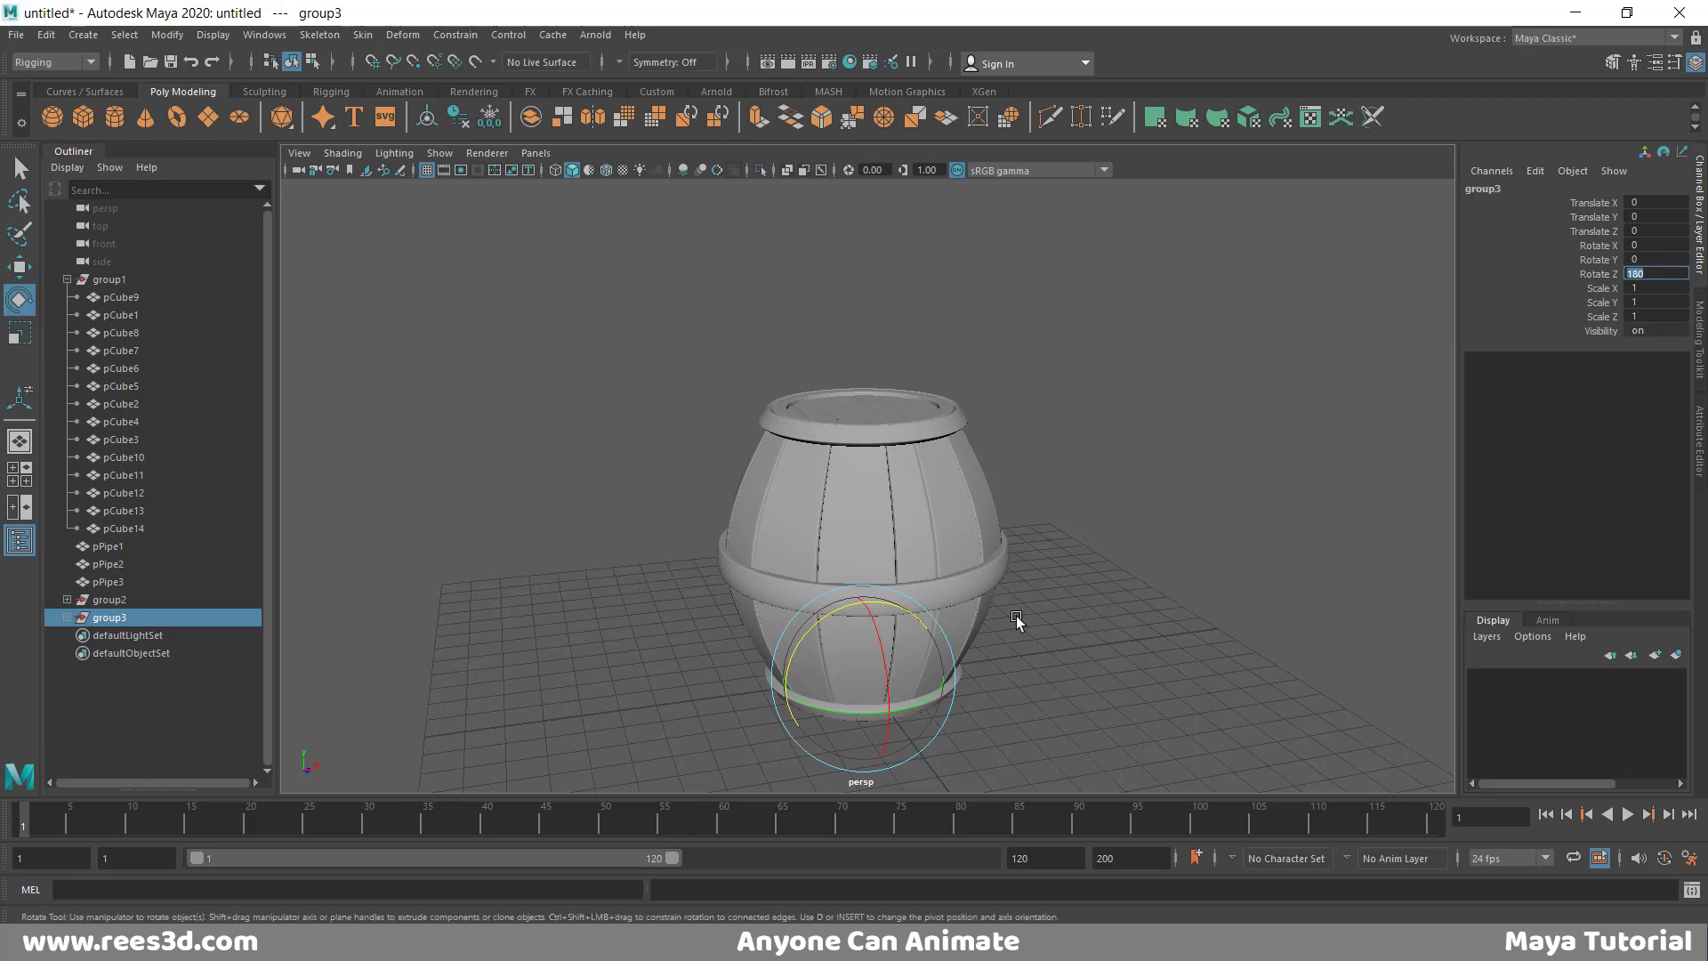
- Move the flipped lid copy up to Translate Y 7.98 in the side view to close the barrel's base
{"action": "scroll", "coordinate": [1016, 616], "scroll_direction": "down", "scroll_amount": 5}
{"action": "key", "text": "w"}
{"action": "key", "text": "space"}
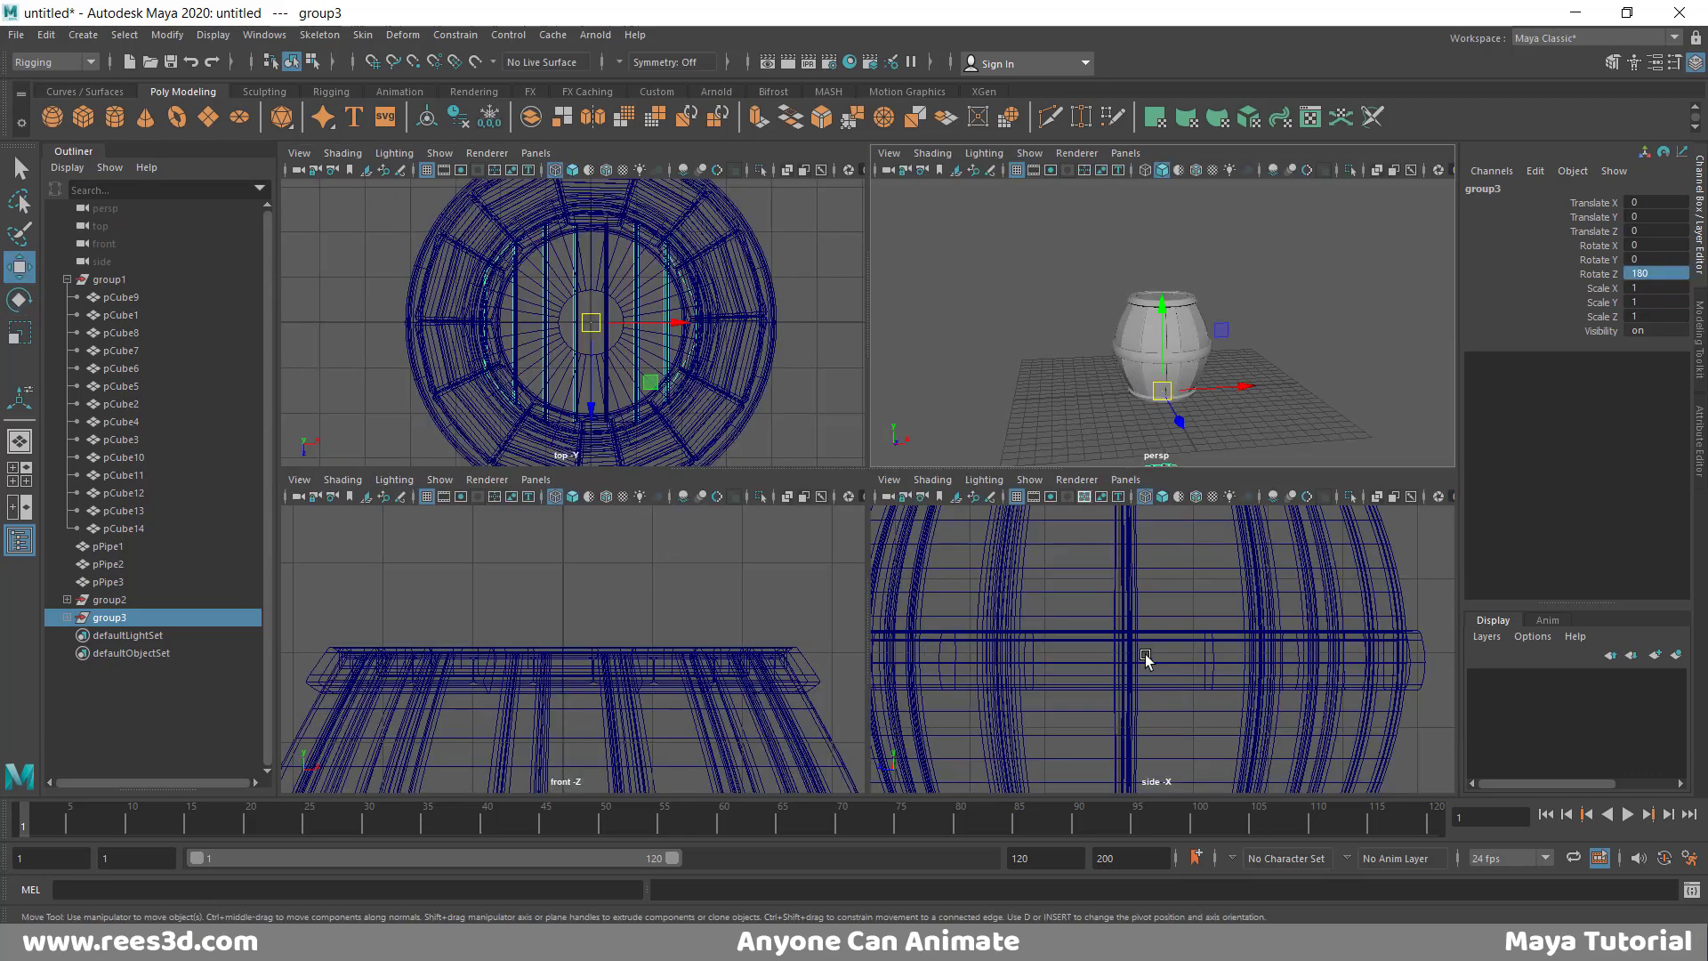
{"action": "key", "text": "space"}
{"action": "scroll", "coordinate": [840, 550], "scroll_direction": "up", "scroll_amount": 1}
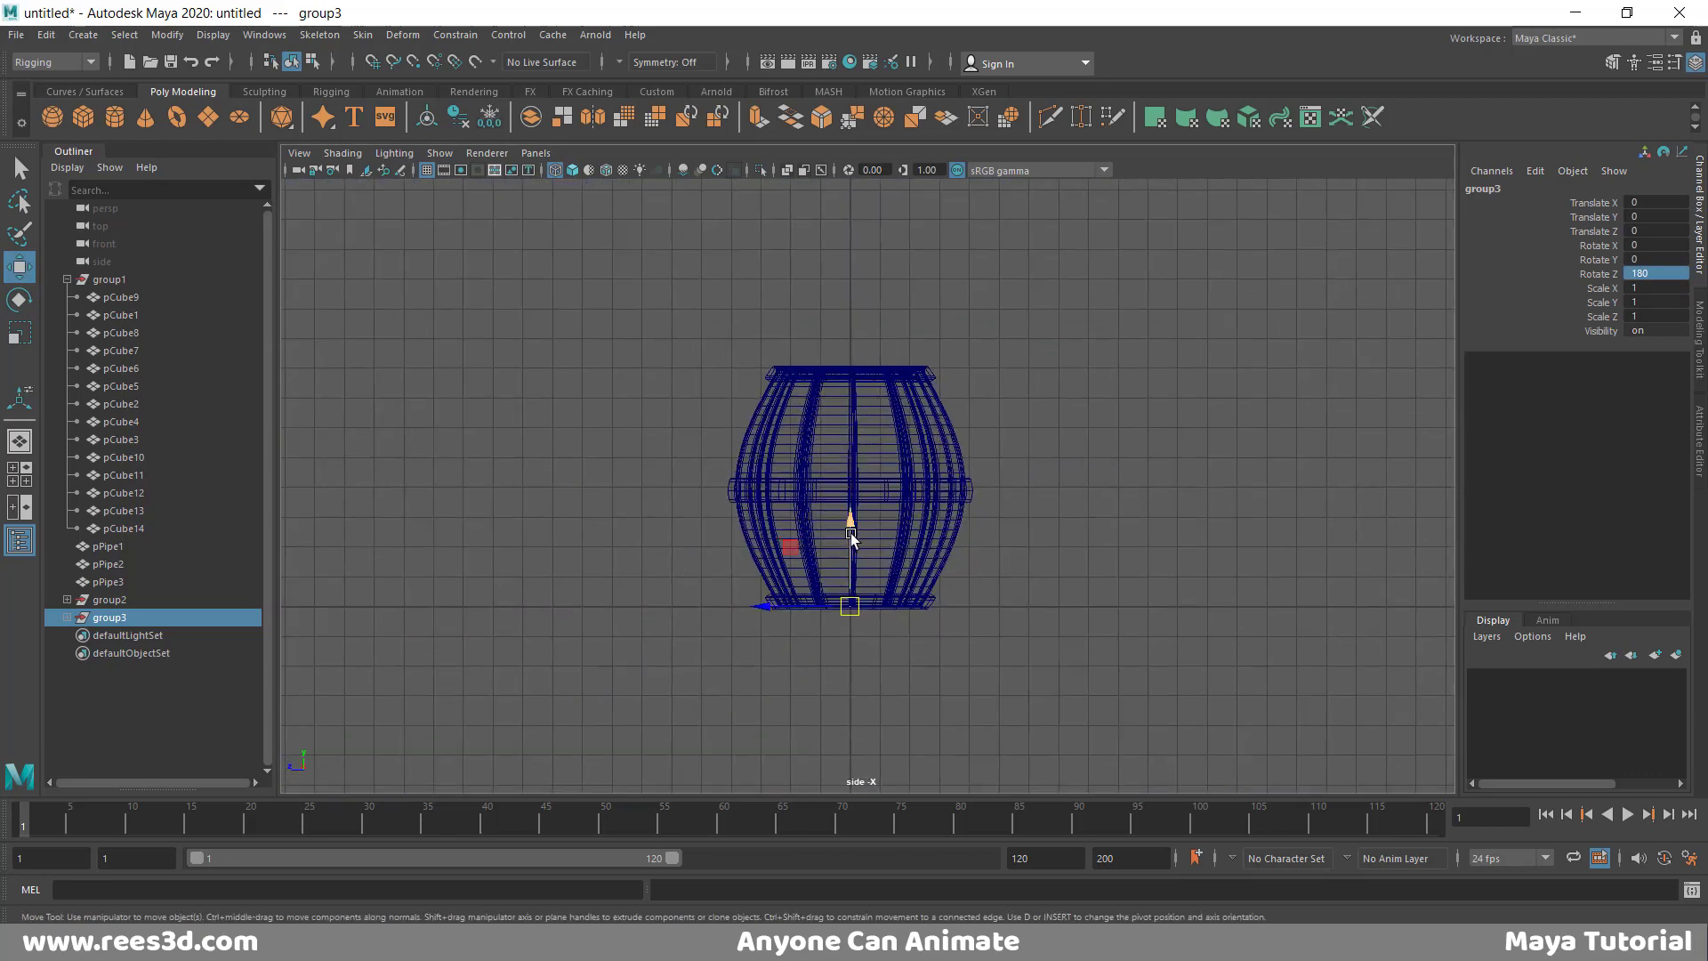
{"action": "left_click_drag", "start_coordinate": [852, 535], "coordinate": [825, 301]}
{"action": "key", "text": "space"}
{"action": "key", "text": "space"}
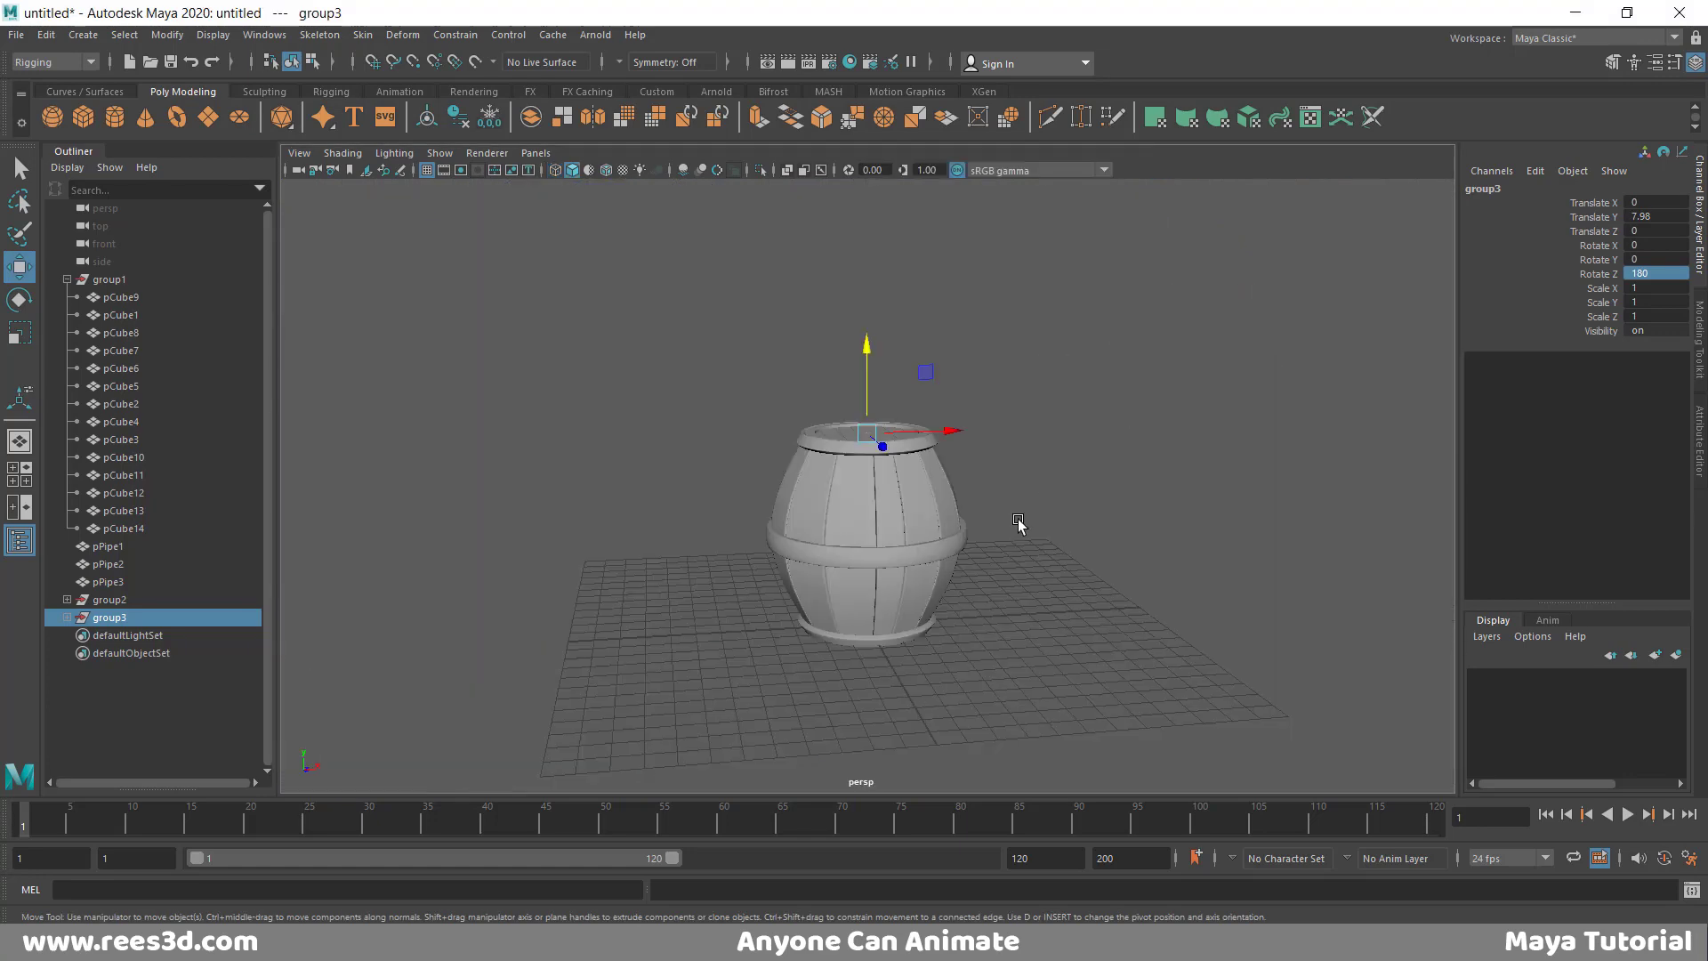
{"action": "left_click_drag", "start_coordinate": [1018, 522], "coordinate": [1109, 621], "text": "alt"}
{"action": "left_click", "coordinate": [1051, 357]}
- Create a polygon sphere and set its Subdivisions Axis and Subdivisions Height to 8 in wireframe display
{"action": "scroll", "coordinate": [960, 580], "scroll_direction": "up", "scroll_amount": 3}
{"action": "left_click_drag", "start_coordinate": [960, 580], "coordinate": [934, 589], "text": "alt"}
{"action": "scroll", "coordinate": [934, 589], "scroll_direction": "up", "scroll_amount": 2}
{"action": "middle_click_drag", "start_coordinate": [857, 533], "coordinate": [851, 557], "text": "alt"}
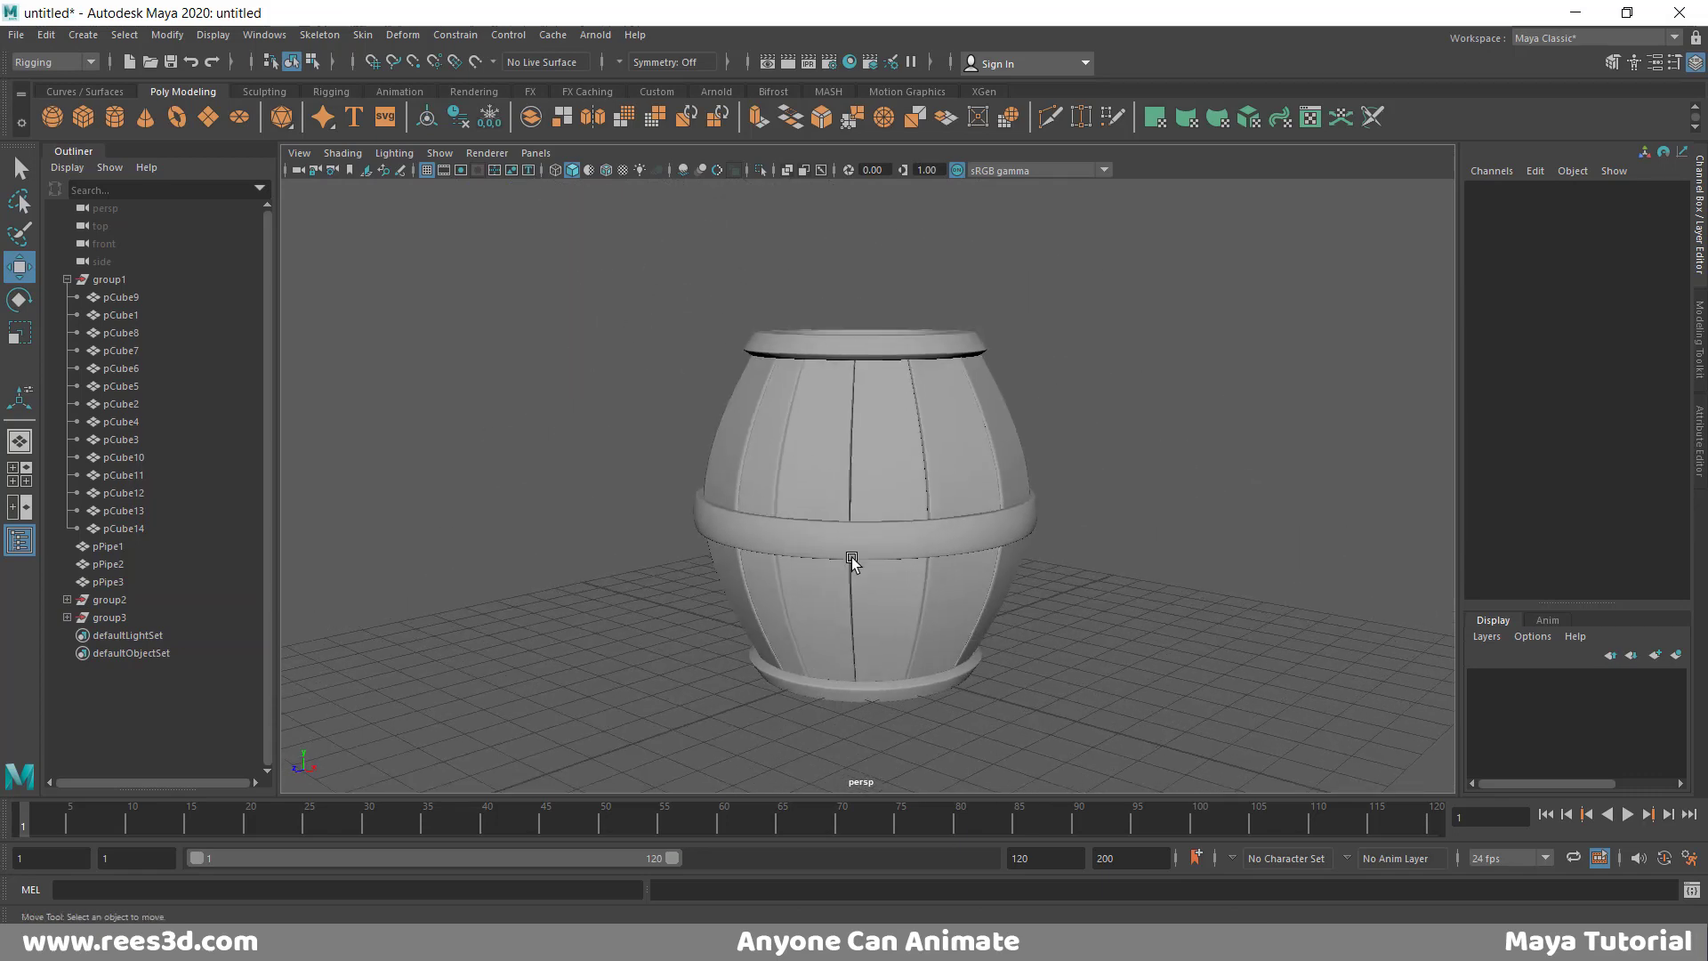
{"action": "left_click", "coordinate": [51, 117]}
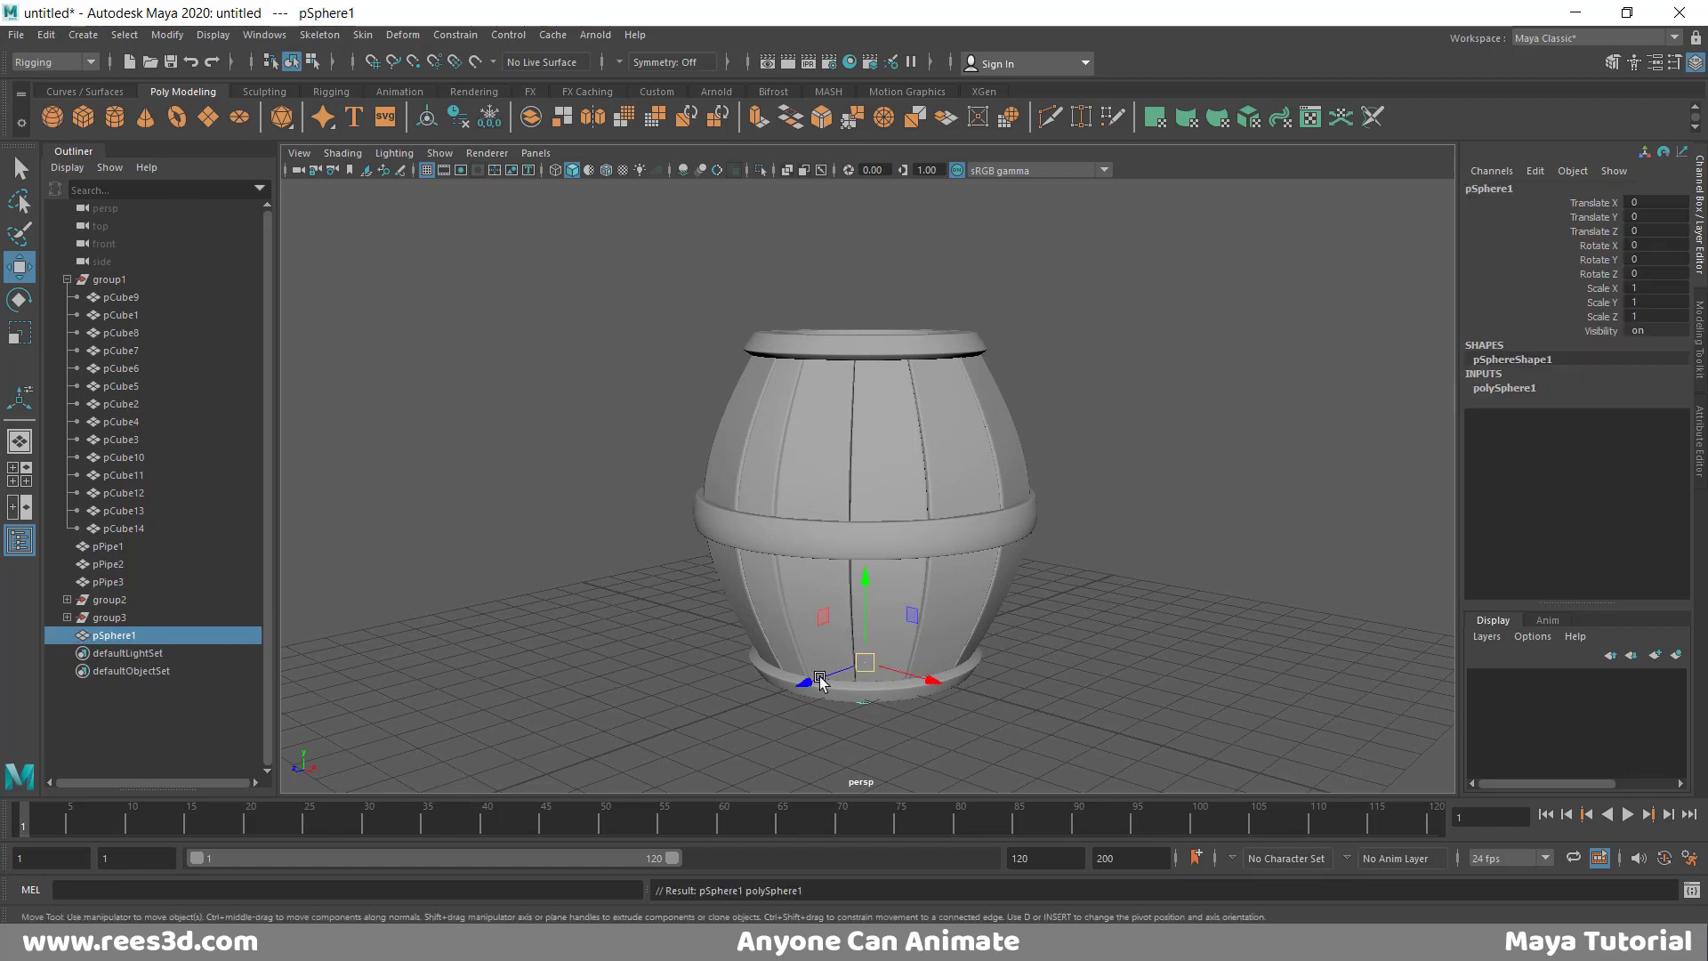
{"action": "key", "text": "4"}
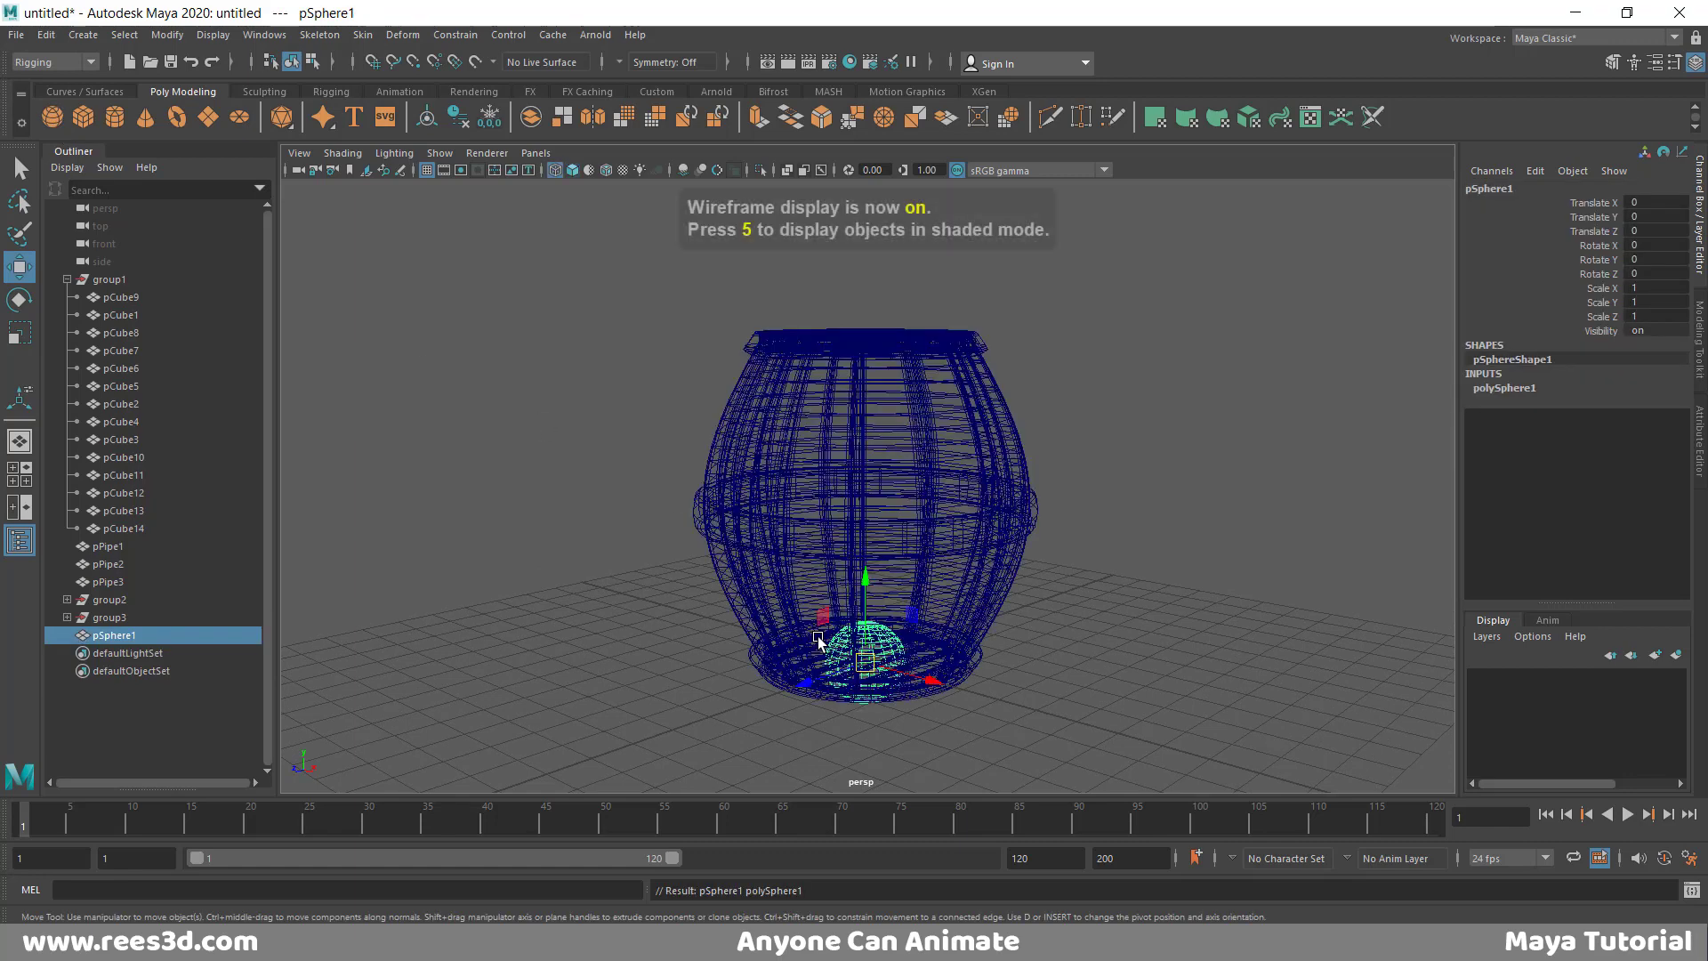
{"action": "left_click", "coordinate": [1513, 387]}
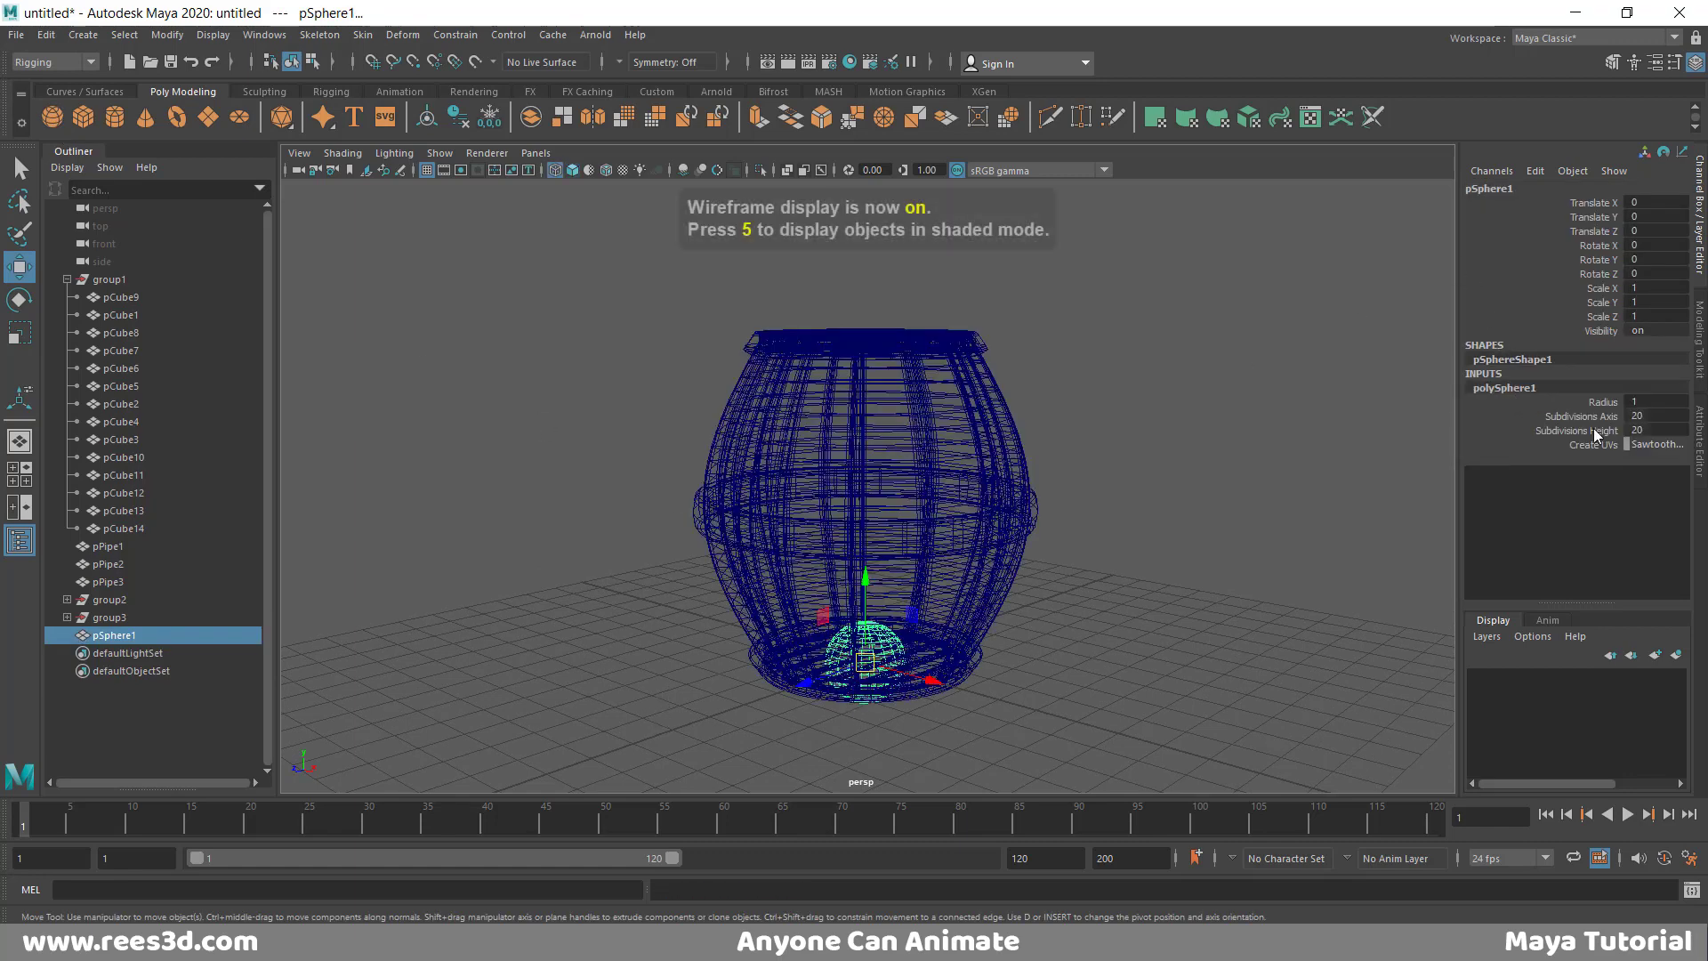
{"action": "left_click_drag", "start_coordinate": [1637, 418], "coordinate": [1642, 428]}
{"action": "type", "text": "8"}
{"action": "key", "text": "Return"}
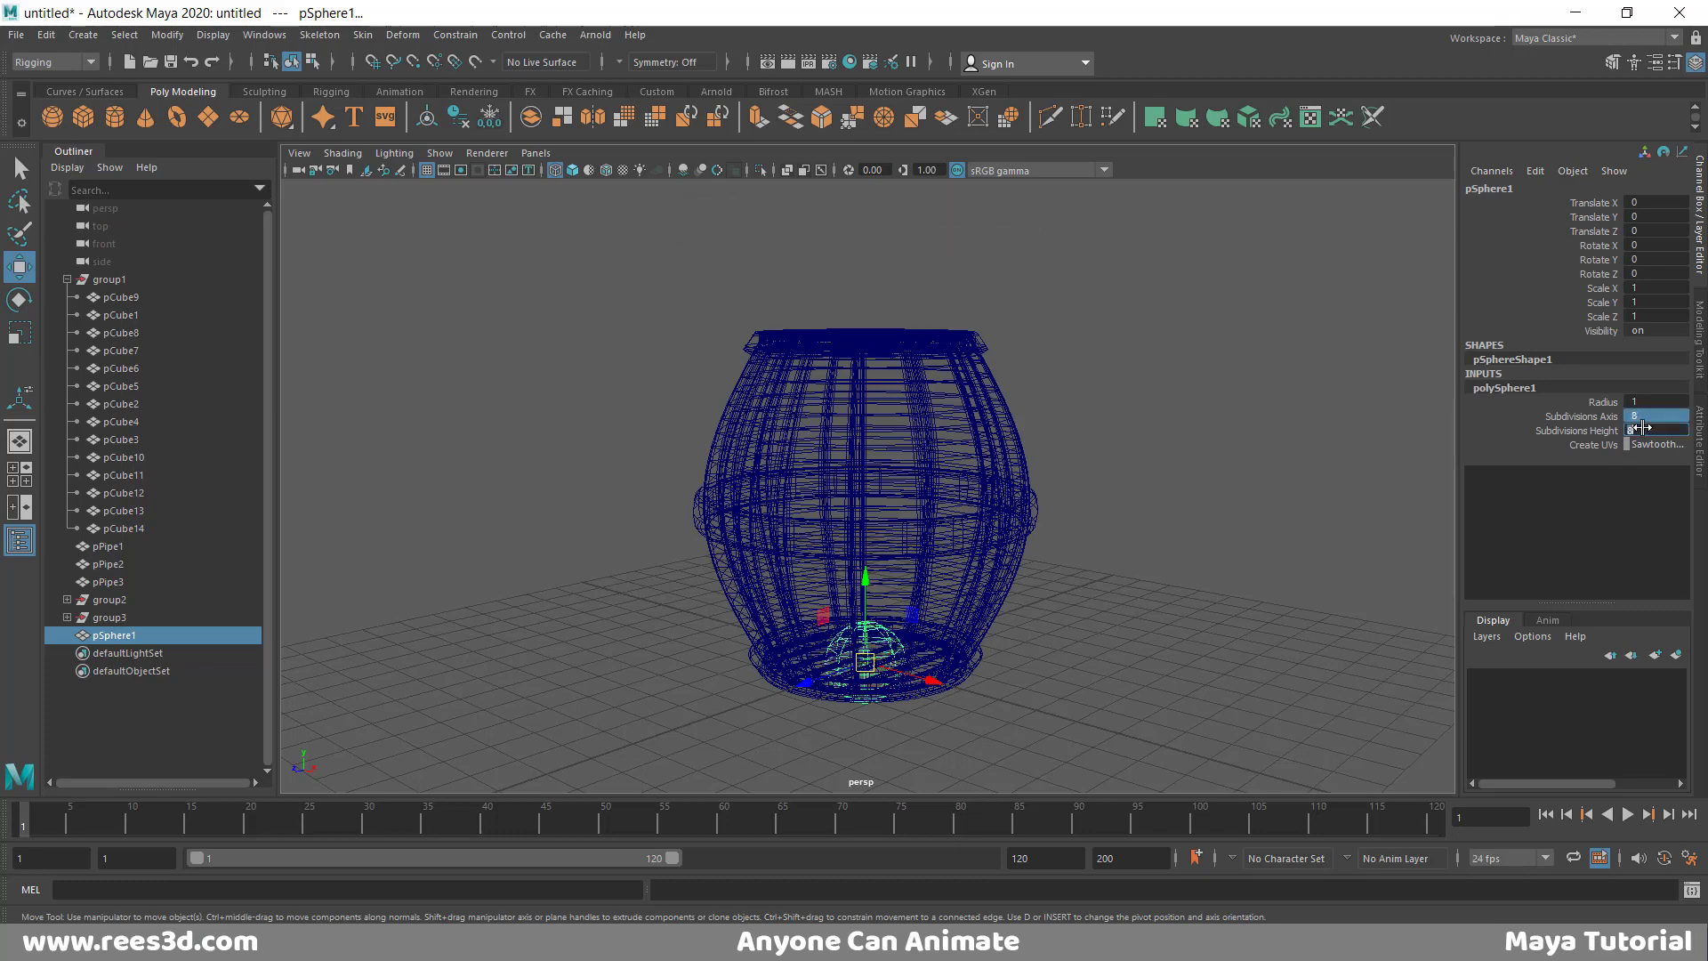
- Delete the faces of the sphere's lower half and return the remaining dome to object selection
{"action": "right_click_drag", "start_coordinate": [1168, 453], "coordinate": [1179, 501]}
{"action": "key", "text": "space"}
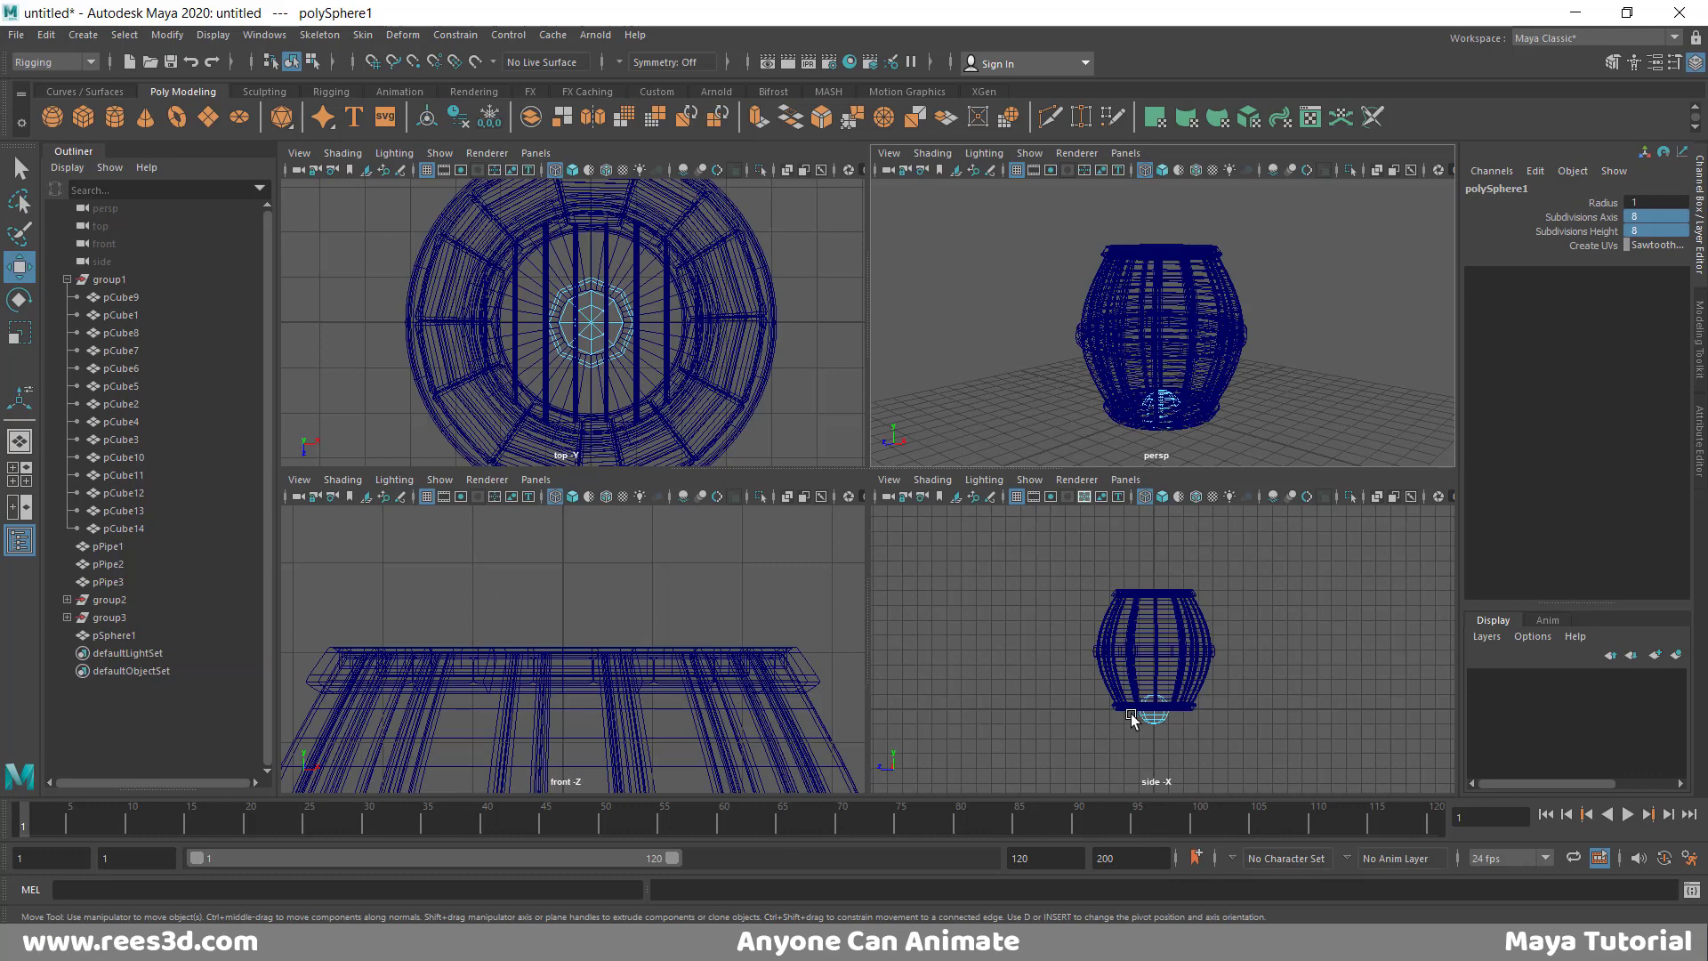
{"action": "left_click_drag", "start_coordinate": [1131, 714], "coordinate": [1187, 737]}
{"action": "key", "text": "Delete"}
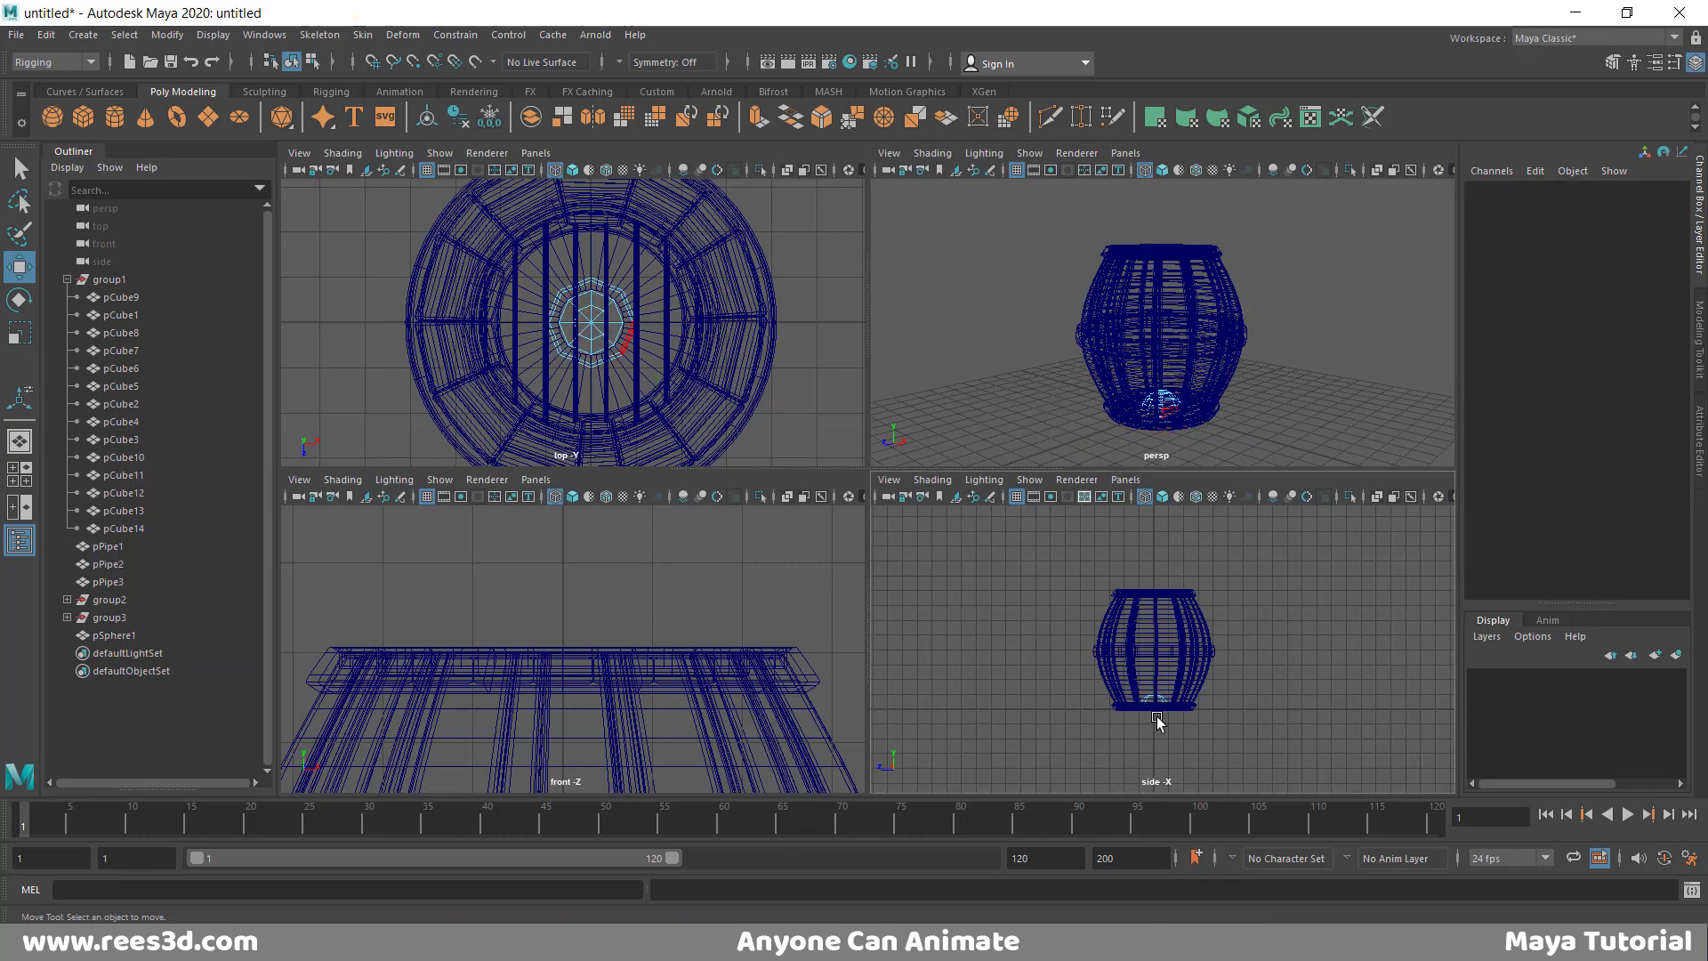
{"action": "scroll", "coordinate": [1192, 382], "scroll_direction": "up", "scroll_amount": 5}
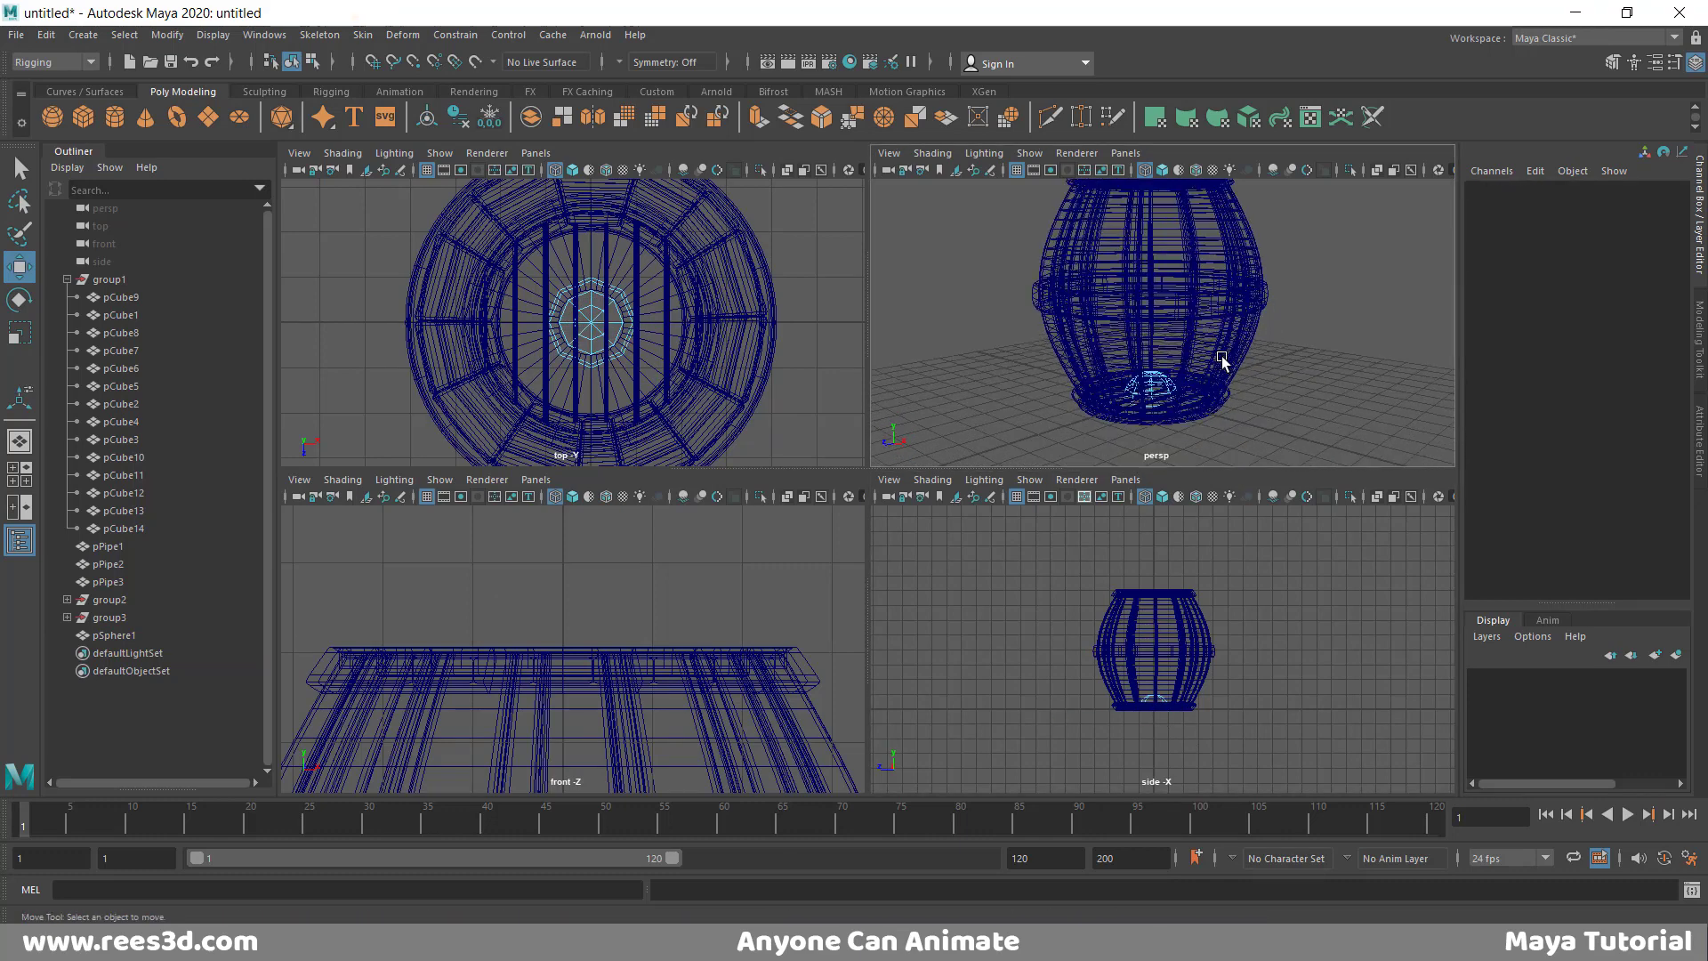
{"action": "key", "text": "space"}
{"action": "scroll", "coordinate": [1113, 450], "scroll_direction": "up", "scroll_amount": 3}
{"action": "middle_click_drag", "start_coordinate": [1025, 567], "coordinate": [1054, 409], "text": "alt"}
{"action": "scroll", "coordinate": [956, 467], "scroll_direction": "up", "scroll_amount": 3}
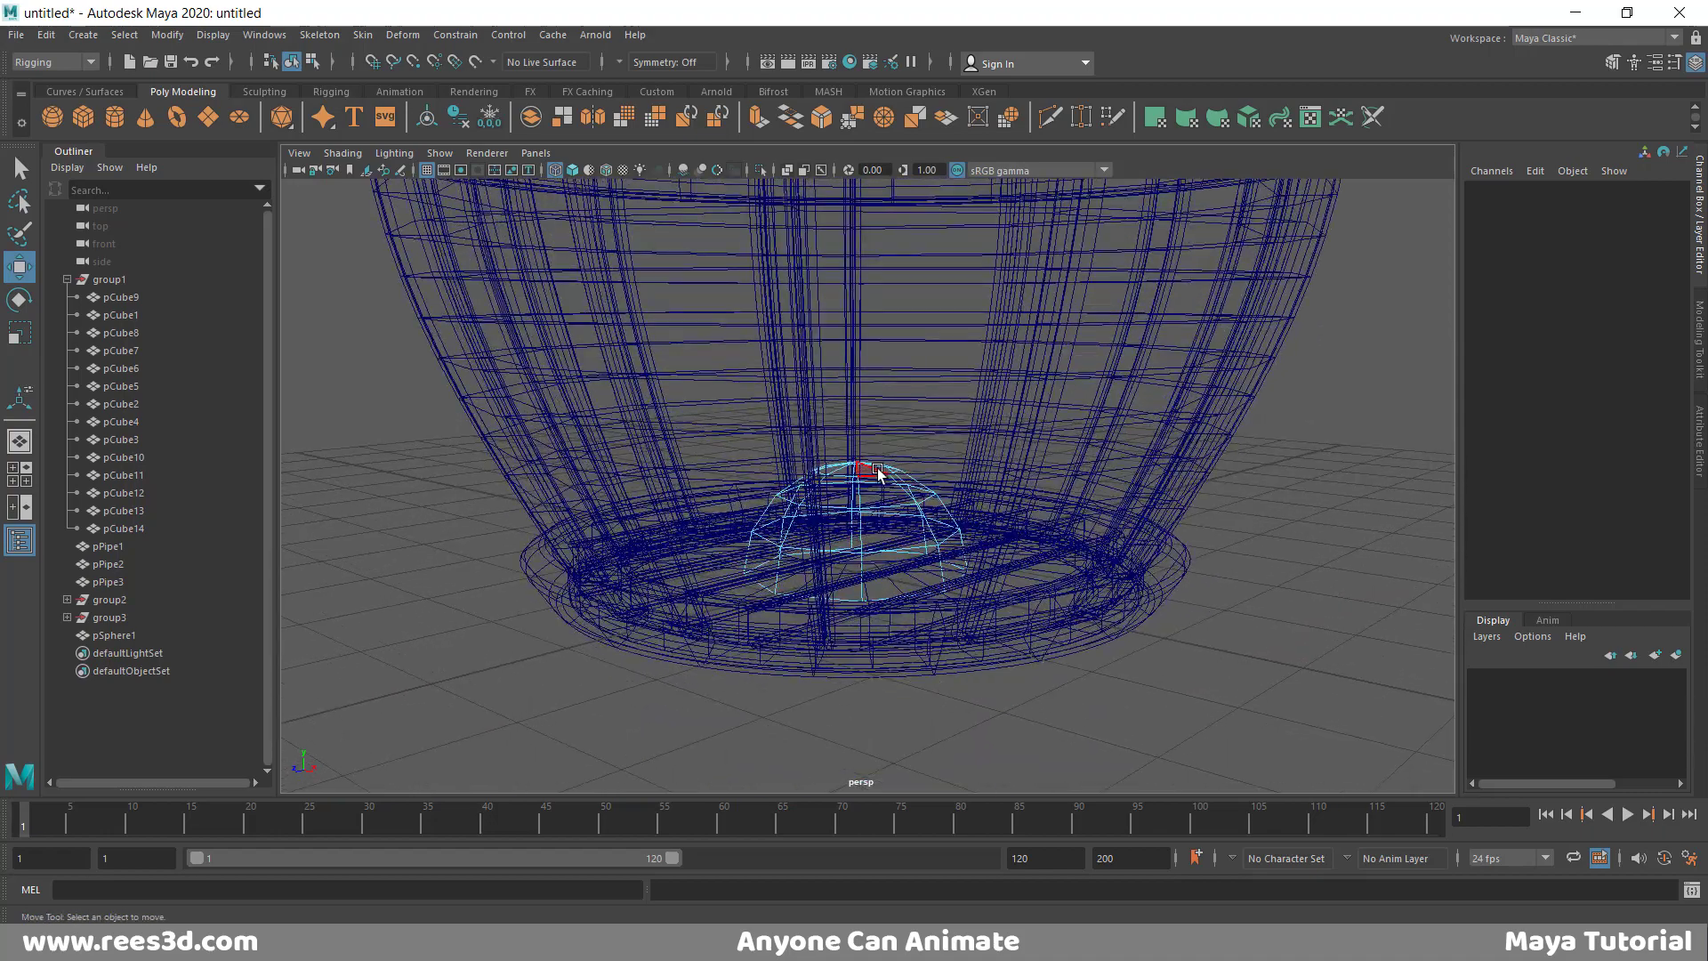
{"action": "right_click_drag", "start_coordinate": [883, 452], "coordinate": [860, 560]}
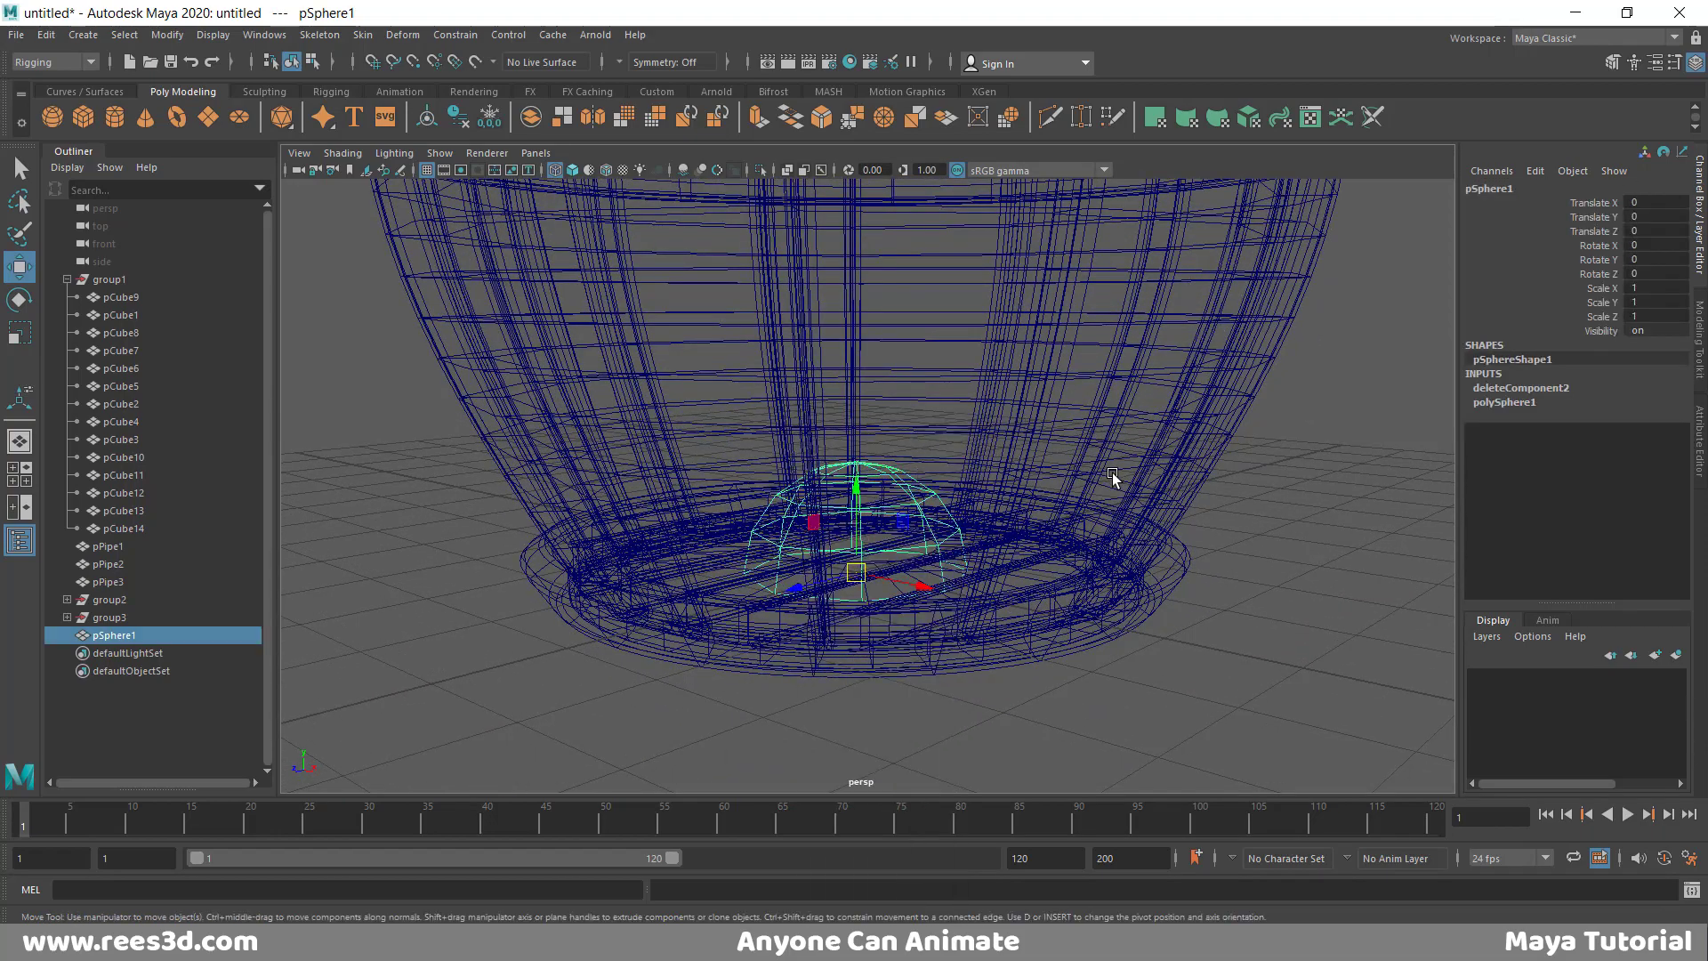
- Raise the half-sphere to Translate Y 3.538 and set its Rotate Z to 90
{"action": "right_click_drag", "start_coordinate": [1106, 469], "coordinate": [1007, 489], "text": "alt"}
{"action": "middle_click_drag", "start_coordinate": [1006, 489], "coordinate": [973, 549], "text": "alt"}
{"action": "left_click_drag", "start_coordinate": [828, 516], "coordinate": [850, 425]}
{"action": "key", "text": "e"}
{"action": "left_click", "coordinate": [1670, 263]}
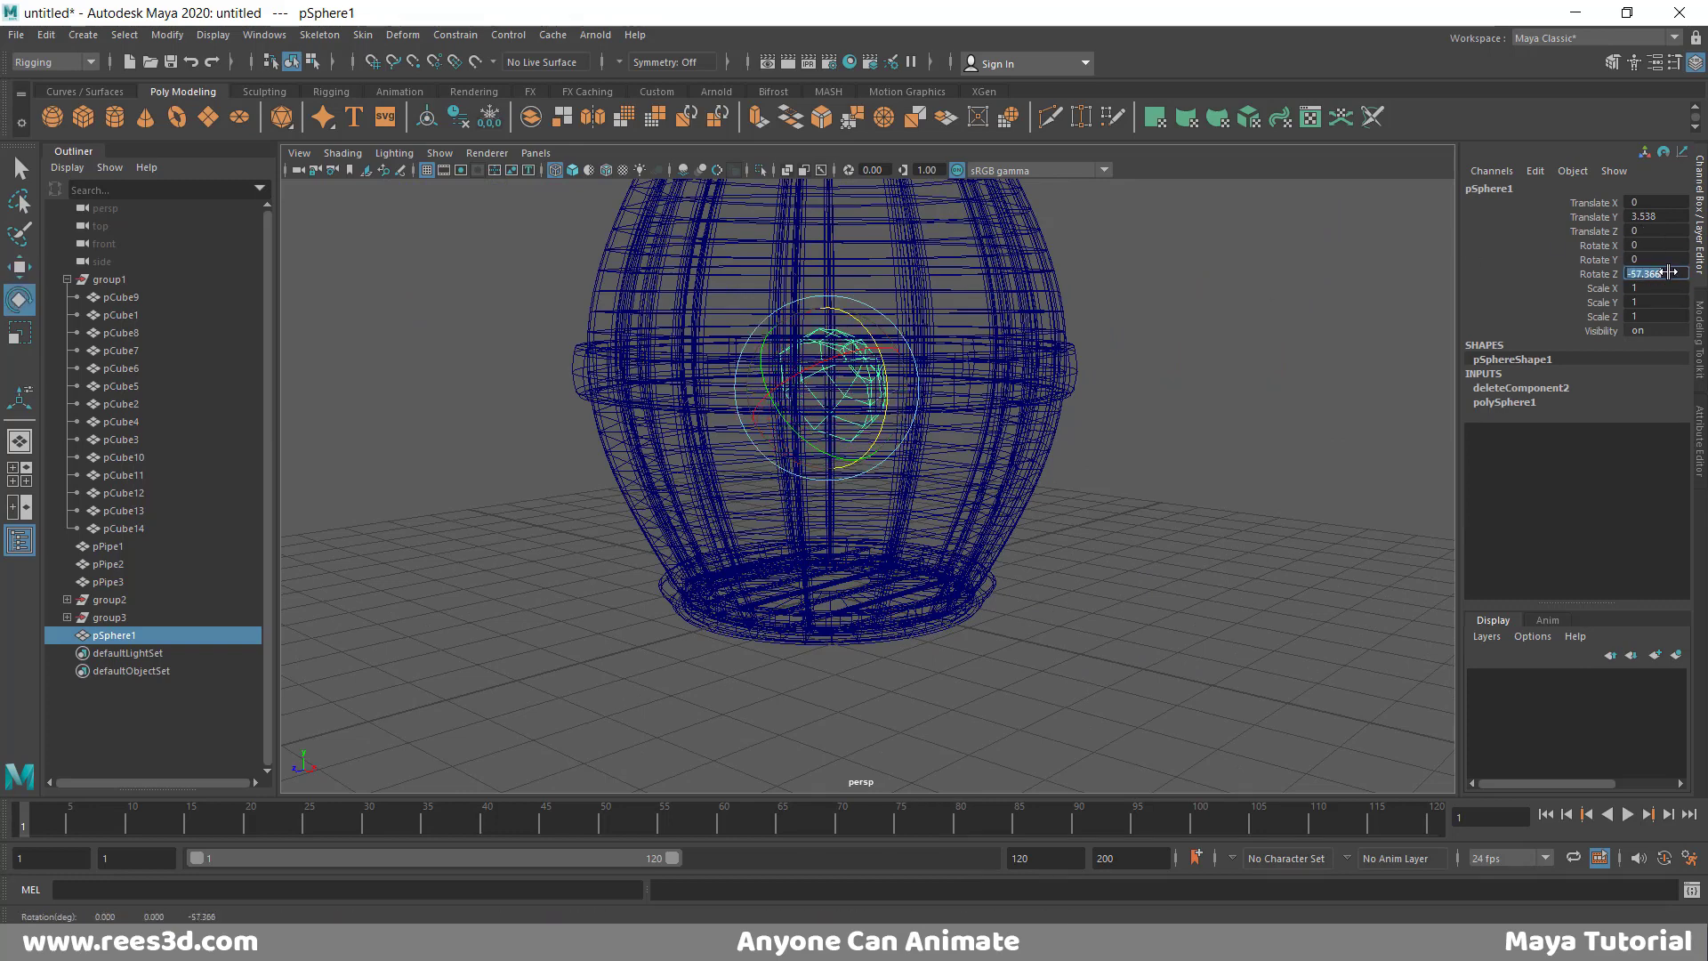
{"action": "type", "text": "90"}
{"action": "key", "text": "Return"}
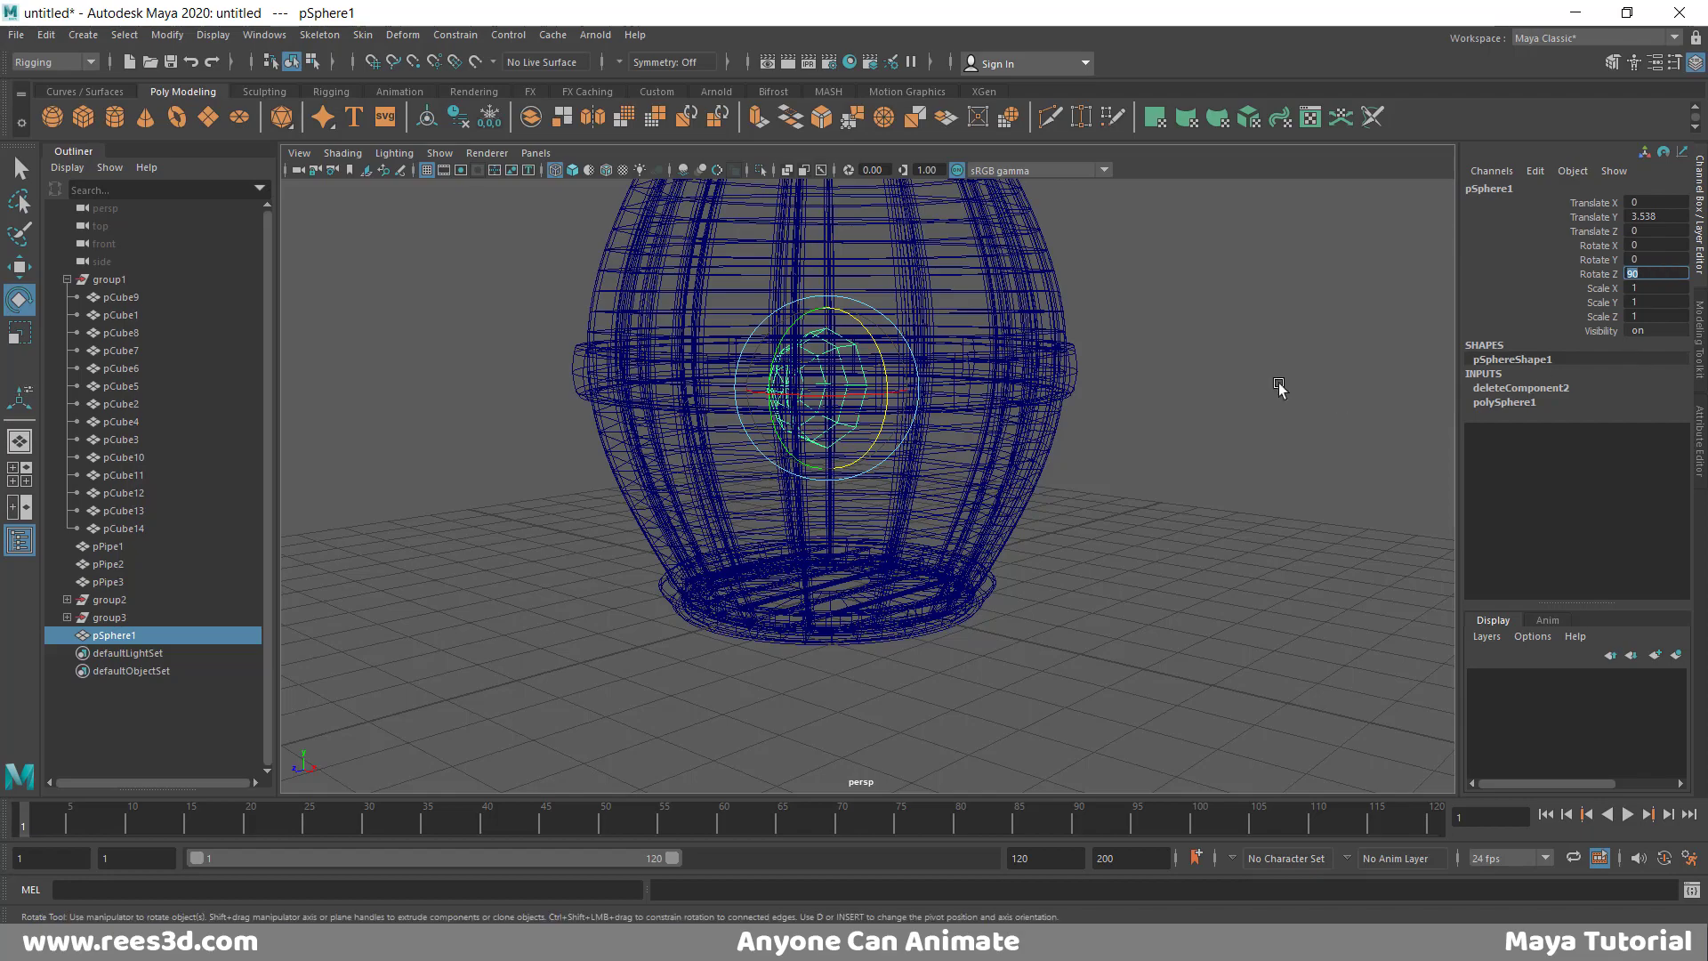
- Scale the half-sphere uniformly to 0.226 and place it on the middle hoop at Translate X -4.05, Y 3.974 in shaded display
{"action": "mouse_move", "coordinate": [1067, 356]}
{"action": "left_mouse_down", "text": "alt"}
{"action": "mouse_move", "coordinate": [864, 378]}
{"action": "mouse_move", "coordinate": [942, 465]}
{"action": "mouse_move", "coordinate": [921, 396]}
{"action": "mouse_move", "coordinate": [591, 431]}
{"action": "mouse_move", "coordinate": [578, 377]}
{"action": "mouse_move", "coordinate": [429, 449]}
{"action": "left_mouse_up", "text": "alt"}
{"action": "key", "text": "w"}
{"action": "key", "text": "5"}
{"action": "key", "text": "e"}
{"action": "key", "text": "r"}
{"action": "left_click_drag", "start_coordinate": [570, 445], "coordinate": [588, 484], "text": "alt"}
{"action": "right_click_drag", "start_coordinate": [587, 484], "coordinate": [736, 503], "text": "alt"}
{"action": "middle_click_drag", "start_coordinate": [736, 503], "coordinate": [843, 469], "text": "alt"}
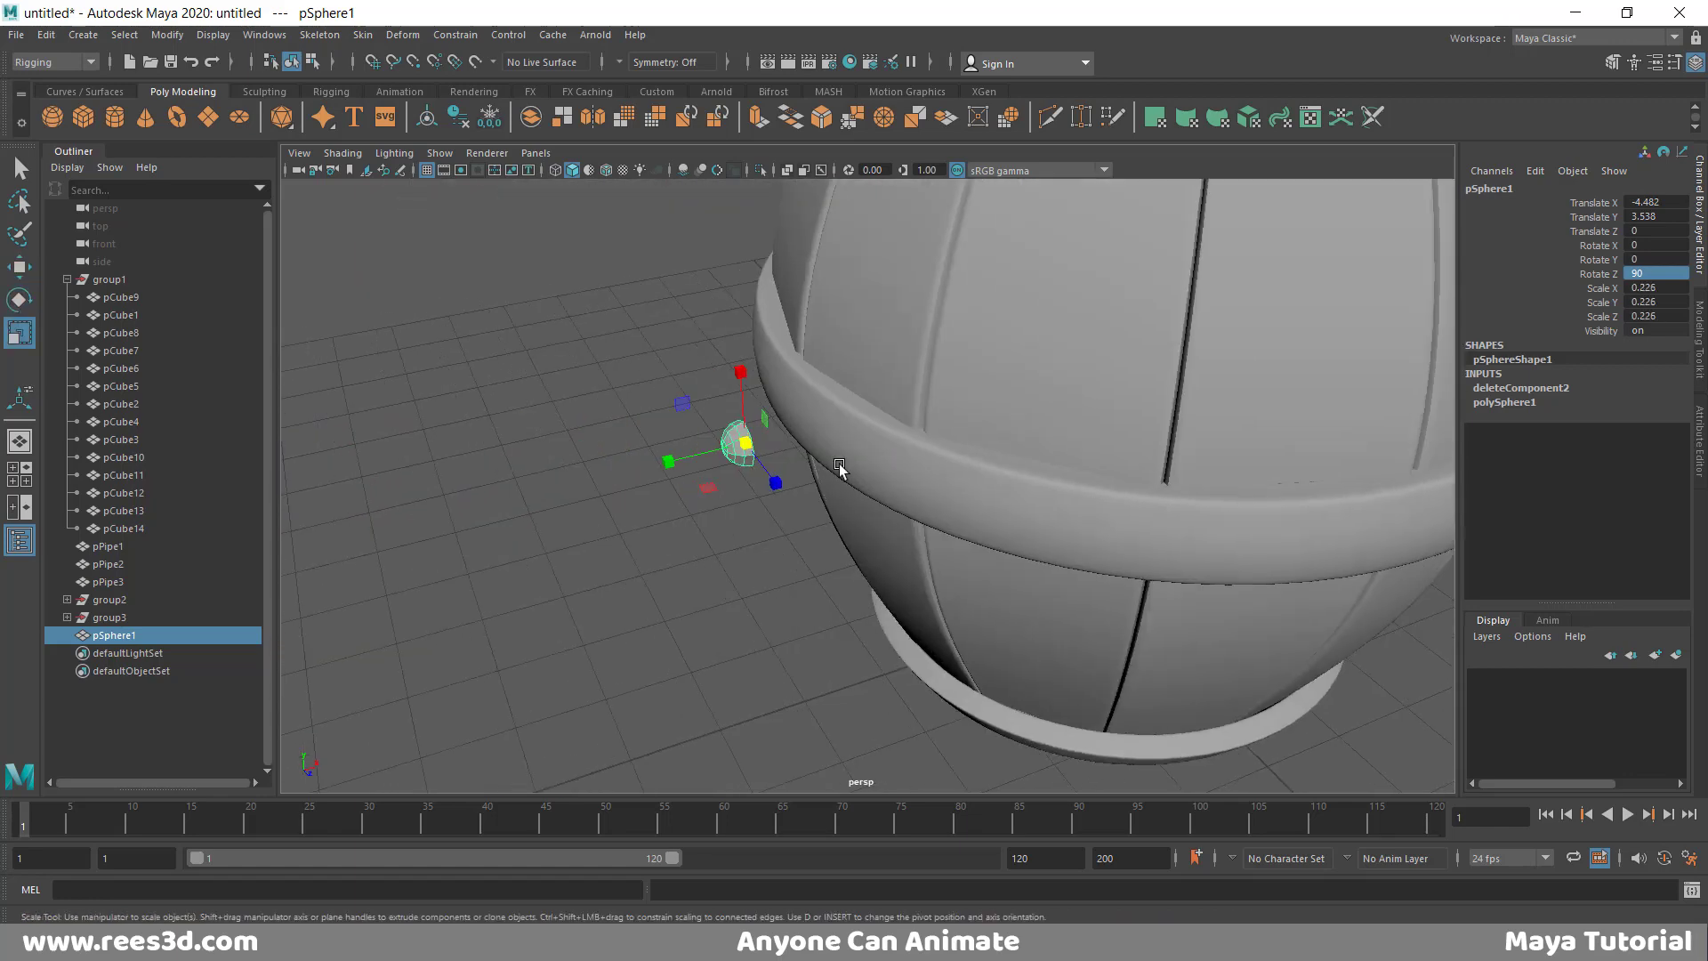
{"action": "key", "text": "w"}
{"action": "left_click_drag", "start_coordinate": [809, 420], "coordinate": [984, 321]}
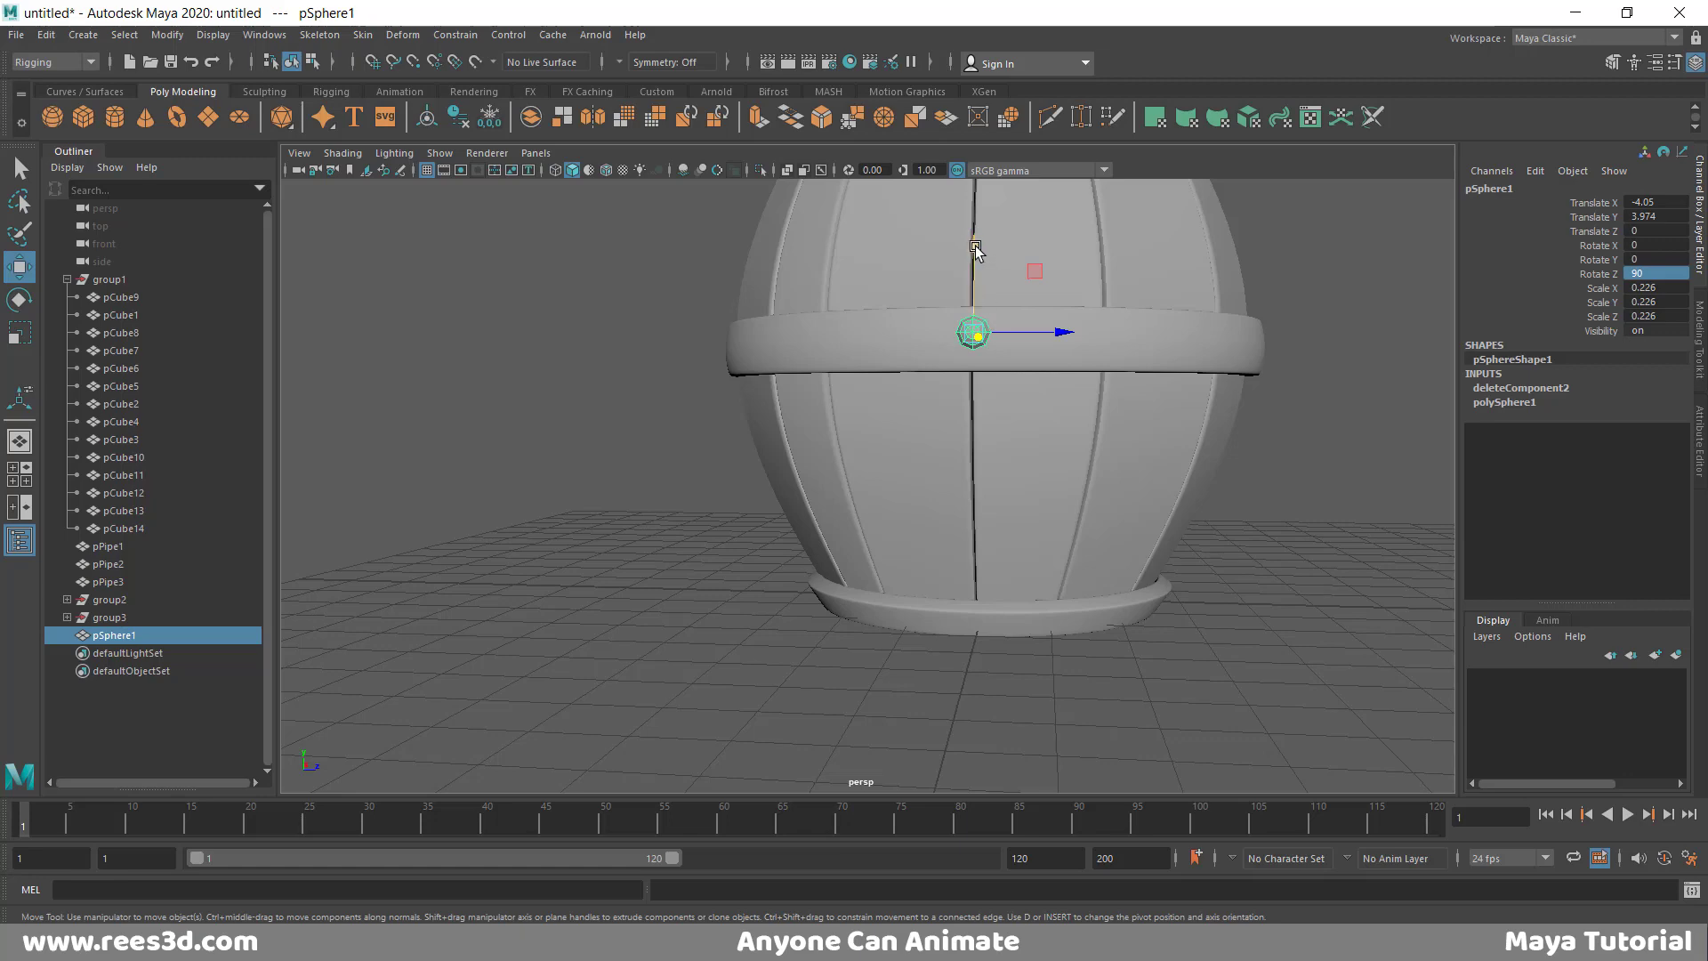
- Lower the half-sphere rivet to Translate Y 3.91 and move its pivot to the barrel's centre axis
{"action": "left_click_drag", "start_coordinate": [975, 249], "coordinate": [972, 258]}
{"action": "left_click_drag", "start_coordinate": [1056, 365], "coordinate": [965, 402], "text": "alt"}
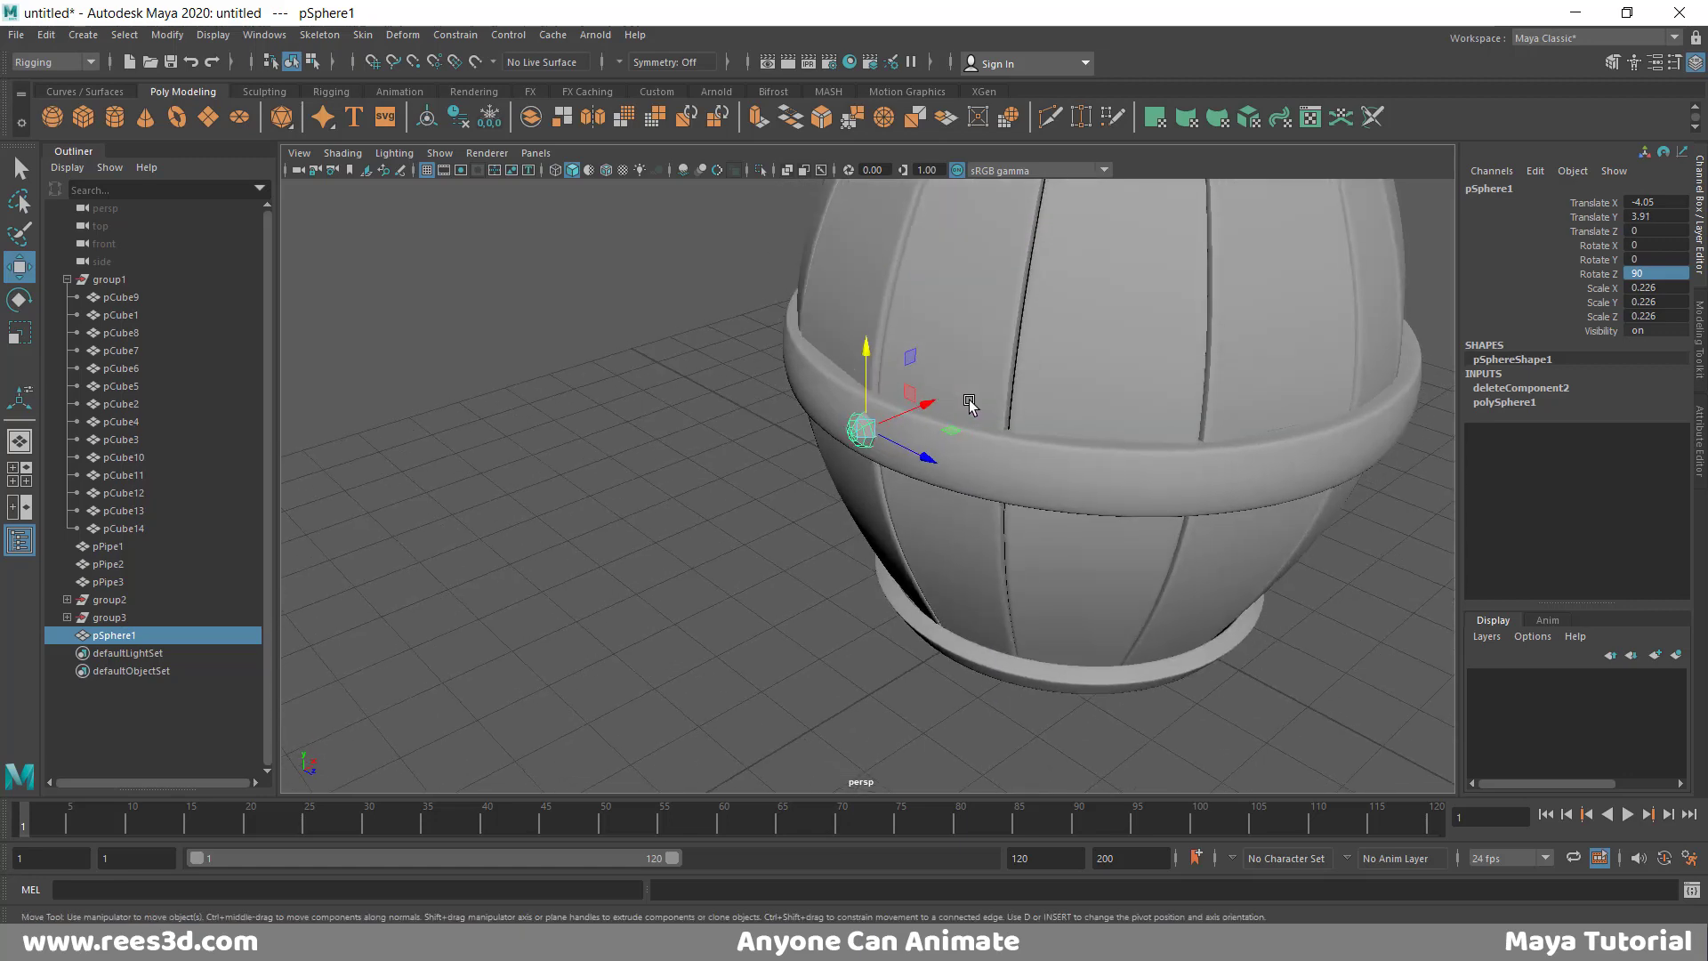
{"action": "key", "text": "space"}
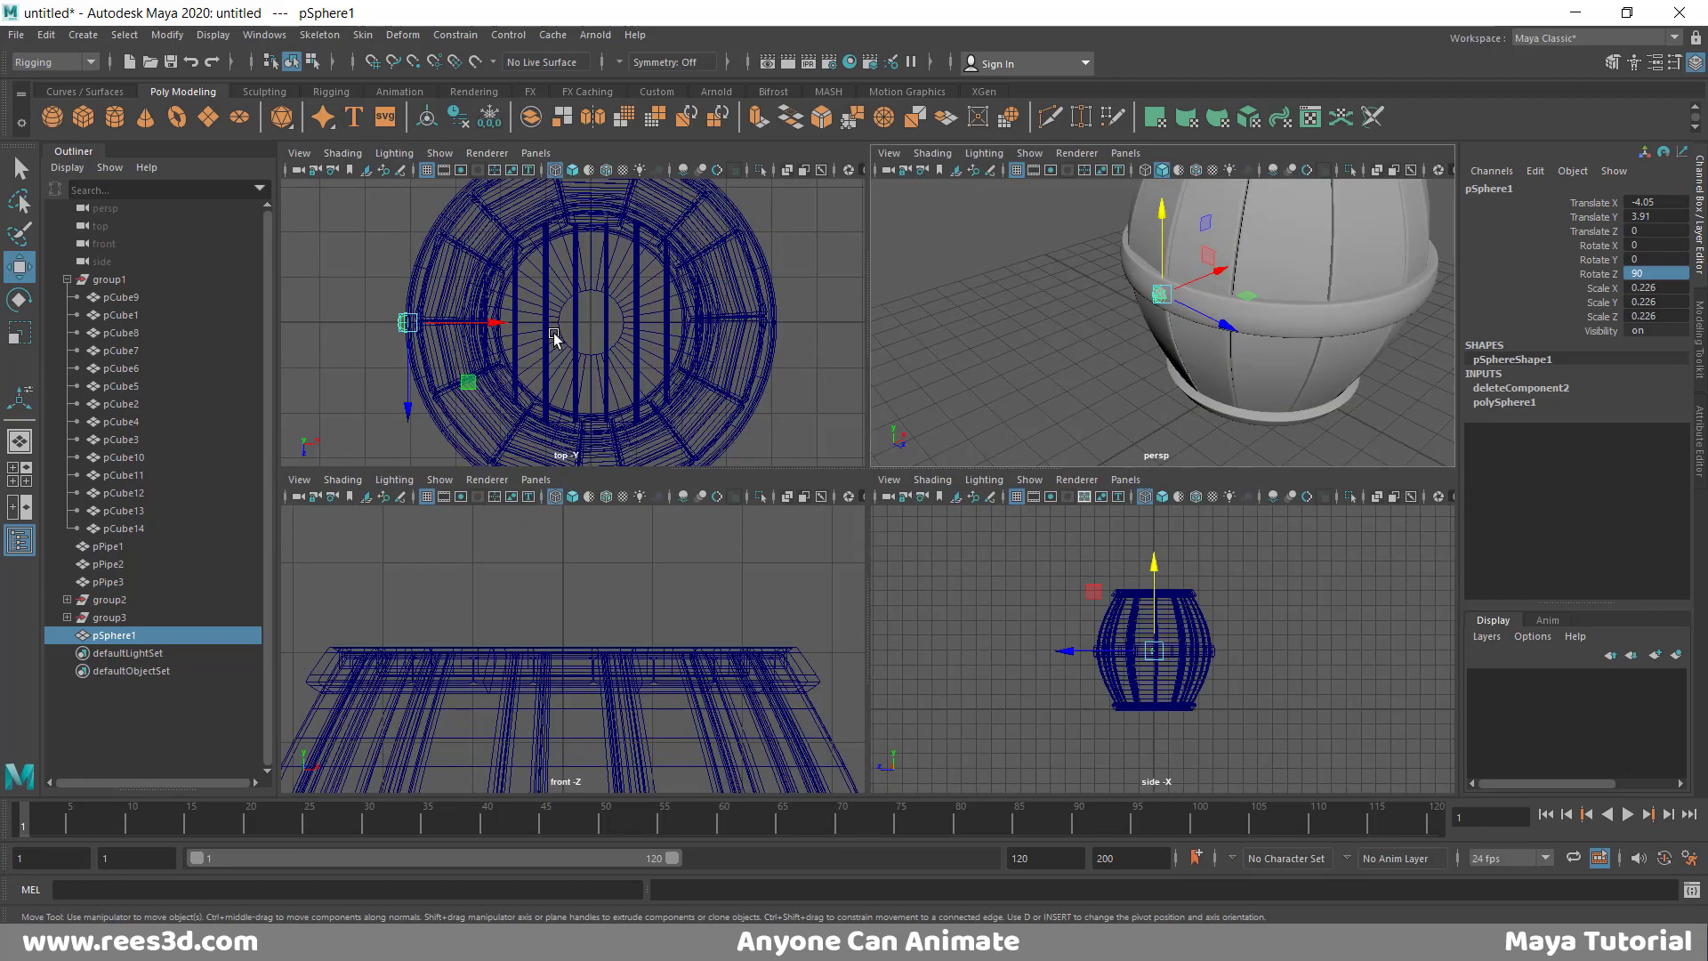
{"action": "key", "text": "d"}
{"action": "left_click_drag", "start_coordinate": [496, 327], "coordinate": [598, 331]}
{"action": "key", "text": "d"}
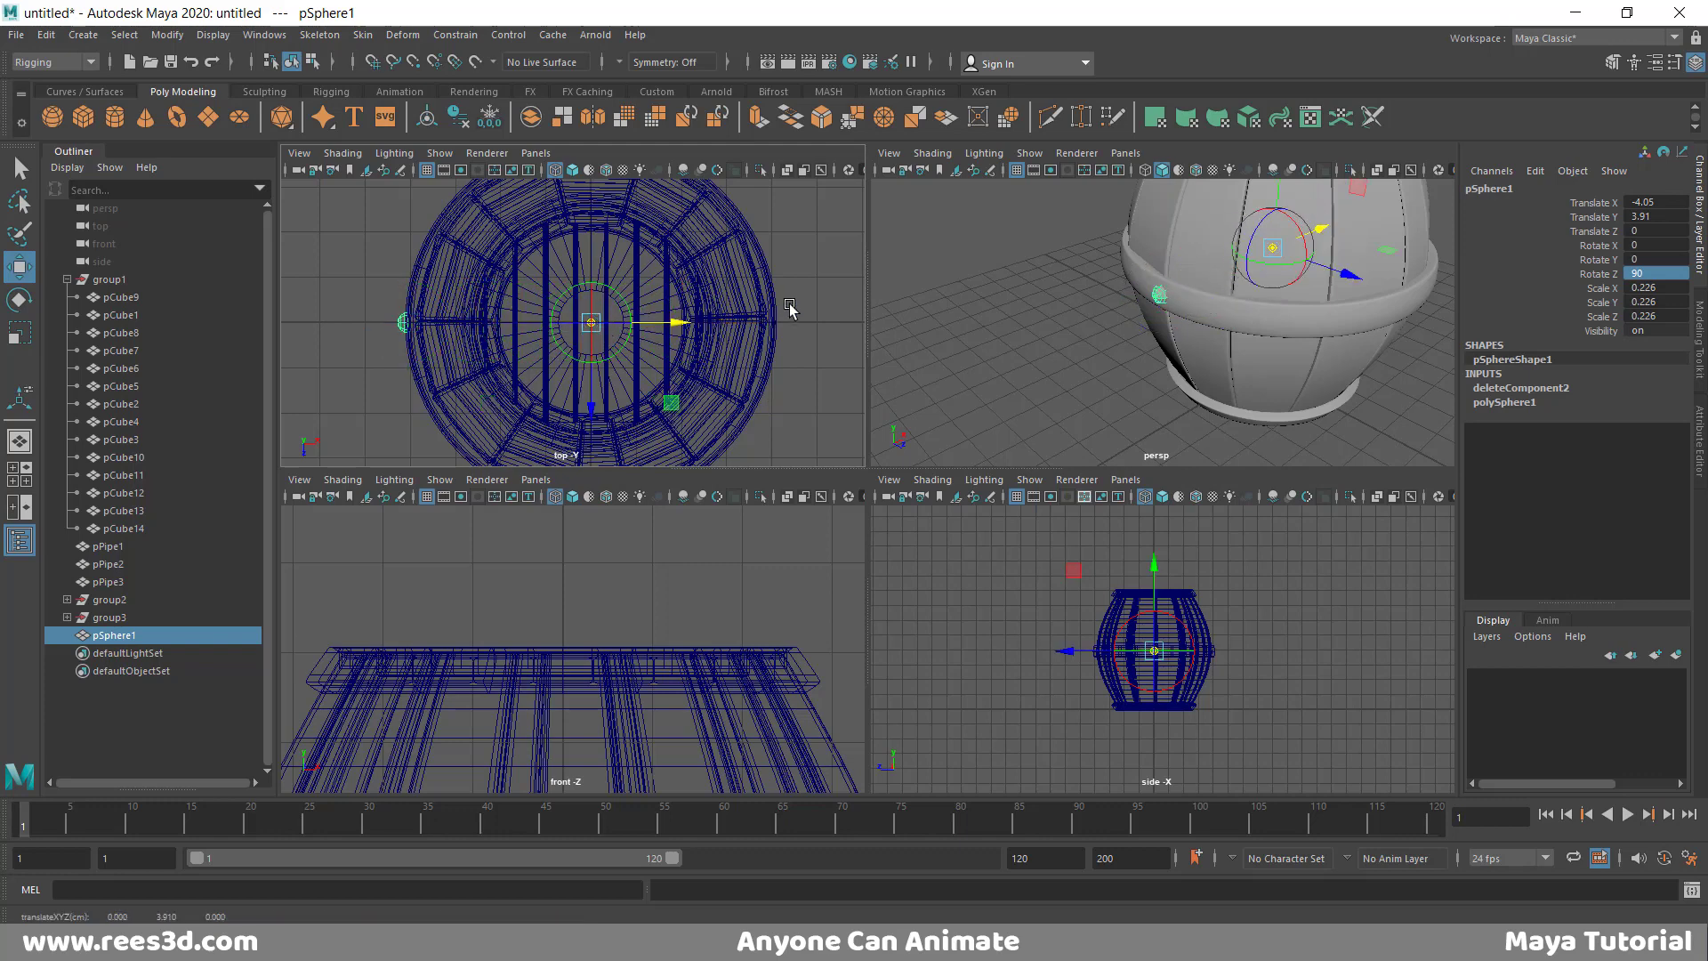
{"action": "key", "text": "d"}
{"action": "key", "text": "space"}
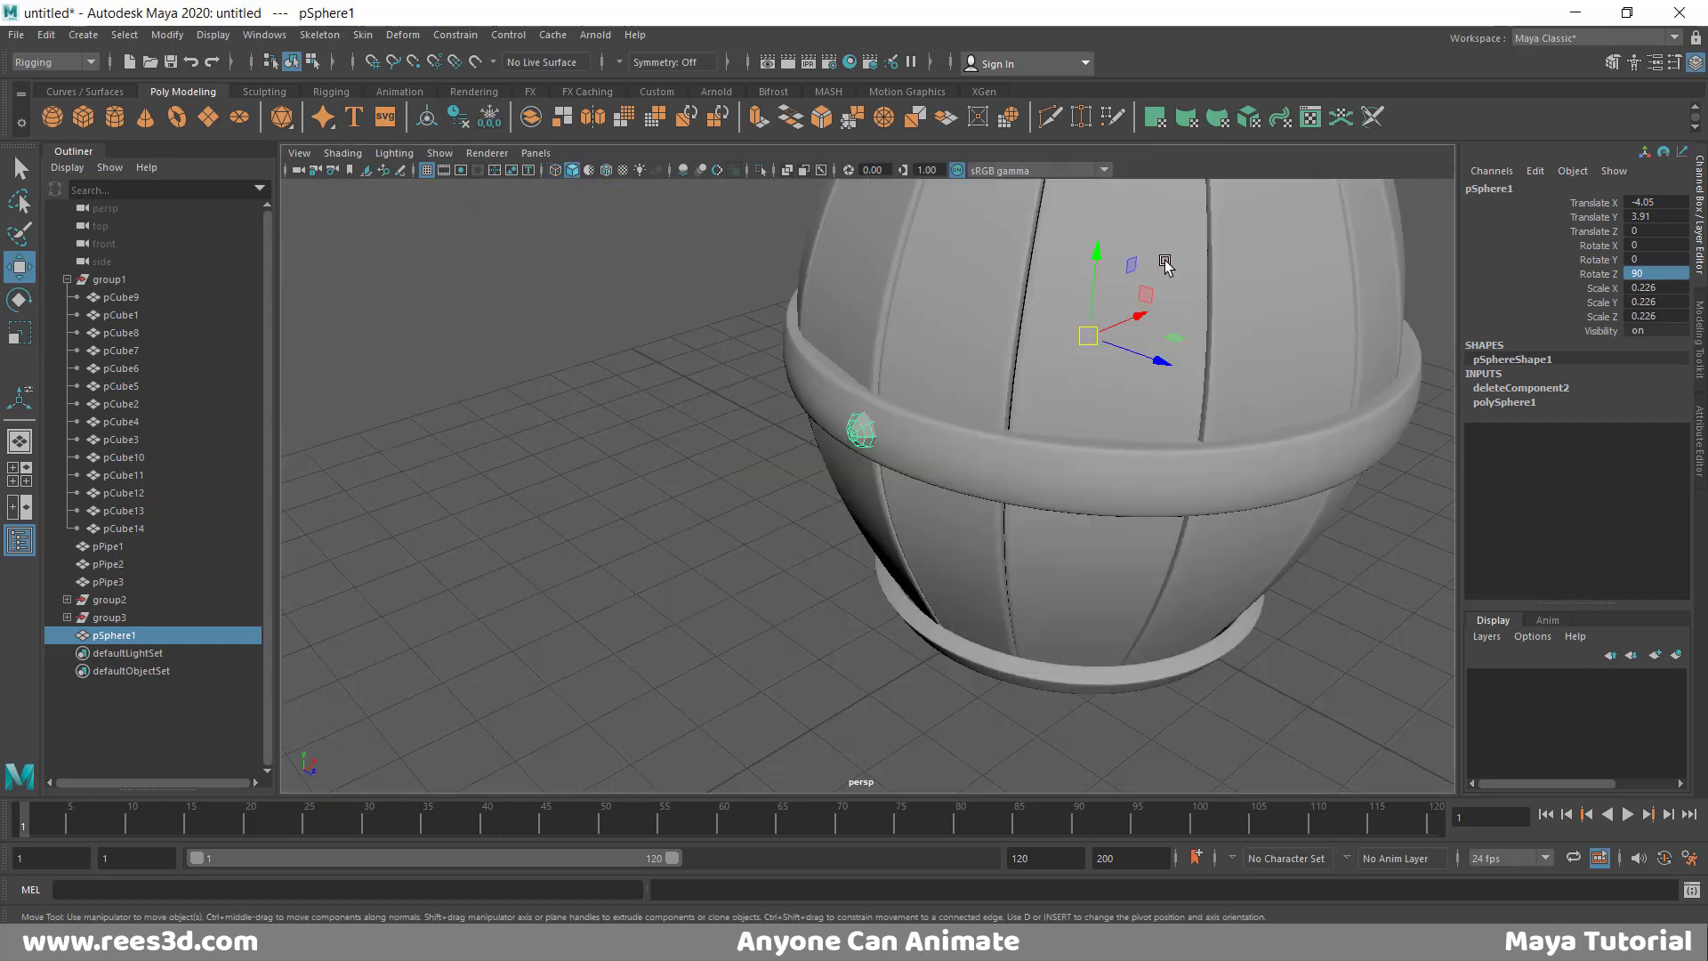
{"action": "left_click_drag", "start_coordinate": [1103, 275], "coordinate": [1018, 345], "text": "alt"}
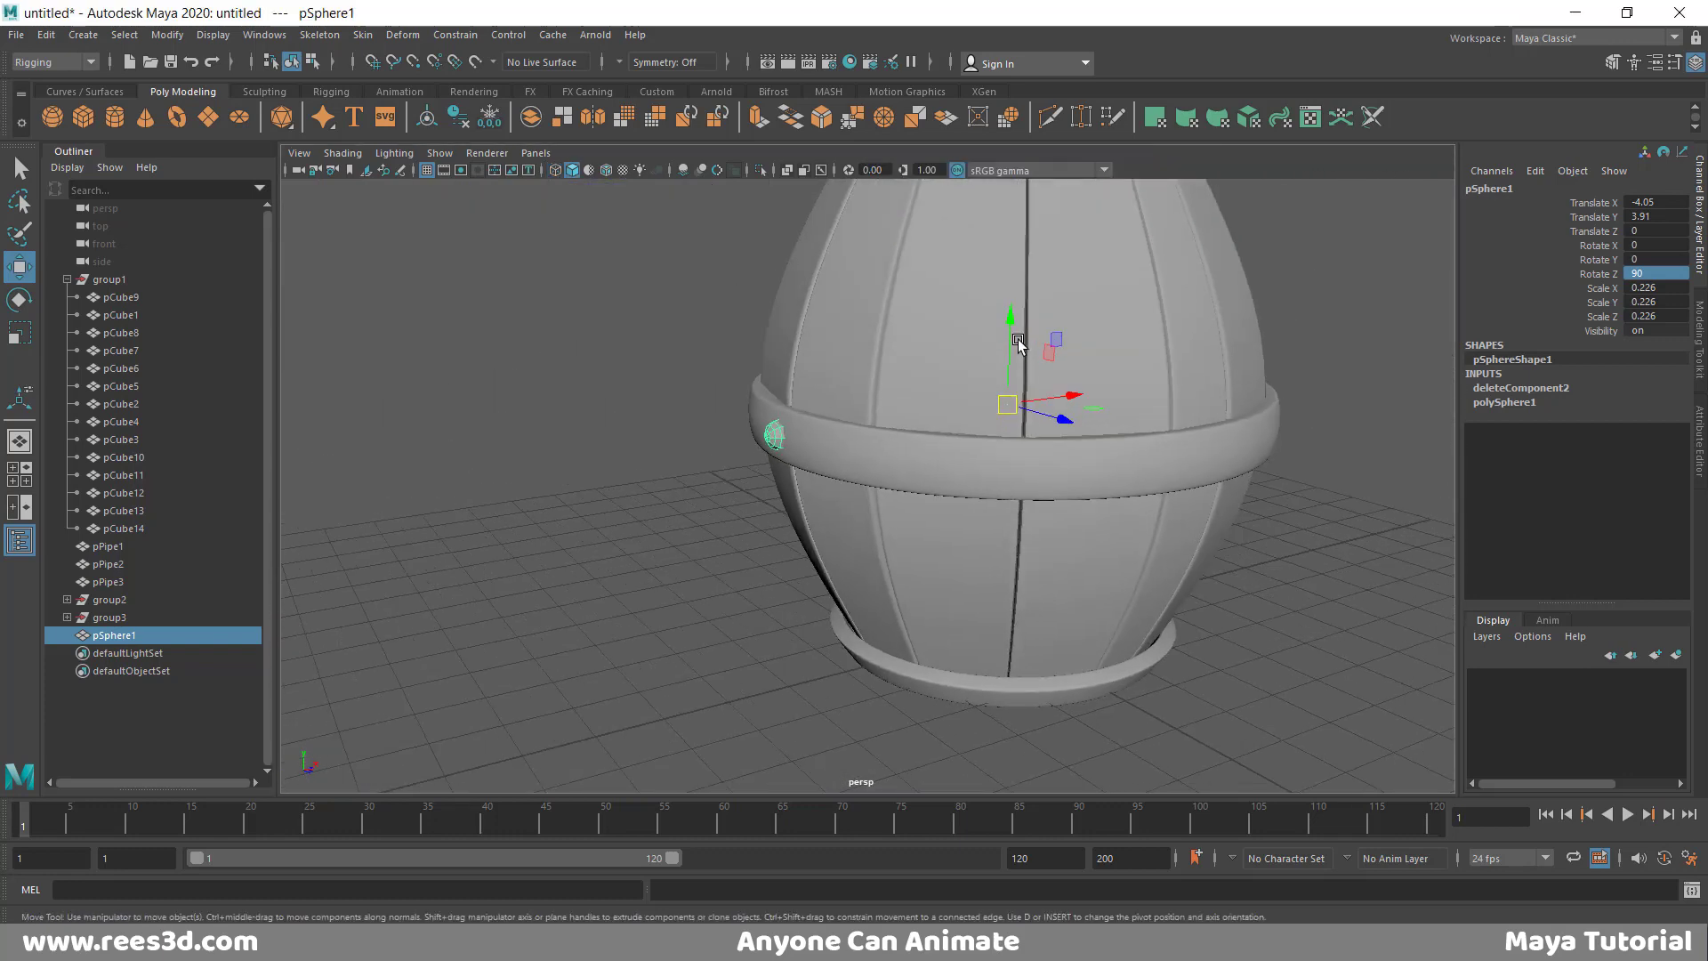
- Duplicate the rivet and rotate the copy around the barrel's centre to the next position along the middle hoop
{"action": "key", "text": "ctrl+d"}
{"action": "key", "text": "e"}
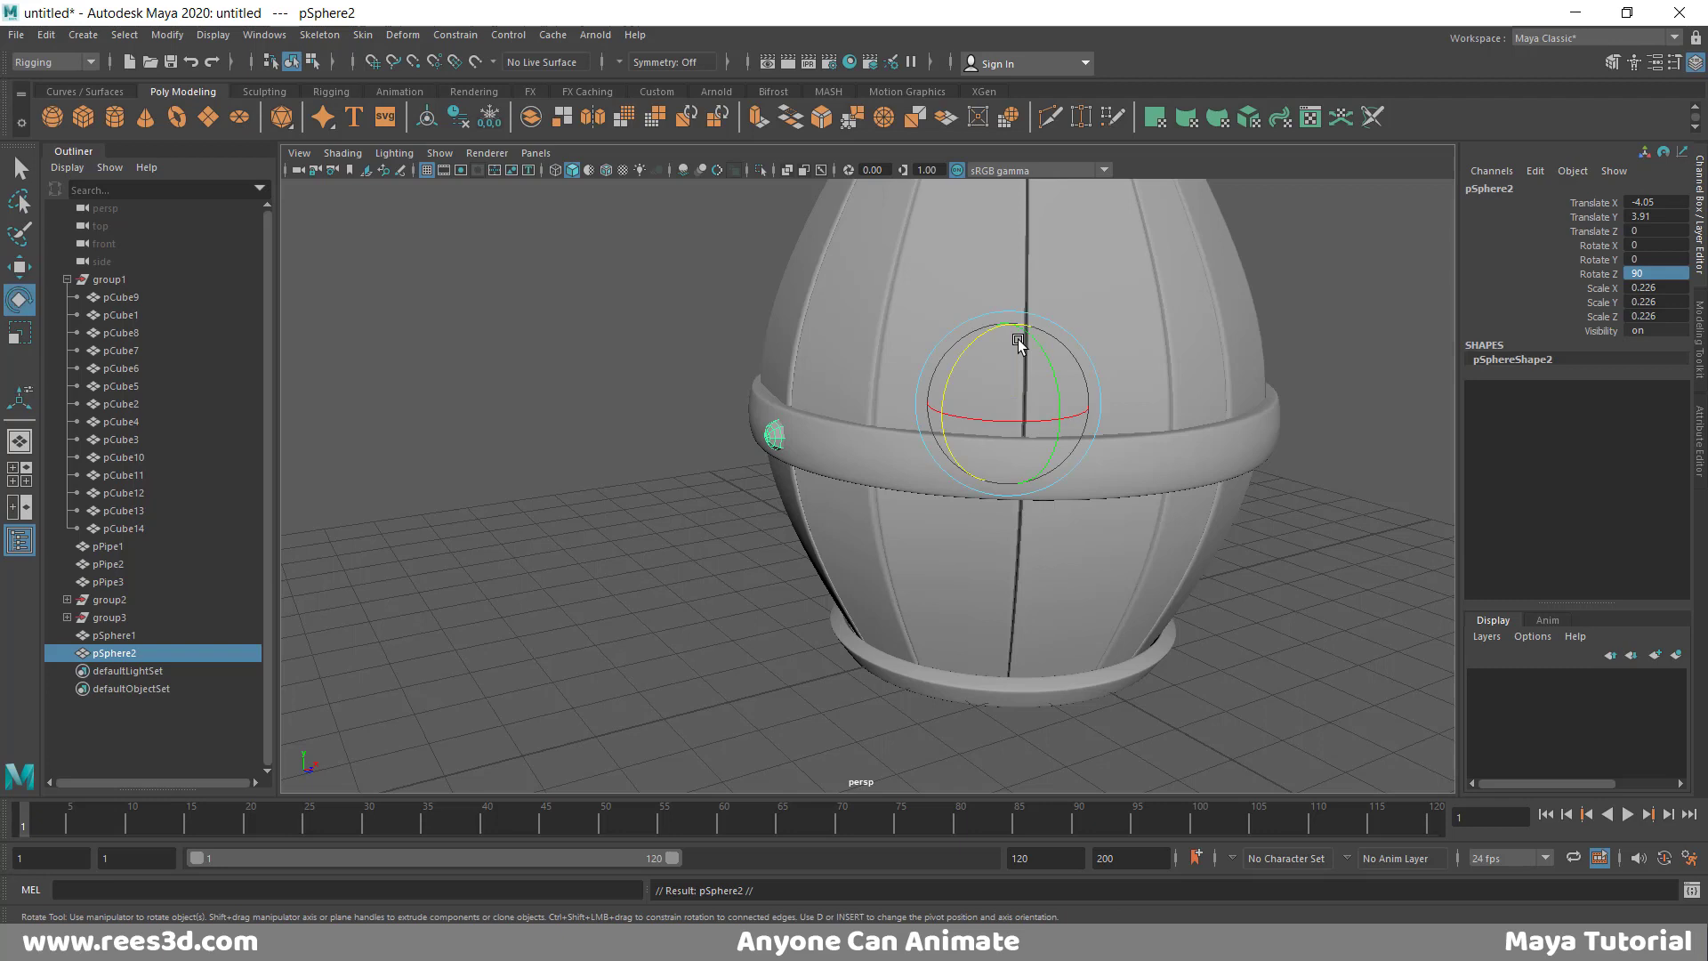
{"action": "left_click_drag", "start_coordinate": [963, 417], "coordinate": [915, 452]}
- Repeat the duplicate with the same rotation until nine evenly spaced rivets encircle the middle hoop
{"action": "key", "text": "shift+d"}
{"action": "key", "text": "shift+d"}
{"action": "key", "text": "shift+d"}
{"action": "key", "text": "shift+d"}
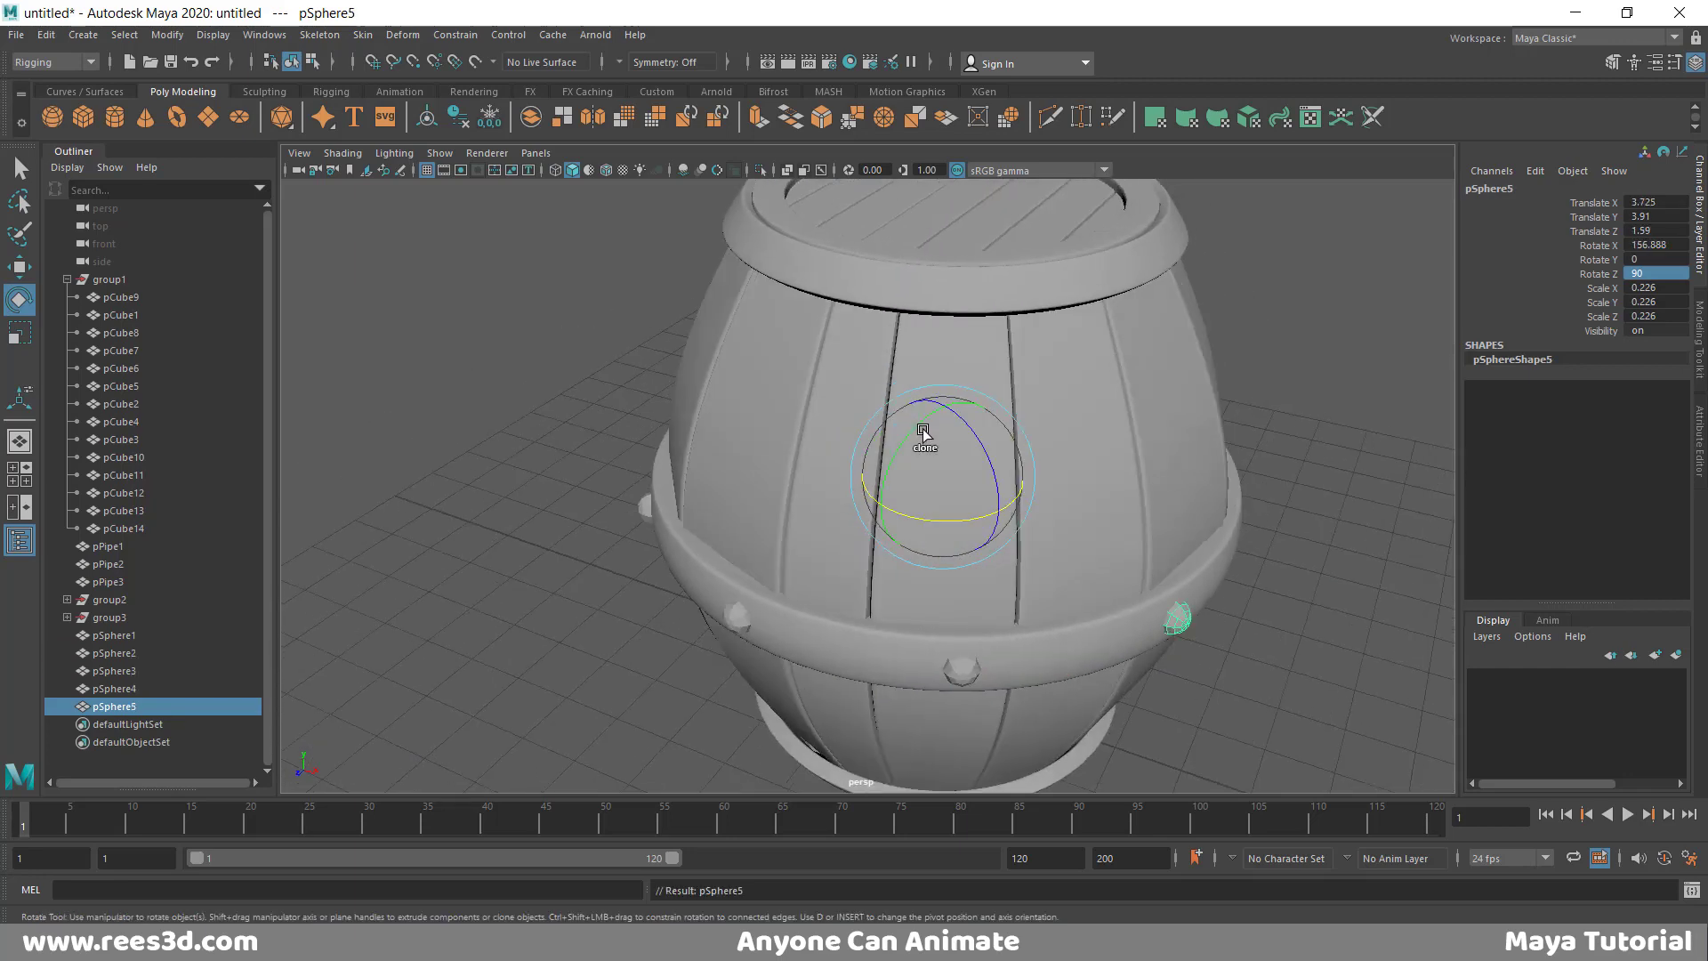
{"action": "right_click_drag", "start_coordinate": [1143, 425], "coordinate": [854, 495], "text": "alt"}
{"action": "left_click_drag", "start_coordinate": [854, 495], "coordinate": [607, 498], "text": "alt"}
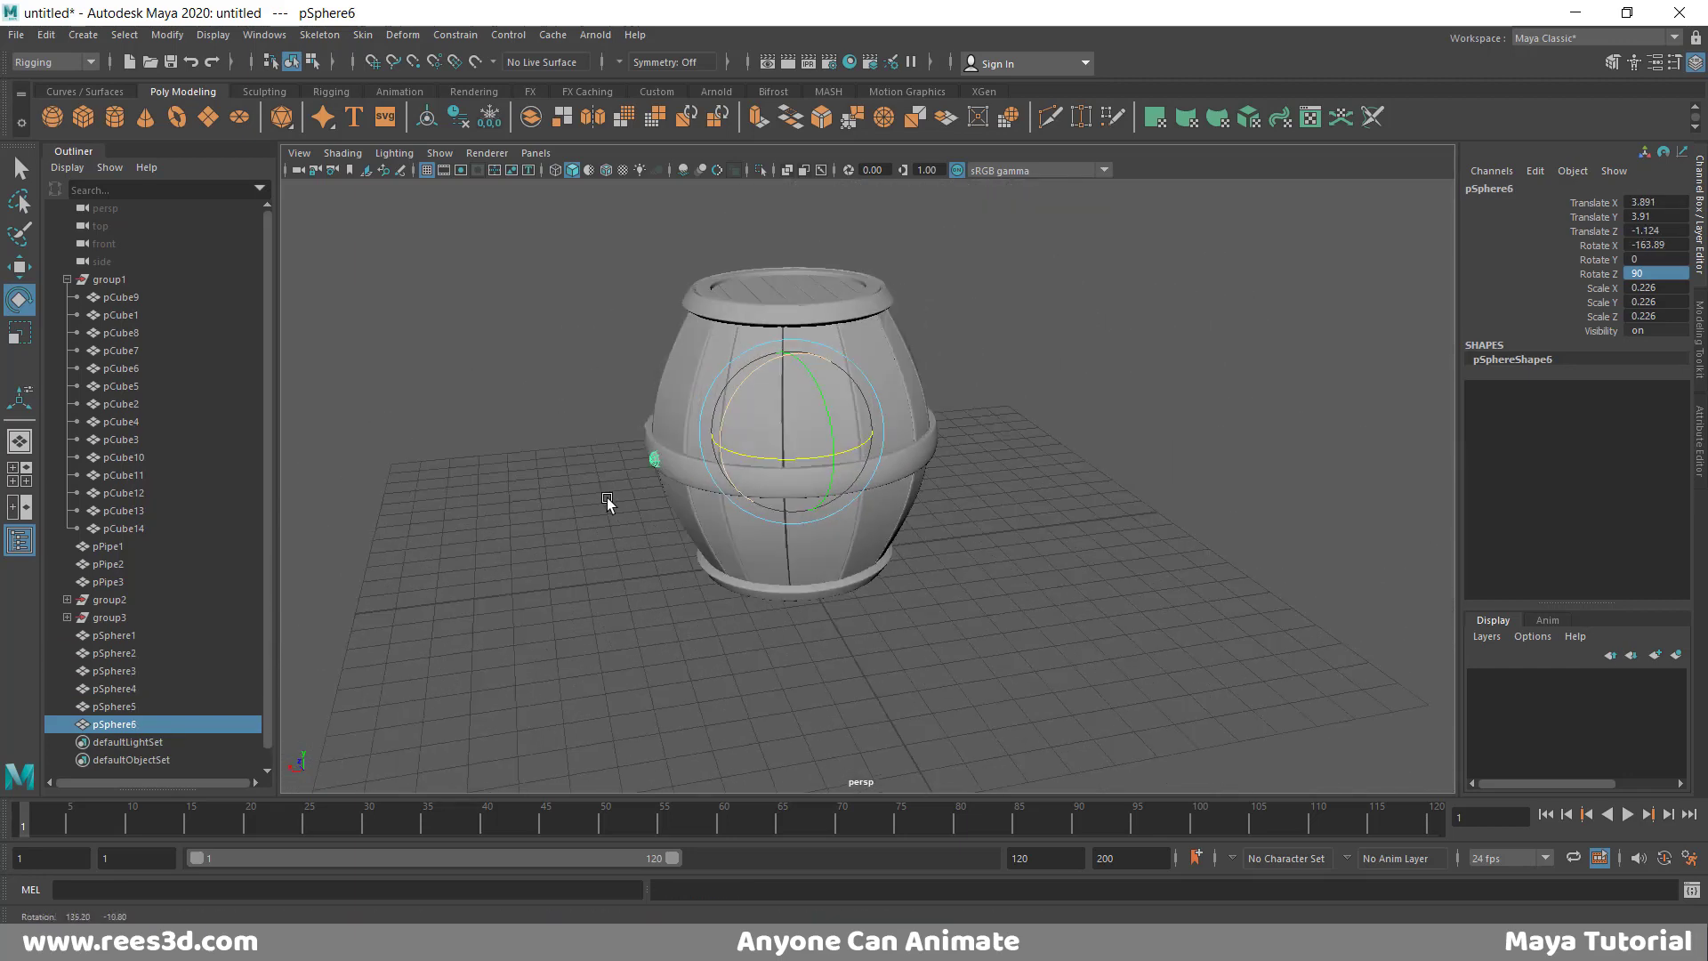
{"action": "key", "text": "shift+d"}
{"action": "key", "text": "shift+d"}
{"action": "key", "text": "shift+d"}
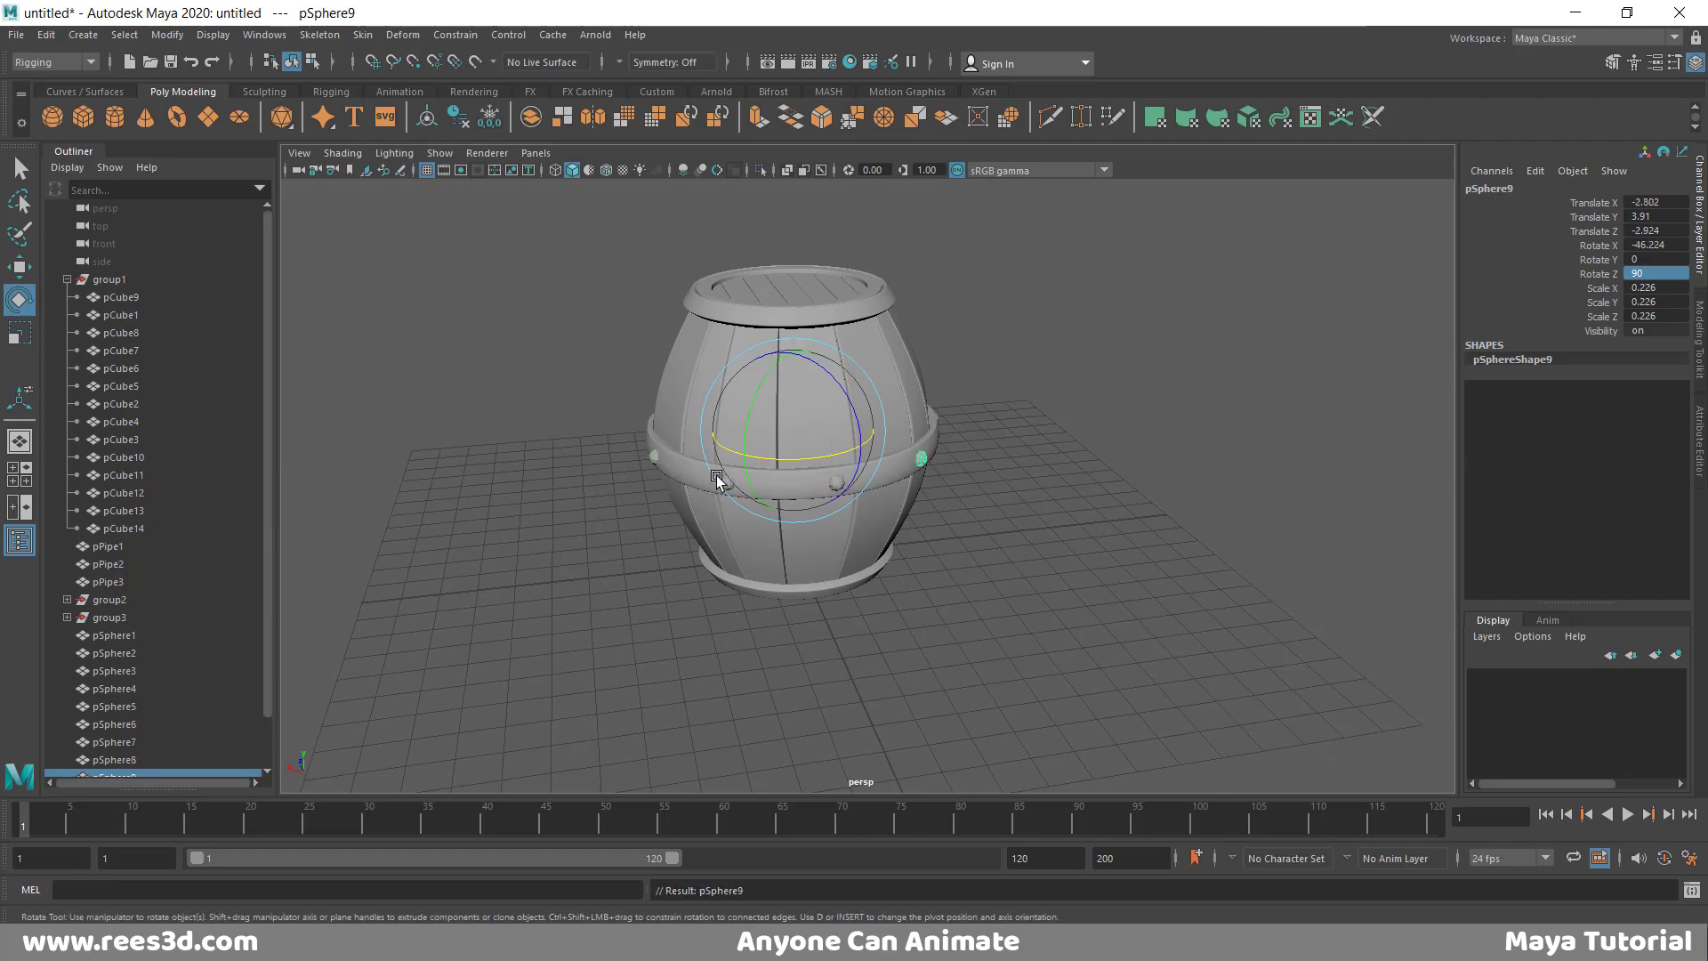
- Duplicate the first middle-hoop rivet and raise the copy to Translate Y 7.821, level with the top hoop
{"action": "left_click_drag", "start_coordinate": [717, 481], "coordinate": [595, 450], "text": "alt"}
{"action": "key", "text": "space"}
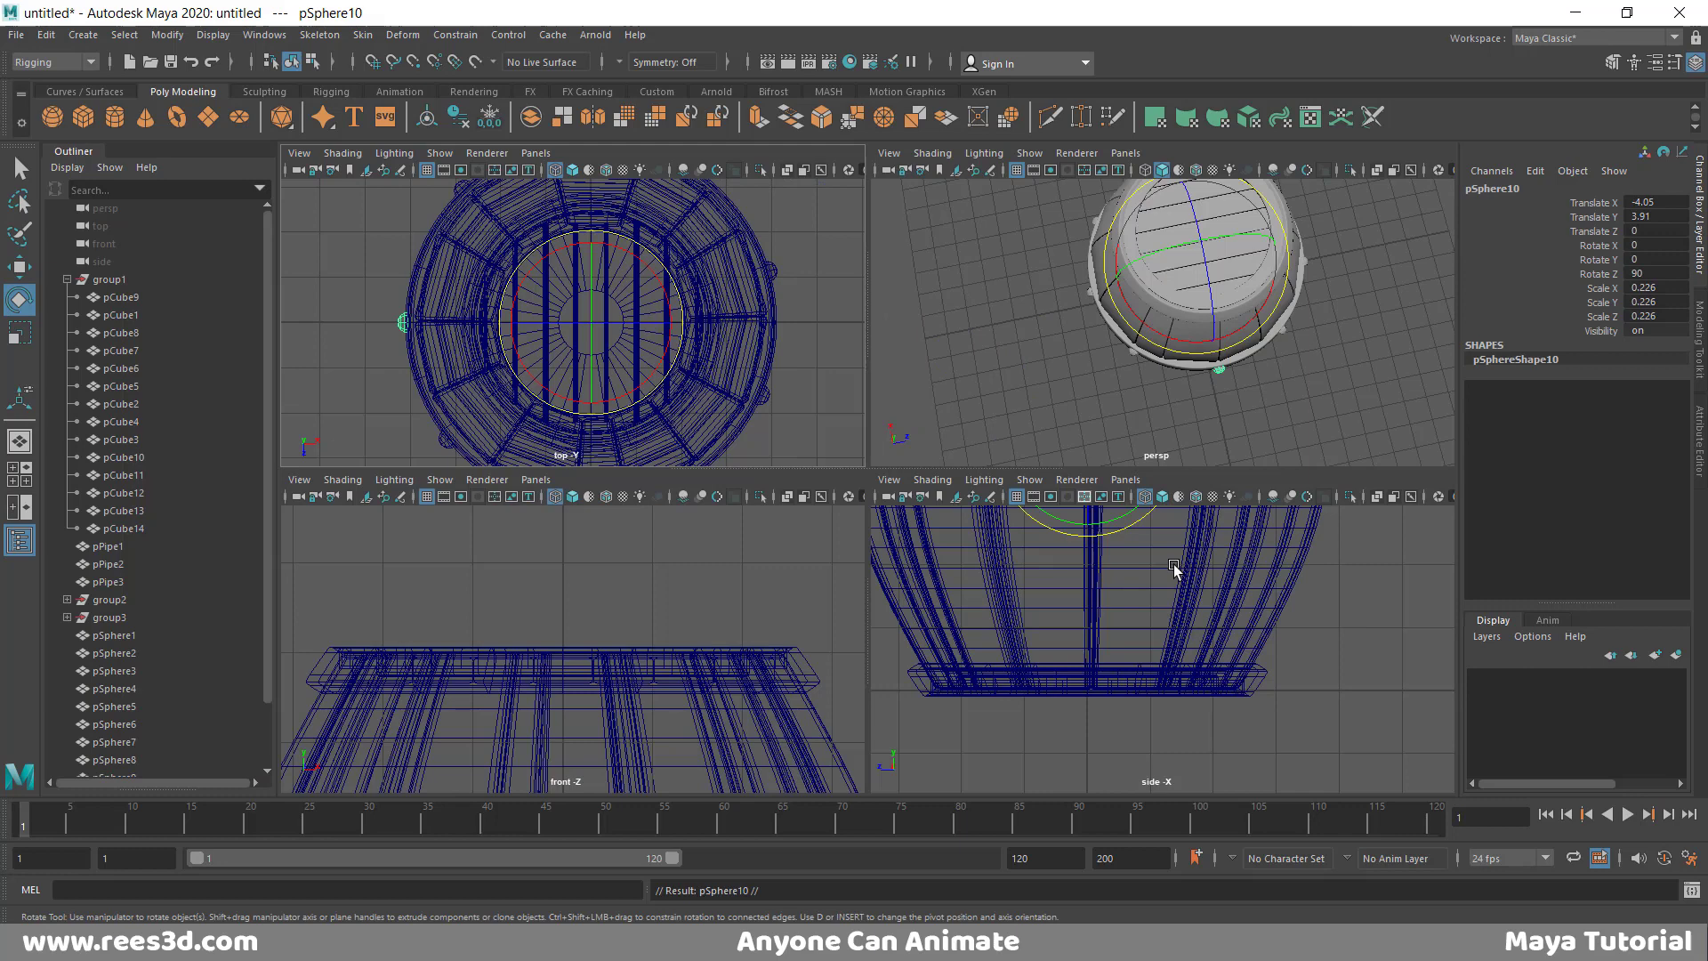
{"action": "key", "text": "space"}
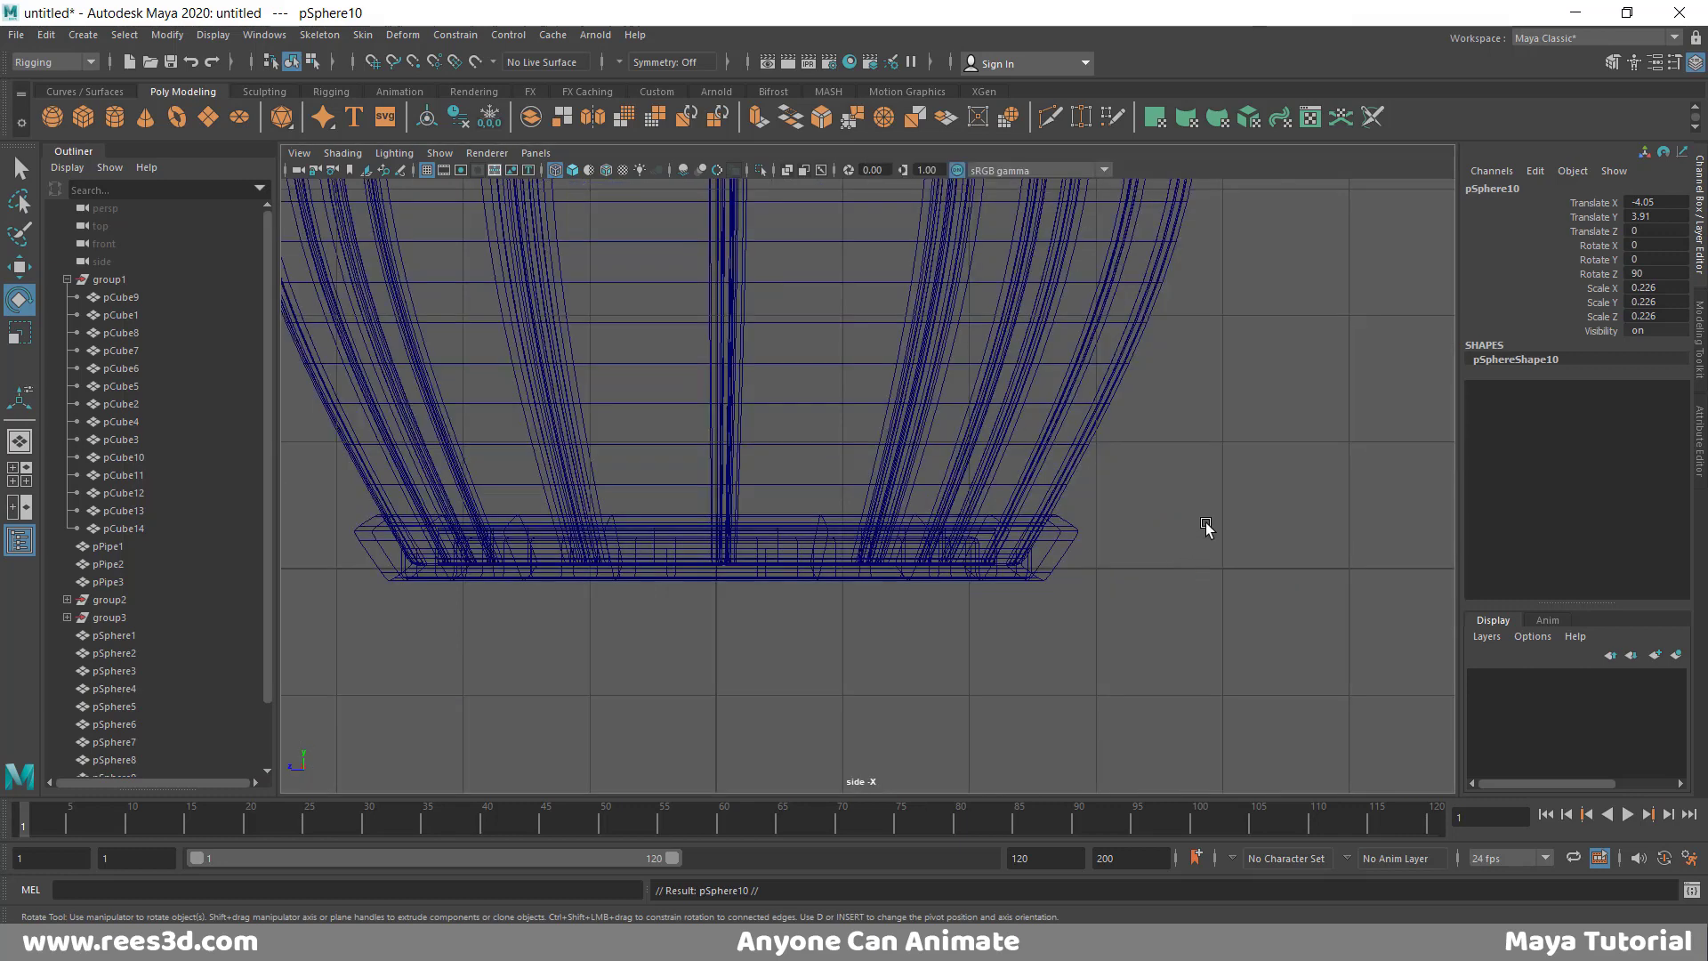
{"action": "key", "text": "w"}
{"action": "key", "text": "space"}
{"action": "key", "text": "space"}
{"action": "left_click_drag", "start_coordinate": [870, 523], "coordinate": [867, 430]}
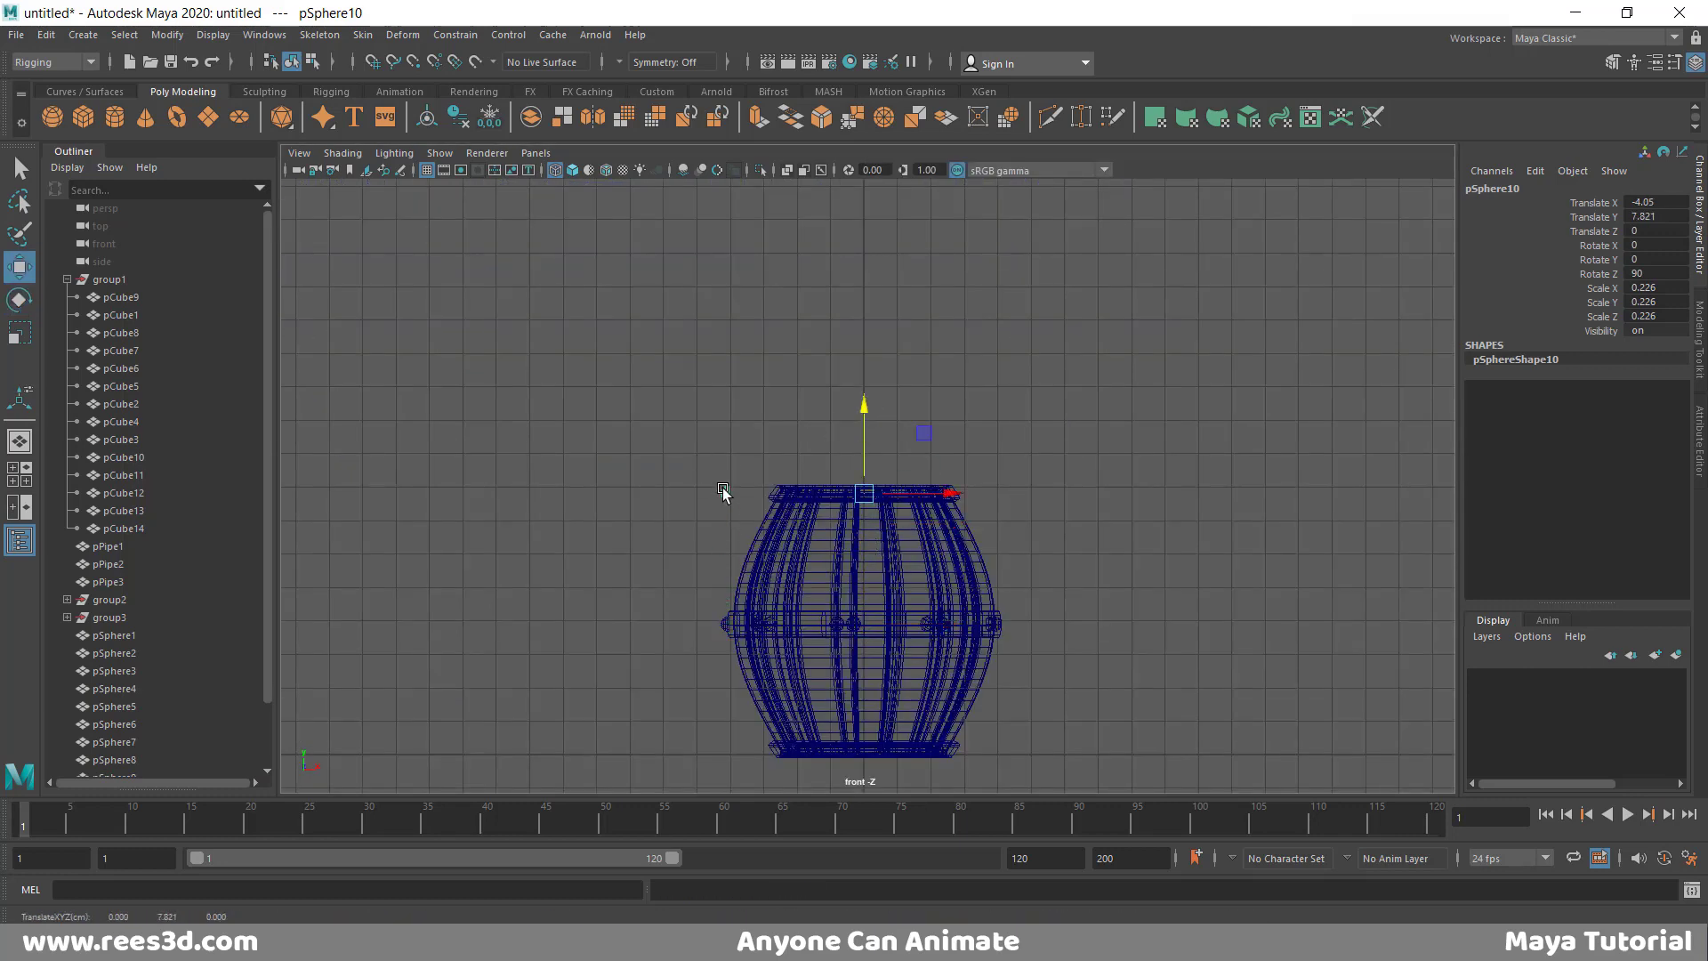
- Select all vertices of the raised rivet and move them inward to the outer edge of the top hoop in the front view
{"action": "right_click_drag", "start_coordinate": [723, 494], "coordinate": [629, 459]}
{"action": "scroll", "coordinate": [1106, 534], "scroll_direction": "up", "scroll_amount": 6}
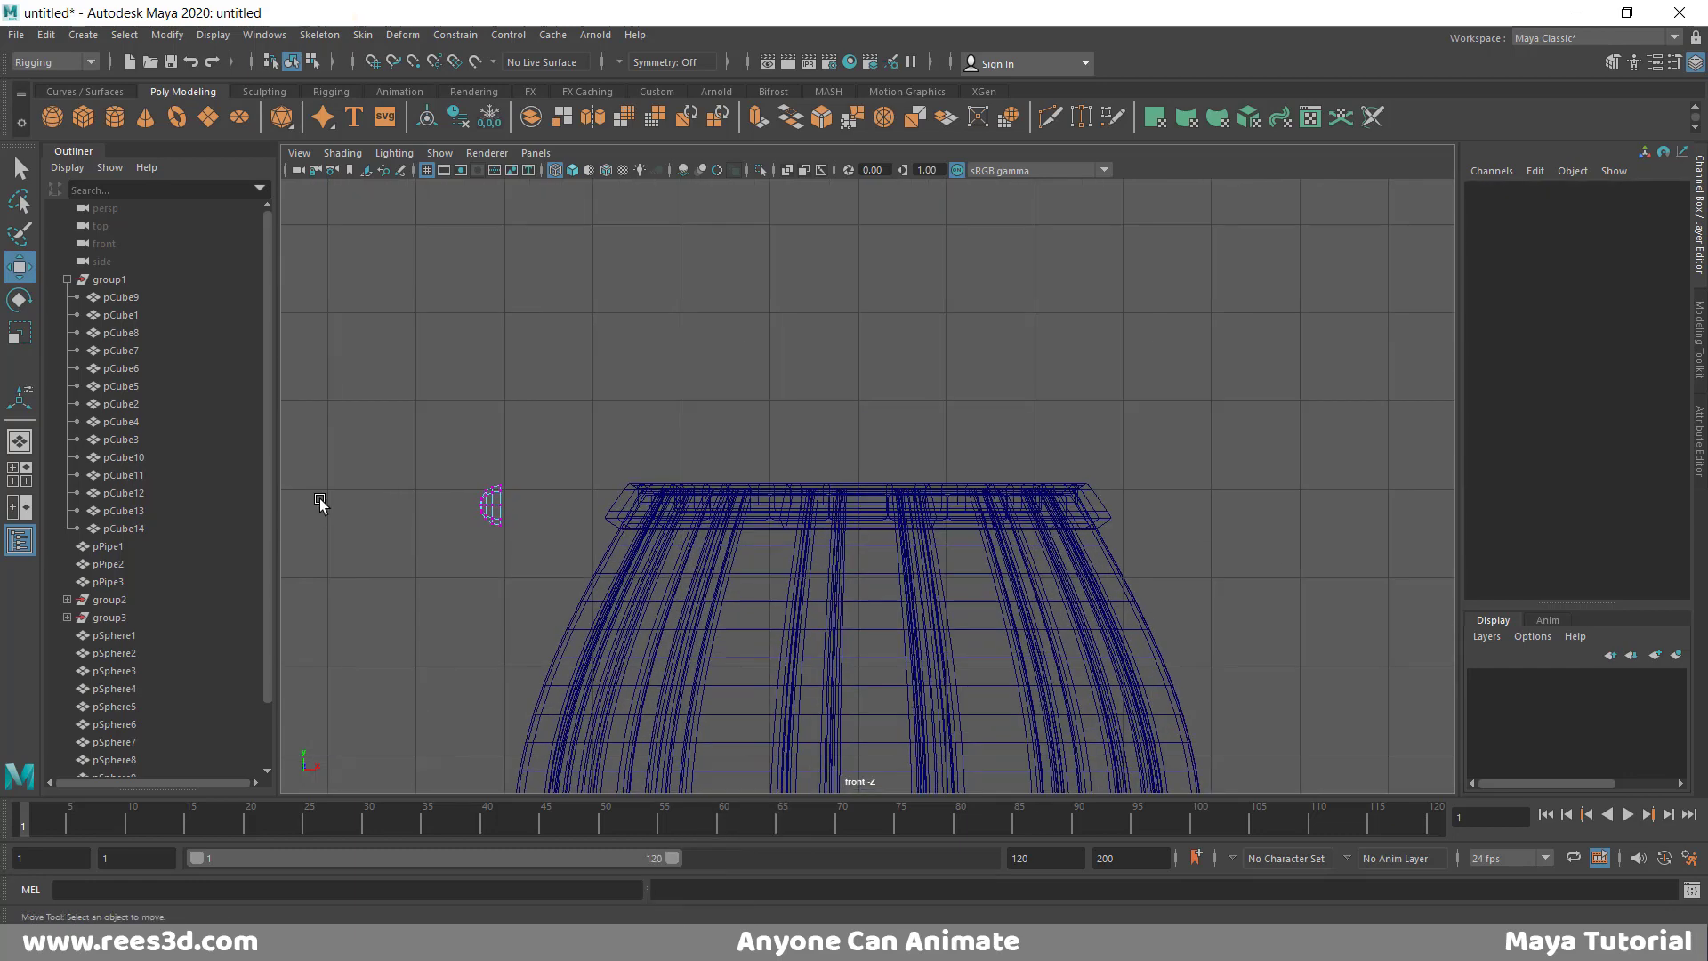
{"action": "left_click_drag", "start_coordinate": [514, 531], "coordinate": [603, 510]}
{"action": "key", "text": "r"}
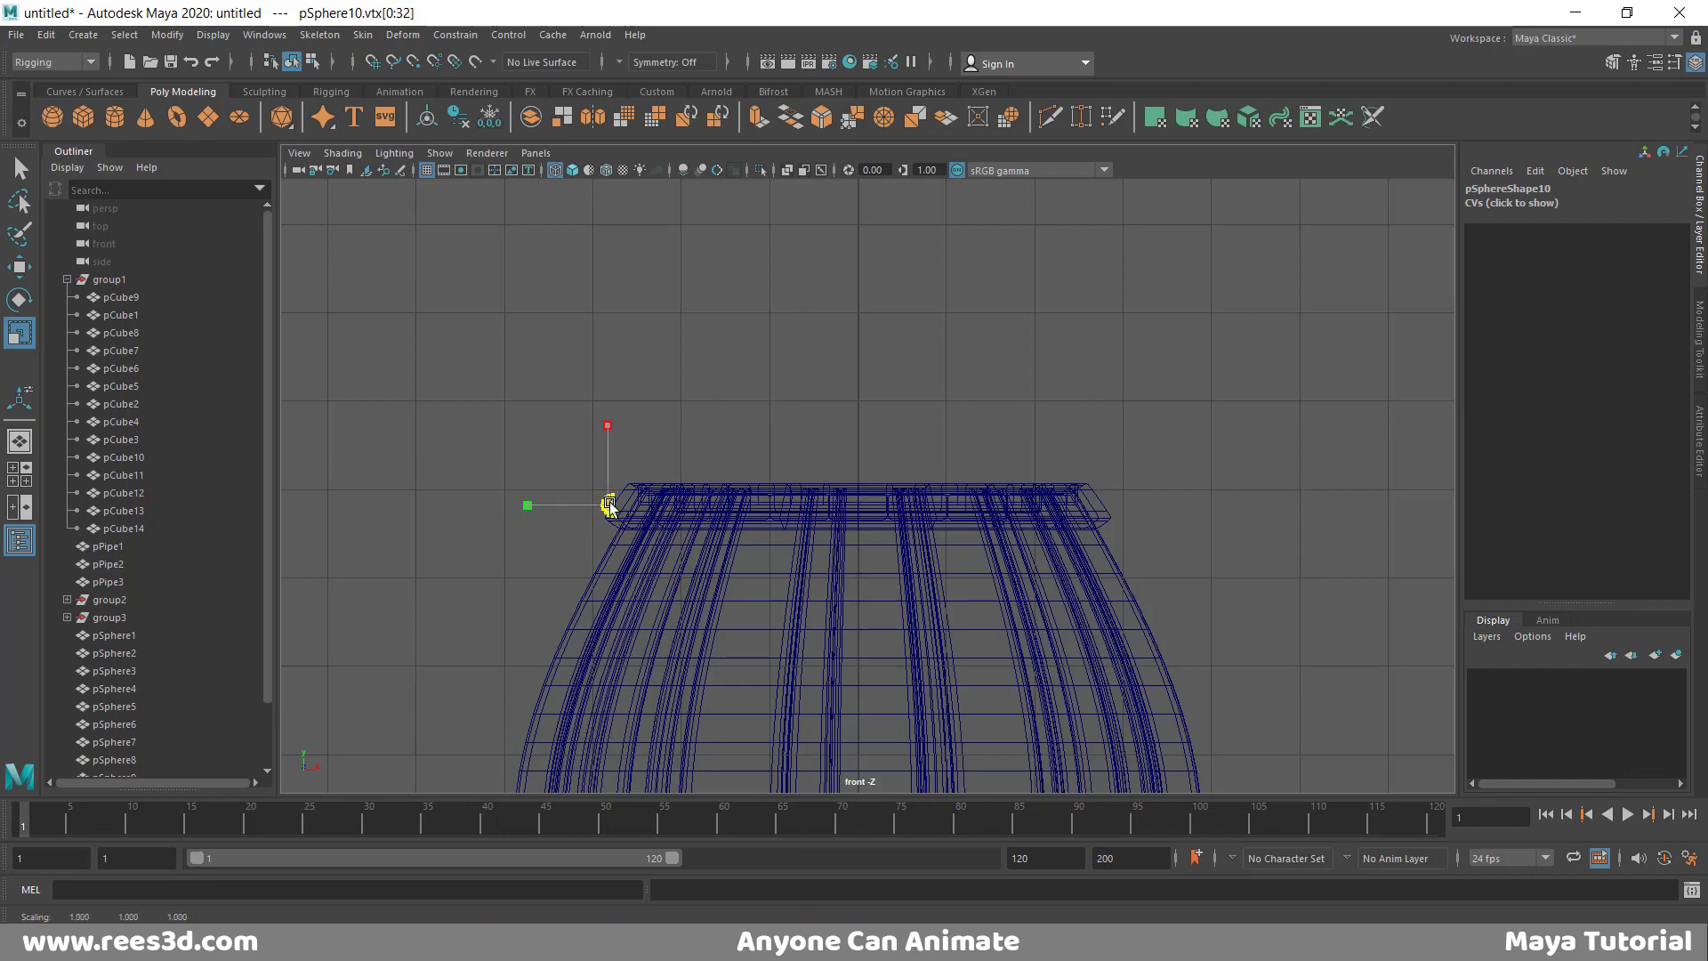
{"action": "key", "text": "w"}
{"action": "scroll", "coordinate": [801, 560], "scroll_direction": "up", "scroll_amount": 5}
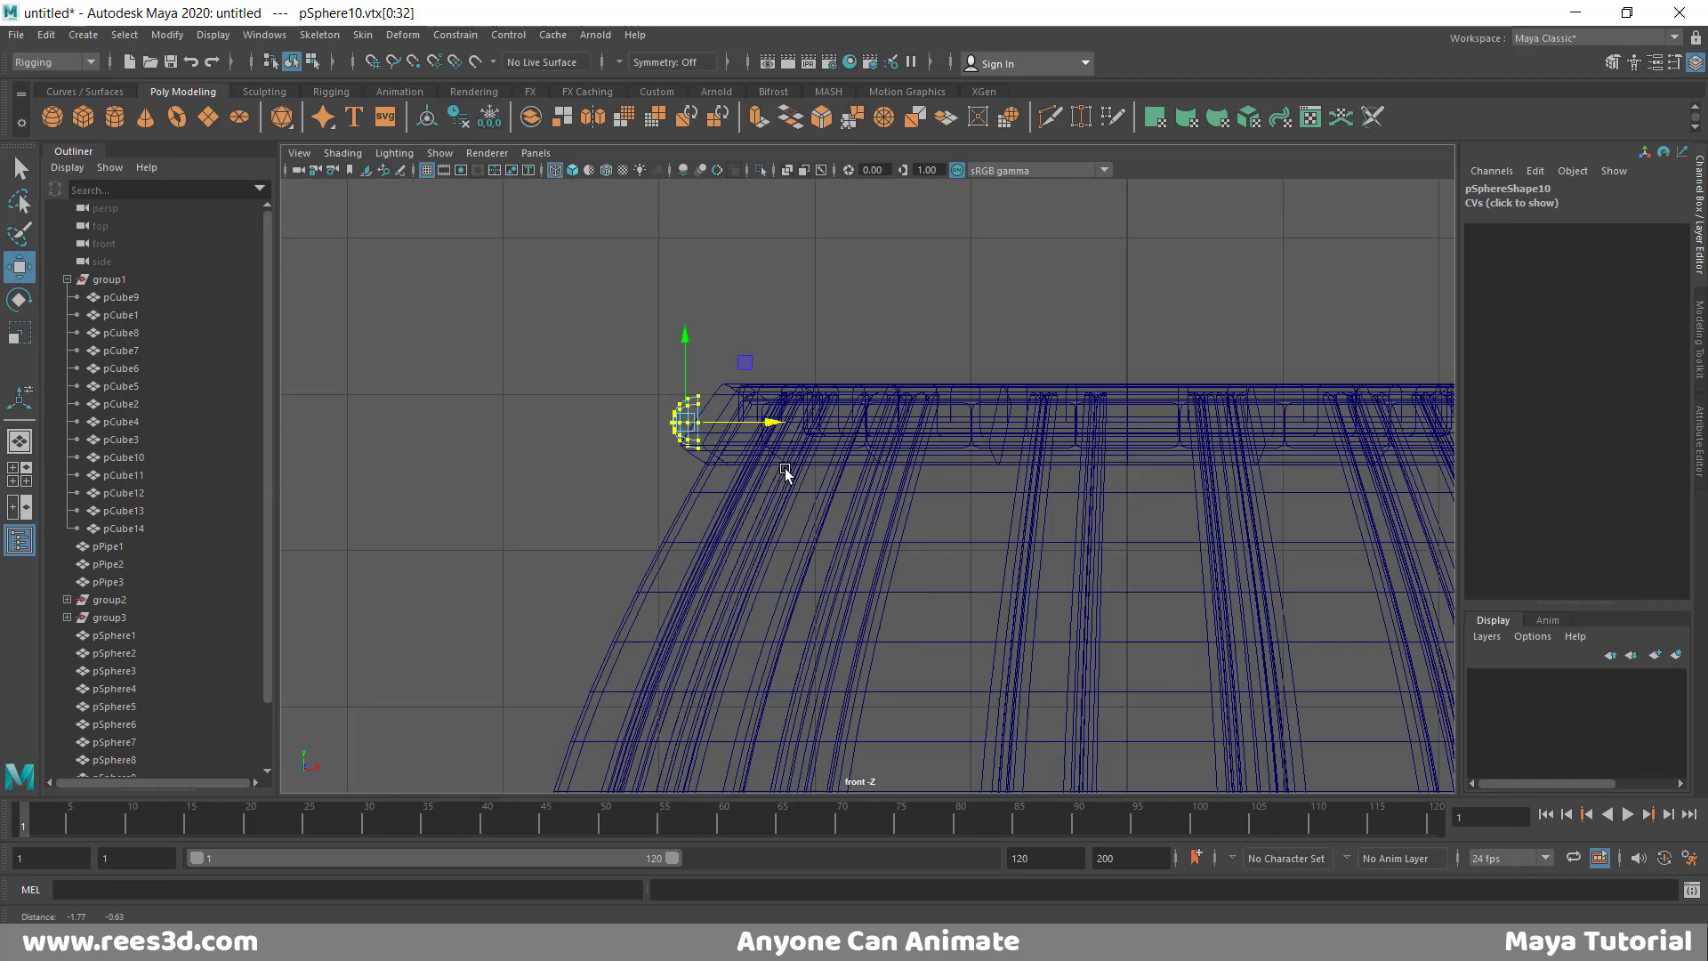
{"action": "middle_click_drag", "start_coordinate": [289, 418], "coordinate": [578, 450], "text": "alt"}
{"action": "scroll", "coordinate": [533, 424], "scroll_direction": "up", "scroll_amount": 2}
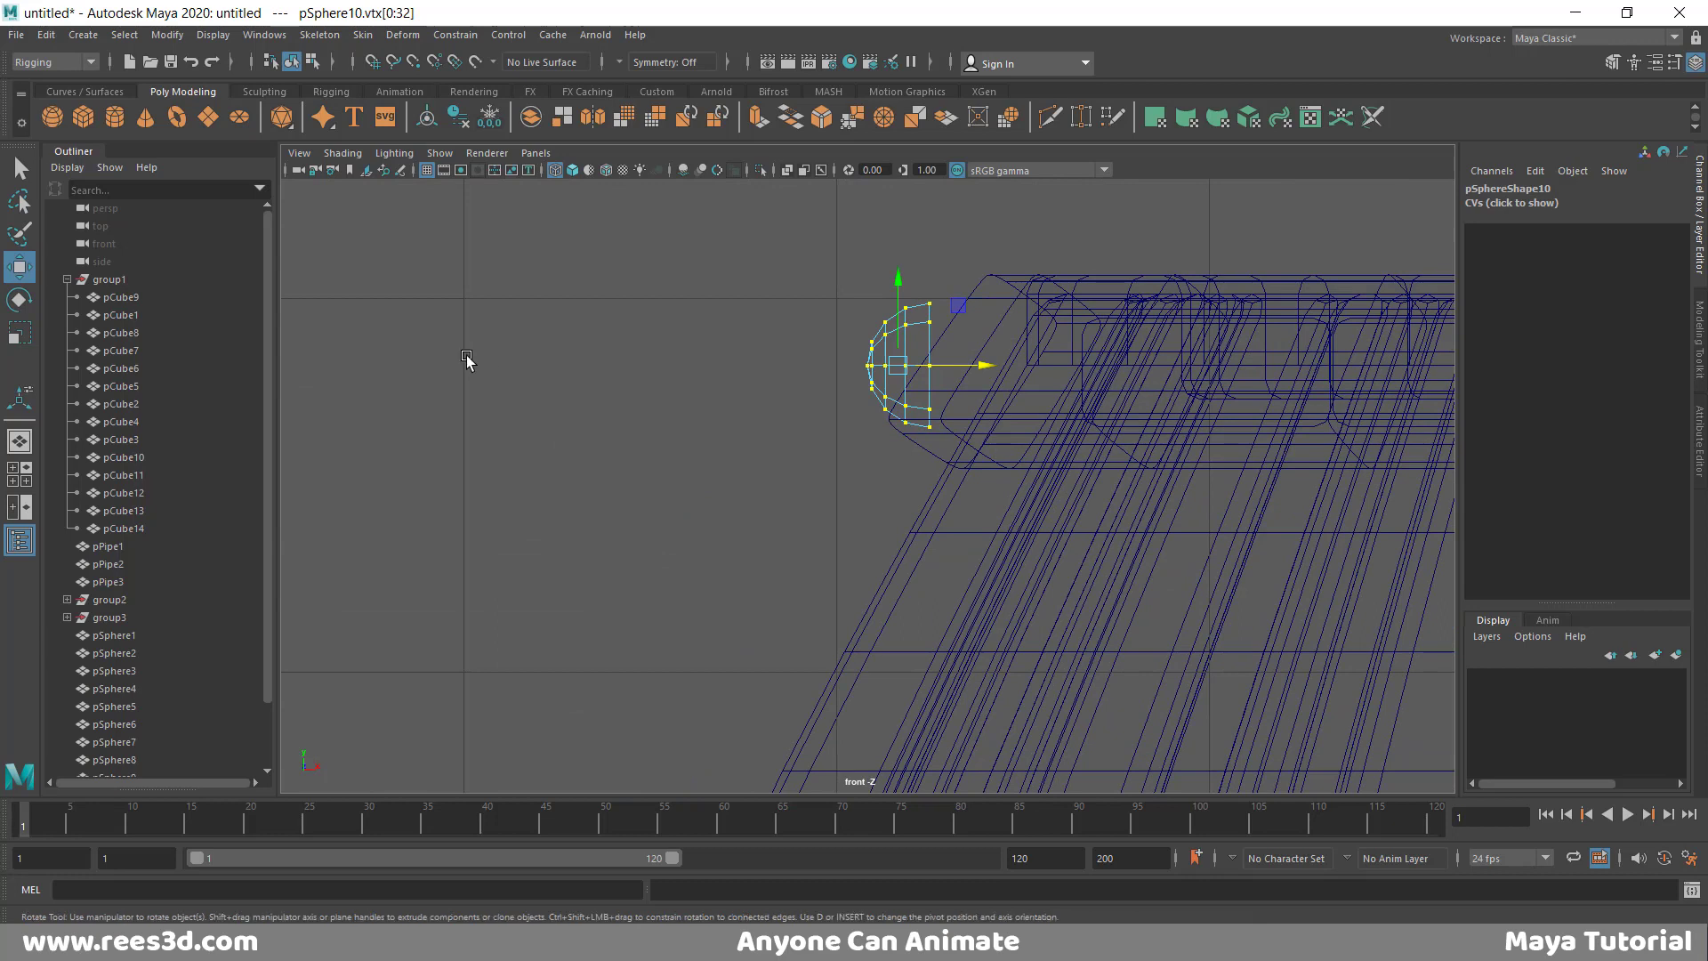
- Rotate and nudge the rivet's vertices so its flat side lies on the top hoop's sloped face, and return to object selection
{"action": "key", "text": "e"}
{"action": "left_click_drag", "start_coordinate": [952, 306], "coordinate": [931, 336]}
{"action": "key", "text": "w"}
{"action": "key", "text": "e"}
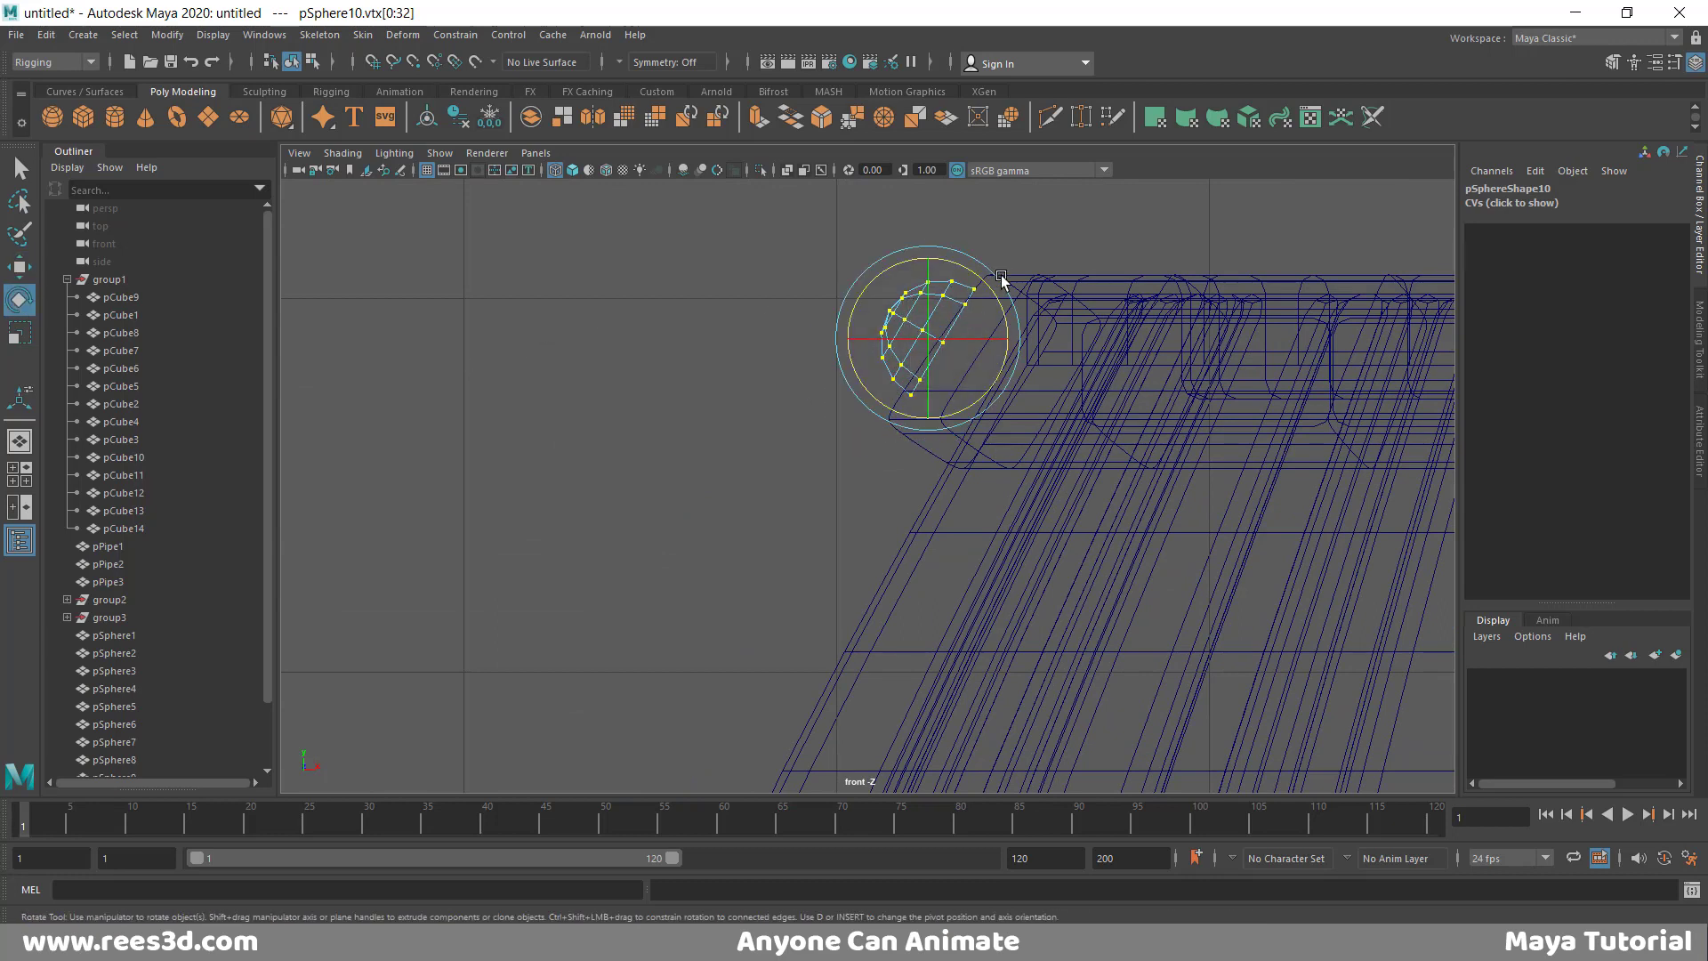
{"action": "left_click_drag", "start_coordinate": [992, 286], "coordinate": [995, 296]}
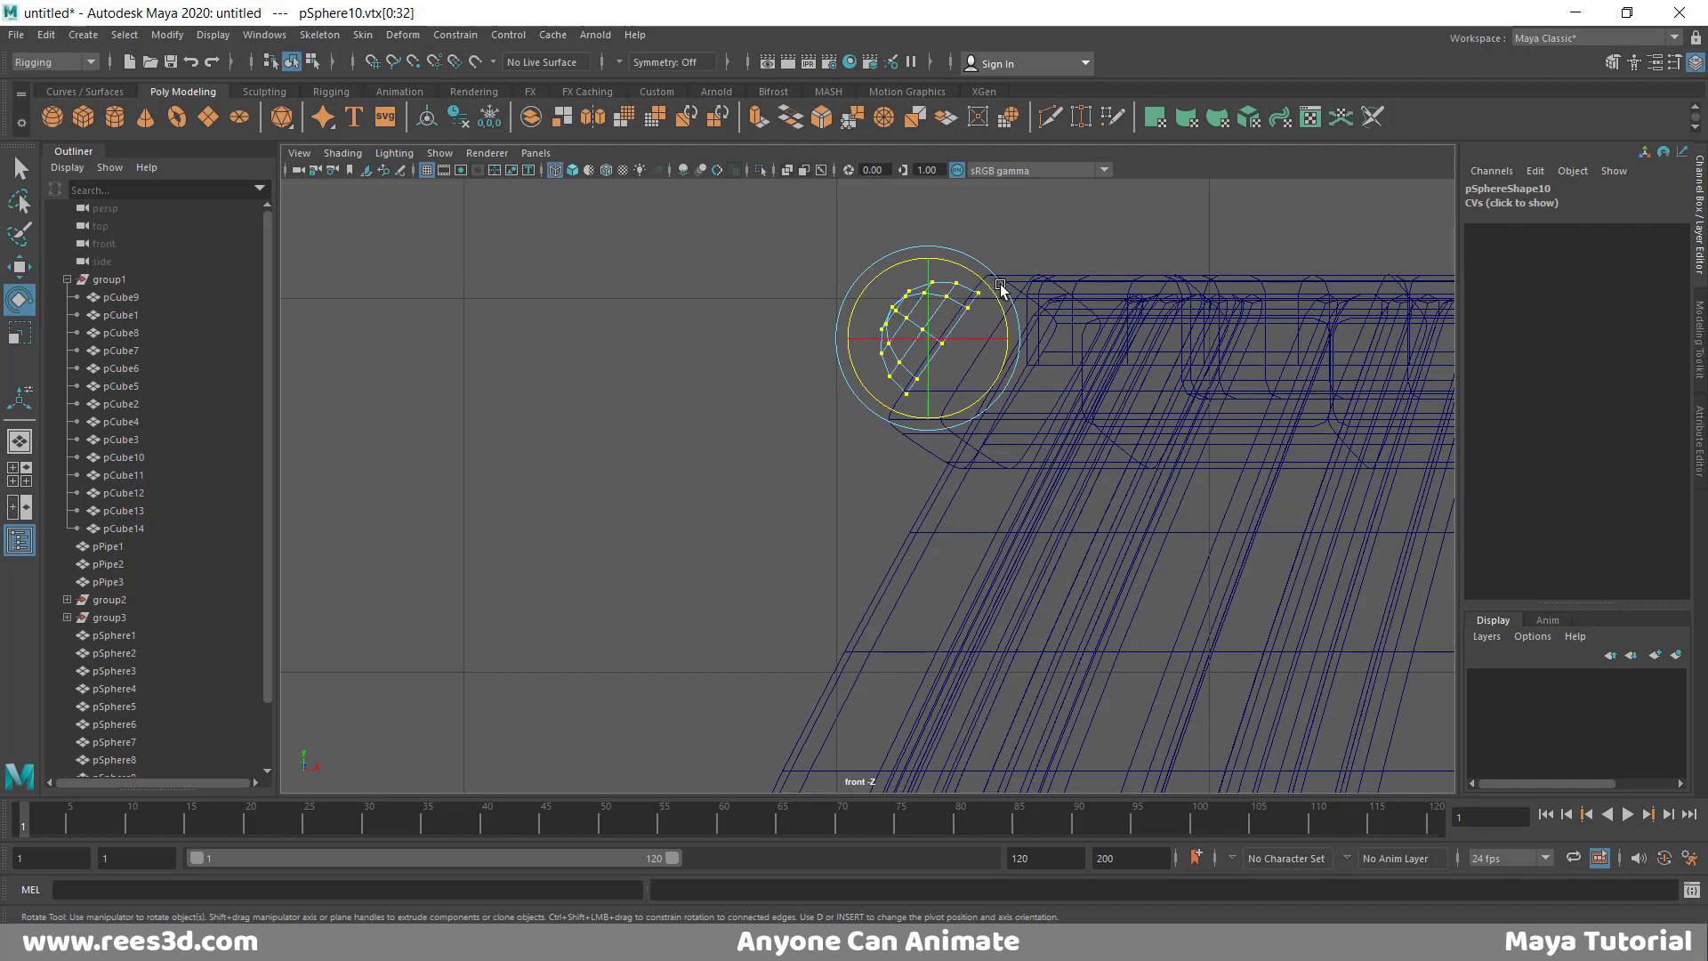
{"action": "key", "text": "w"}
{"action": "left_click_drag", "start_coordinate": [927, 336], "coordinate": [924, 339]}
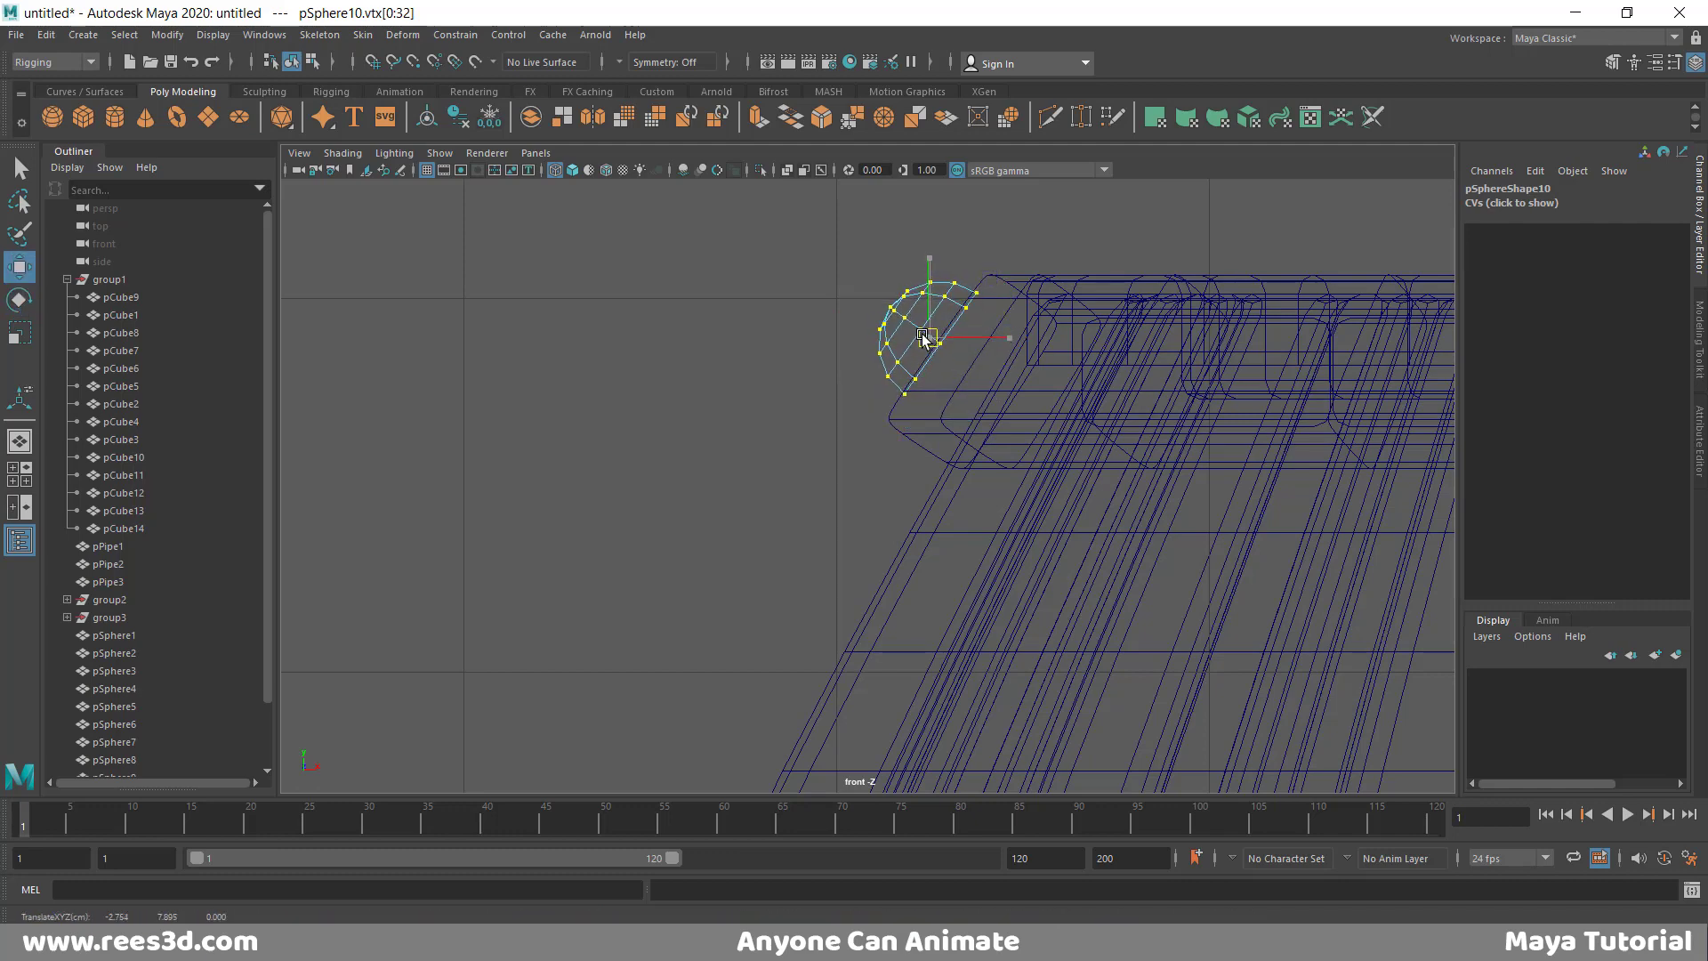
{"action": "key", "text": "space"}
{"action": "key", "text": "space"}
{"action": "middle_click_drag", "start_coordinate": [1083, 403], "coordinate": [1026, 455], "text": "alt"}
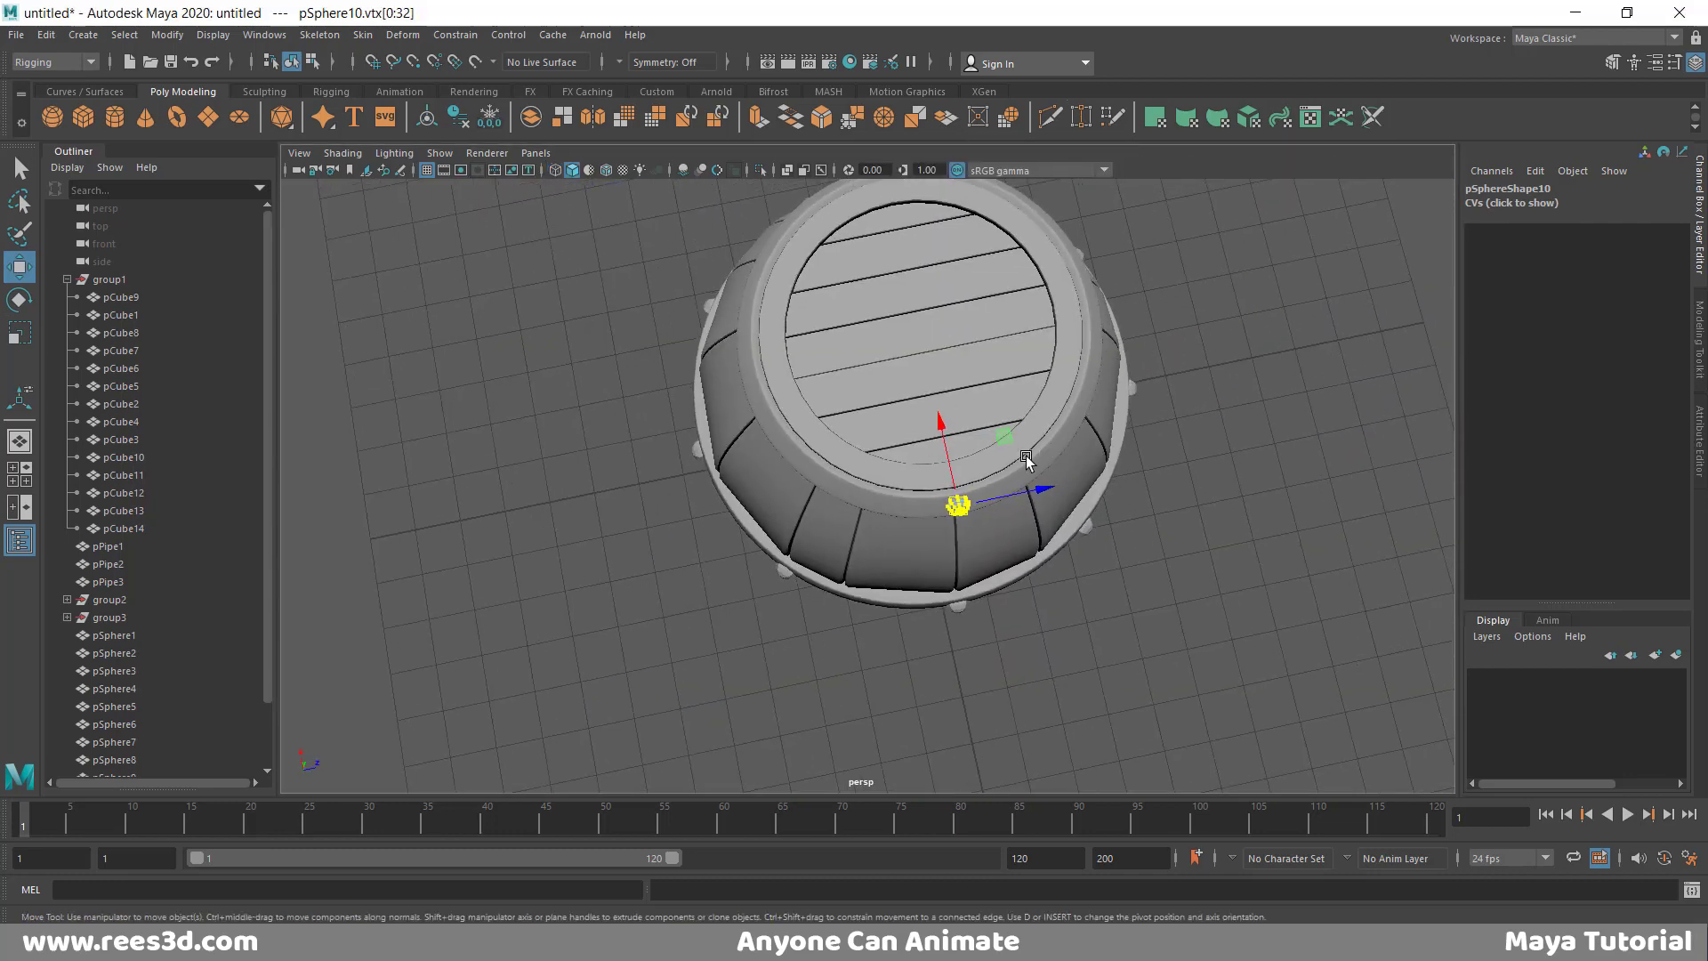
{"action": "left_click_drag", "start_coordinate": [1071, 445], "coordinate": [1053, 387], "text": "alt"}
{"action": "right_click_drag", "start_coordinate": [979, 287], "coordinate": [1069, 256]}
- Duplicate the top-hoop rivet and rotate the copy around the barrel's centre to Rotate X 40.925
{"action": "right_click_drag", "start_coordinate": [1113, 358], "coordinate": [1061, 356], "text": "alt"}
{"action": "middle_click_drag", "start_coordinate": [1061, 356], "coordinate": [1068, 459], "text": "alt"}
{"action": "left_click_drag", "start_coordinate": [1068, 459], "coordinate": [1108, 419], "text": "alt"}
{"action": "right_click_drag", "start_coordinate": [1109, 419], "coordinate": [1133, 457], "text": "alt"}
{"action": "middle_click_drag", "start_coordinate": [1134, 457], "coordinate": [1119, 497], "text": "alt"}
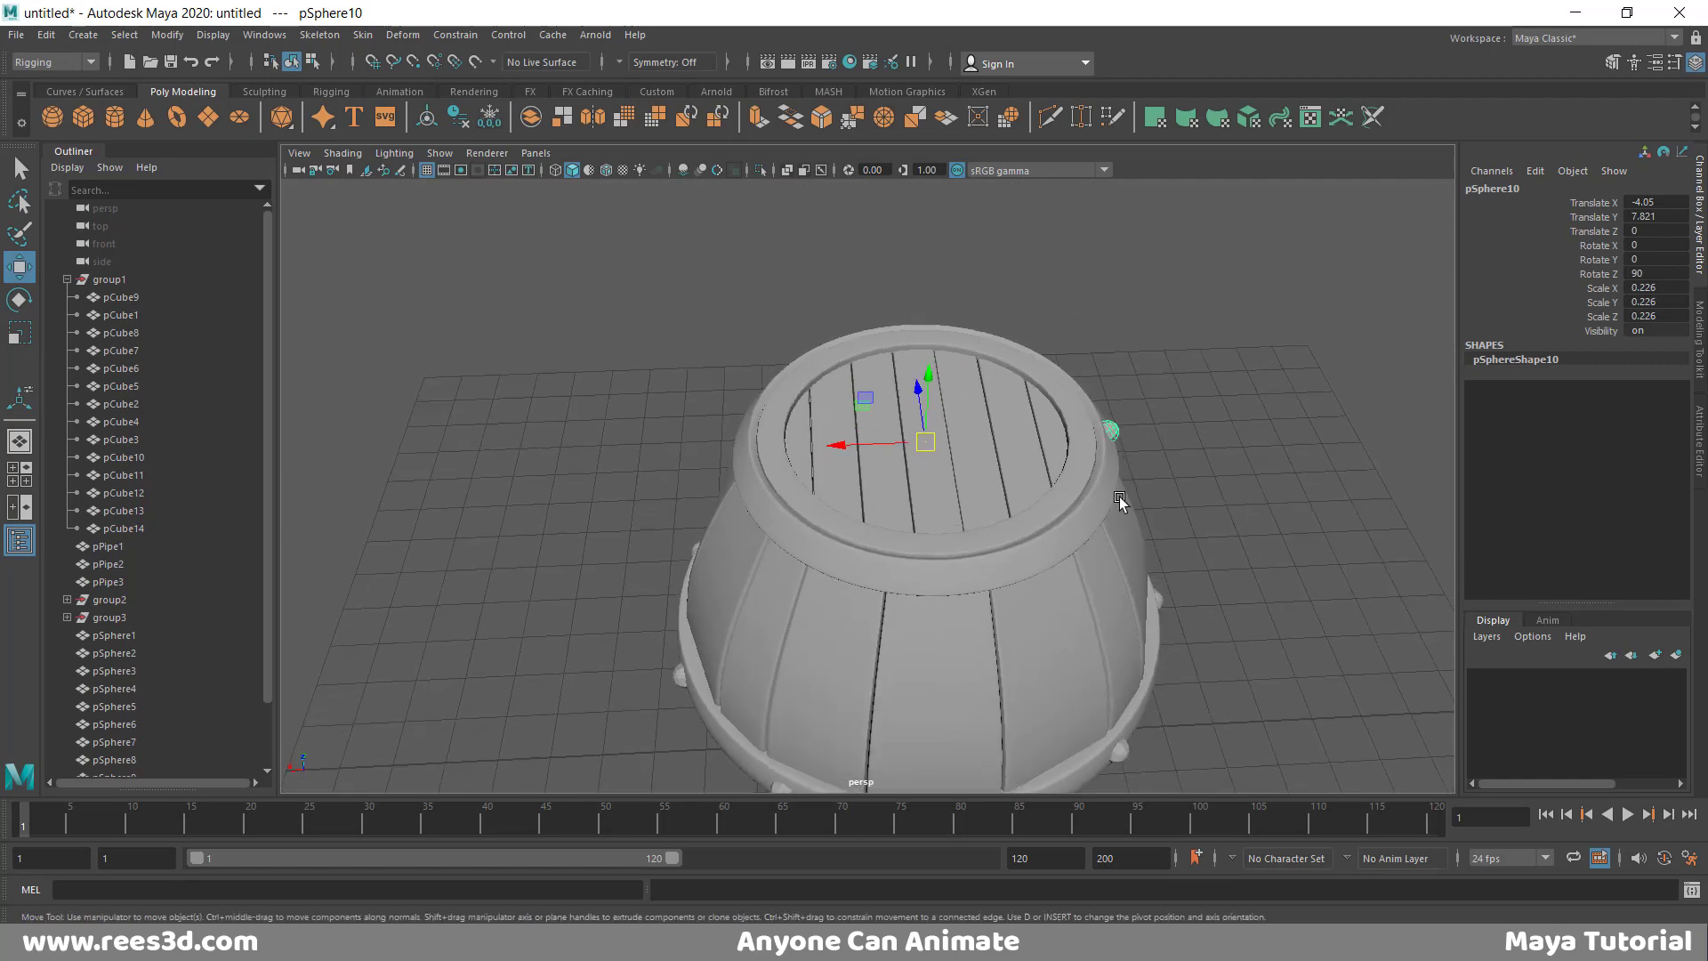
{"action": "left_click_drag", "start_coordinate": [1120, 496], "coordinate": [1058, 452], "text": "alt"}
{"action": "right_click_drag", "start_coordinate": [1058, 452], "coordinate": [1105, 491], "text": "alt"}
{"action": "key", "text": "ctrl+d"}
{"action": "left_click_drag", "start_coordinate": [1044, 488], "coordinate": [889, 563], "text": "alt"}
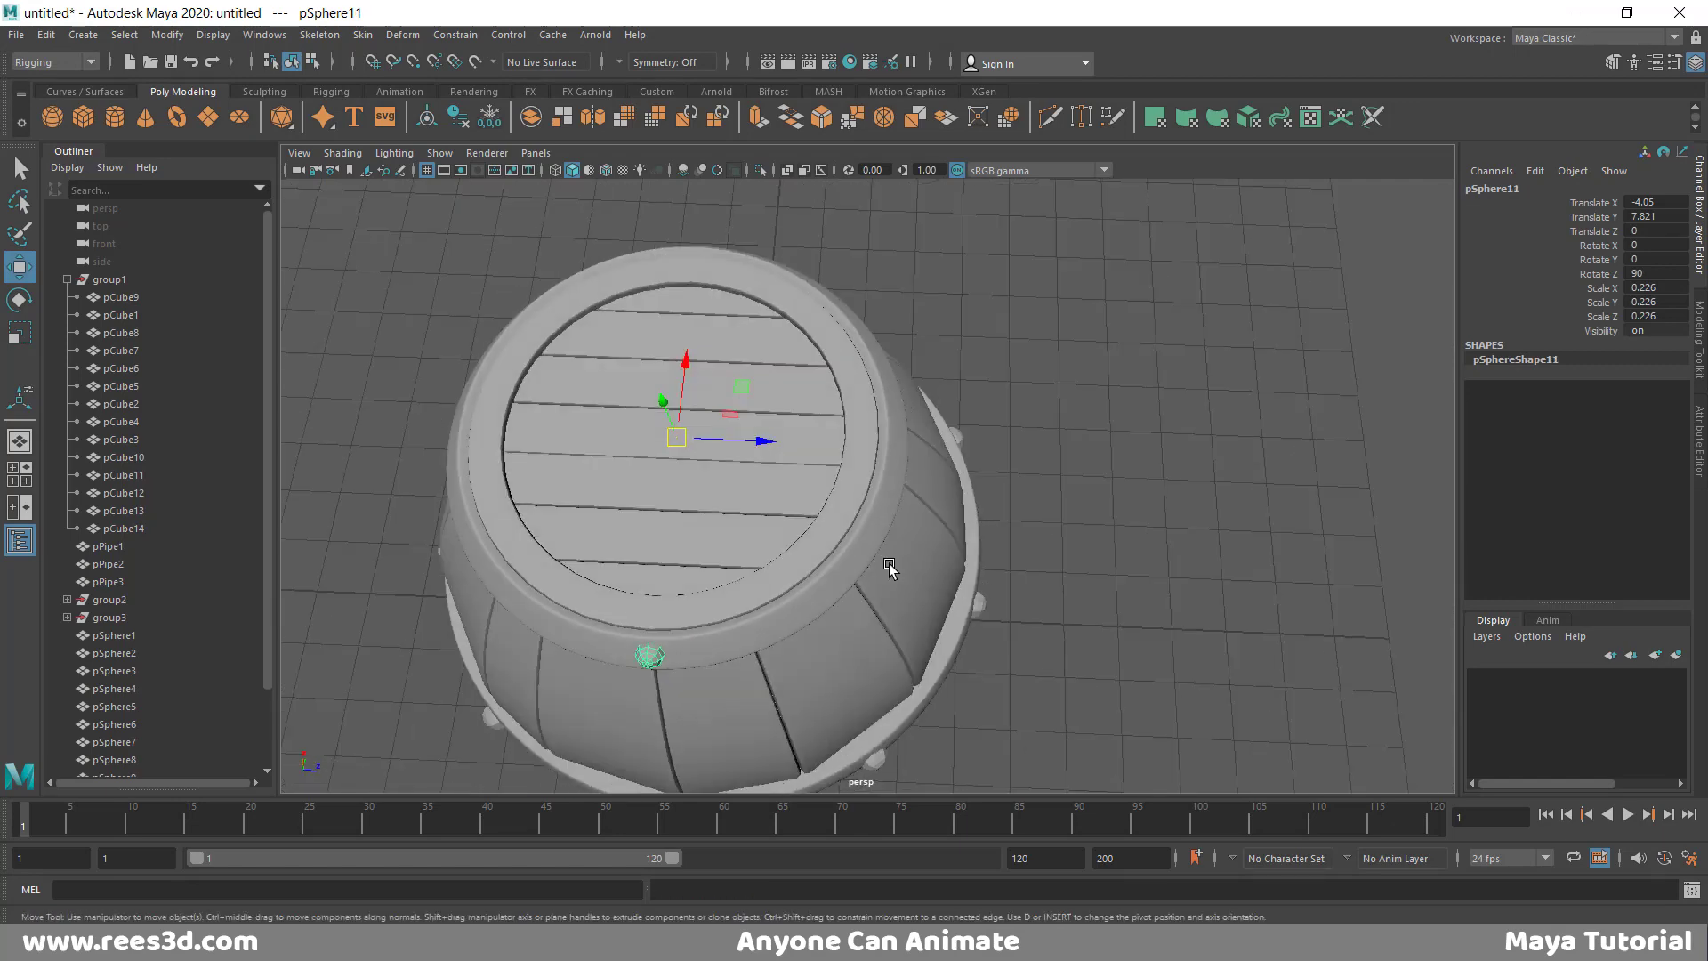
{"action": "key", "text": "e"}
{"action": "left_click_drag", "start_coordinate": [722, 507], "coordinate": [755, 448]}
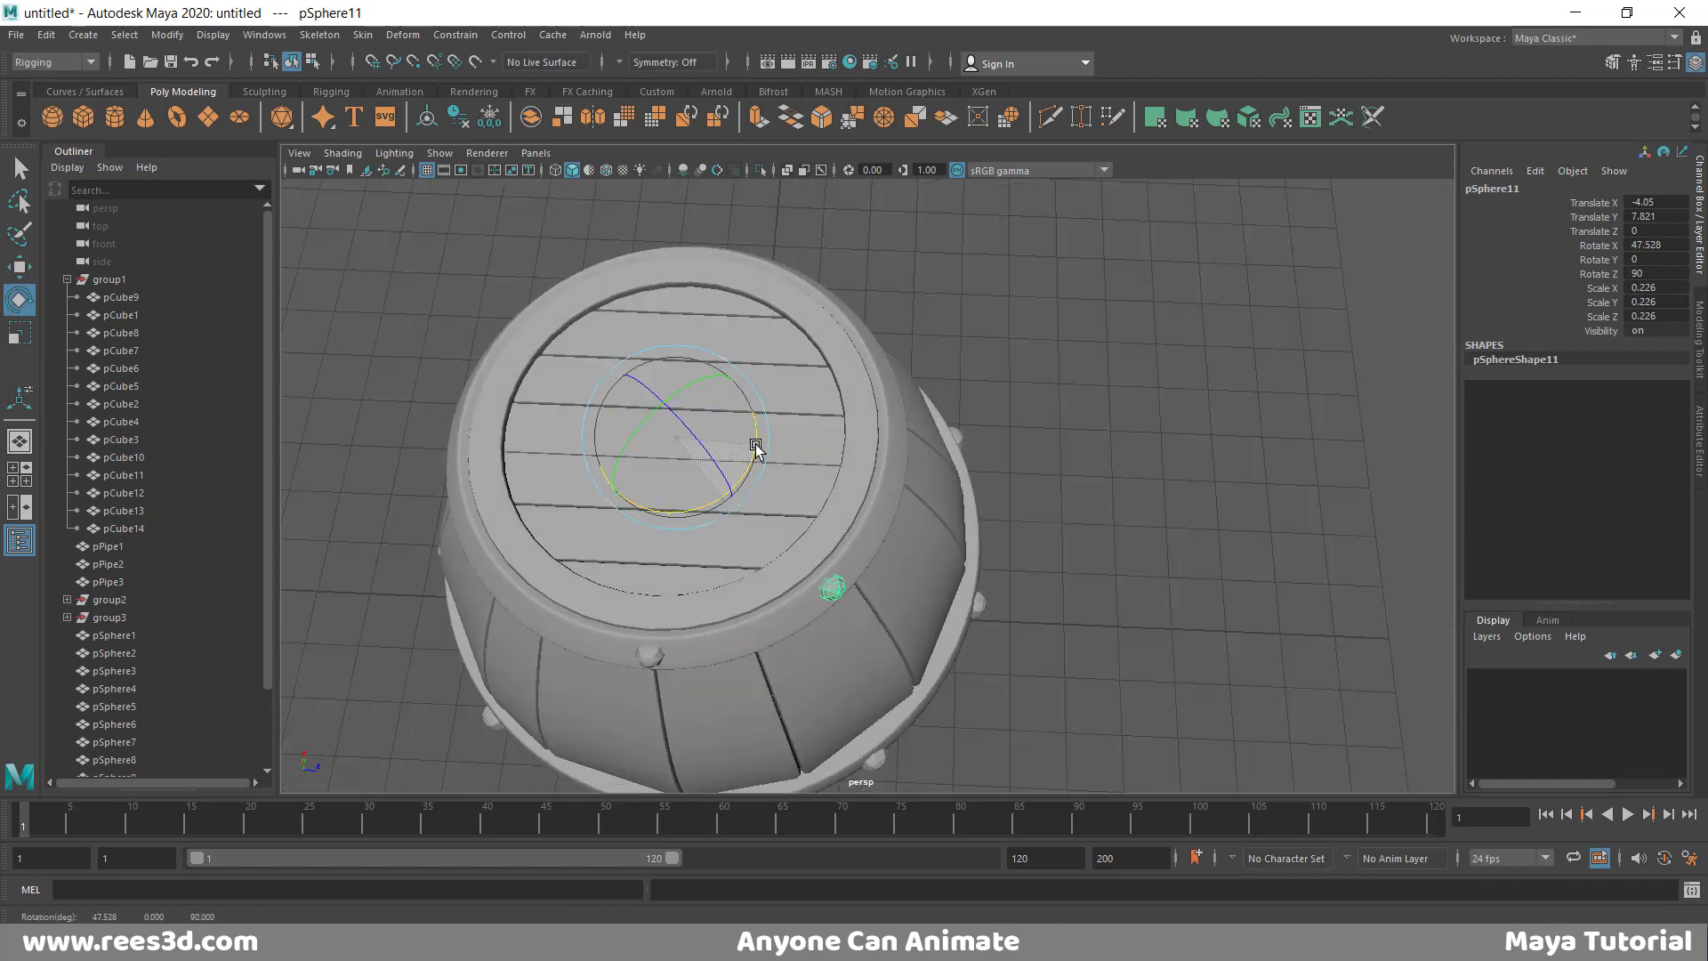
- Repeat the duplicate with the same rotation until rivets encircle the top hoop, and clear the selection
{"action": "key", "text": "shift+d"}
{"action": "key", "text": "shift+d"}
{"action": "key", "text": "shift+d"}
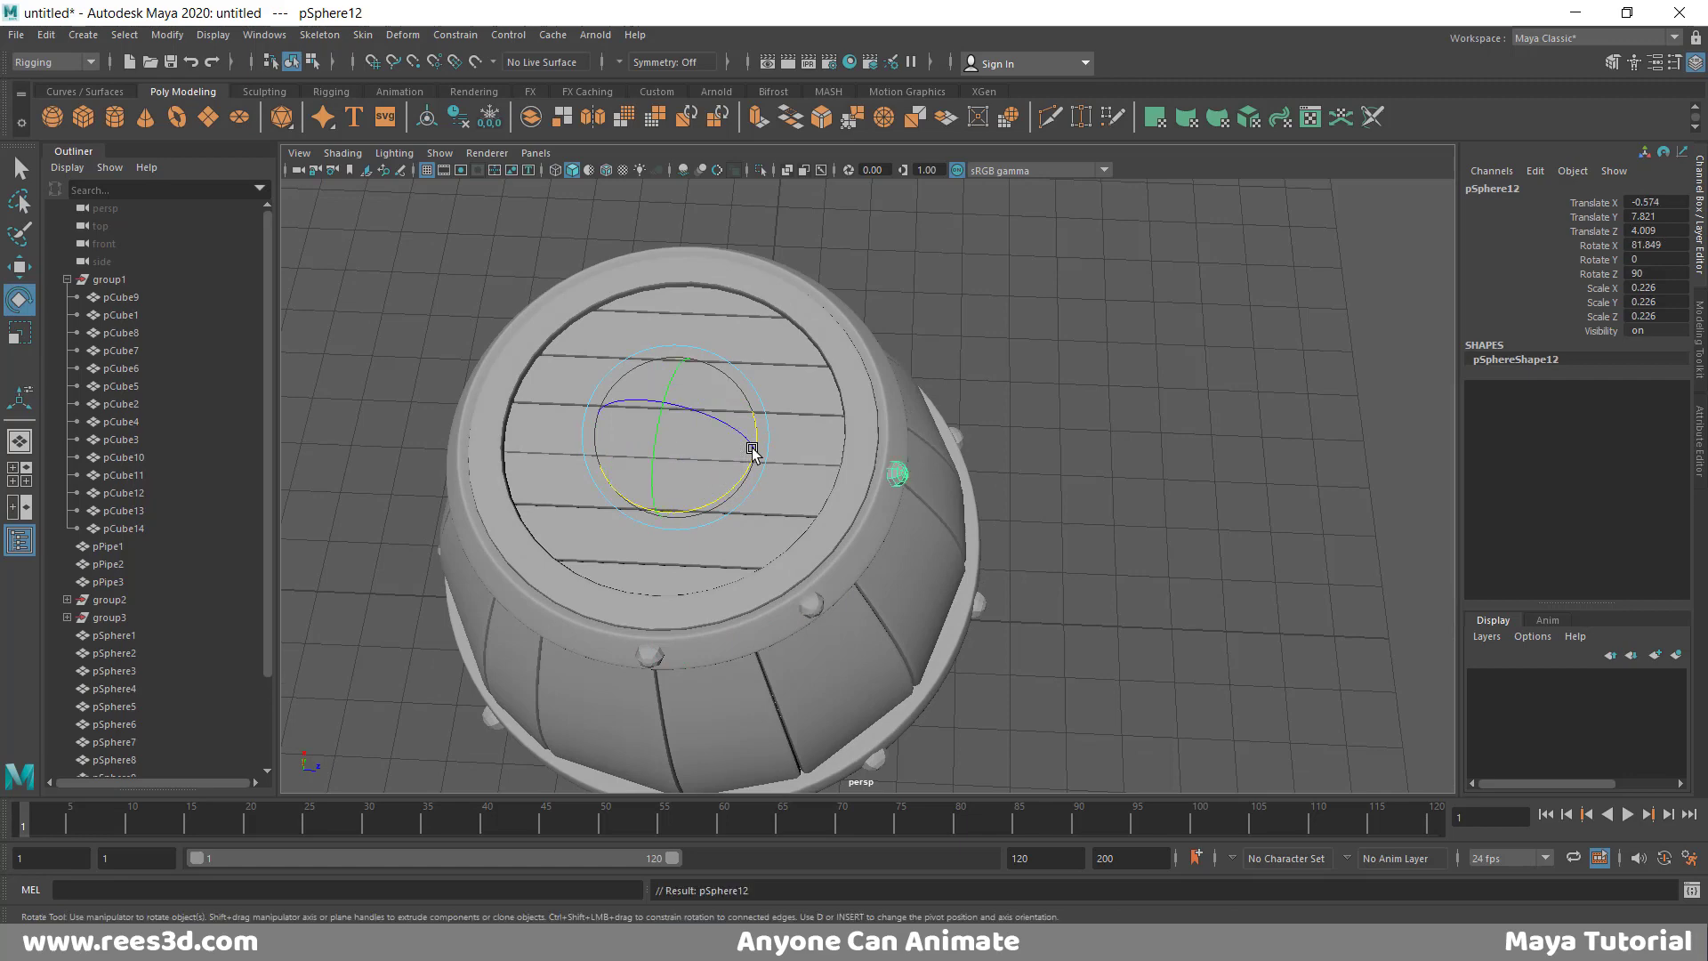
{"action": "key", "text": "shift+d"}
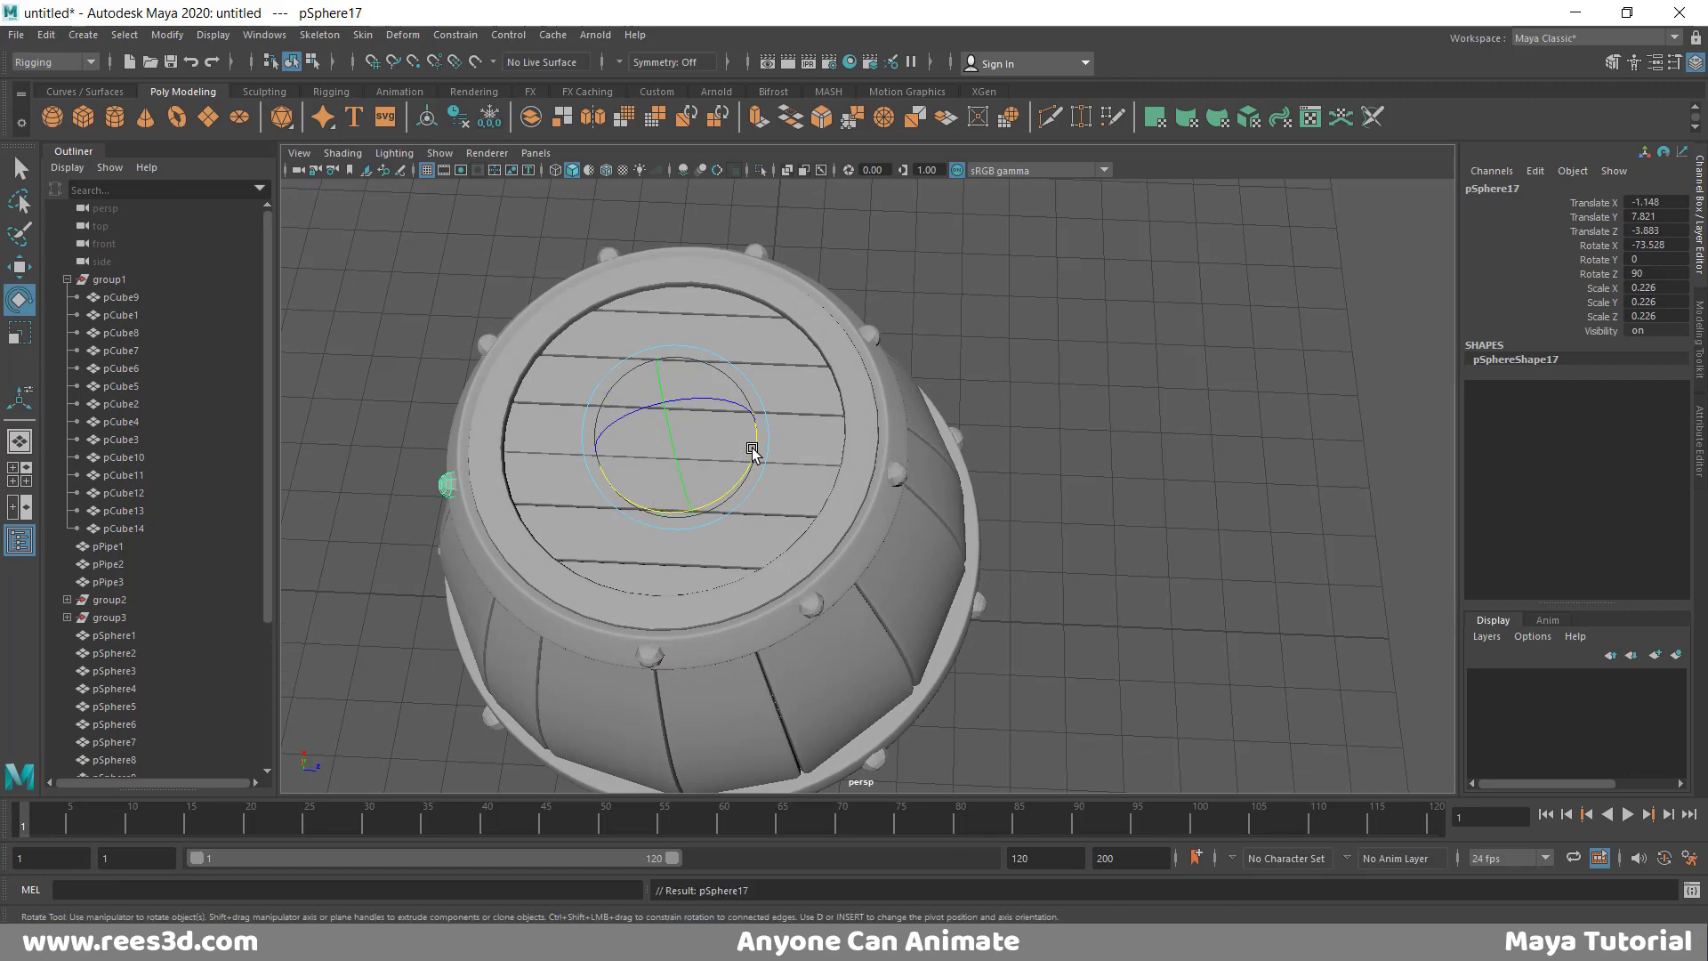
{"action": "mouse_move", "coordinate": [752, 452]}
{"action": "left_mouse_down", "text": "alt"}
{"action": "mouse_move", "coordinate": [727, 522]}
{"action": "mouse_move", "coordinate": [744, 531]}
{"action": "mouse_move", "coordinate": [750, 471]}
{"action": "left_mouse_up", "text": "alt"}
{"action": "left_click", "coordinate": [960, 483]}
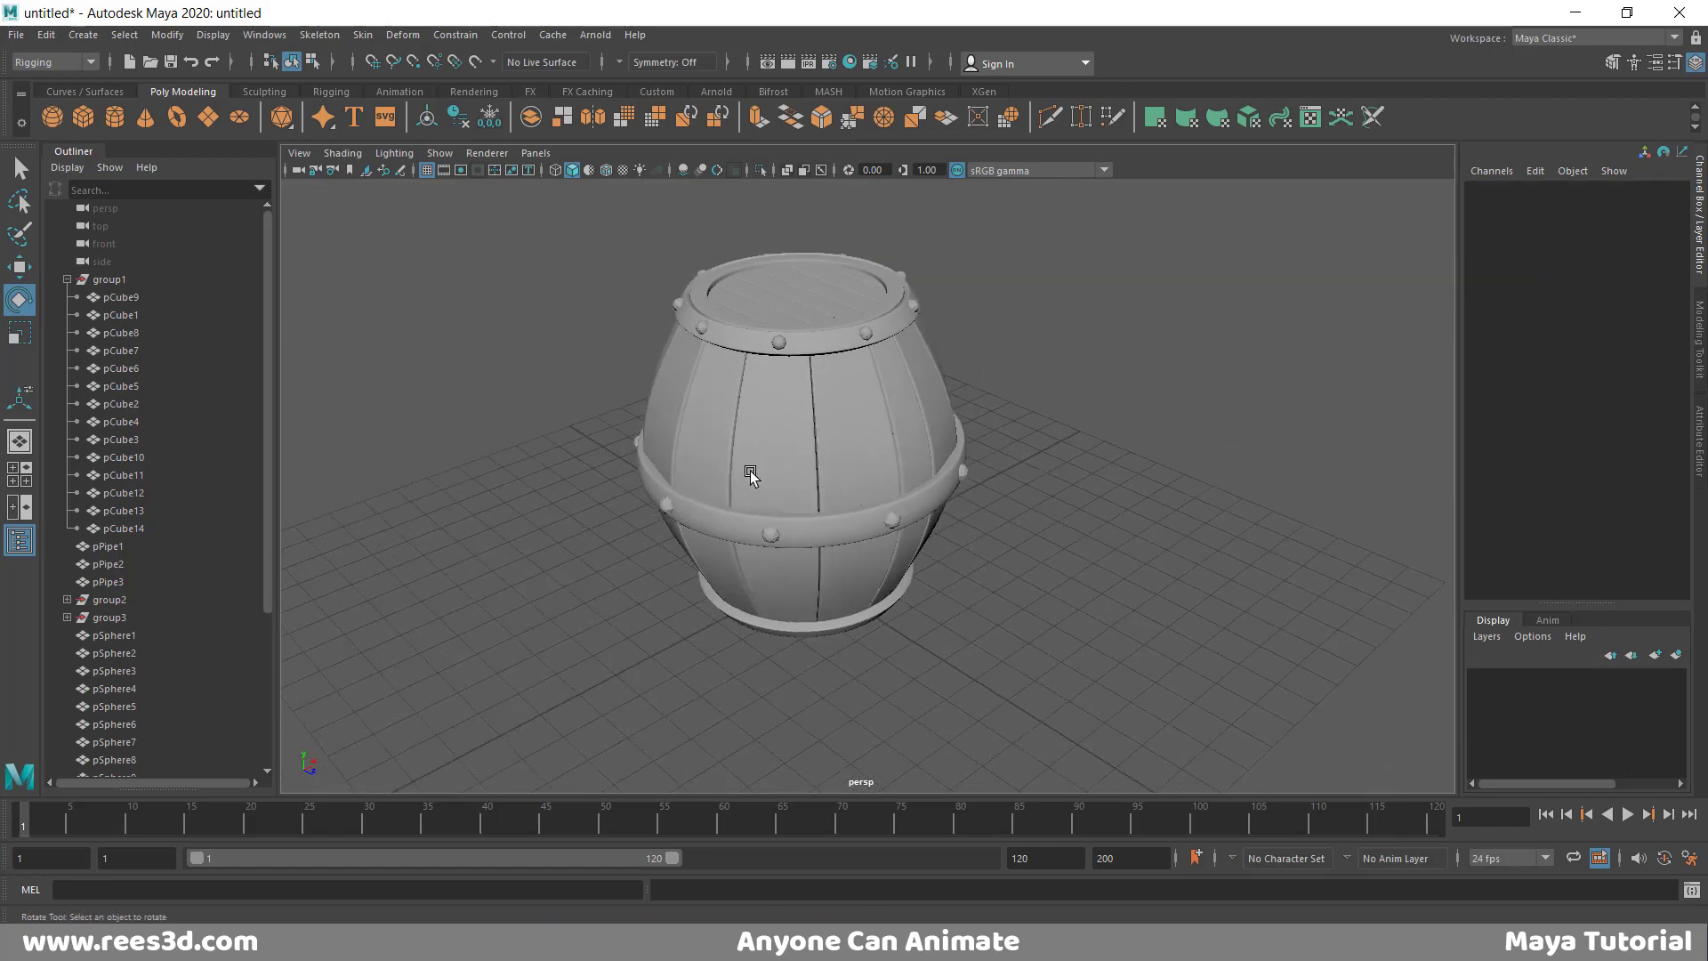
- Select only the top hoop's rivets in the front view, removing the planks, hoop and lid pieces from the selection
{"action": "left_click", "coordinate": [777, 339]}
{"action": "key", "text": "space"}
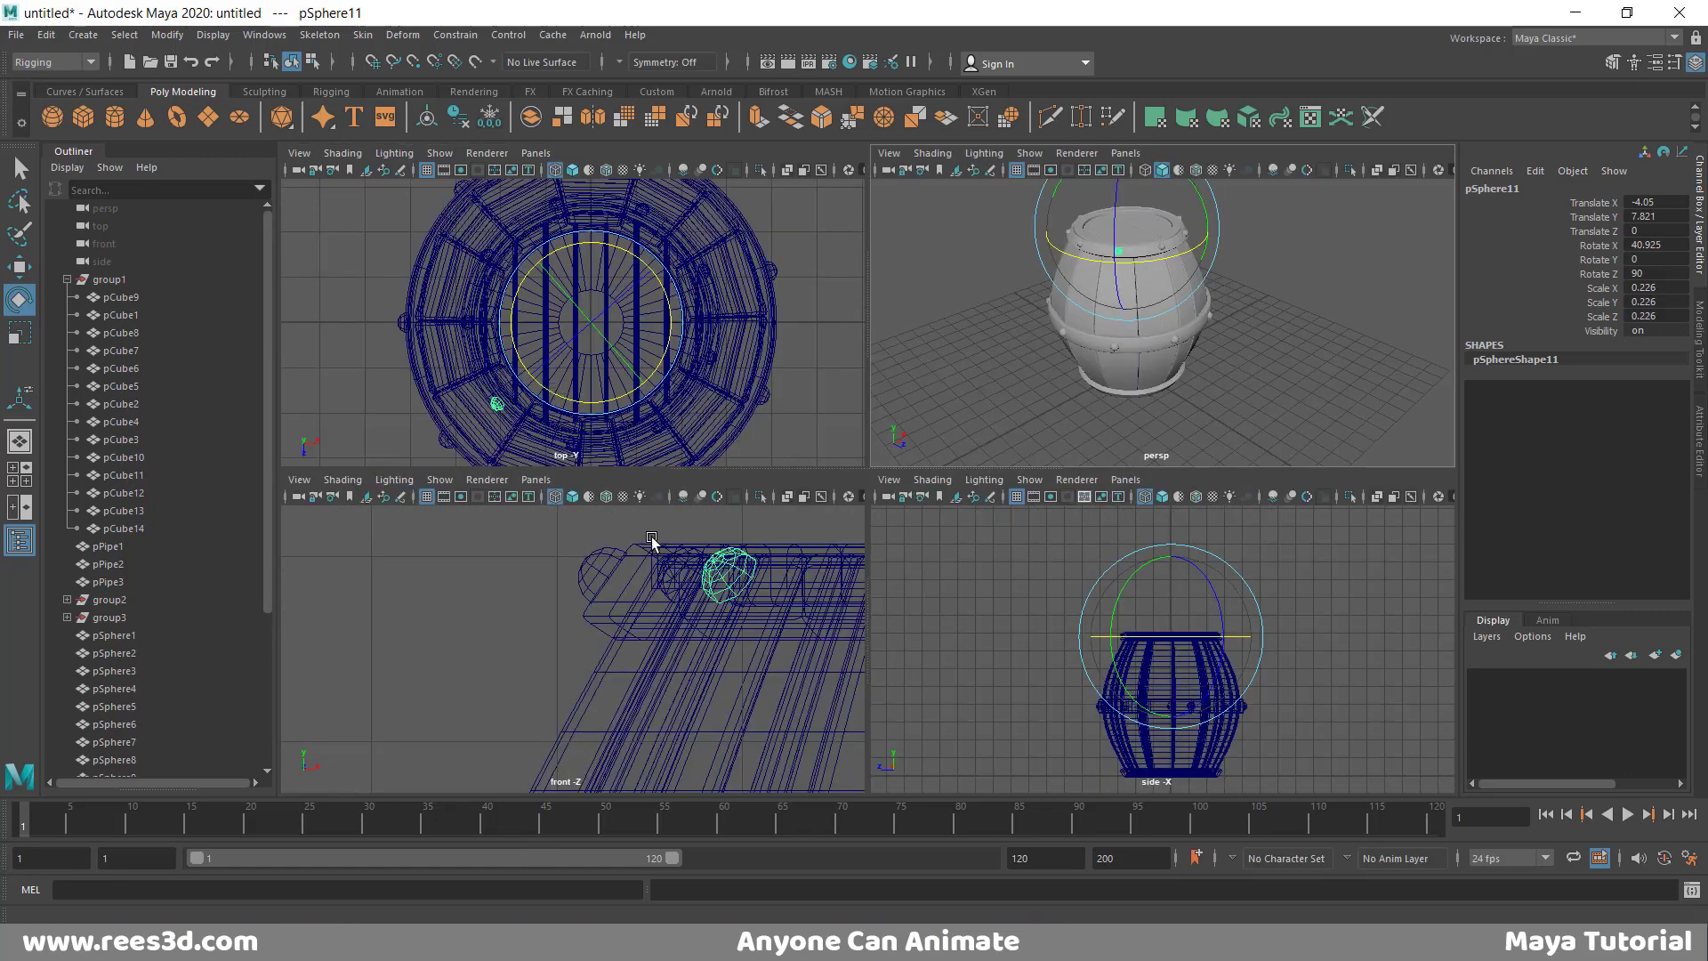
{"action": "key", "text": "space"}
{"action": "right_click_drag", "start_coordinate": [656, 500], "coordinate": [569, 477], "text": "alt"}
{"action": "middle_click_drag", "start_coordinate": [929, 478], "coordinate": [844, 487], "text": "alt"}
{"action": "right_click_drag", "start_coordinate": [844, 488], "coordinate": [1247, 539], "text": "alt"}
{"action": "right_click_drag", "start_coordinate": [940, 554], "coordinate": [1409, 639], "text": "alt"}
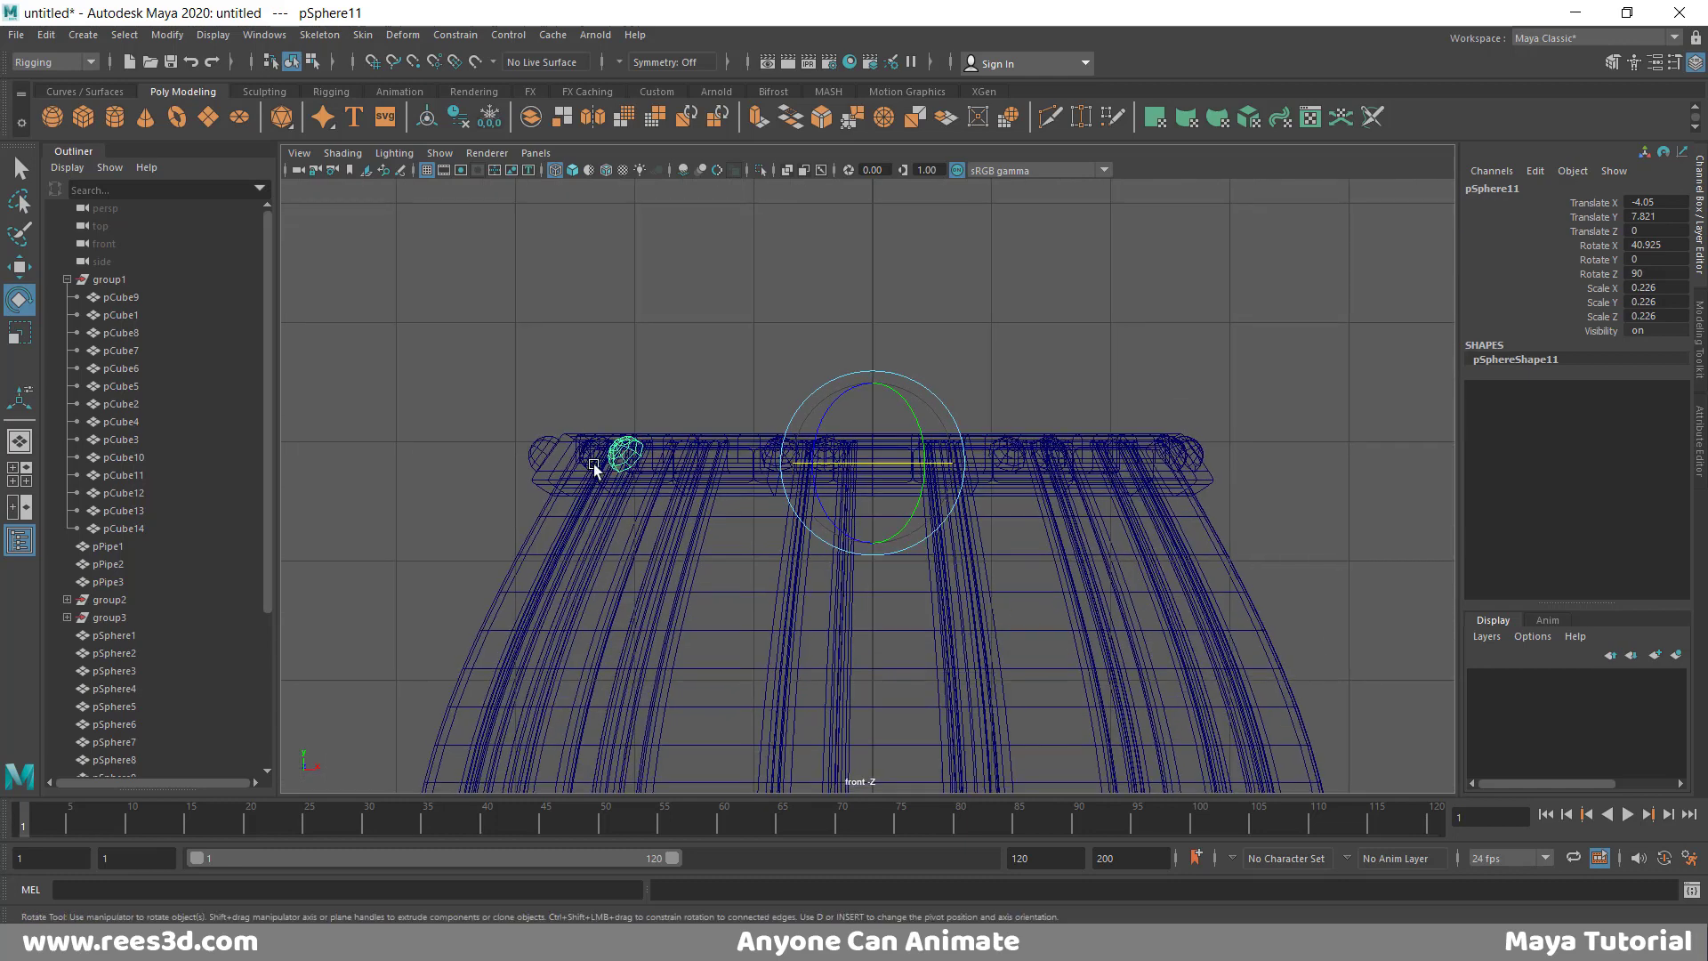
{"action": "left_click_drag", "start_coordinate": [1113, 426], "coordinate": [1368, 479]}
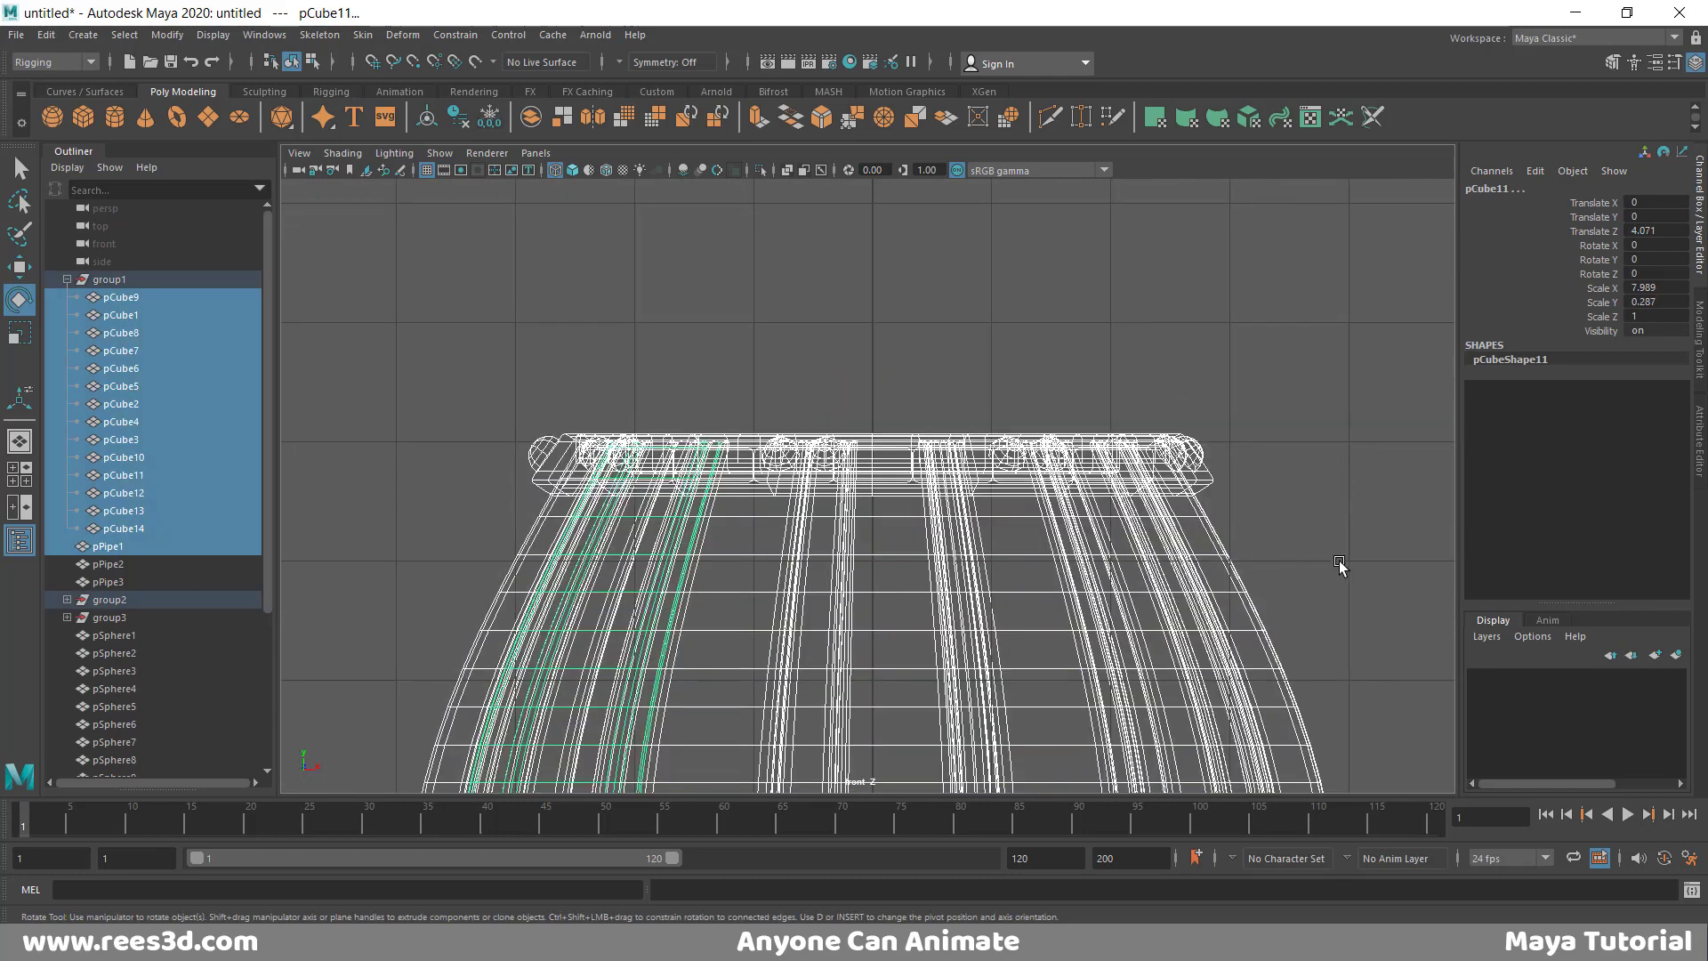
{"action": "left_click_drag", "start_coordinate": [1182, 612], "coordinate": [1143, 610], "text": "ctrl"}
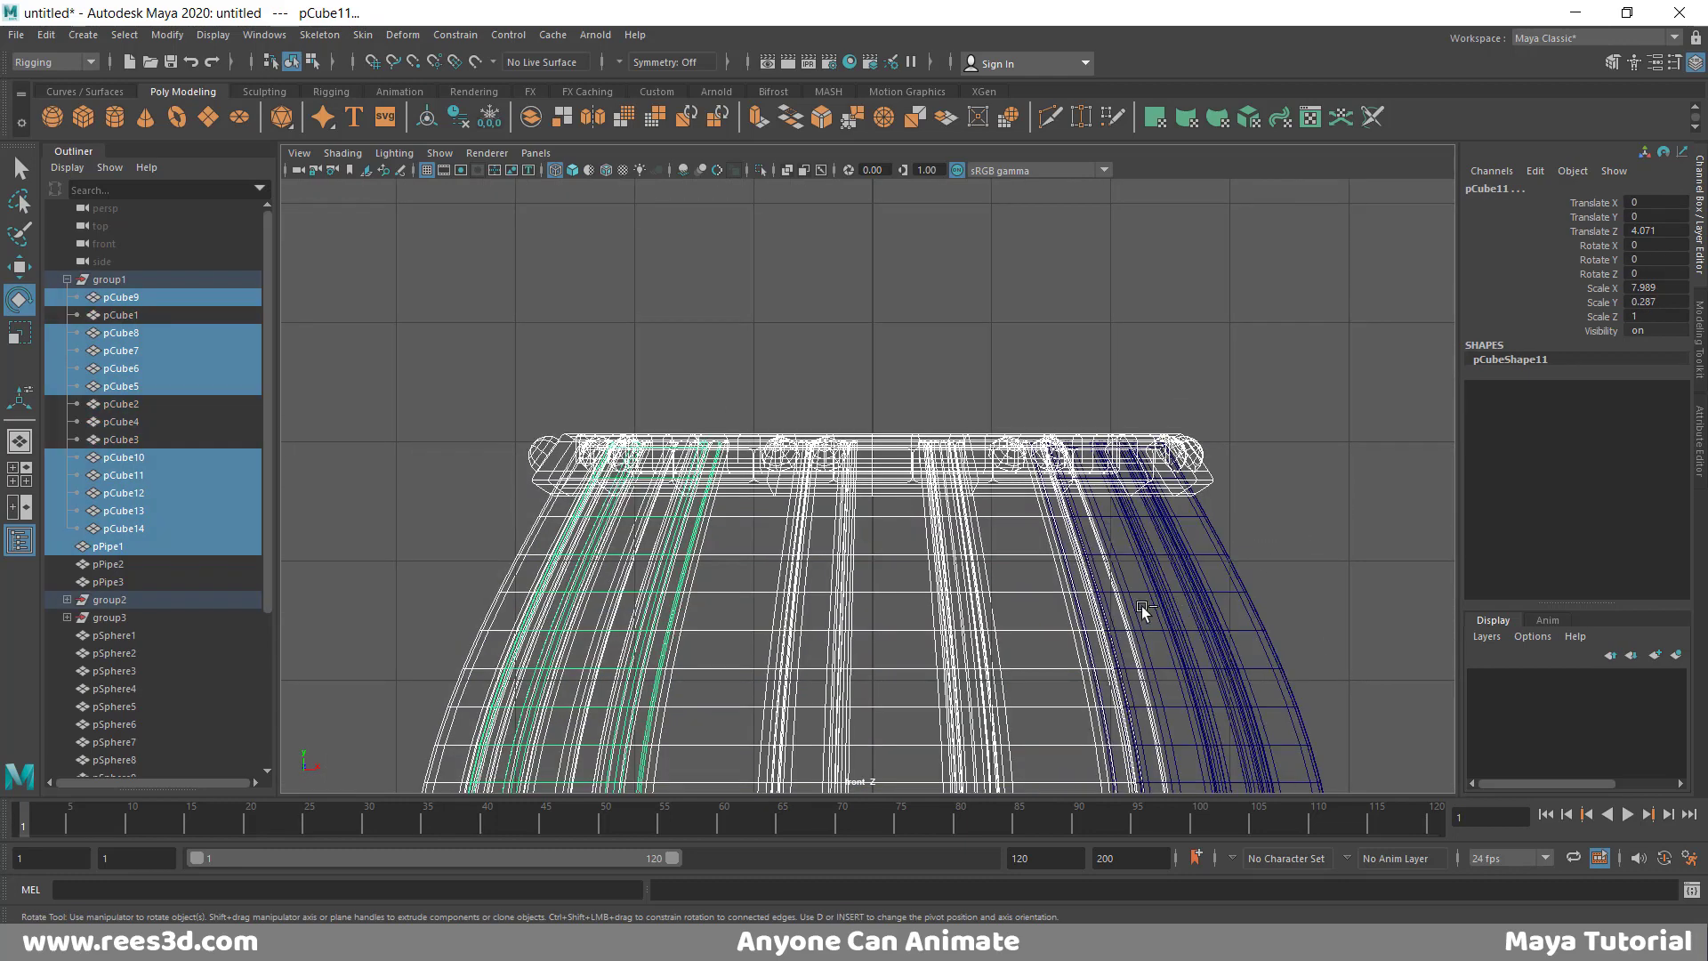
{"action": "left_click_drag", "start_coordinate": [1272, 549], "coordinate": [294, 777], "text": "ctrl"}
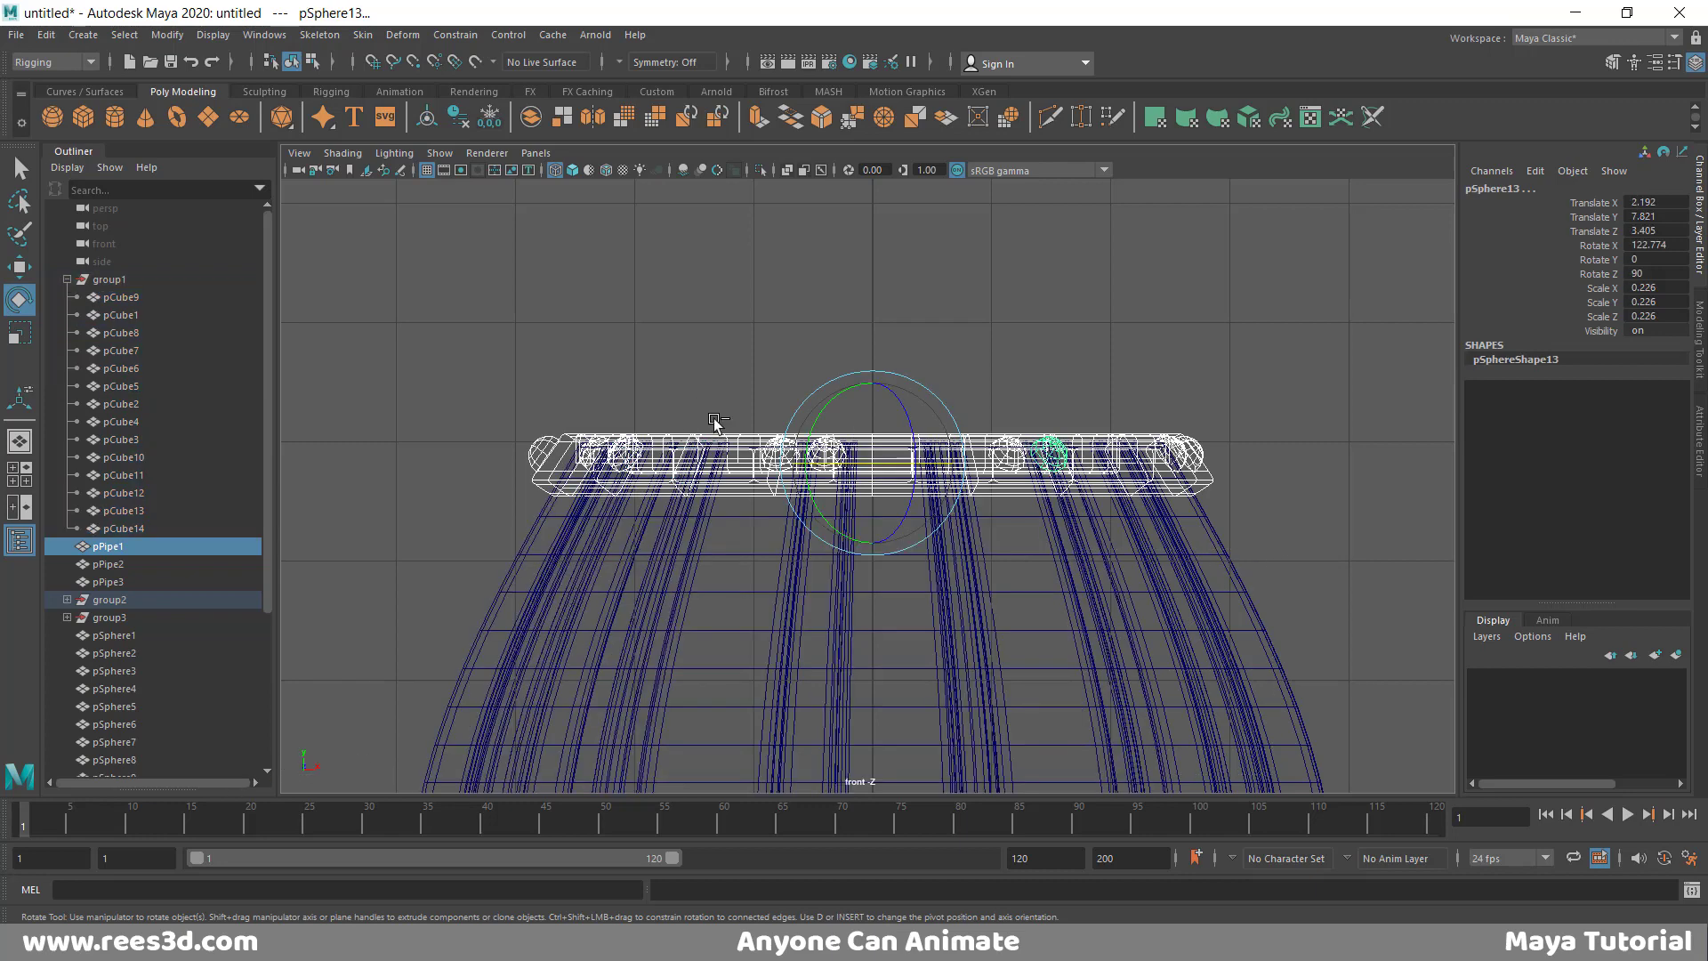
{"action": "left_click_drag", "start_coordinate": [714, 422], "coordinate": [721, 542], "text": "ctrl"}
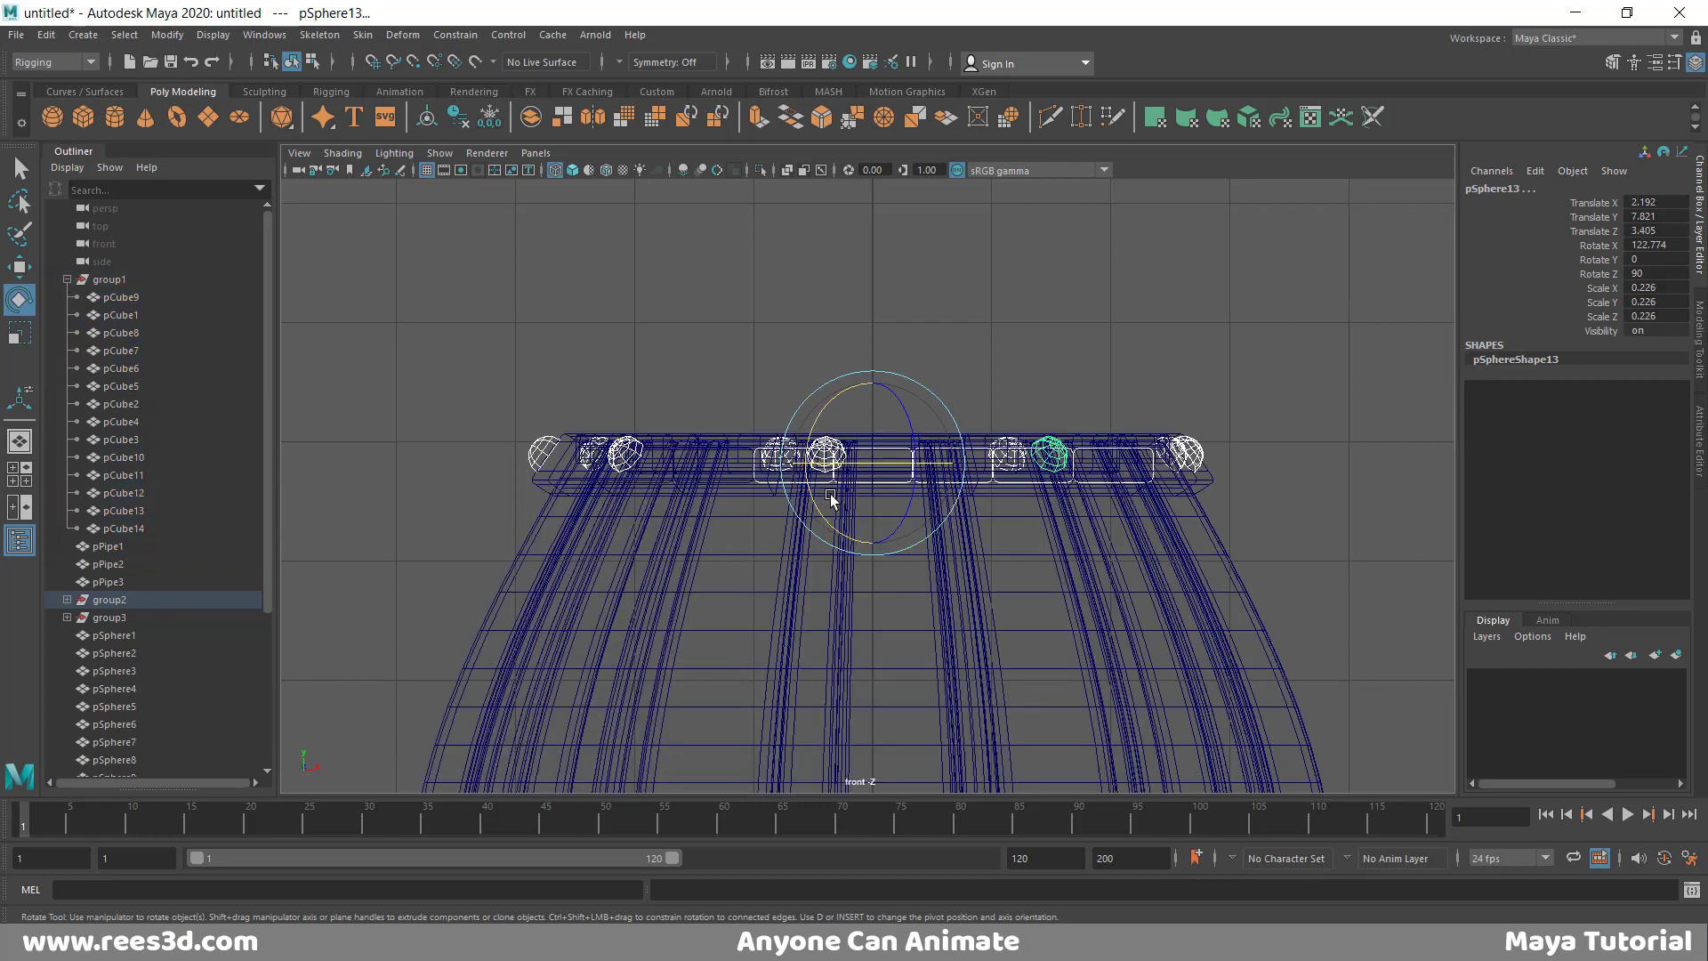
{"action": "mouse_move", "coordinate": [1206, 554]}
{"action": "left_mouse_down"}
{"action": "mouse_move", "coordinate": [675, 525]}
{"action": "mouse_move", "coordinate": [685, 484]}
{"action": "left_mouse_up"}
- Group the selected top-hoop rivets and duplicate the group
{"action": "key", "text": "space"}
{"action": "key", "text": "space"}
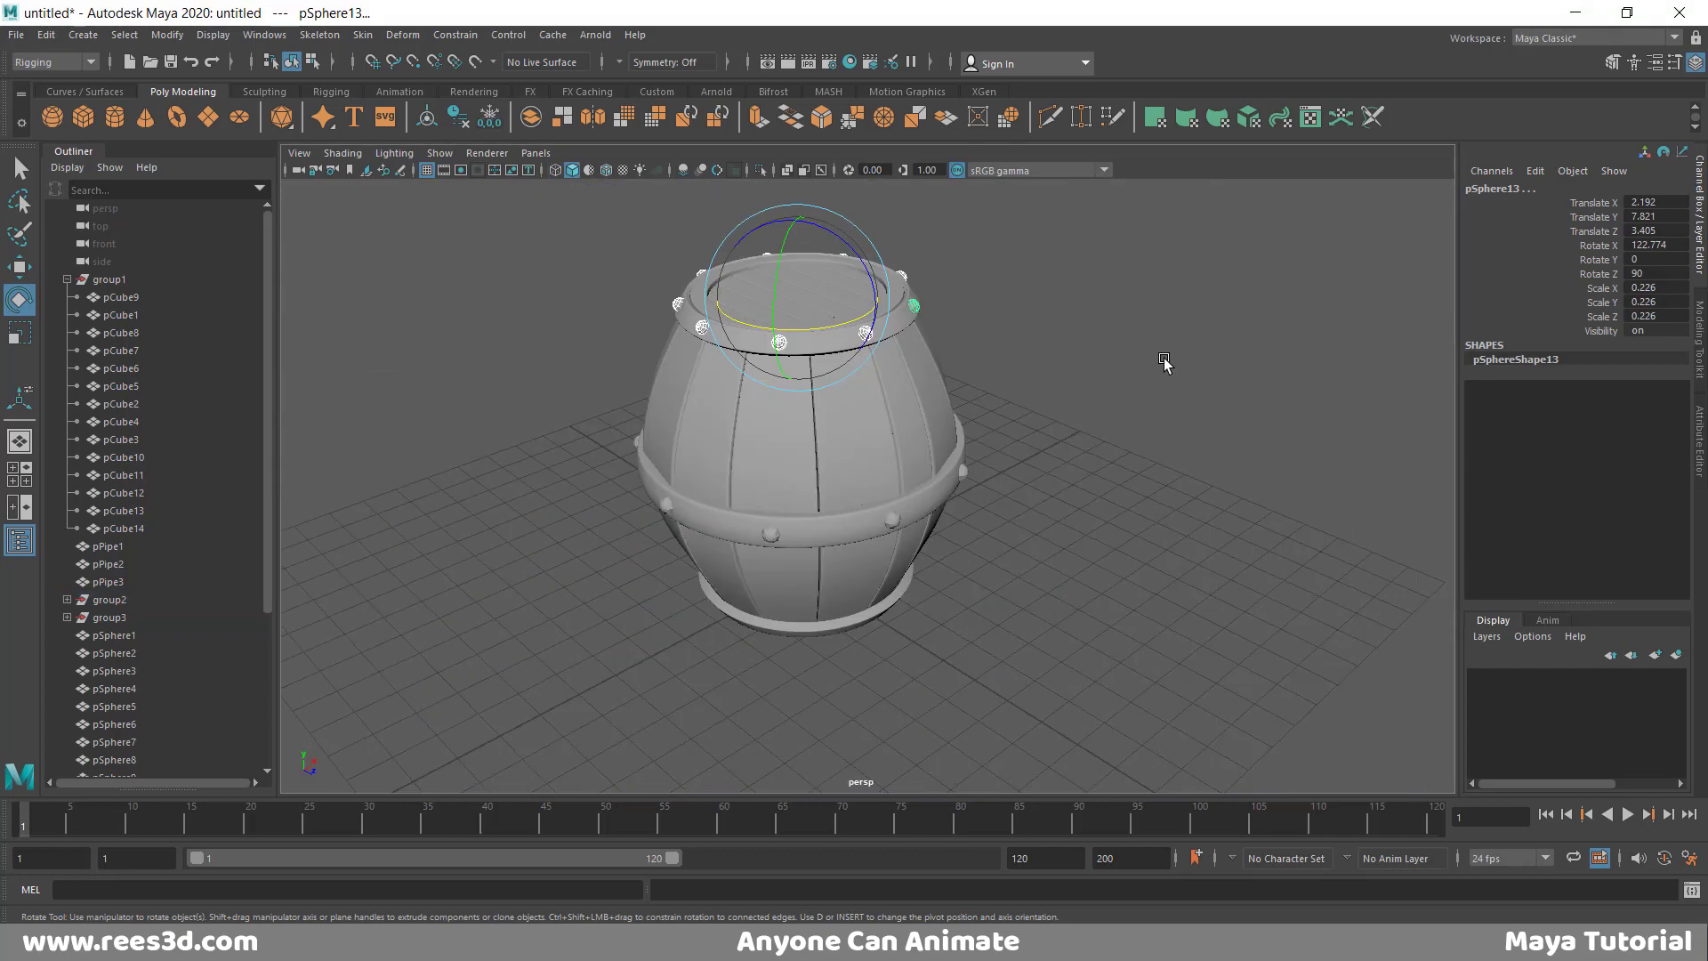
{"action": "scroll", "coordinate": [1094, 383], "scroll_direction": "down", "scroll_amount": 3}
{"action": "key", "text": "ctrl+g"}
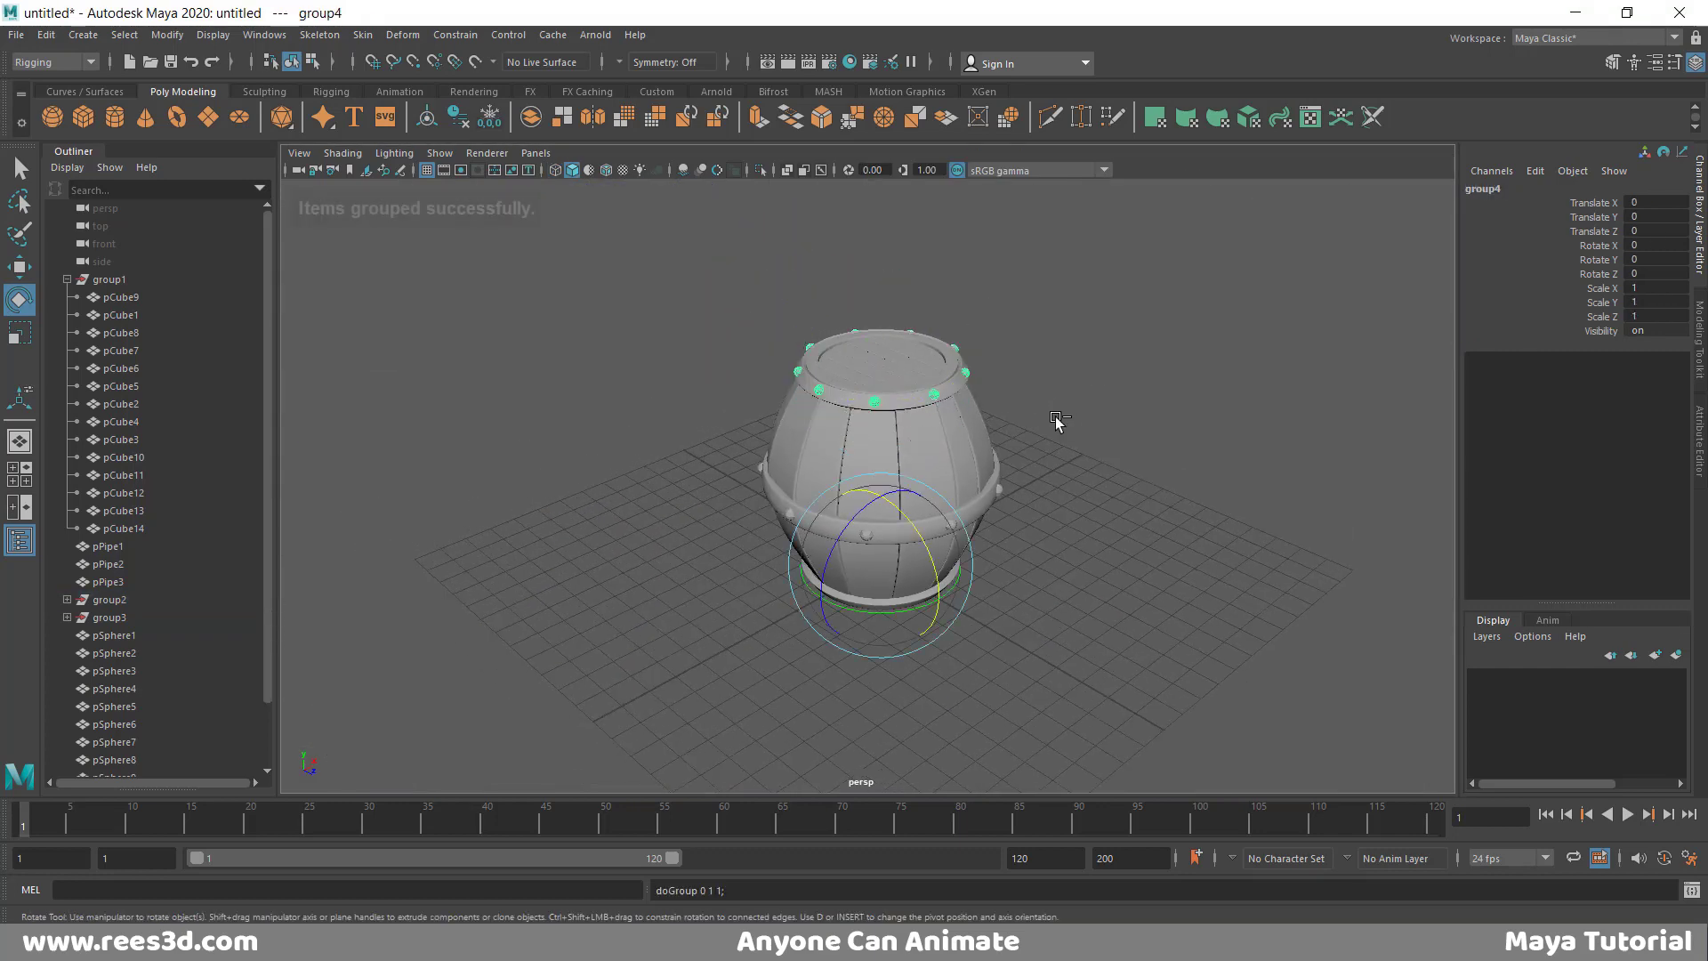
{"action": "left_click_drag", "start_coordinate": [881, 605], "coordinate": [877, 537], "text": "alt"}
{"action": "right_click_drag", "start_coordinate": [877, 537], "coordinate": [987, 541], "text": "alt"}
{"action": "left_click_drag", "start_coordinate": [988, 542], "coordinate": [927, 587], "text": "alt"}
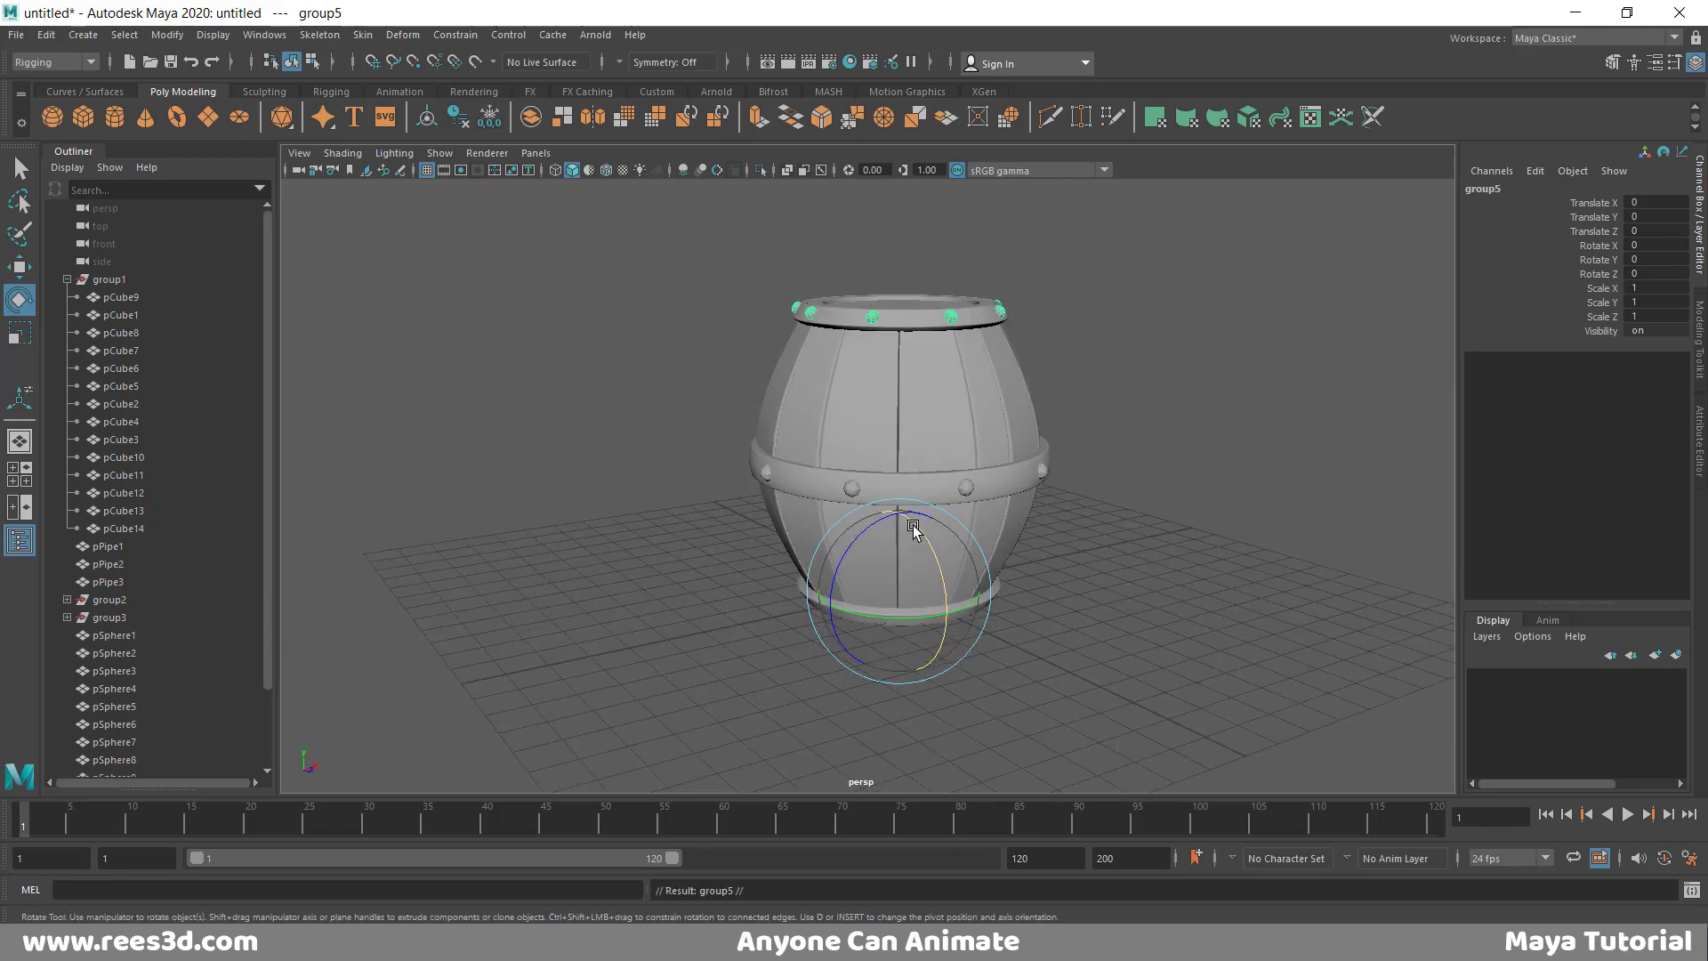
- Flip the duplicated rivet group to Rotate X 180 and raise it to the barrel's base at Translate Y 7.836
{"action": "left_click_drag", "start_coordinate": [914, 504], "coordinate": [982, 633]}
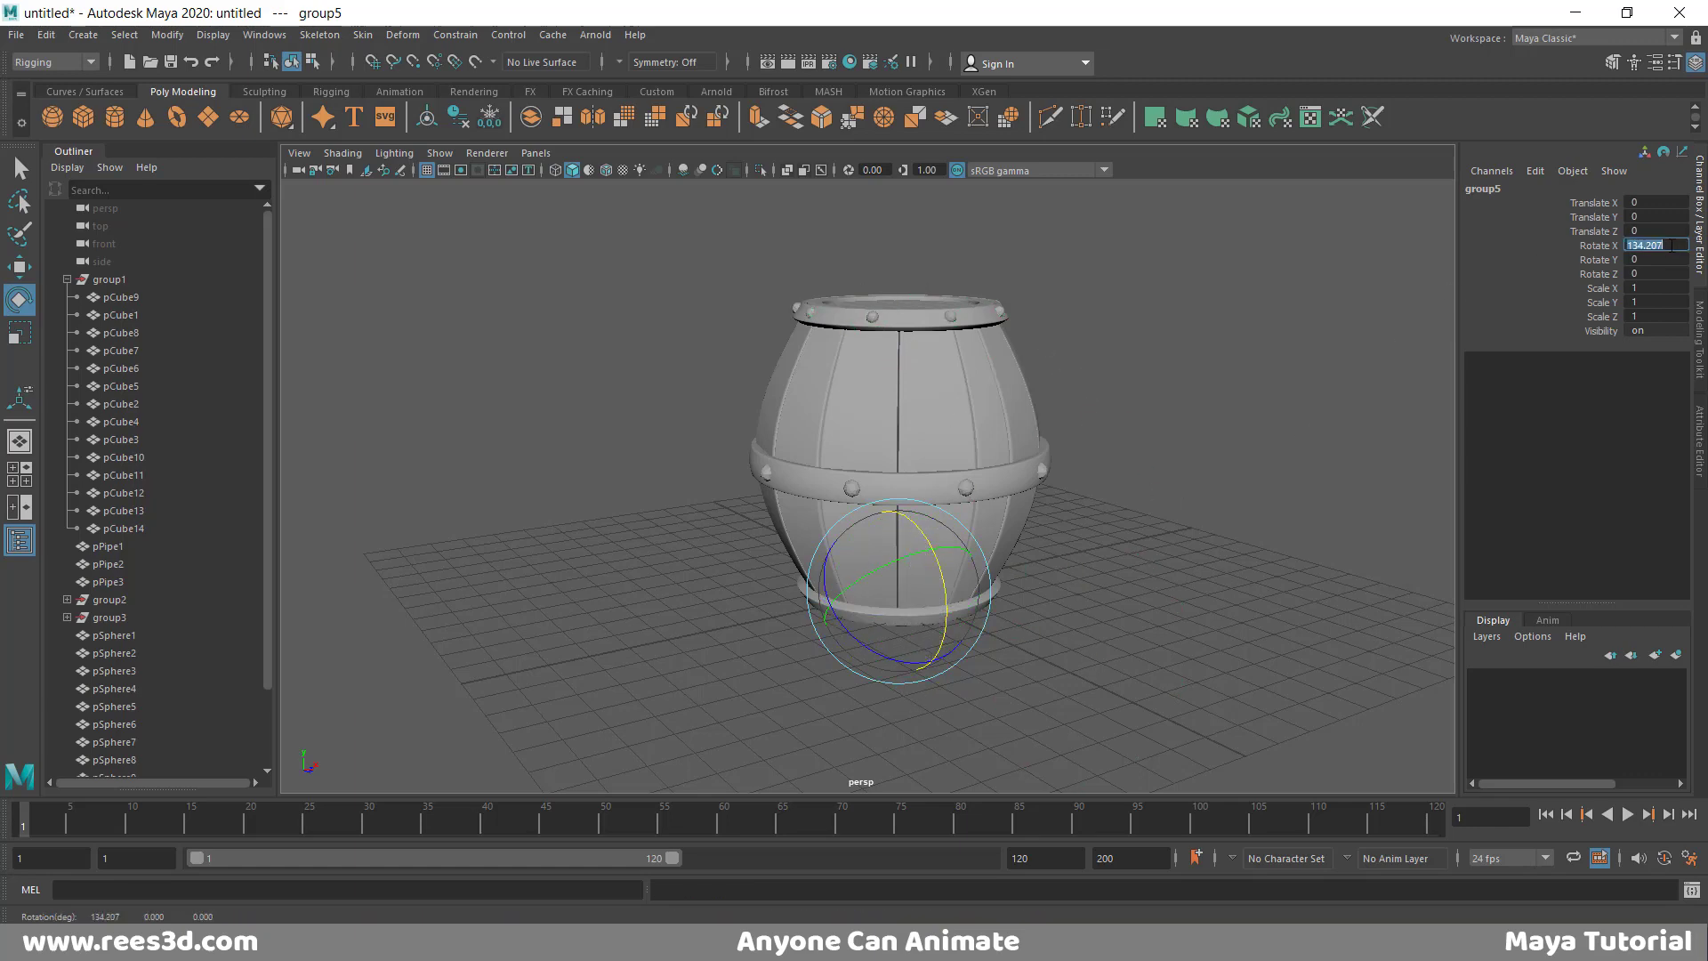
{"action": "key", "text": "Return"}
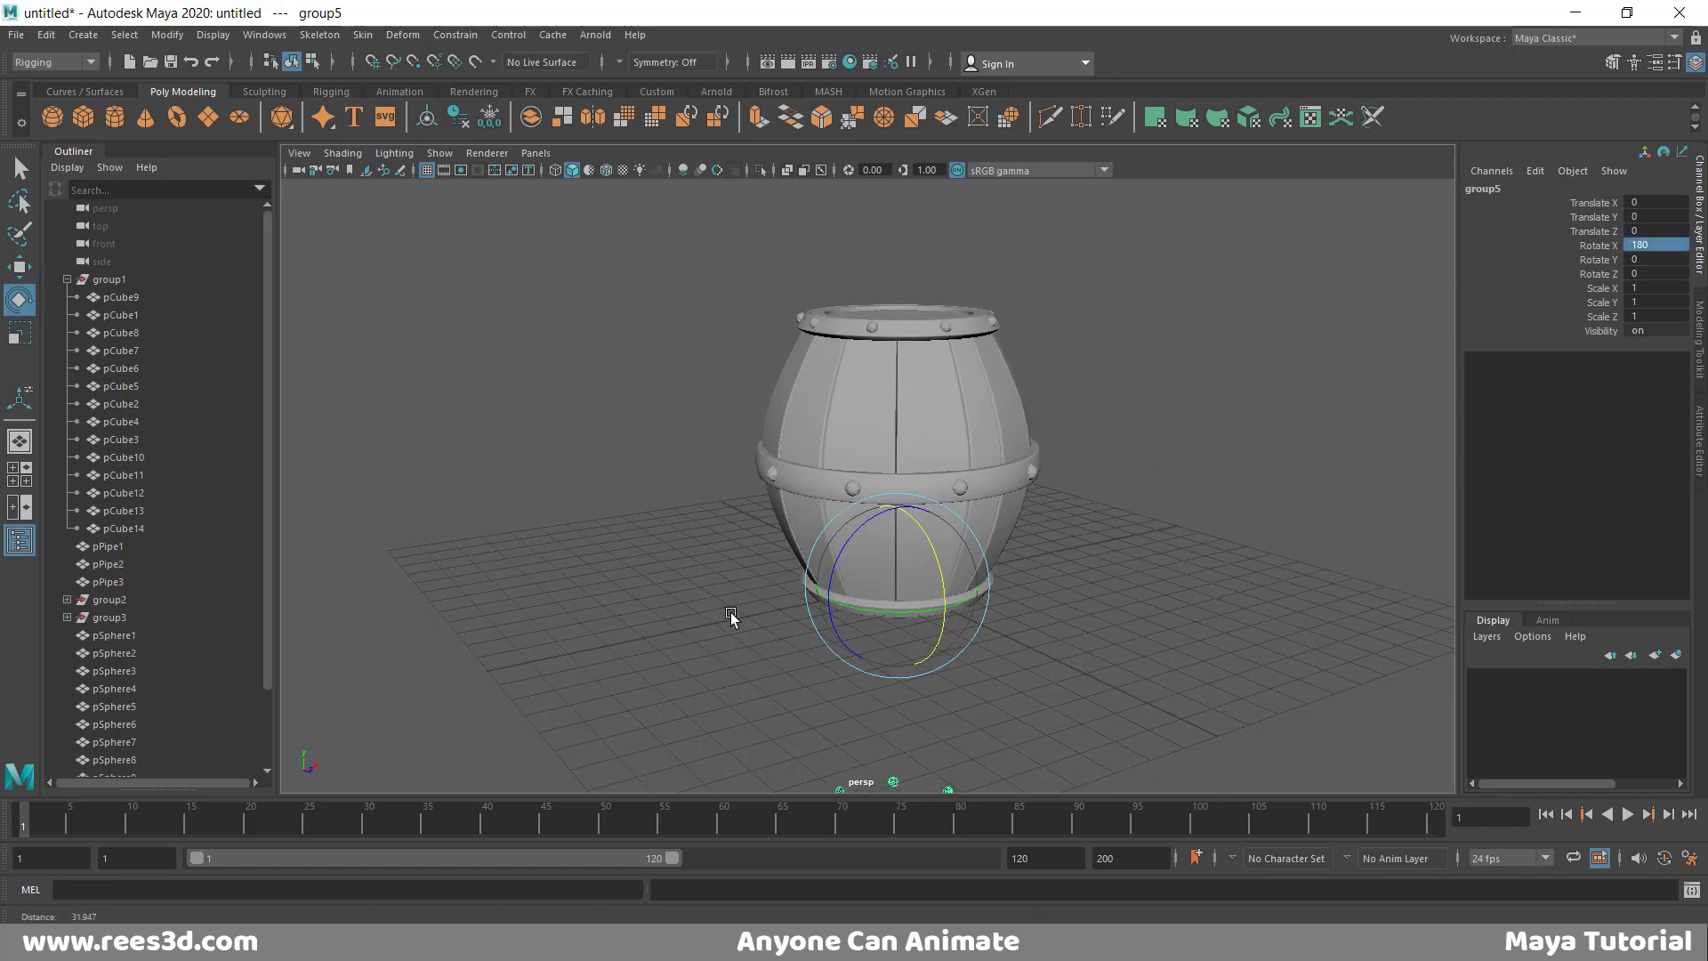
{"action": "key", "text": "w"}
{"action": "left_click_drag", "start_coordinate": [900, 516], "coordinate": [950, 258]}
- Center the pivot of the flipped rivet group on its own rivets, working in the side view
{"action": "key", "text": "space"}
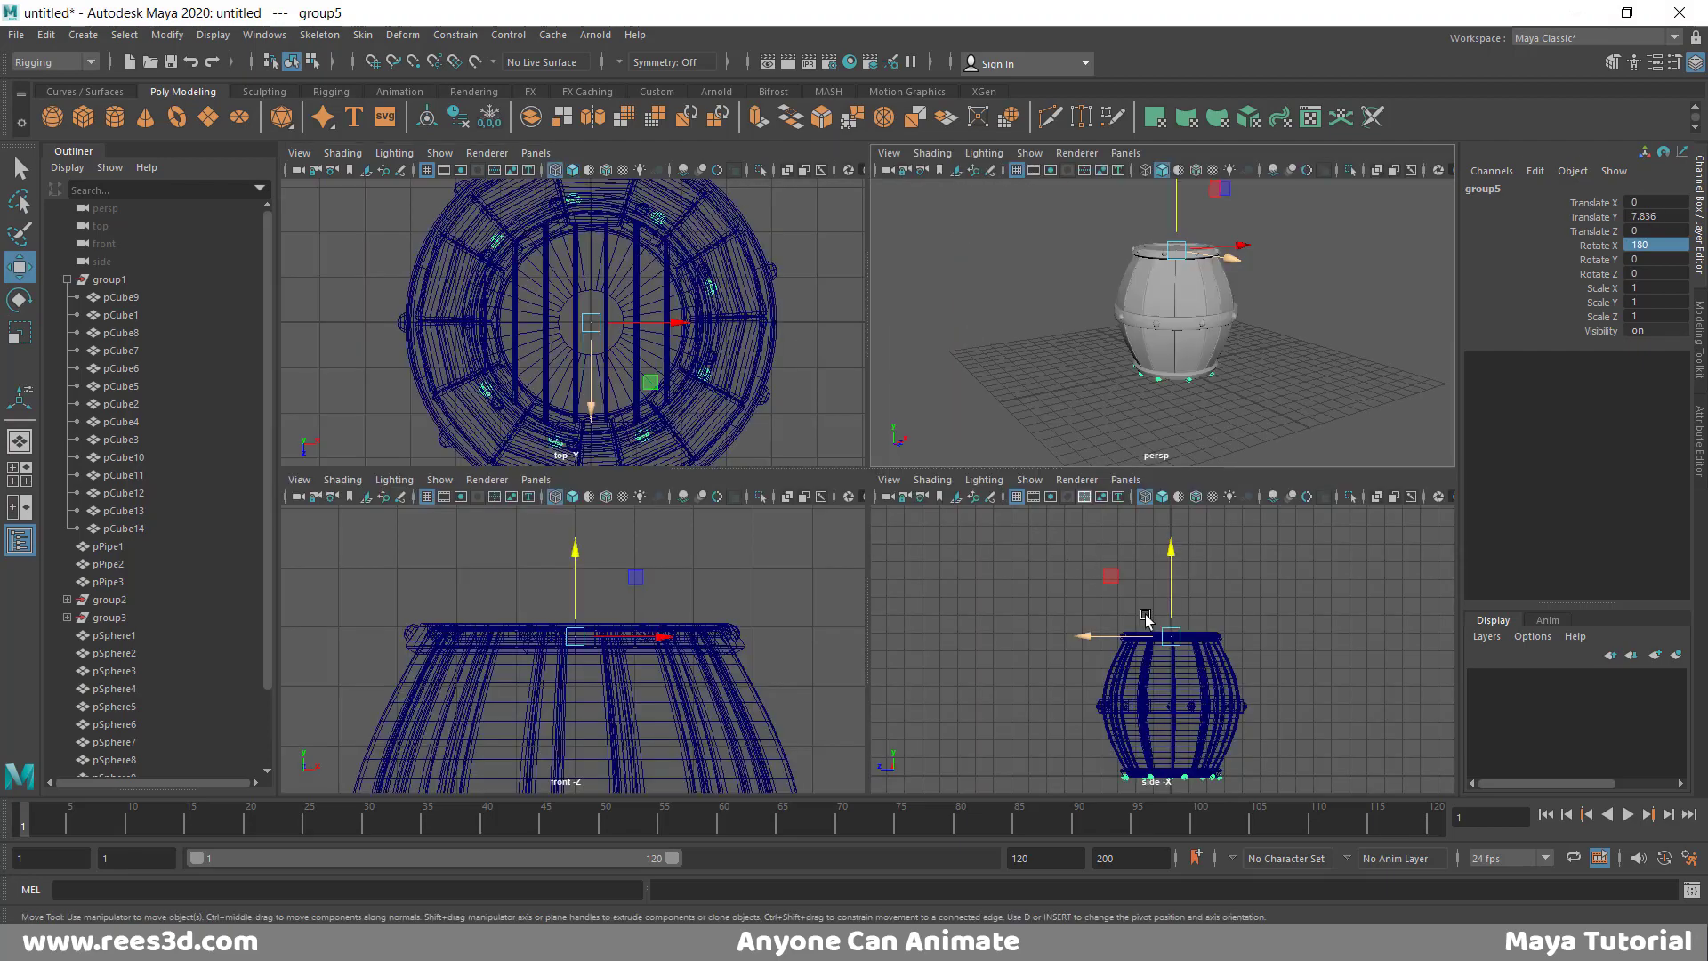
{"action": "key", "text": "space"}
{"action": "scroll", "coordinate": [890, 676], "scroll_direction": "up", "scroll_amount": 3}
{"action": "middle_click_drag", "start_coordinate": [995, 681], "coordinate": [977, 436], "text": "alt"}
{"action": "right_click_drag", "start_coordinate": [978, 564], "coordinate": [1118, 545], "text": "alt"}
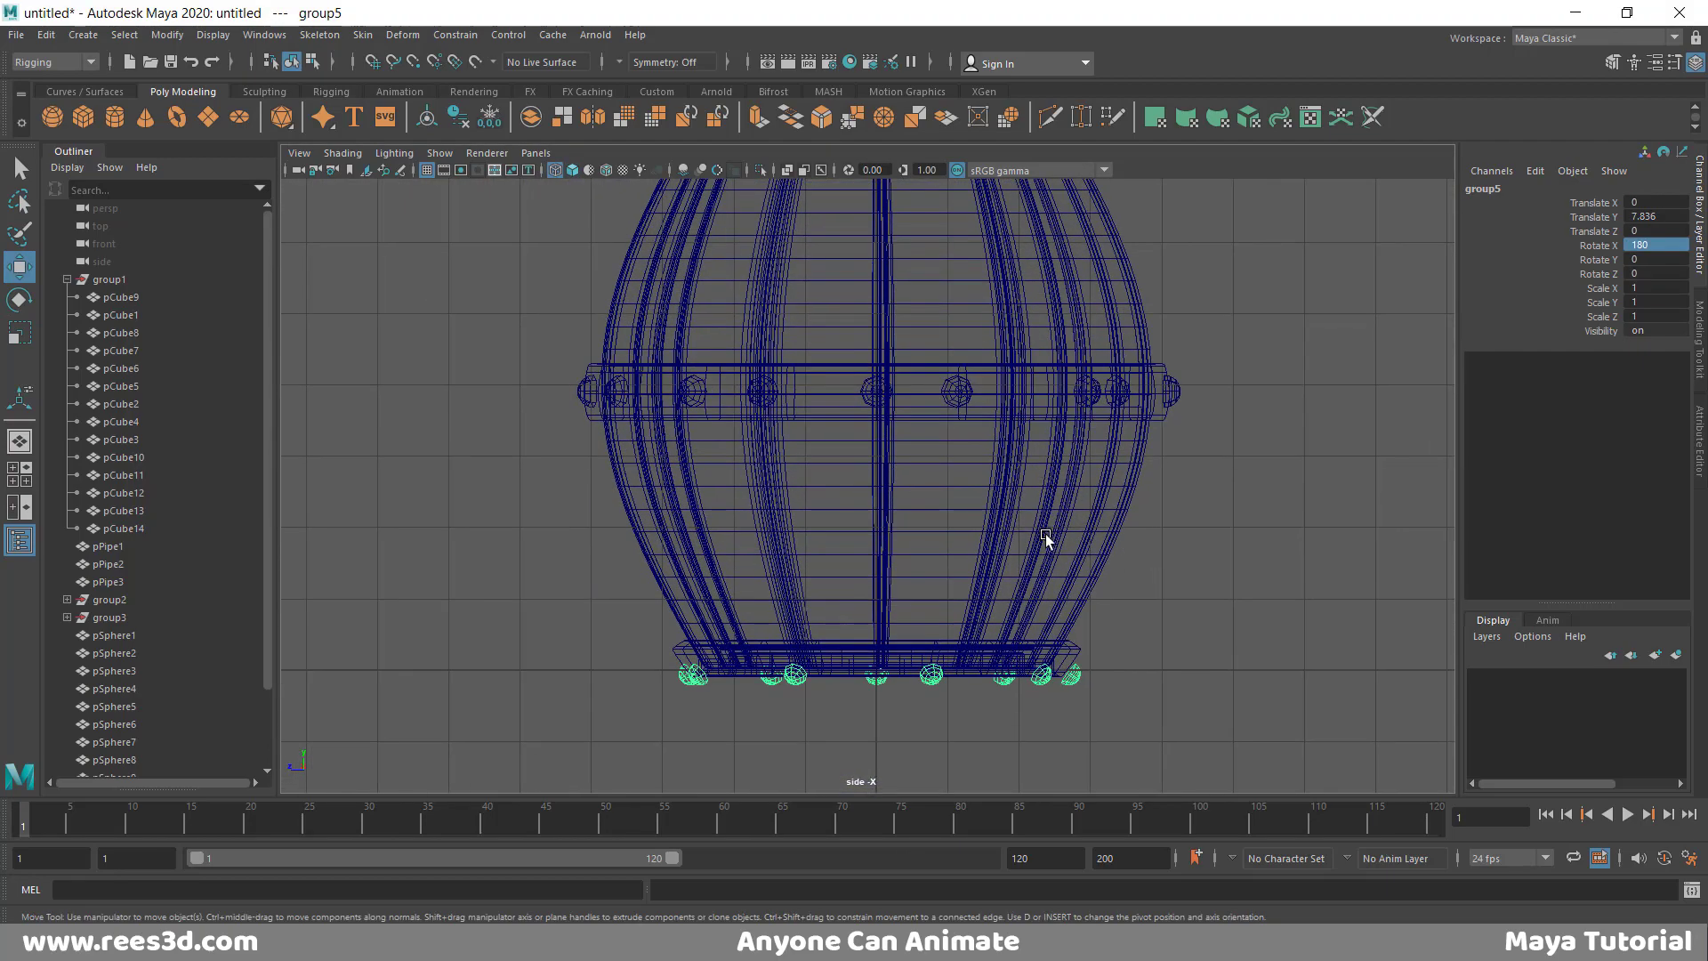
{"action": "middle_click_drag", "start_coordinate": [1044, 534], "coordinate": [1053, 719], "text": "alt"}
{"action": "right_click_drag", "start_coordinate": [1017, 610], "coordinate": [957, 610], "text": "alt"}
{"action": "scroll", "coordinate": [933, 329], "scroll_direction": "up", "scroll_amount": 1}
{"action": "middle_click_drag", "start_coordinate": [936, 431], "coordinate": [904, 335], "text": "alt"}
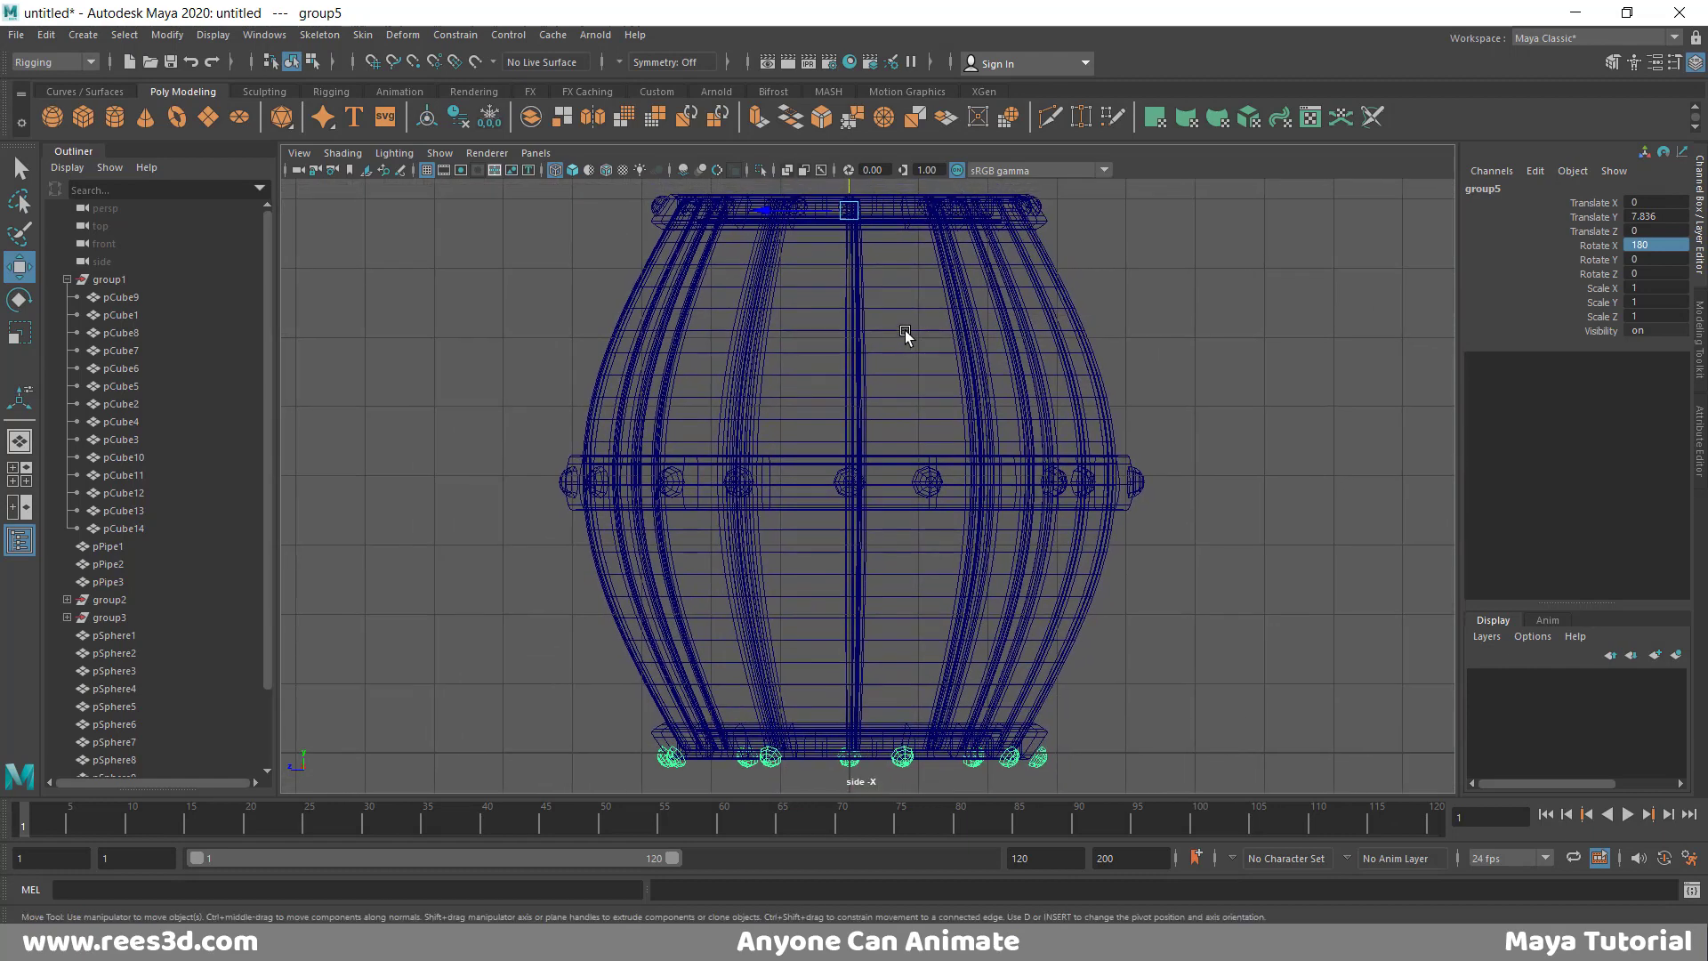
{"action": "scroll", "coordinate": [904, 336], "scroll_direction": "down", "scroll_amount": 1}
{"action": "left_click", "coordinate": [213, 35]}
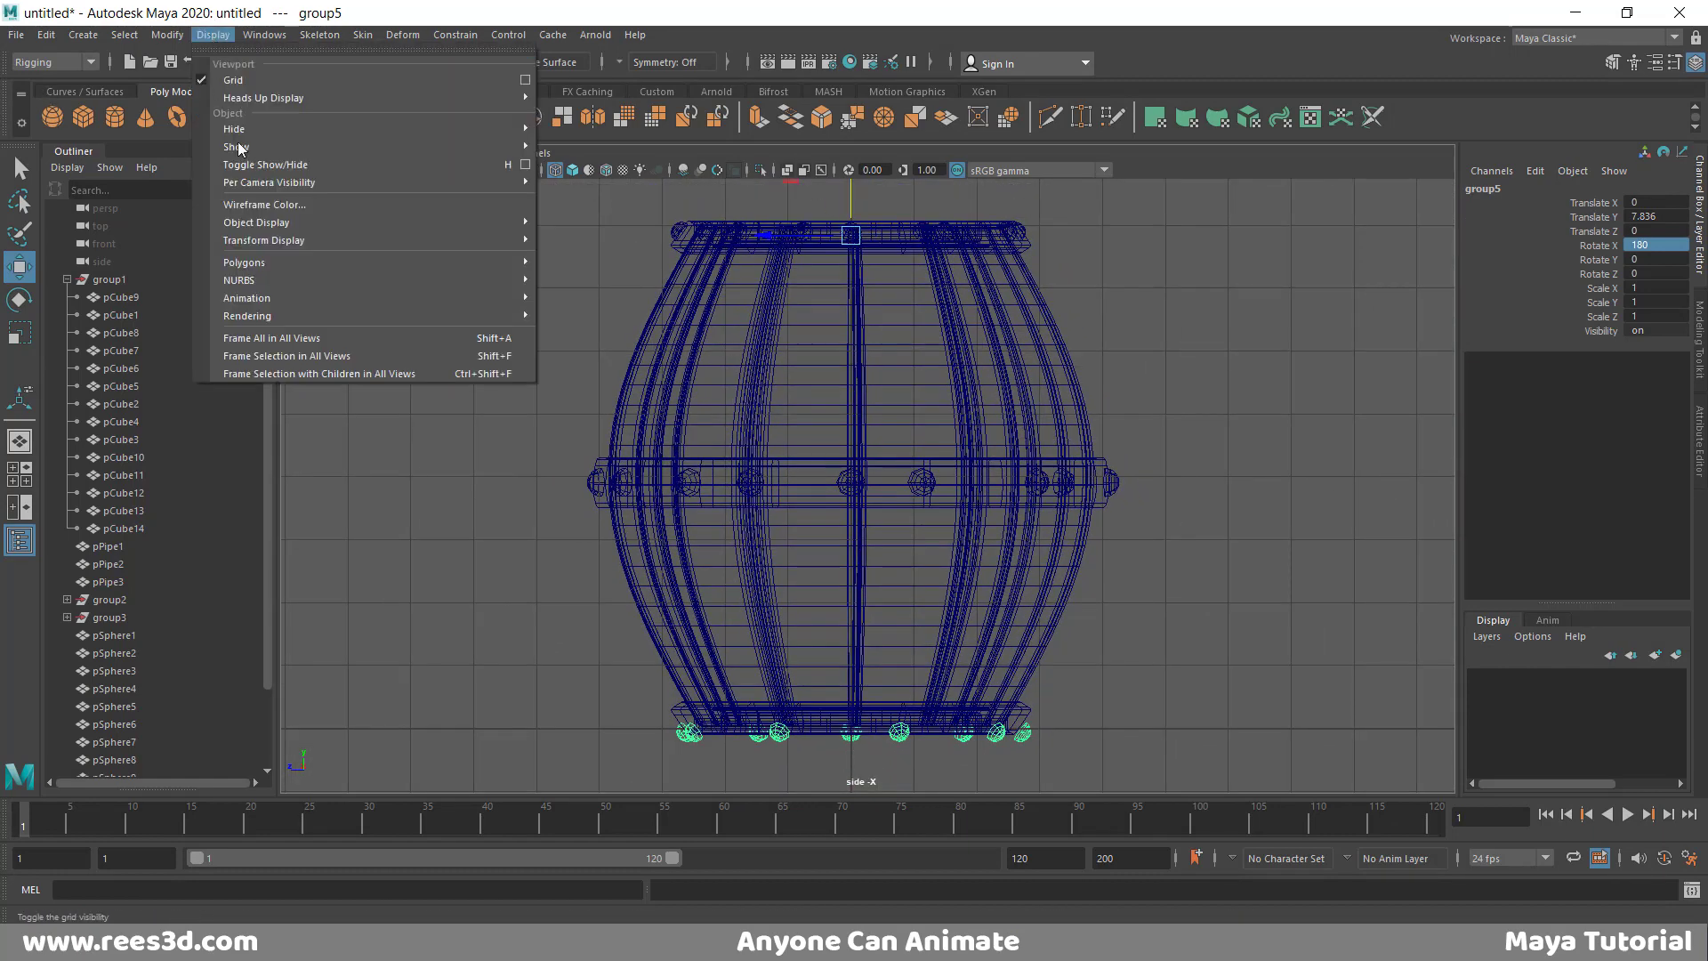
{"action": "mouse_move", "coordinate": [167, 34]}
{"action": "left_click", "coordinate": [206, 164]}
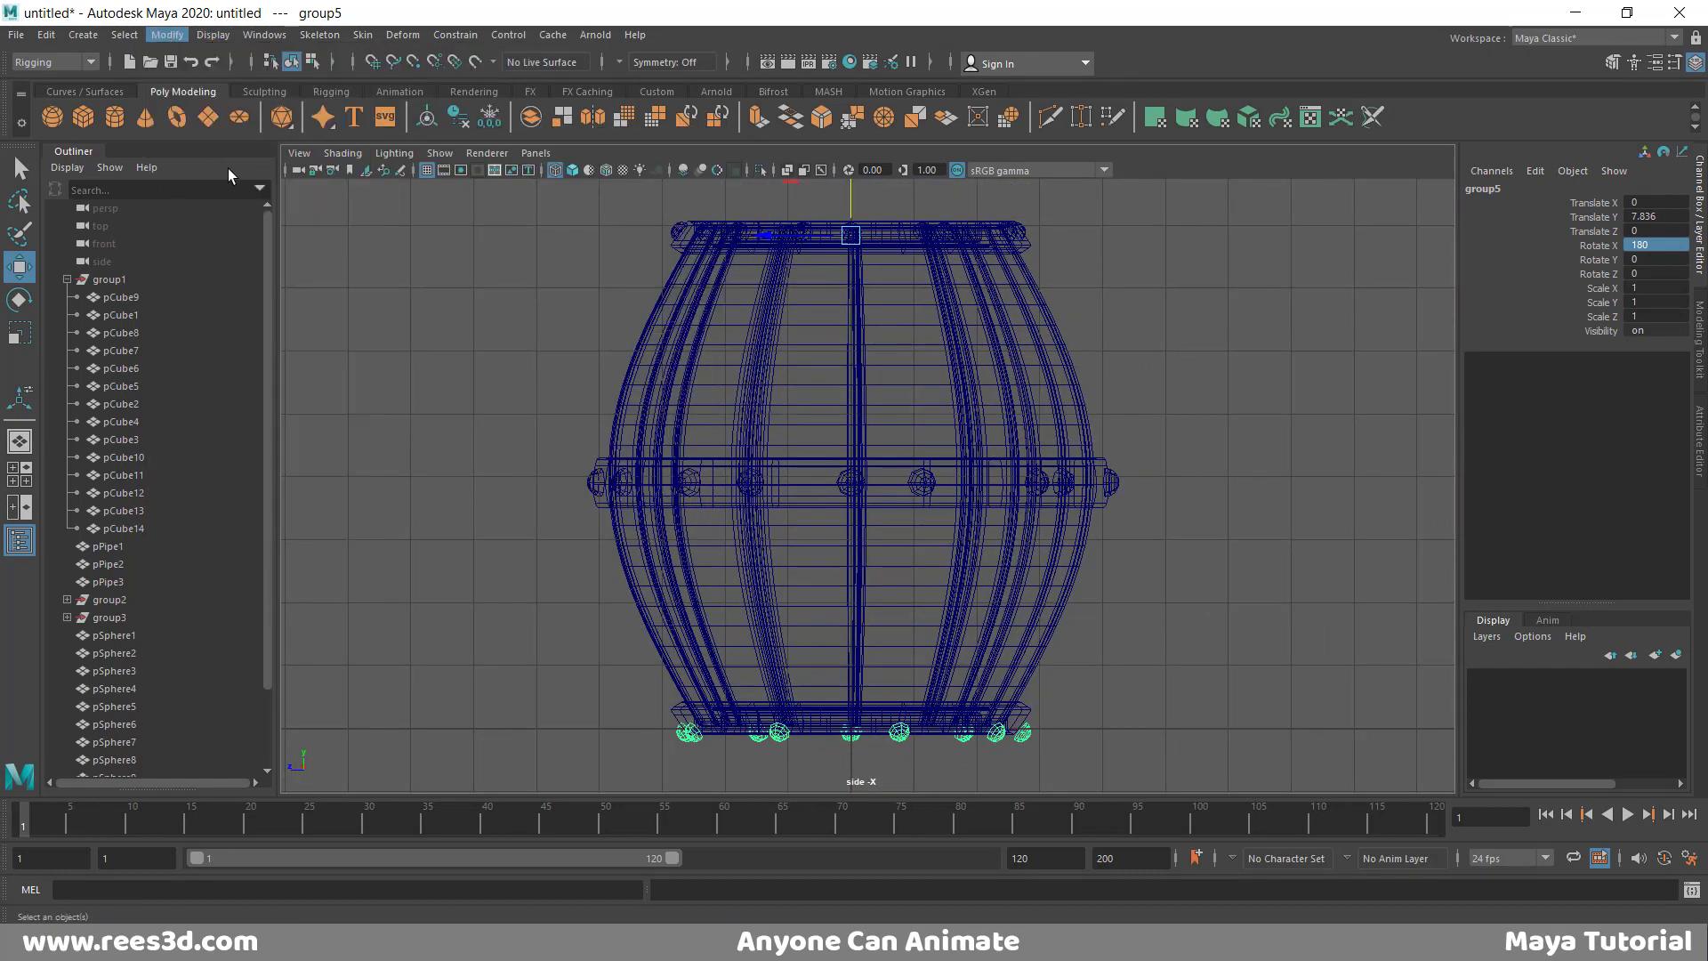
- Raise the flipped rivet group to Translate Y 7.972 so it sits on the bottom hoop, and clear the selection in the perspective view
{"action": "middle_click_drag", "start_coordinate": [892, 605], "coordinate": [828, 383], "text": "alt"}
{"action": "right_click_drag", "start_coordinate": [707, 529], "coordinate": [789, 584], "text": "alt"}
{"action": "middle_click_drag", "start_coordinate": [789, 585], "coordinate": [1123, 535], "text": "alt"}
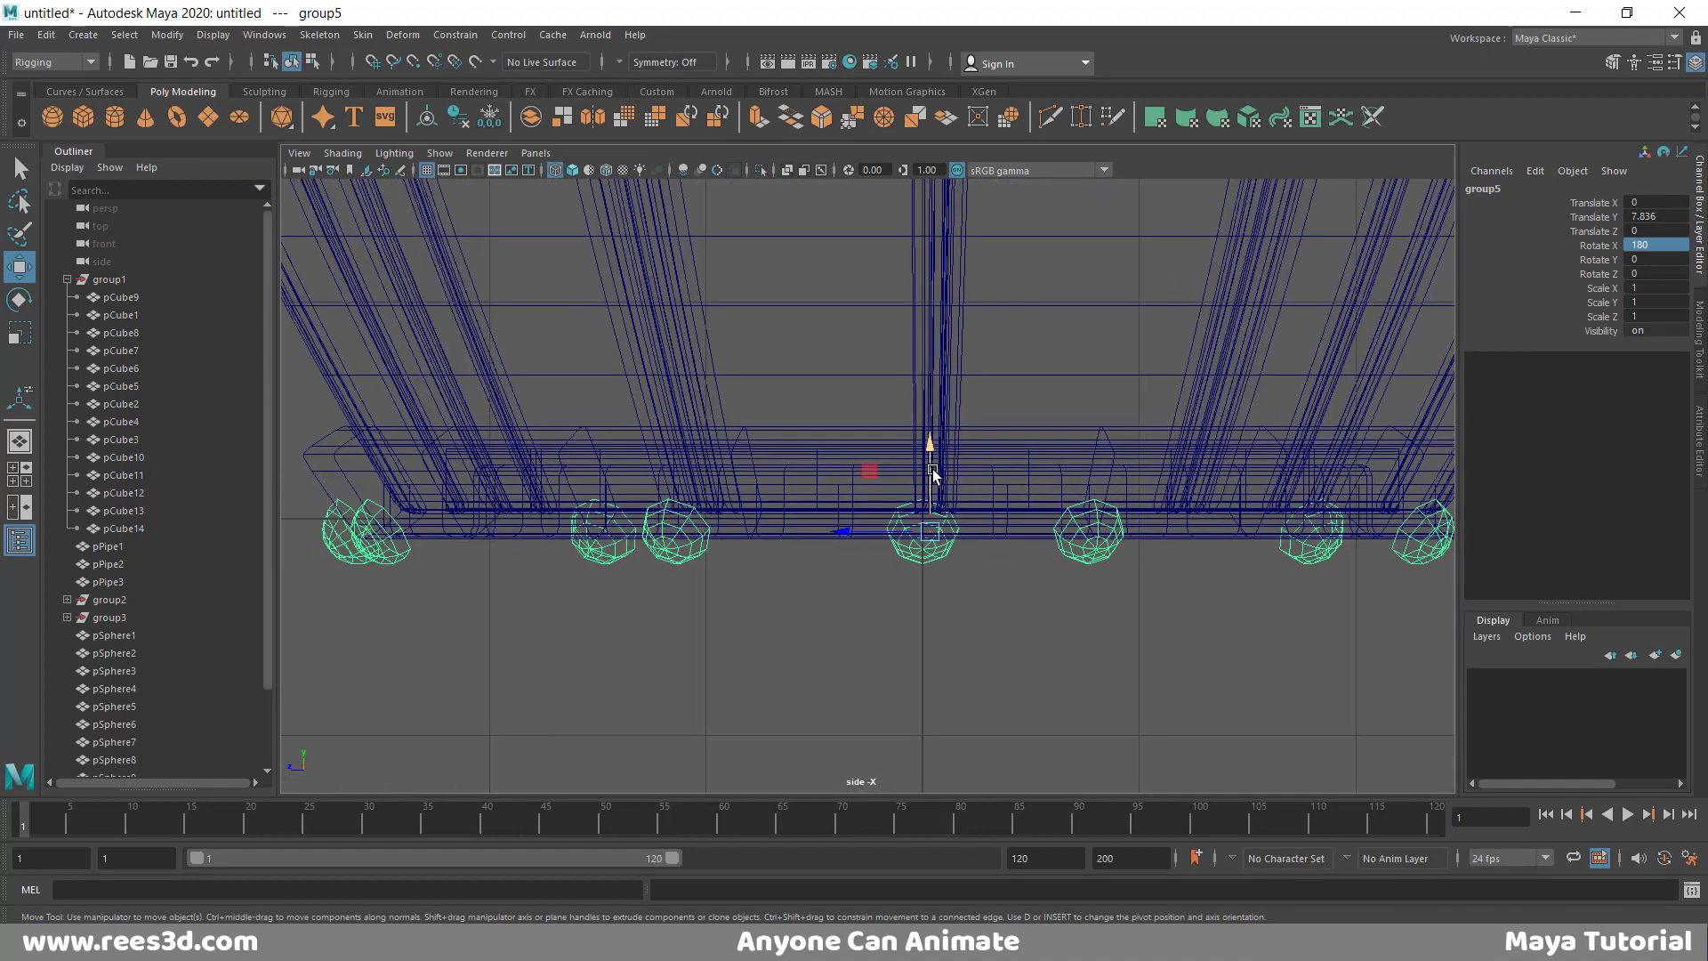
{"action": "left_click_drag", "start_coordinate": [930, 454], "coordinate": [931, 427]}
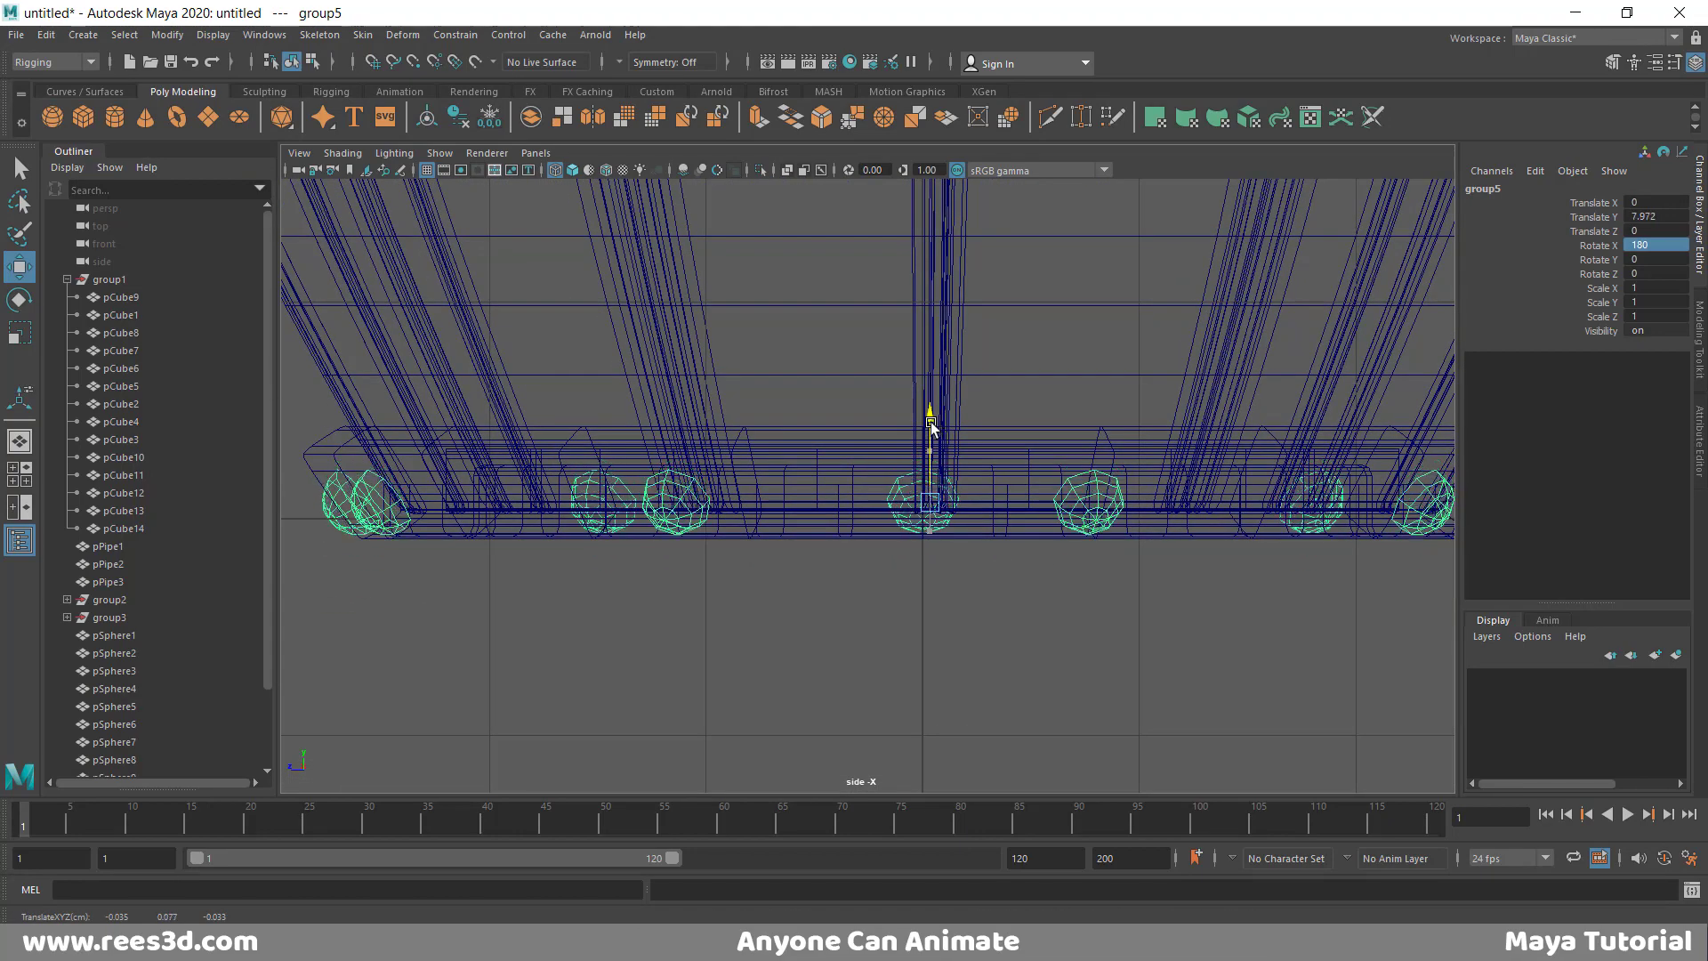
{"action": "key", "text": "space"}
{"action": "key", "text": "space"}
{"action": "left_click", "coordinate": [1235, 526]}
{"action": "left_click_drag", "start_coordinate": [1208, 614], "coordinate": [1125, 637], "text": "alt"}
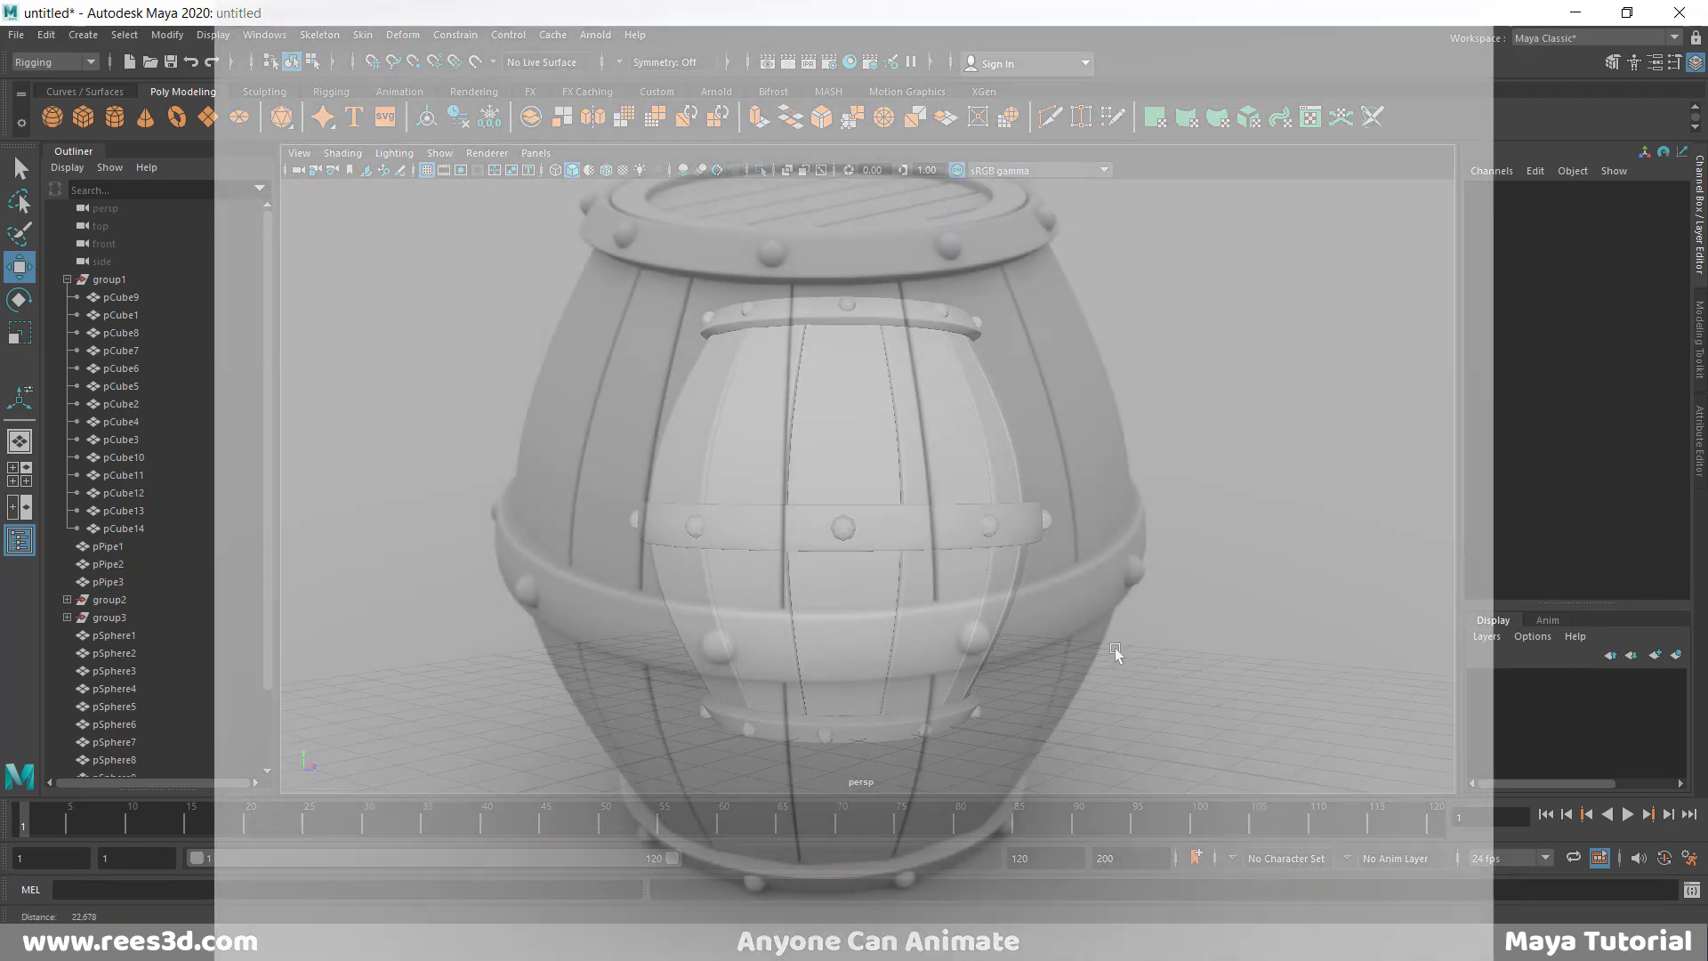